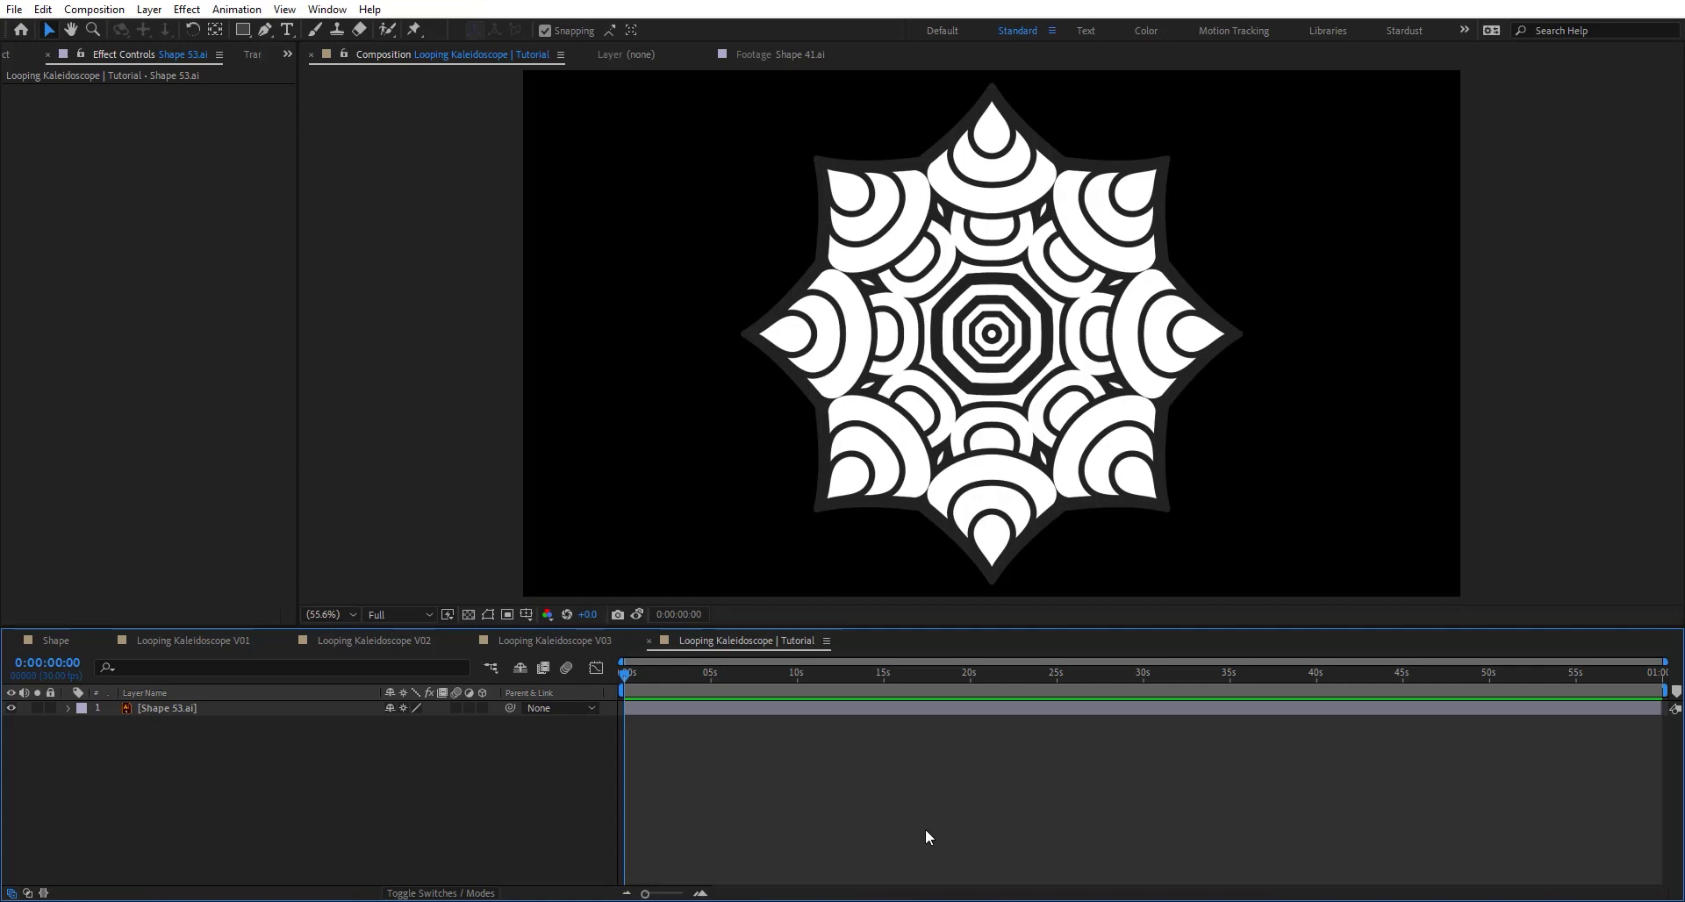
Pre-compose the Illustrator shape layer as Shape 01, moving all attributes, and review the new composition's settings
click(797, 707)
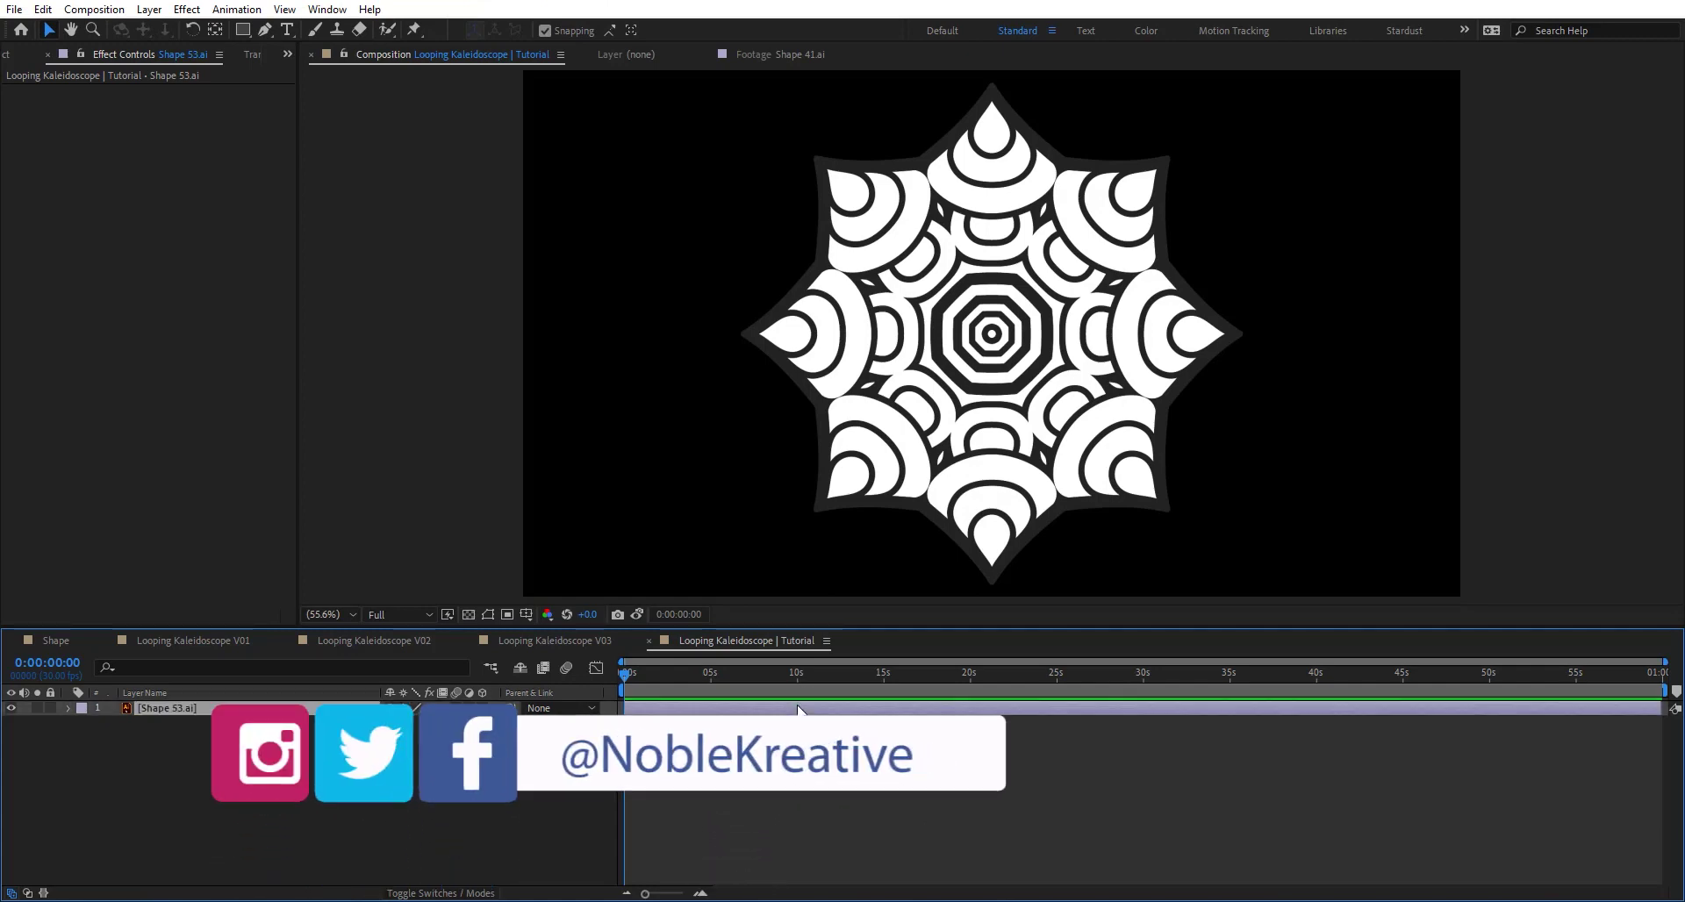
key(ctrl+shift+c)
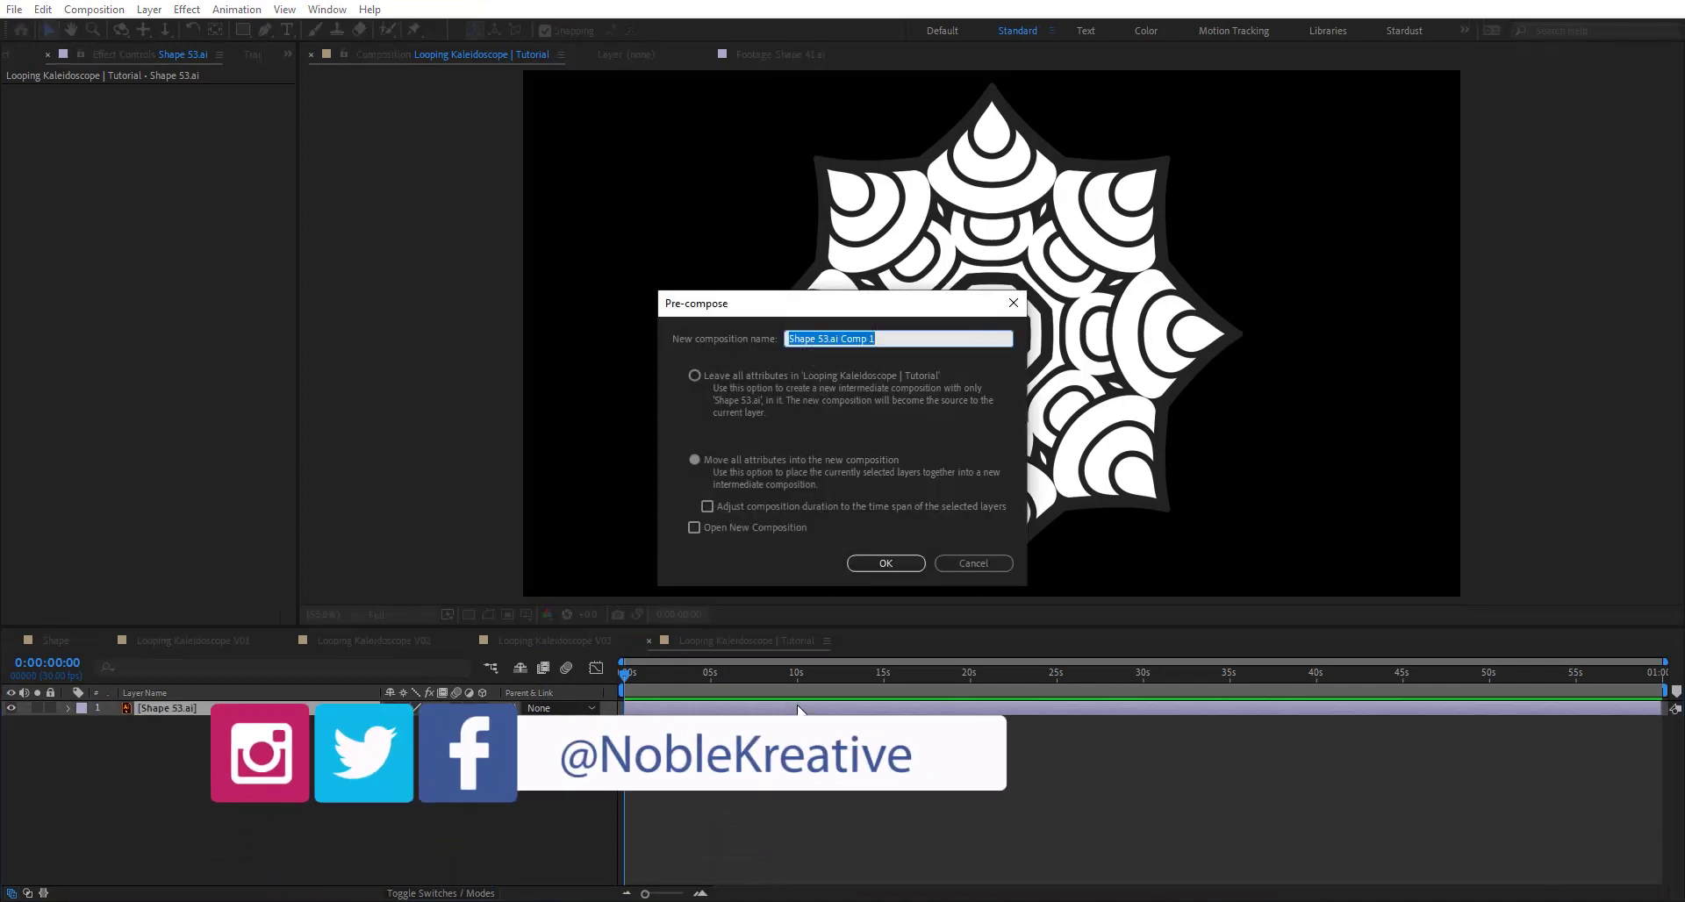
text(Shape 01)
key(Return)
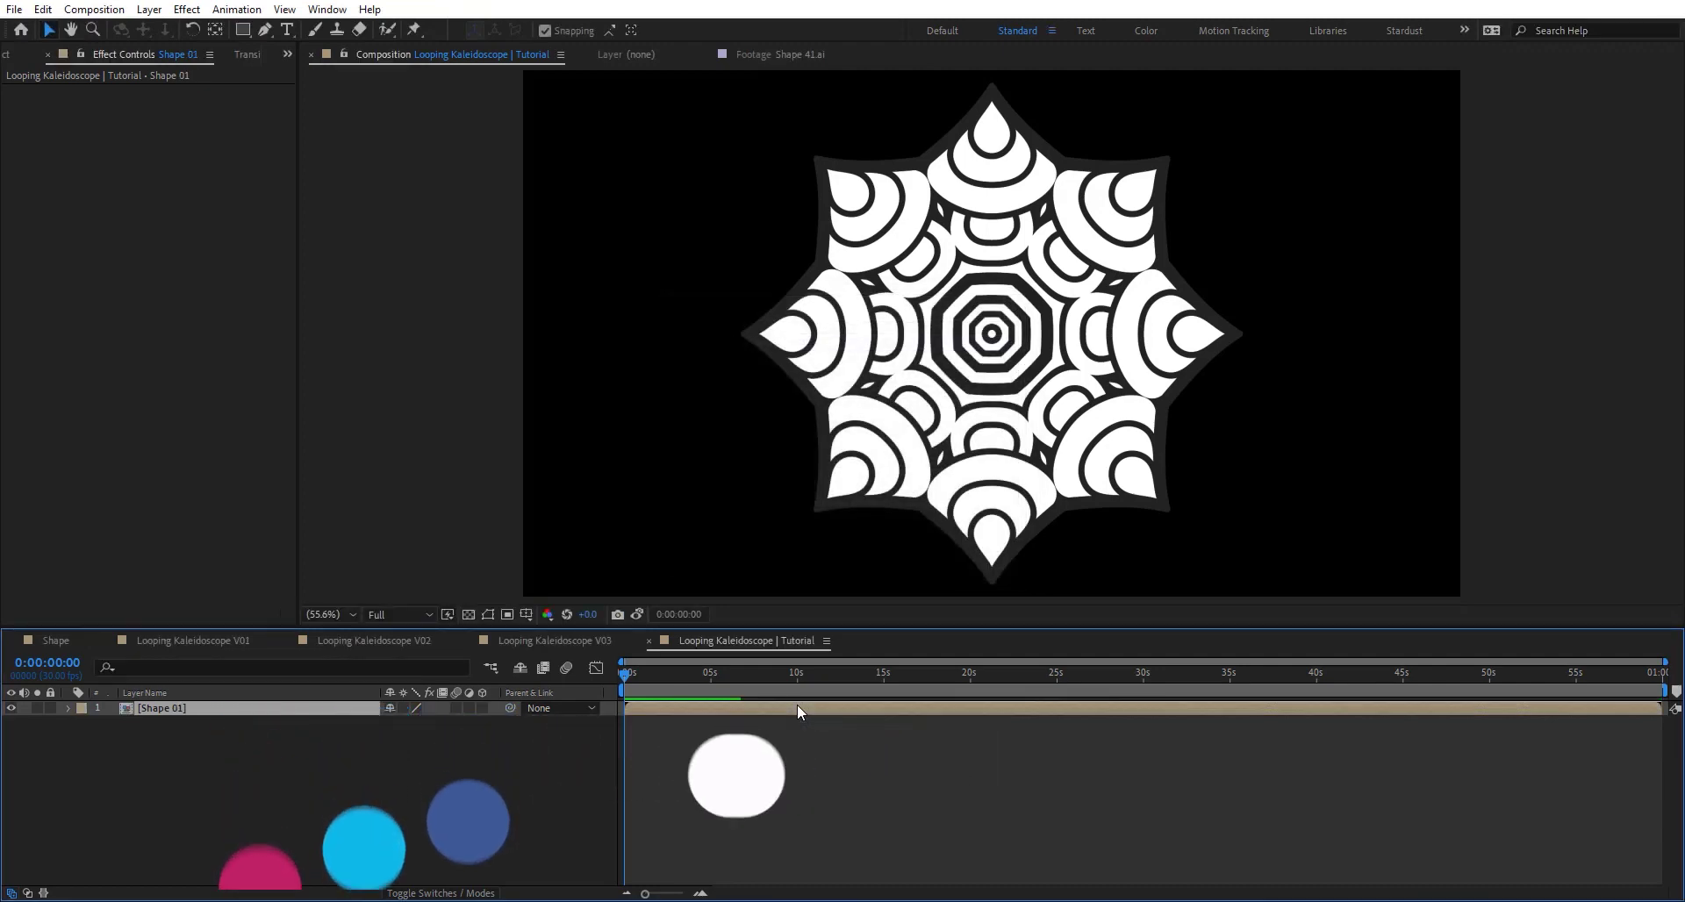
double_click(797, 706)
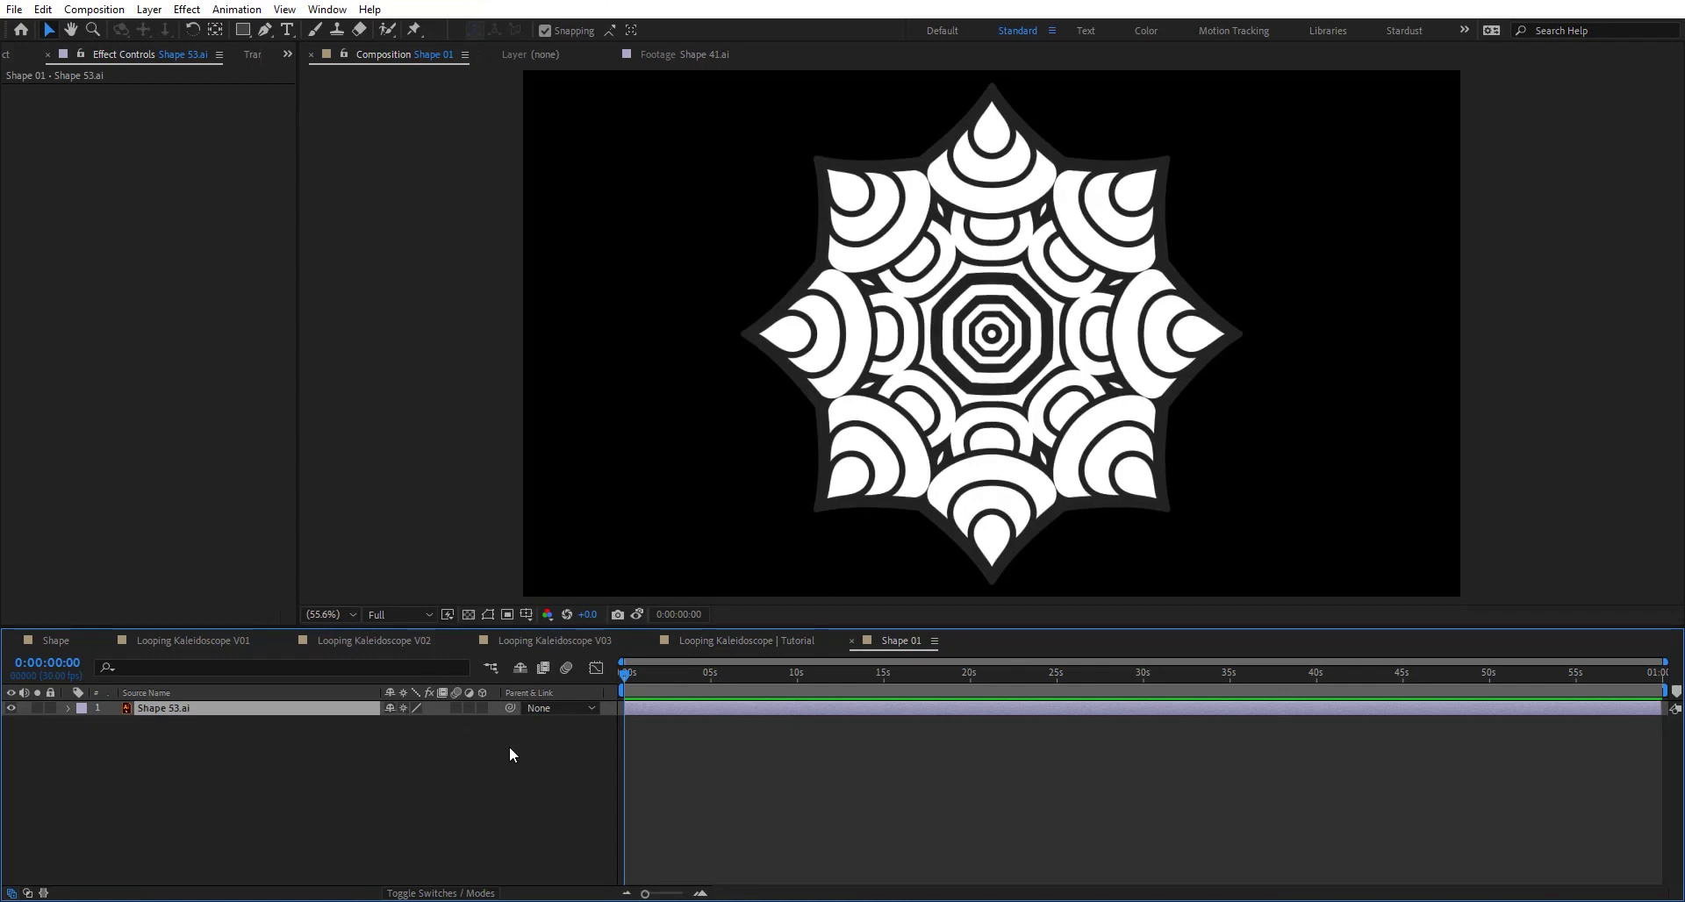
key(ctrl+k)
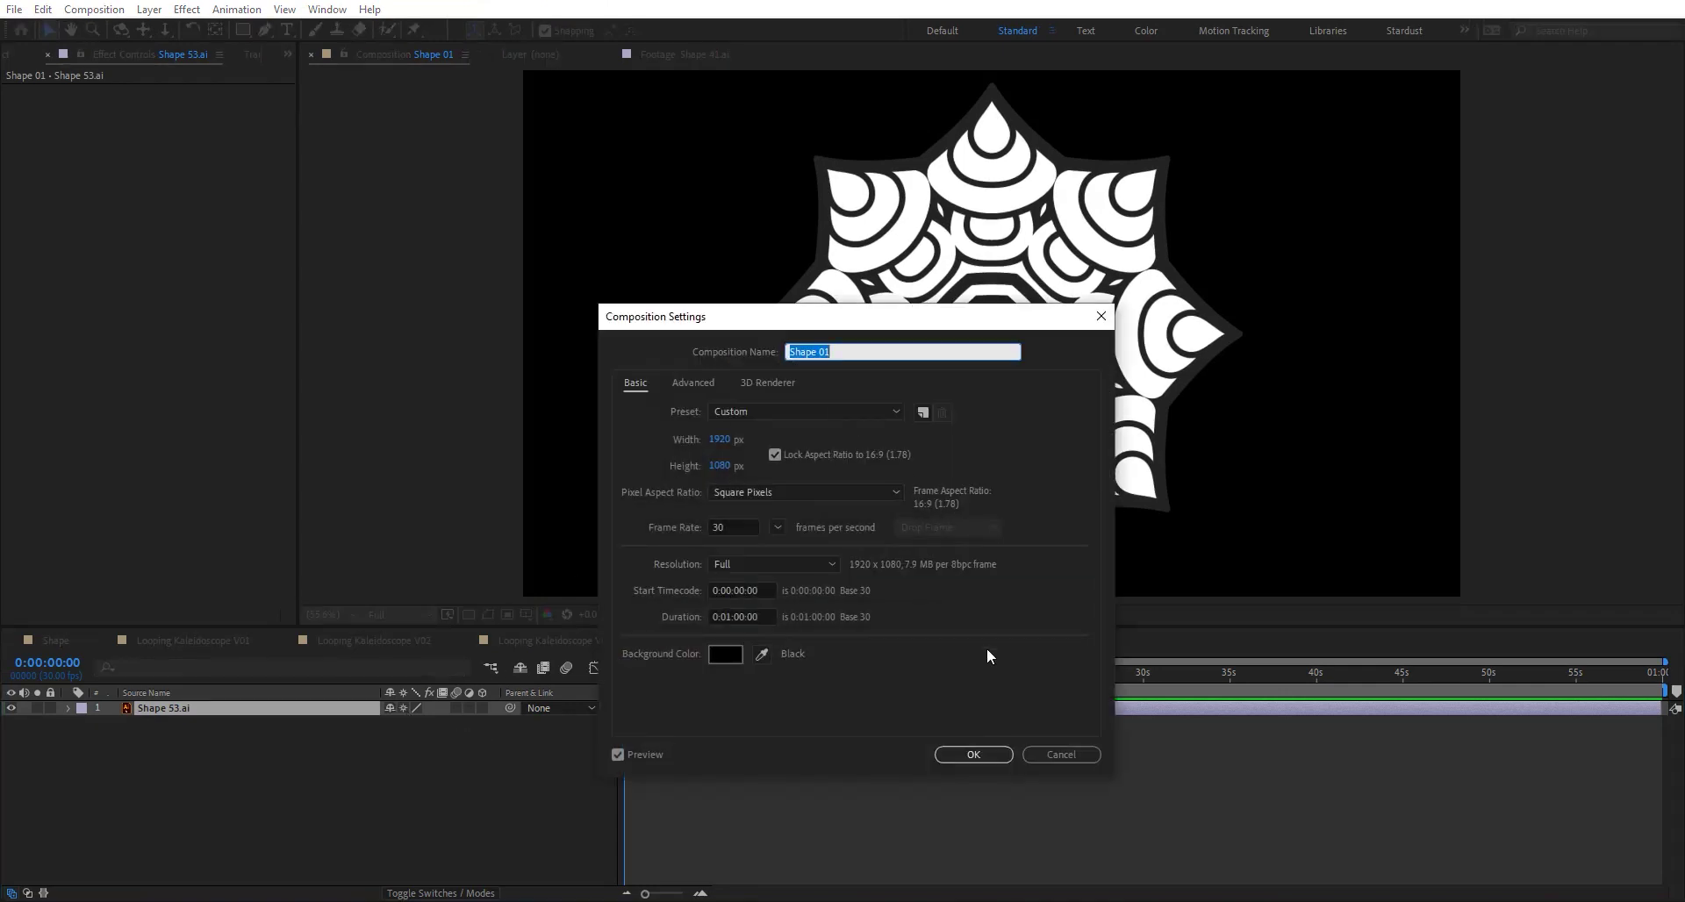
click(1039, 751)
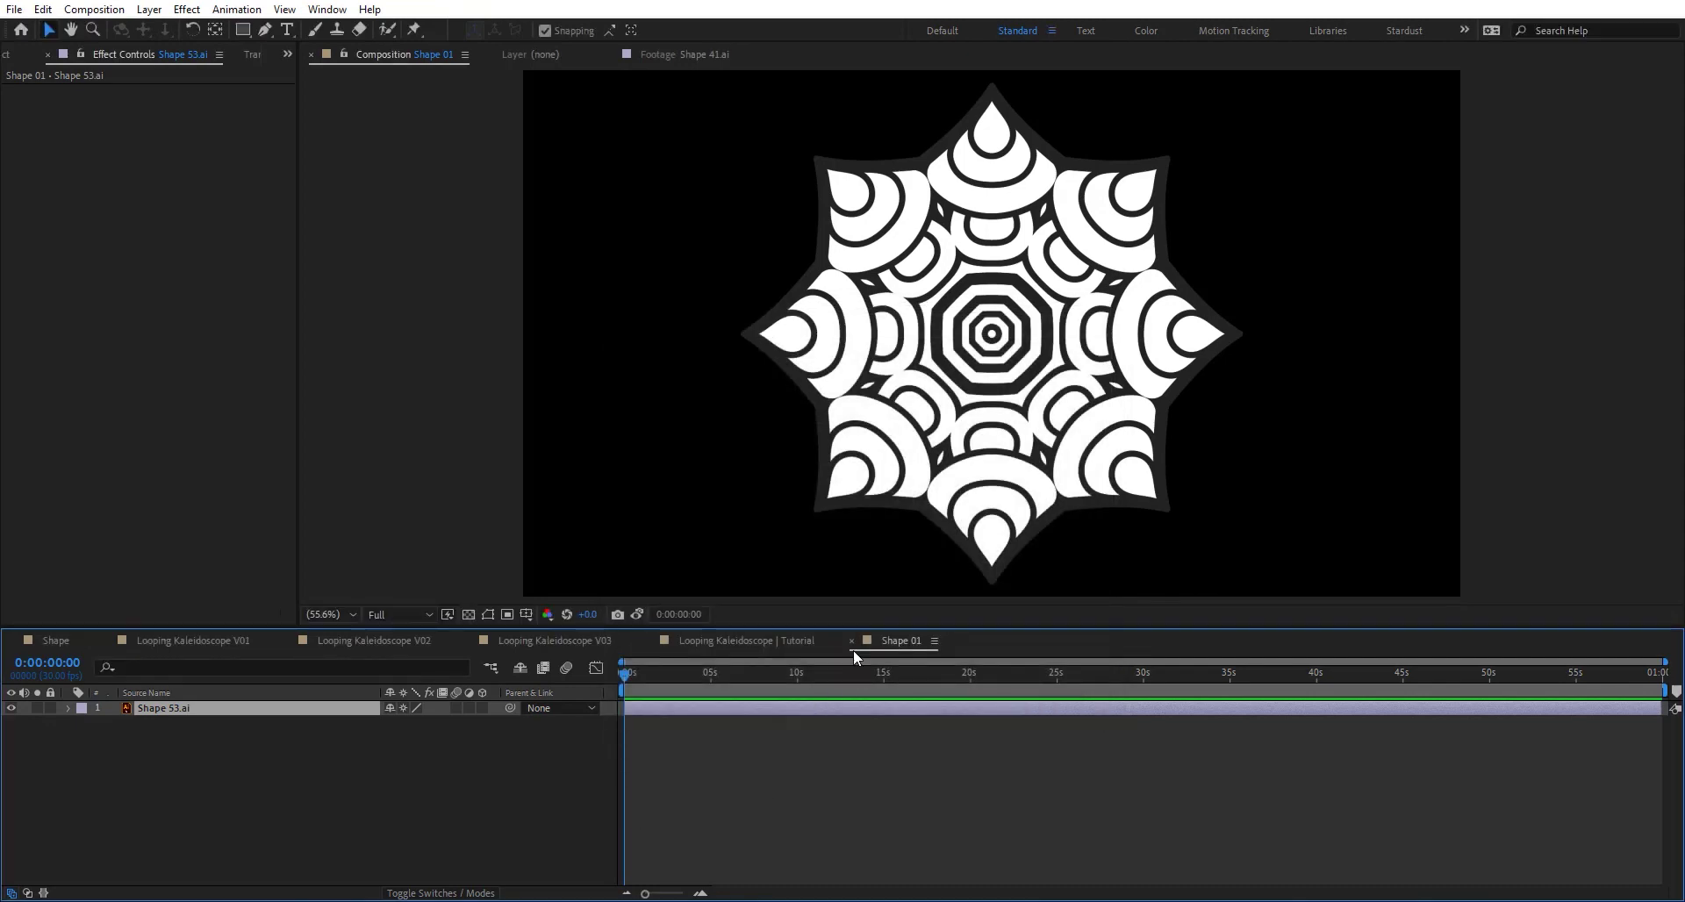
click(852, 642)
Add Scale and Rotation keyframes to the Shape 01 layer at 0:00:00:00 and set its scale to 30%
key(s)
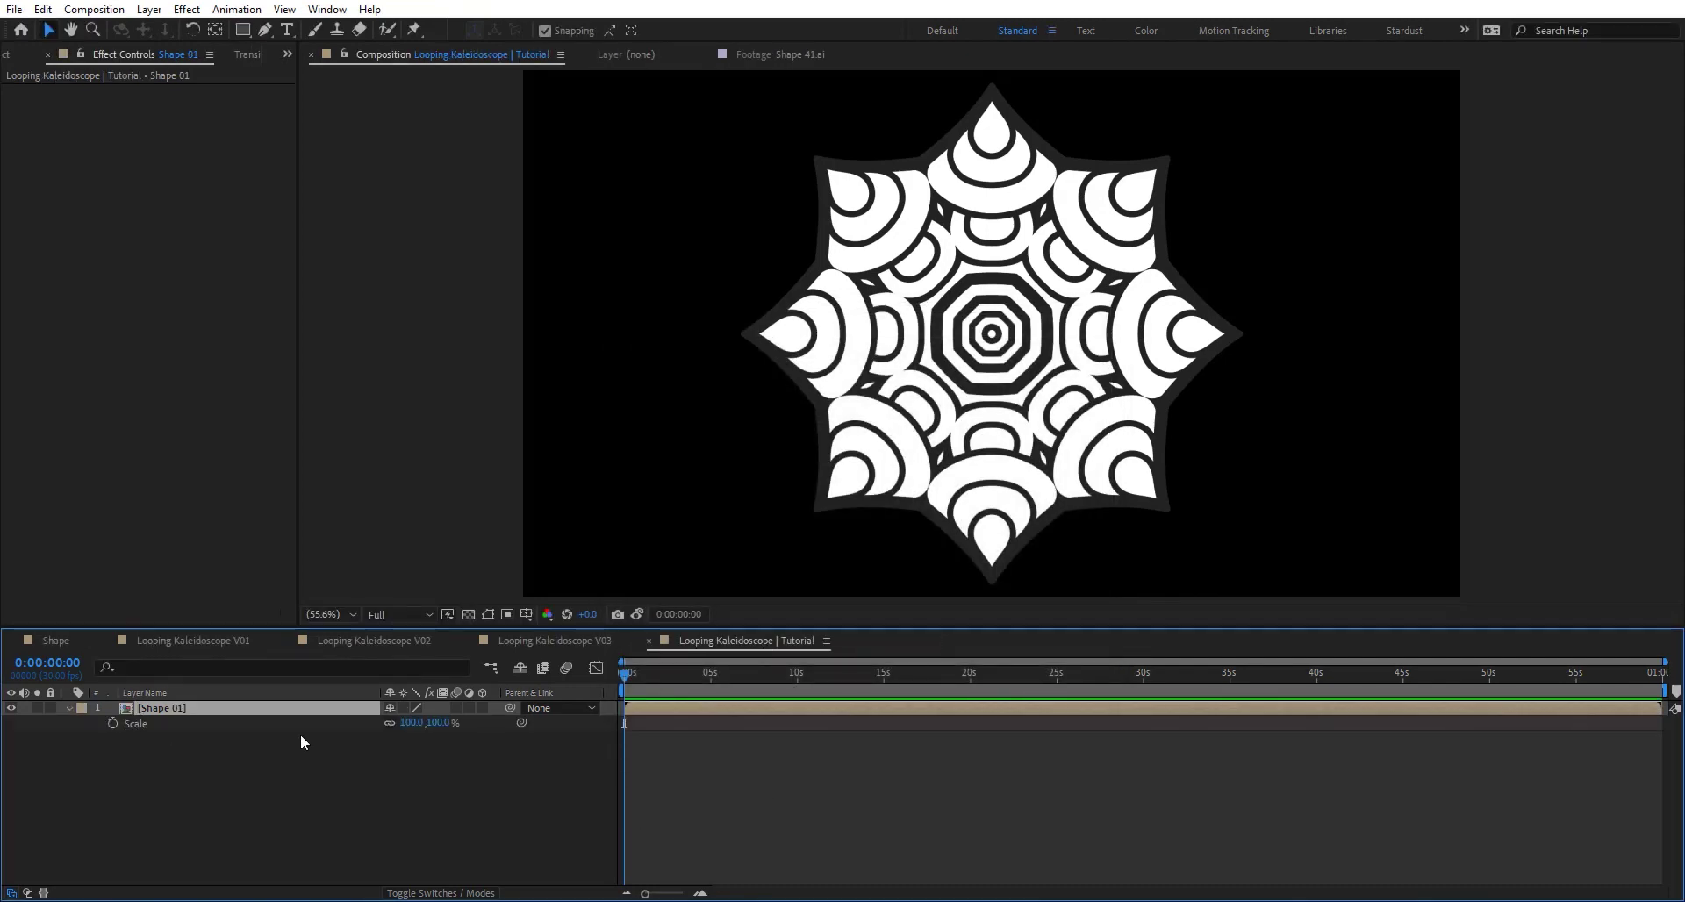
key(shift+r)
click(112, 724)
click(436, 723)
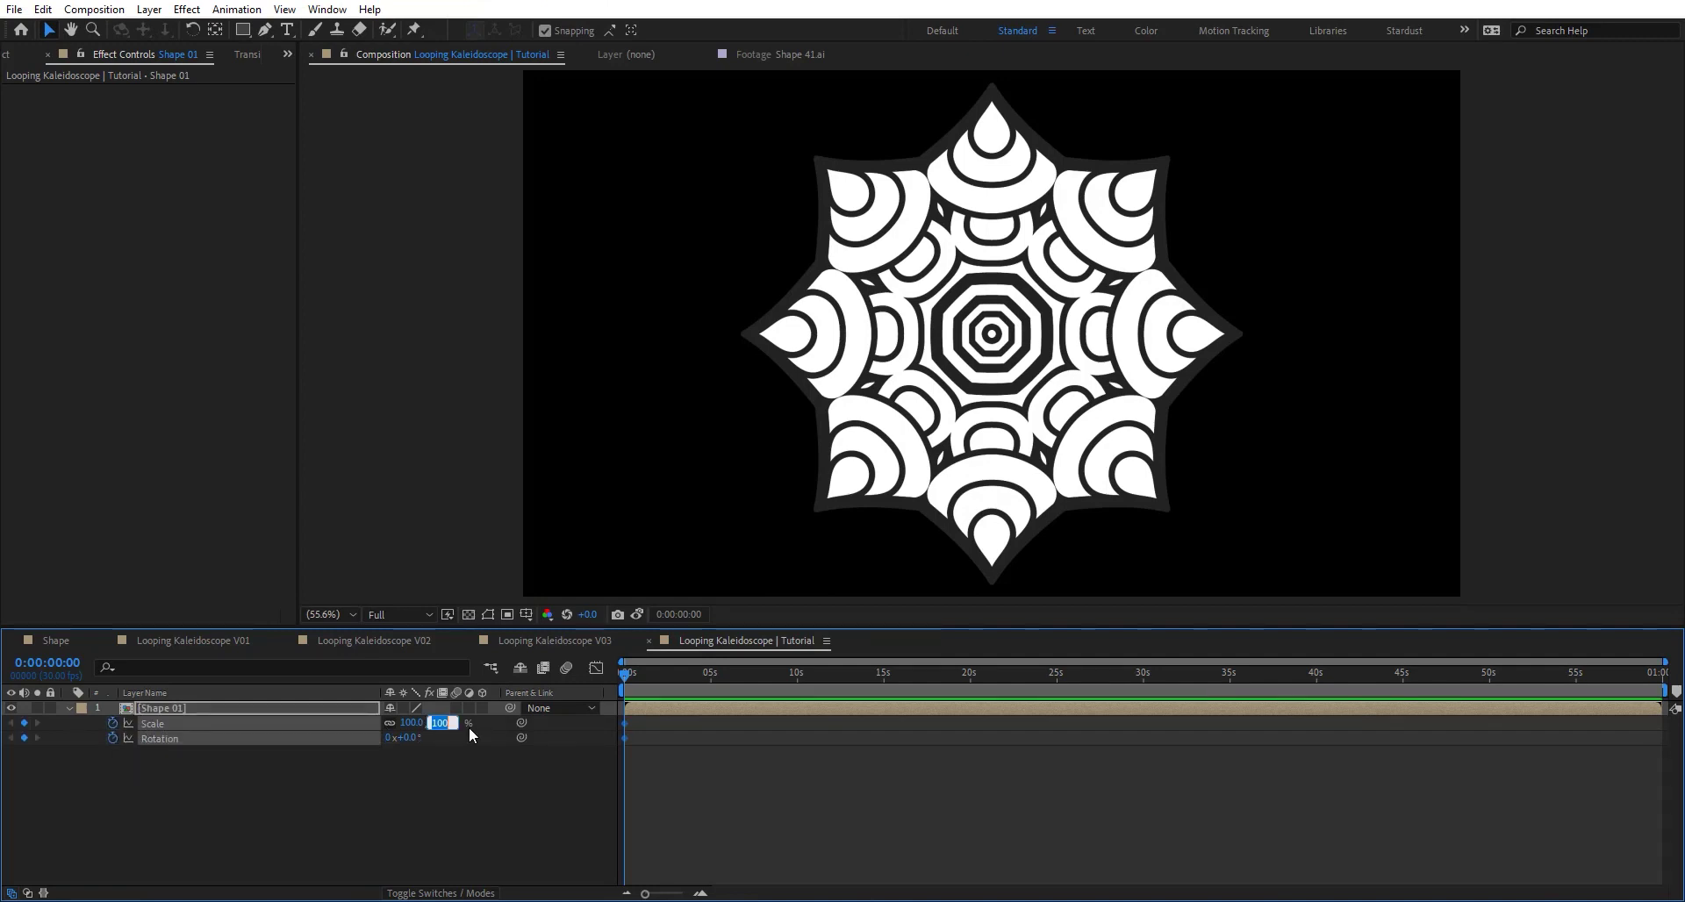
text(30)
key(Return)
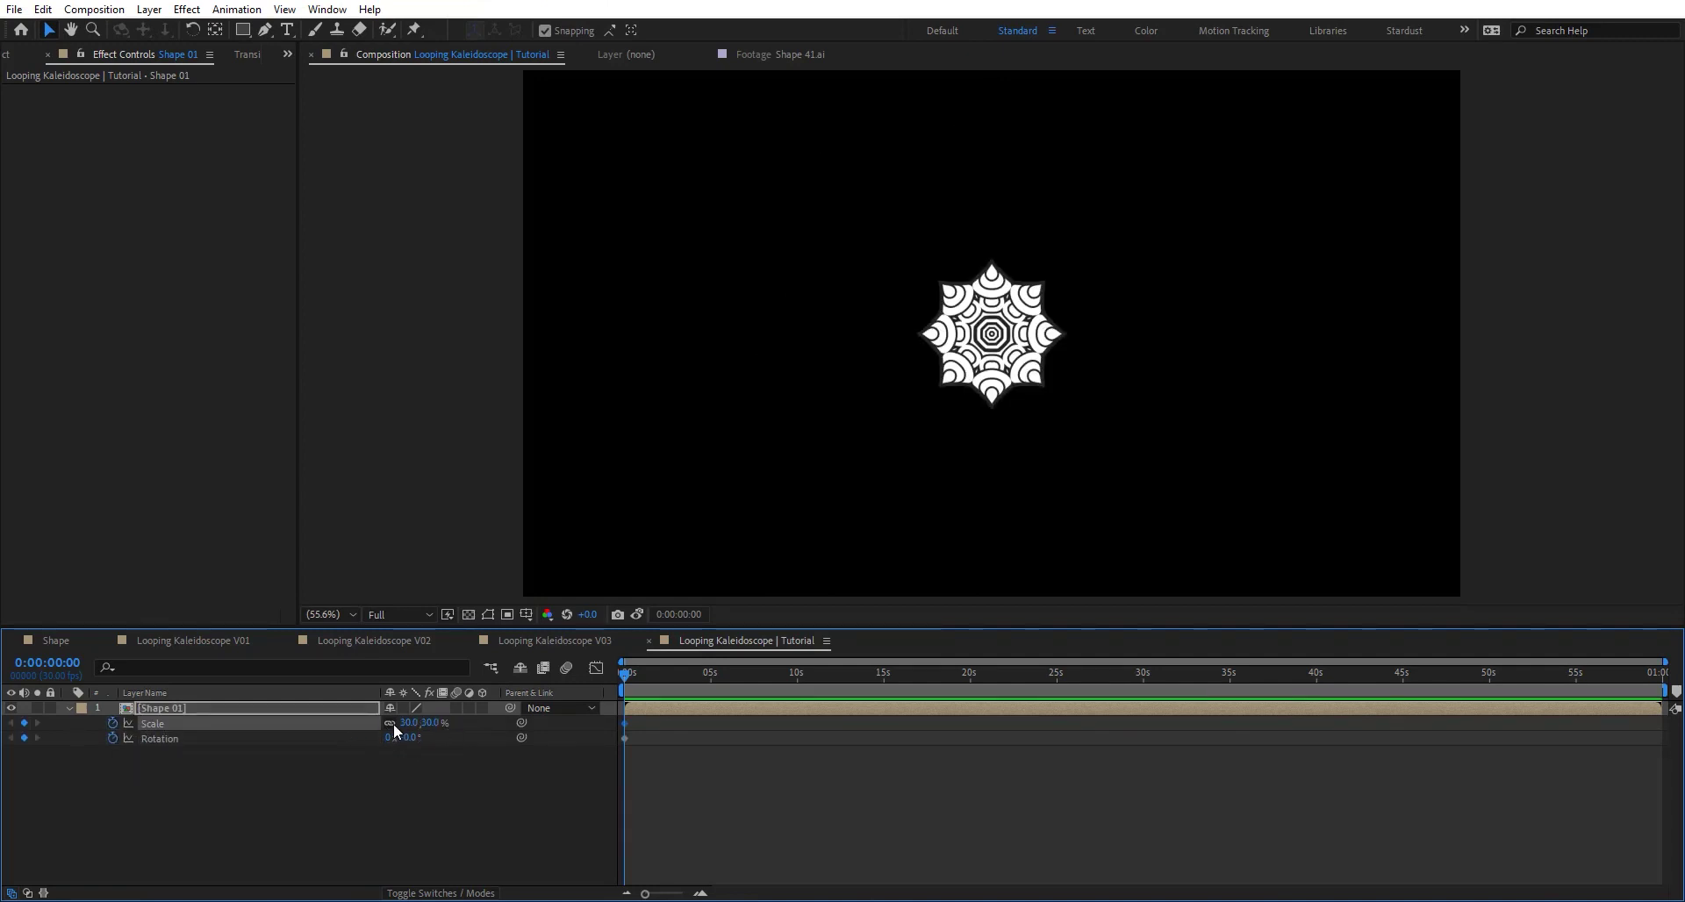
At 0:00:24:27, set the Shape 01 layer's scale to 100% and its rotation to 180°
click(1055, 674)
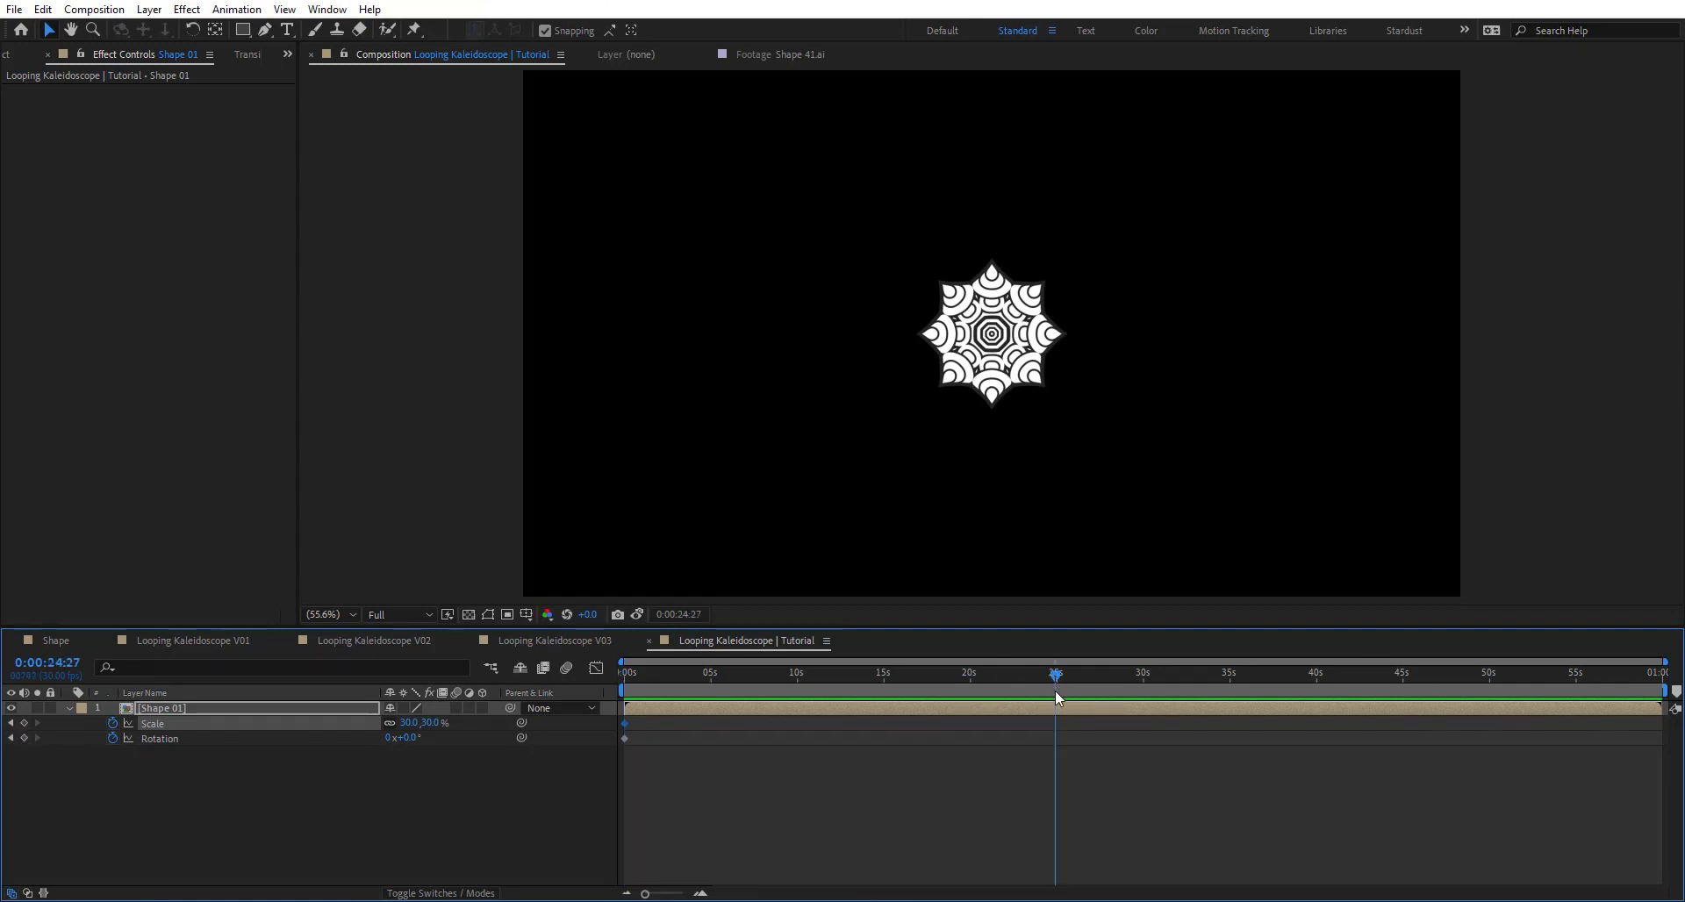
click(434, 725)
text(100)
key(Return)
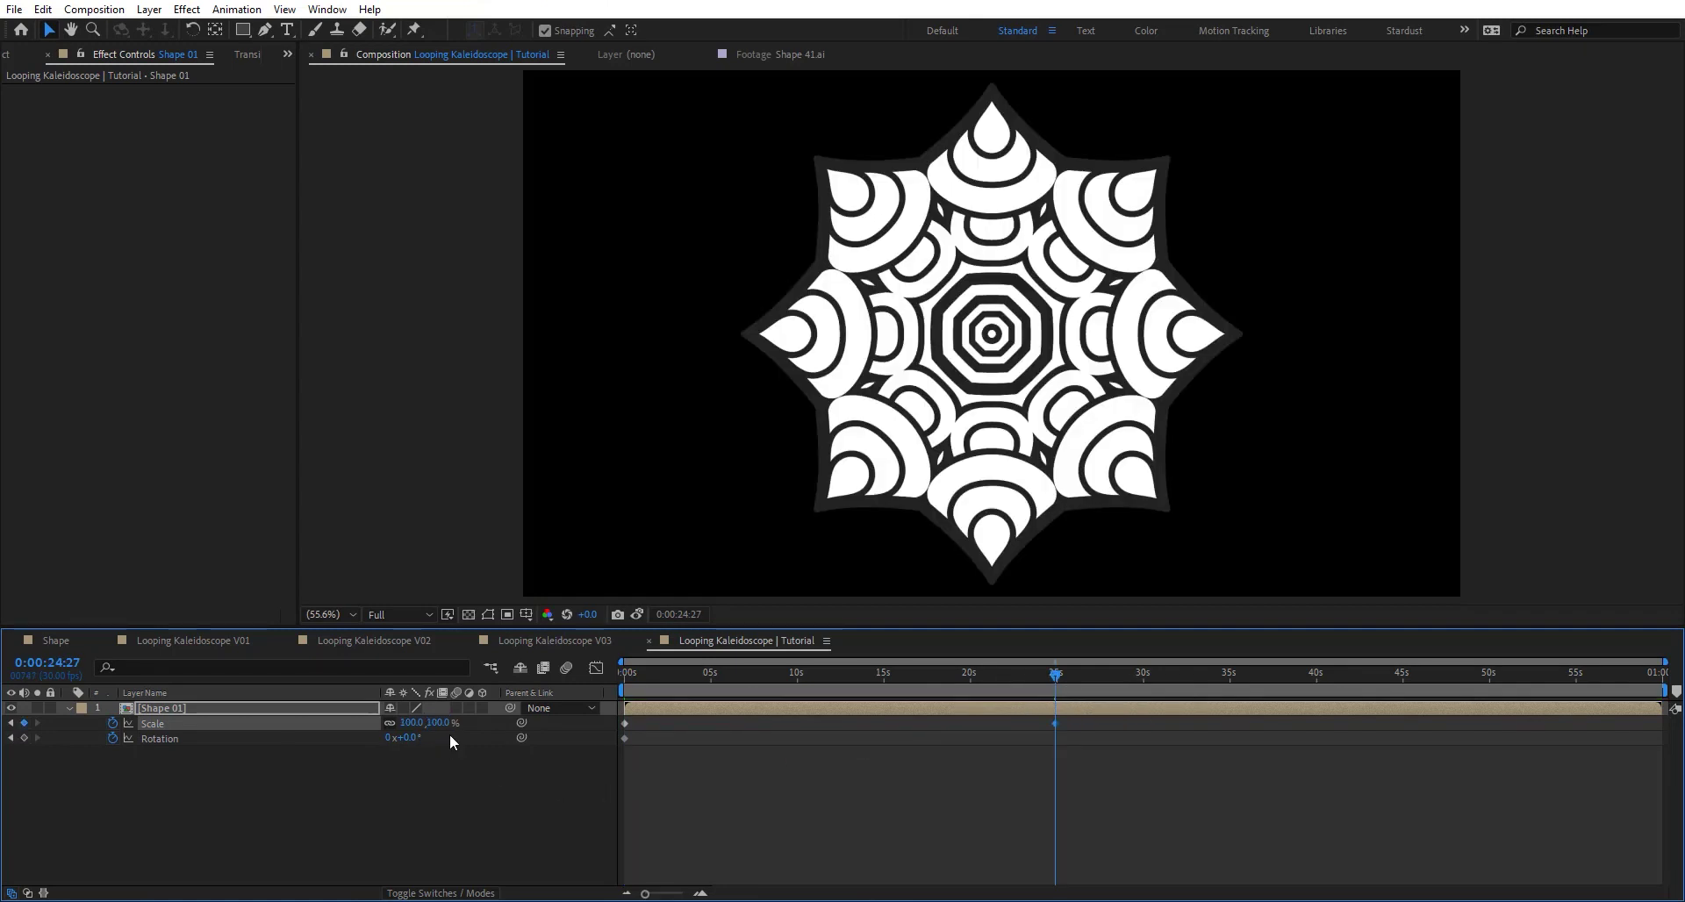
click(408, 738)
text(18)
key(Return)
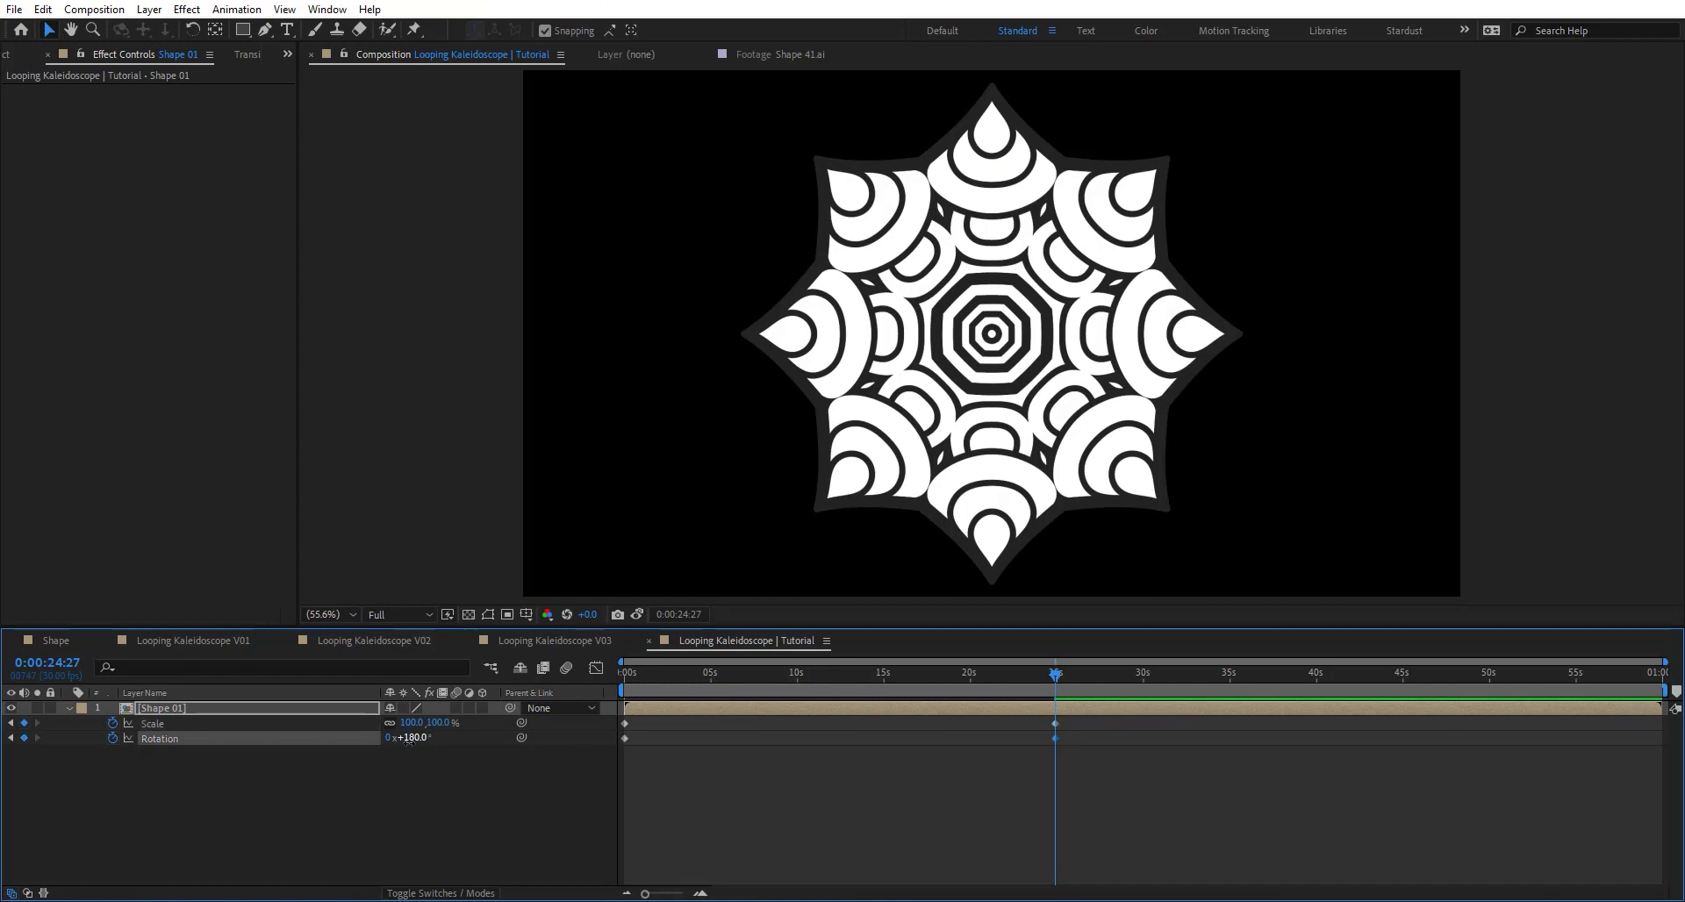
Preview the animation and pre-compose the Shape 01 layer as Element, moving all attributes into the new composition
drag(681, 676, 625, 692)
click(685, 693)
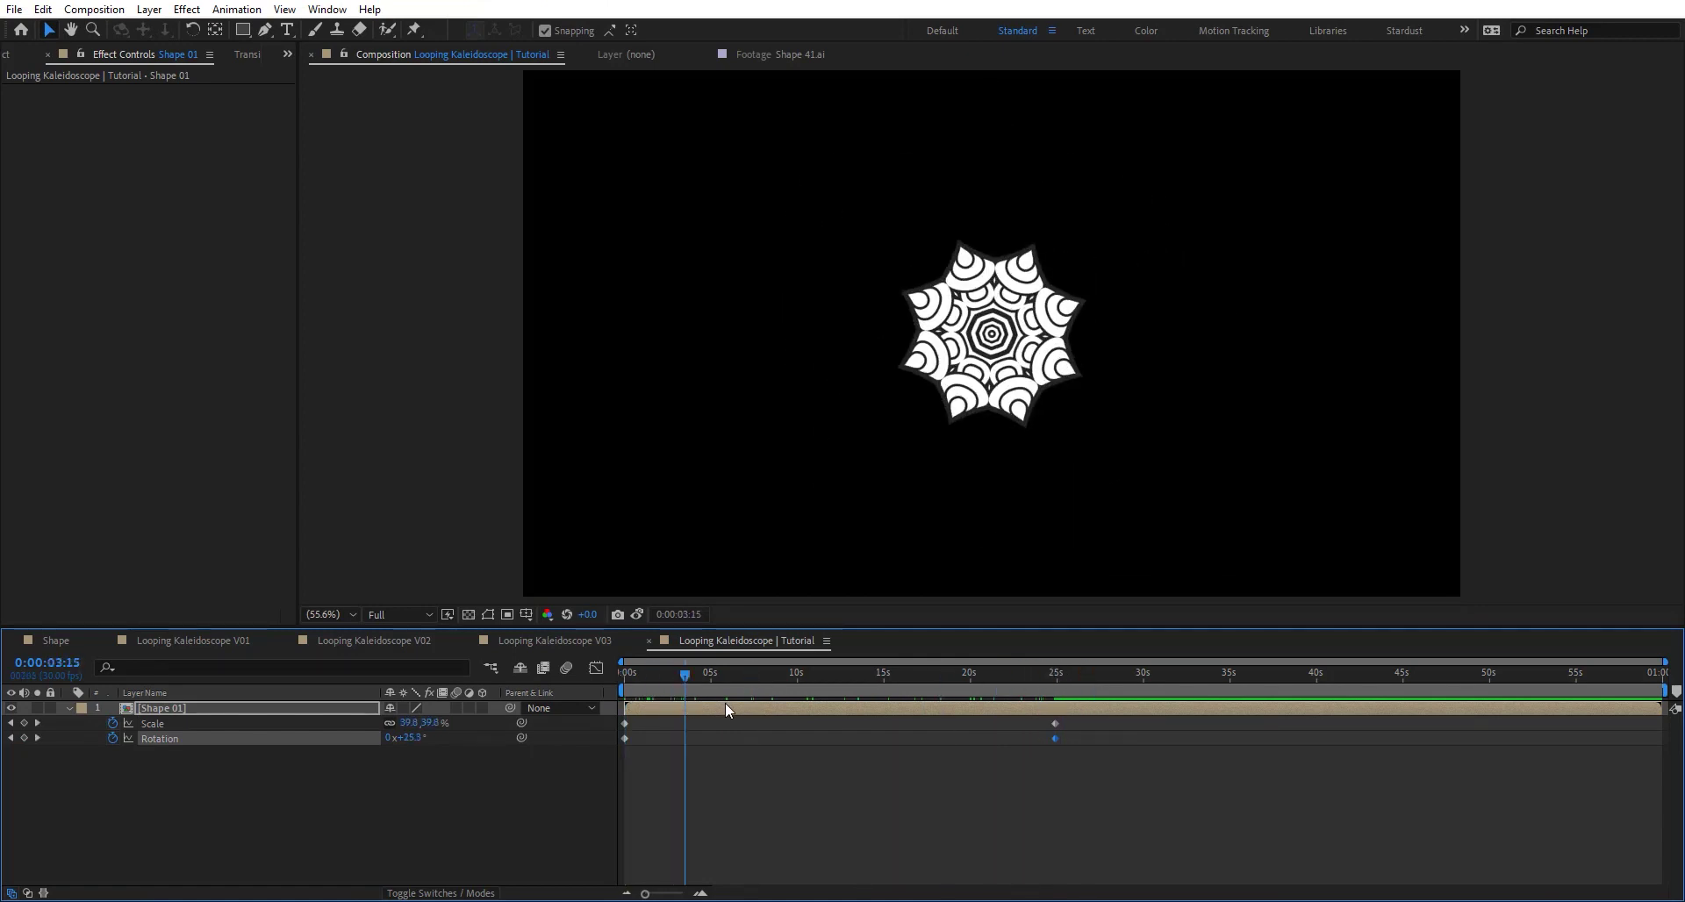
key(ctrl+shift+c)
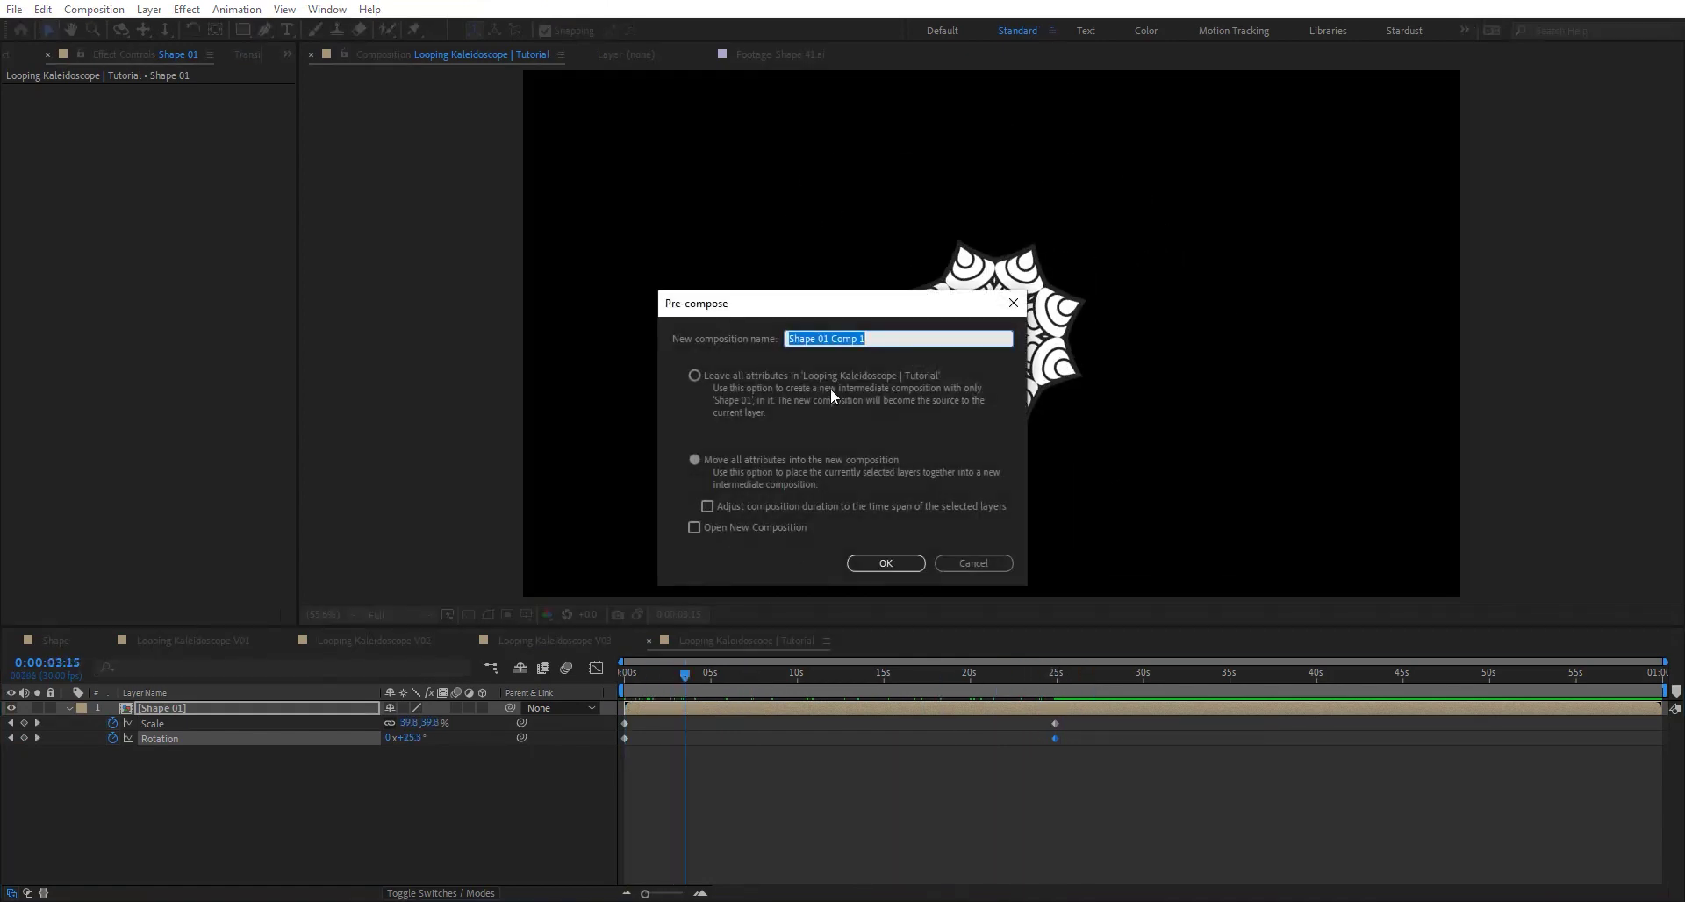
text(Element)
click(770, 462)
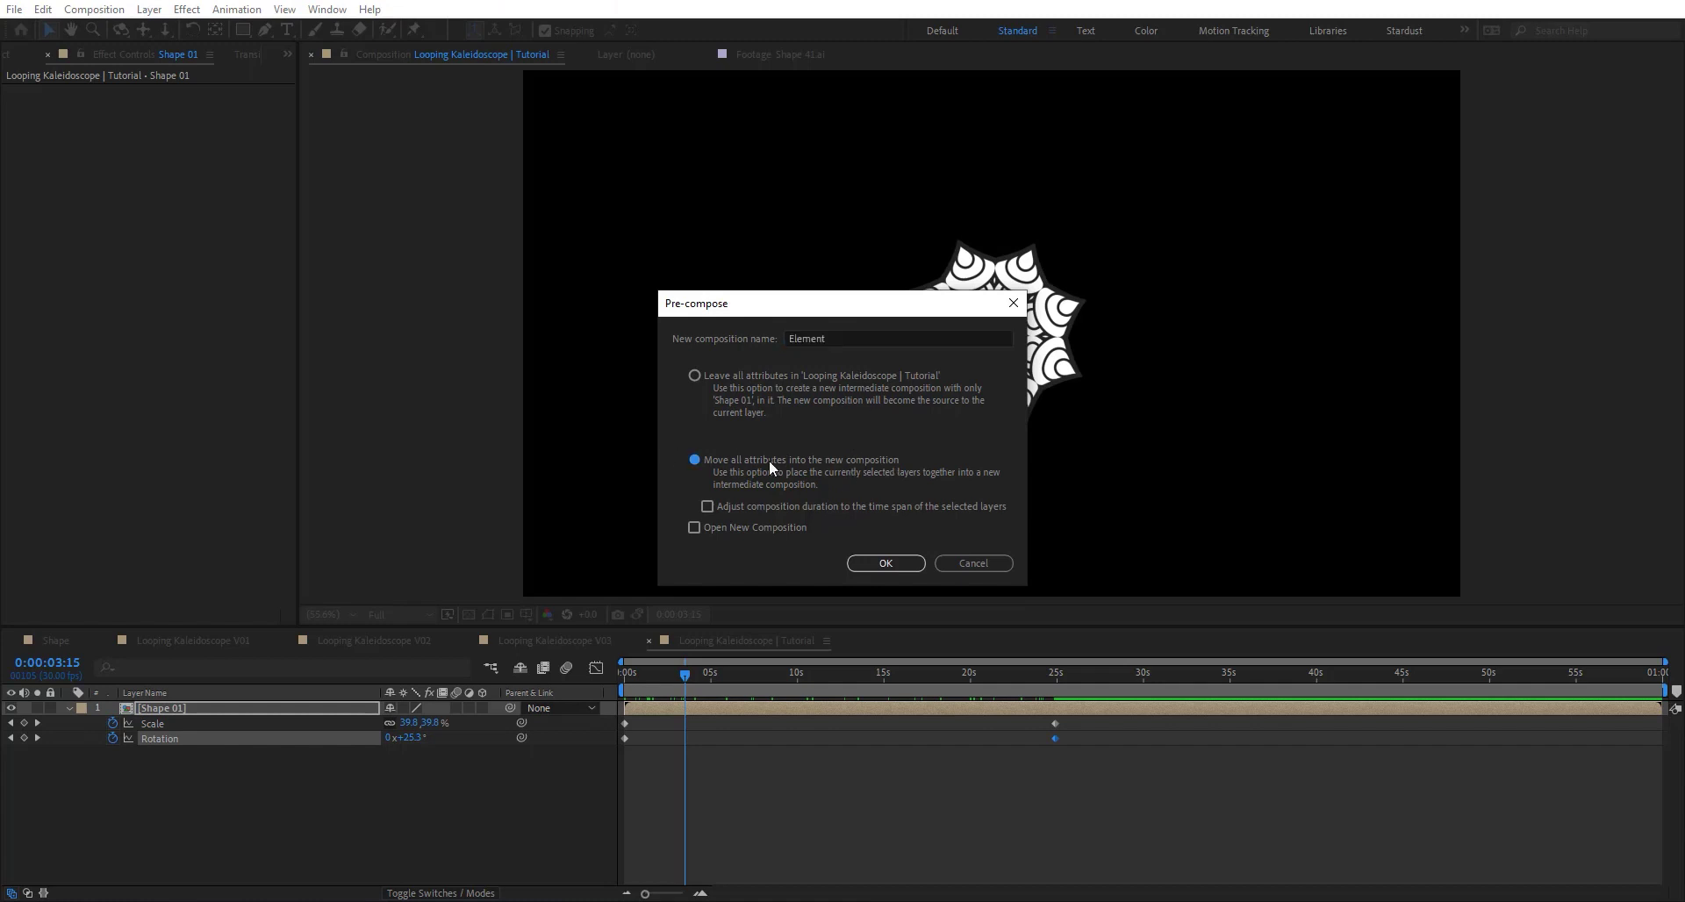
click(899, 568)
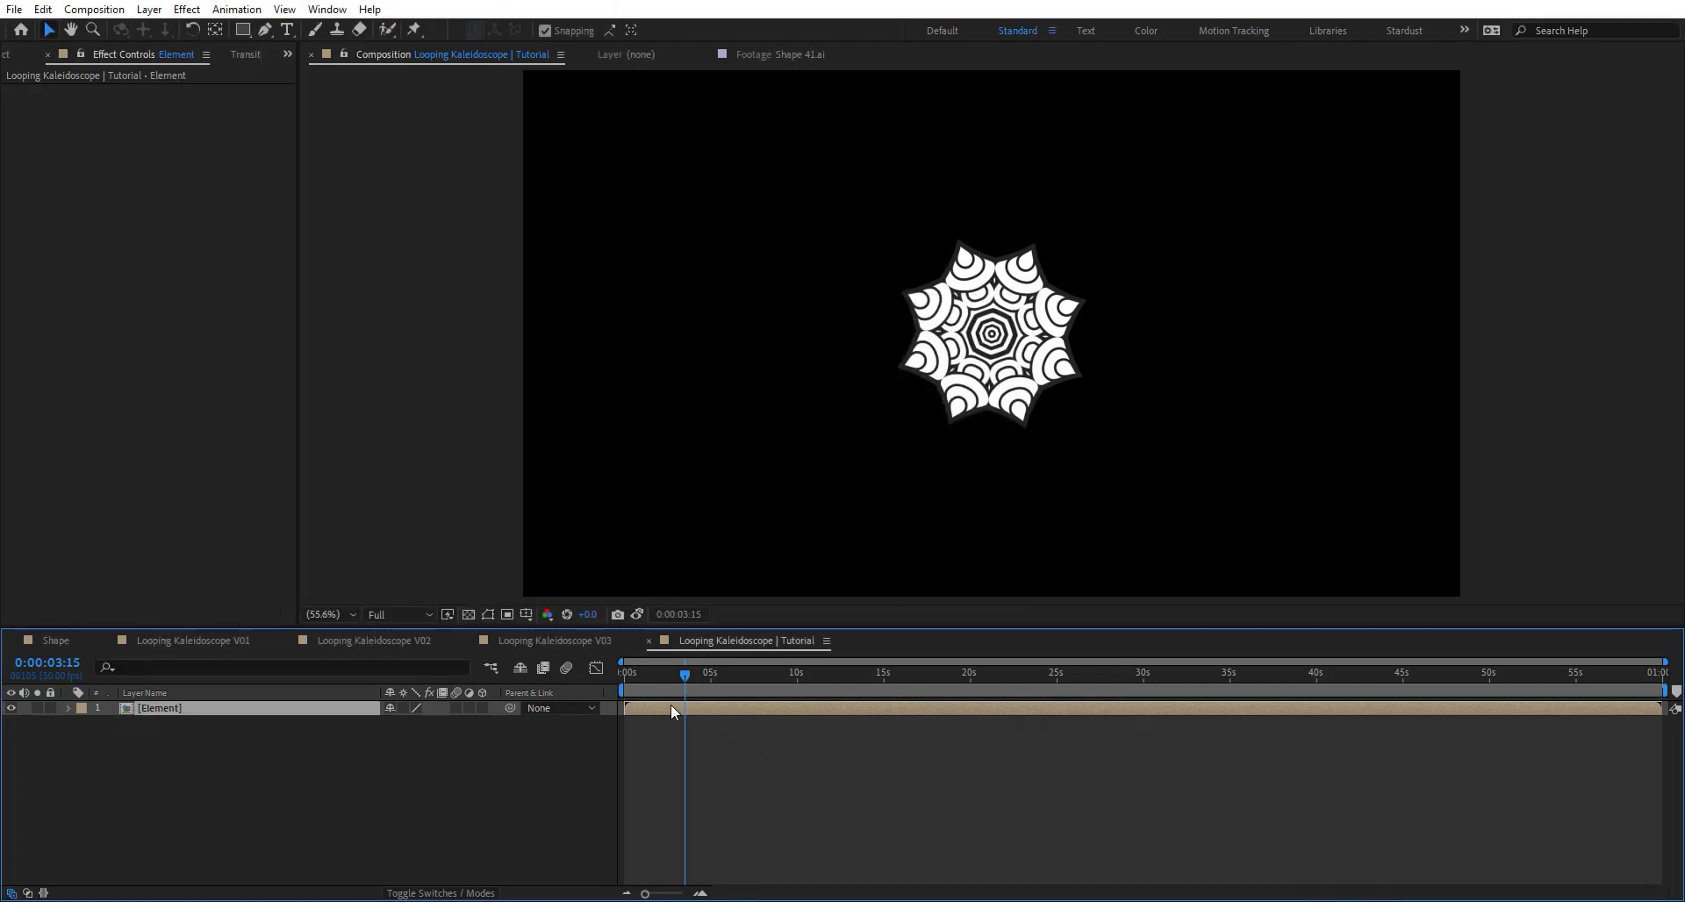
Add a Scale keyframe to the Element layer at 0:00:00:00 with a value of 0%
click(692, 679)
key(Home)
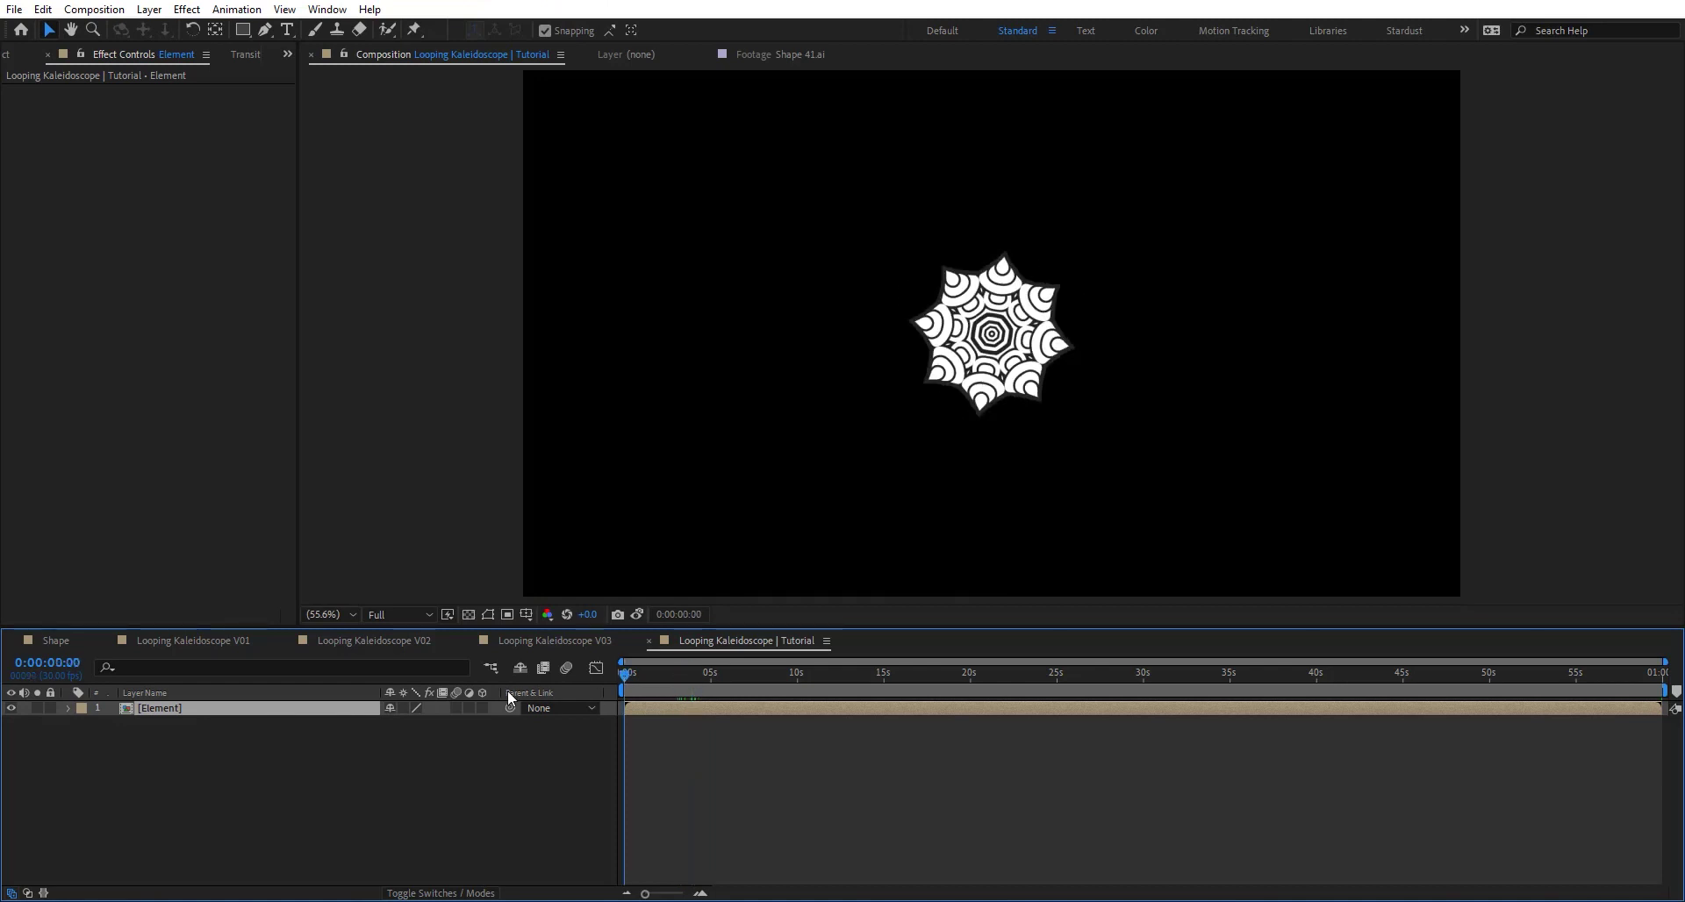
key(s)
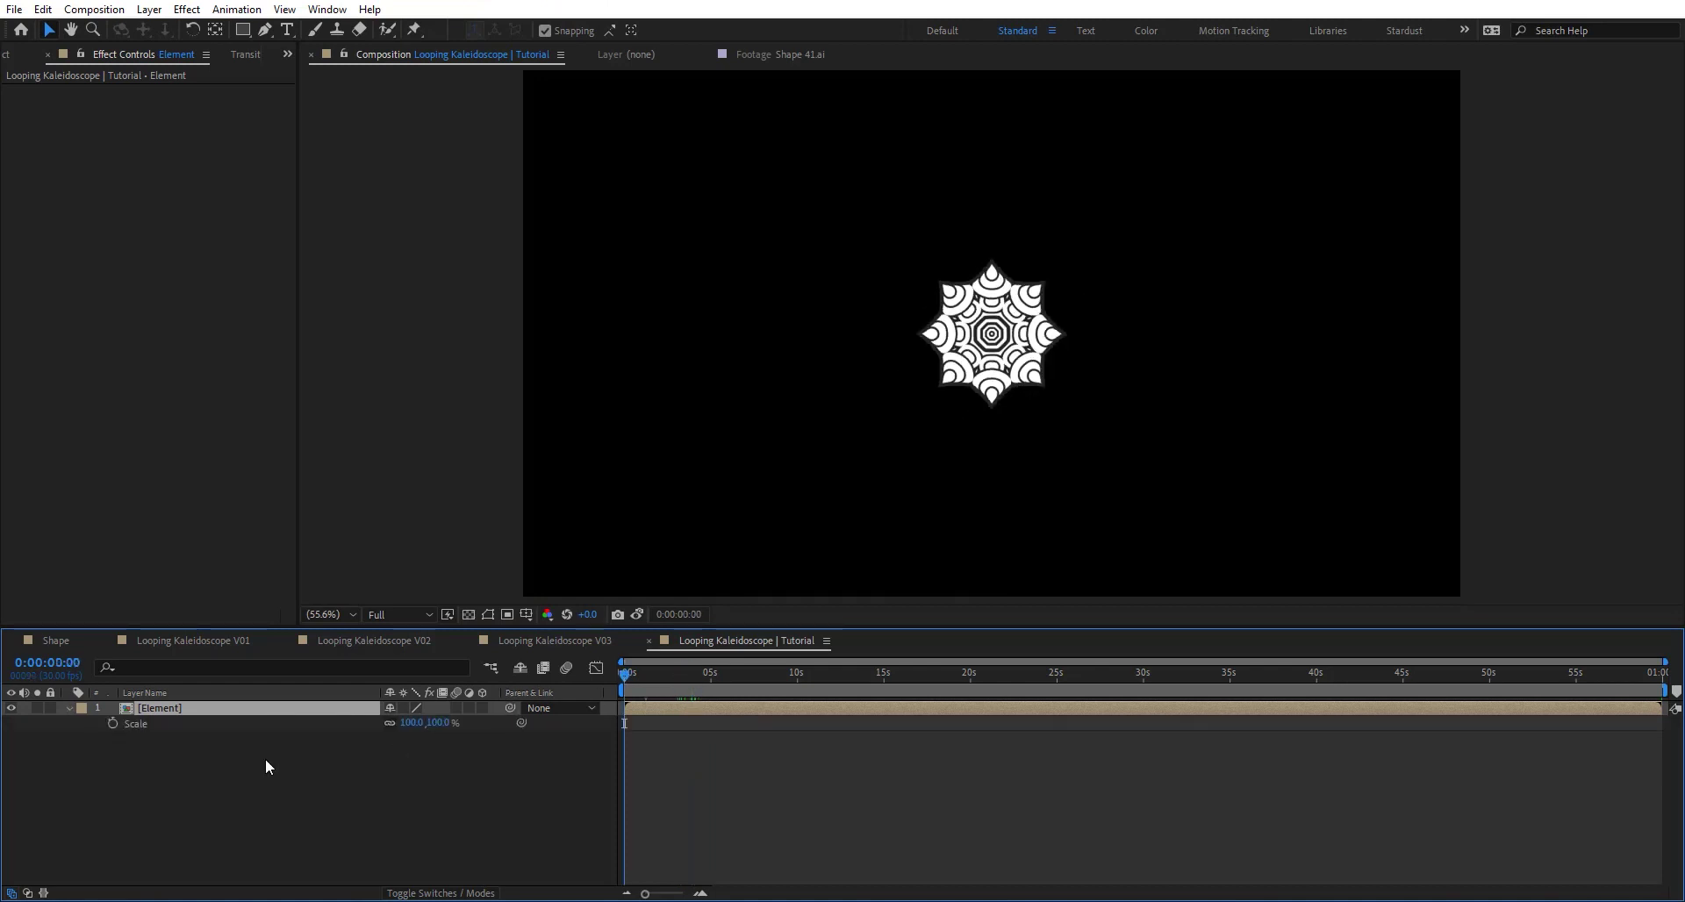
click(114, 724)
click(436, 723)
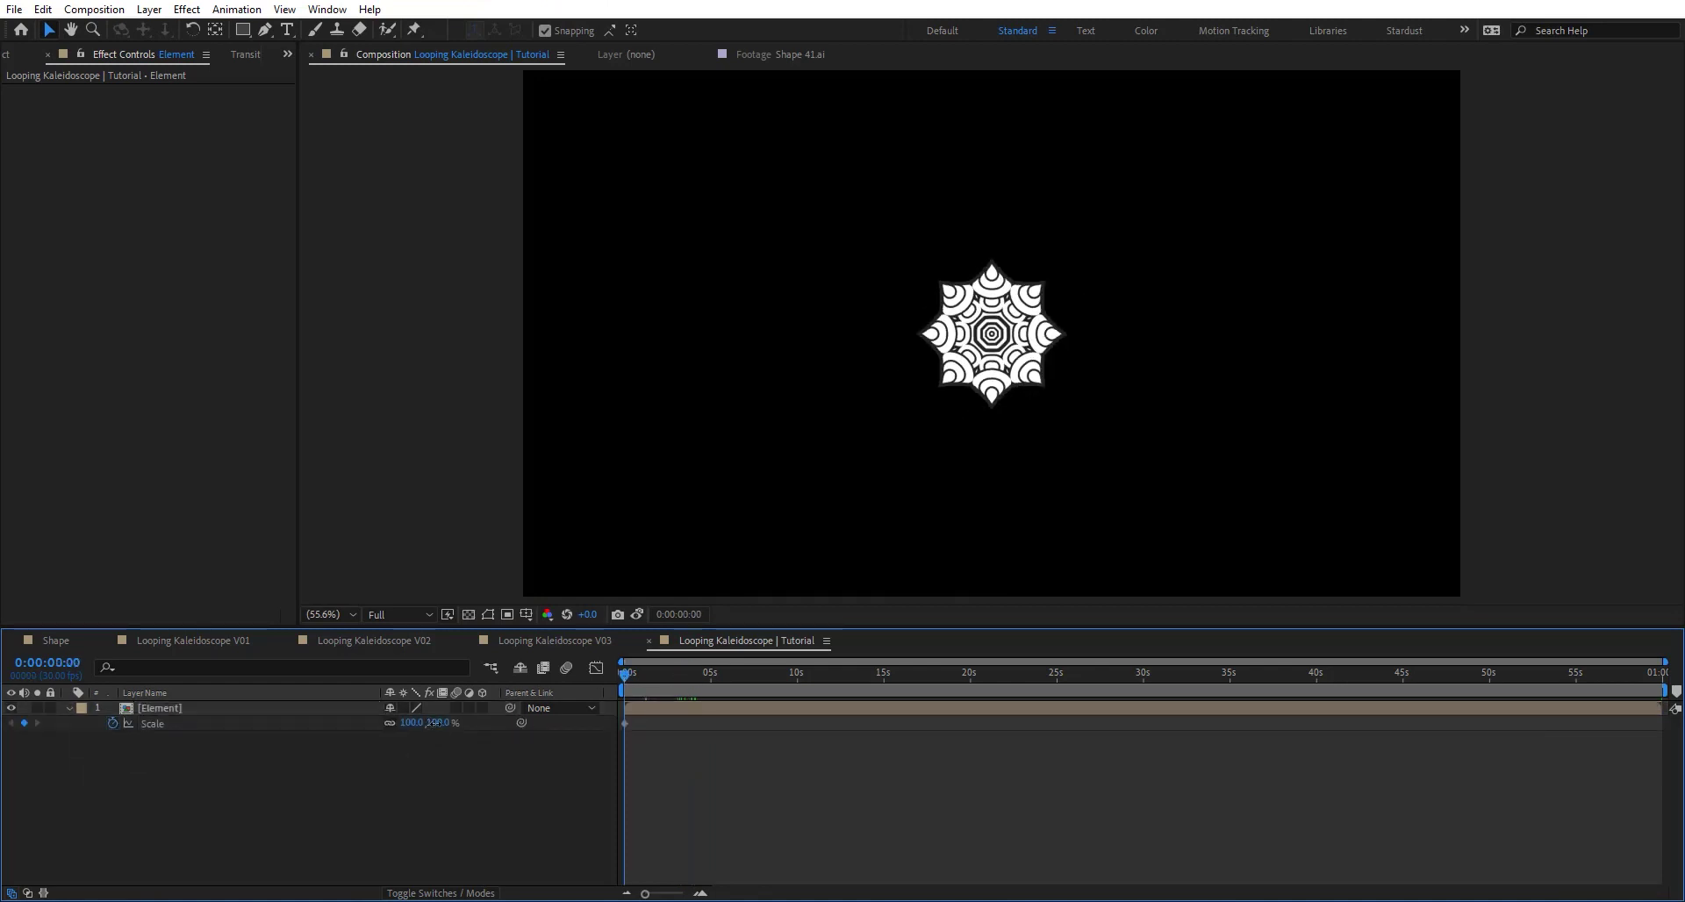
text(0)
key(Return)
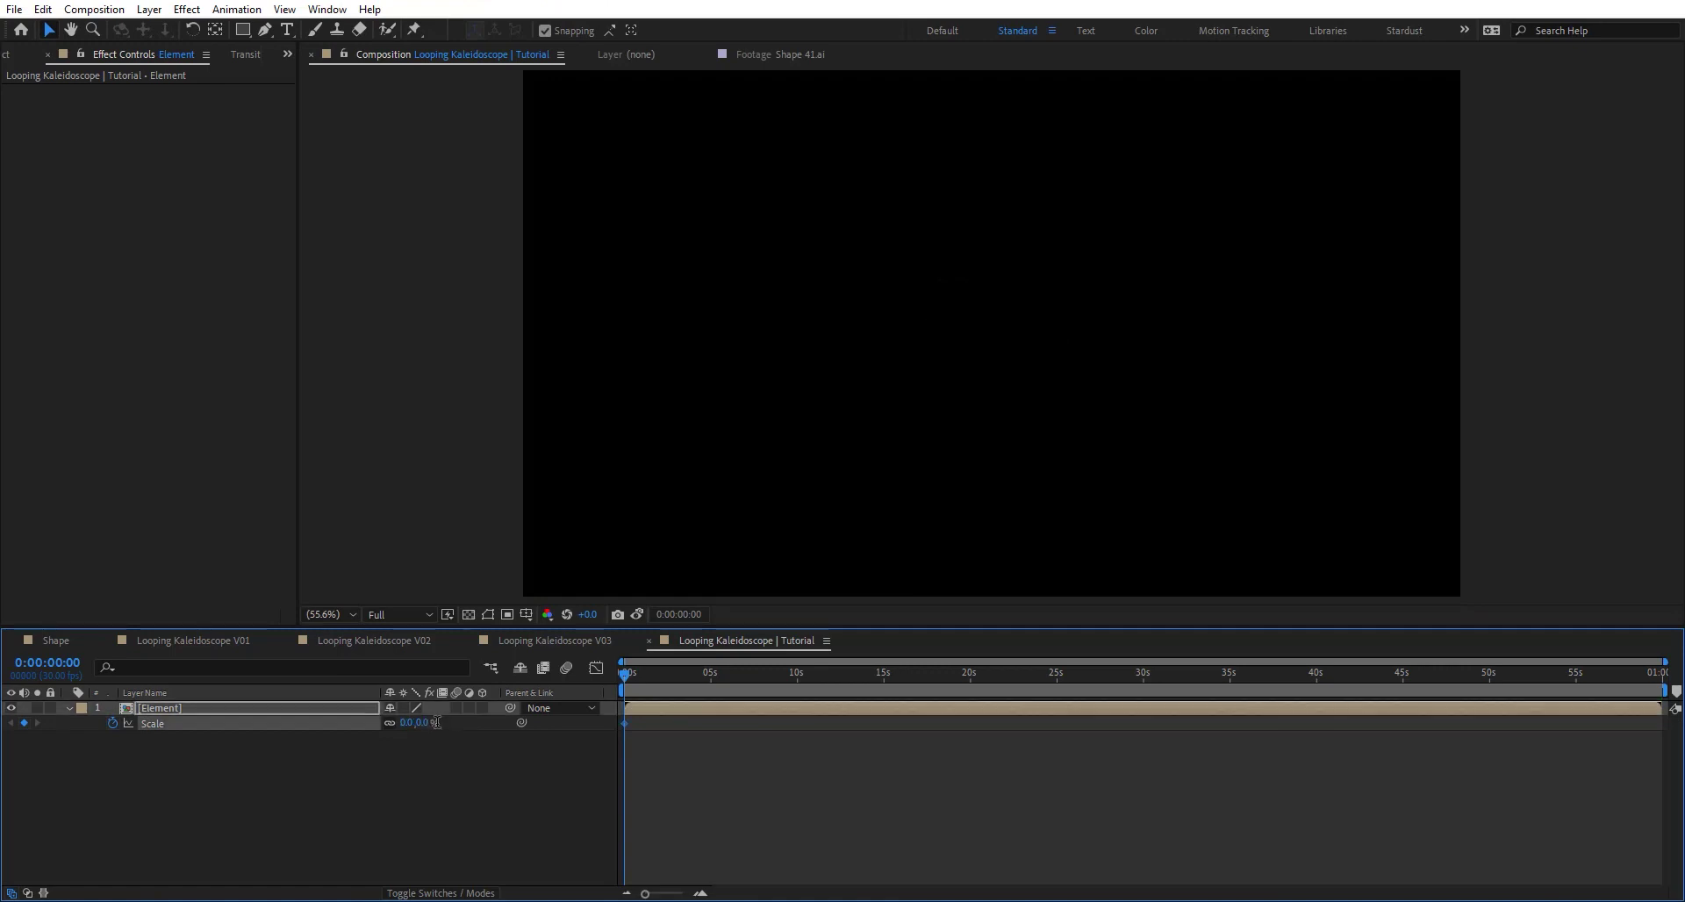
At 0:00:24:21, scale the Element layer up to about 448% and enable Collapse Transformations on it
click(1053, 681)
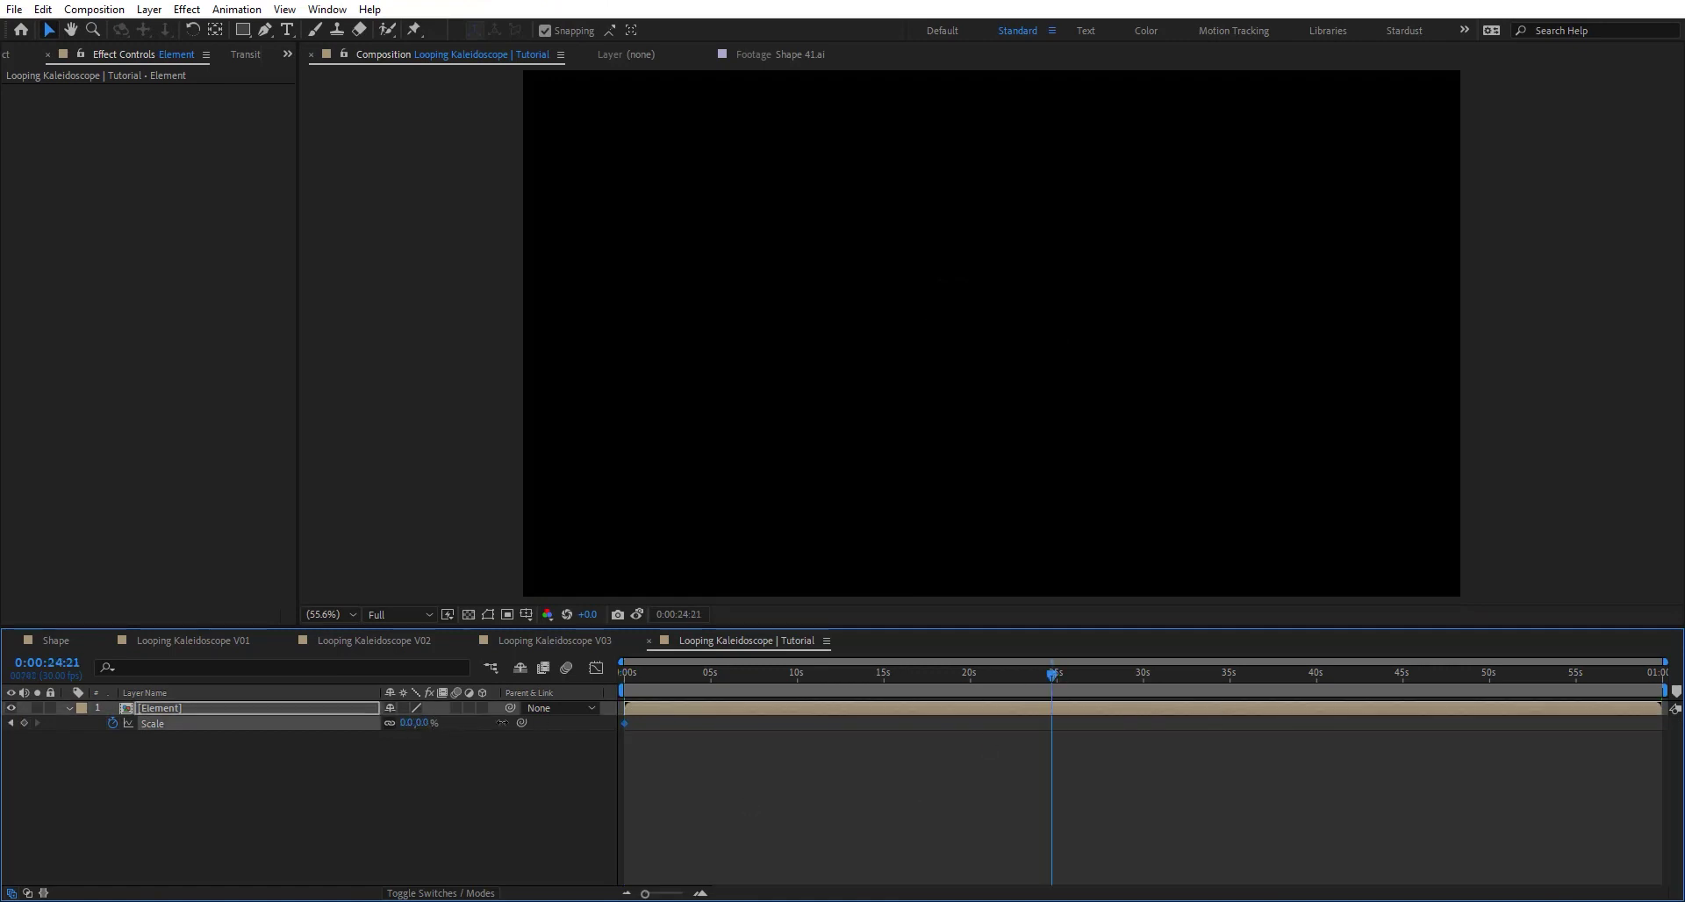
drag(421, 723, 799, 710)
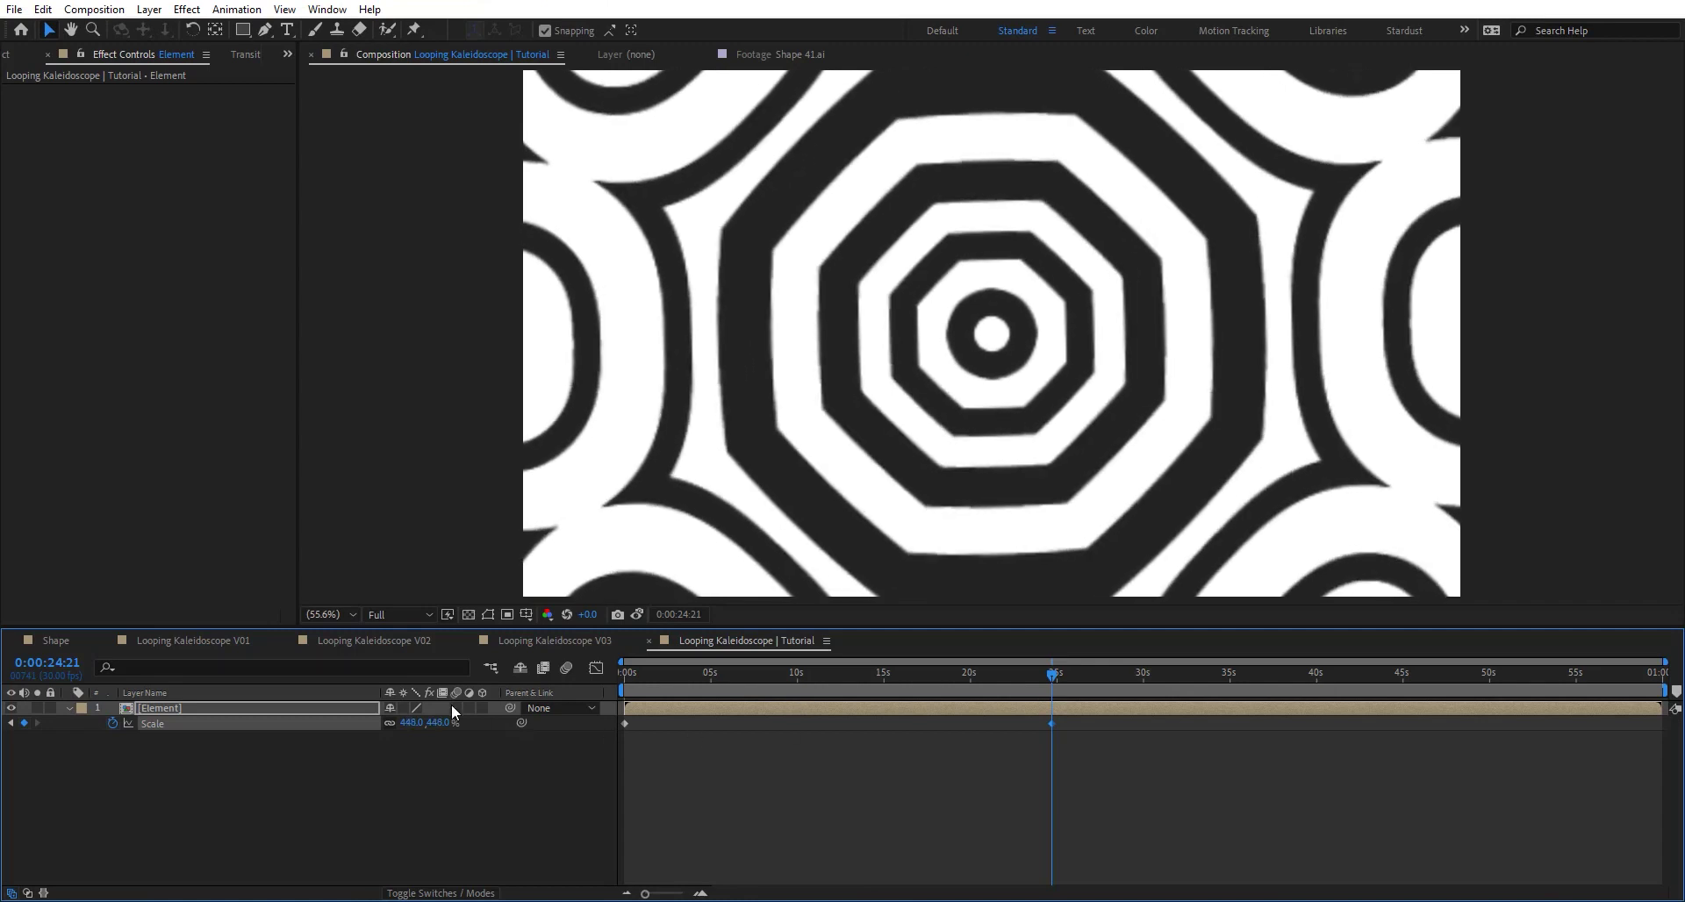
click(402, 708)
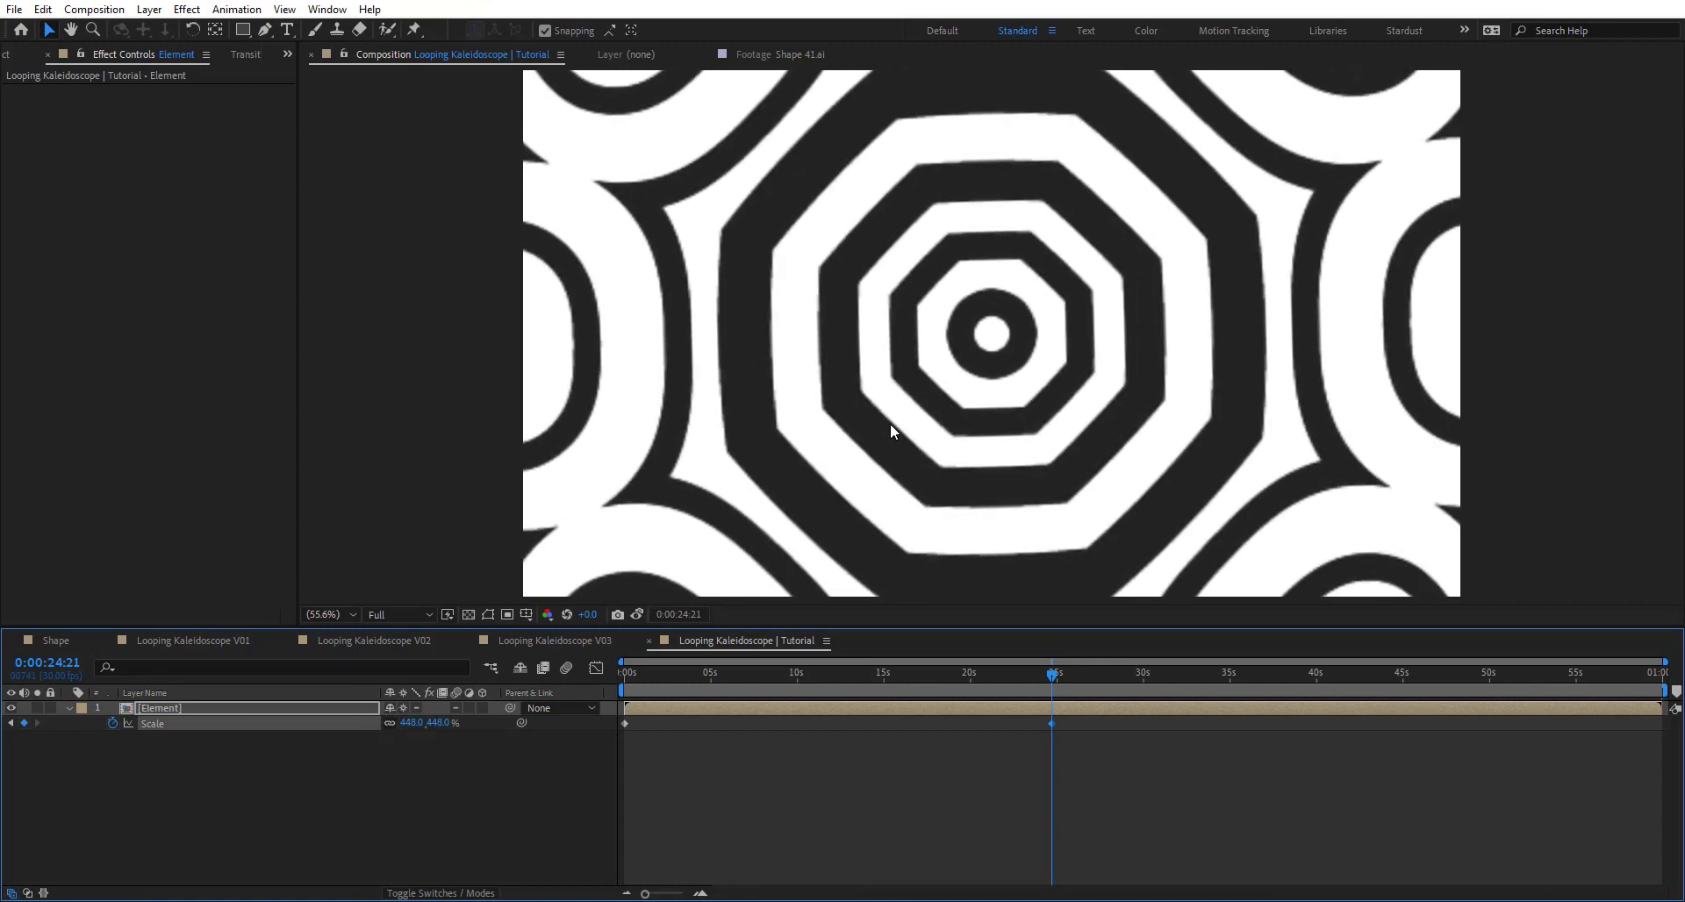
Examine the nested Element and Shape 01 compositions and Shape 01's composition settings, and return to the main tutorial composition
double_click(883, 707)
double_click(863, 707)
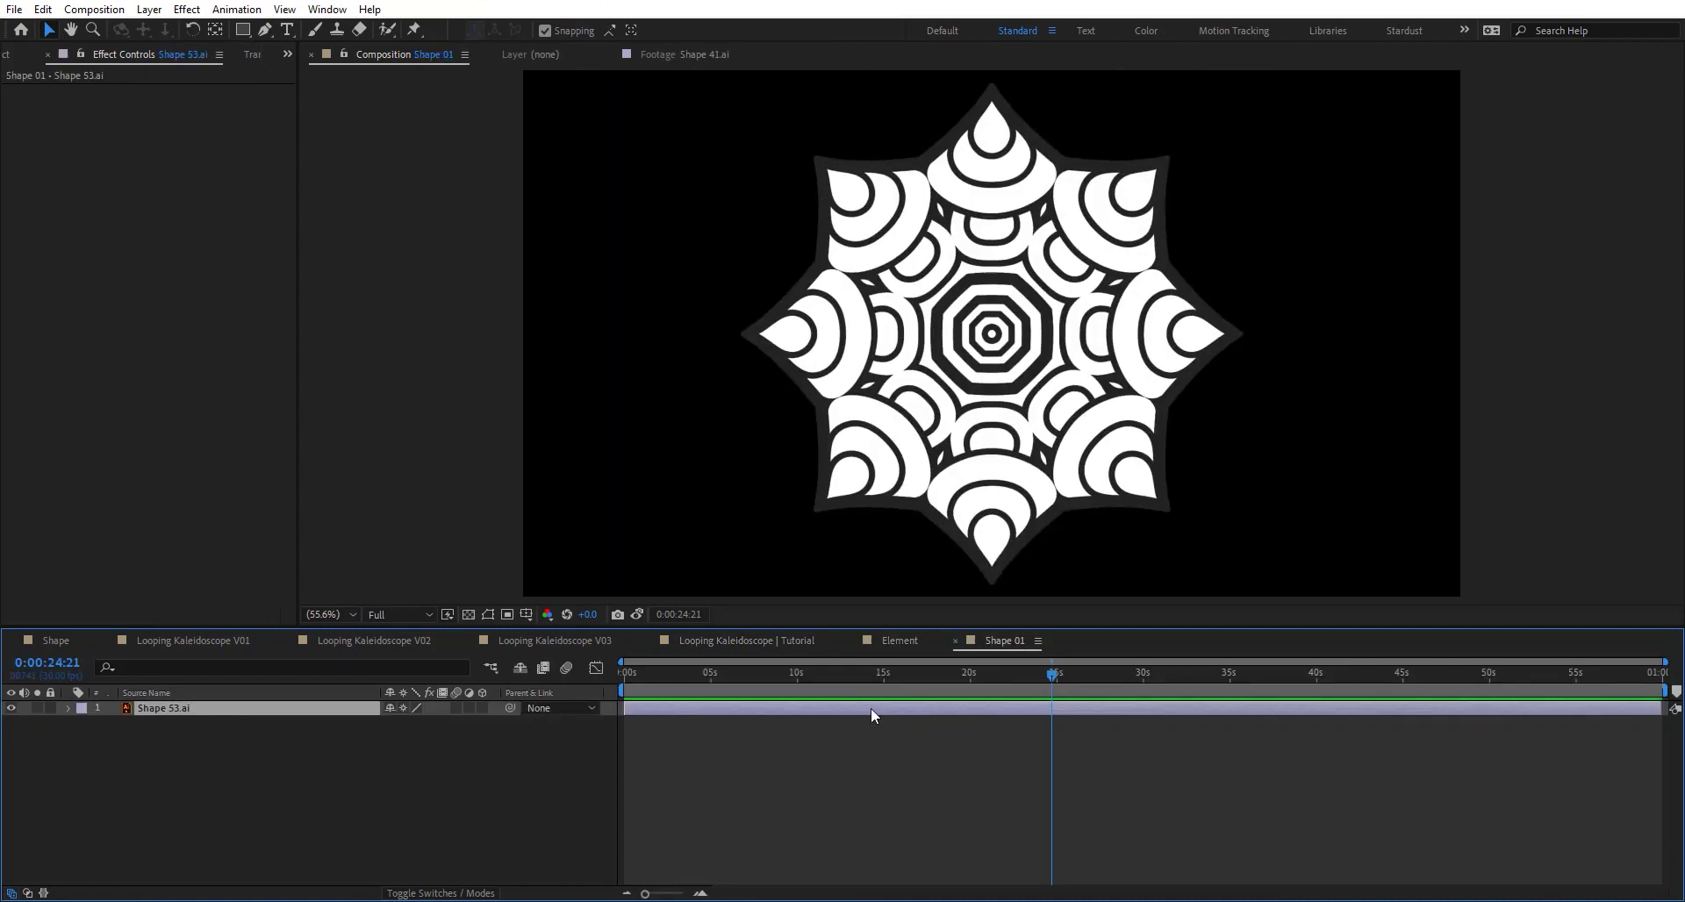
key(ctrl+k)
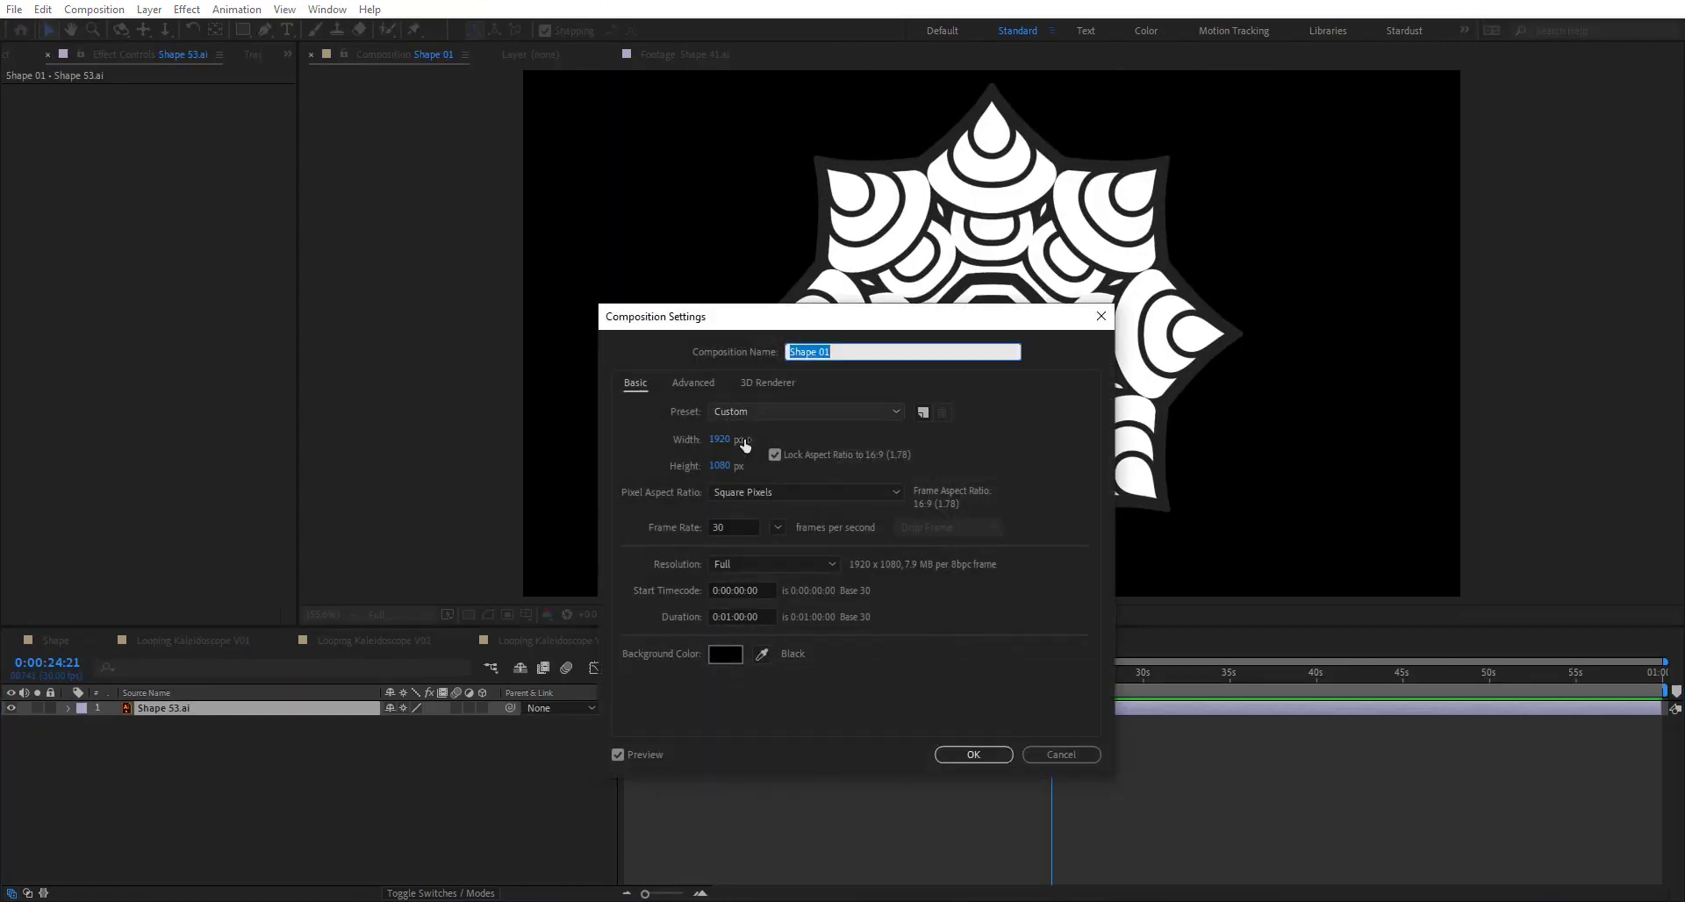
click(1061, 755)
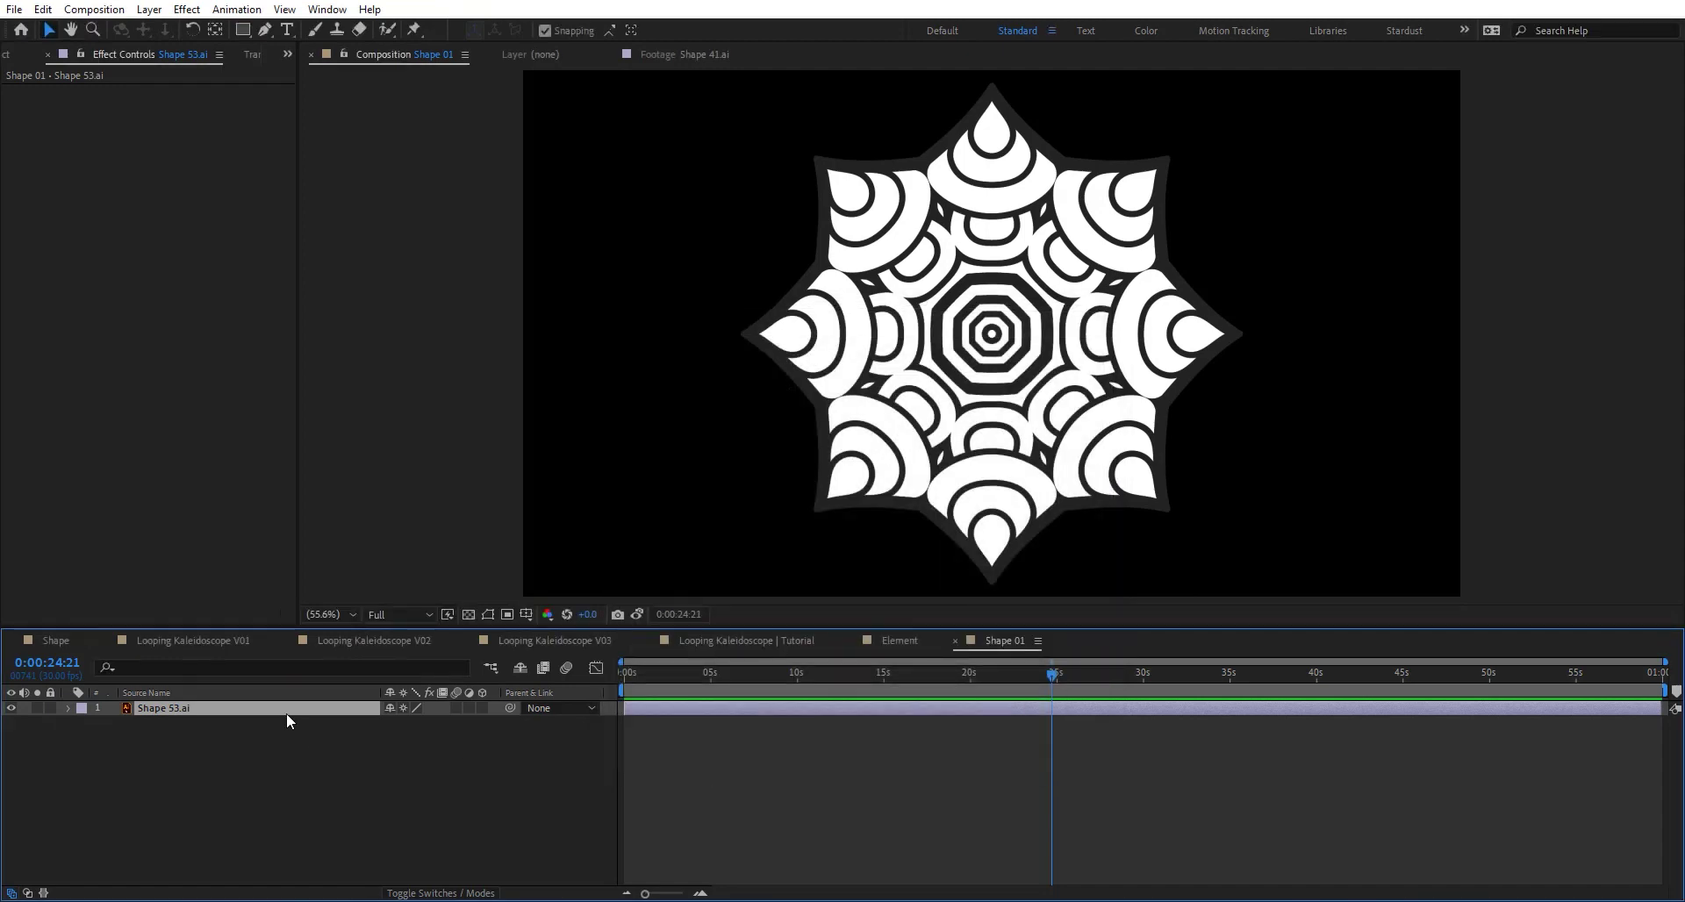
key(s)
click(957, 641)
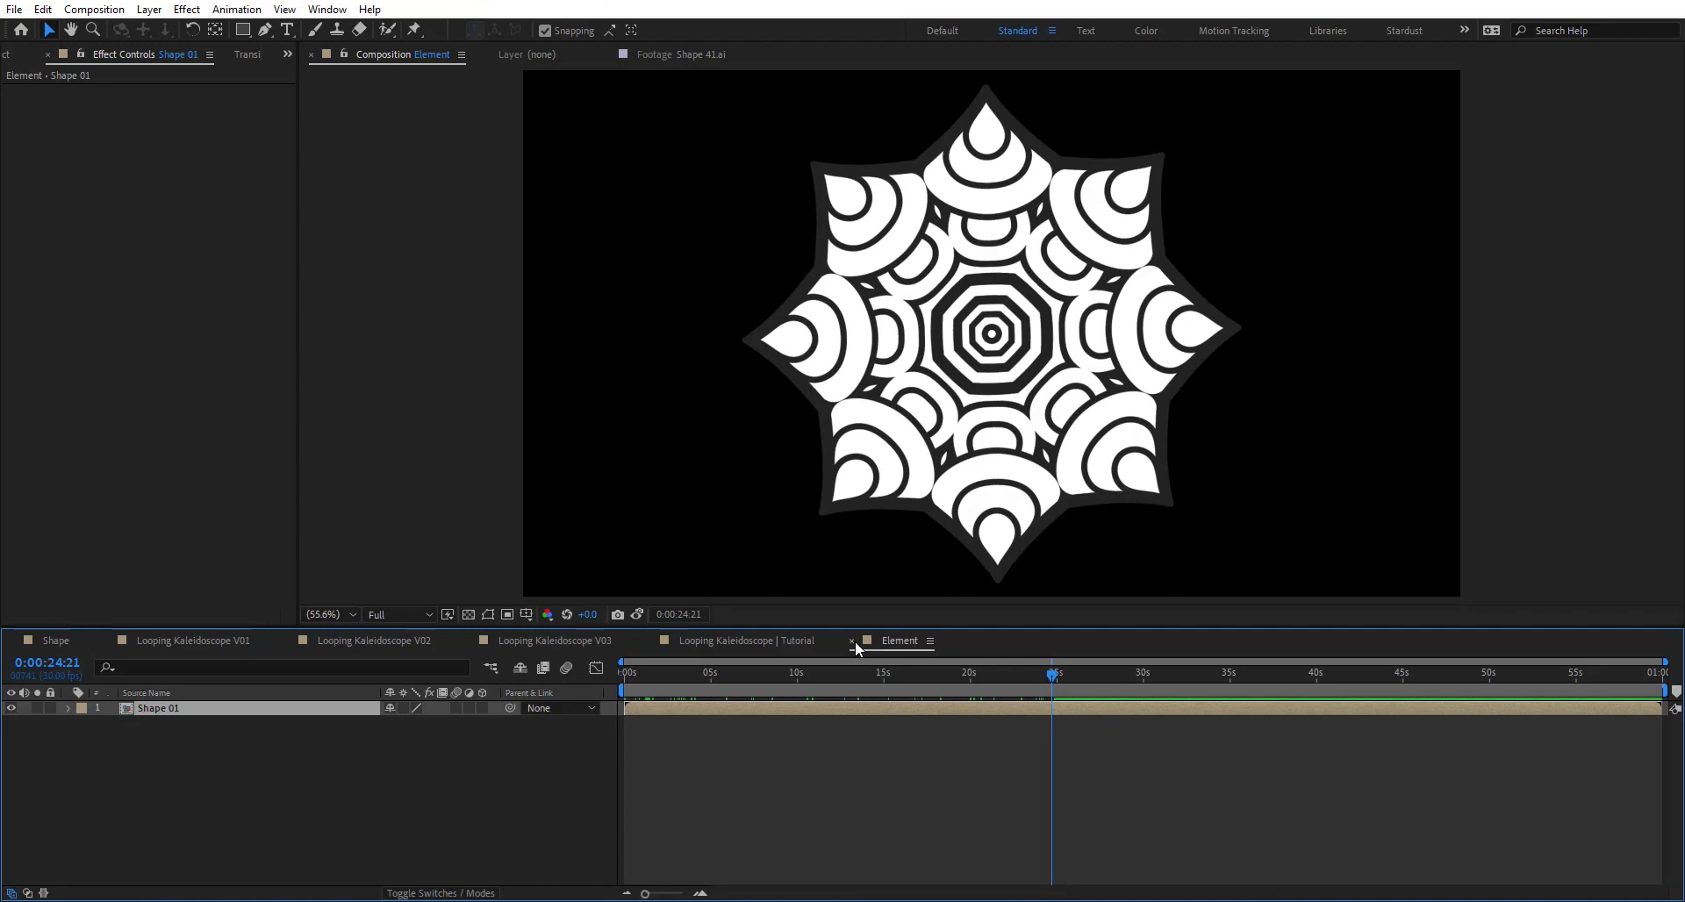
click(853, 640)
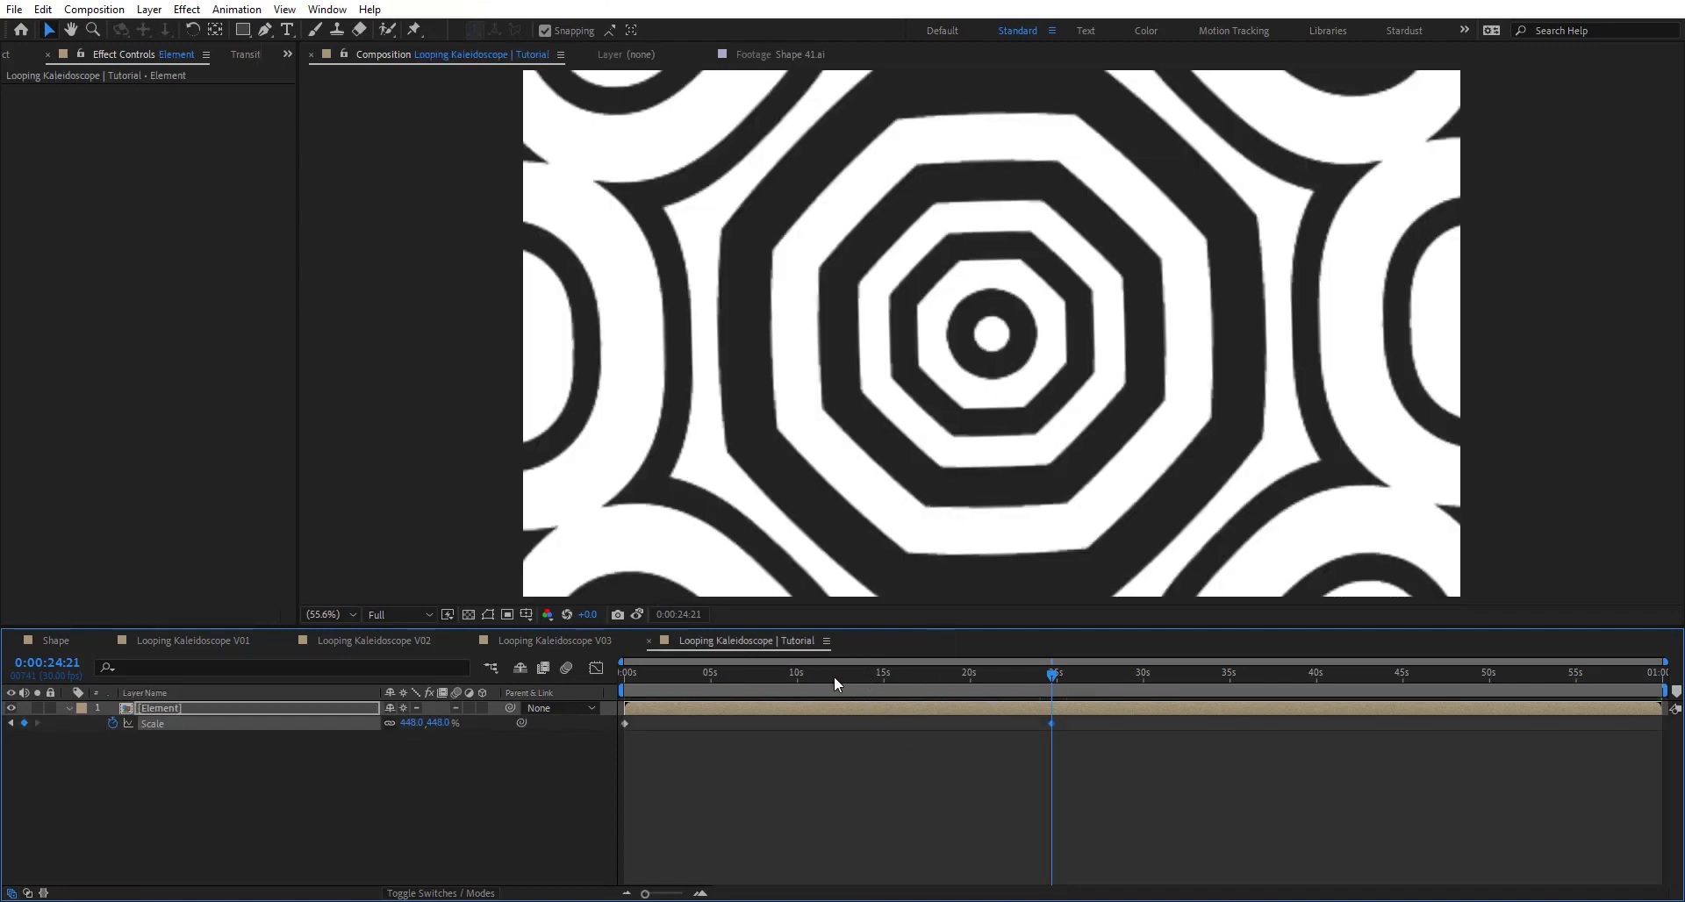
Preview the scaling and pre-compose the Element layer as Element Animation with all attributes moved into it
drag(834, 676, 757, 665)
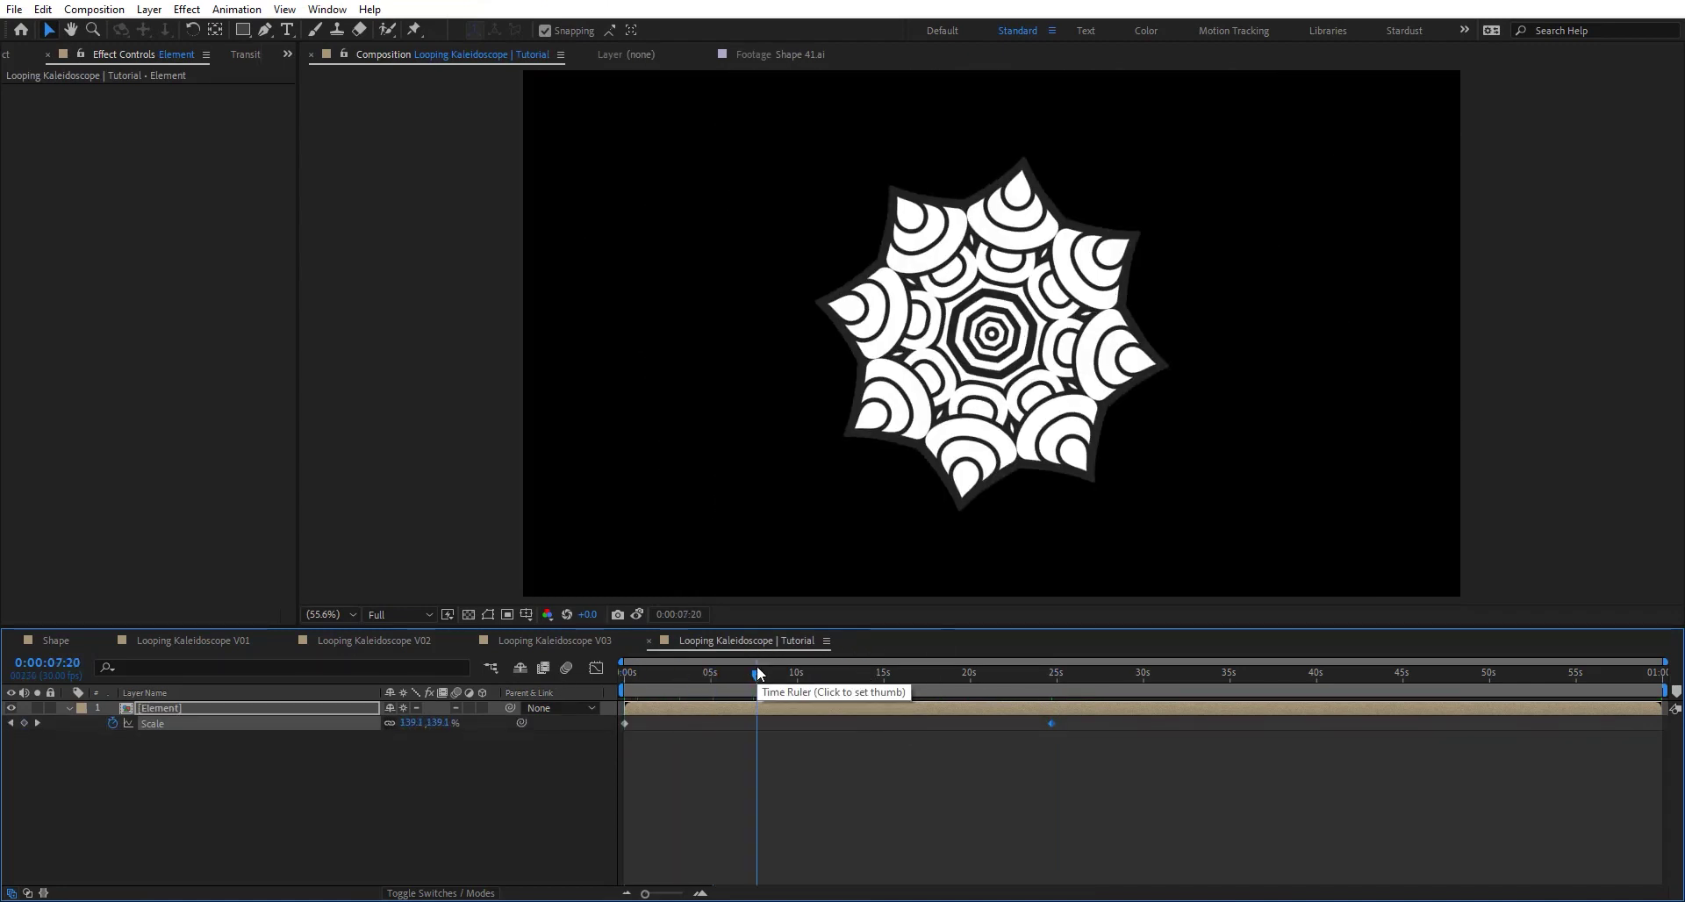
key(ctrl+shift+c)
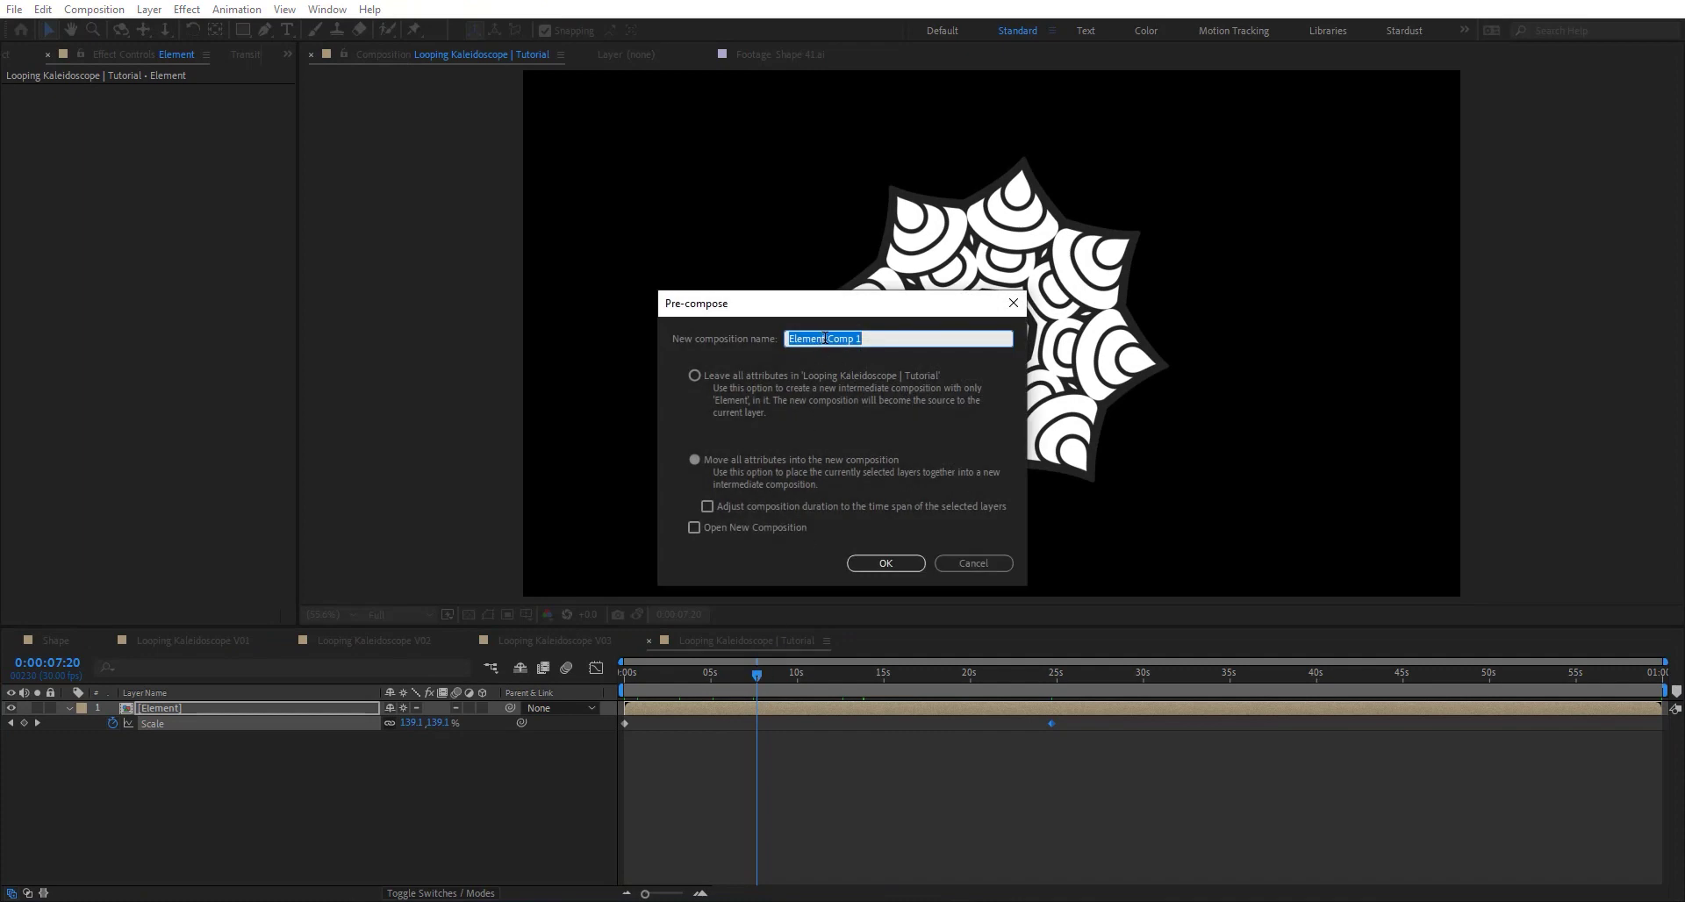
drag(824, 338, 882, 339)
key(BackSpace)
key(Return)
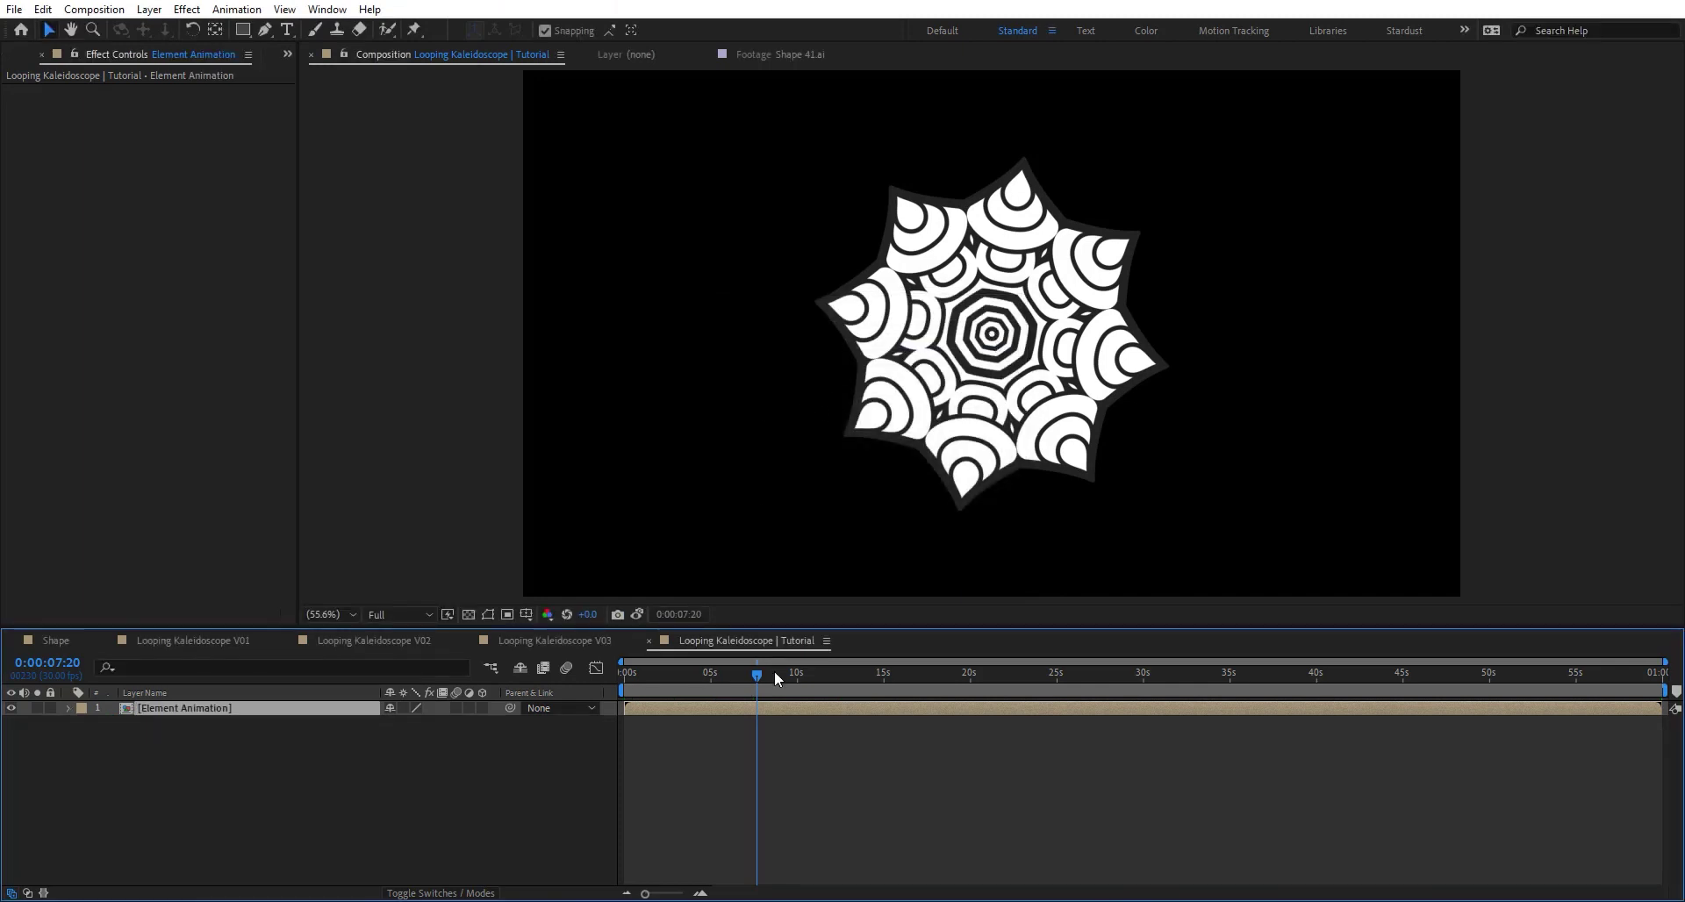
Return to the start of the timeline and duplicate the Element Animation layer until there are 14 layers
drag(775, 671, 595, 685)
key(ctrl+d)
key(ctrl+d)
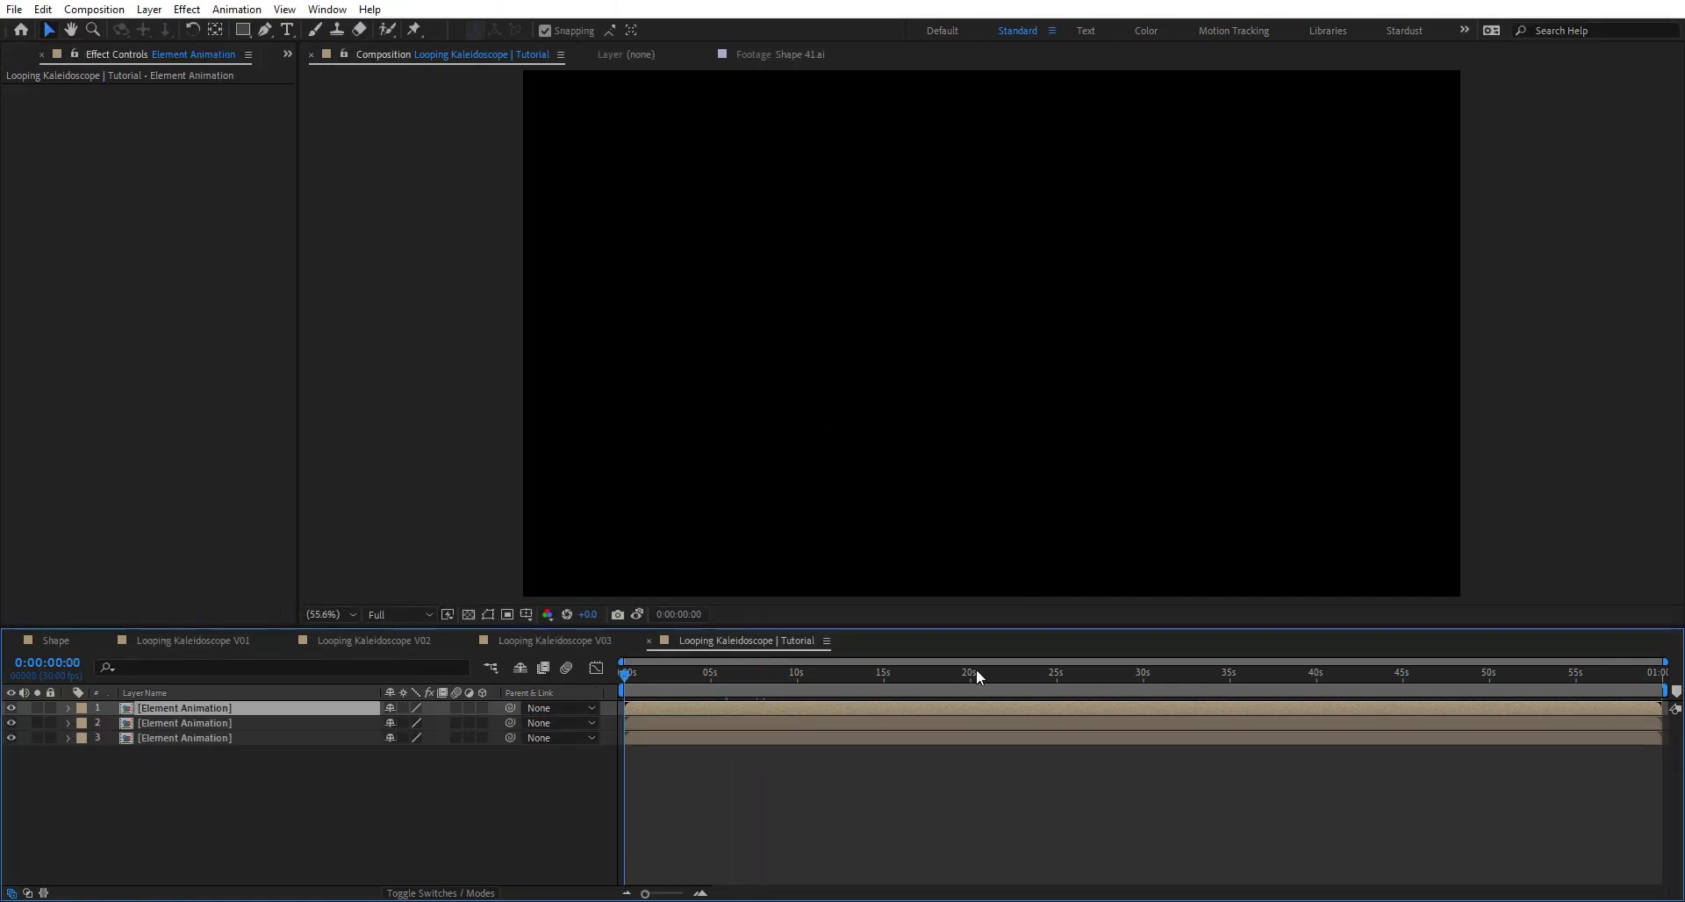
key(ctrl+d)
key(ctrl+d)
key(ctrl+d)
key(ctrl+d)
key(ctrl+d)
key(ctrl+d)
key(ctrl+d)
key(ctrl+d)
key(ctrl+d)
key(ctrl+d)
key(ctrl+d)
scroll(226, 878, down, 1)
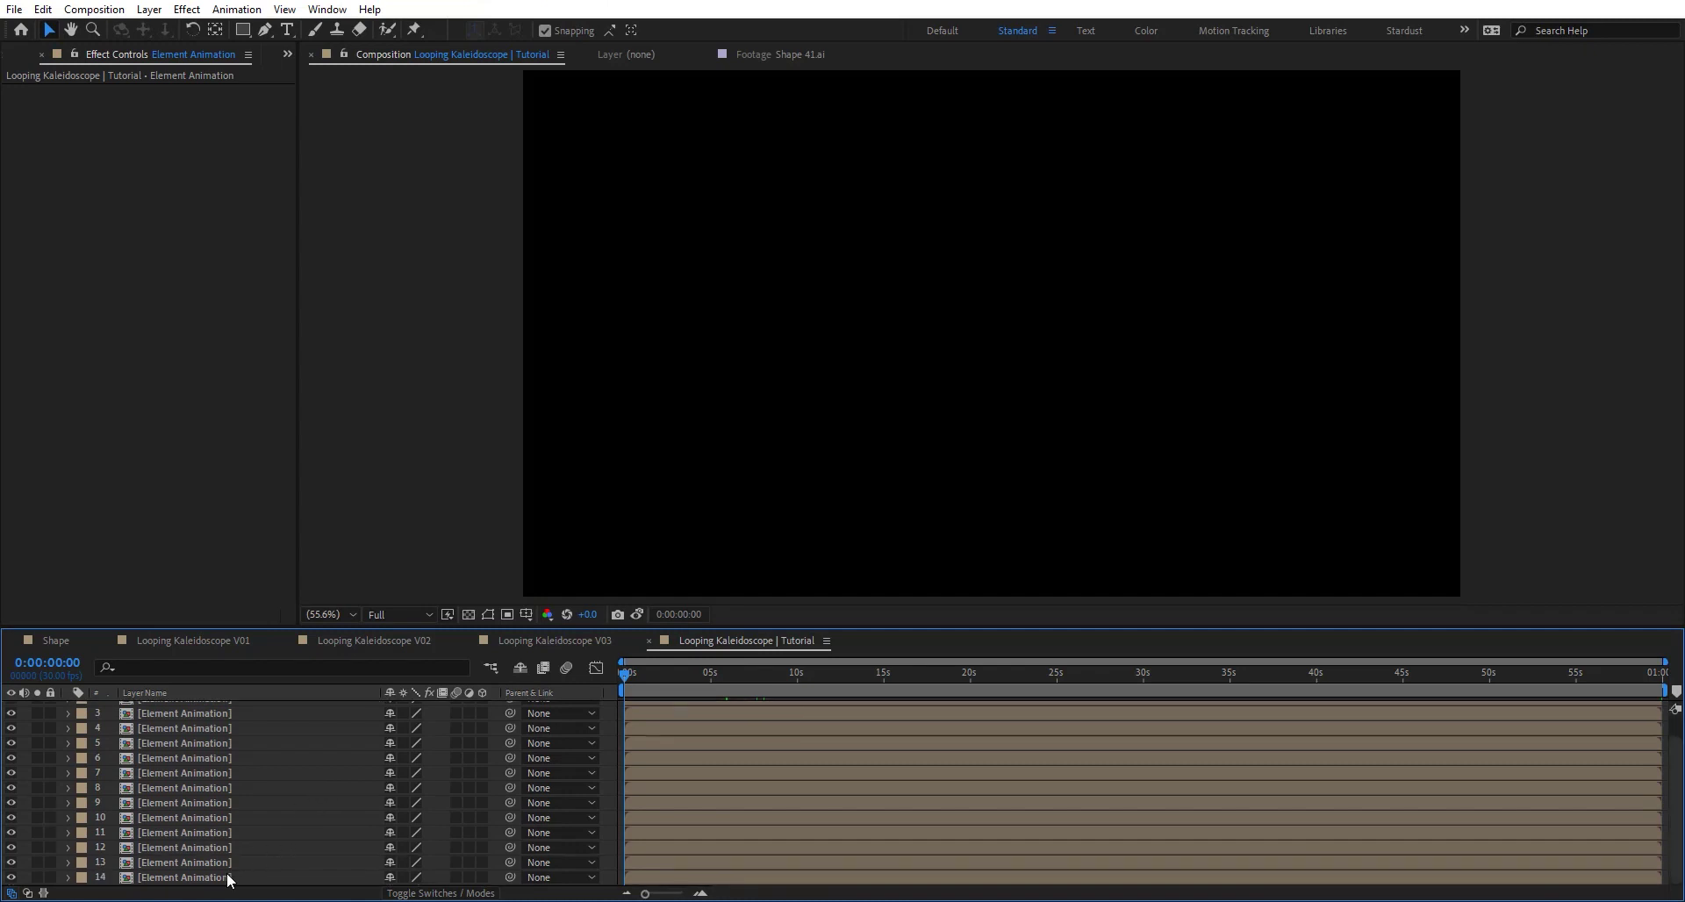
Duplicate the whole stack of Element Animation layers twice in succession
key(ctrl+a)
key(ctrl+d)
scroll(237, 803, down, 3)
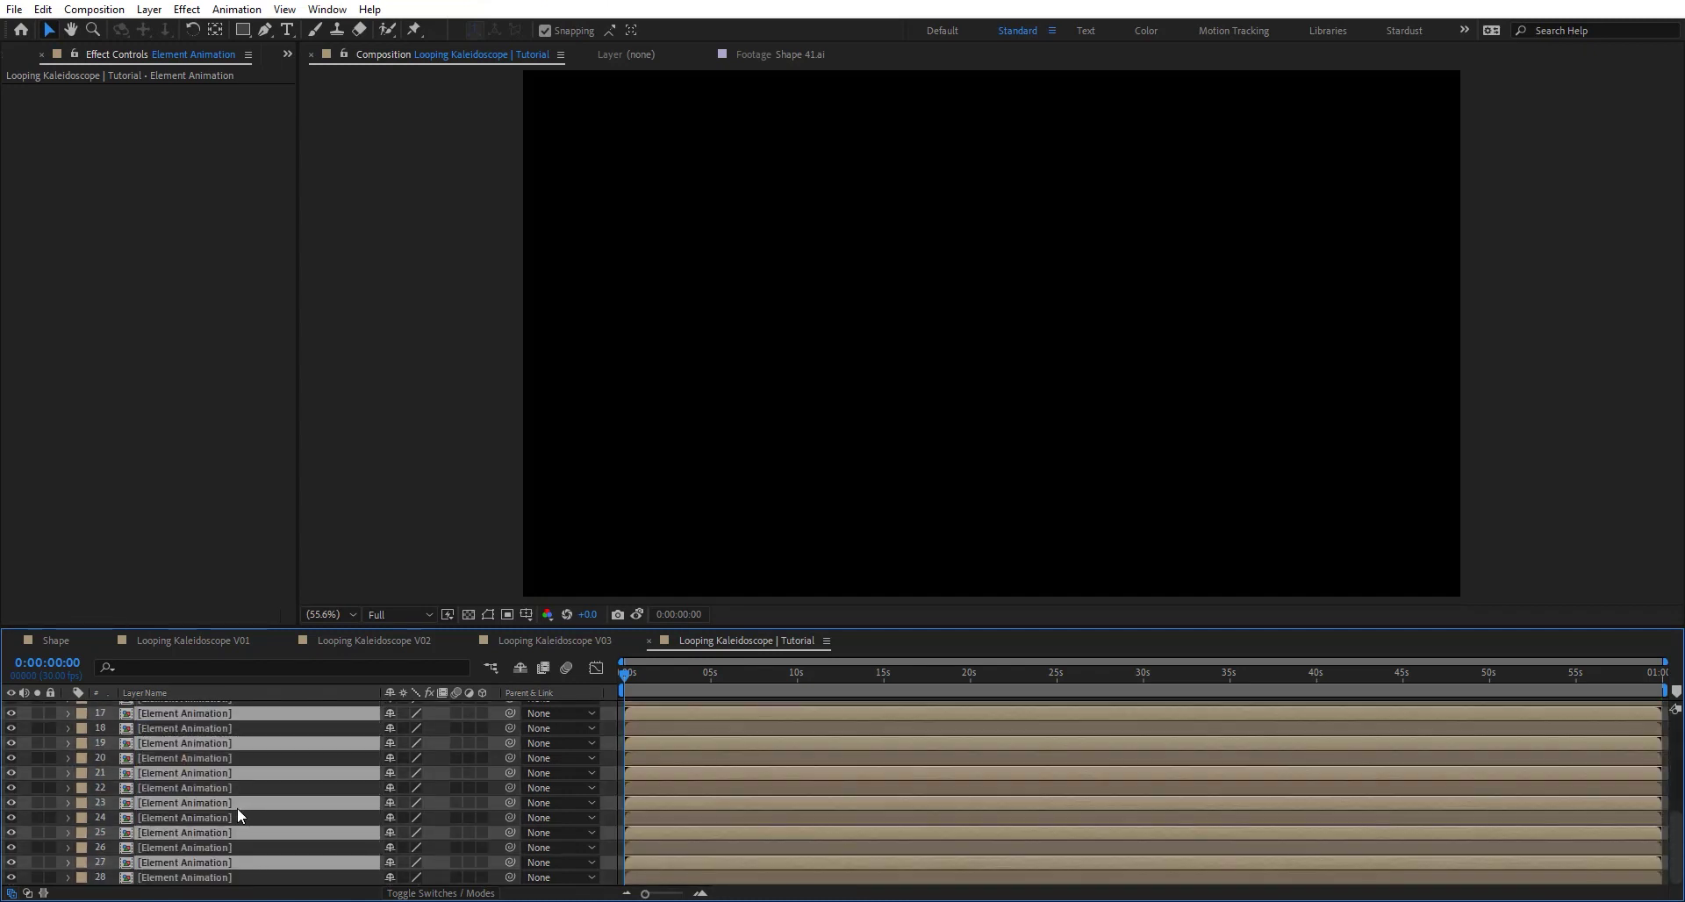
key(ctrl+a)
key(ctrl+d)
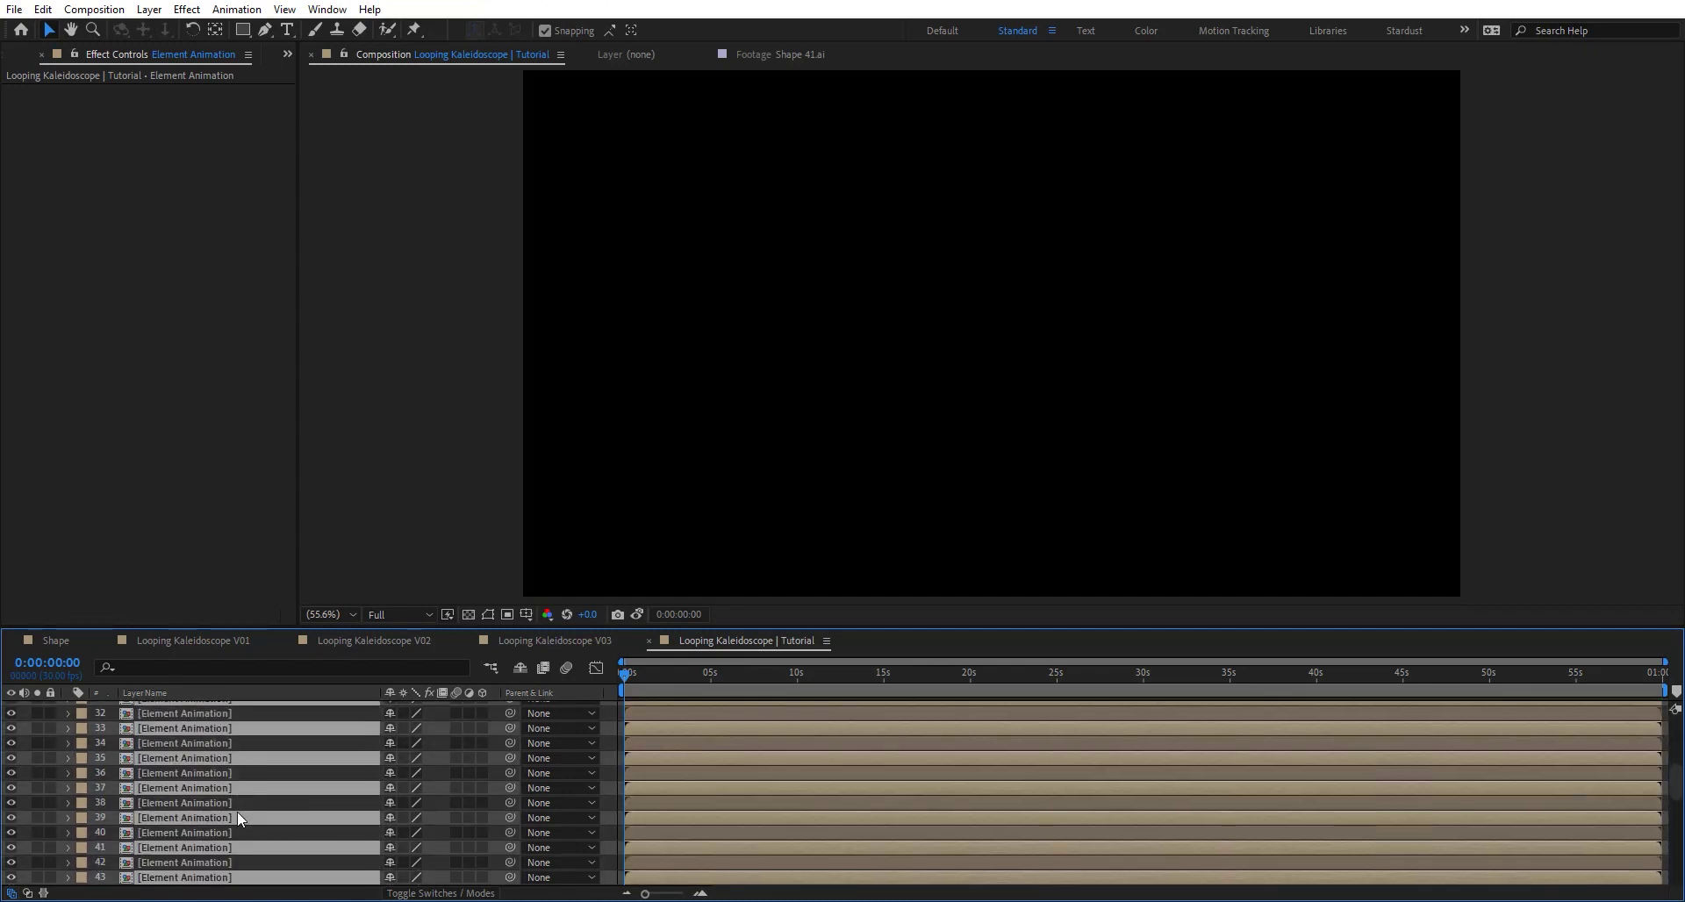
Move the current time to 0:00:25:03 and select all Element Animation layers in the main tutorial composition
scroll(237, 811, down, 10)
click(184, 877)
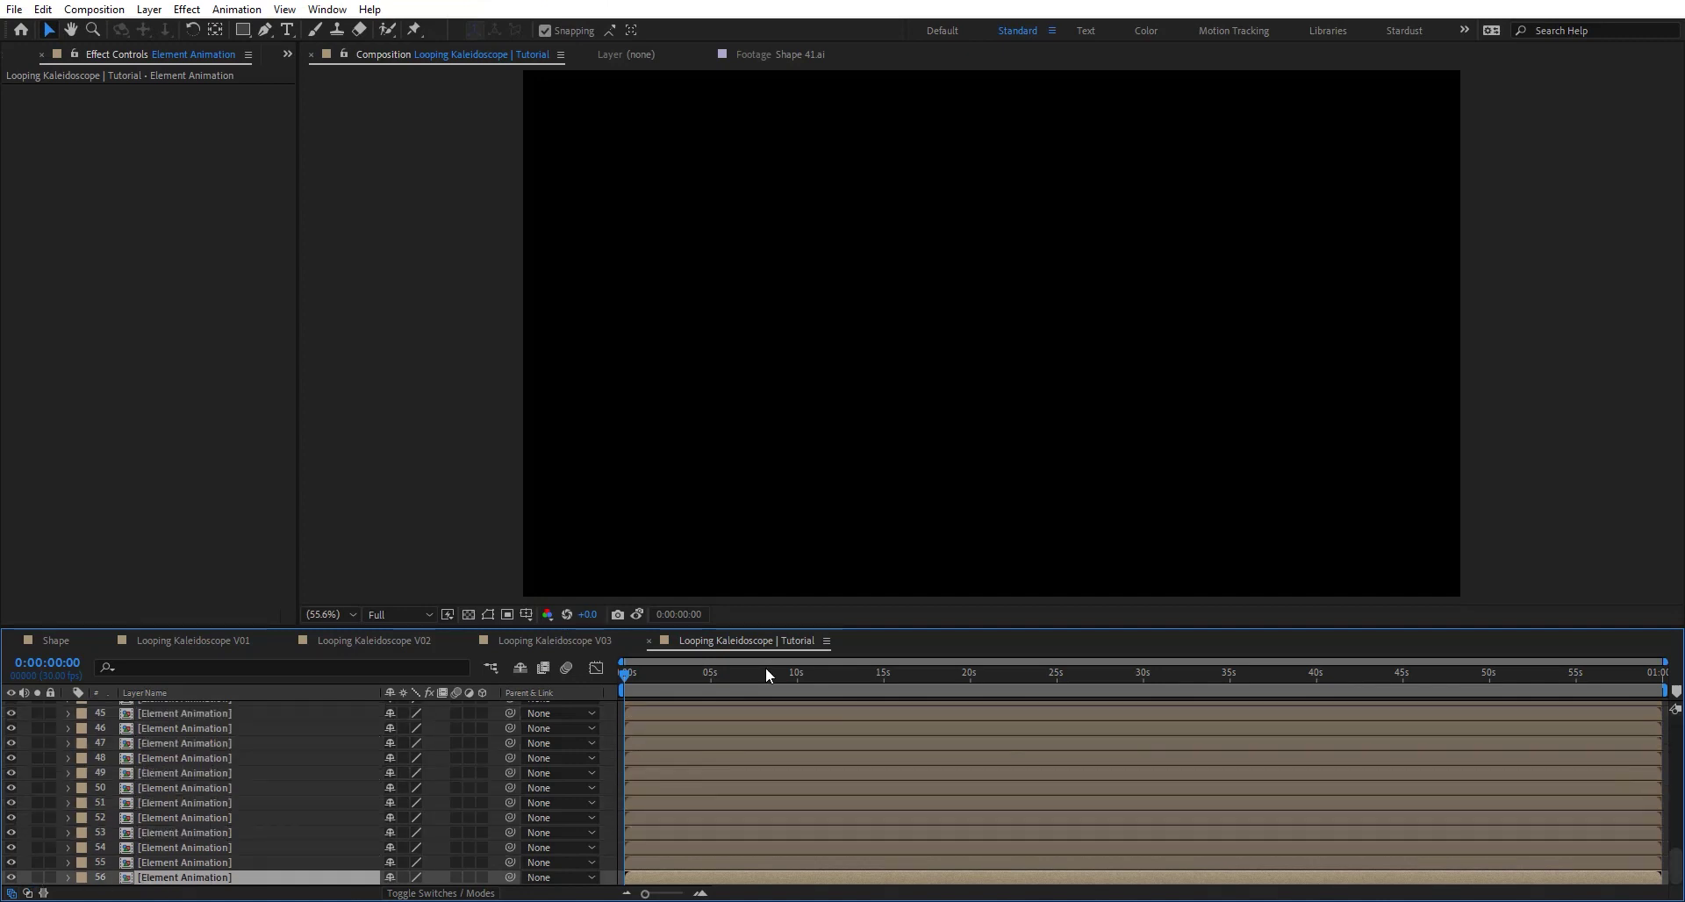
drag(1020, 673, 924, 673)
click(1058, 669)
key(ctrl+a)
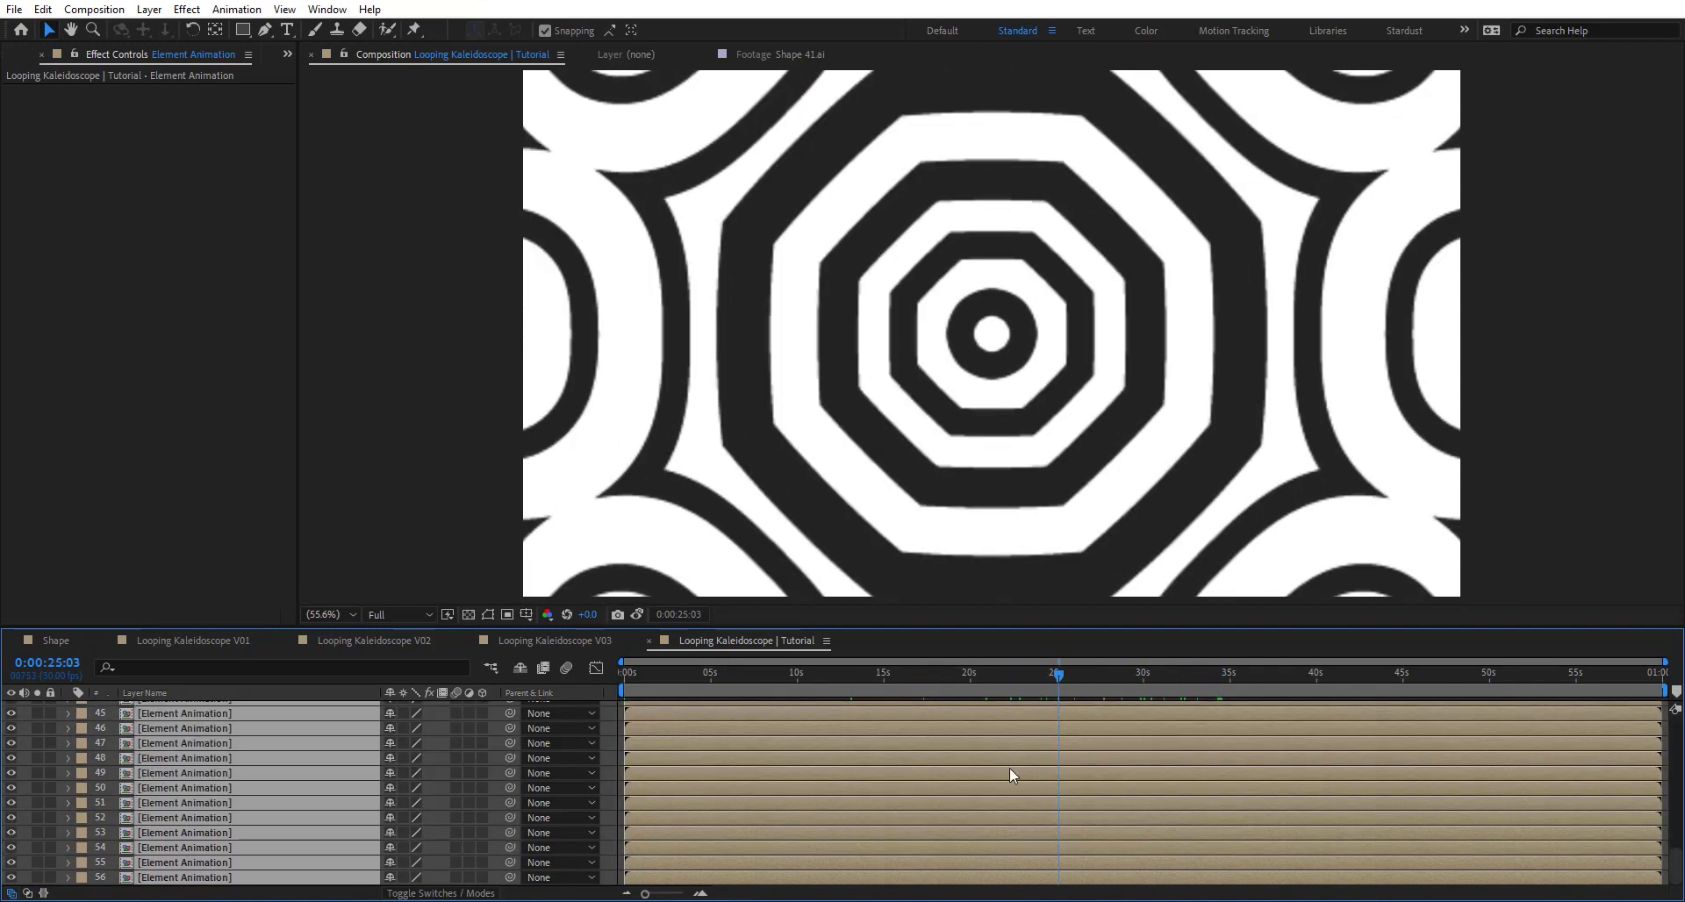
scroll(879, 715, up, 15)
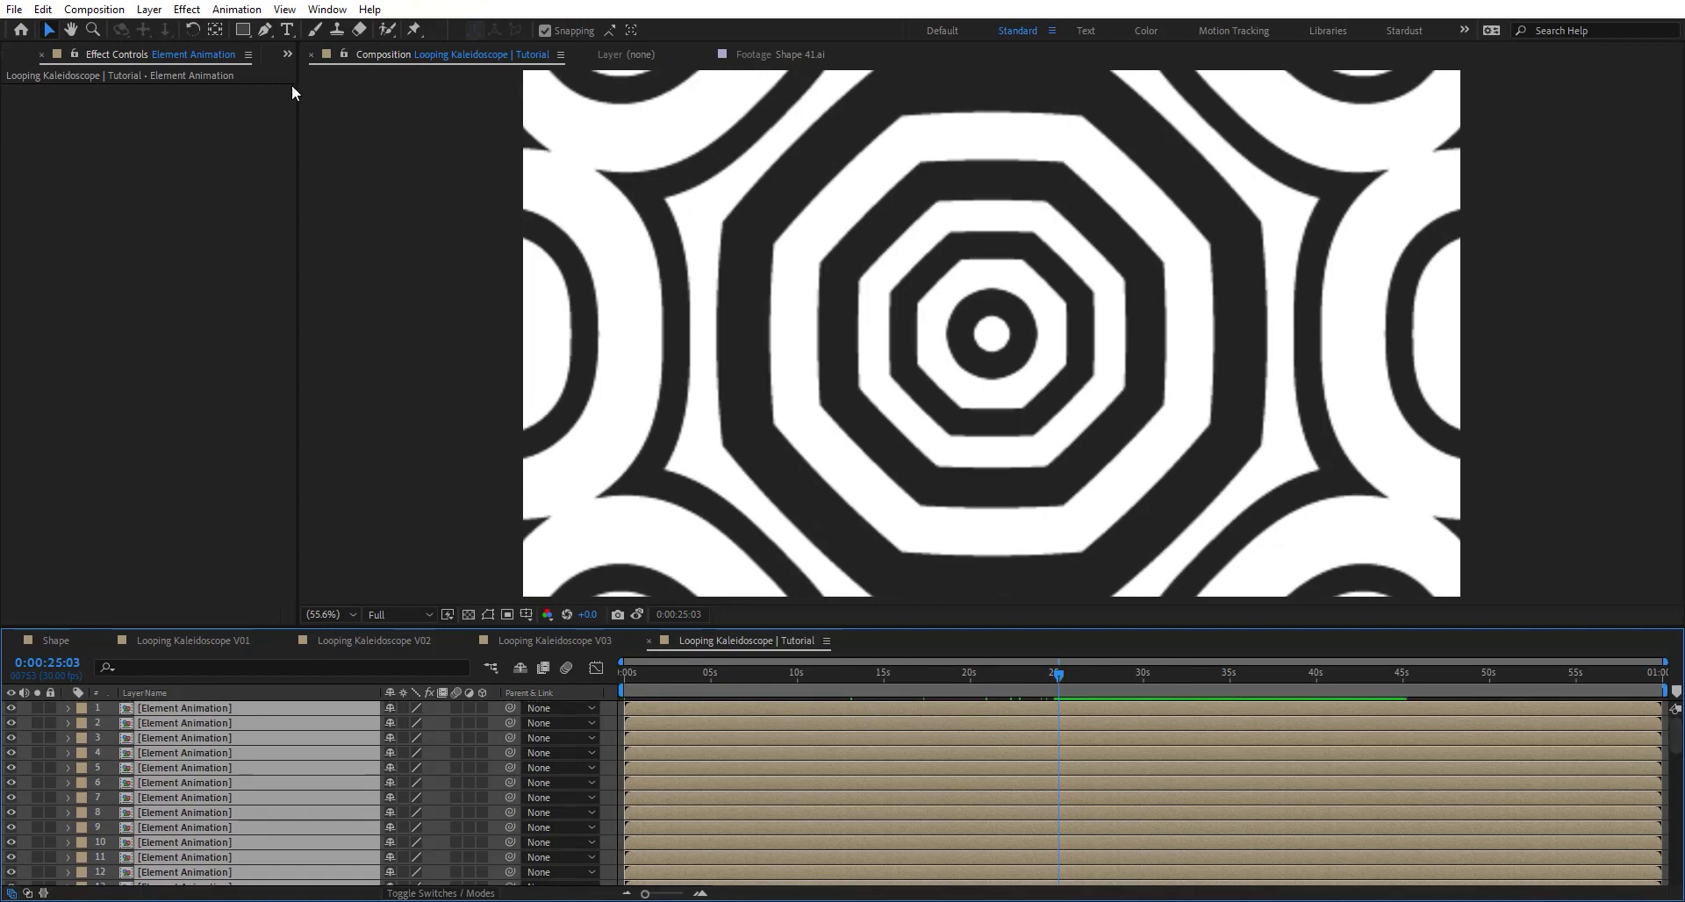
Stagger the selected Element Animation layers by 20 frames in ascending order with Transition Shifter
click(287, 54)
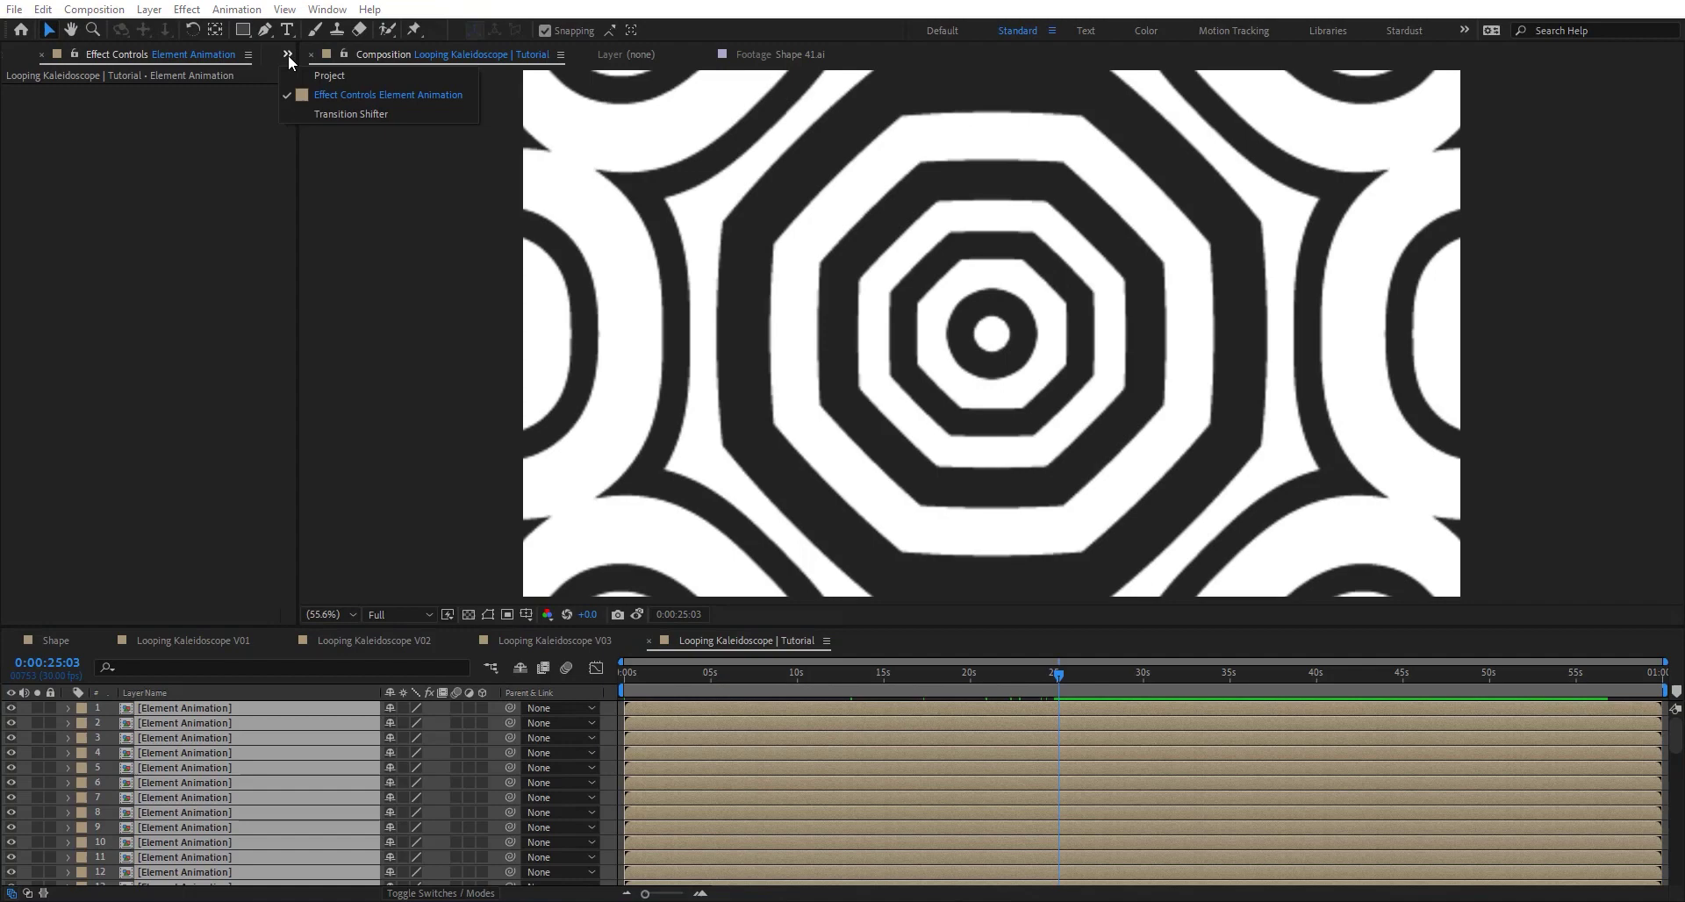
click(335, 122)
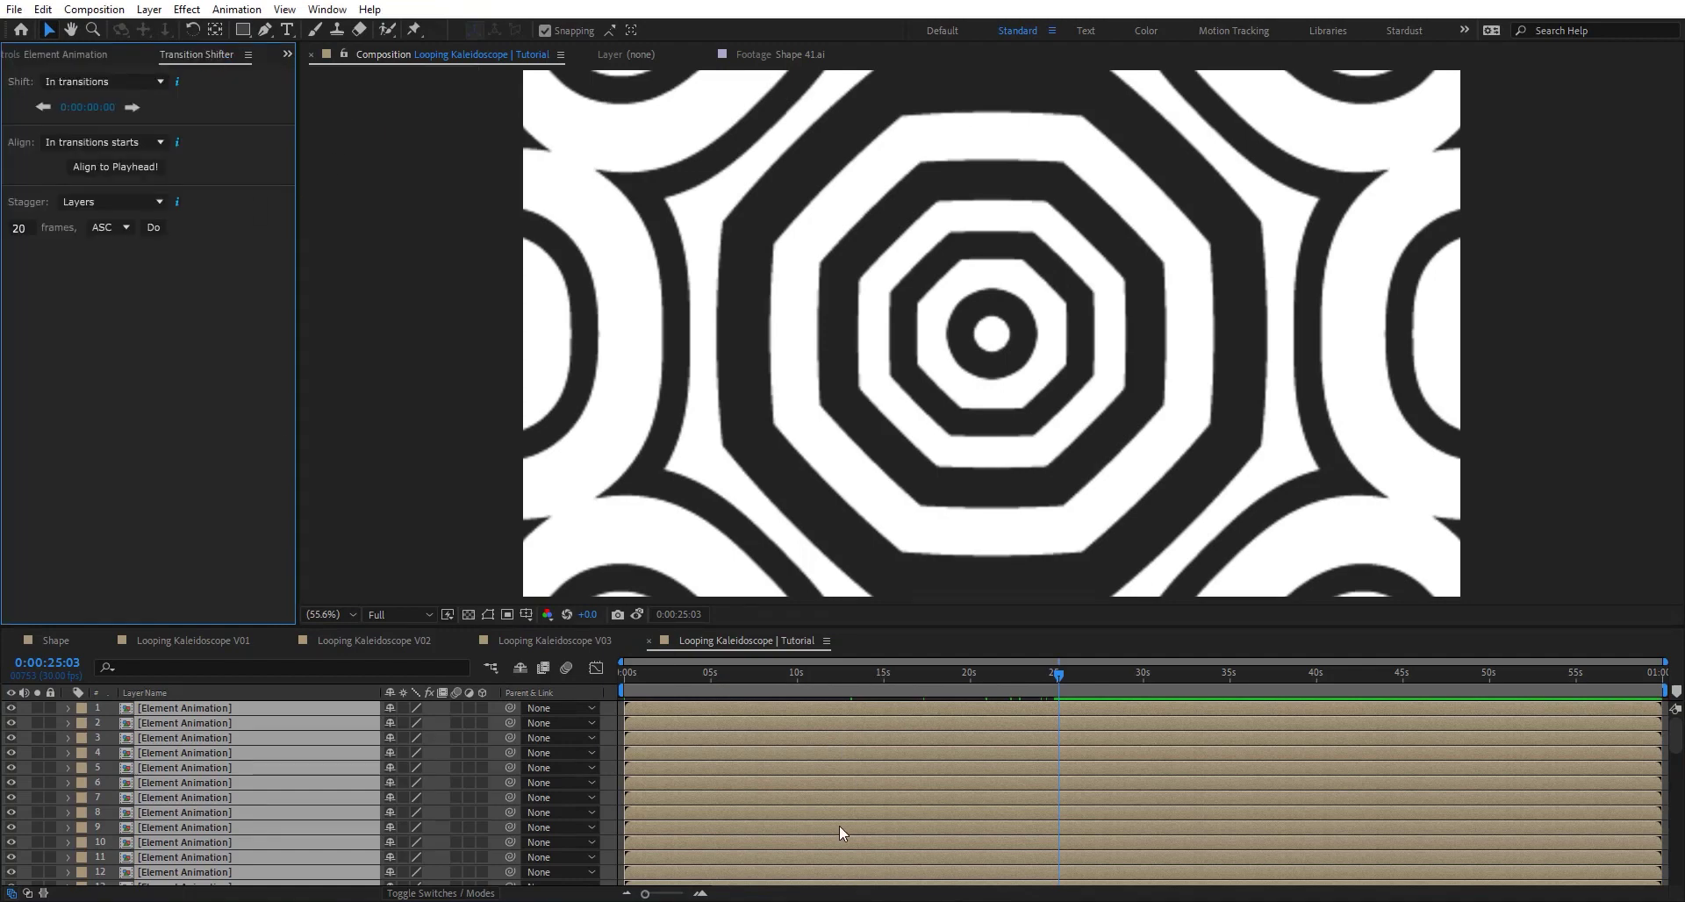
click(21, 230)
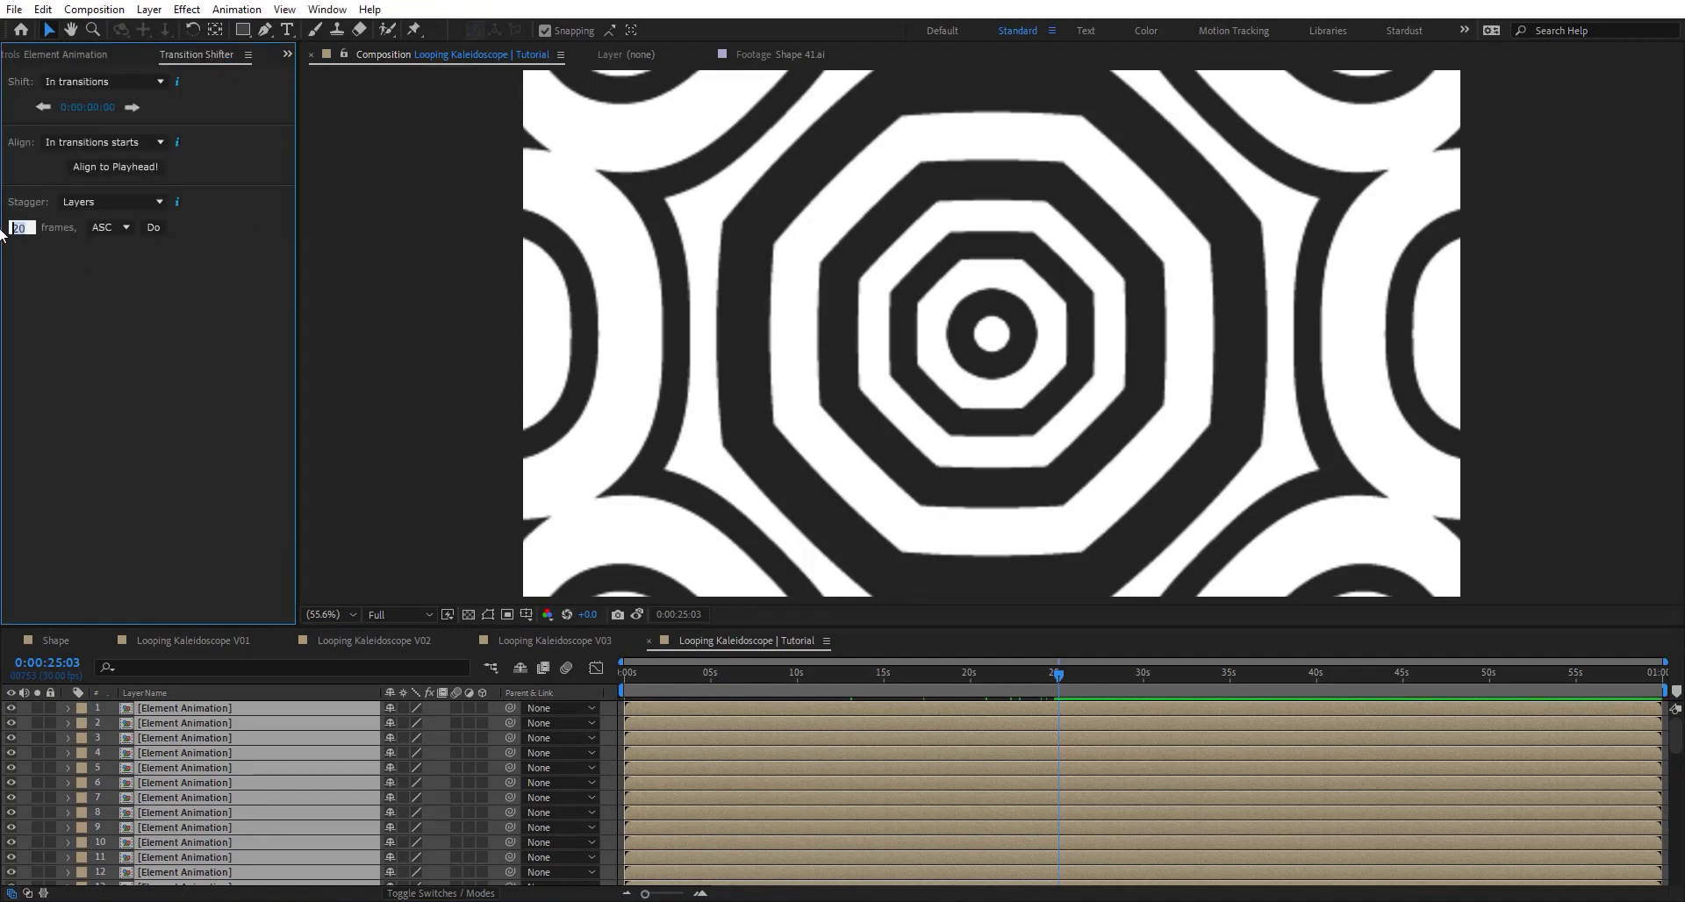
click(111, 227)
click(151, 240)
click(151, 232)
Examine the staggered layer starts and the kaleidoscope frames between about 30 and 36 seconds
drag(1117, 676, 1183, 676)
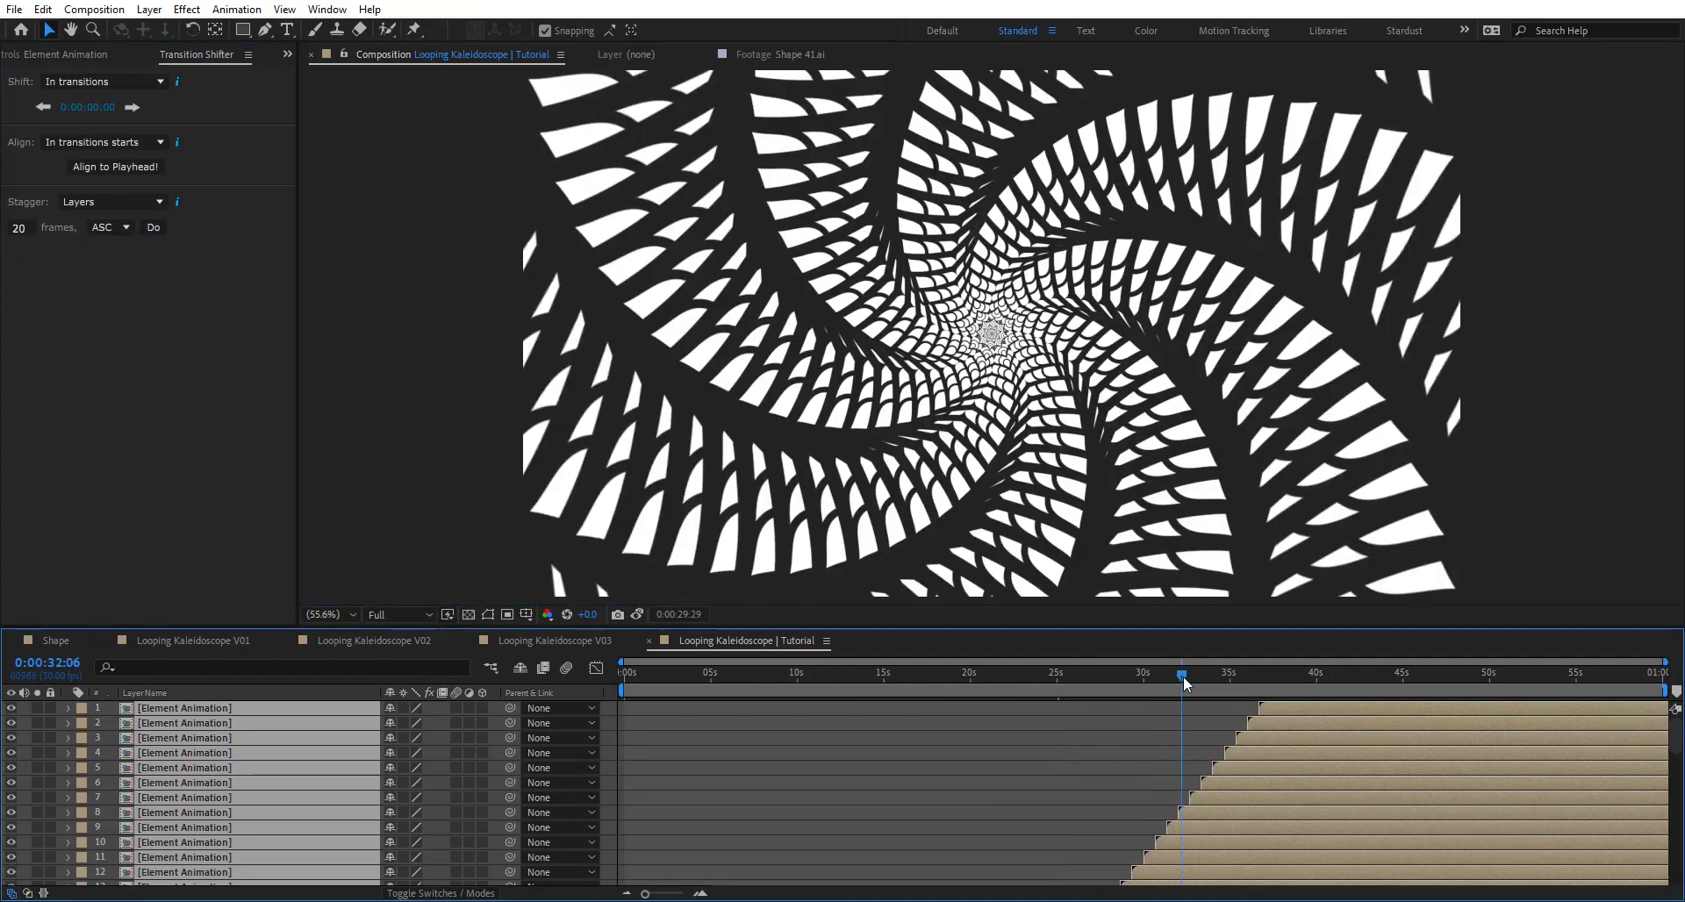
click(763, 690)
drag(763, 690, 1220, 687)
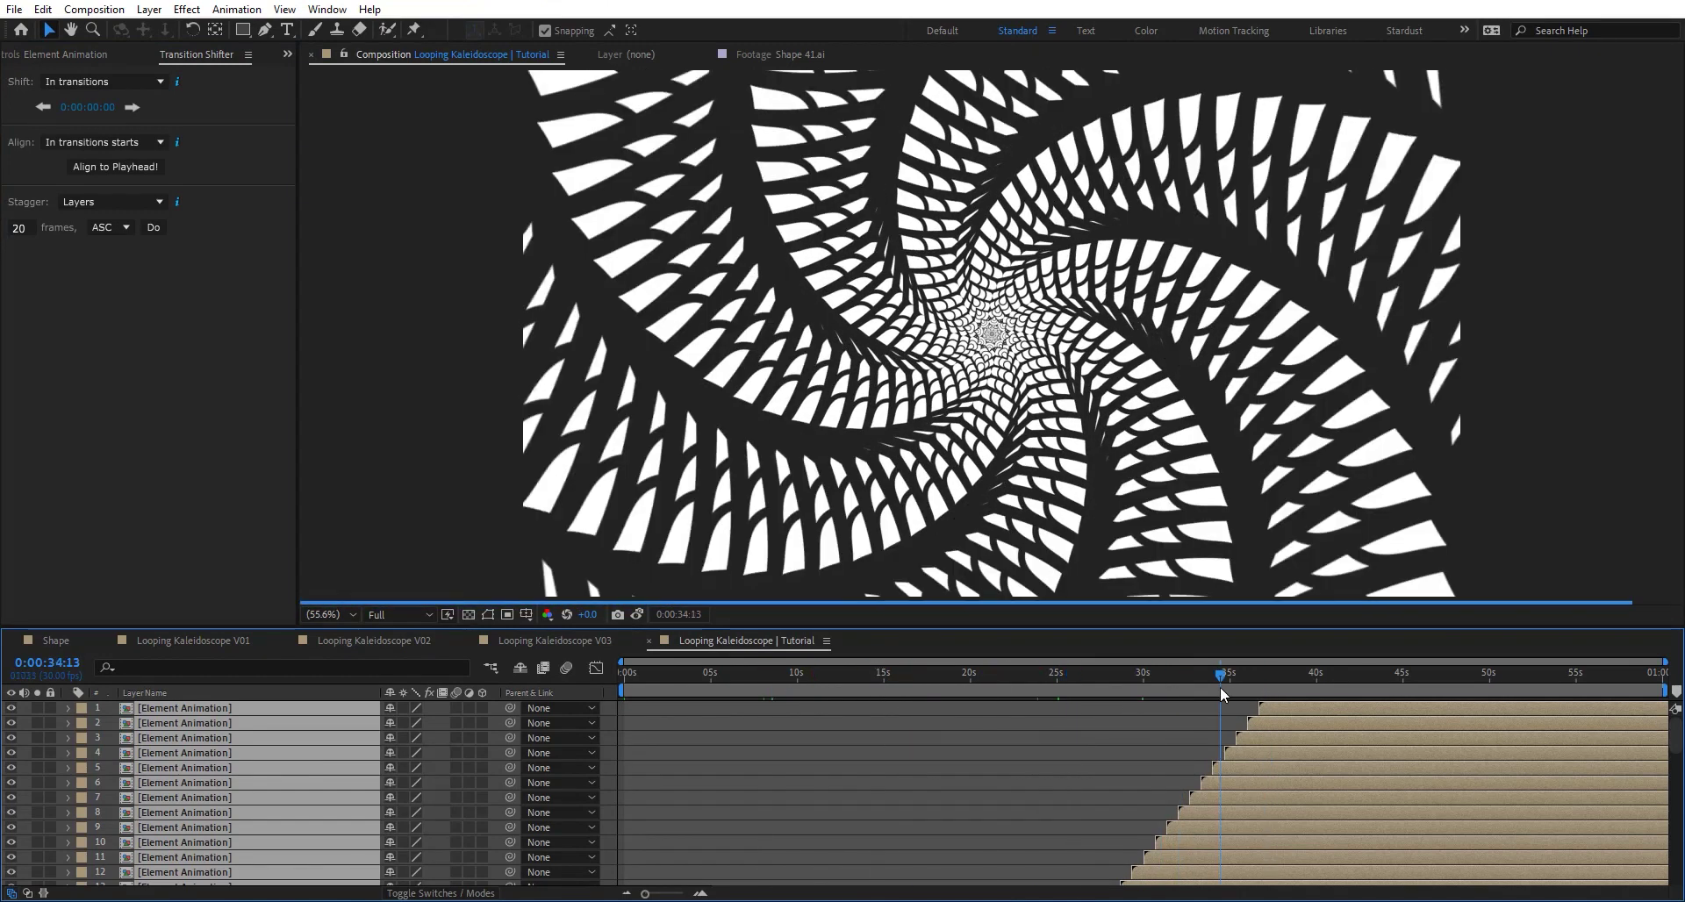
key(equal)
click(1264, 681)
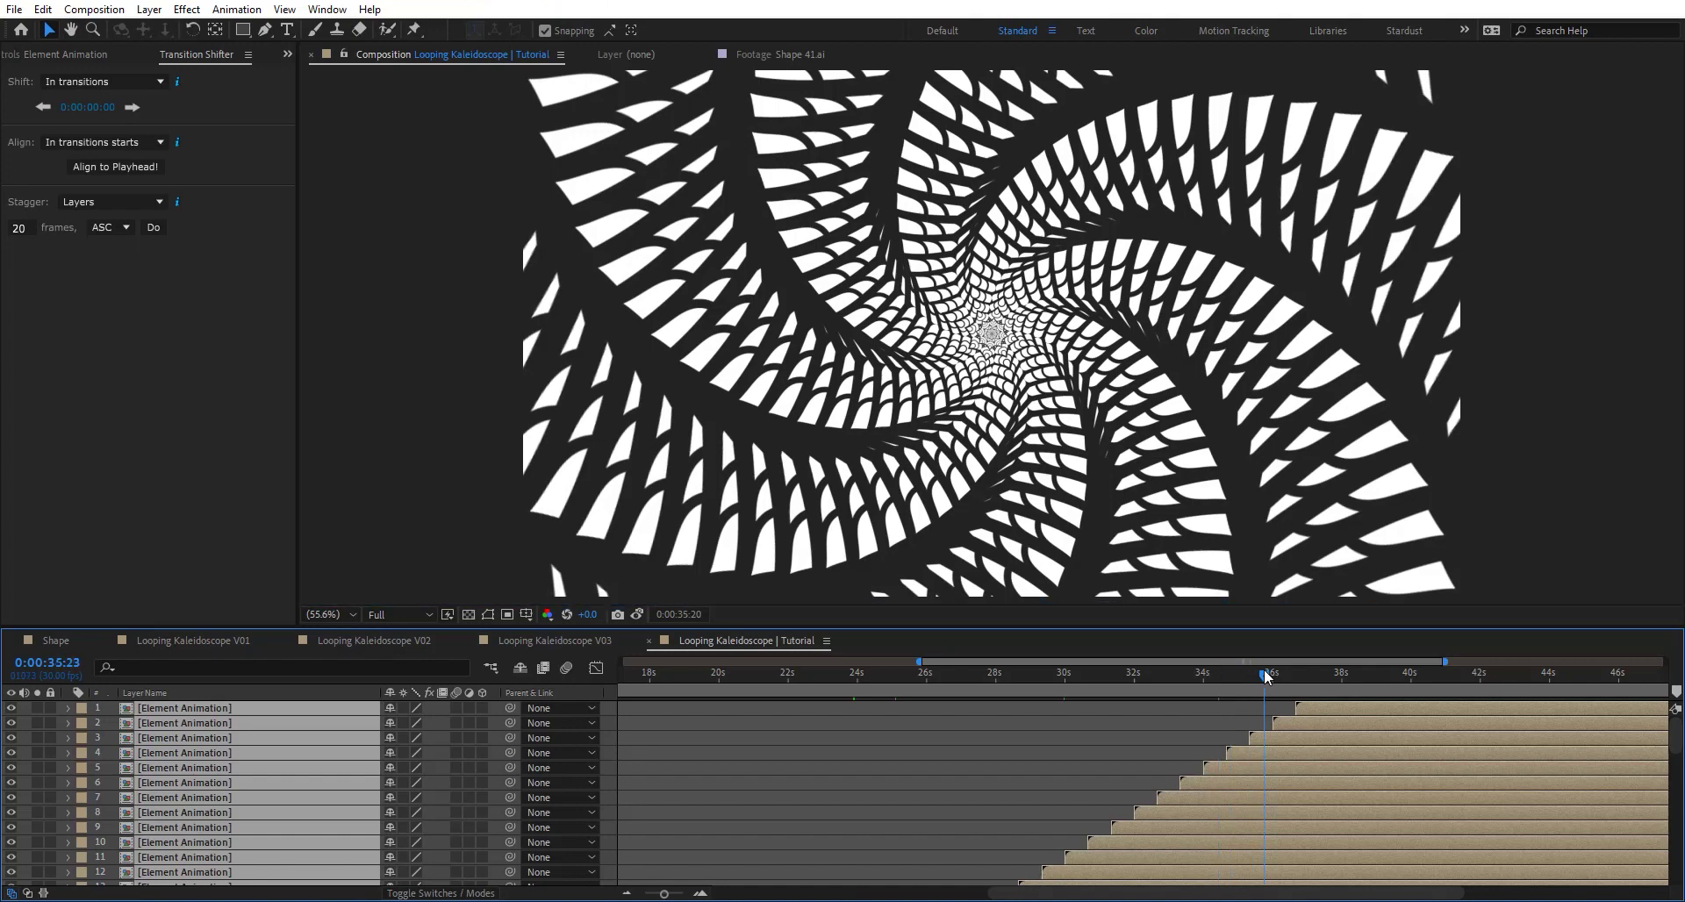
key(equal)
key(equal)
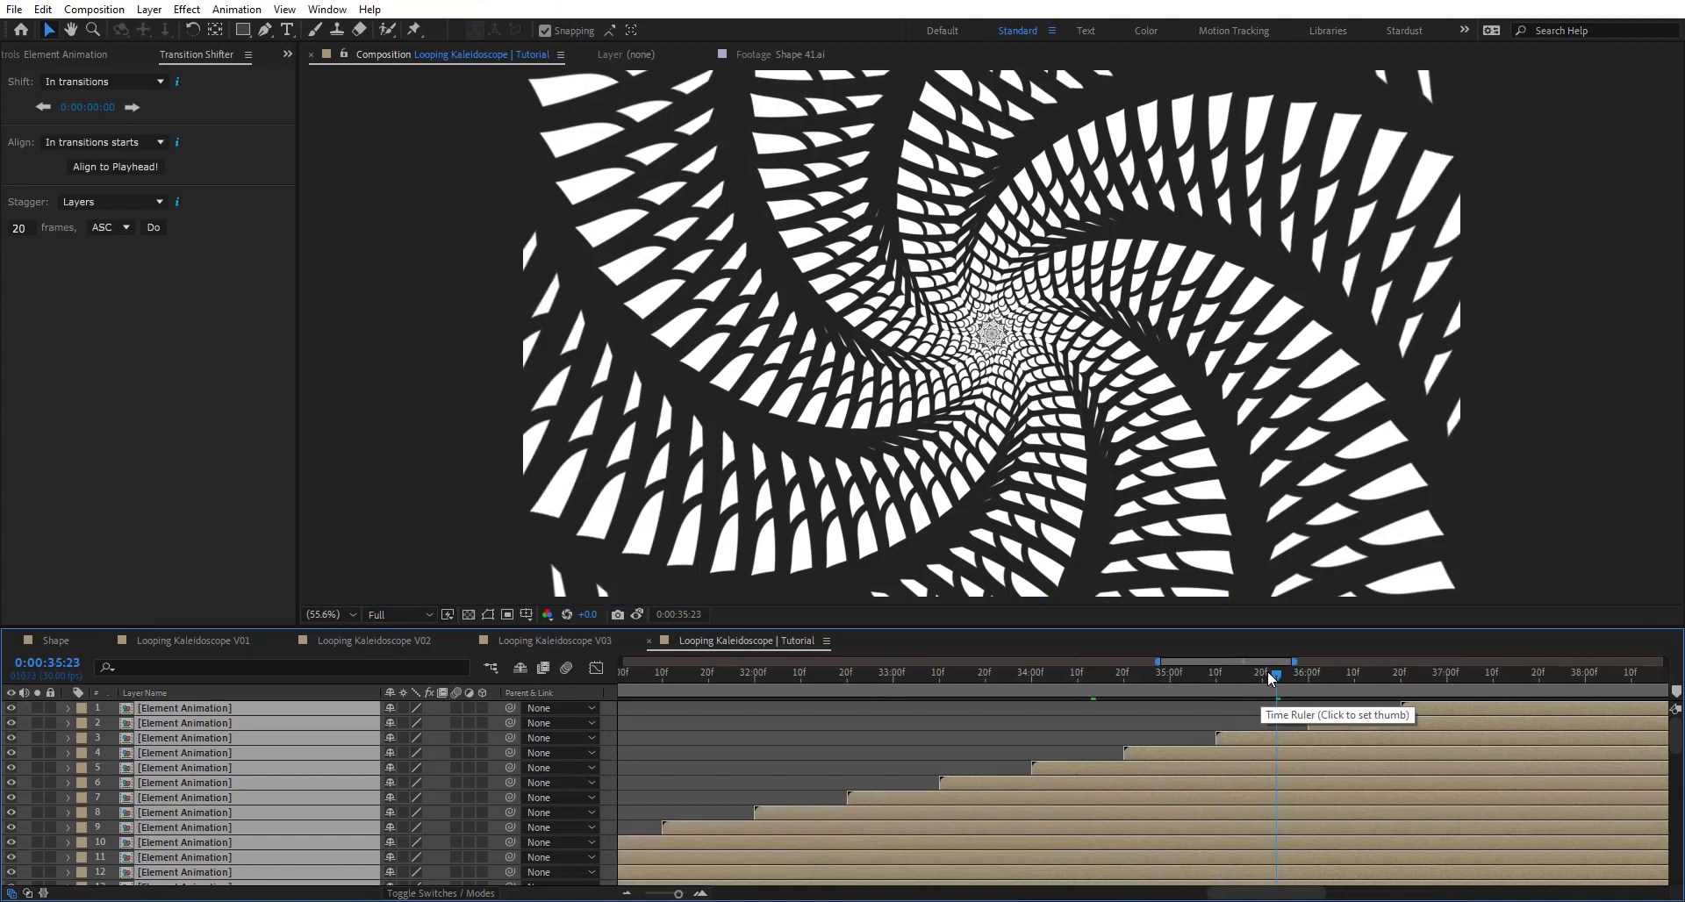
drag(1264, 696, 936, 709)
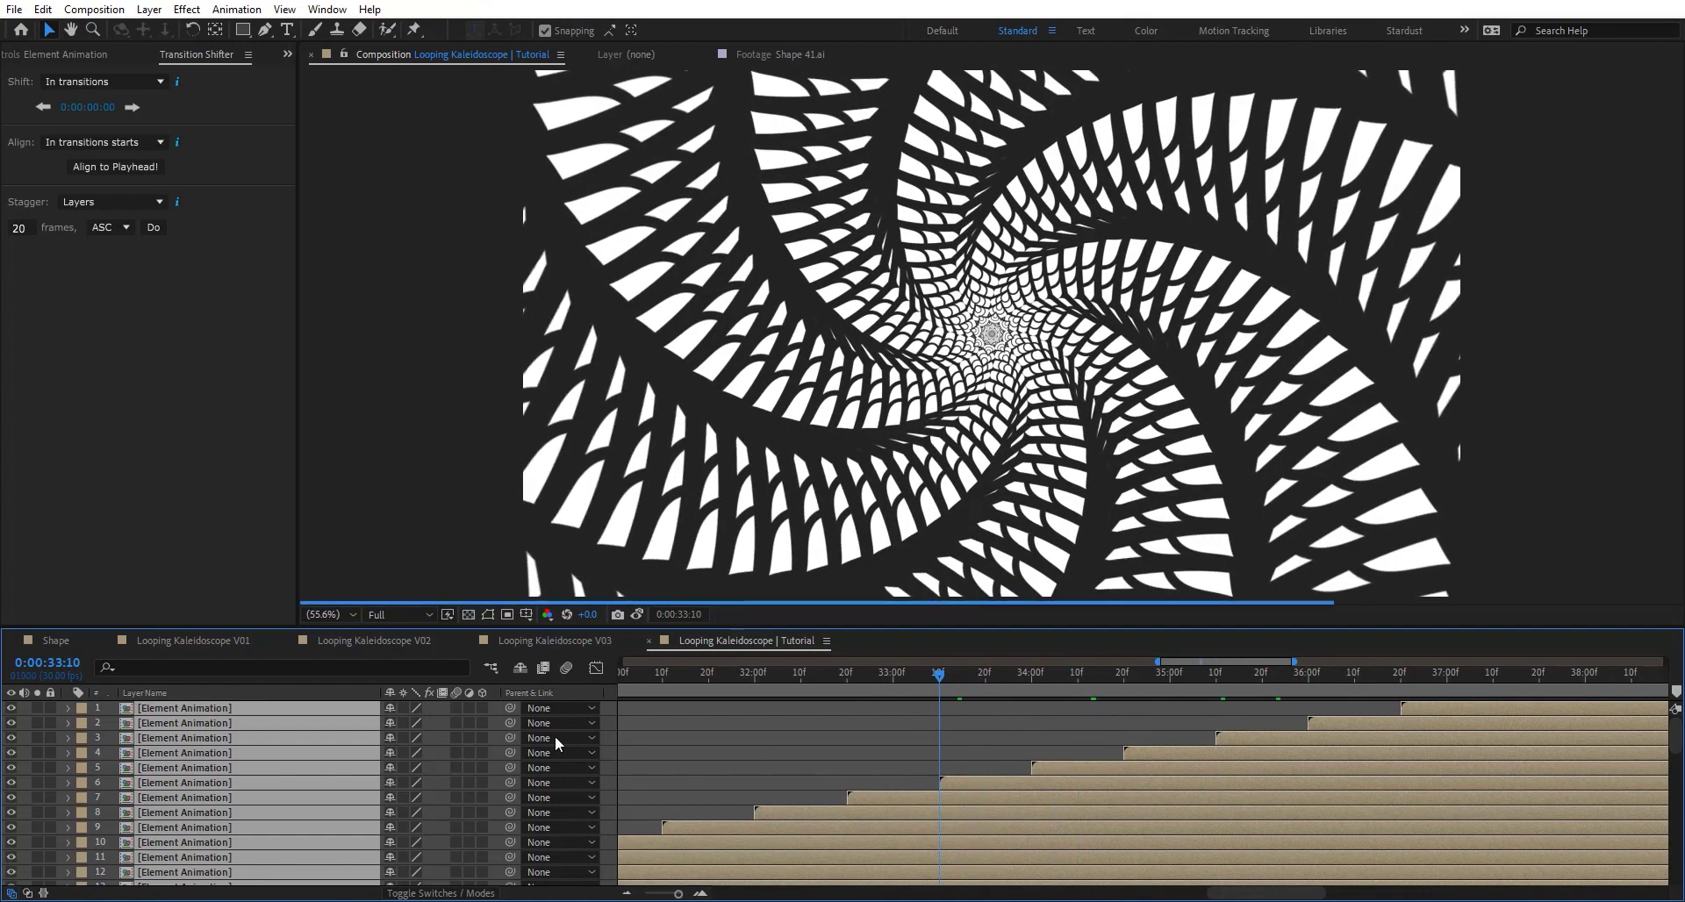
key(minus)
scroll(872, 713, down, 1)
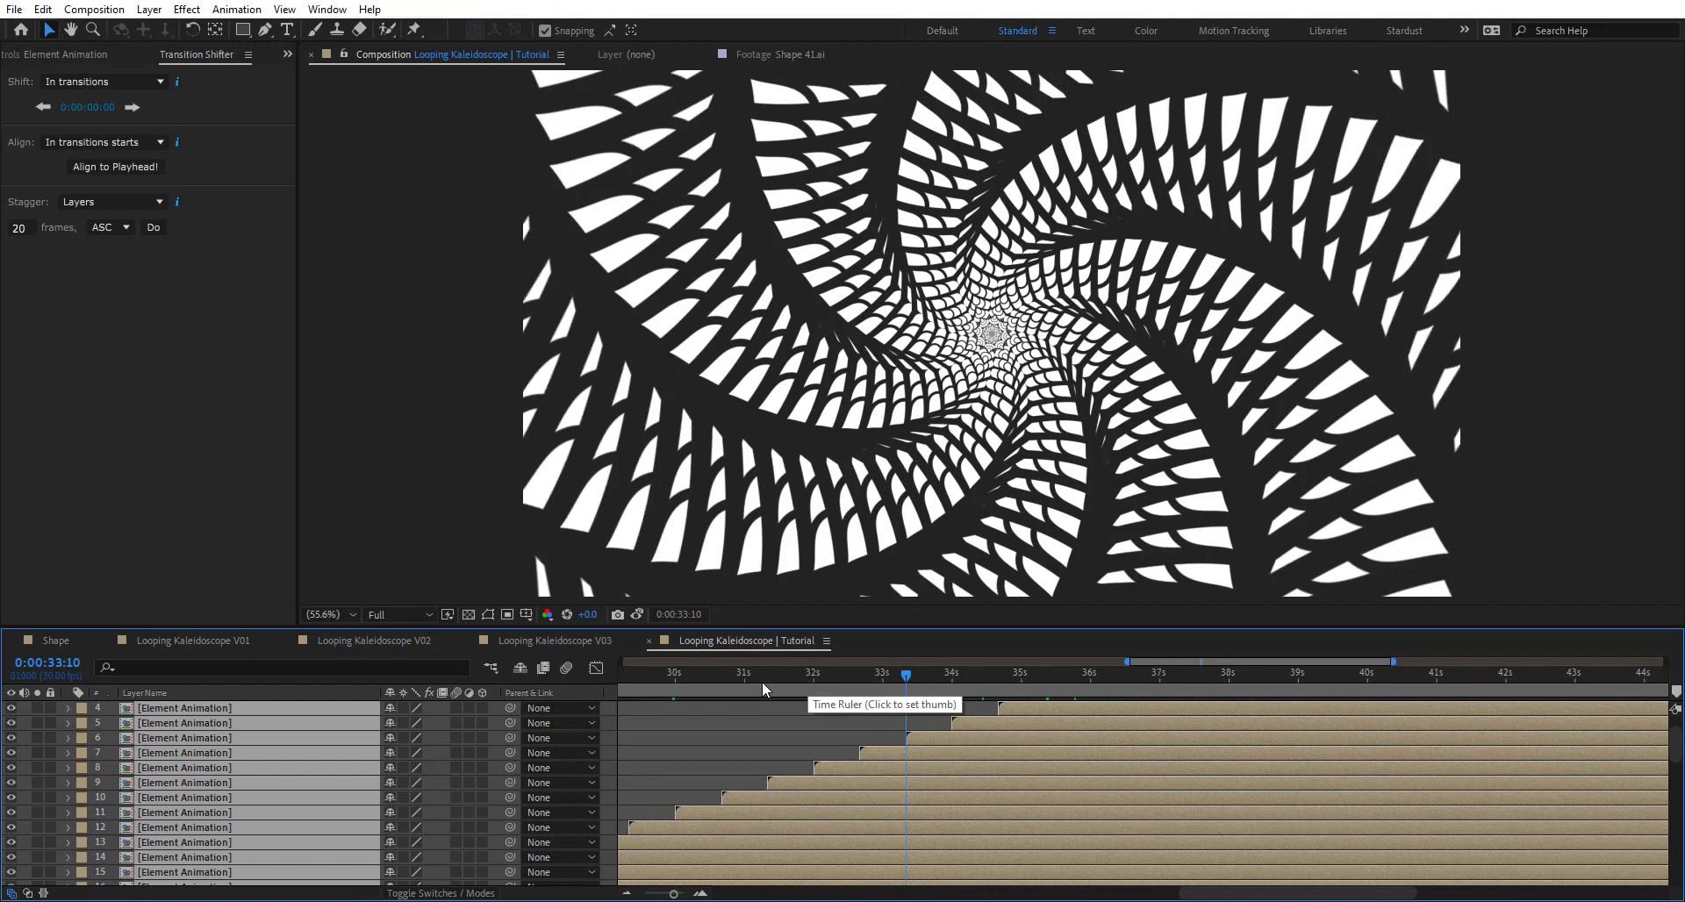
Set the work area from 0:00:30:00 to 0:00:33:29 and trim the composition to it
click(674, 676)
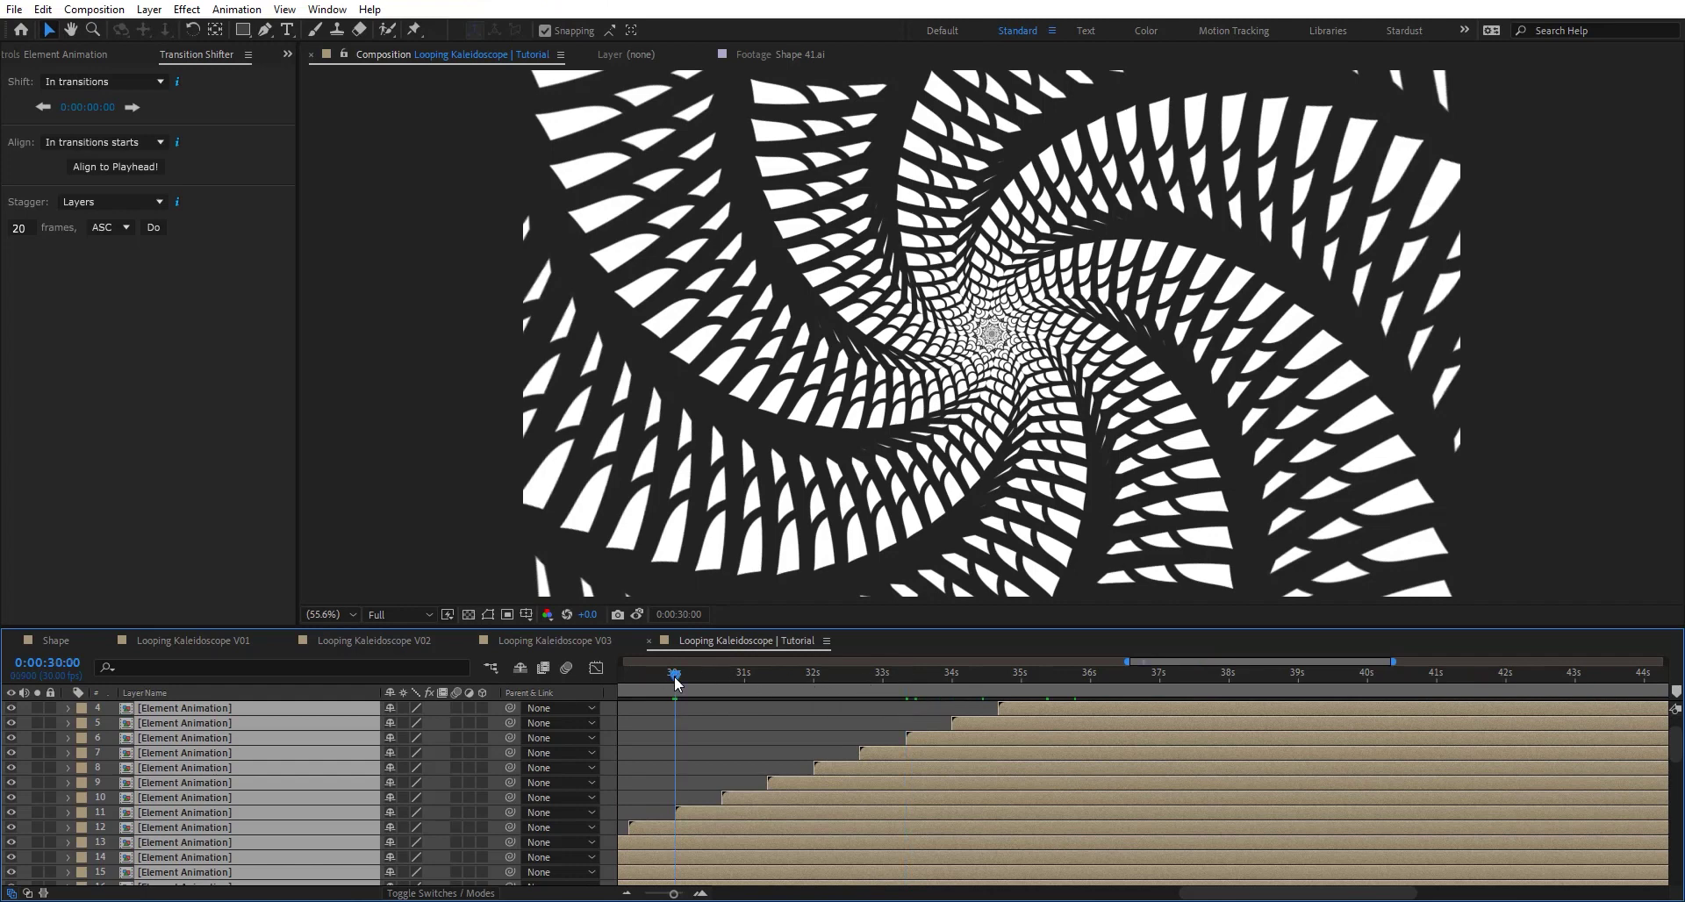
key(b)
click(953, 675)
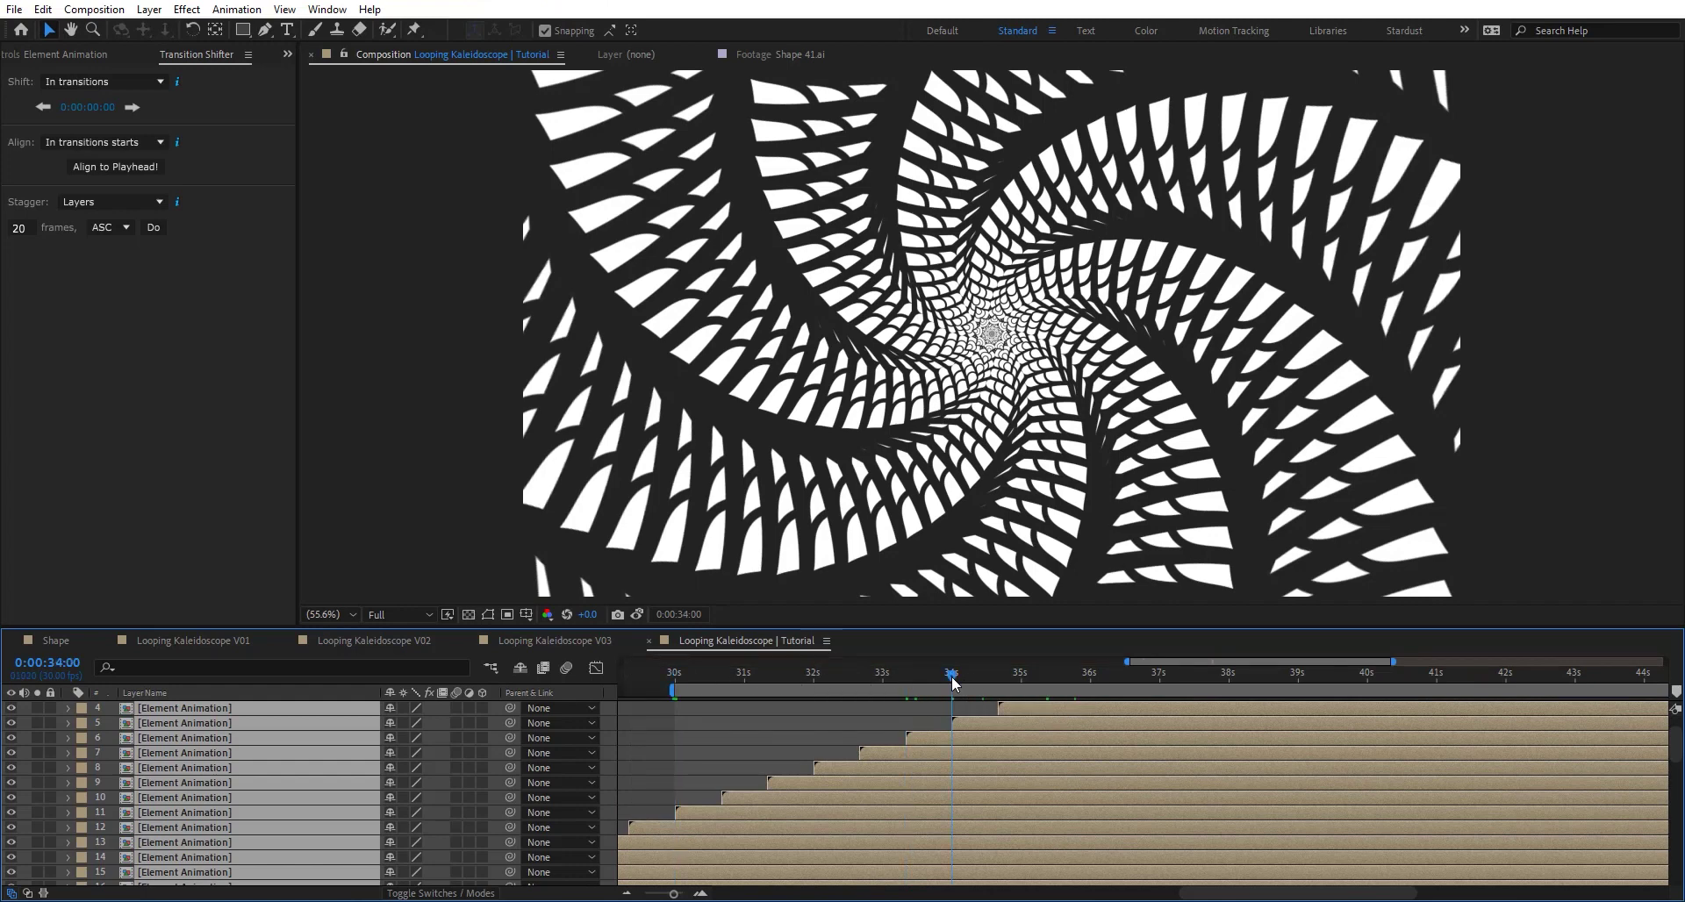
key(Page_Up)
key(n)
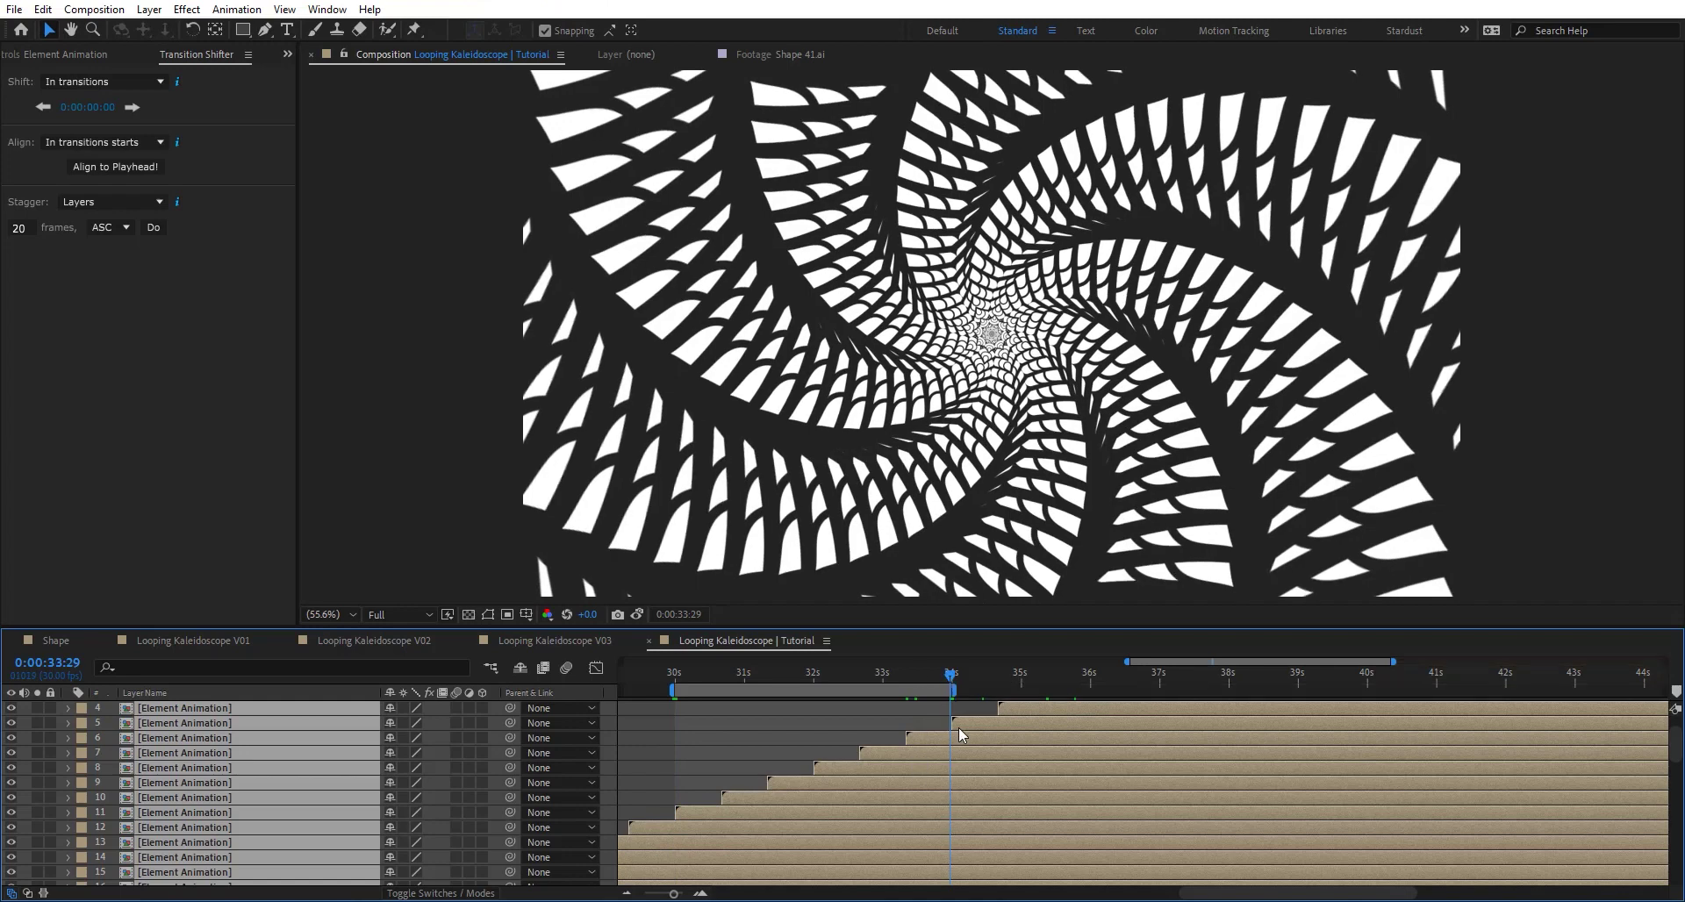
right_click(837, 691)
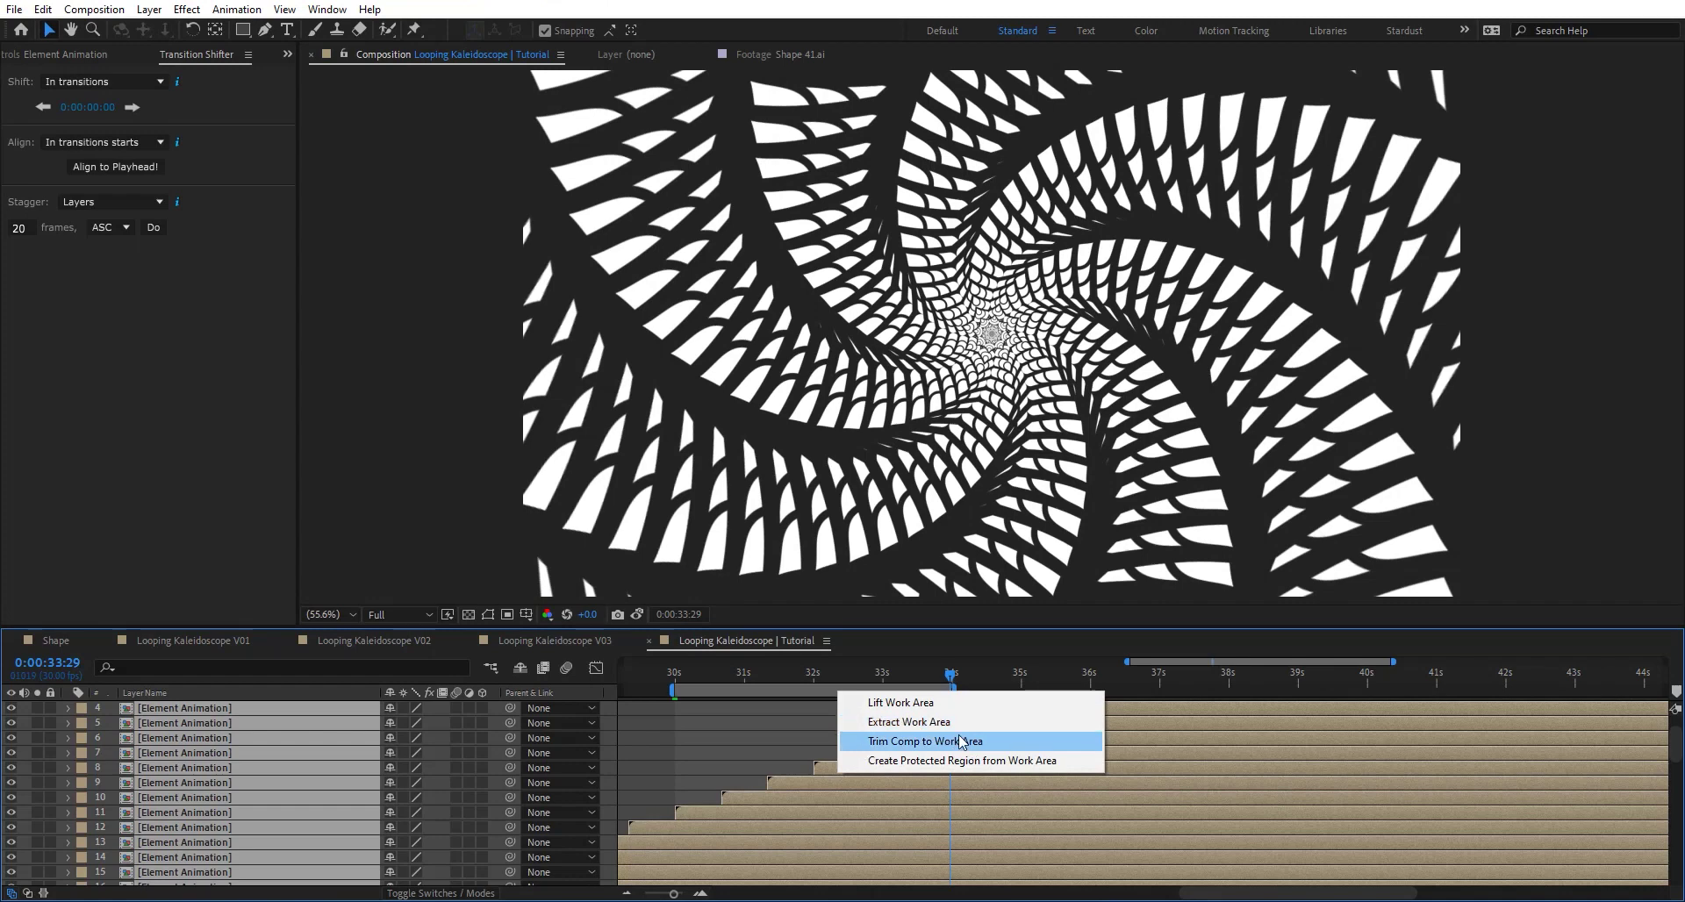
click(923, 742)
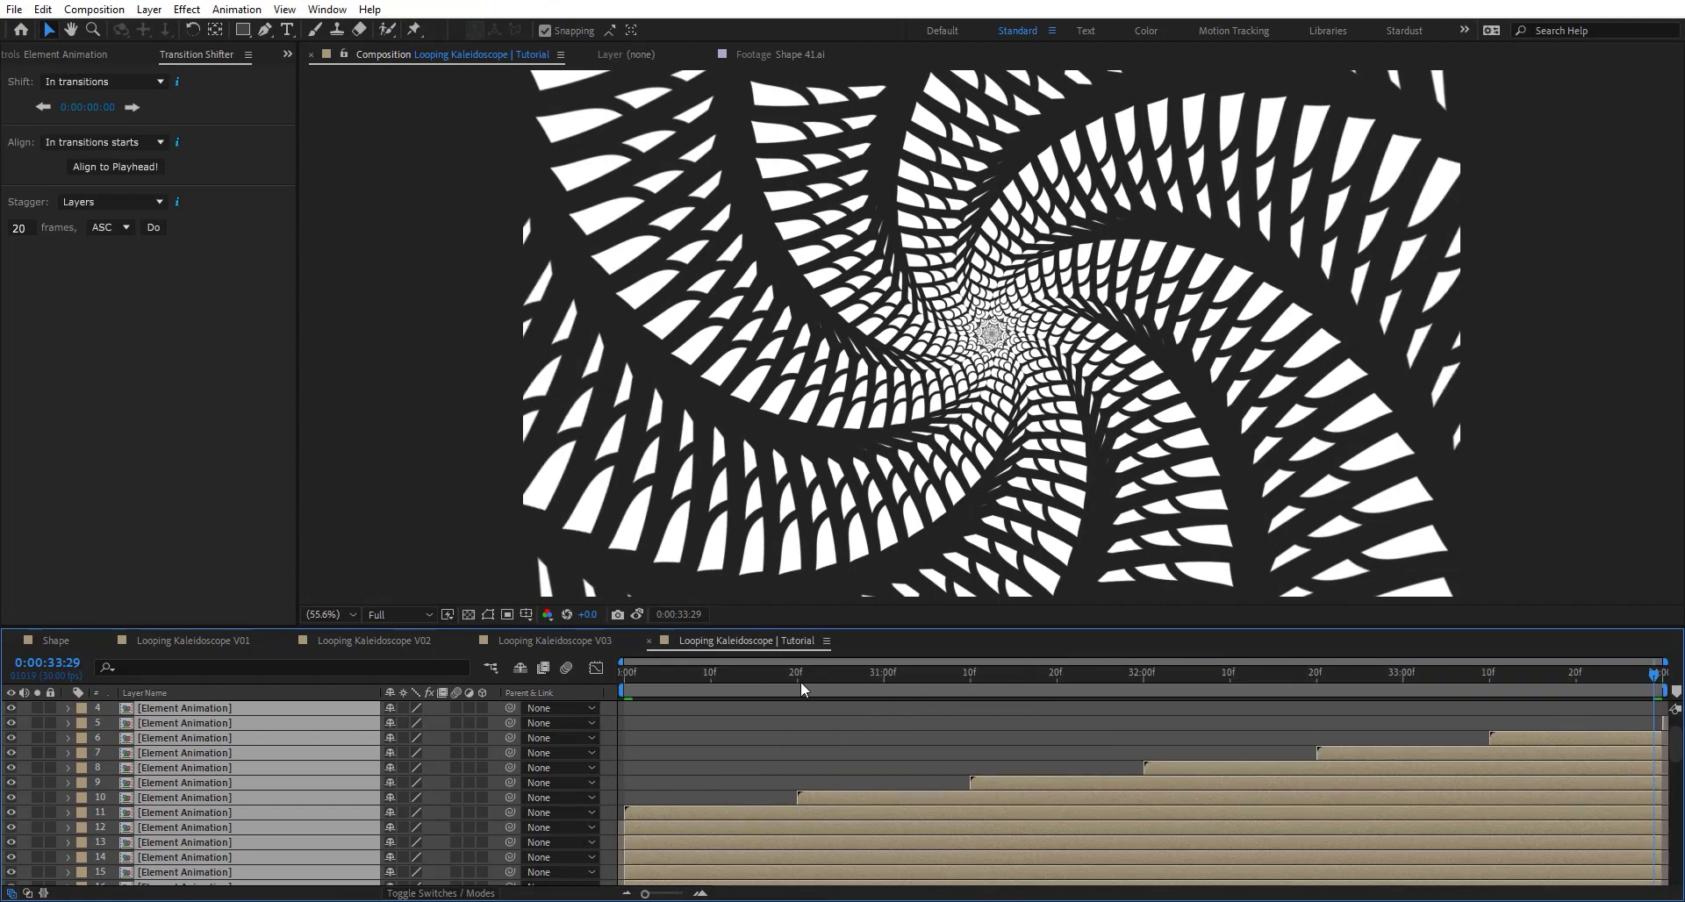
Preview the trimmed kaleidoscope loop from its start and stop playback at 0:00:30:21
key(Home)
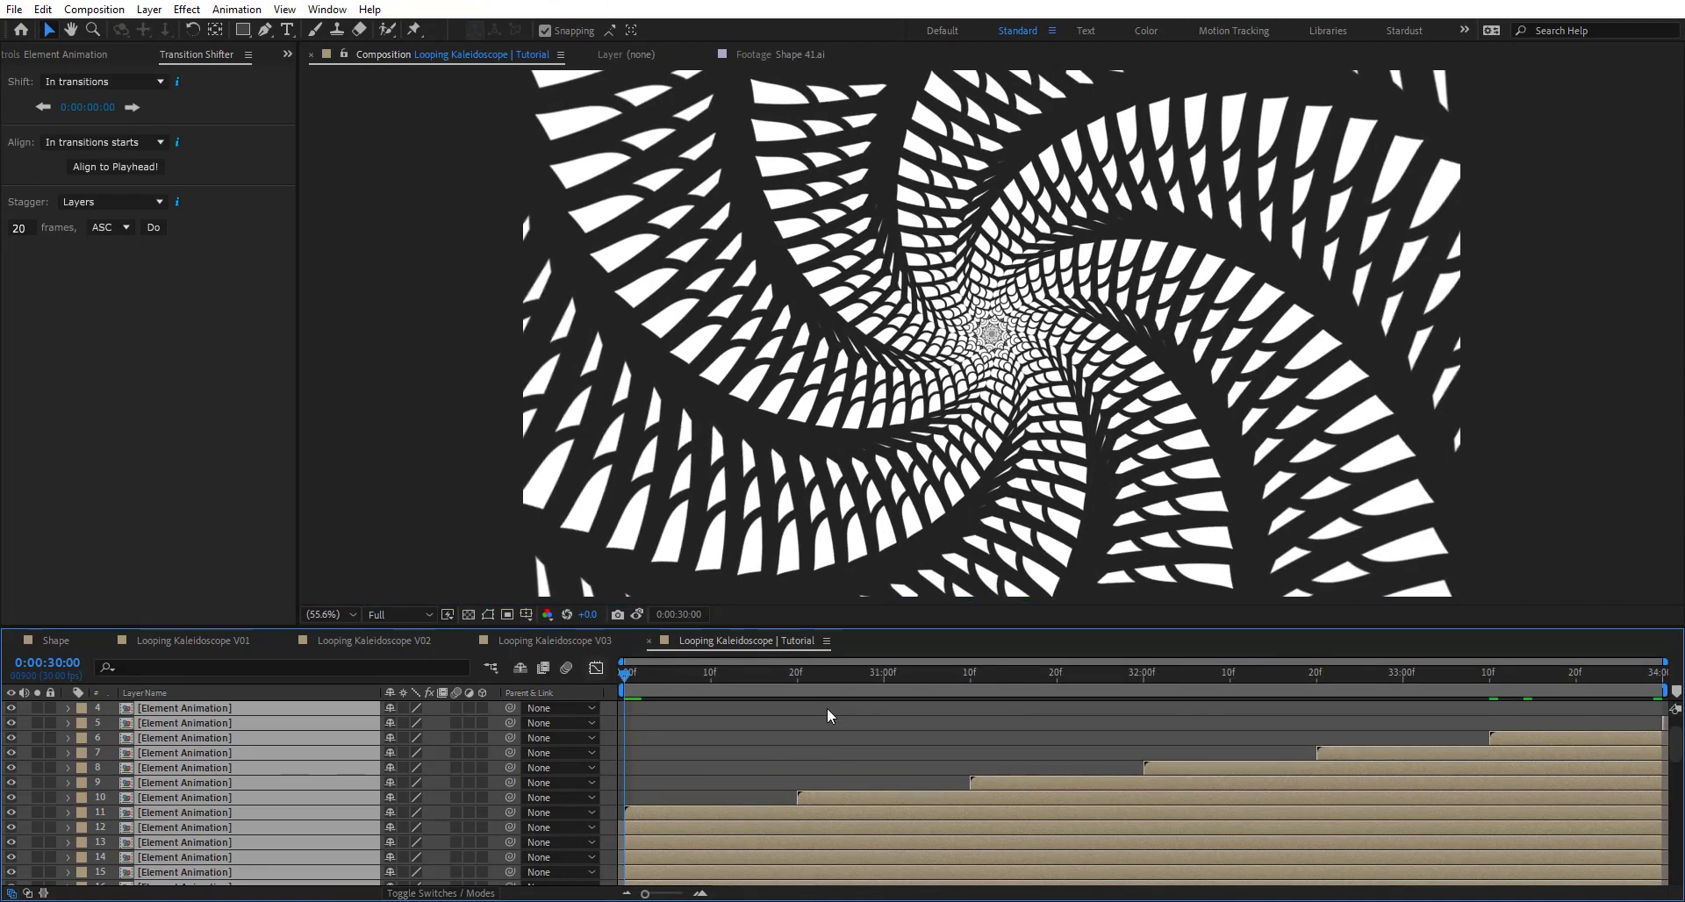
key(space)
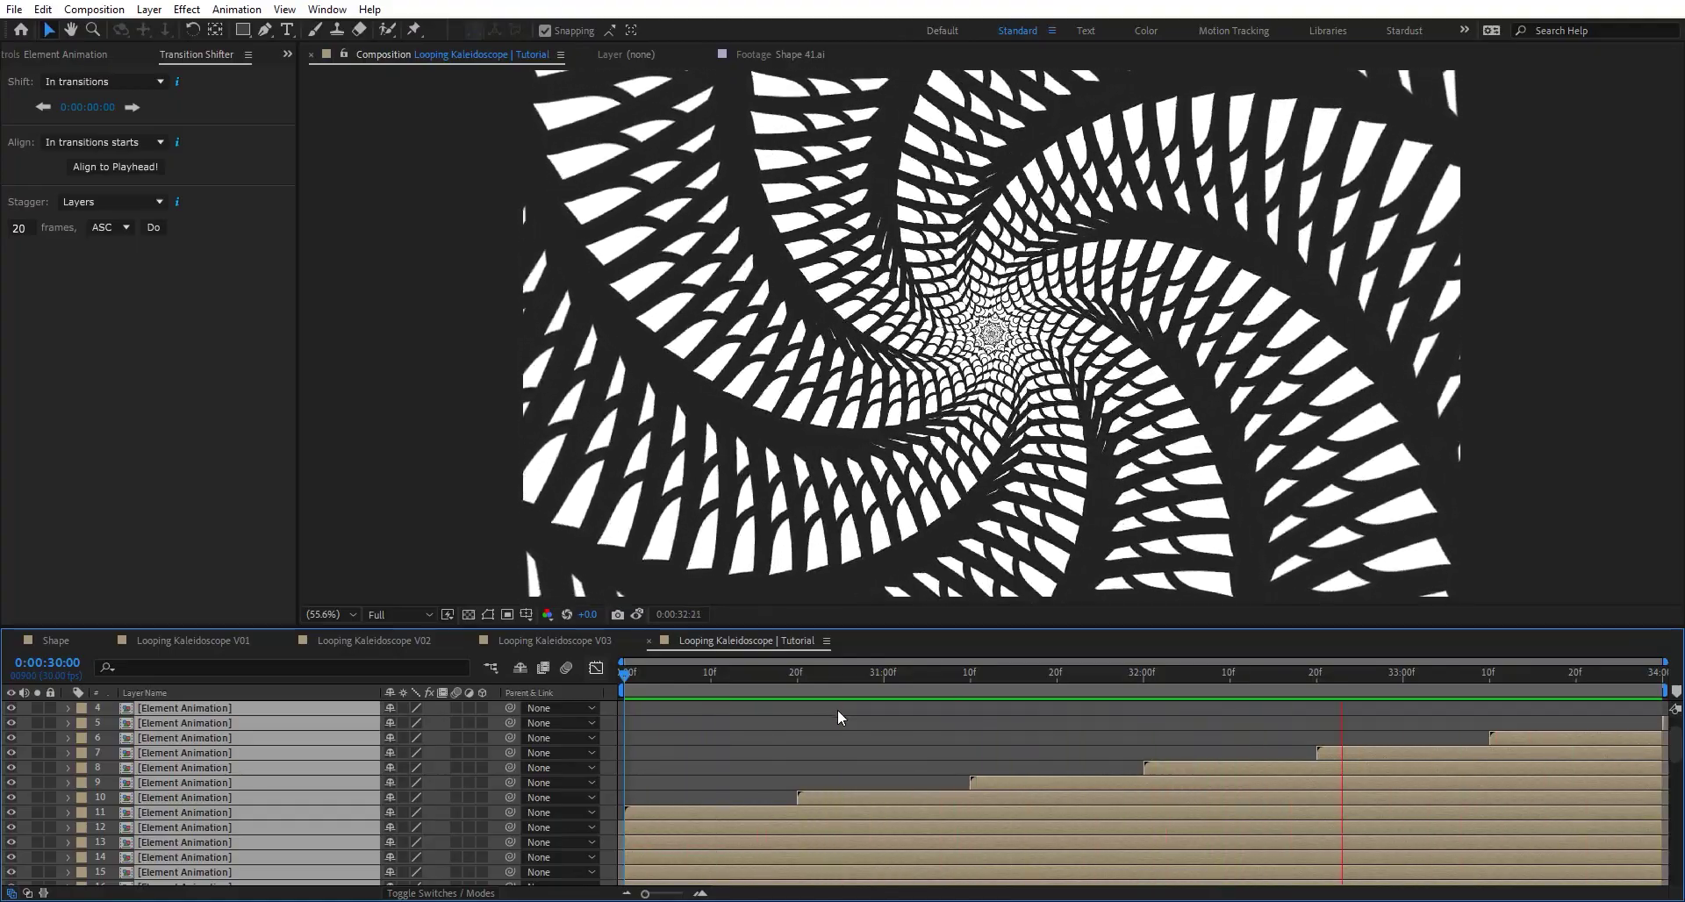
click(853, 723)
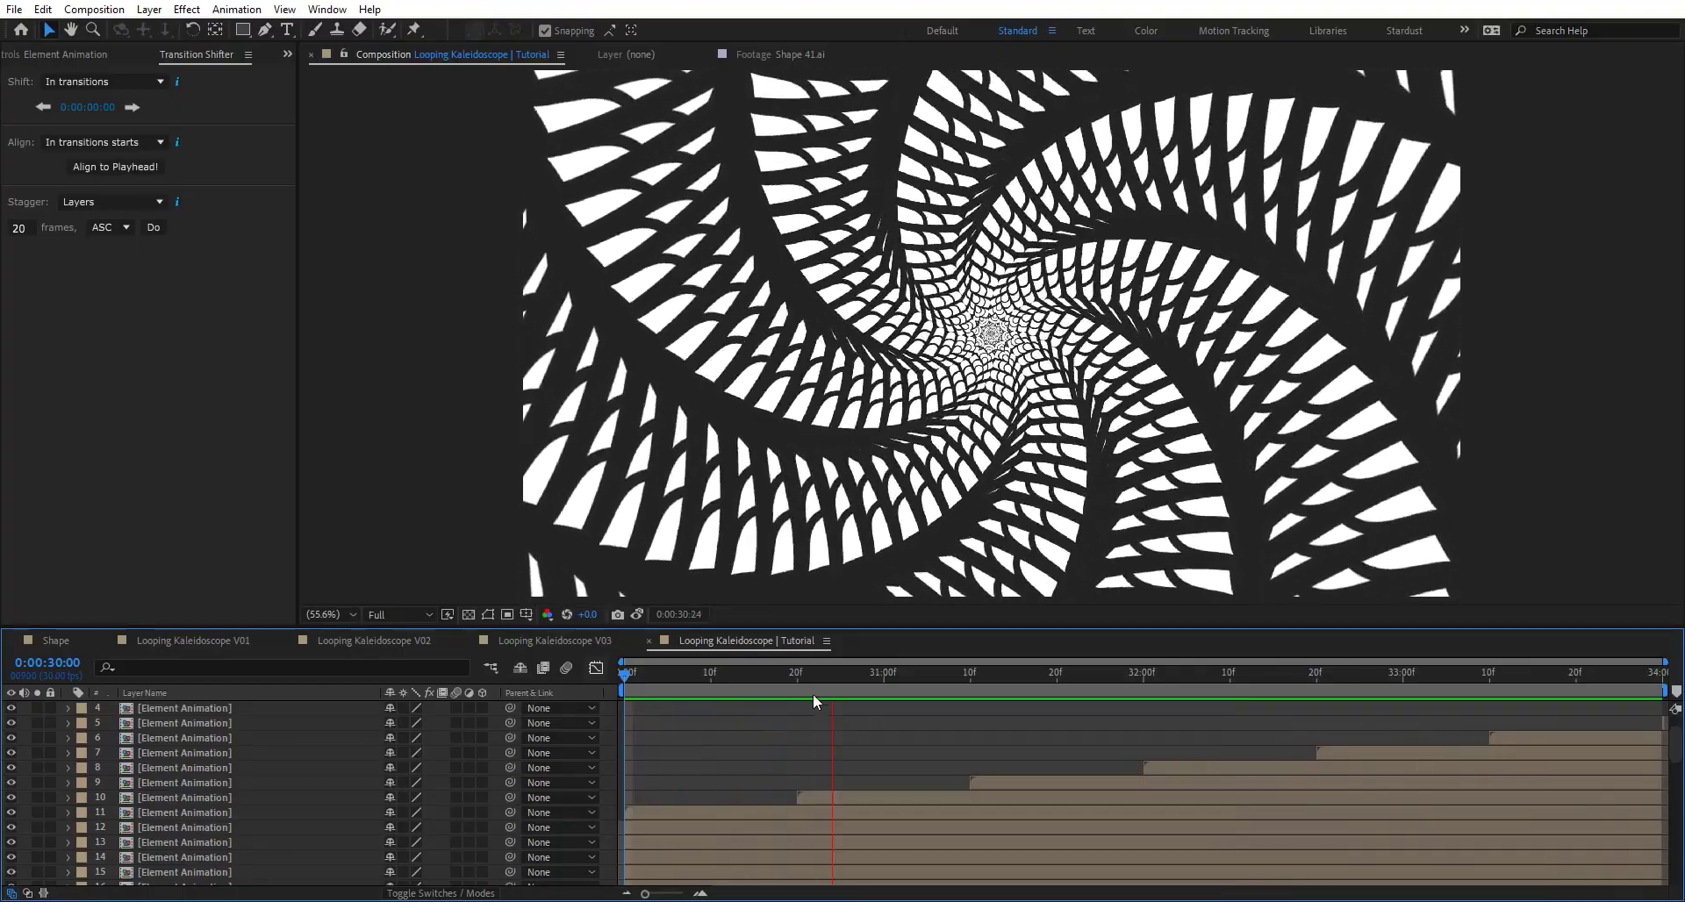
click(804, 669)
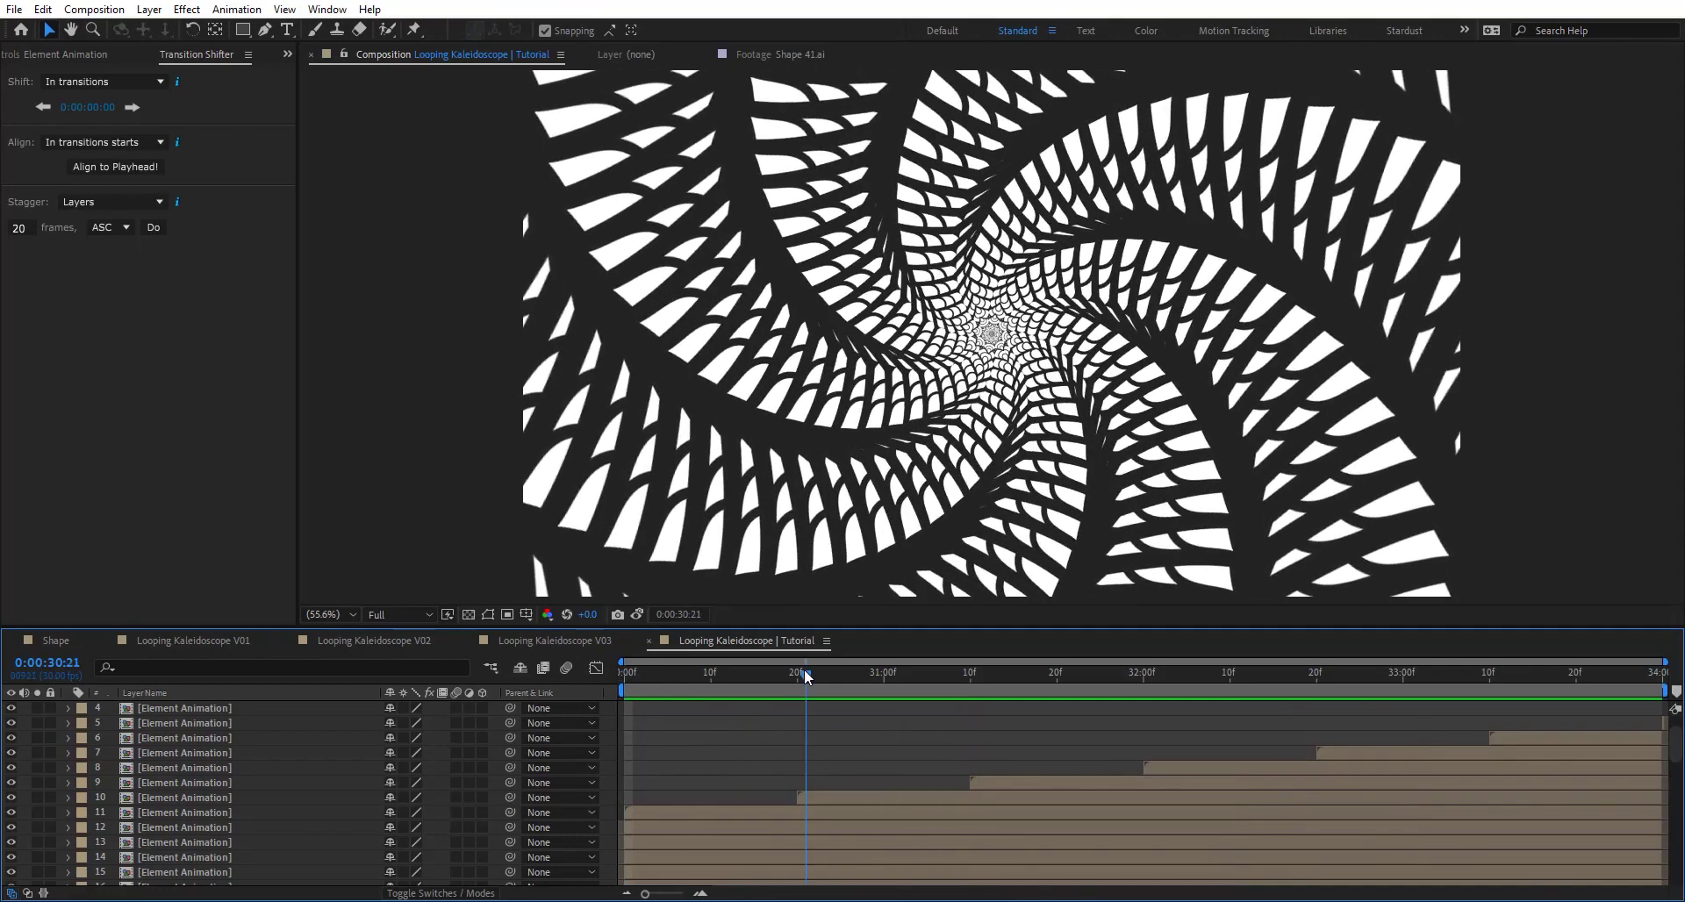
Open the nested Element composition by way of an Element Animation layer
double_click(155, 767)
click(846, 711)
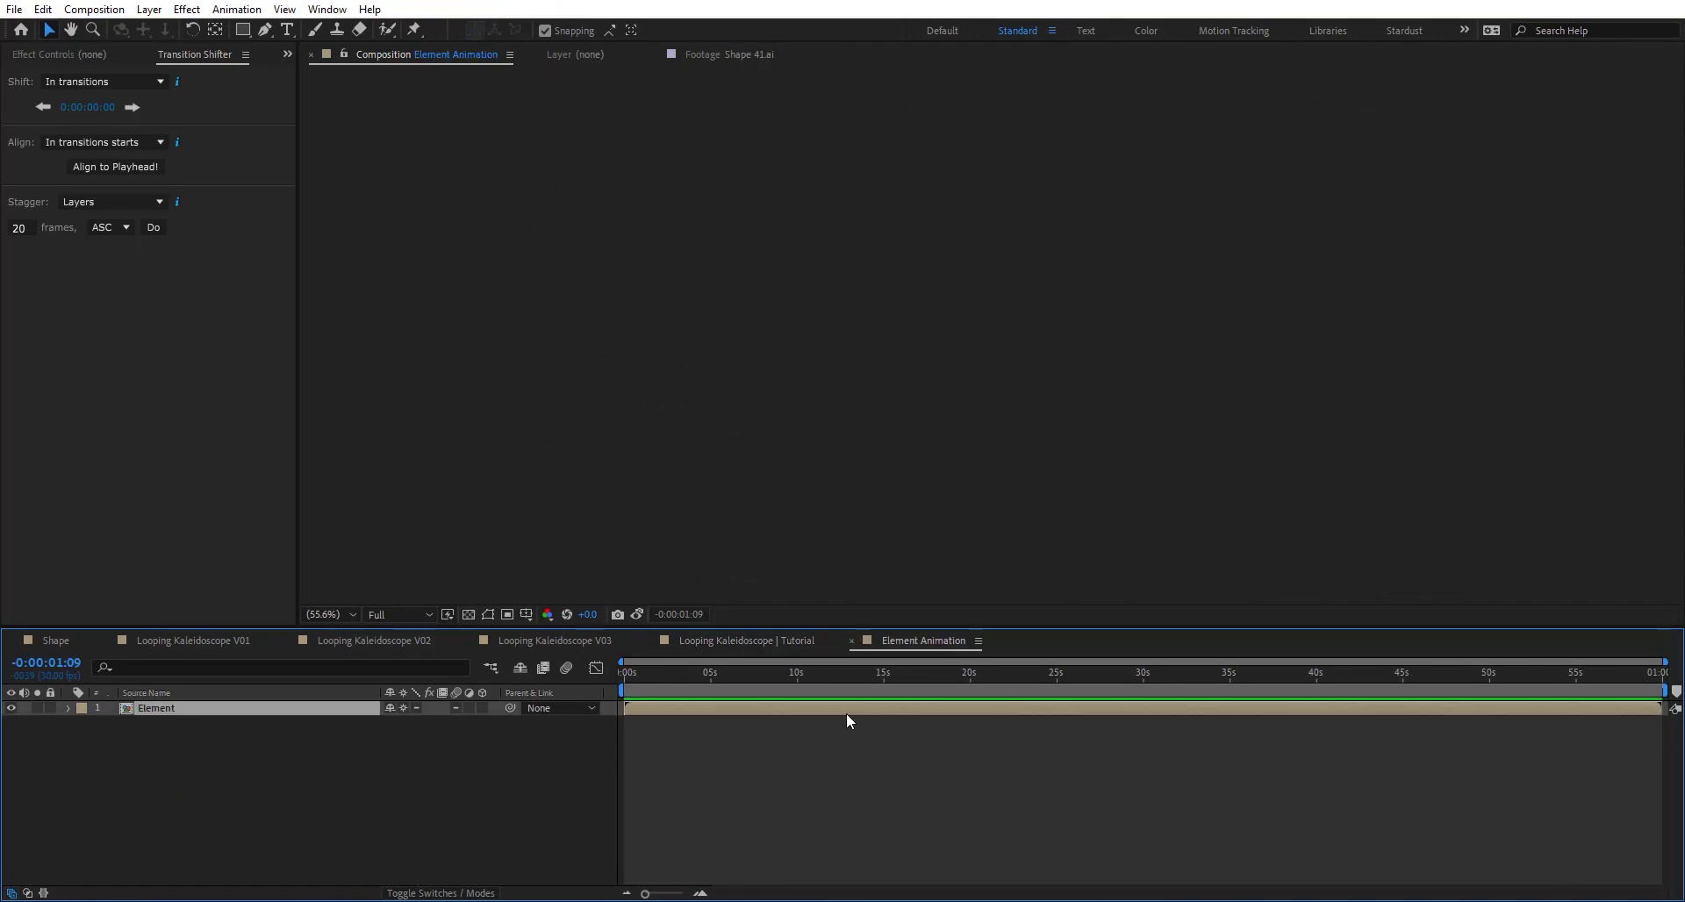
double_click(798, 708)
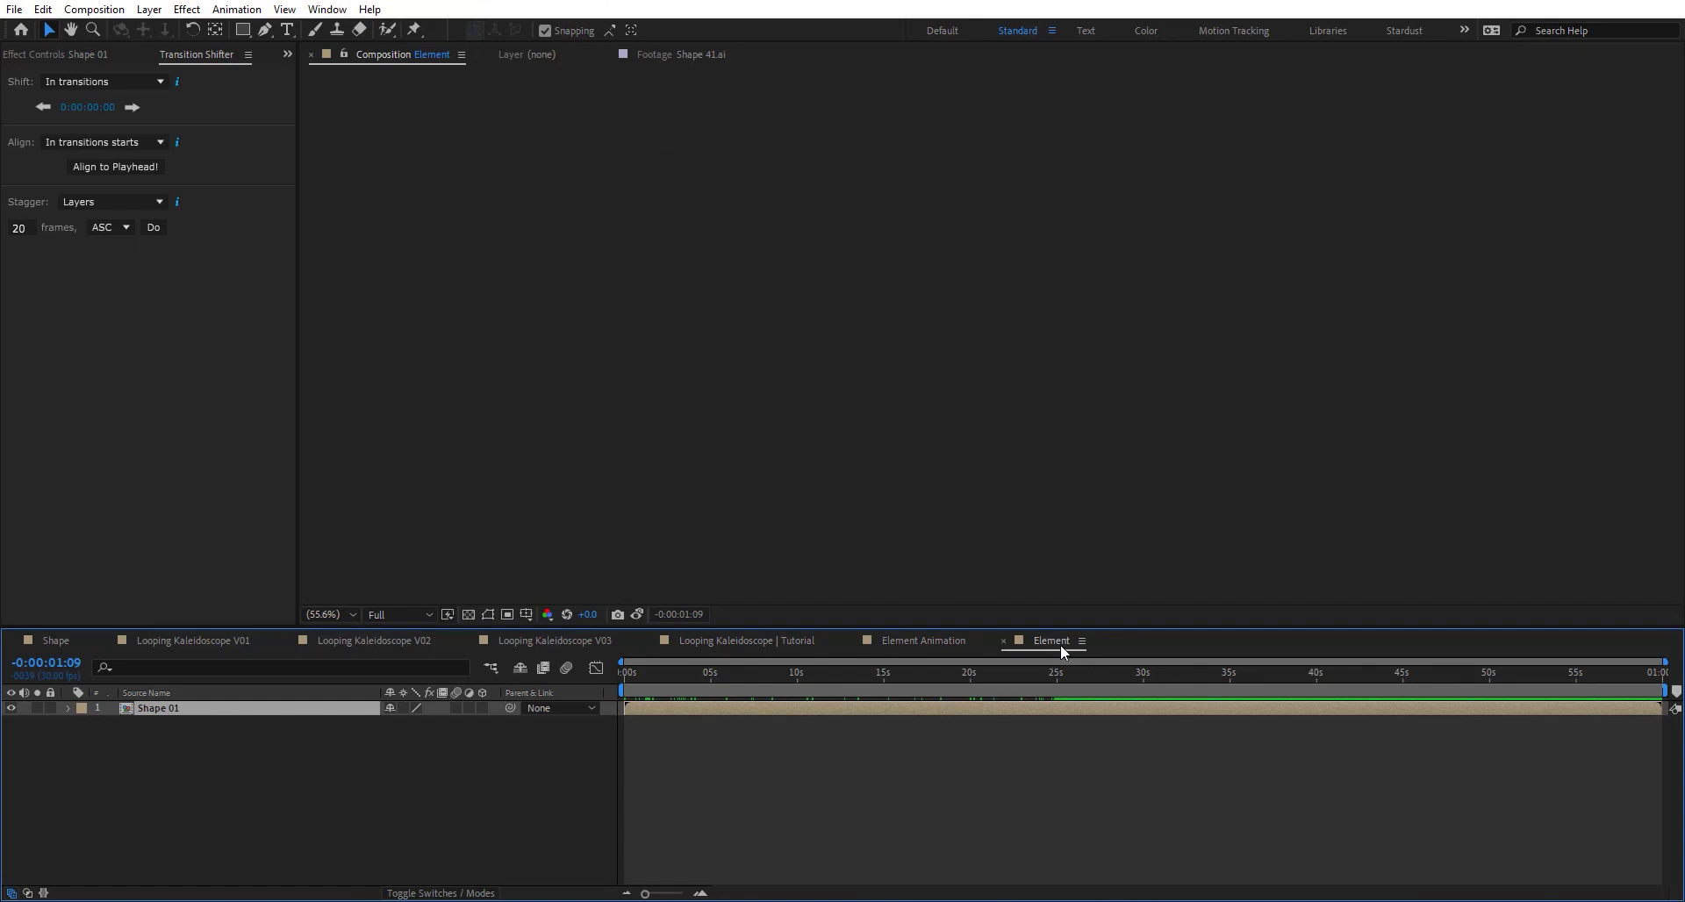
Move the Element composition's current time to 0:00:05:22 and apply the Gradient Ramp effect to the Shape 01 layer
click(60, 52)
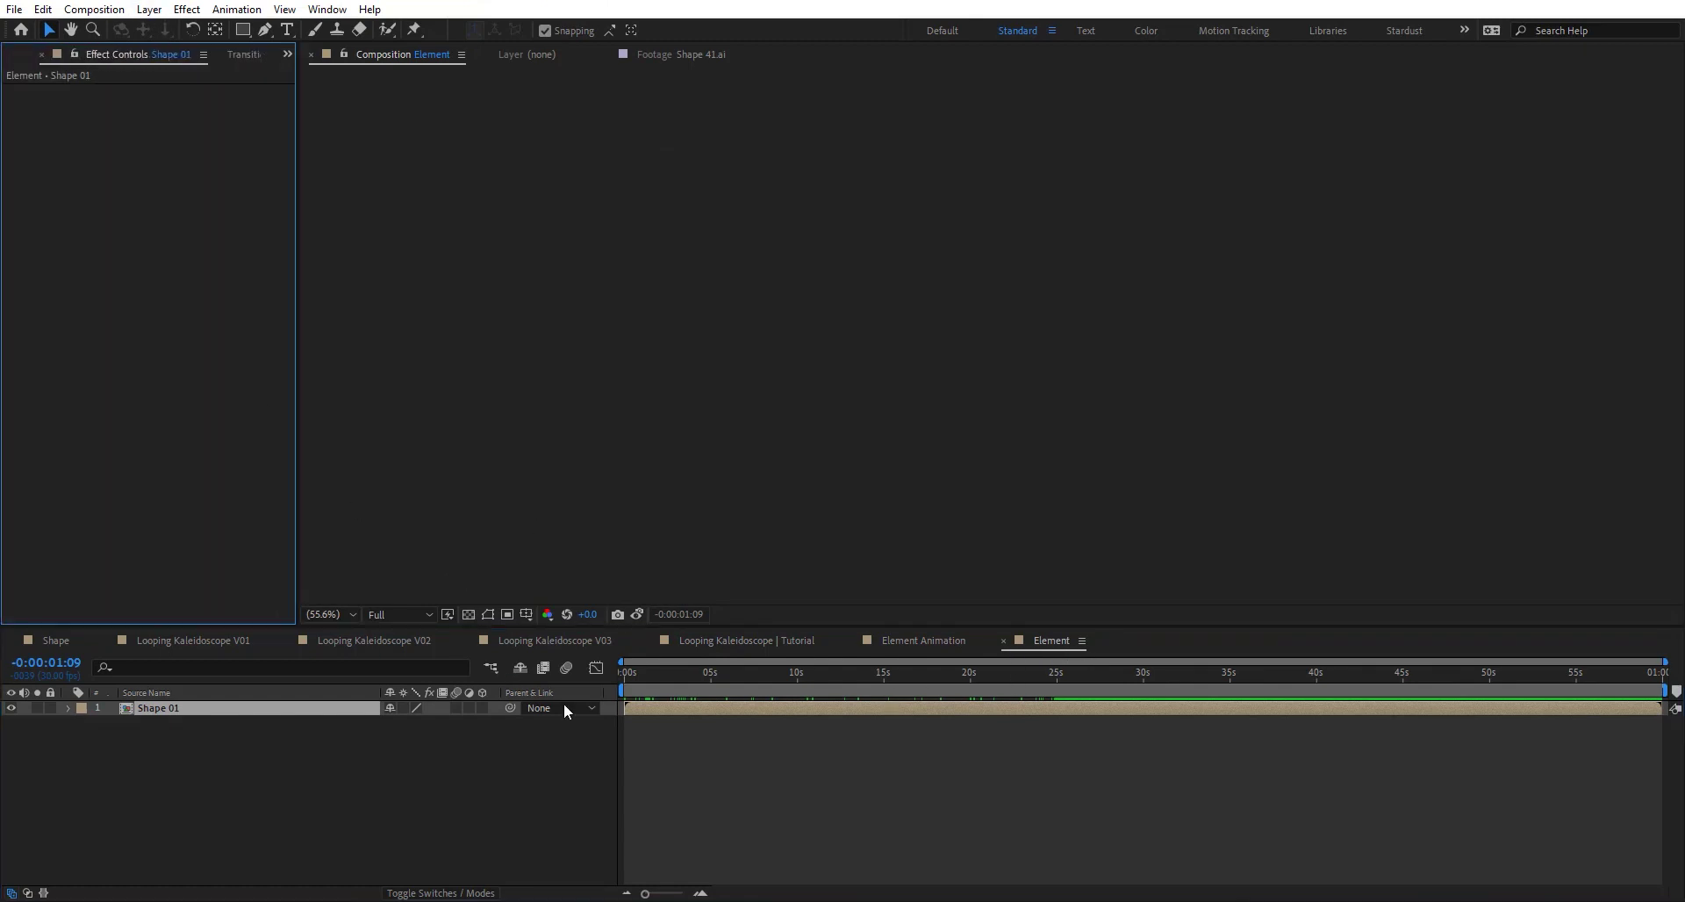
click(724, 670)
key(ctrl+space)
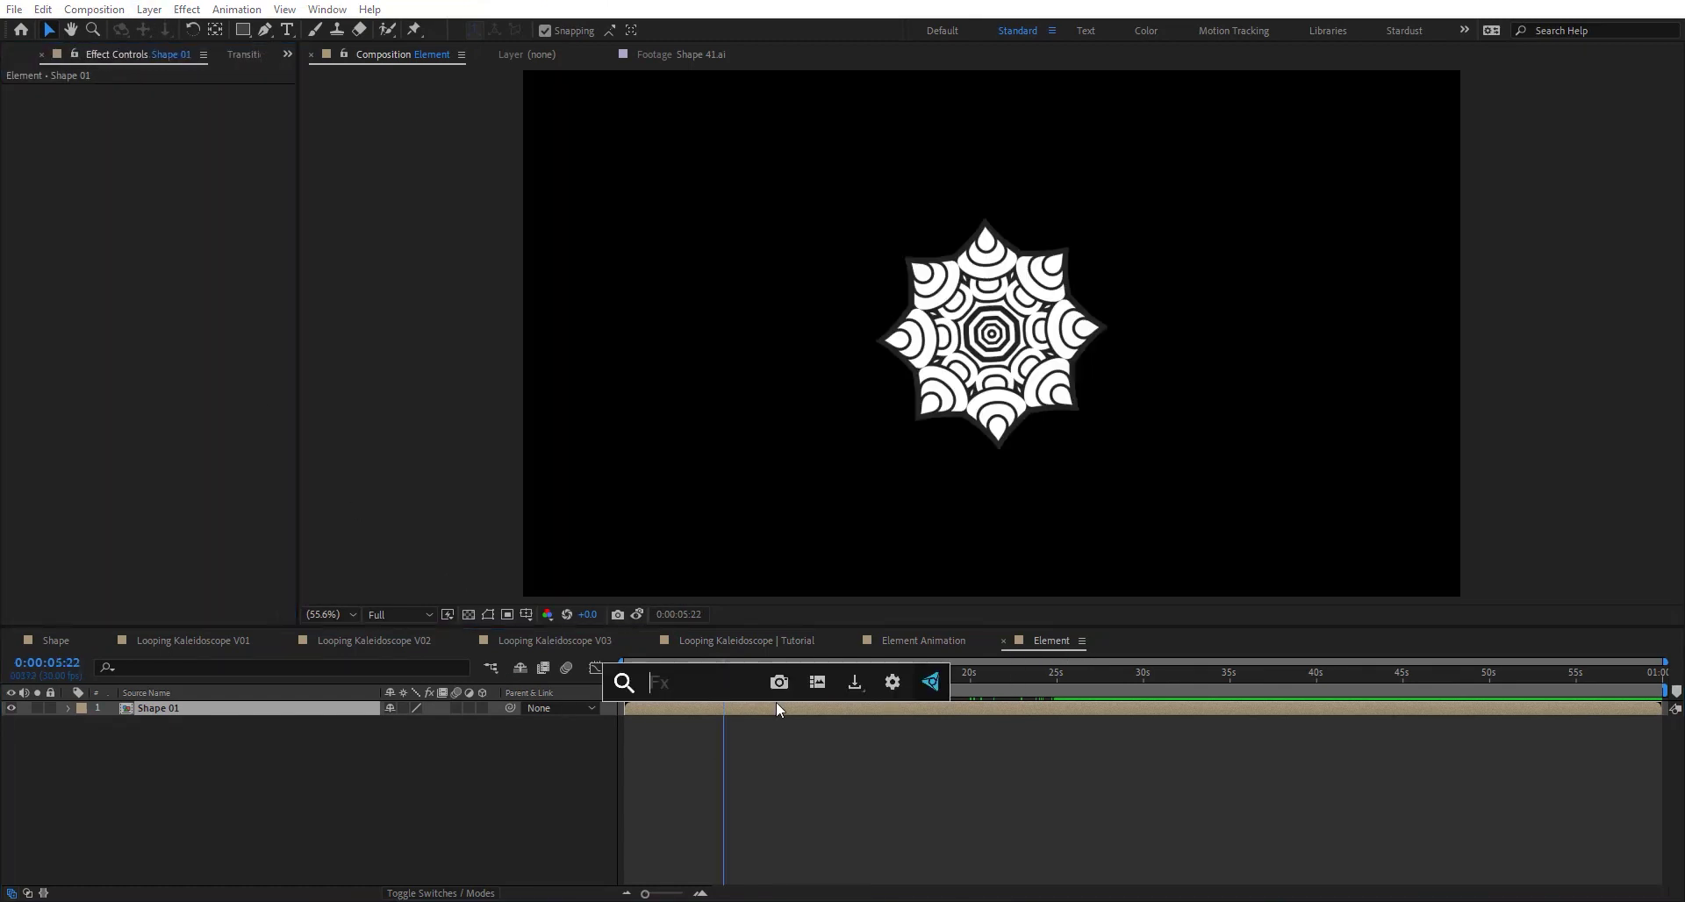
text(gra)
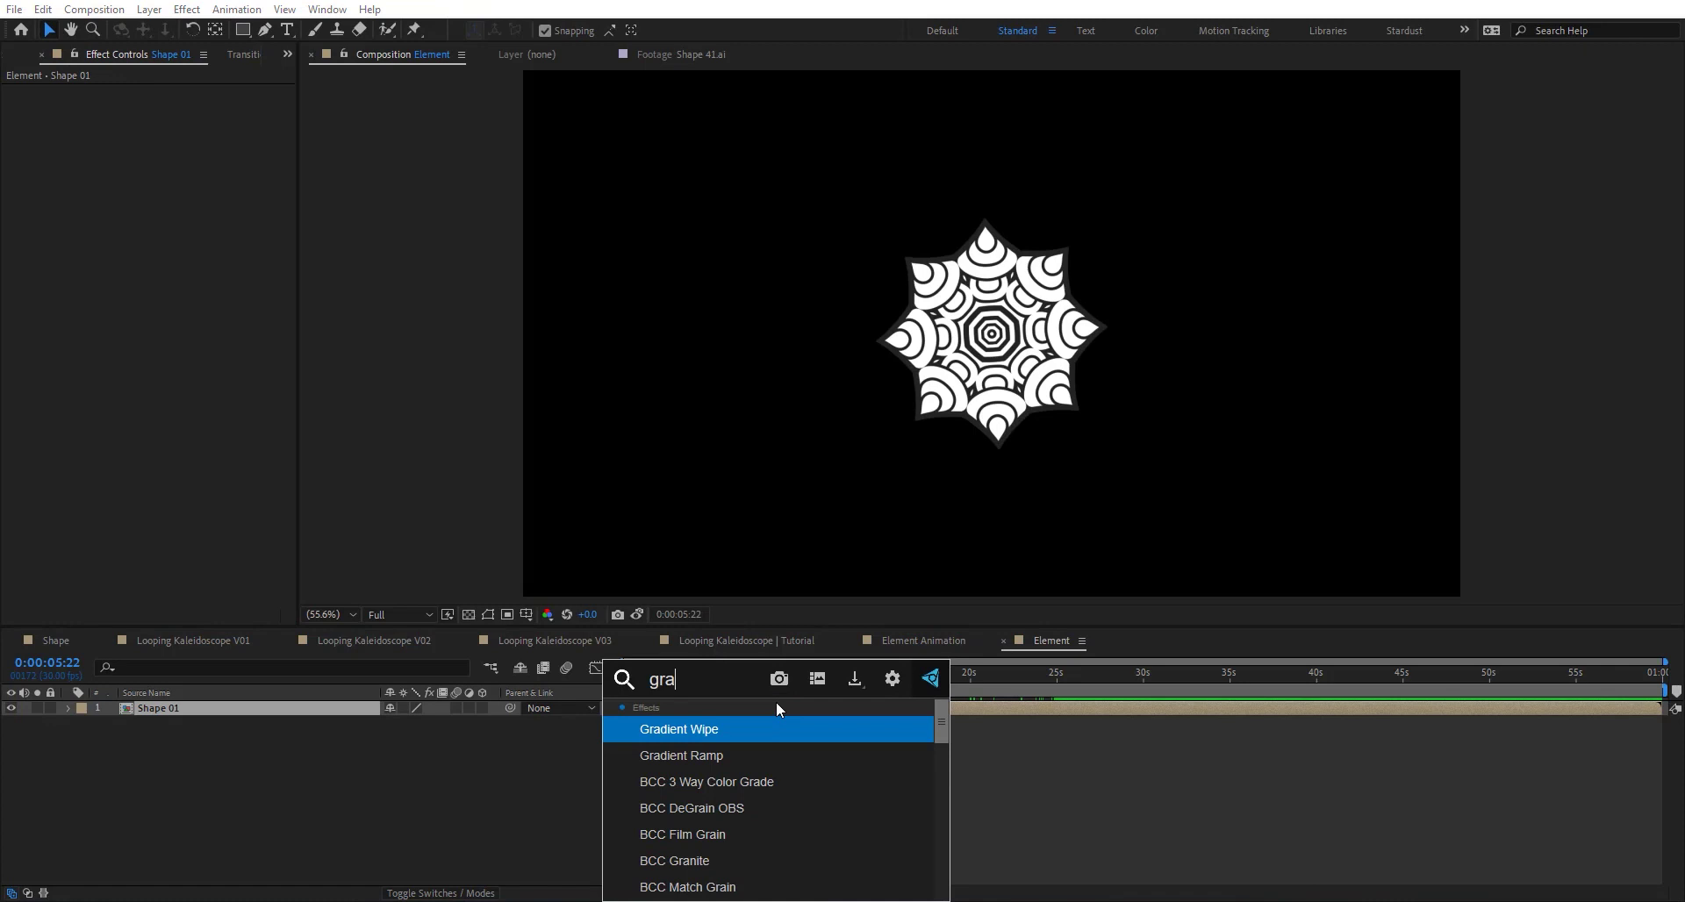
key(Down)
key(Return)
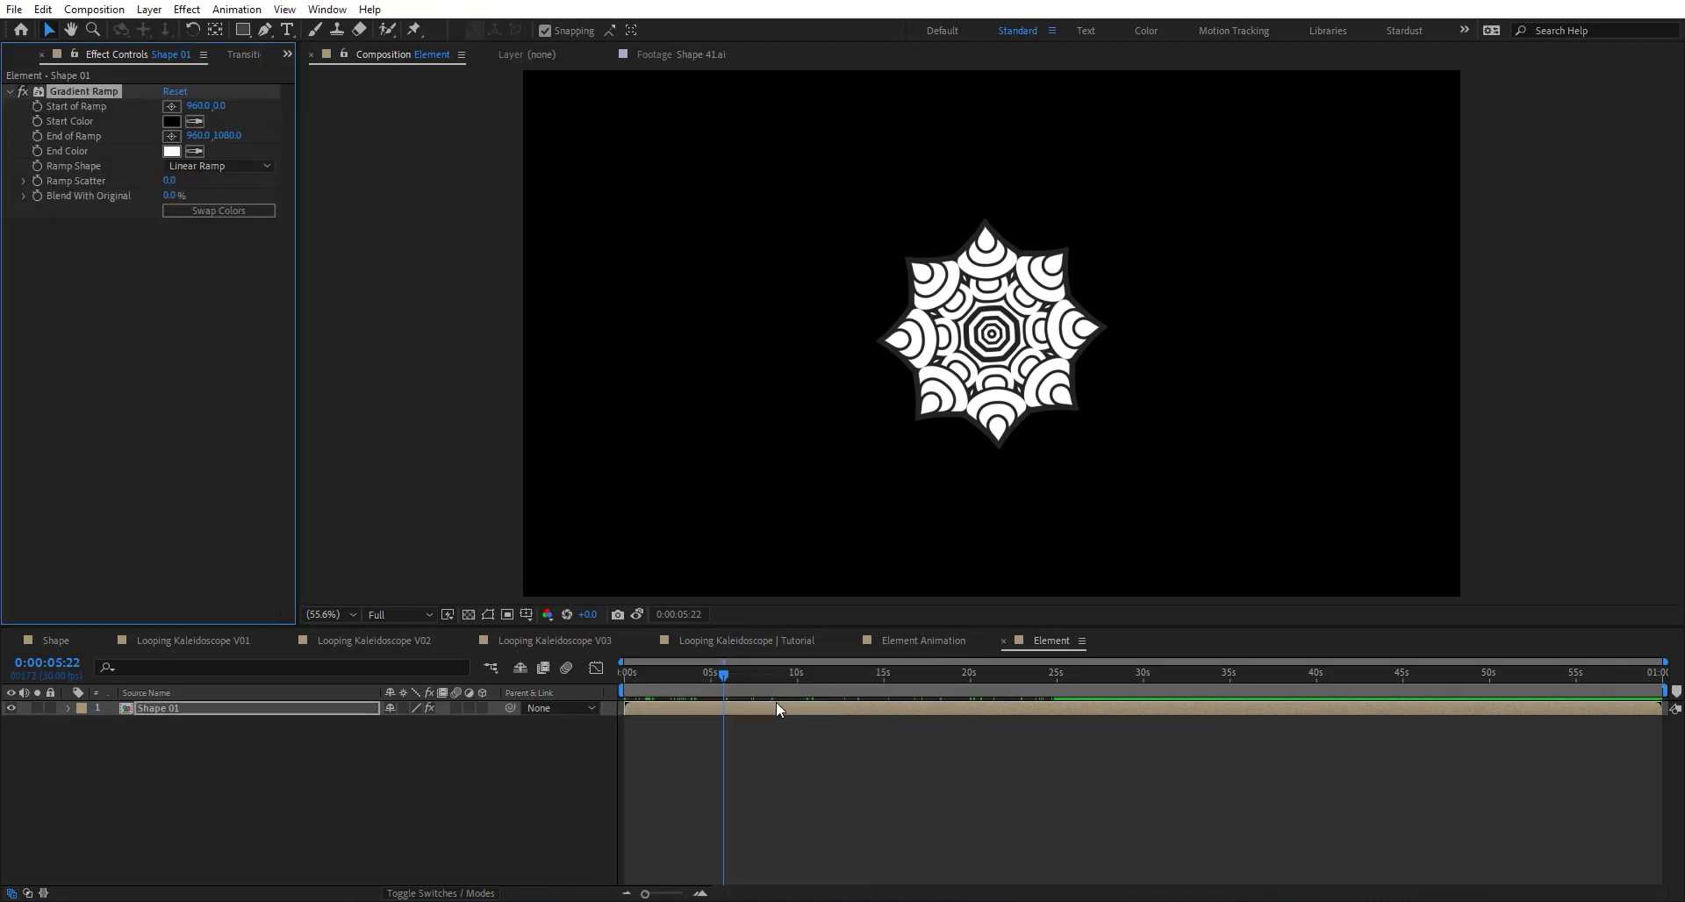
Set the gradient's start point vertical value to 540, change its shape to Radial Ramp and swap its colors
click(221, 106)
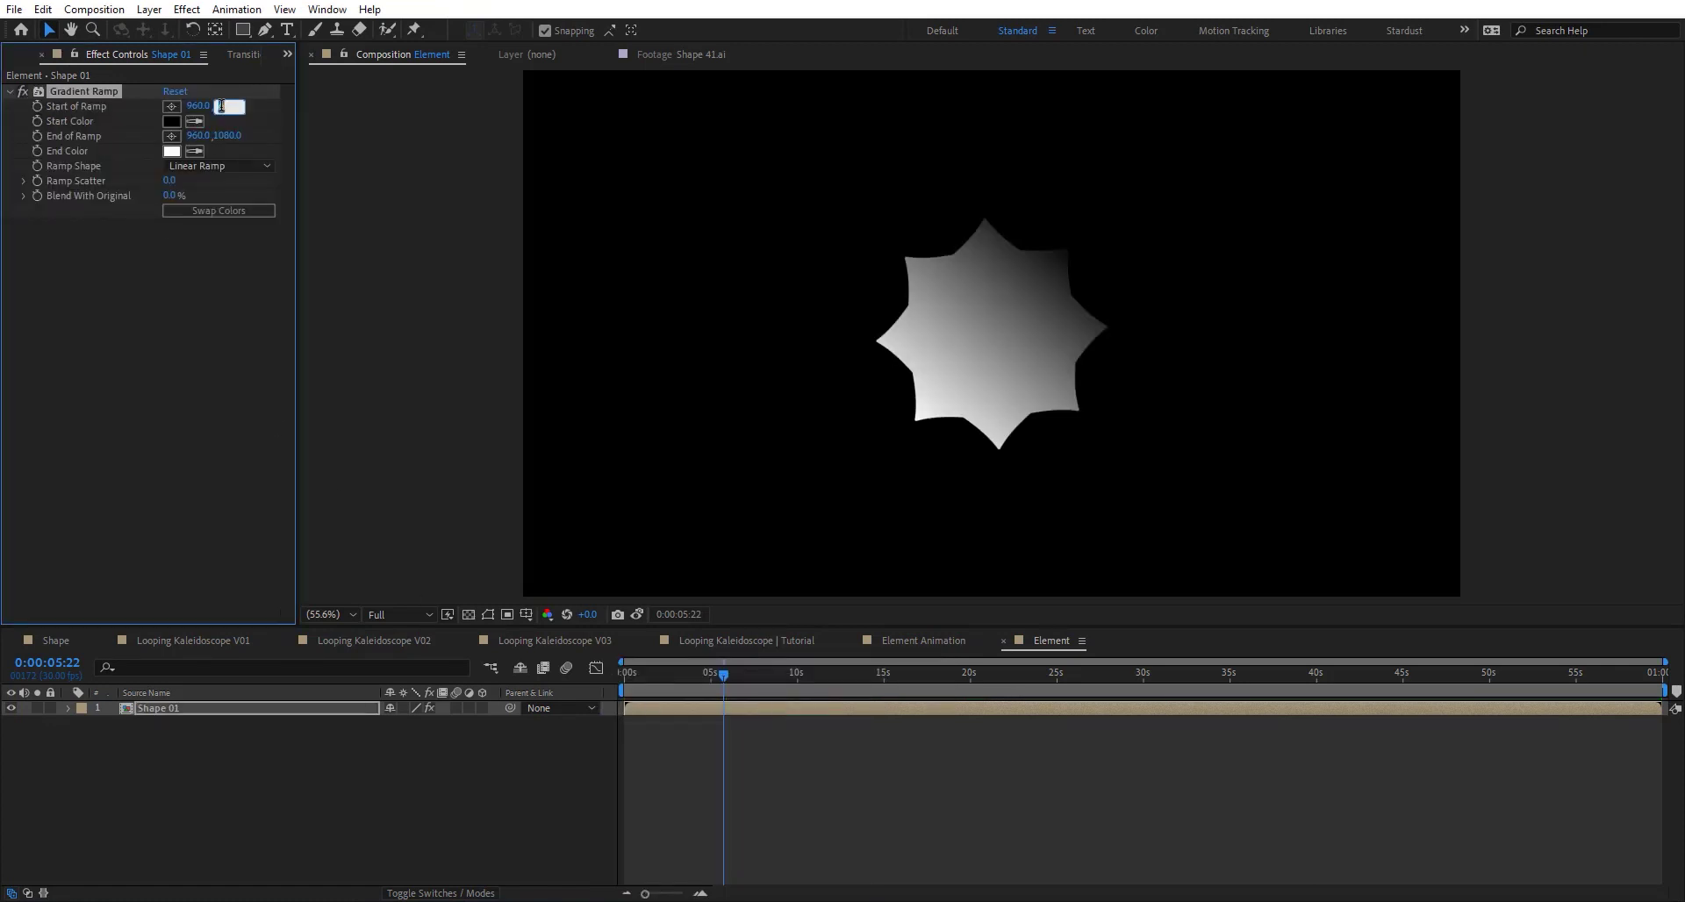
text(540)
key(Return)
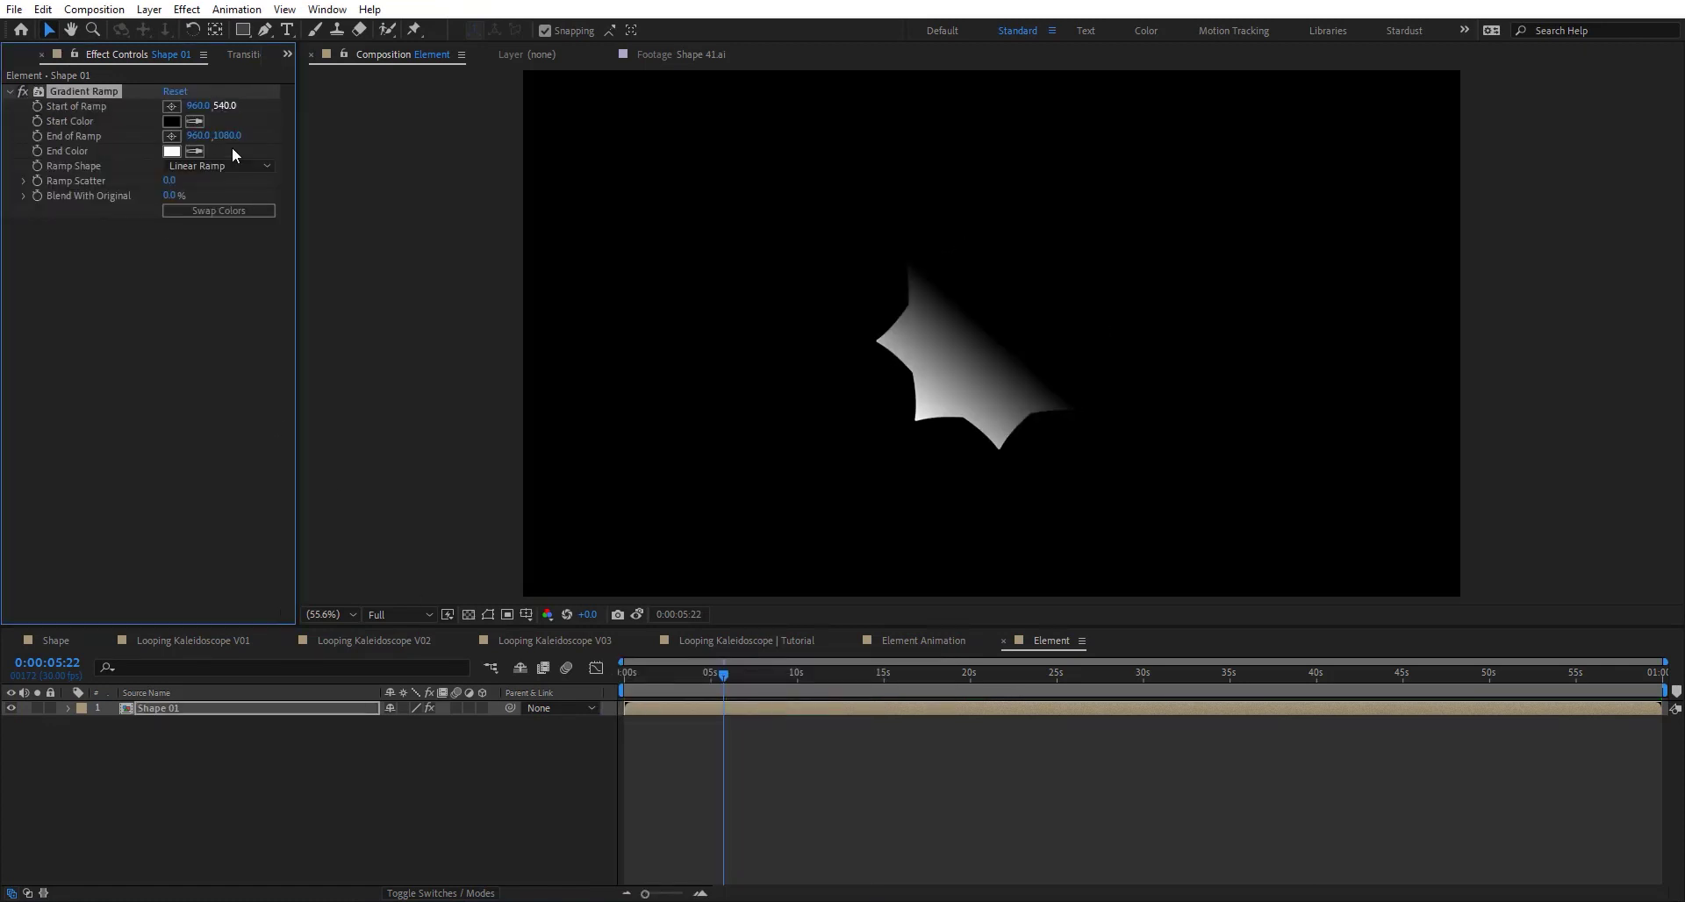
click(233, 167)
click(206, 204)
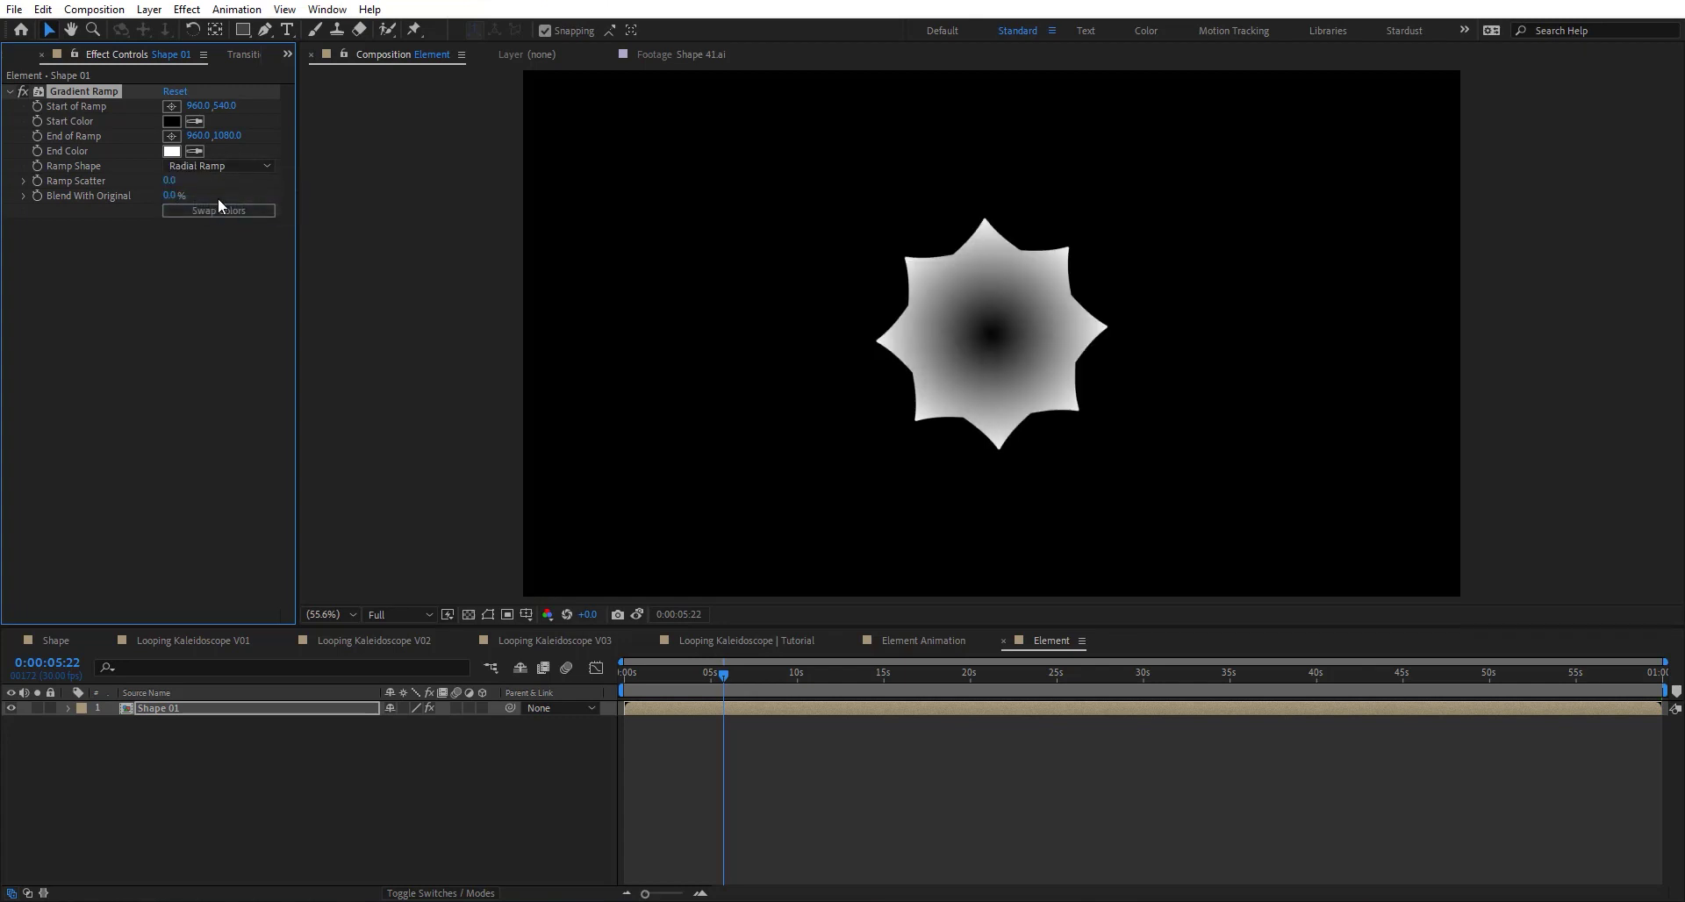
click(216, 213)
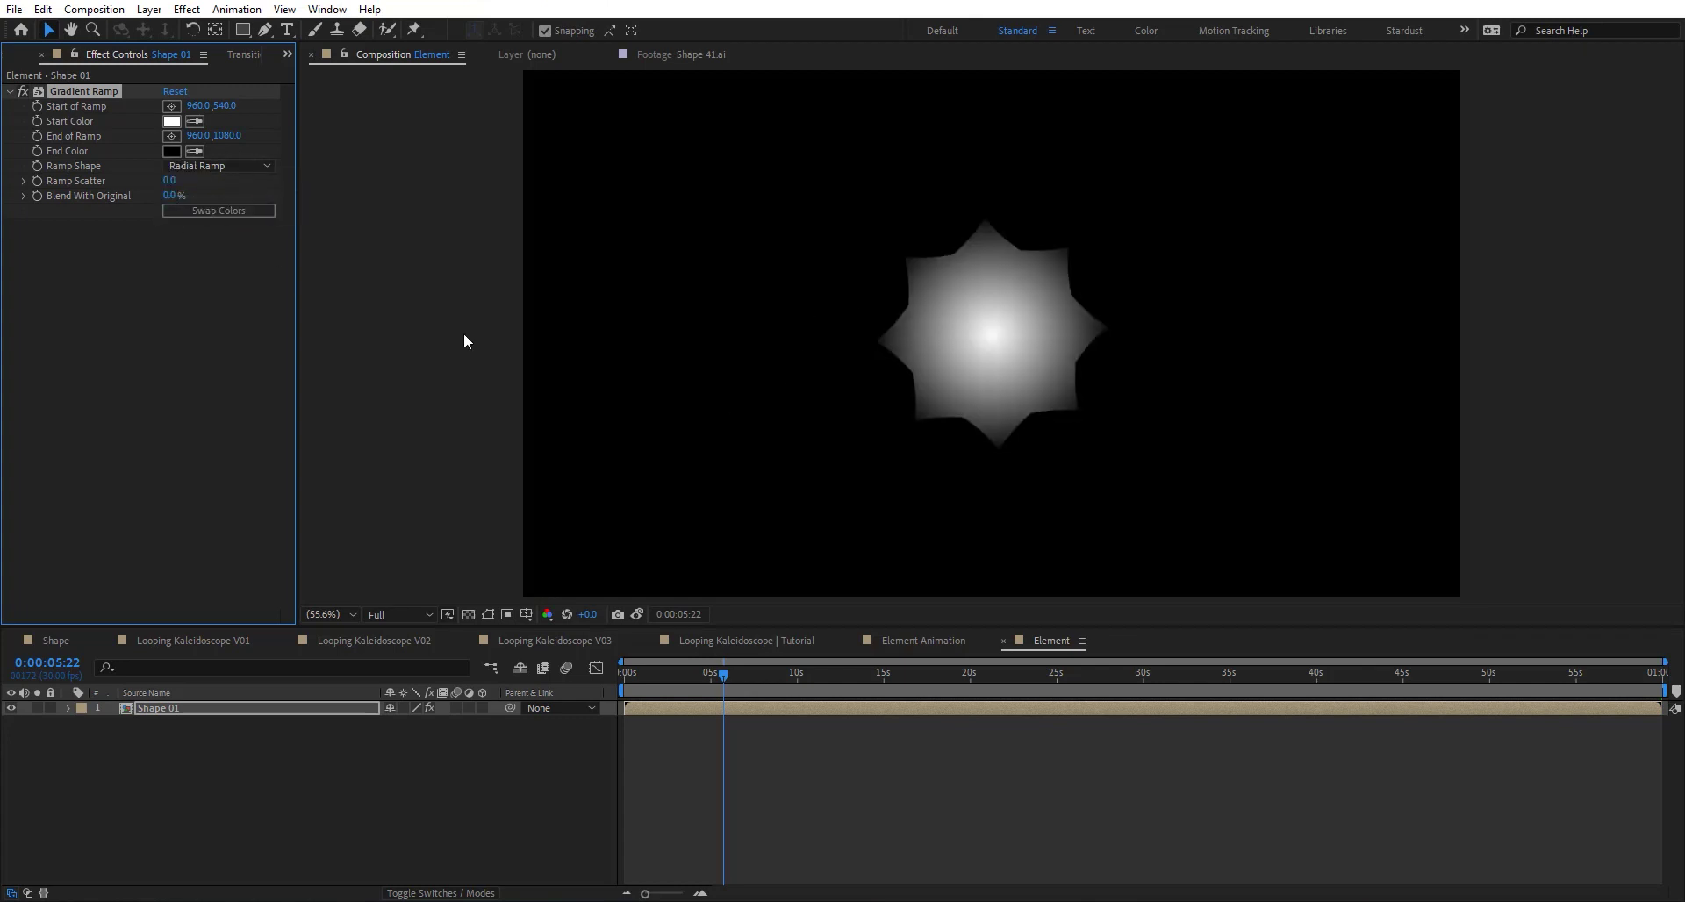
Add the CC Toner effect to the Shape 01 layer after the Gradient Ramp
key(ctrl+space)
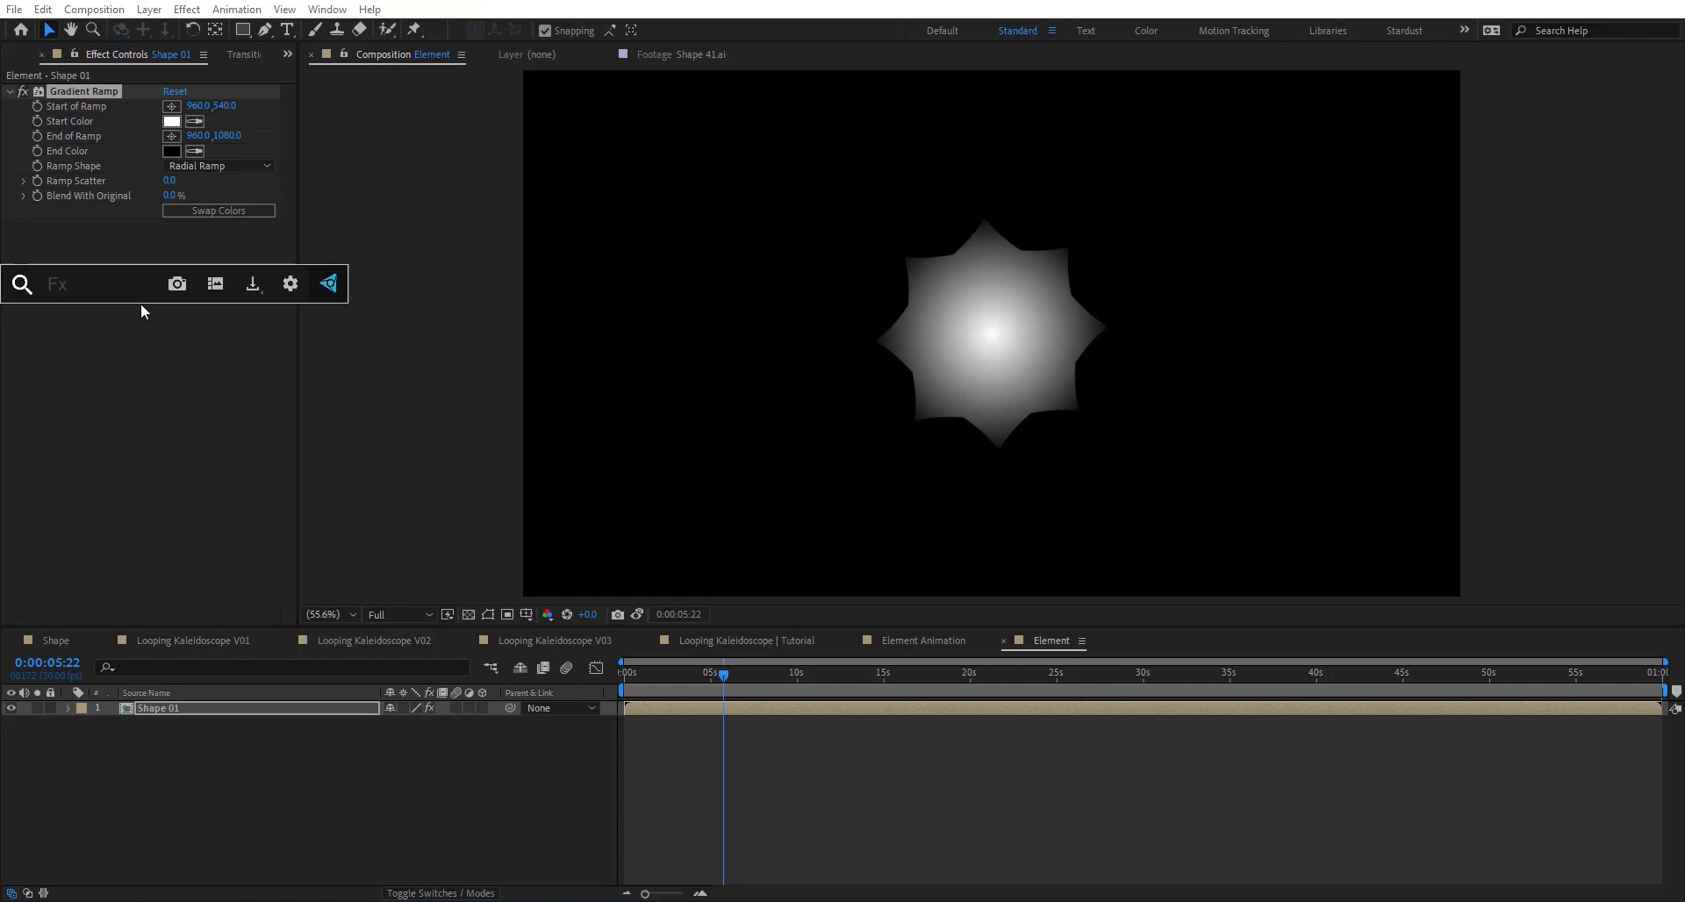
text(cc t)
key(Down)
key(Down)
key(Down)
key(Down)
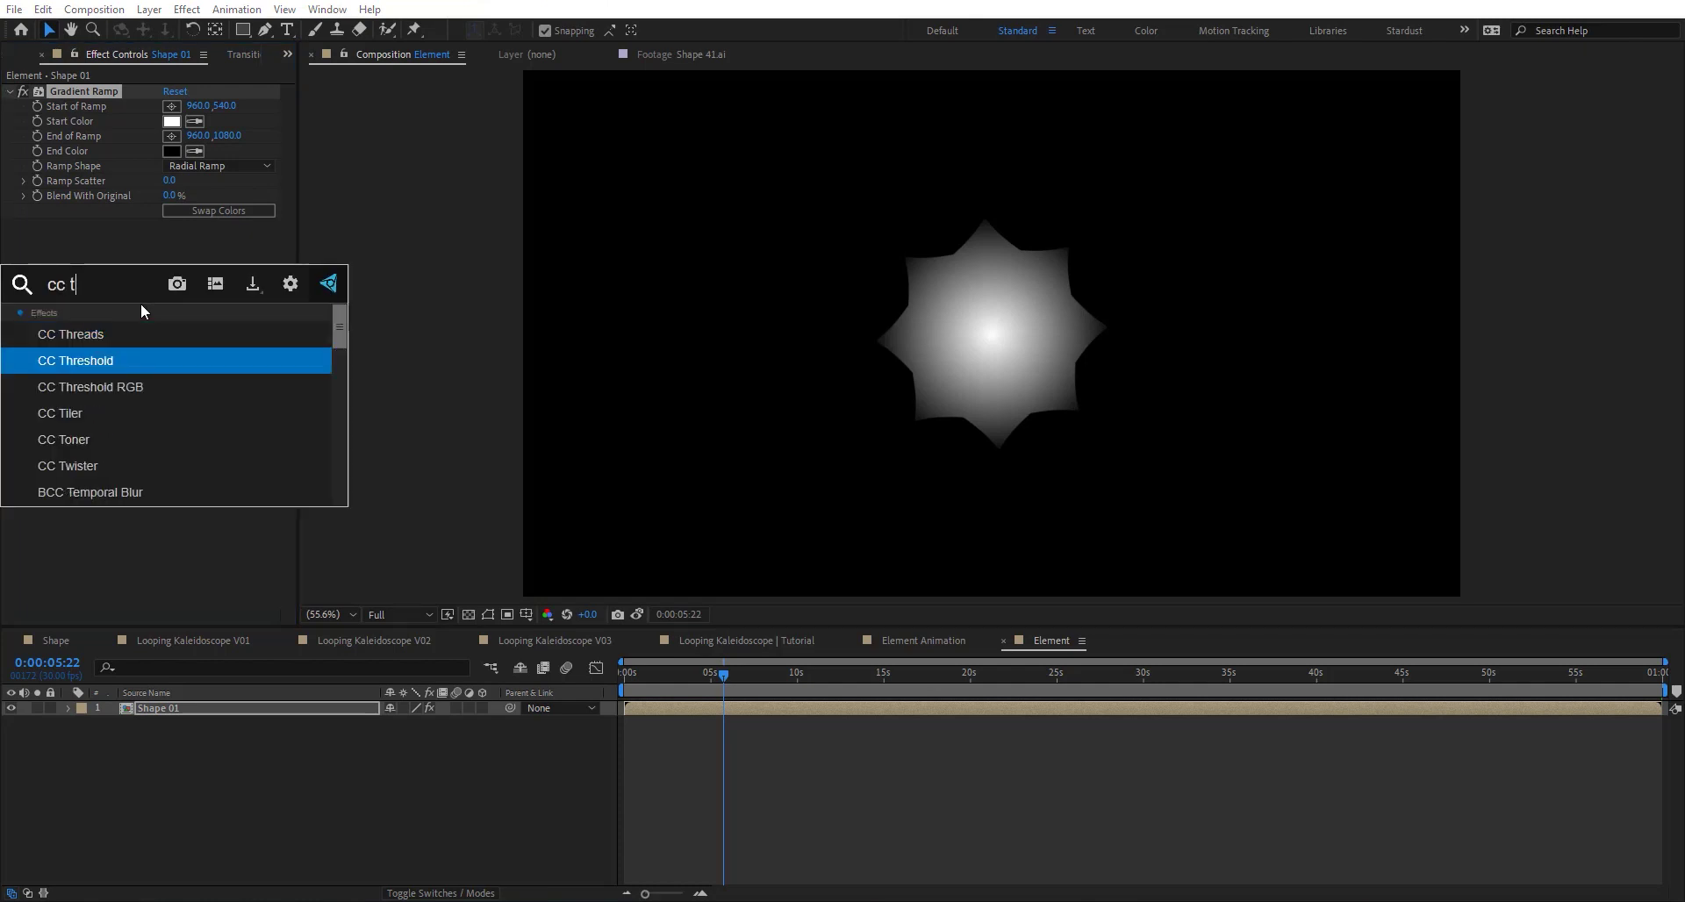
key(Return)
Add the CC Composite effect to the Shape 01 layer after CC Toner
key(ctrl+space)
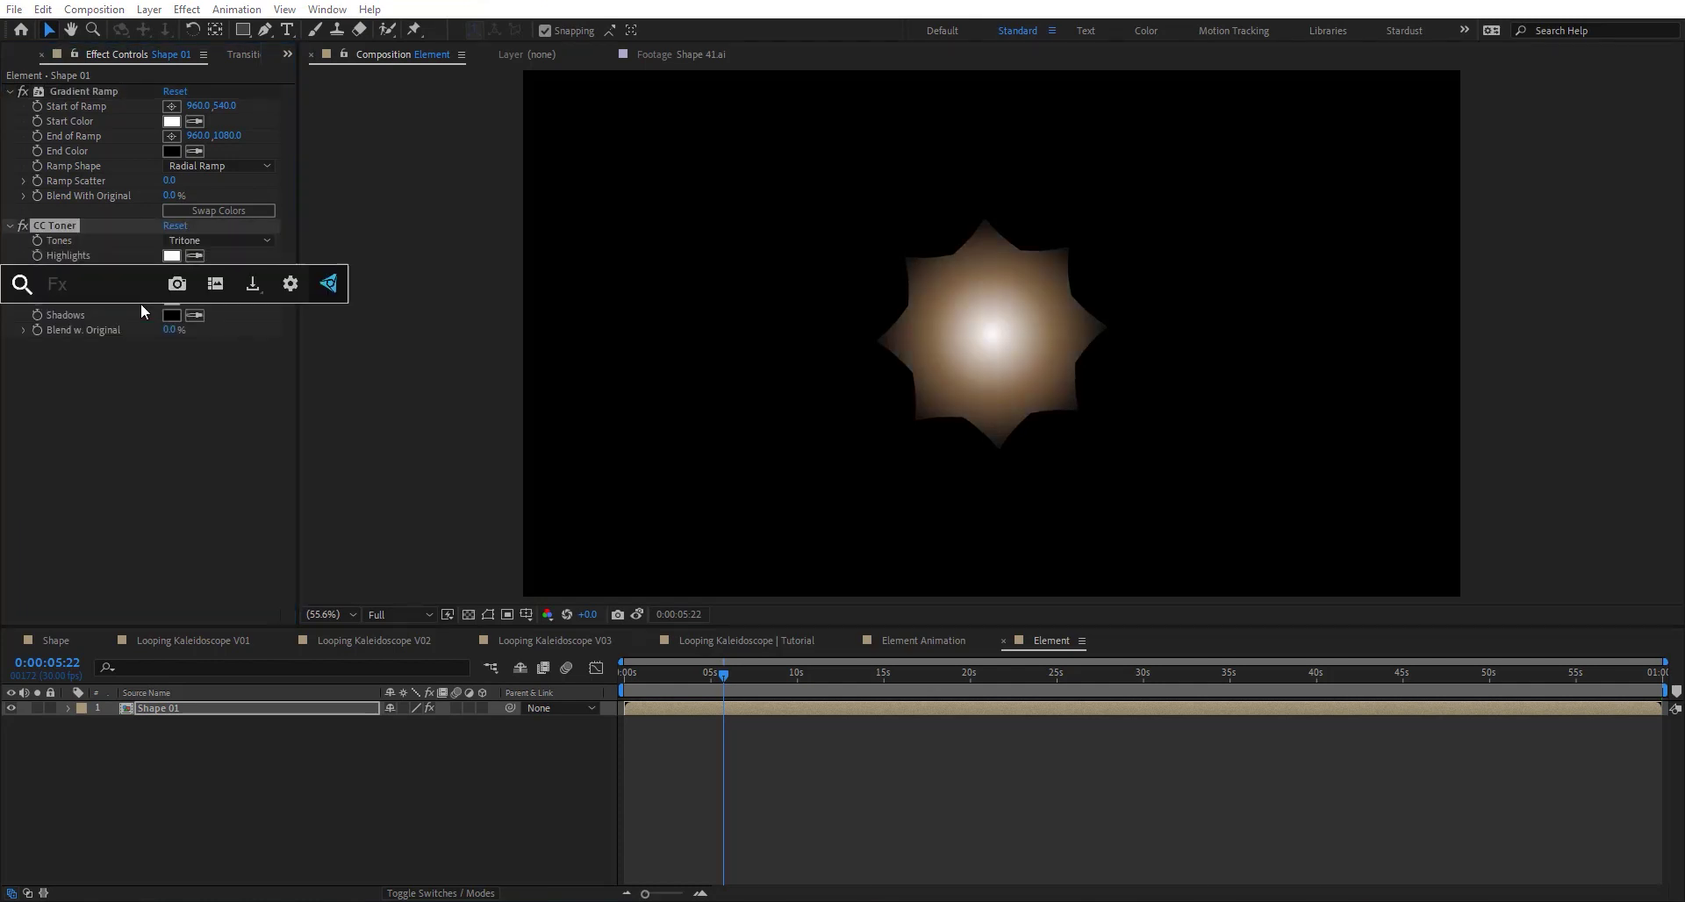
text(cc co)
key(Down)
key(Down)
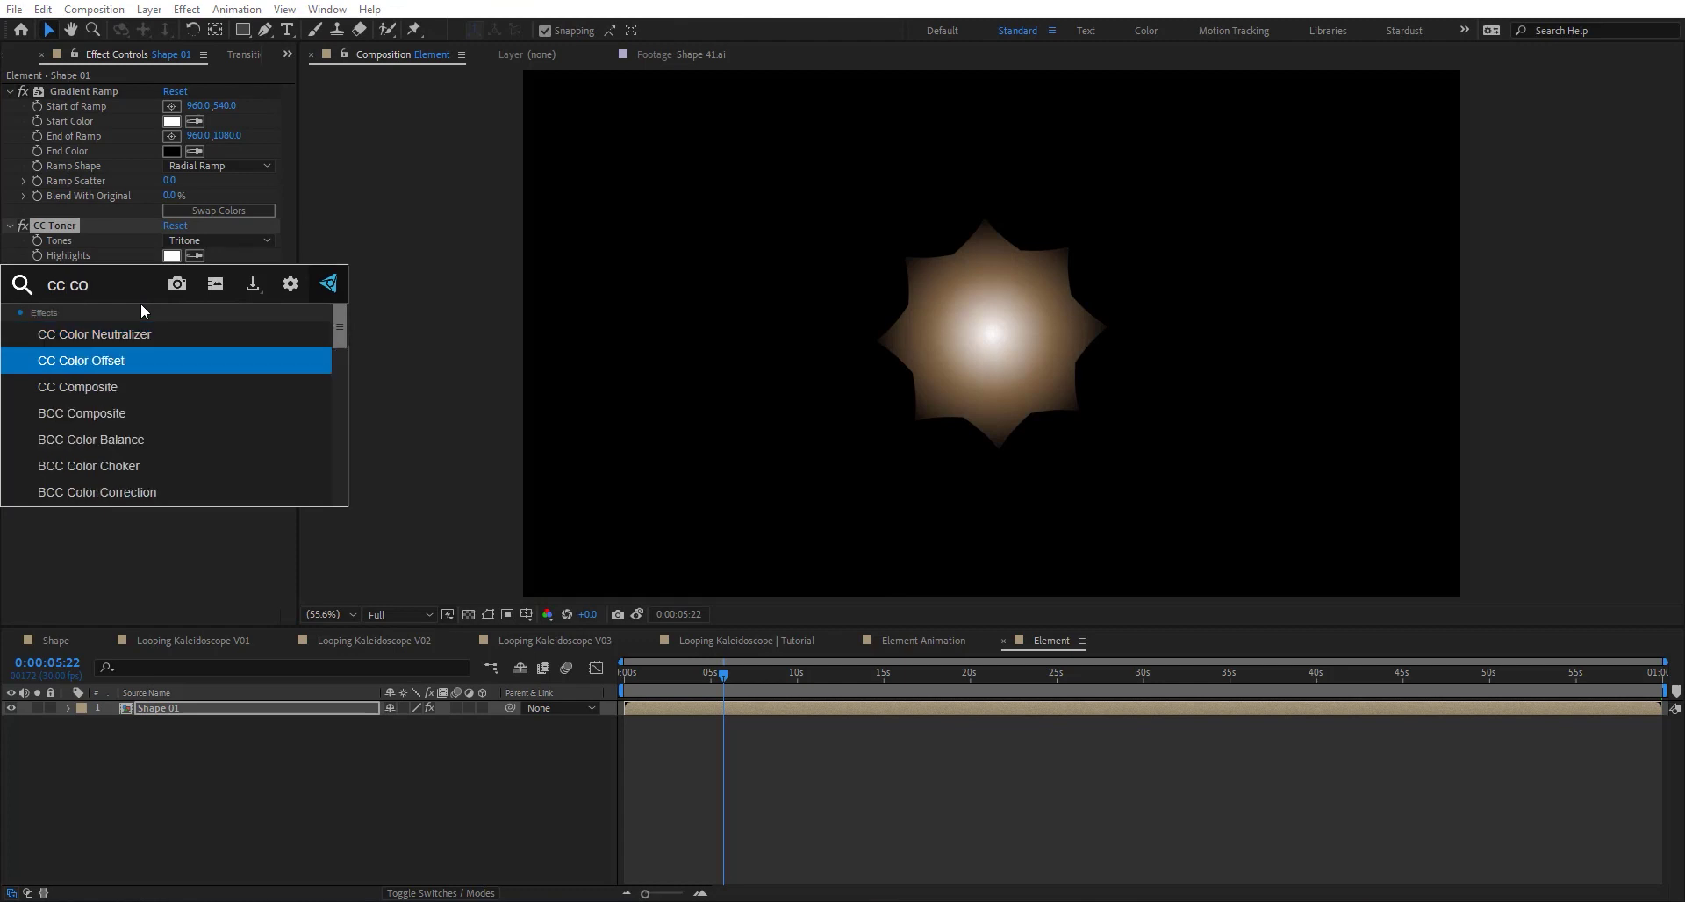
key(Return)
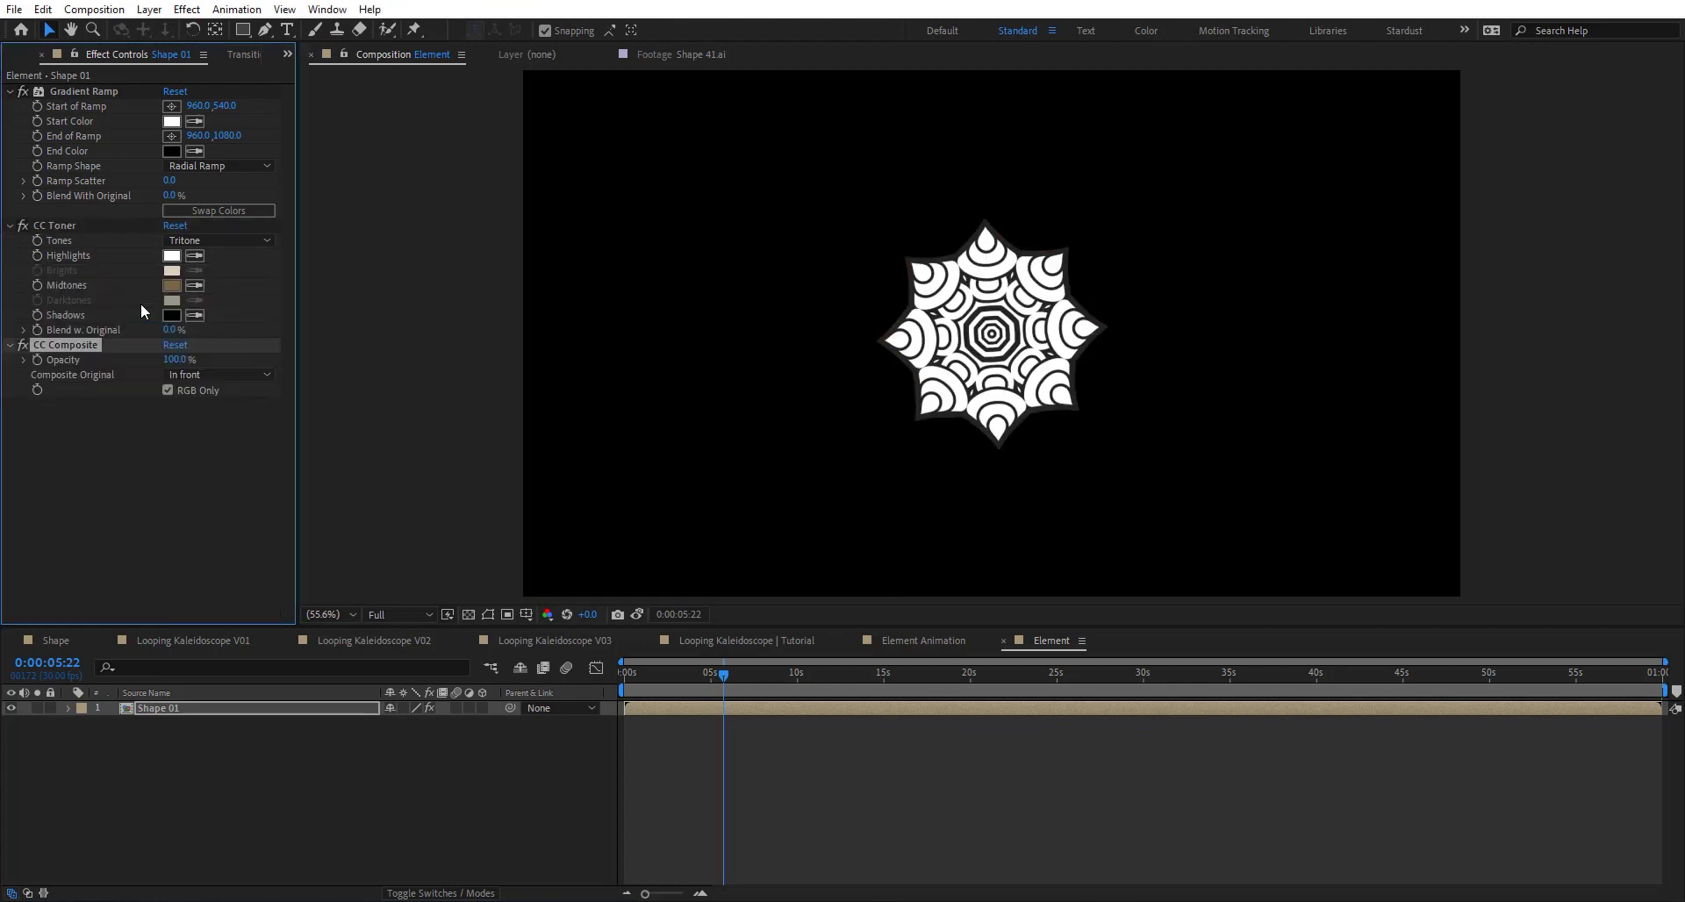
Set CC Composite's Composite Original mode to Add and preview the shape at 0:00:18:09
click(229, 381)
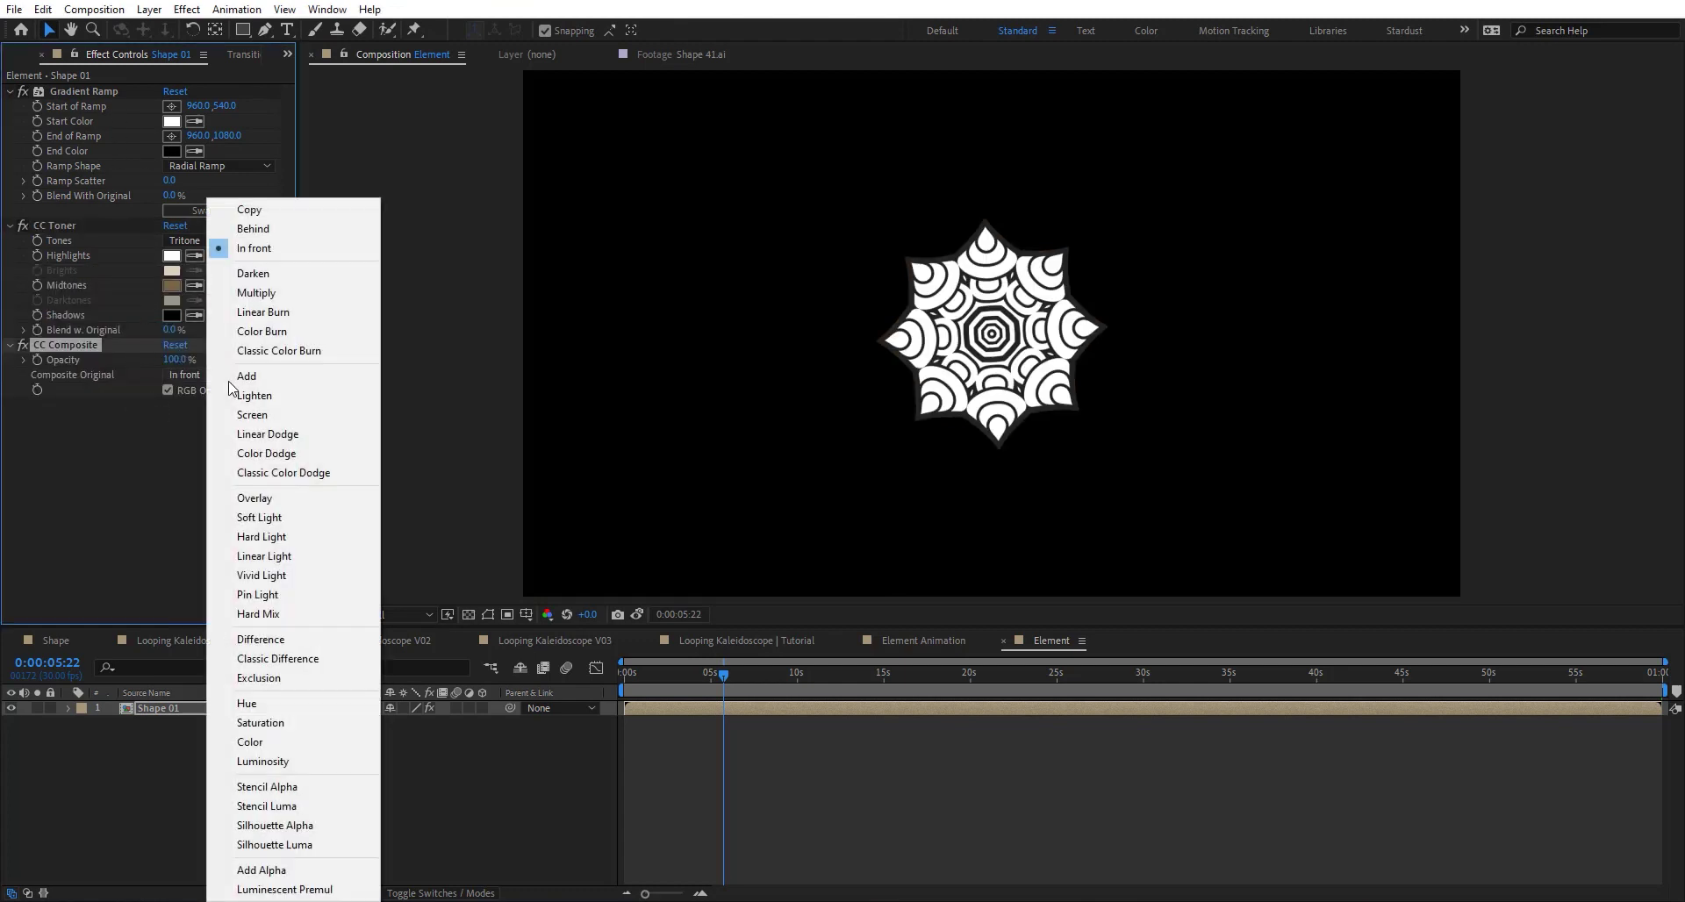
click(286, 386)
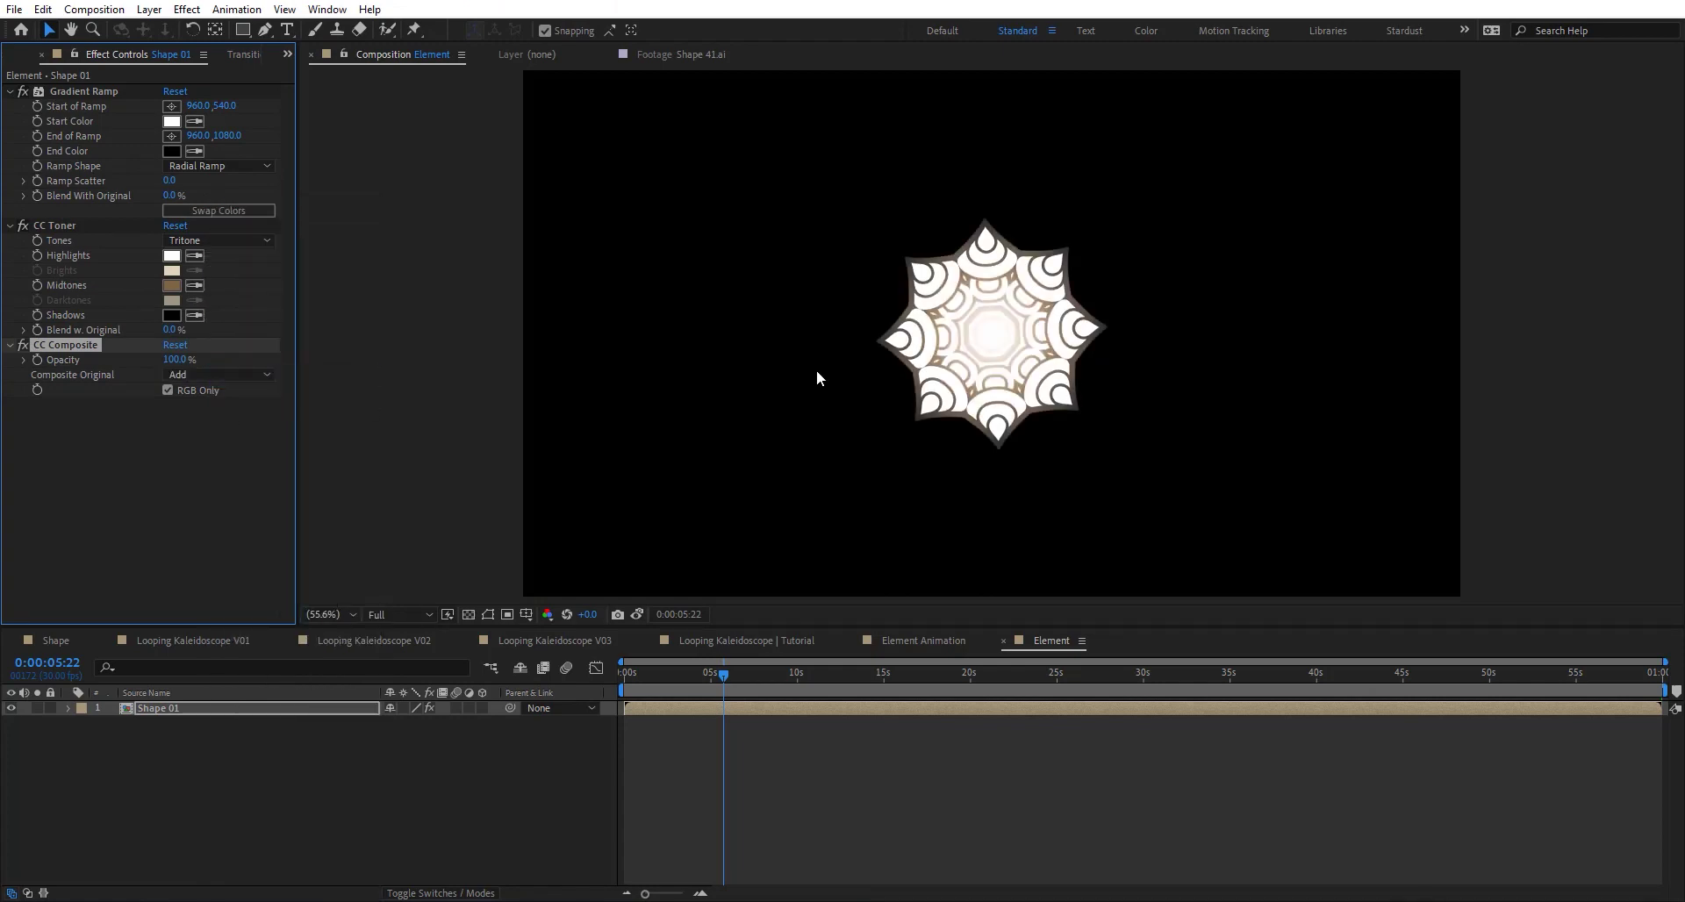
drag(866, 695, 937, 637)
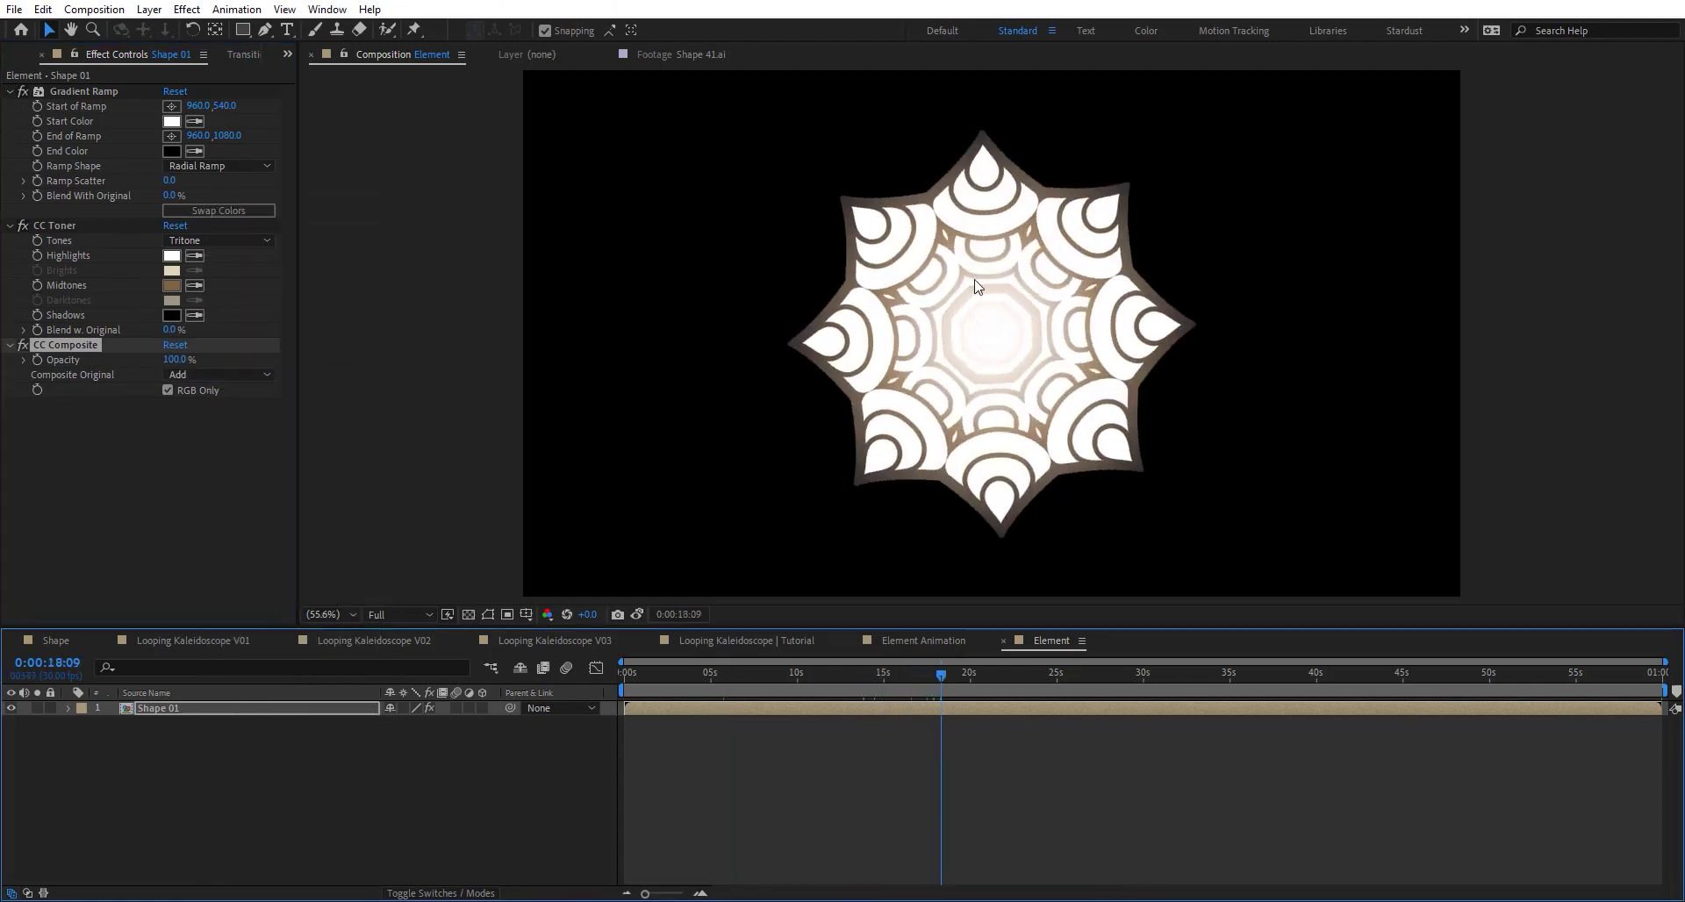
Take a snapshot of the Looping Kaleidoscope | Tutorial composition at 0:00:31:10
click(767, 645)
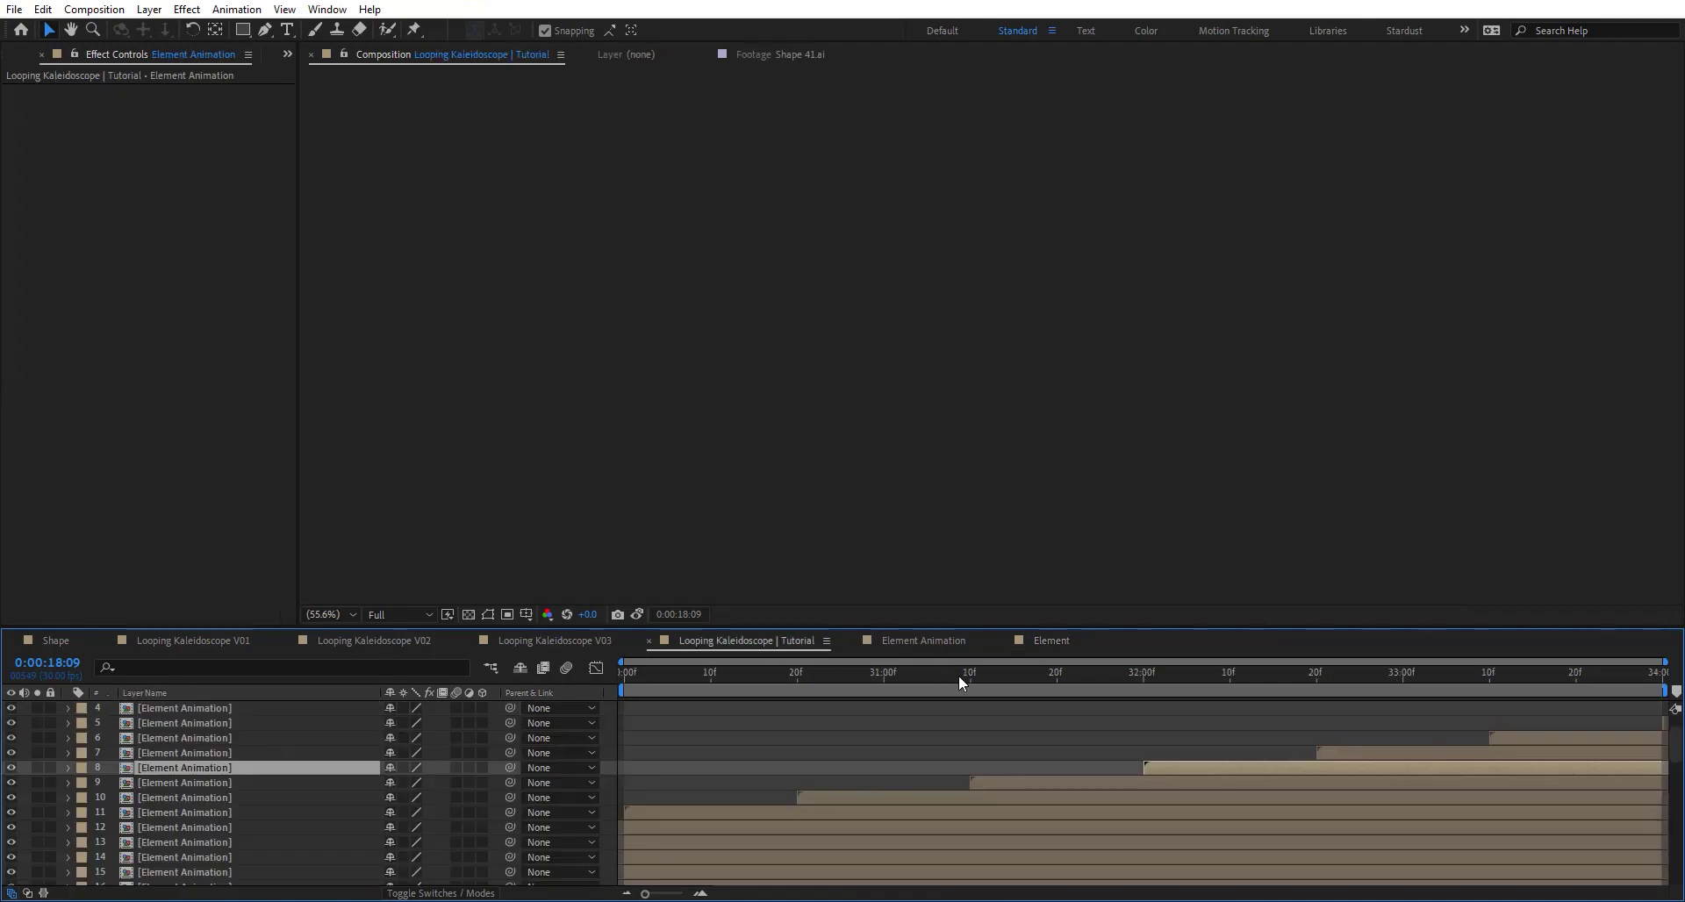
click(970, 677)
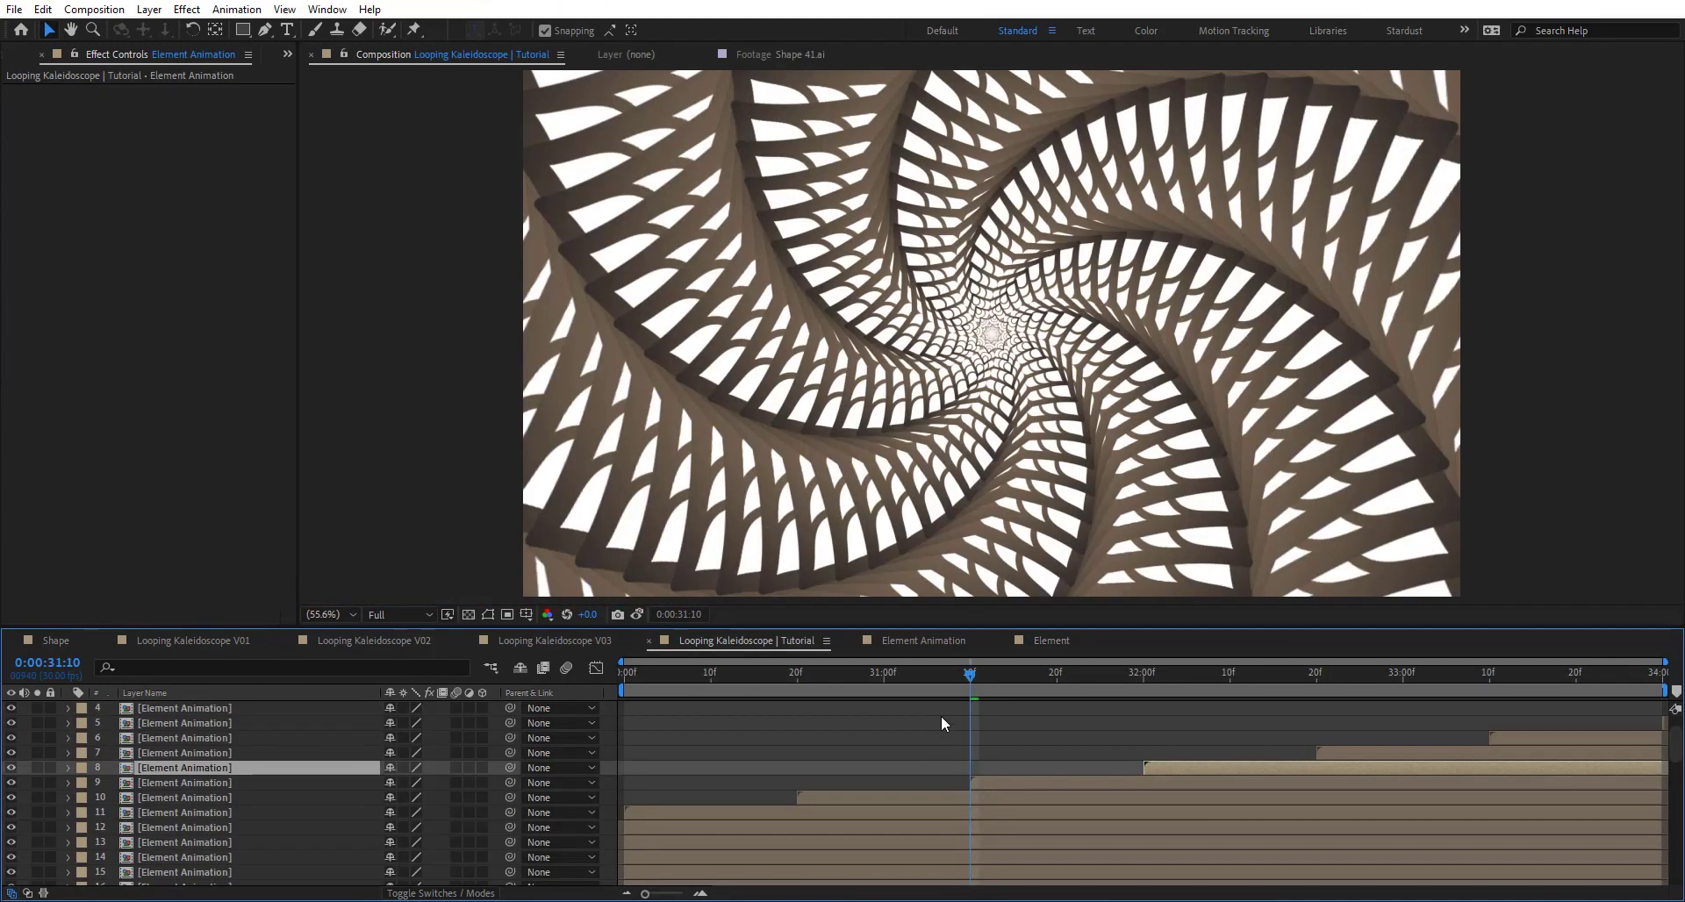
click(618, 616)
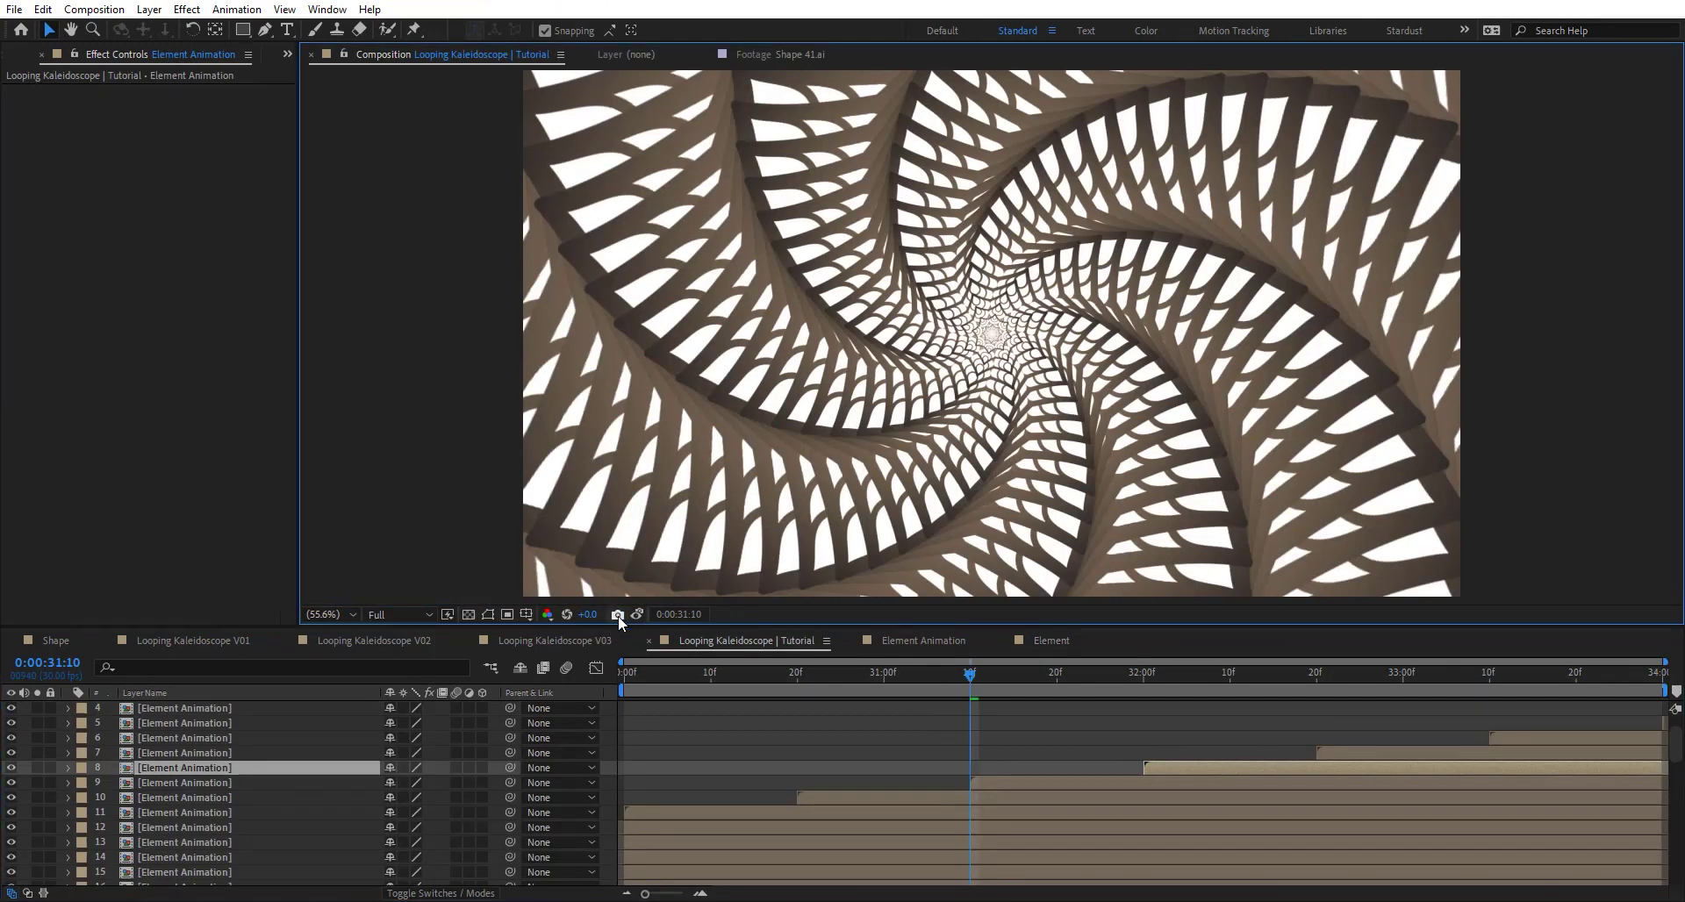
Disable the Gradient Ramp, CC Toner and CC Composite effects in Element and compare the Looping Kaleidoscope | Tutorial composition with the snapshot
click(1044, 643)
click(23, 91)
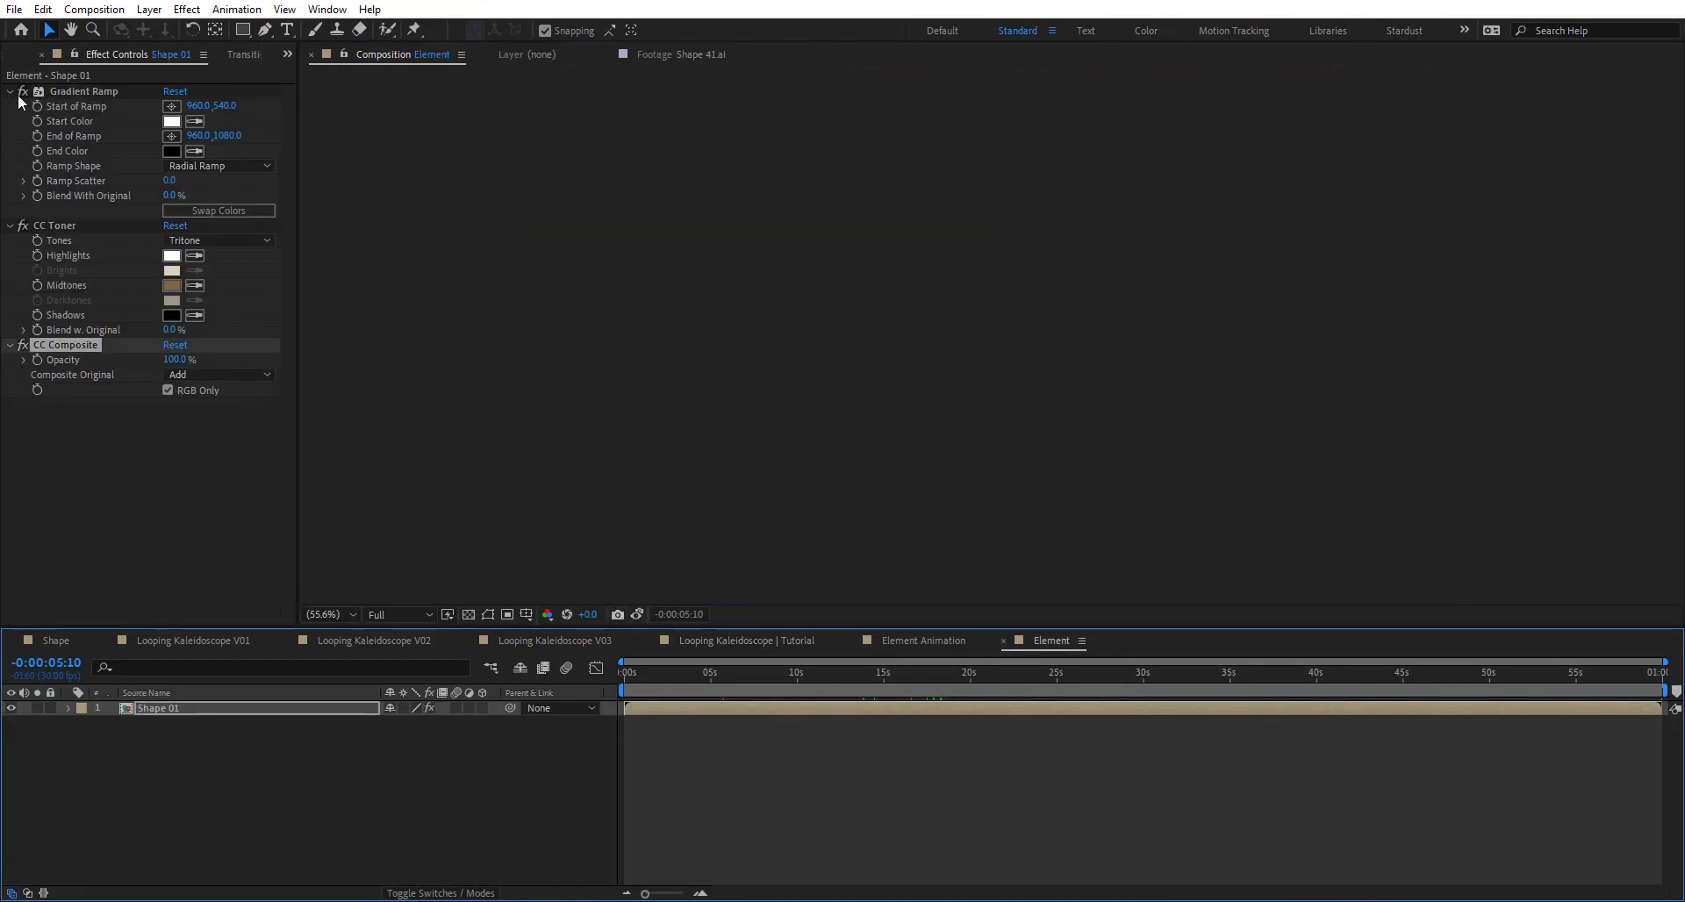
click(779, 640)
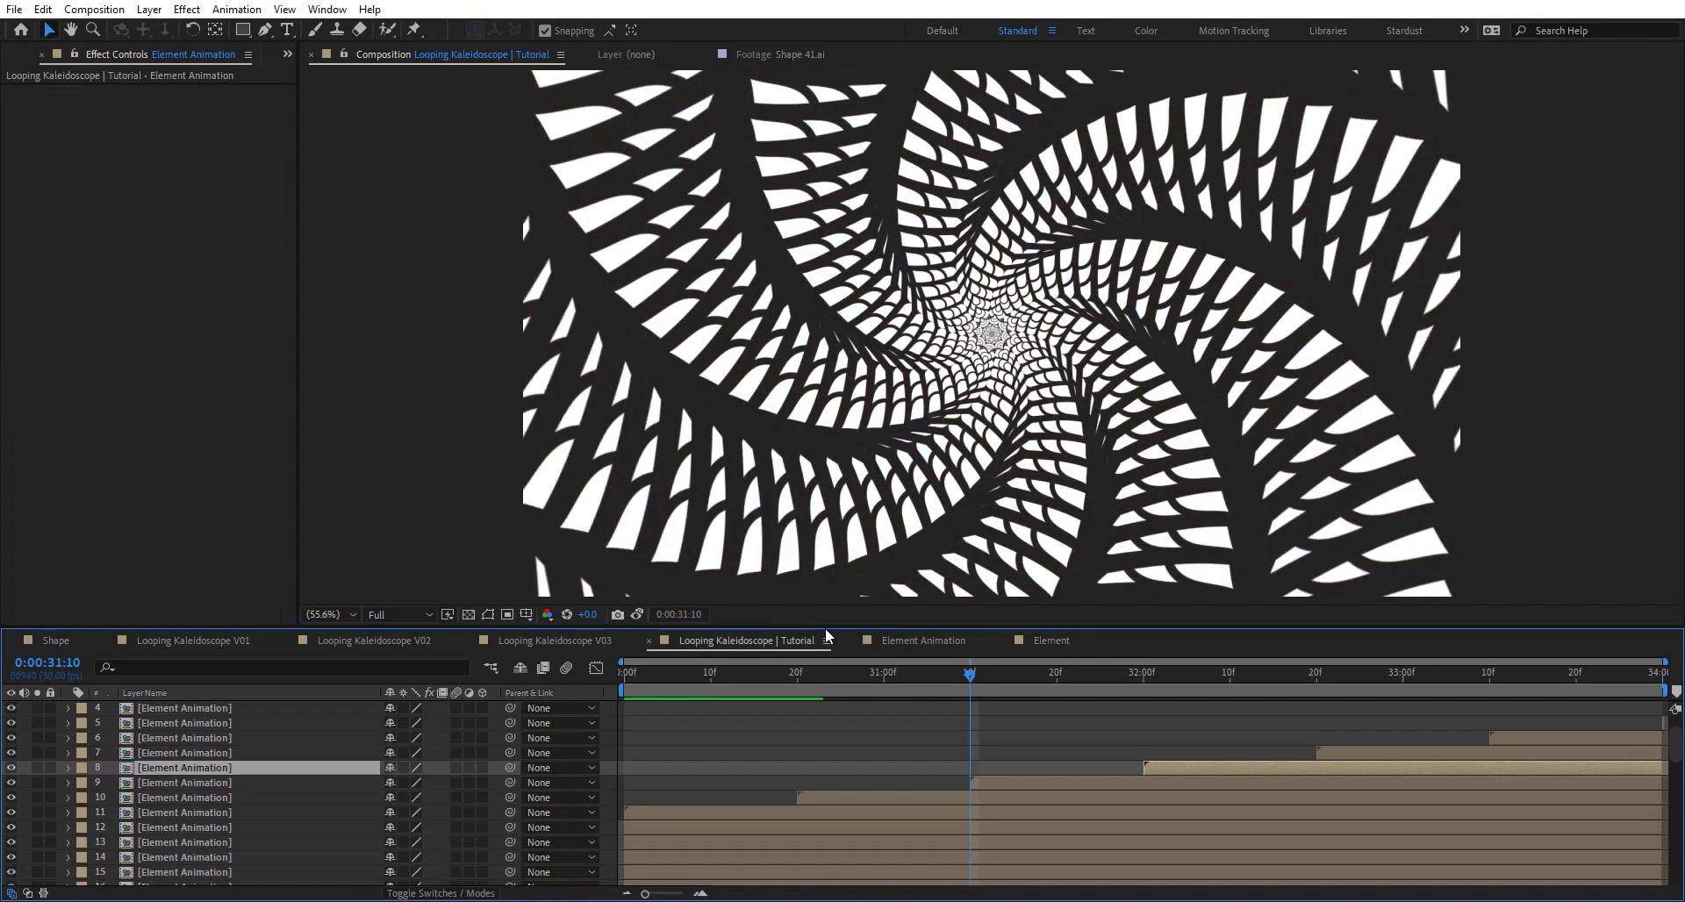
click(634, 621)
click(636, 622)
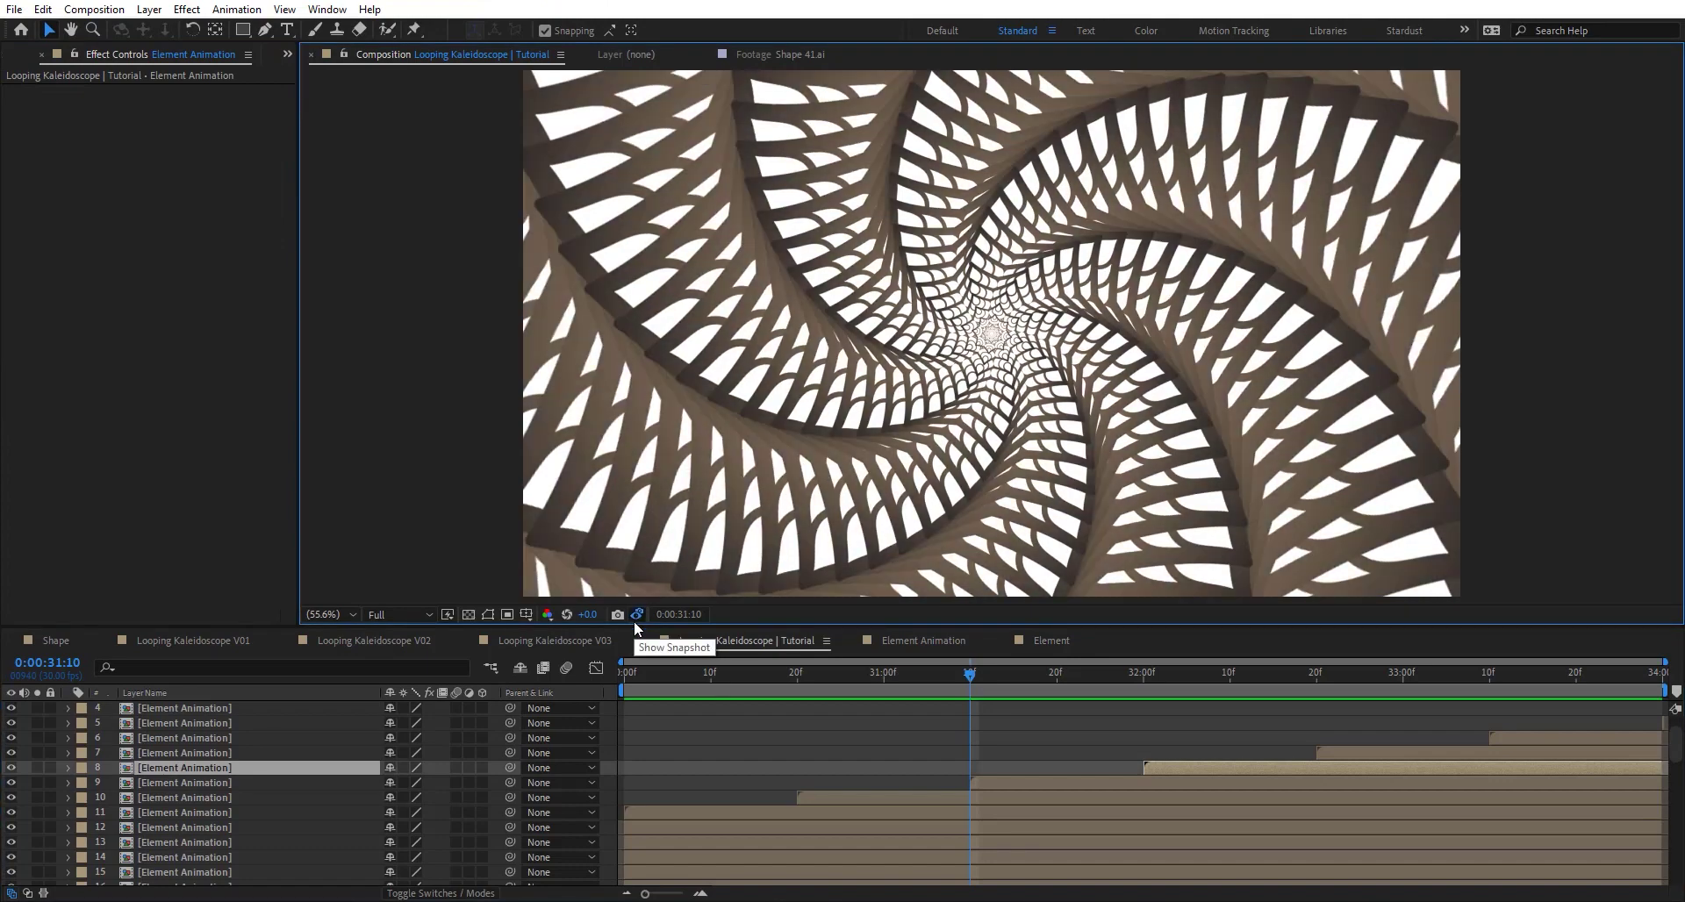
click(636, 622)
click(634, 619)
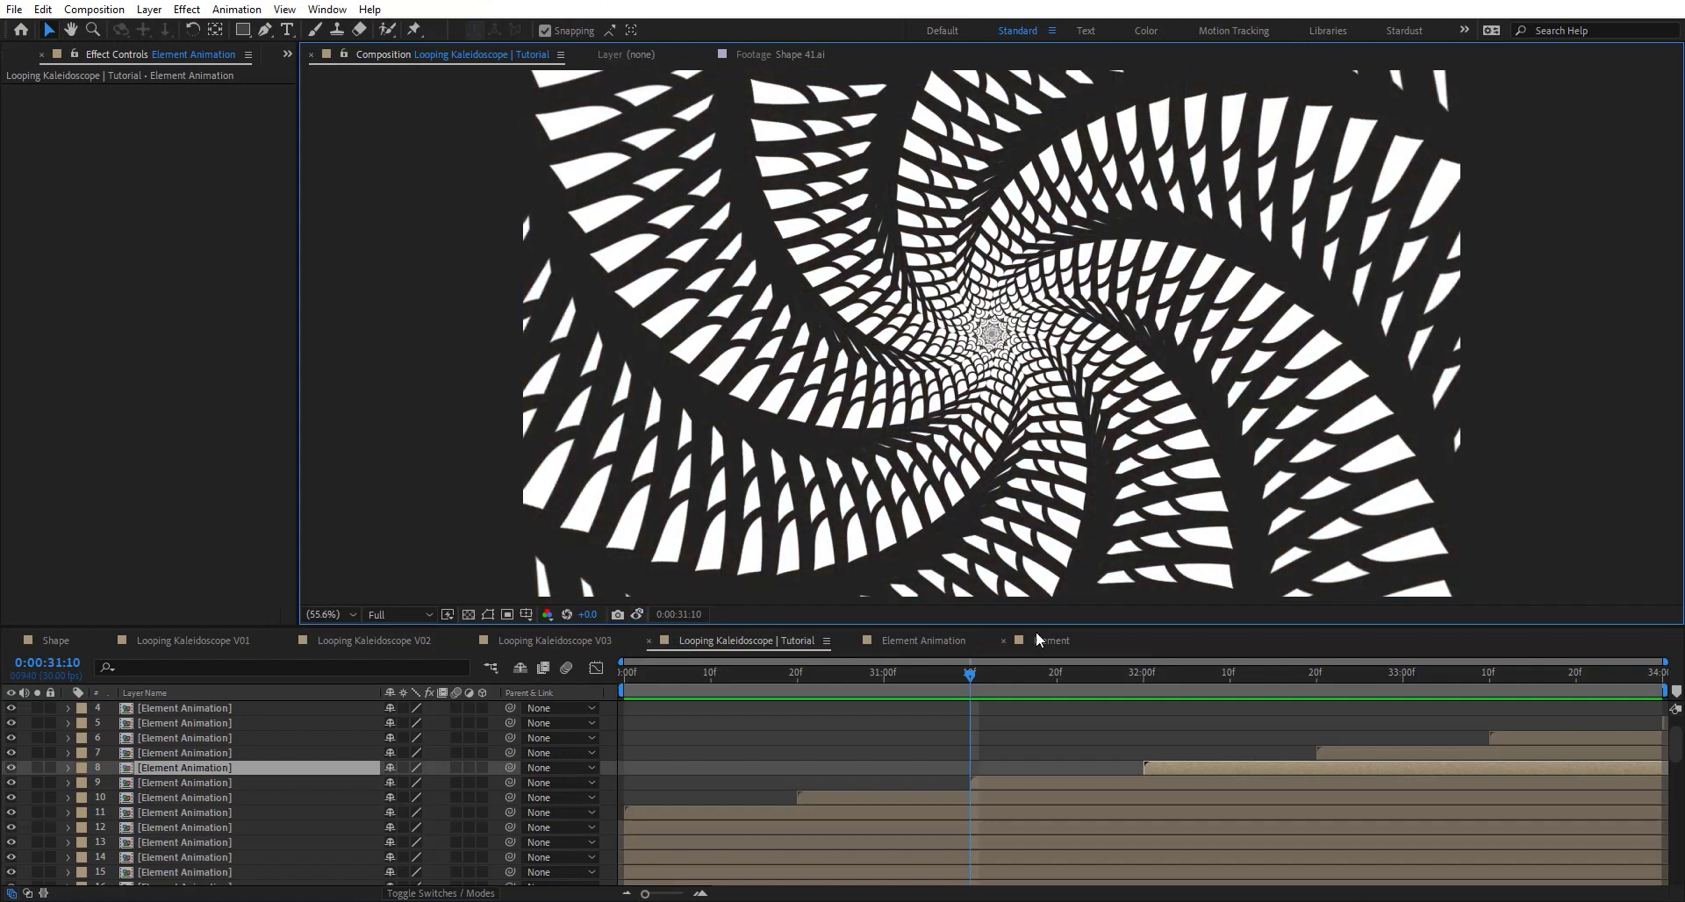
Re-enable Shape 01's three effects in Element and, at 0:00:15:23, set CC Composite's Composite Original mode to Stencil Luma
click(1053, 639)
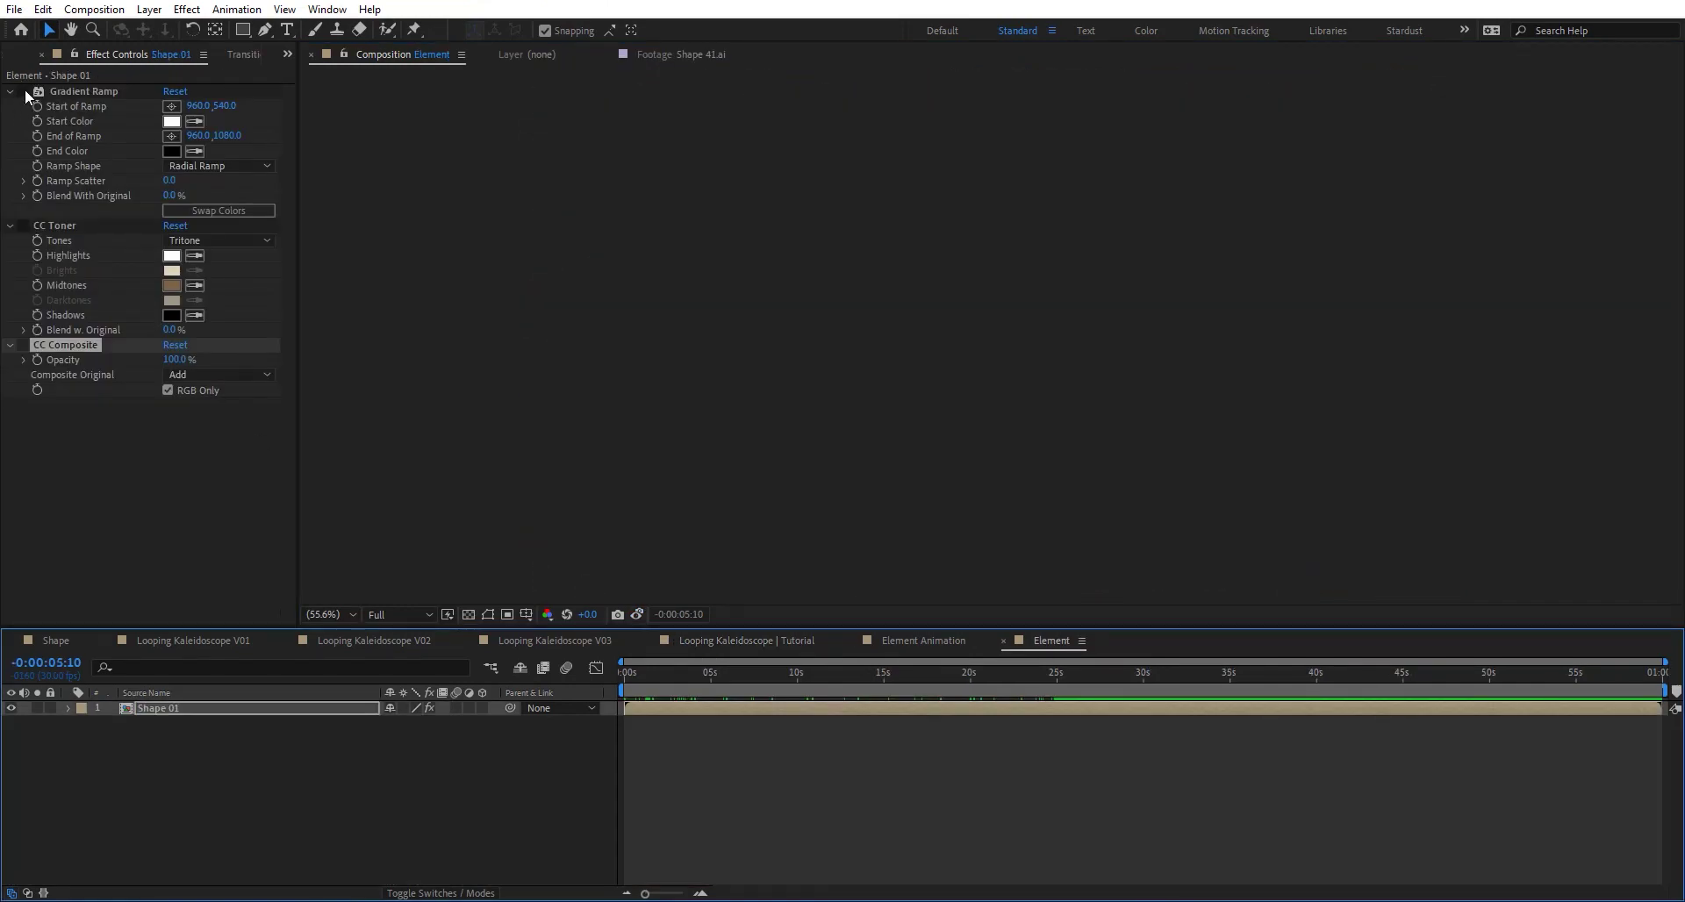
click(74, 486)
click(891, 672)
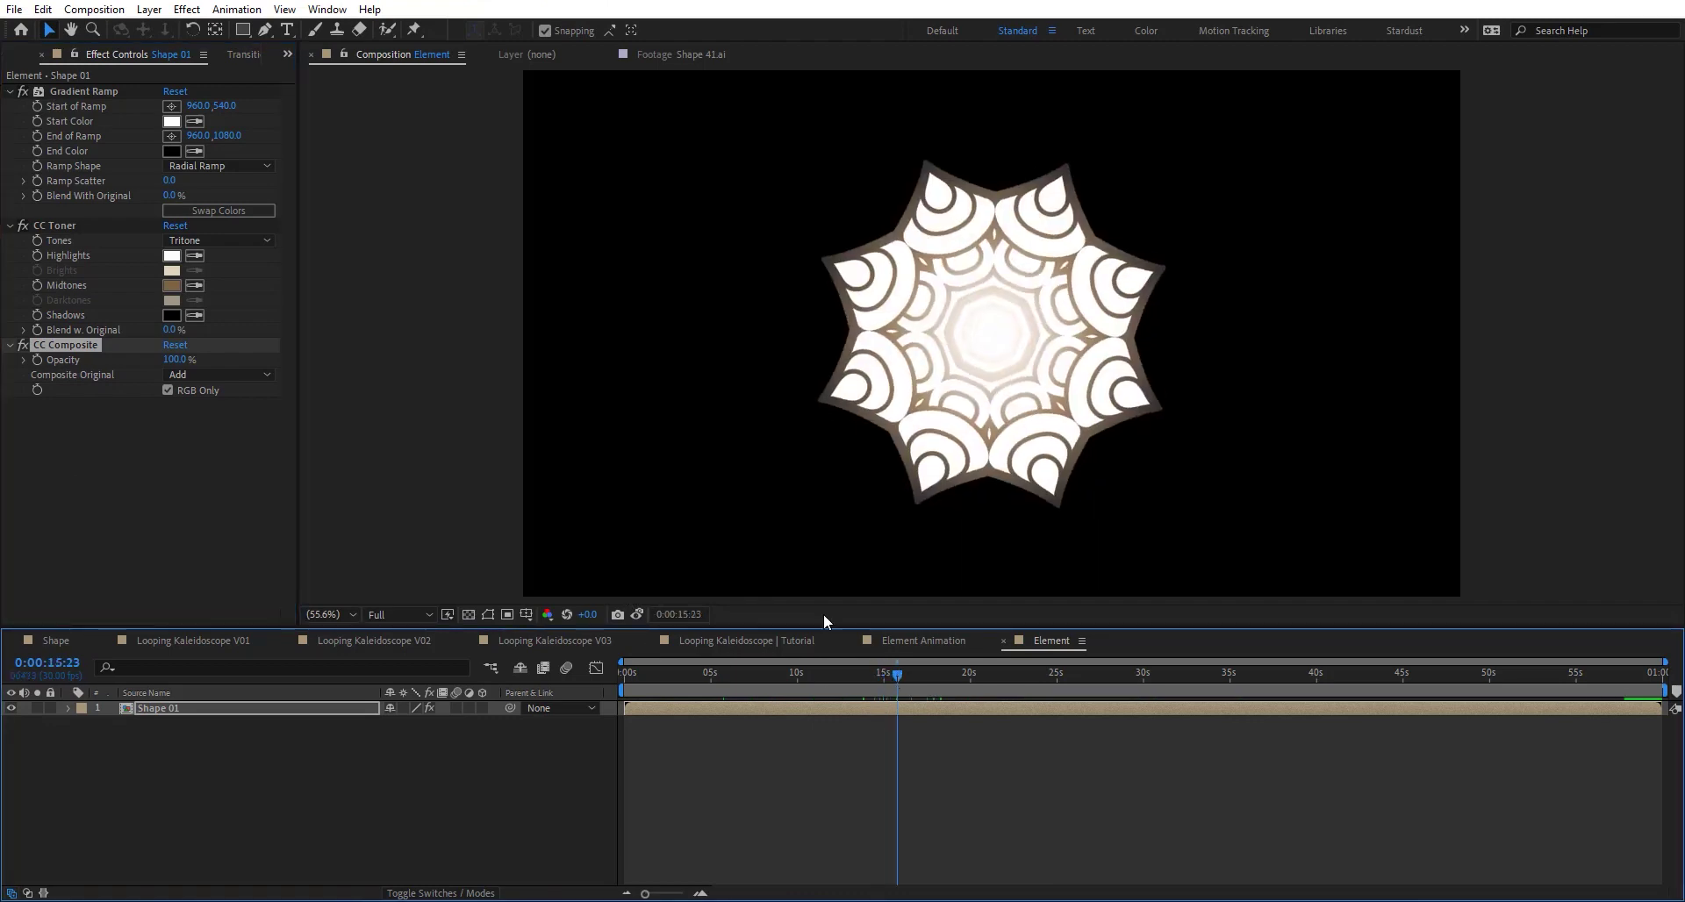
click(184, 375)
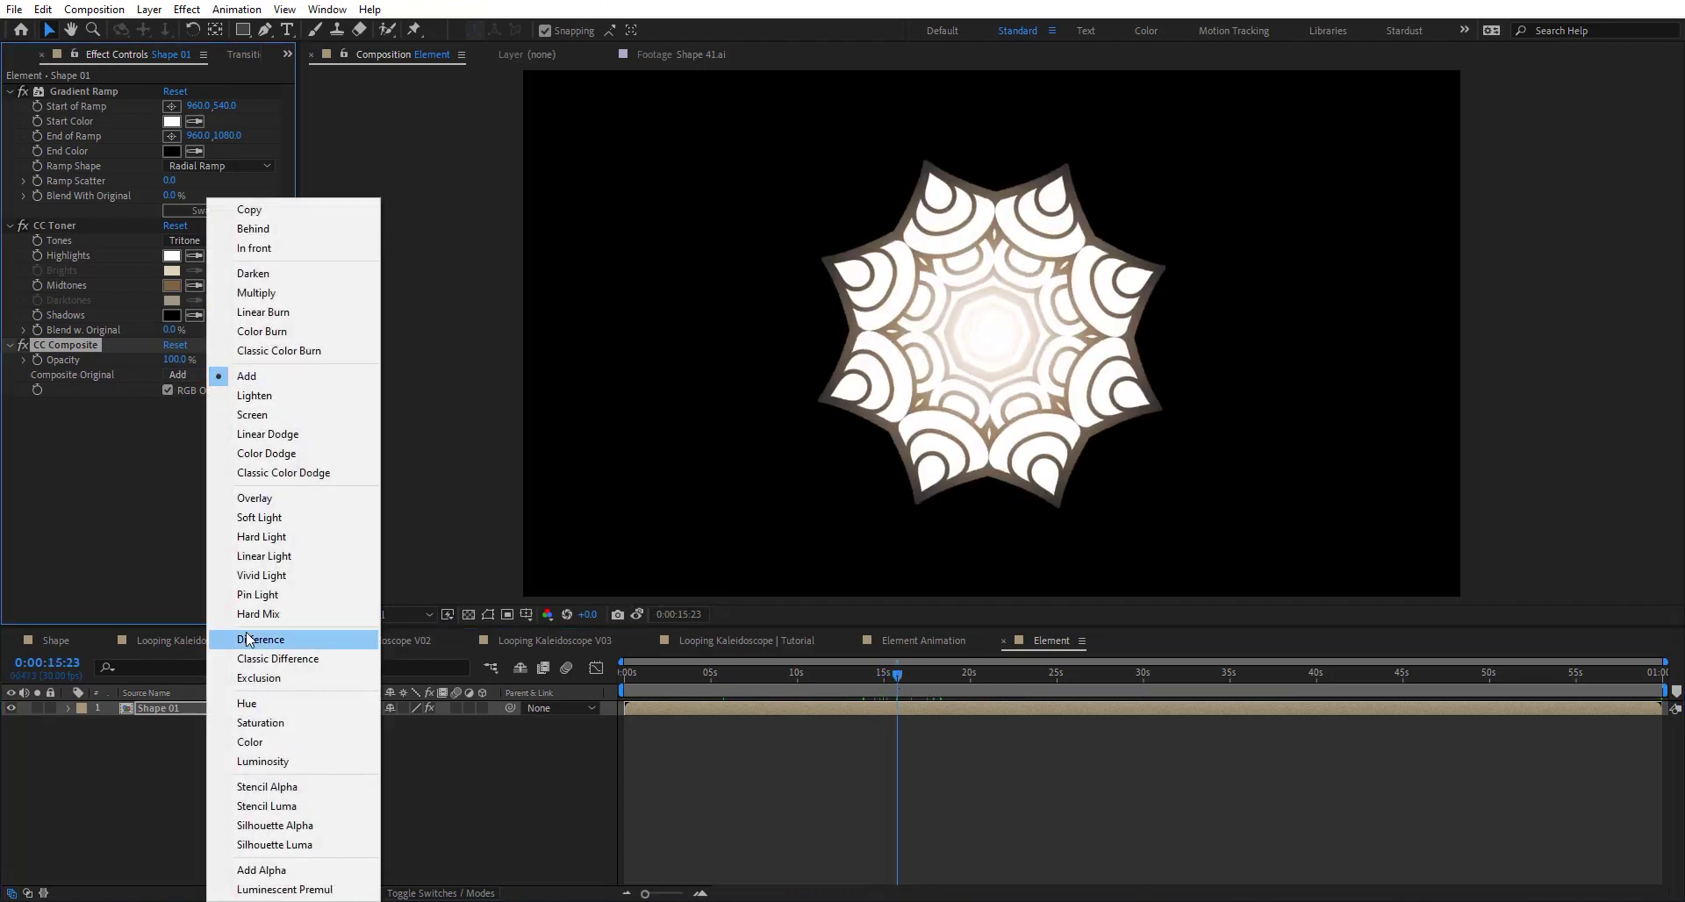
click(268, 807)
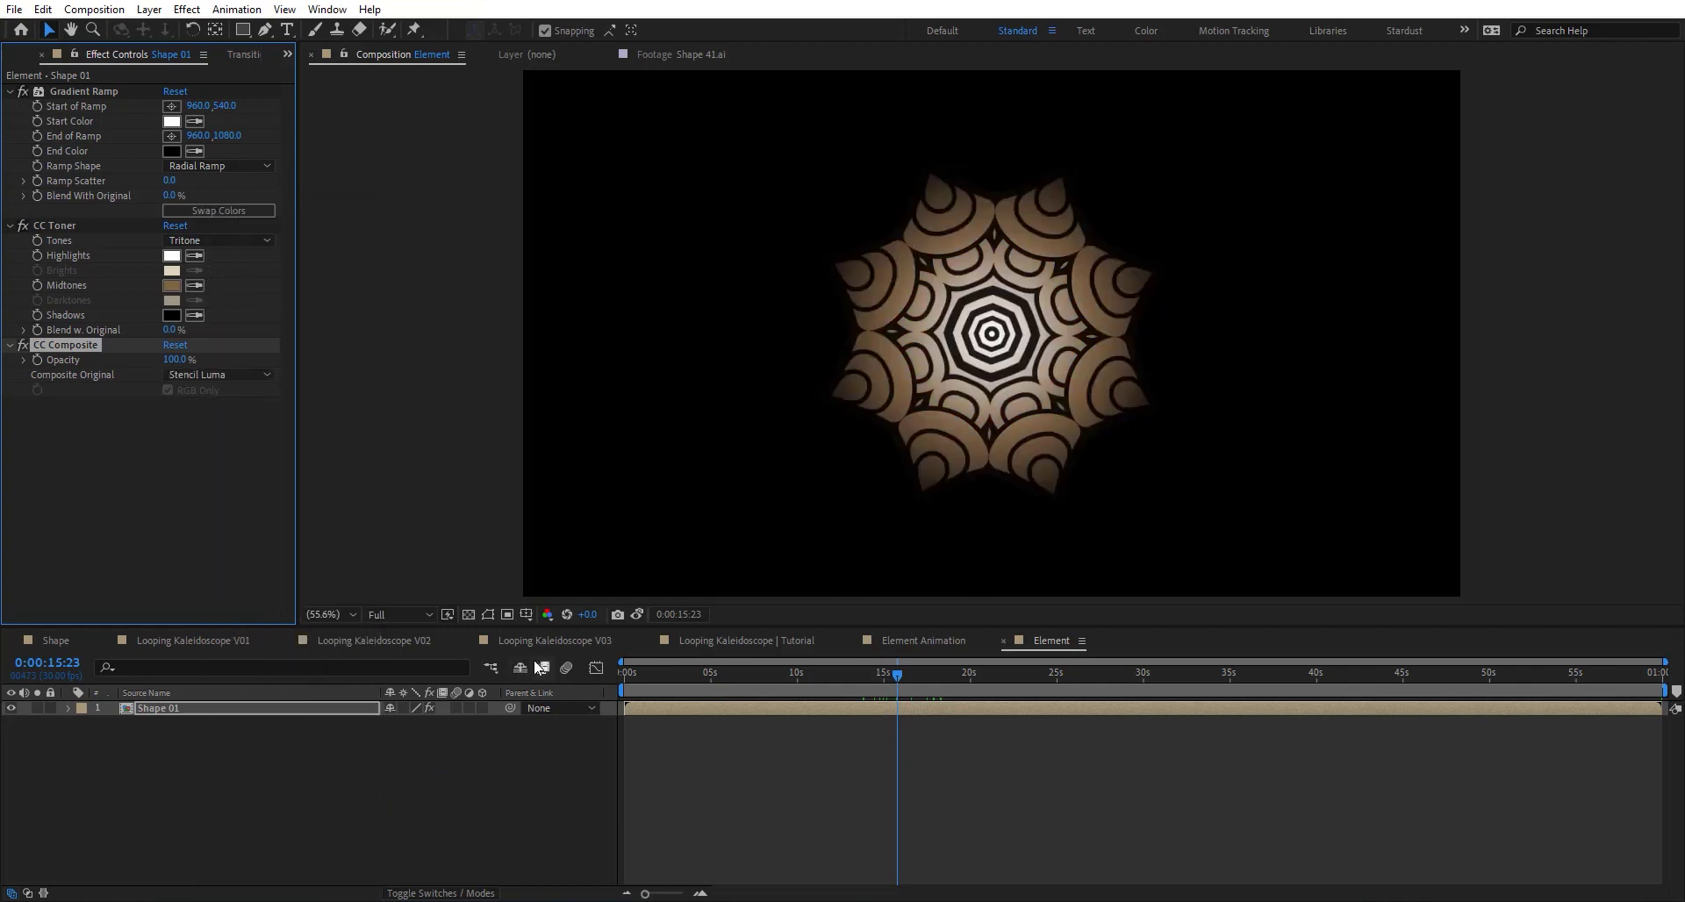
Inspect the Element shape at 100% over the transparency grid and take a new snapshot of the Looping Kaleidoscope | Tutorial composition
click(469, 615)
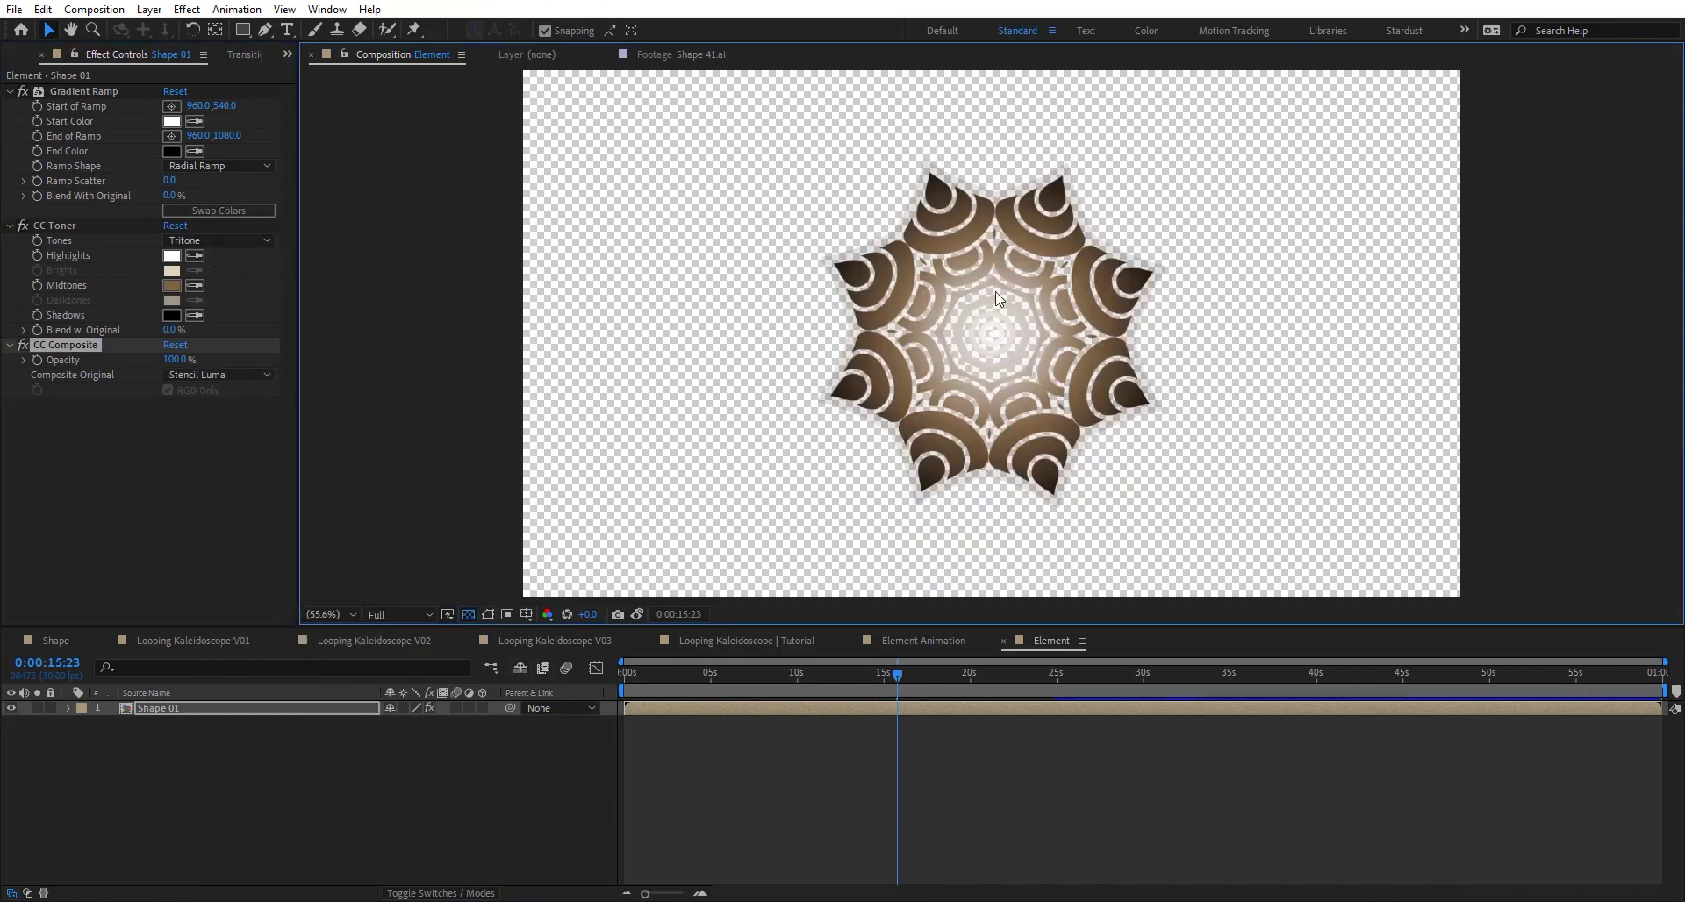
key(slash)
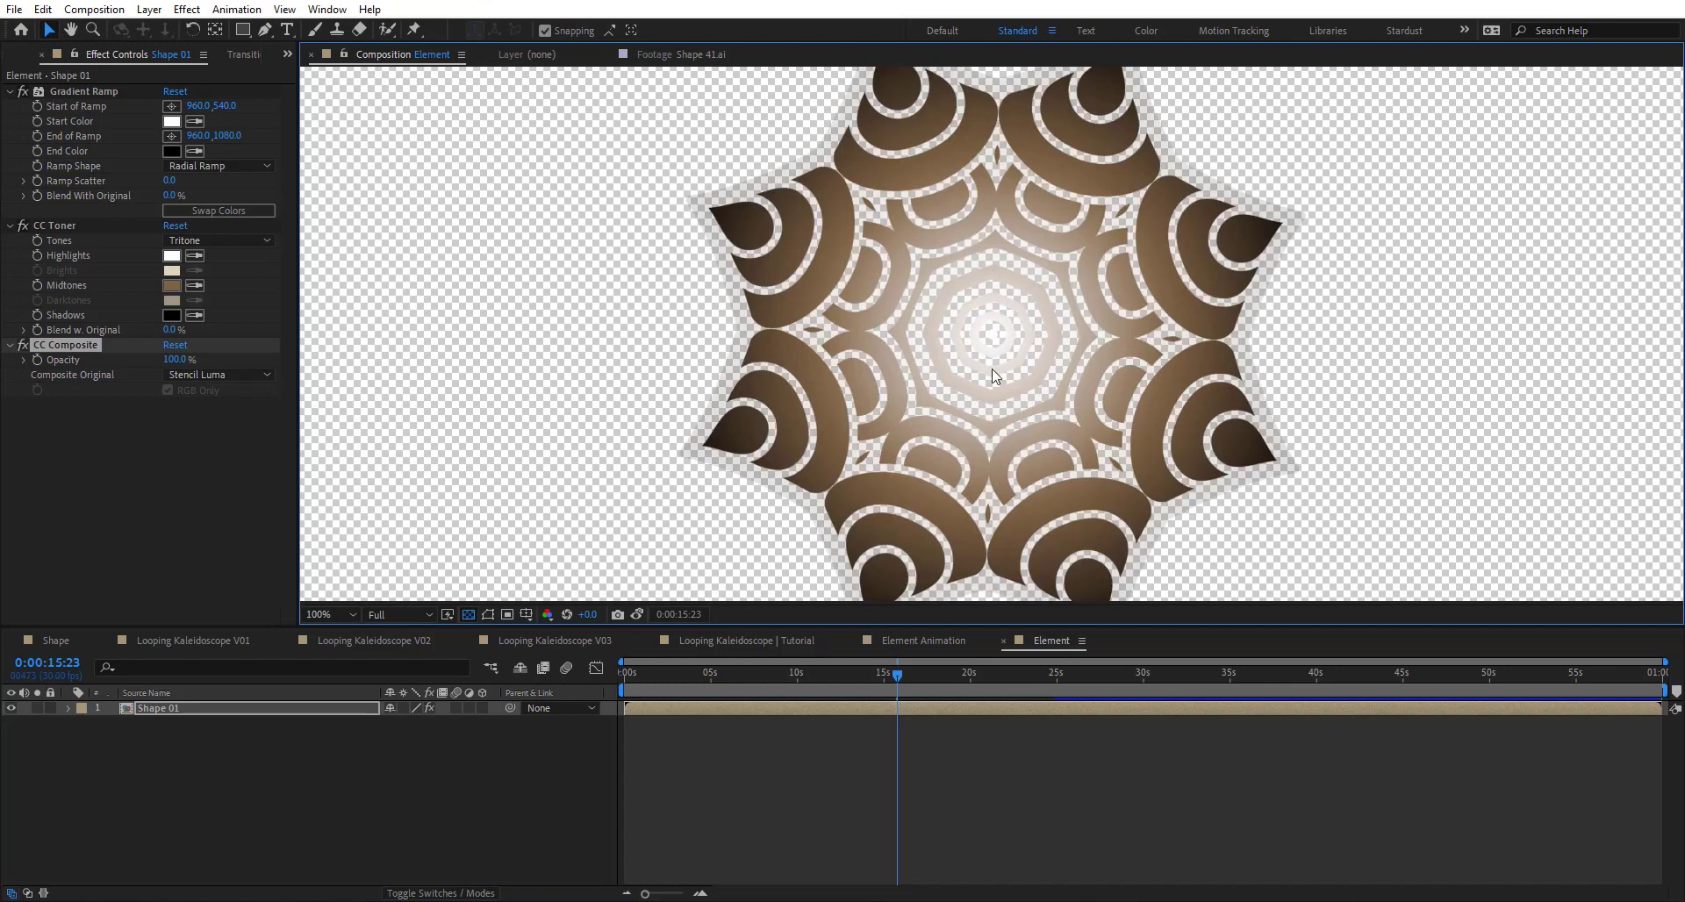
click(760, 647)
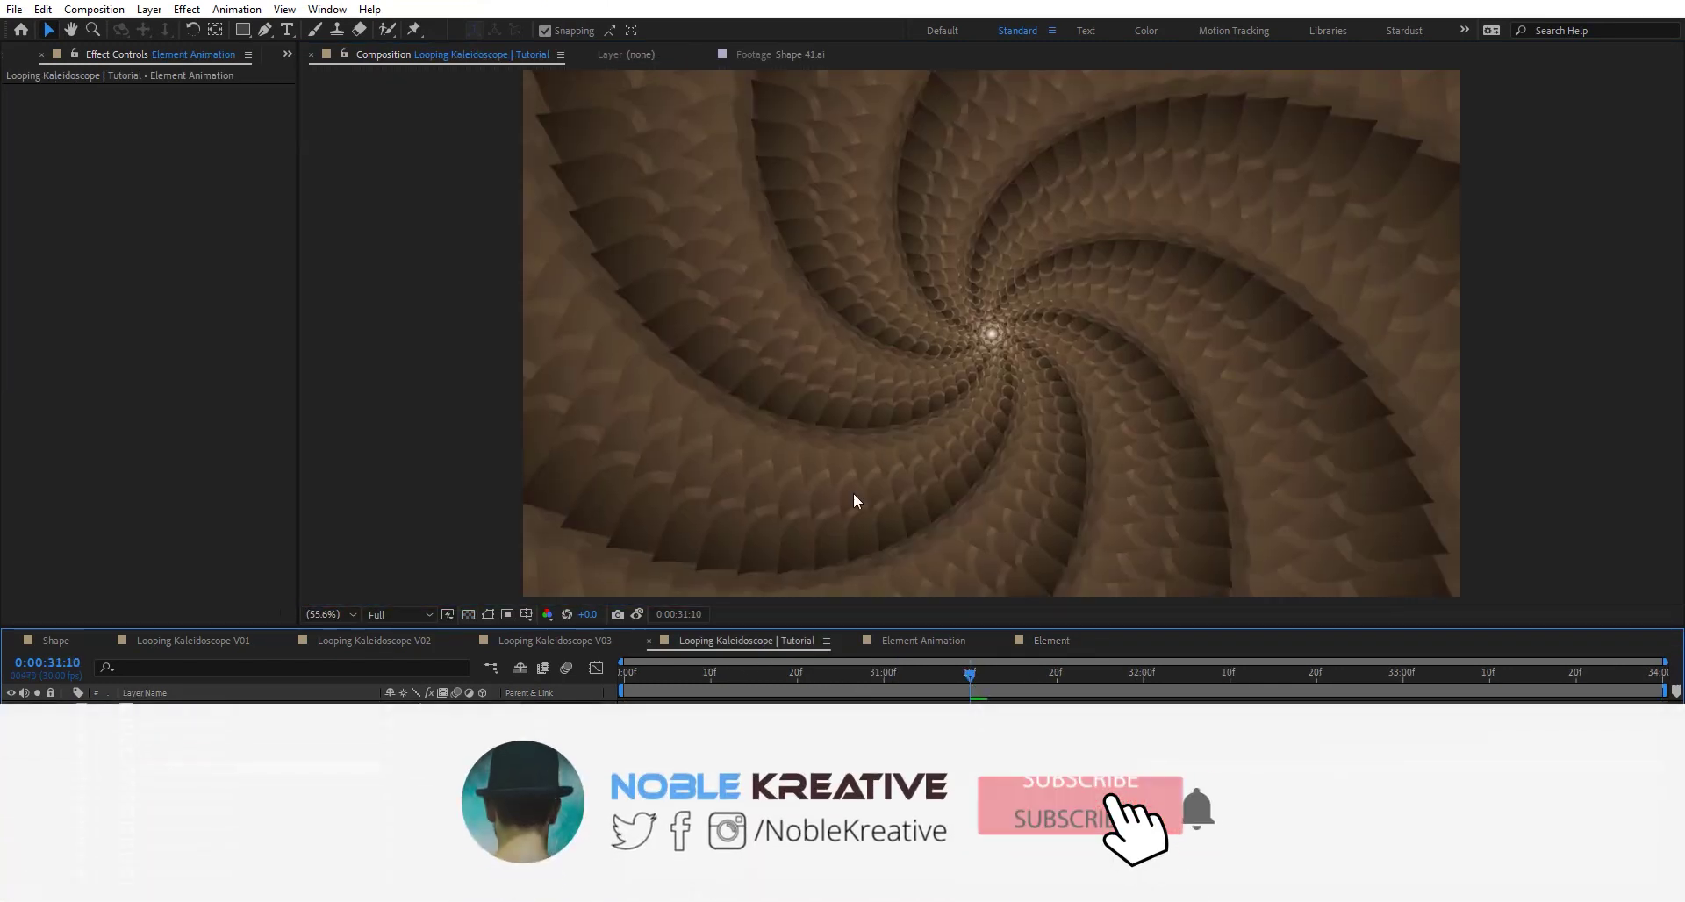
click(620, 614)
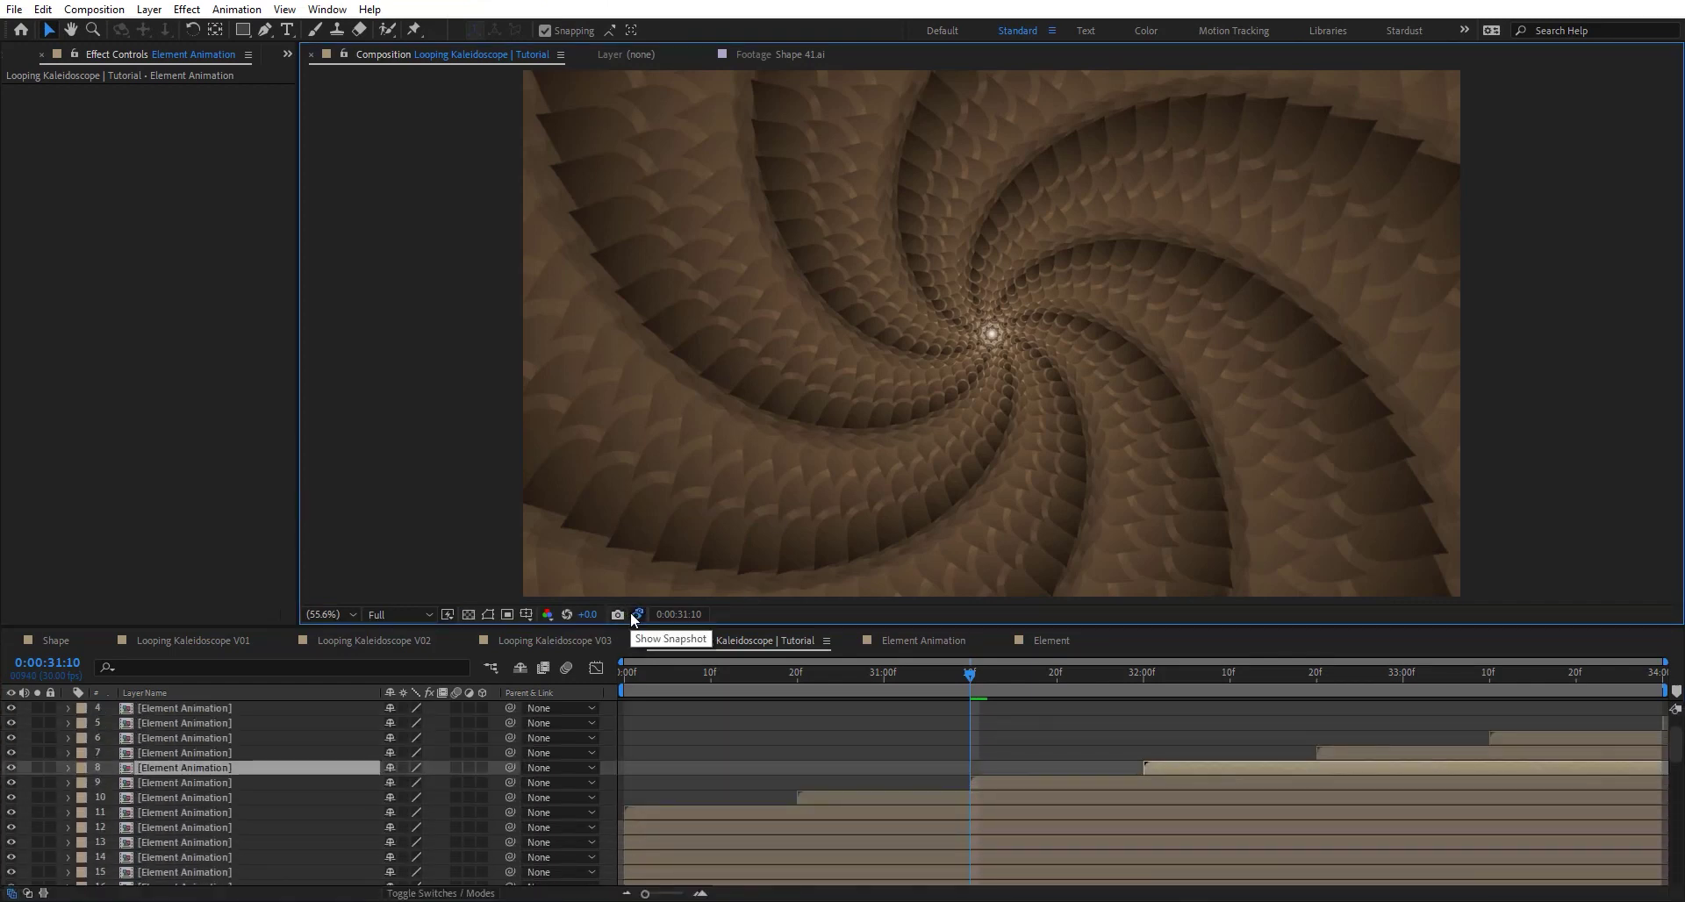
In the Element composition at 0:00:11:25, set CC Composite's Composite Original mode to Silhouette Luma
click(1076, 639)
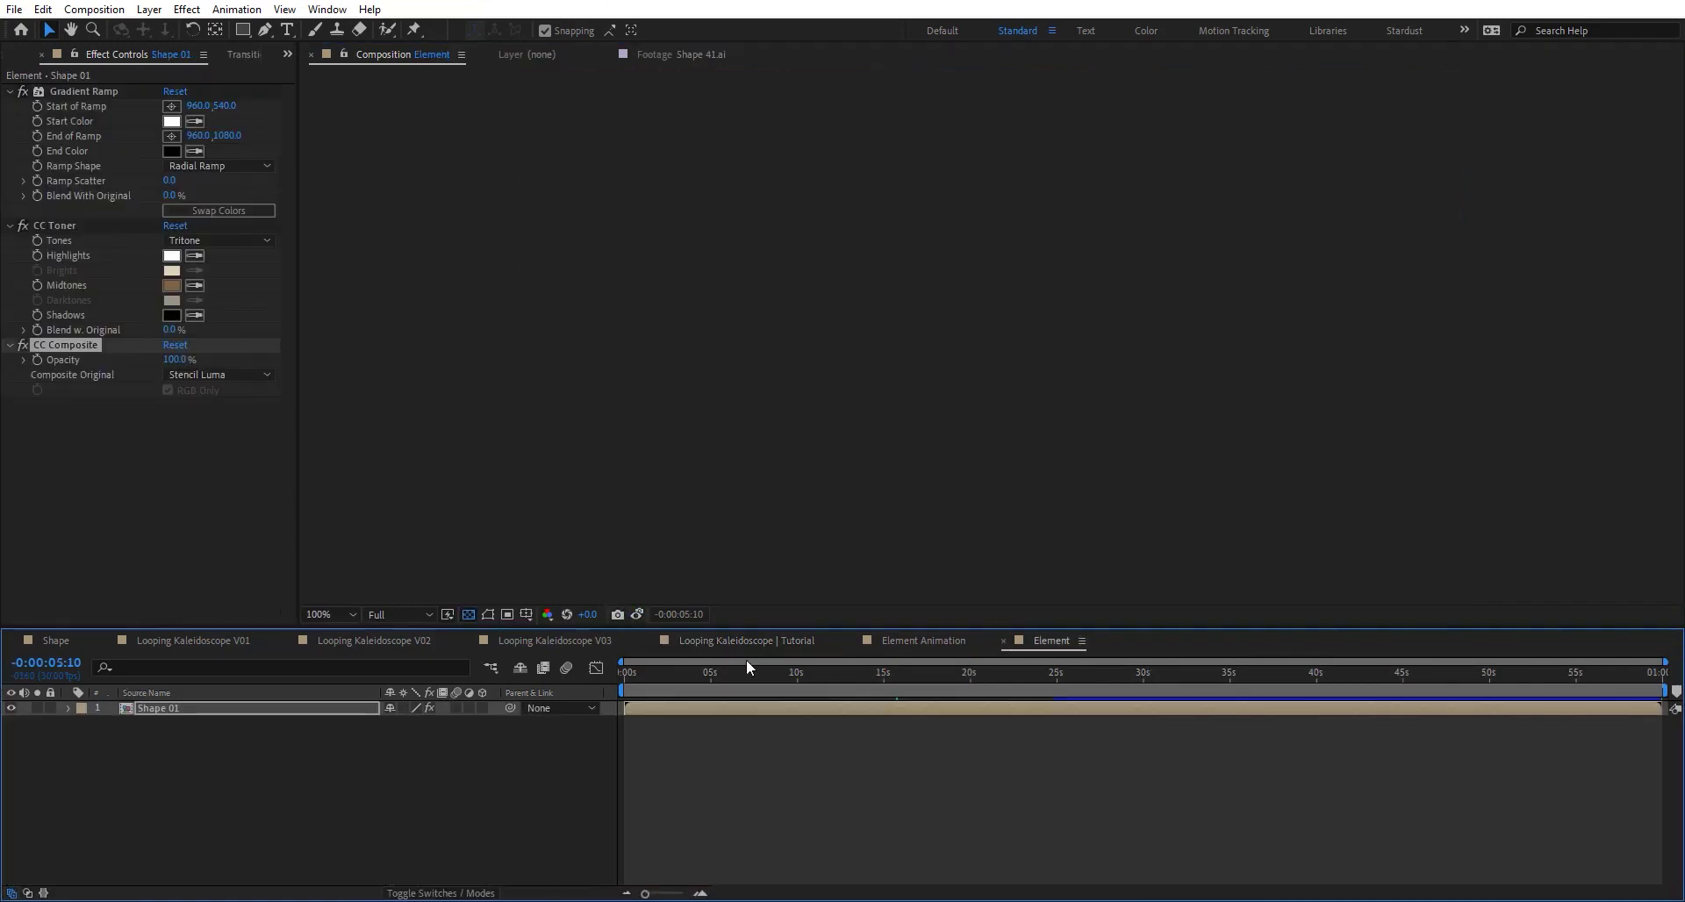
click(829, 676)
click(202, 372)
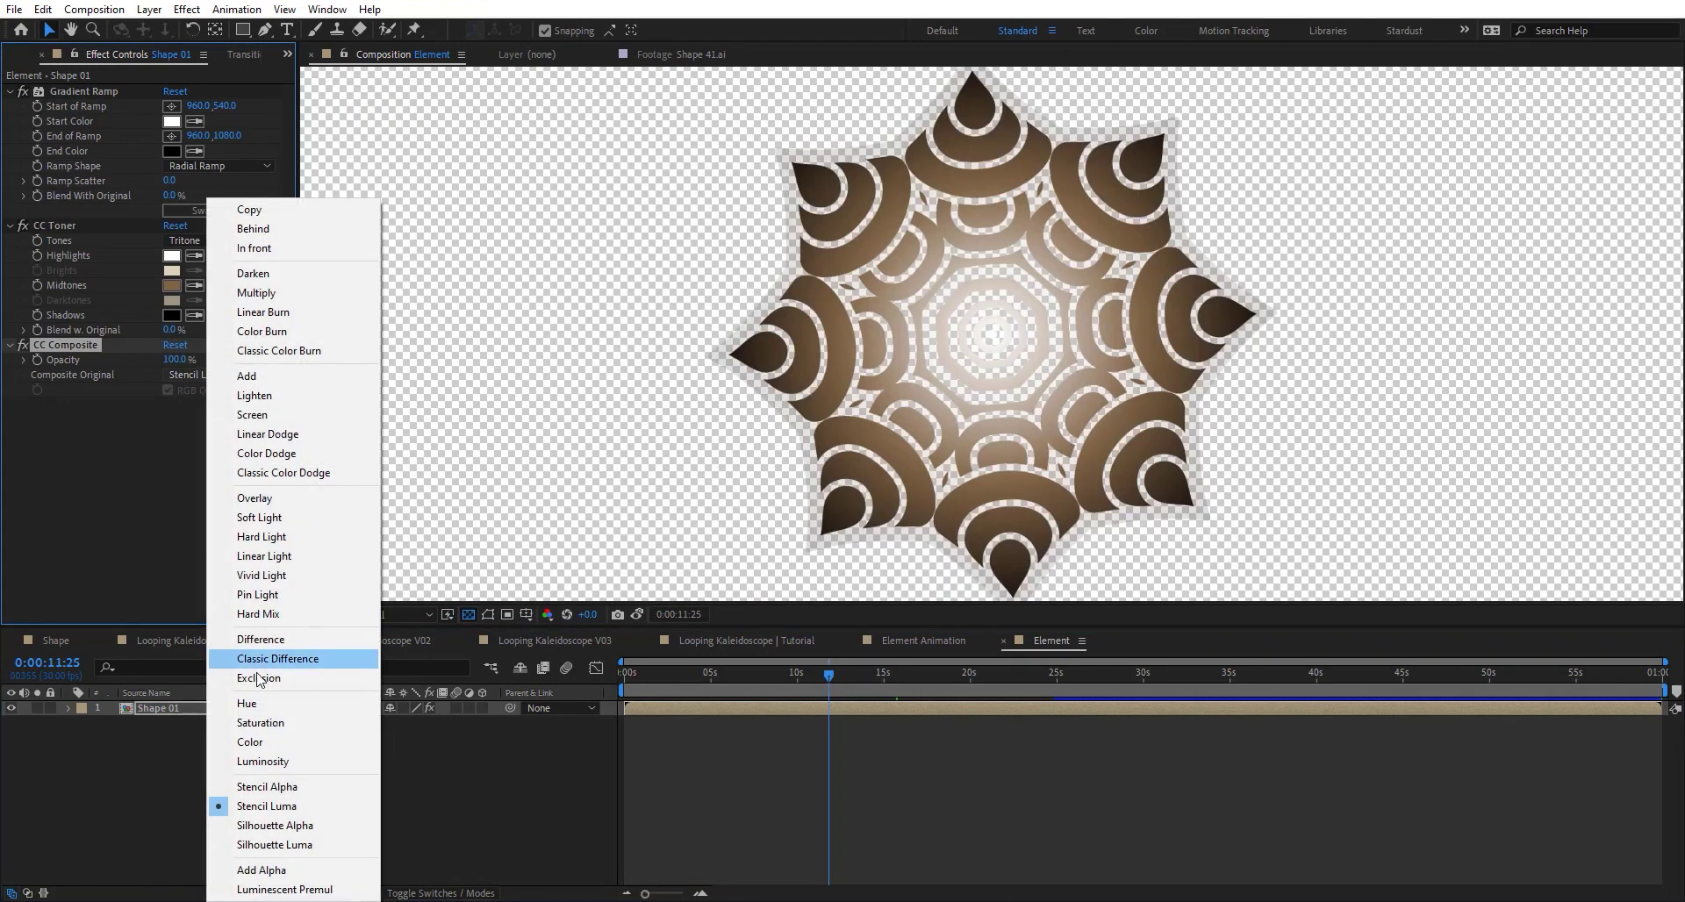
click(279, 845)
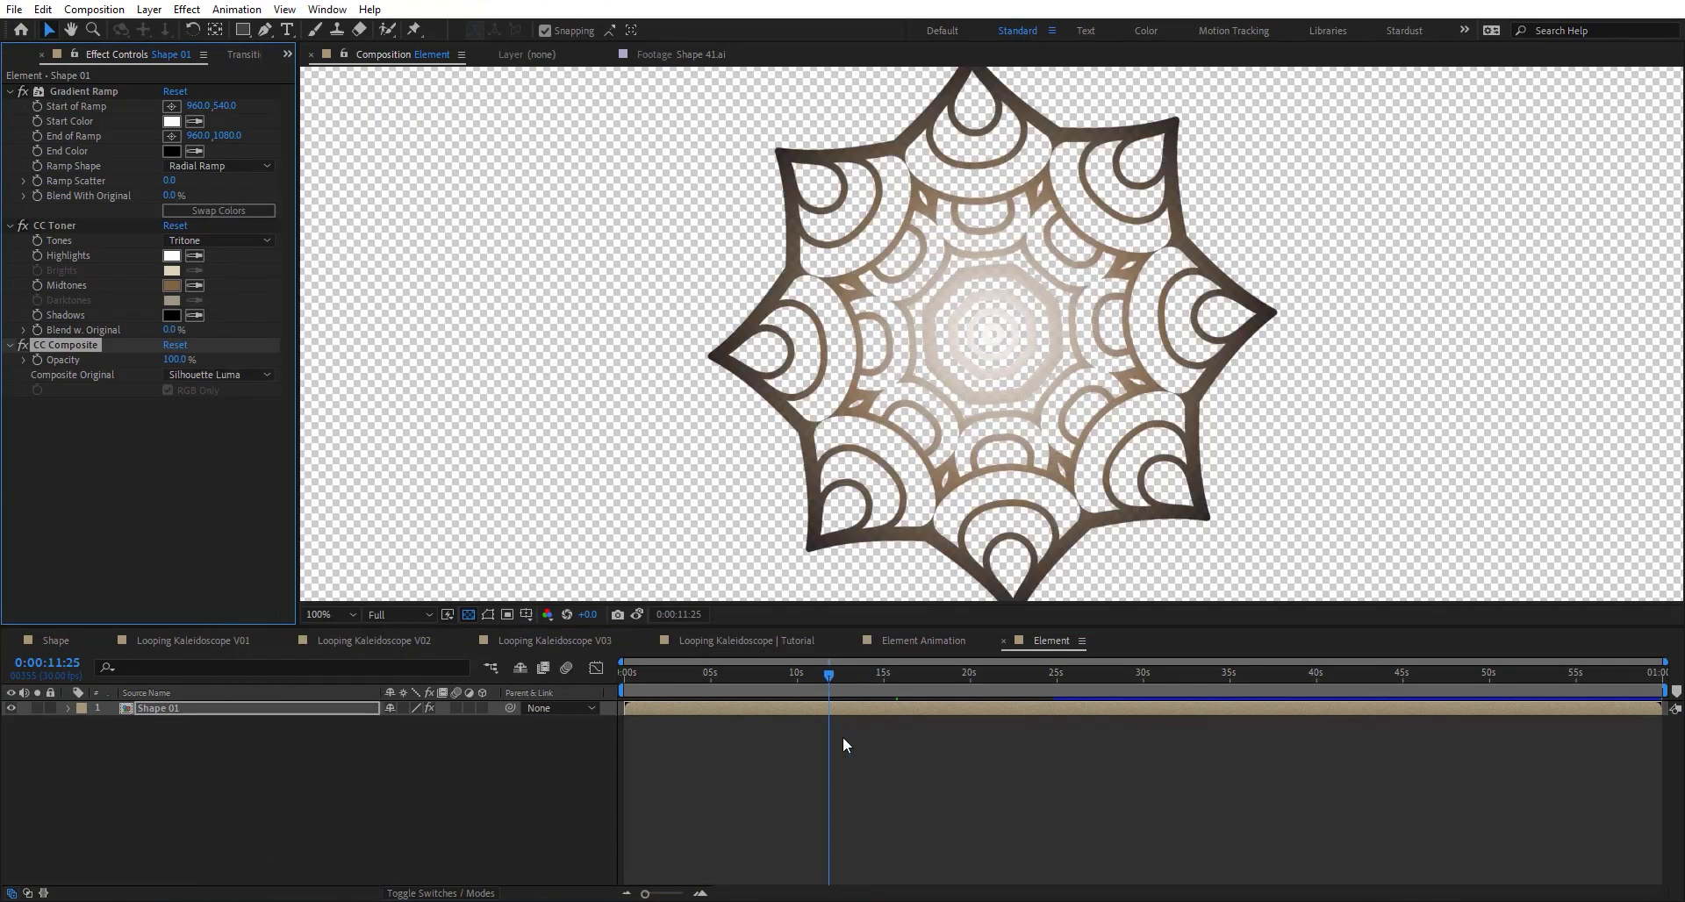
Compare the Looping Kaleidoscope | Tutorial composition at 0:00:31:10 with the stored snapshot
click(766, 643)
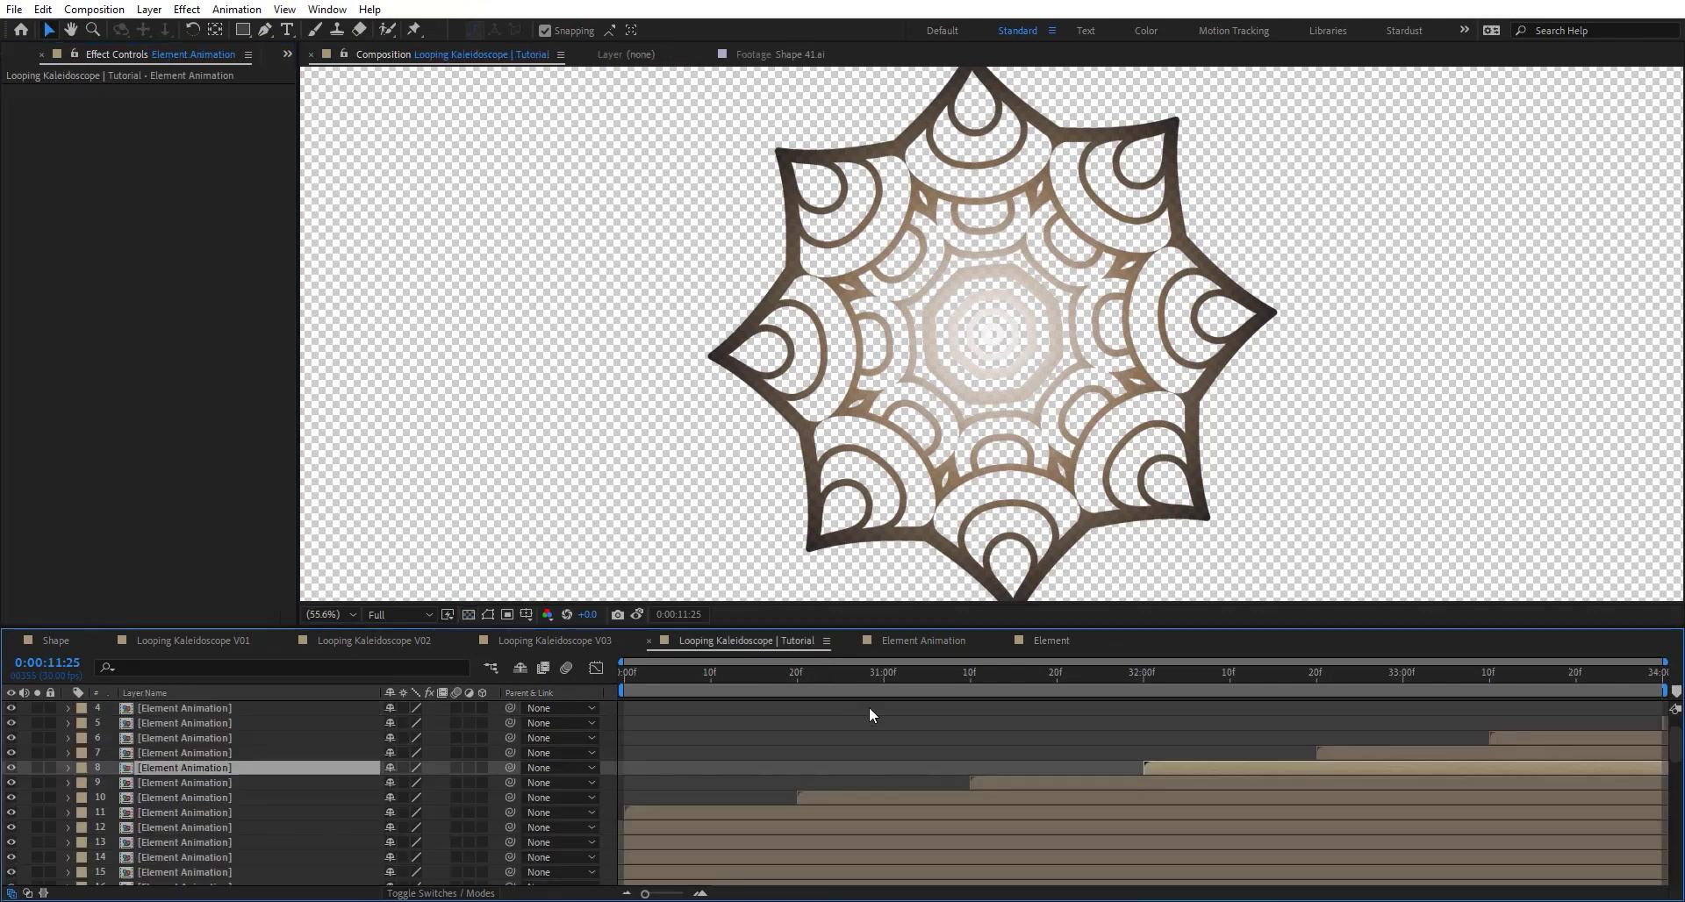
click(969, 673)
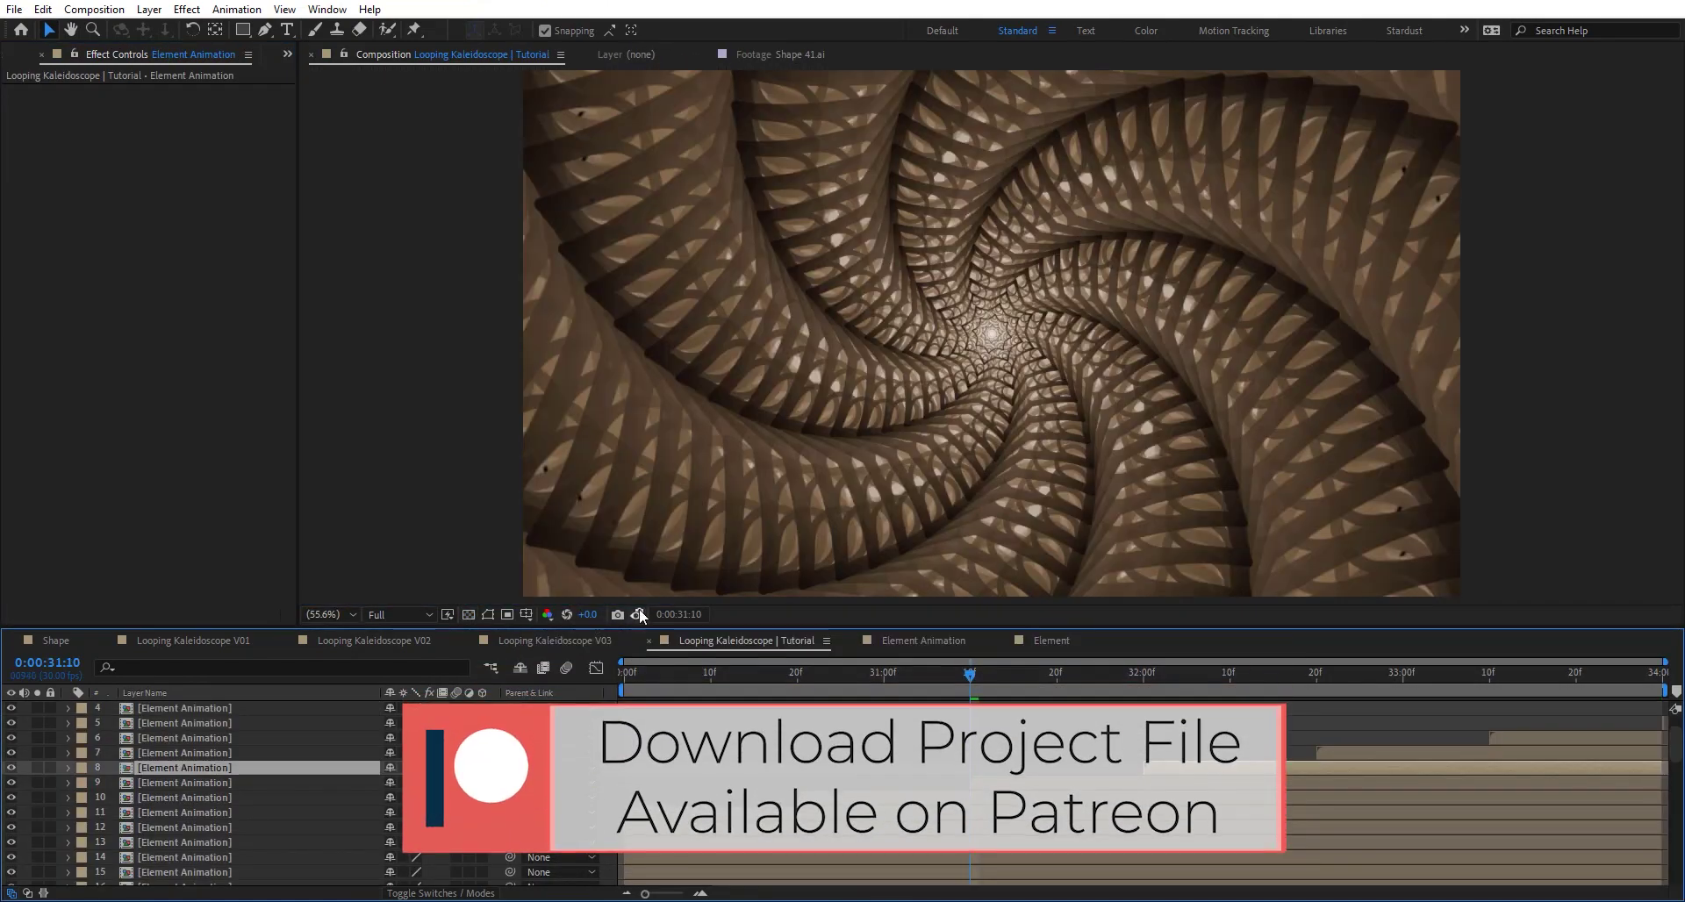
click(639, 613)
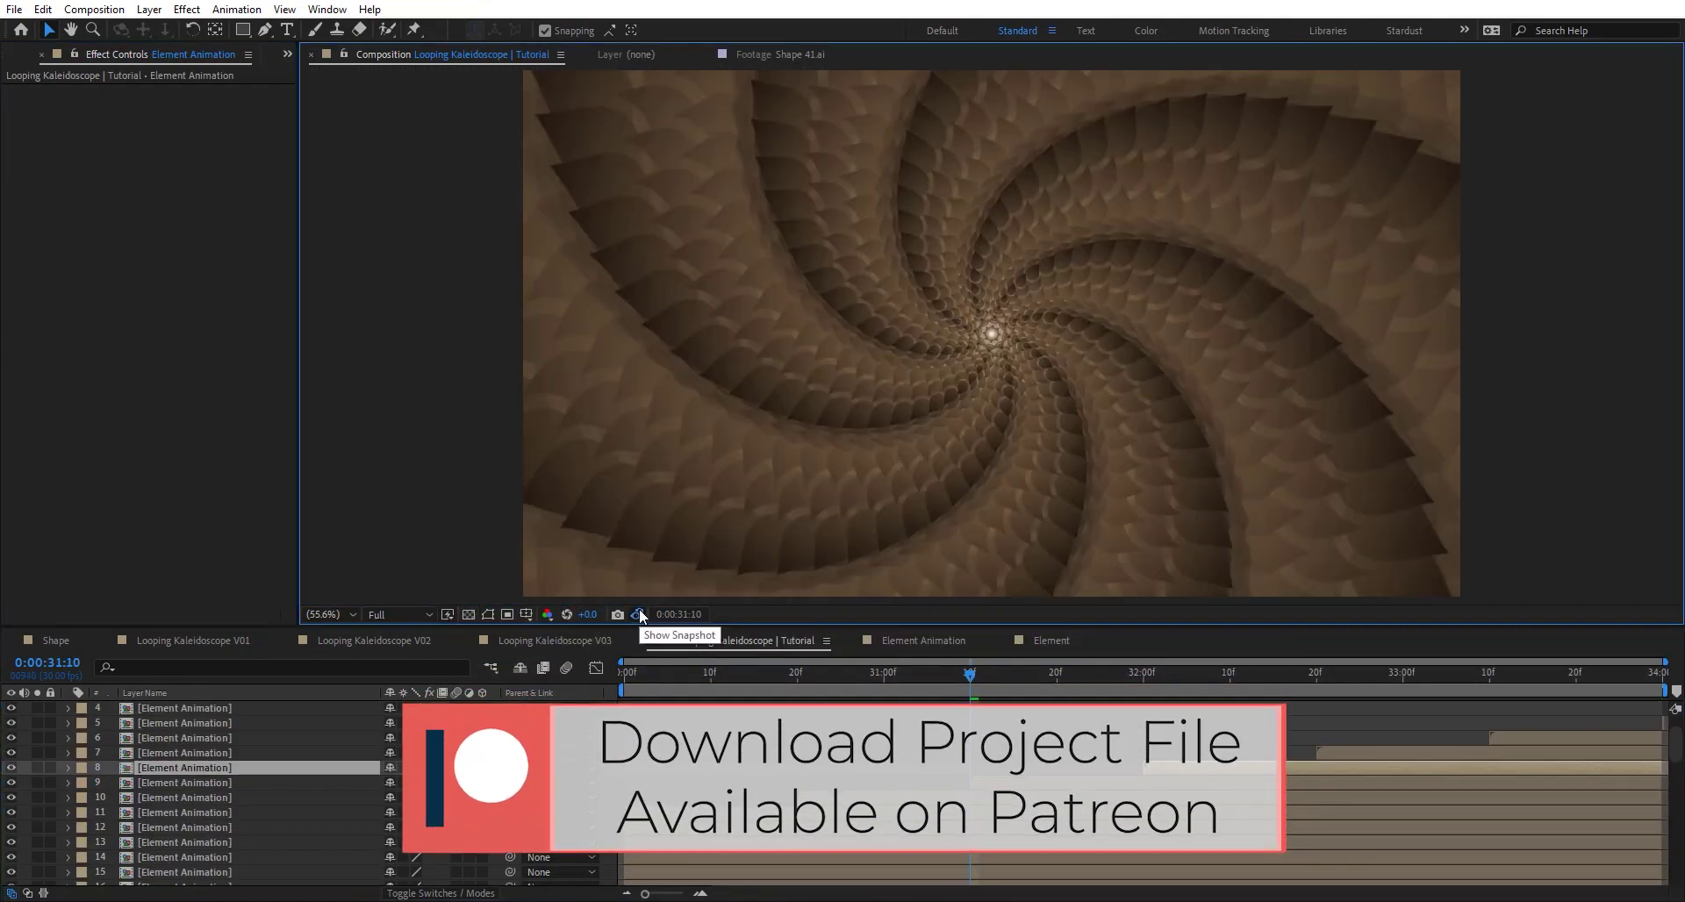
click(639, 612)
click(642, 615)
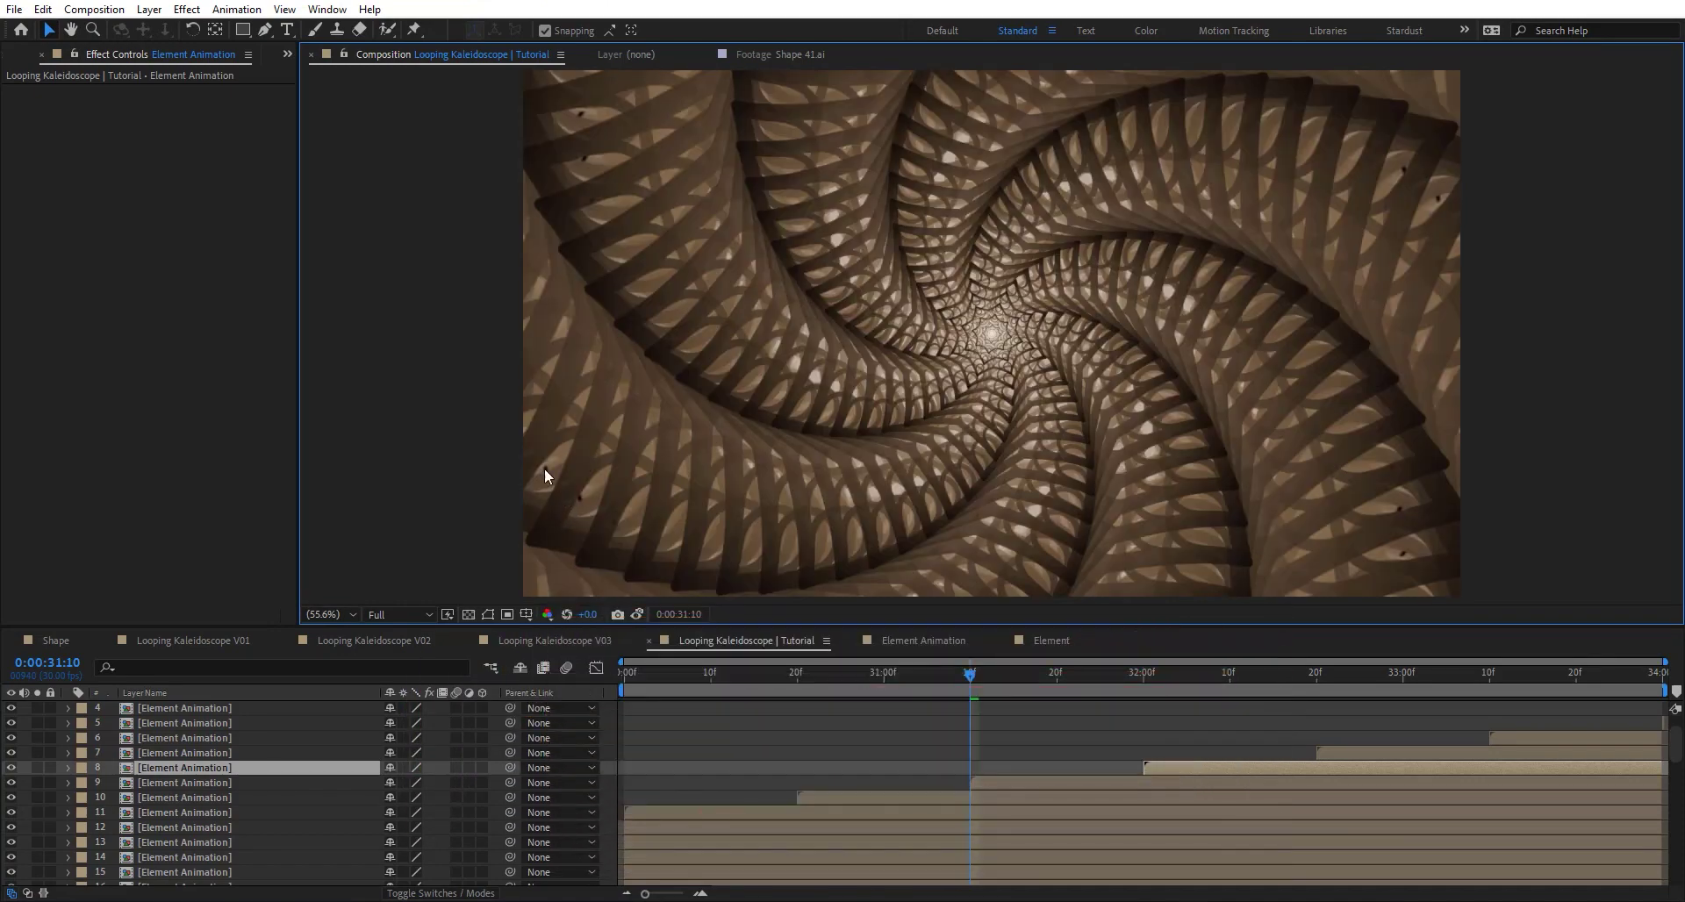
Move Shape 01's final Scale and Rotation keyframes in Element to about 29 seconds and preview the main kaleidoscope composition
click(1051, 640)
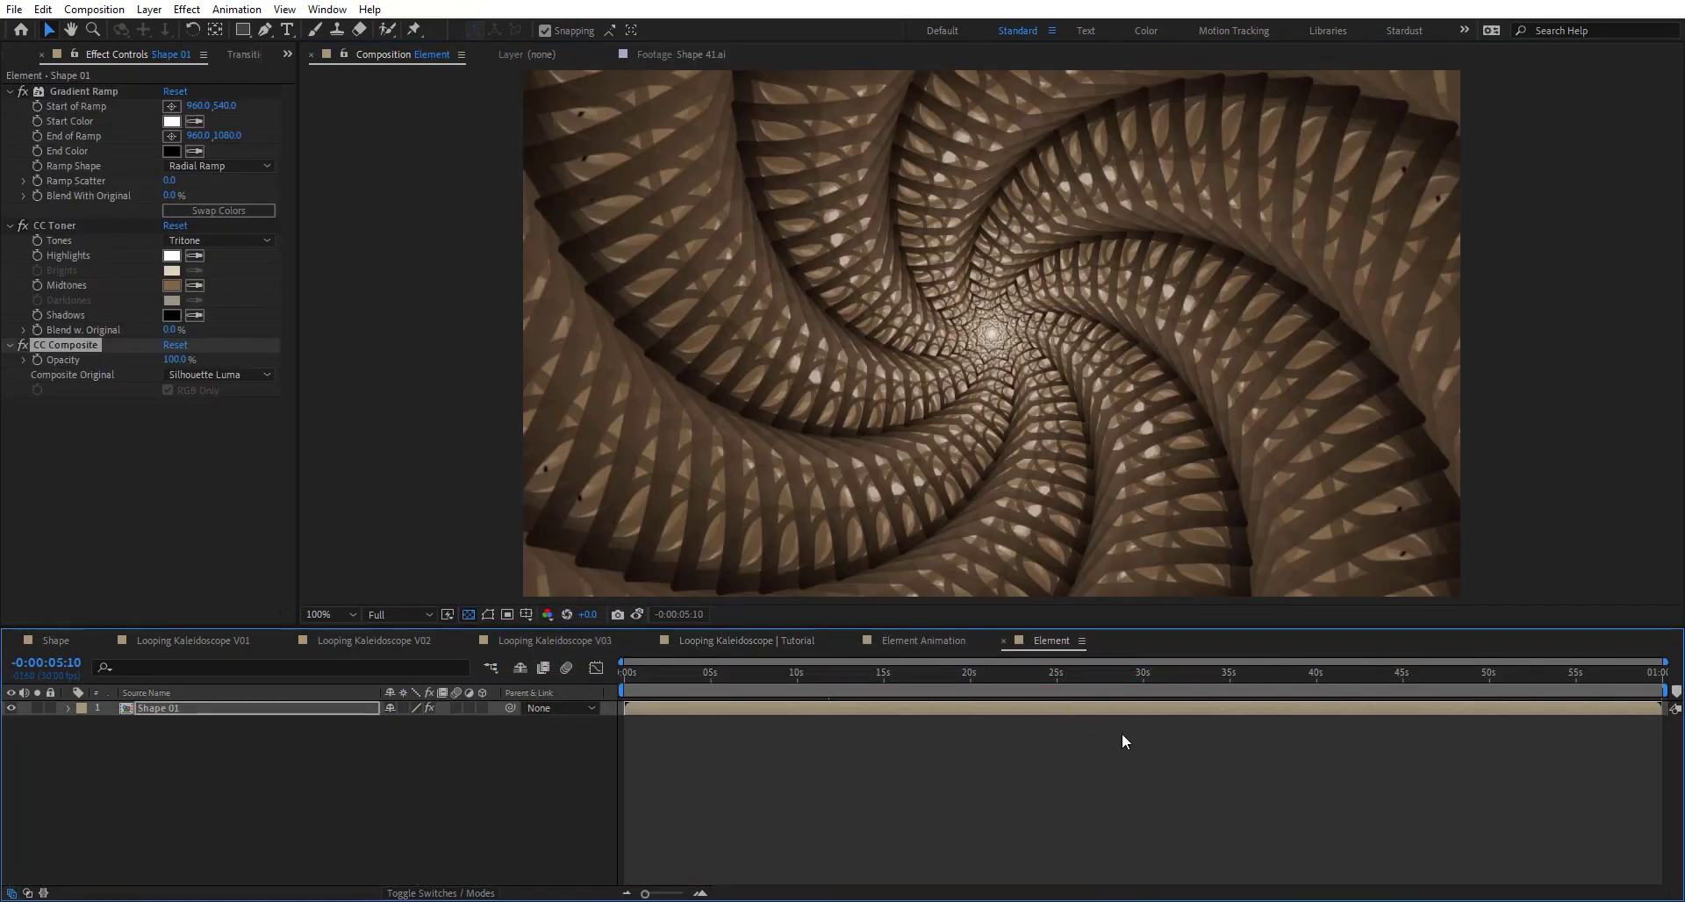
mouse_move(1092, 718)
mouse_down()
mouse_move(1057, 747)
mouse_move(1095, 739)
mouse_up()
click(739, 643)
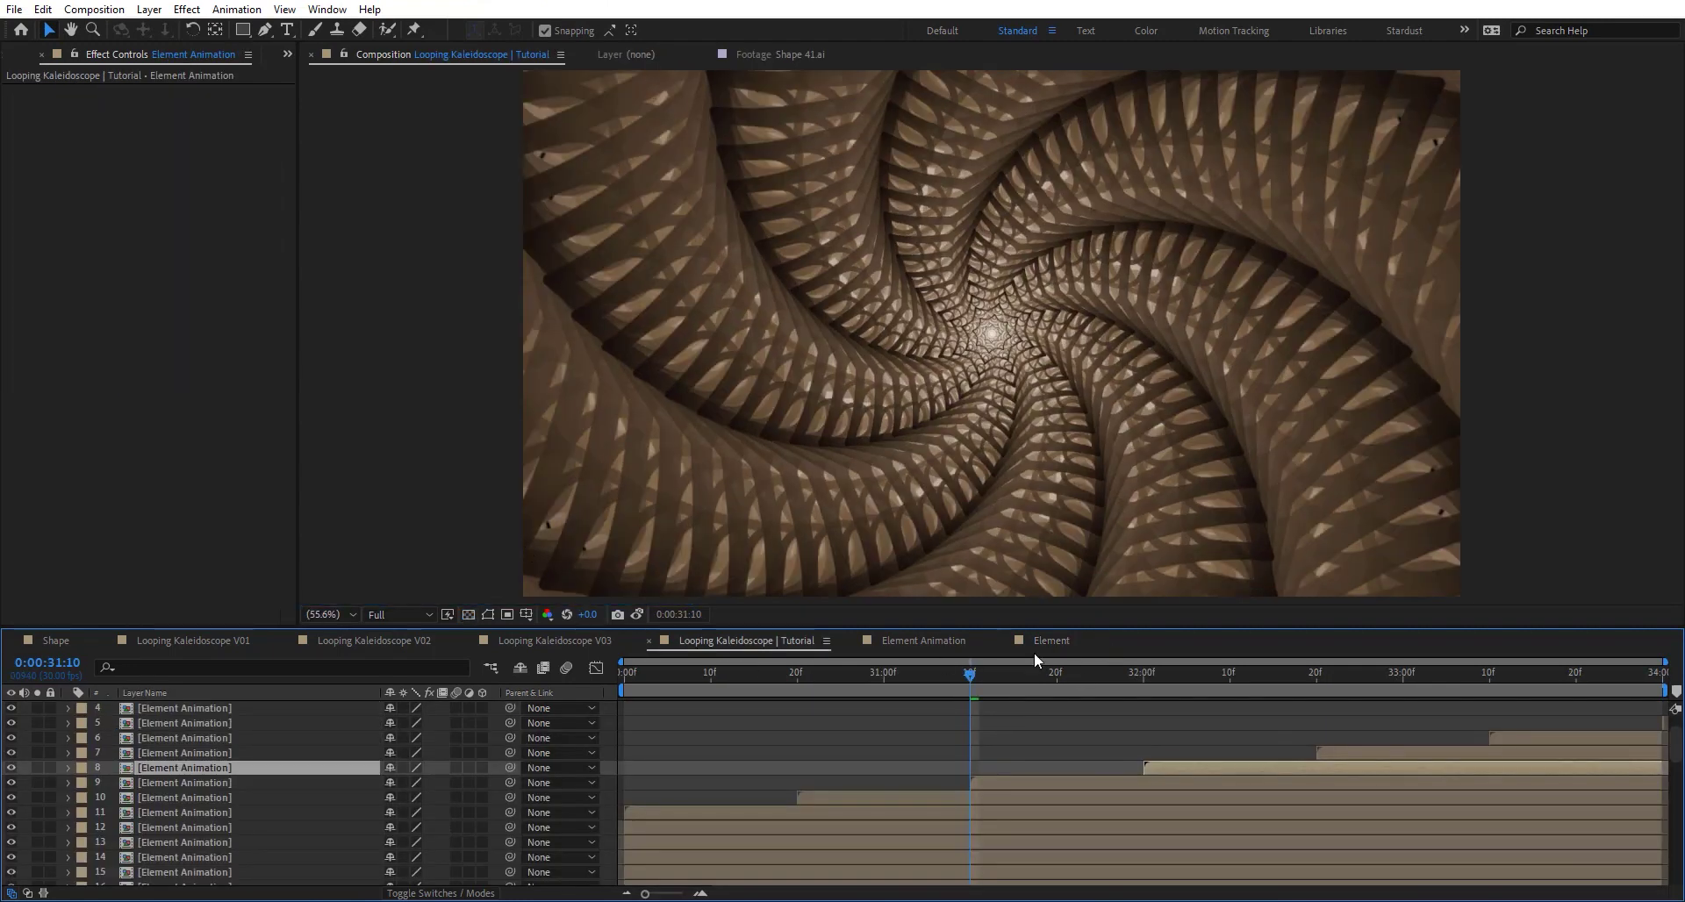
Retime Shape 01's final Scale and Rotation keyframes once more and check the main kaleidoscope composition at 0:00:30:15
click(1044, 642)
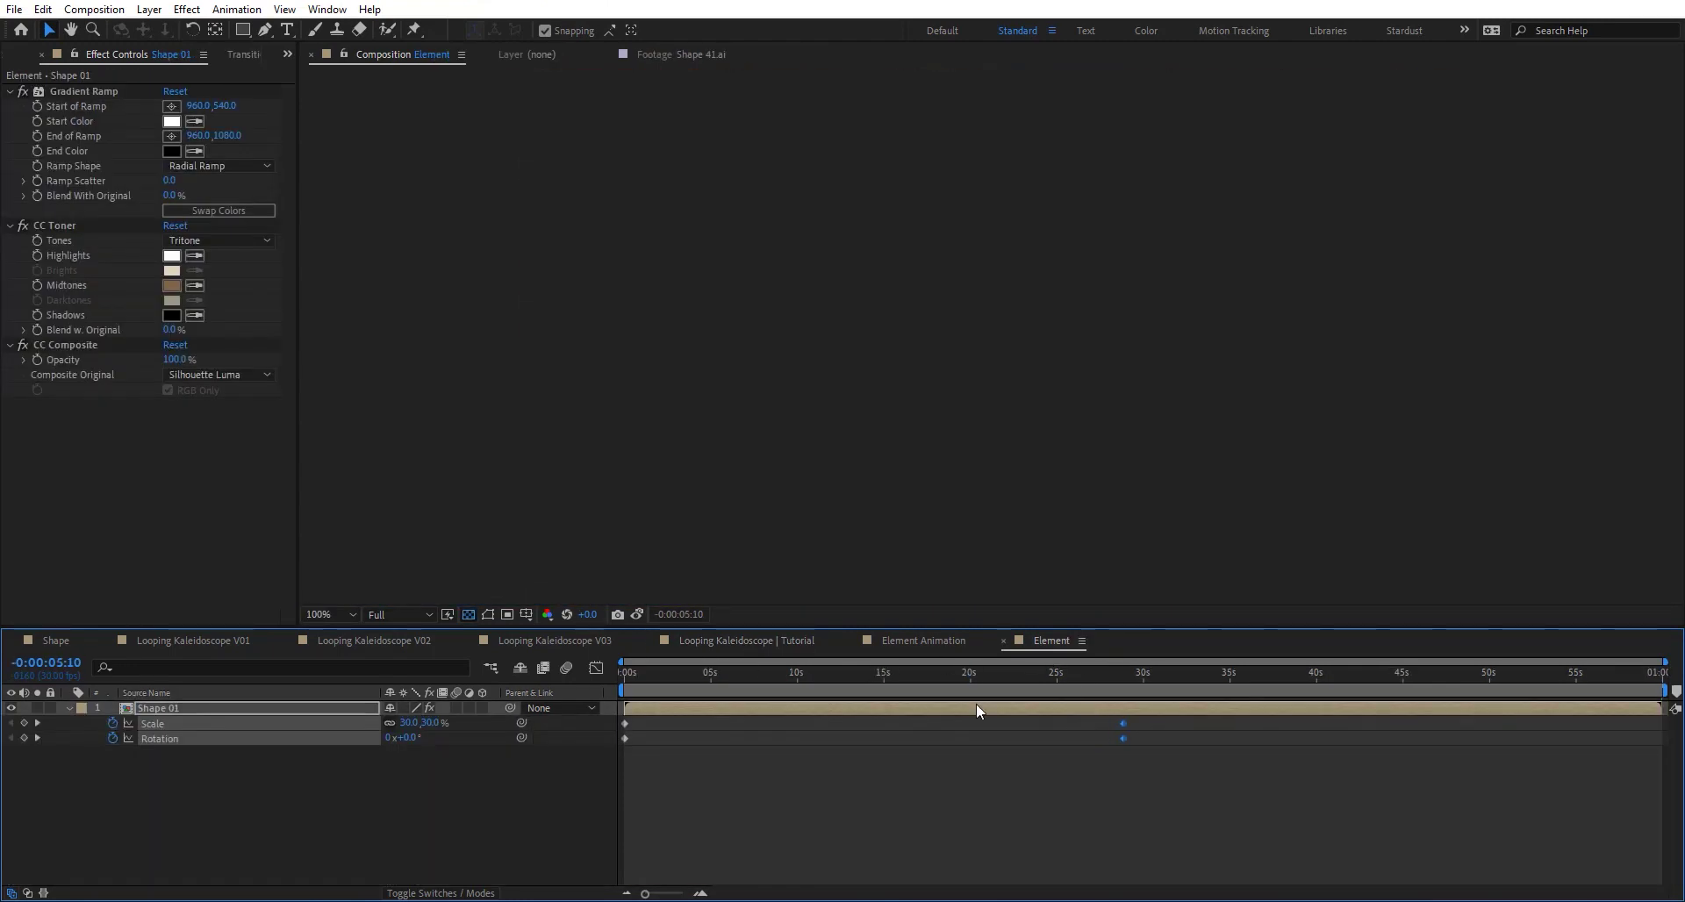
click(739, 641)
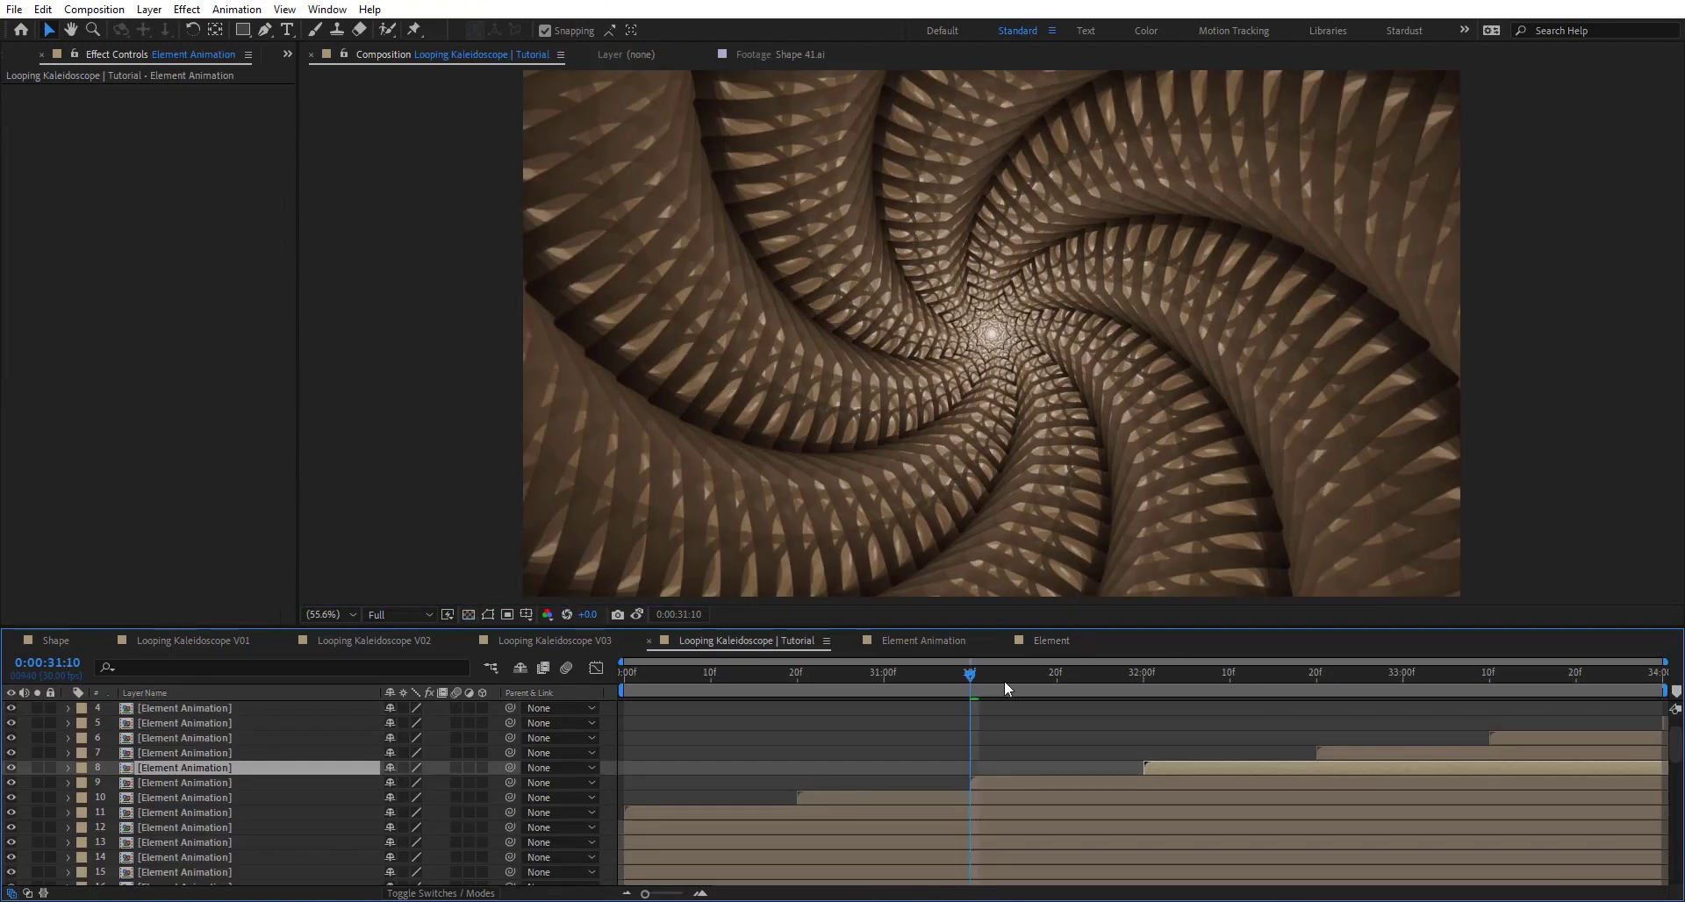
click(756, 673)
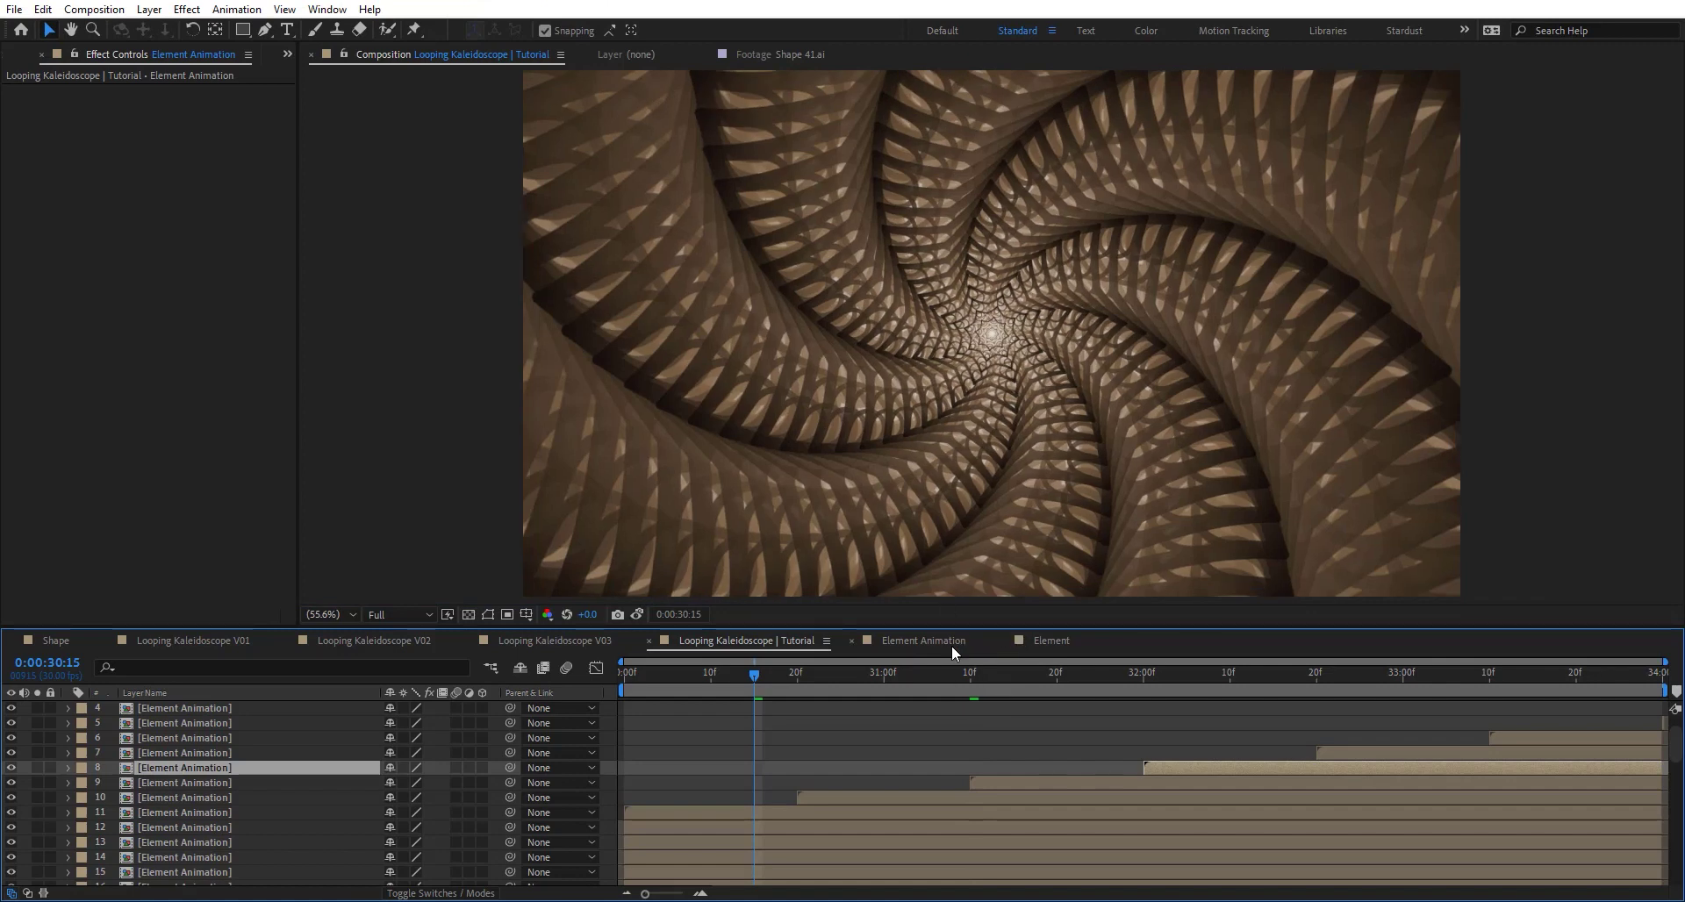
Inspect the Element Animation composition at 0:00:19:10 and return to Looping Kaleidoscope | Tutorial at 0:00:30:18
click(952, 649)
click(961, 673)
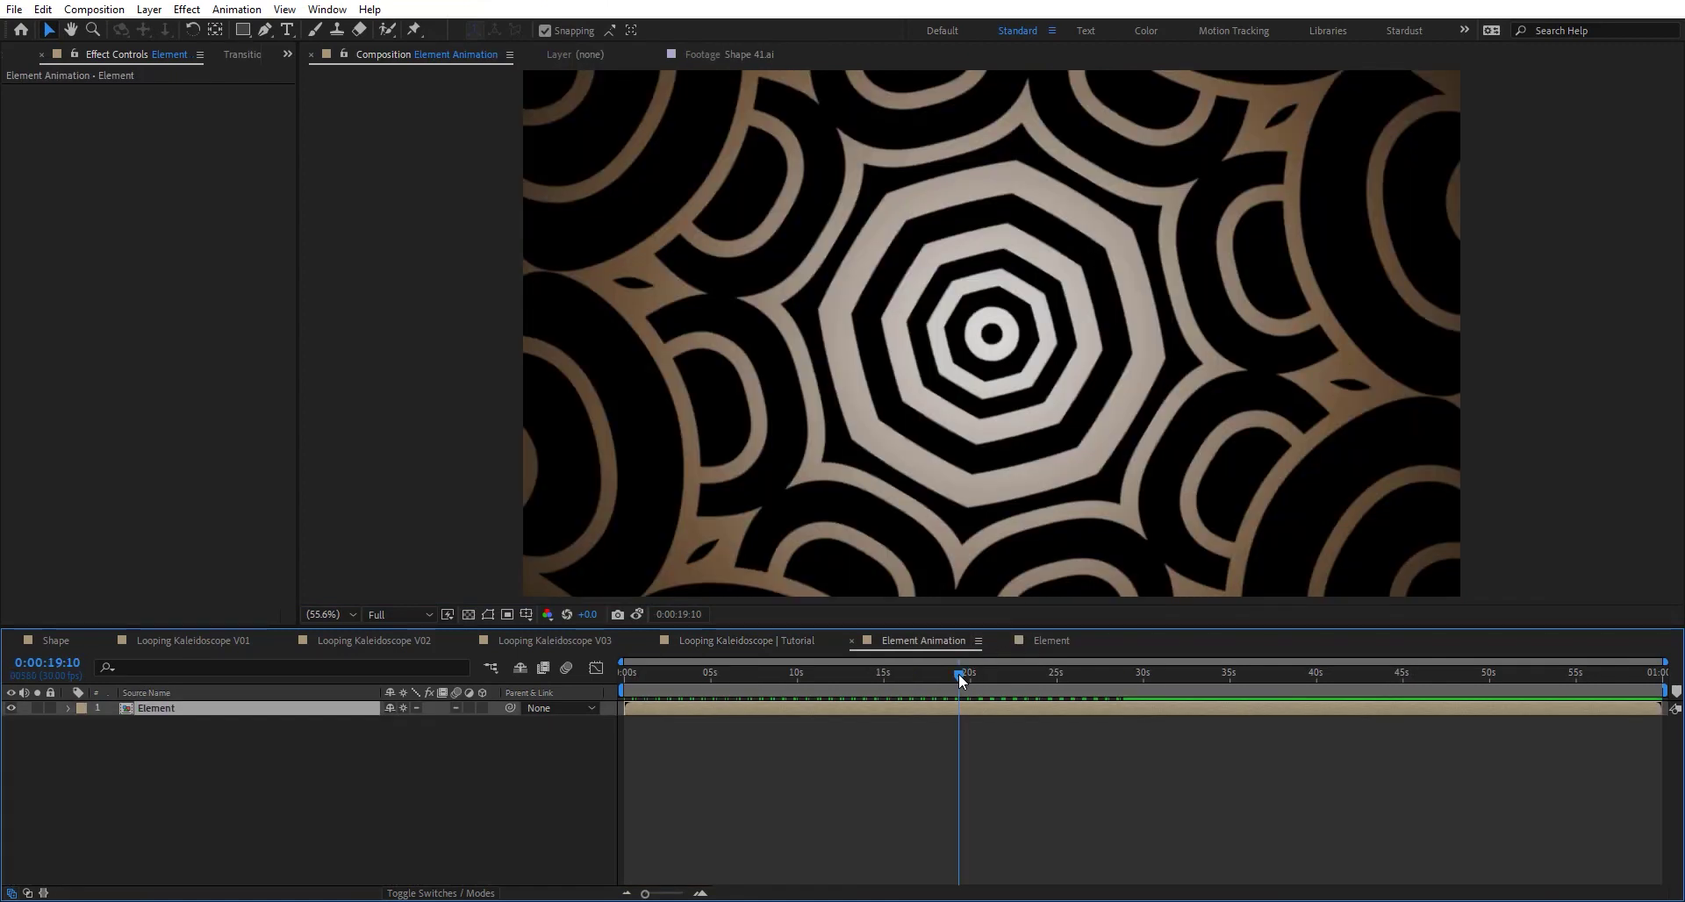
click(730, 641)
click(778, 674)
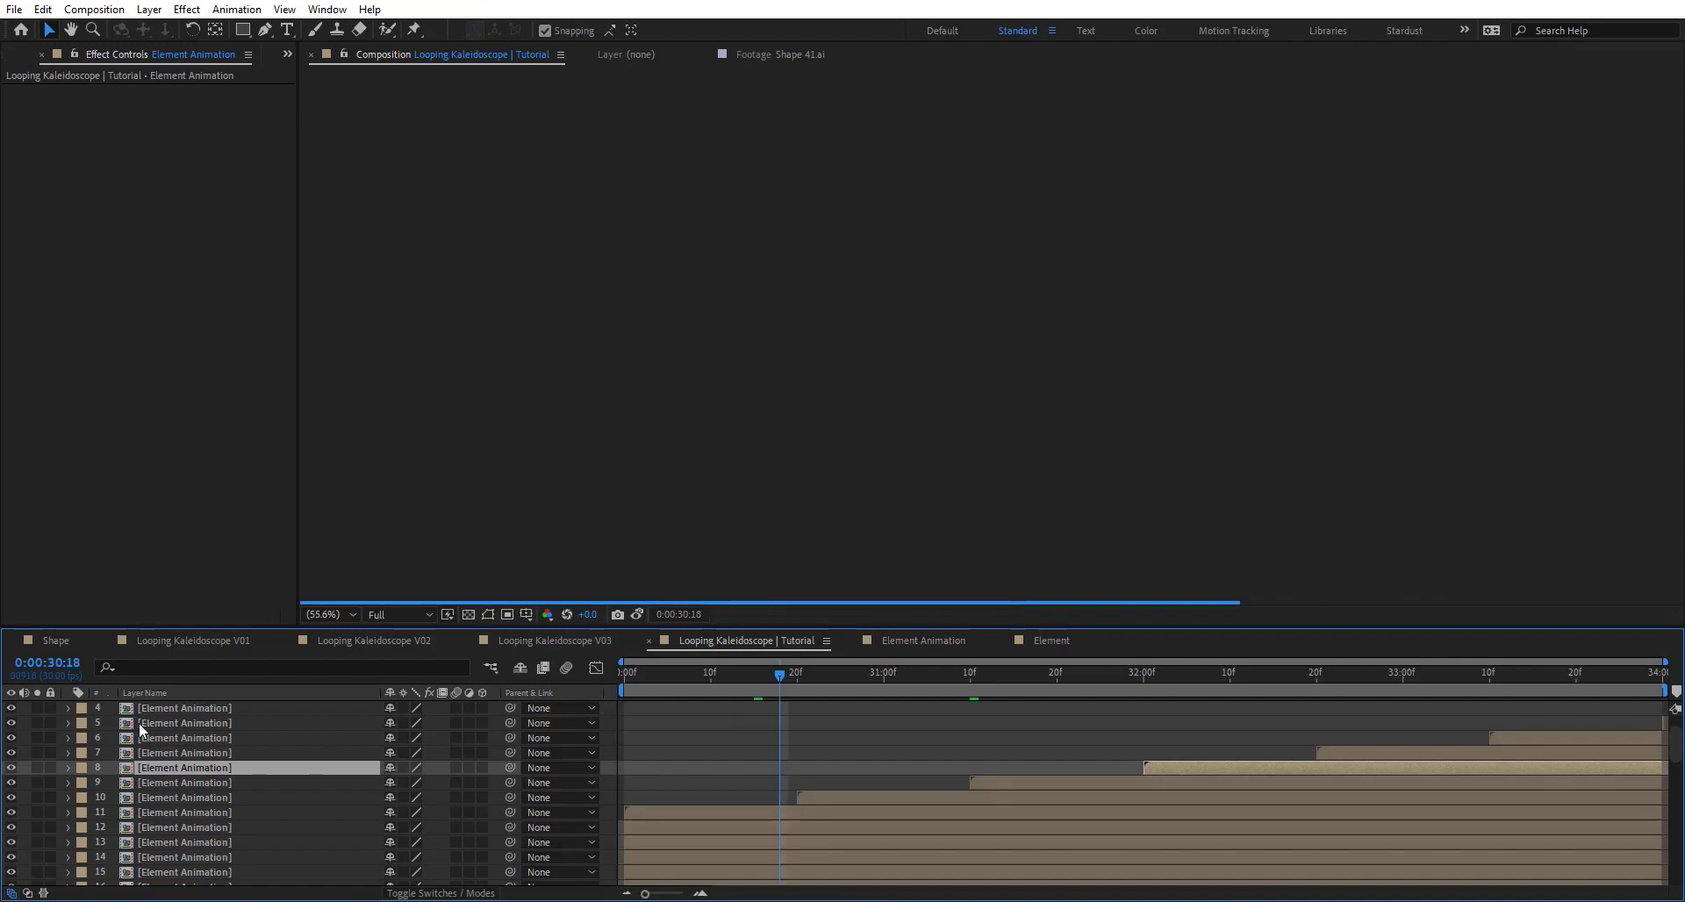
Add an adjustment layer above all the Element Animation layers and name it Color
click(205, 707)
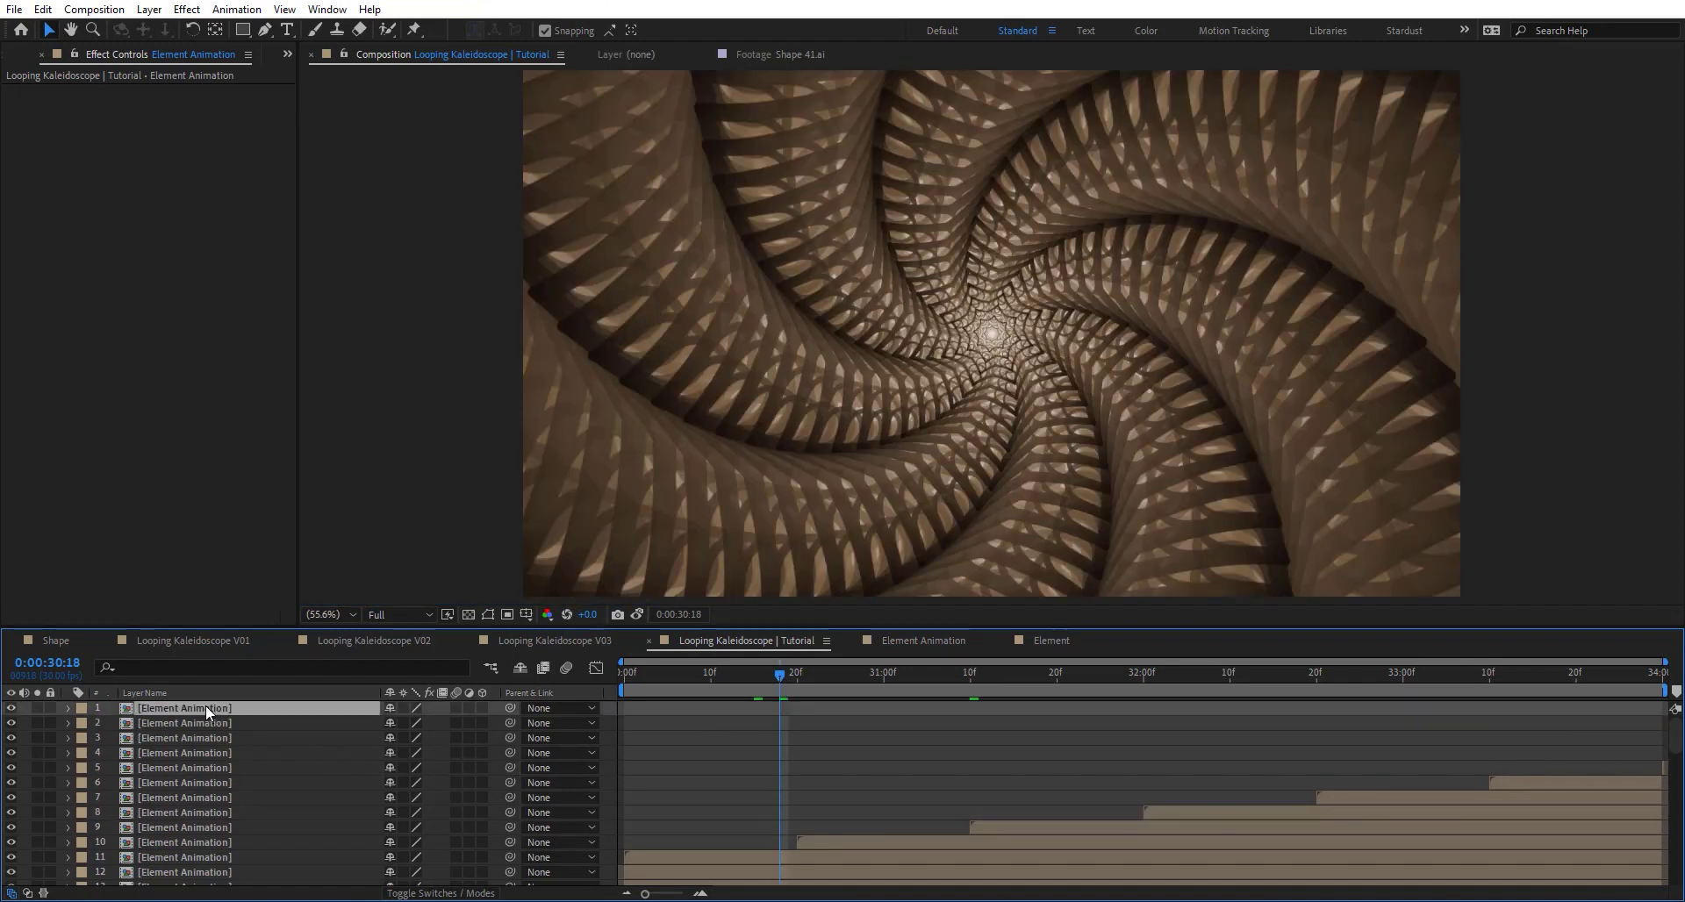
key(ctrl+alt+y)
key(Return)
text(C)
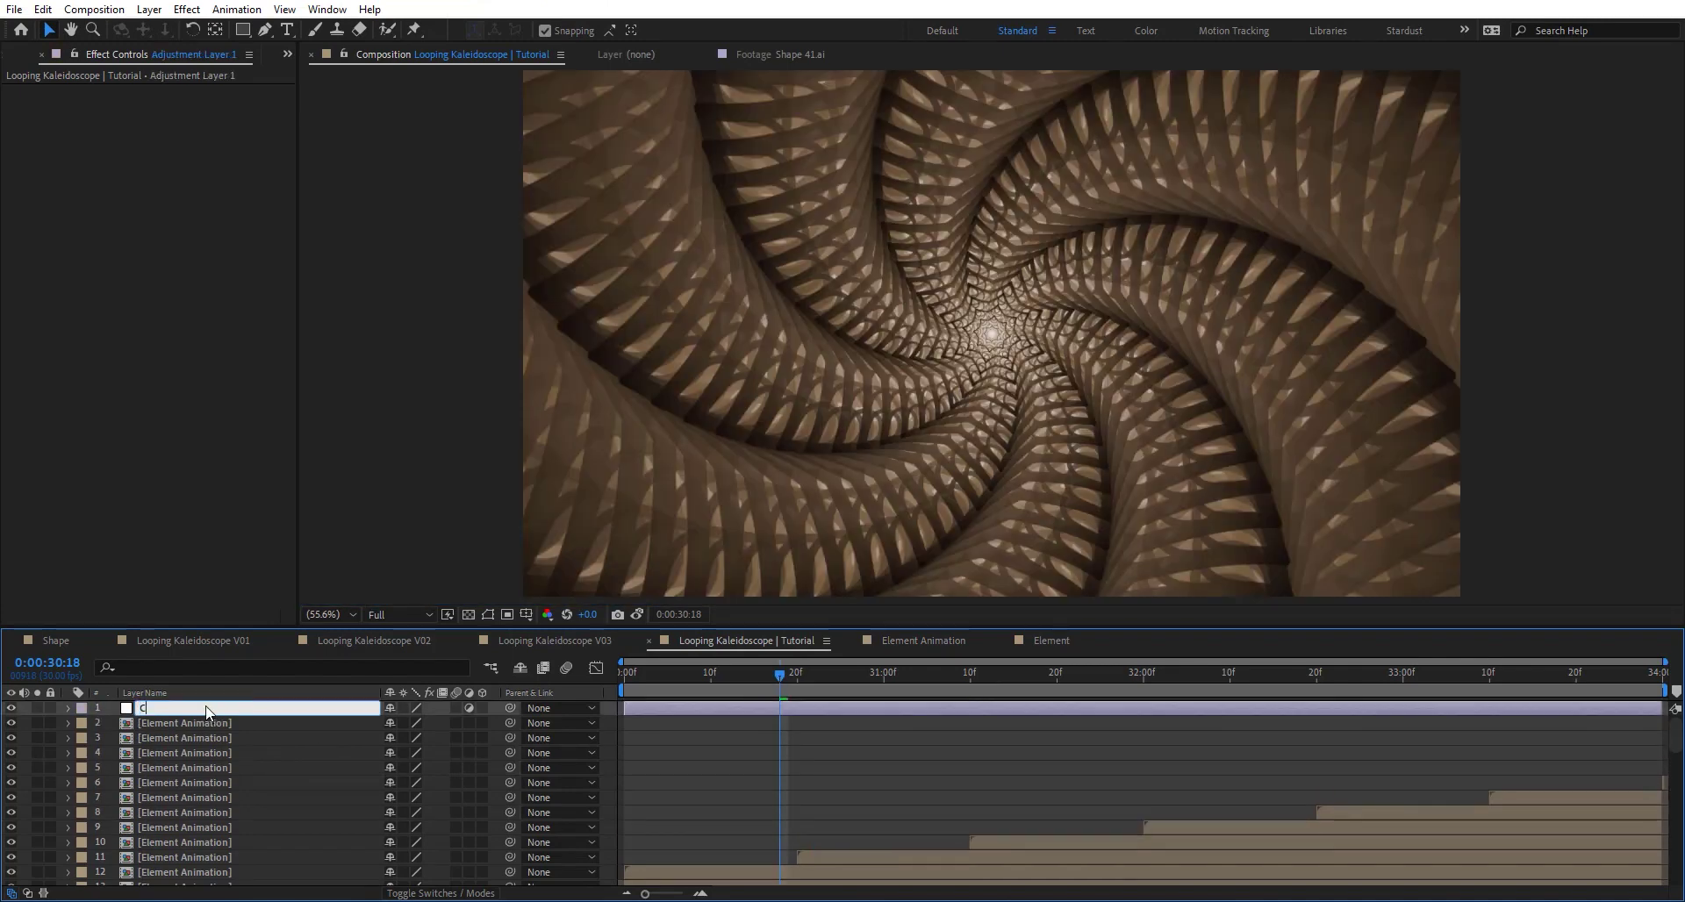
text(olor)
key(Return)
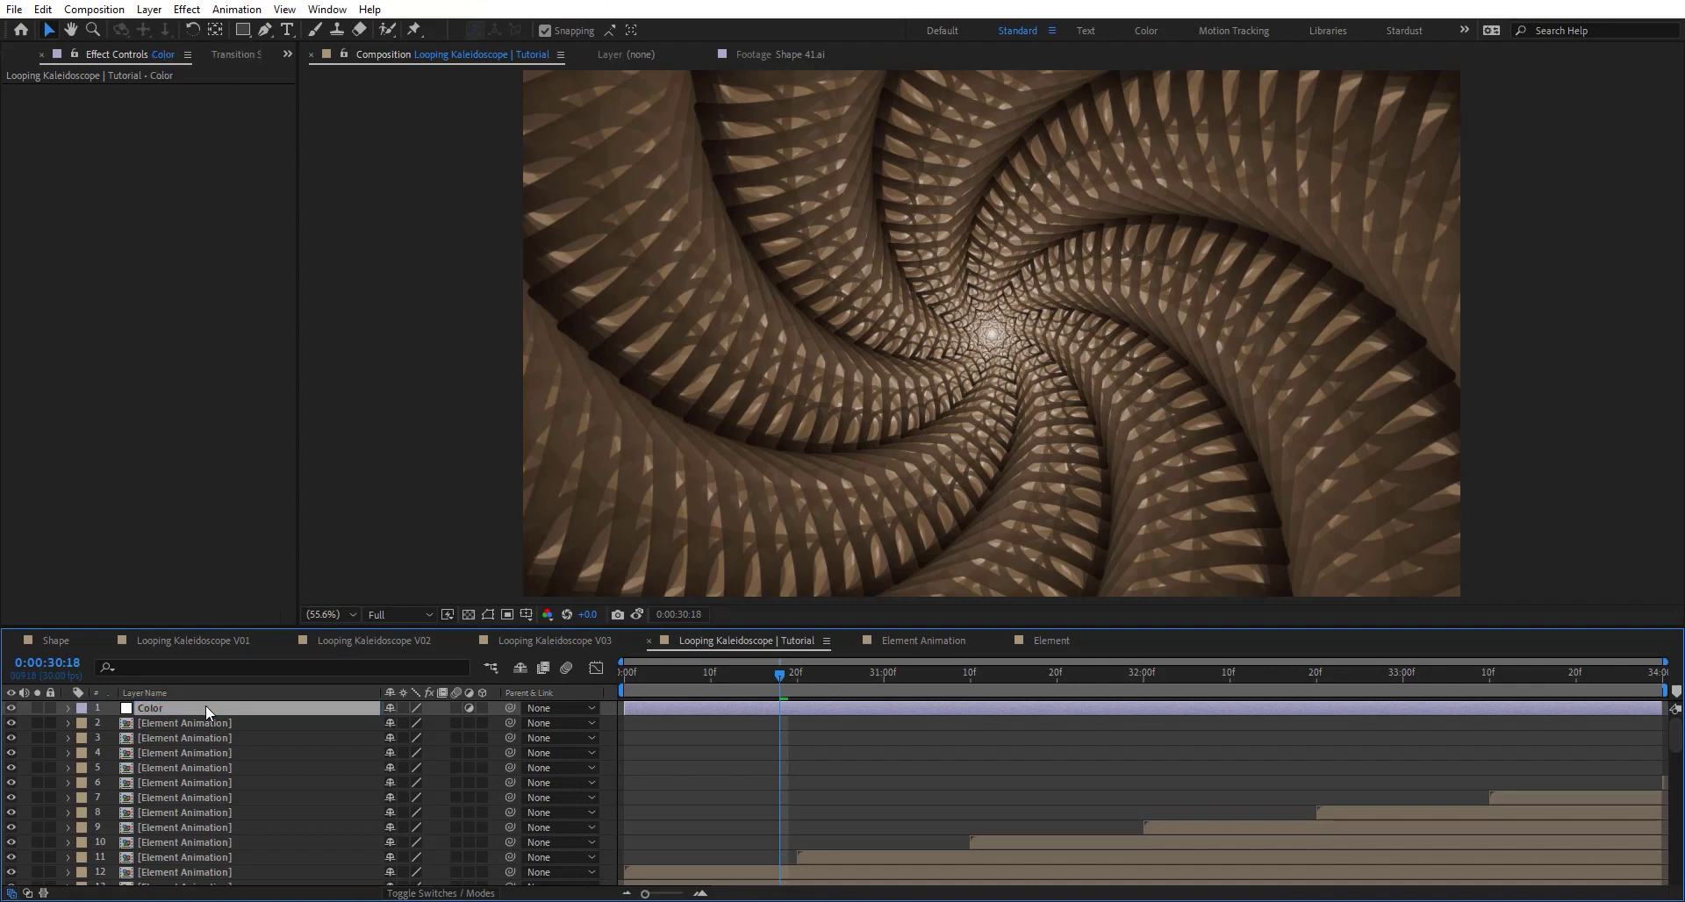
Apply a Glow effect to the Color layer with a threshold of 70% and a radius of 30
key(ctrl+space)
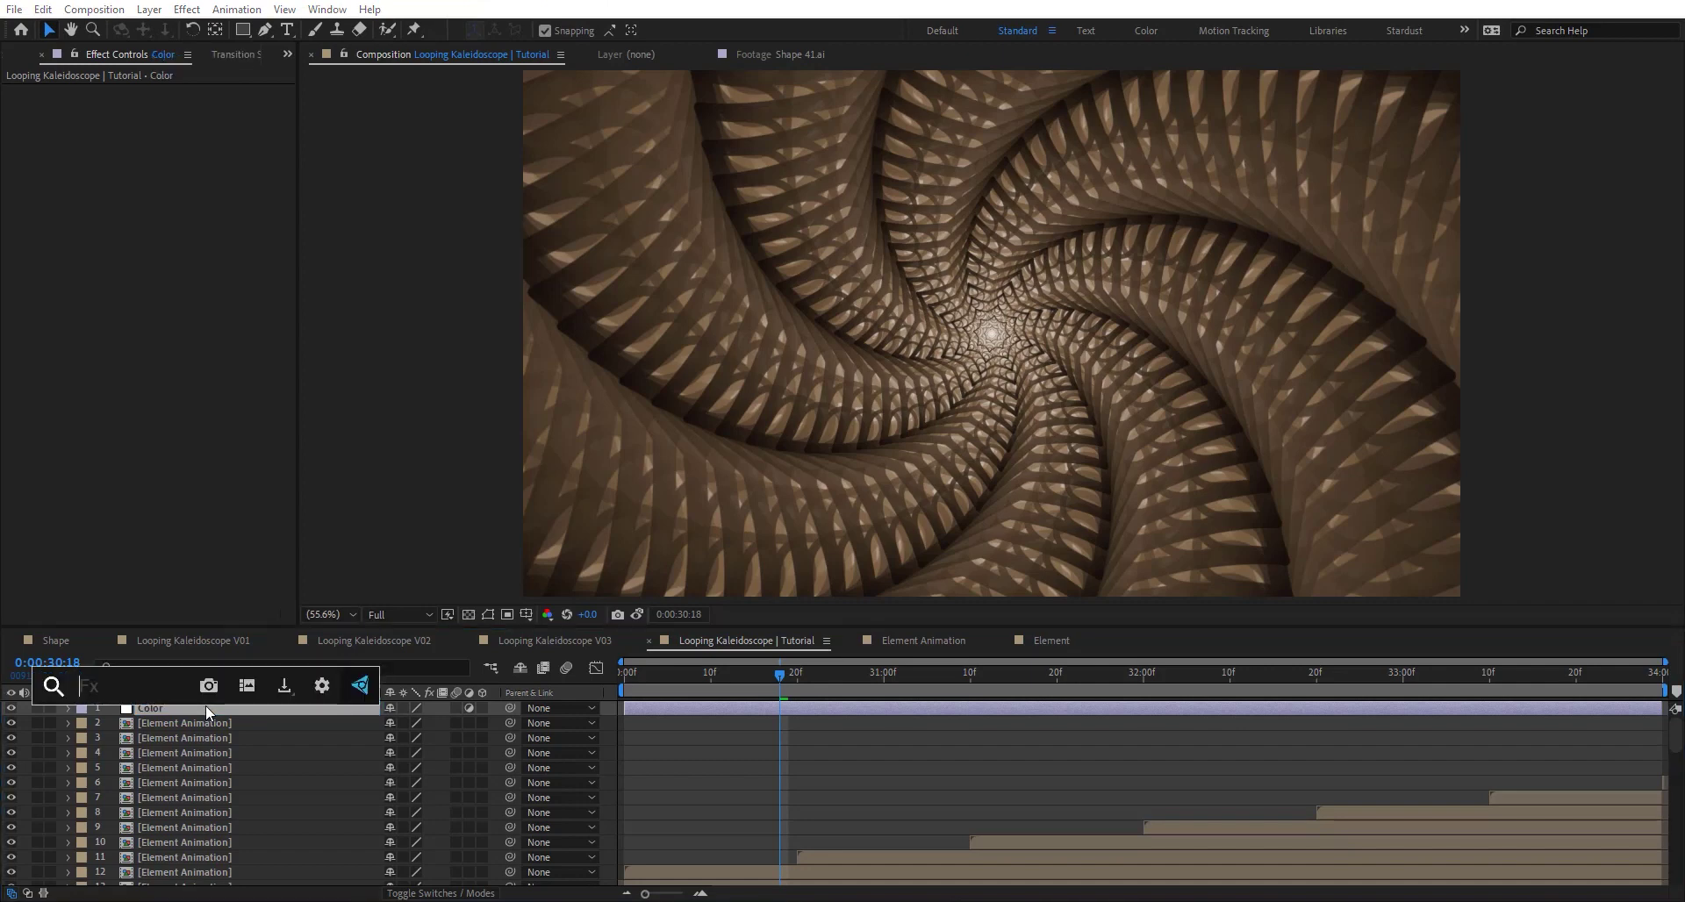
text(glow)
key(Return)
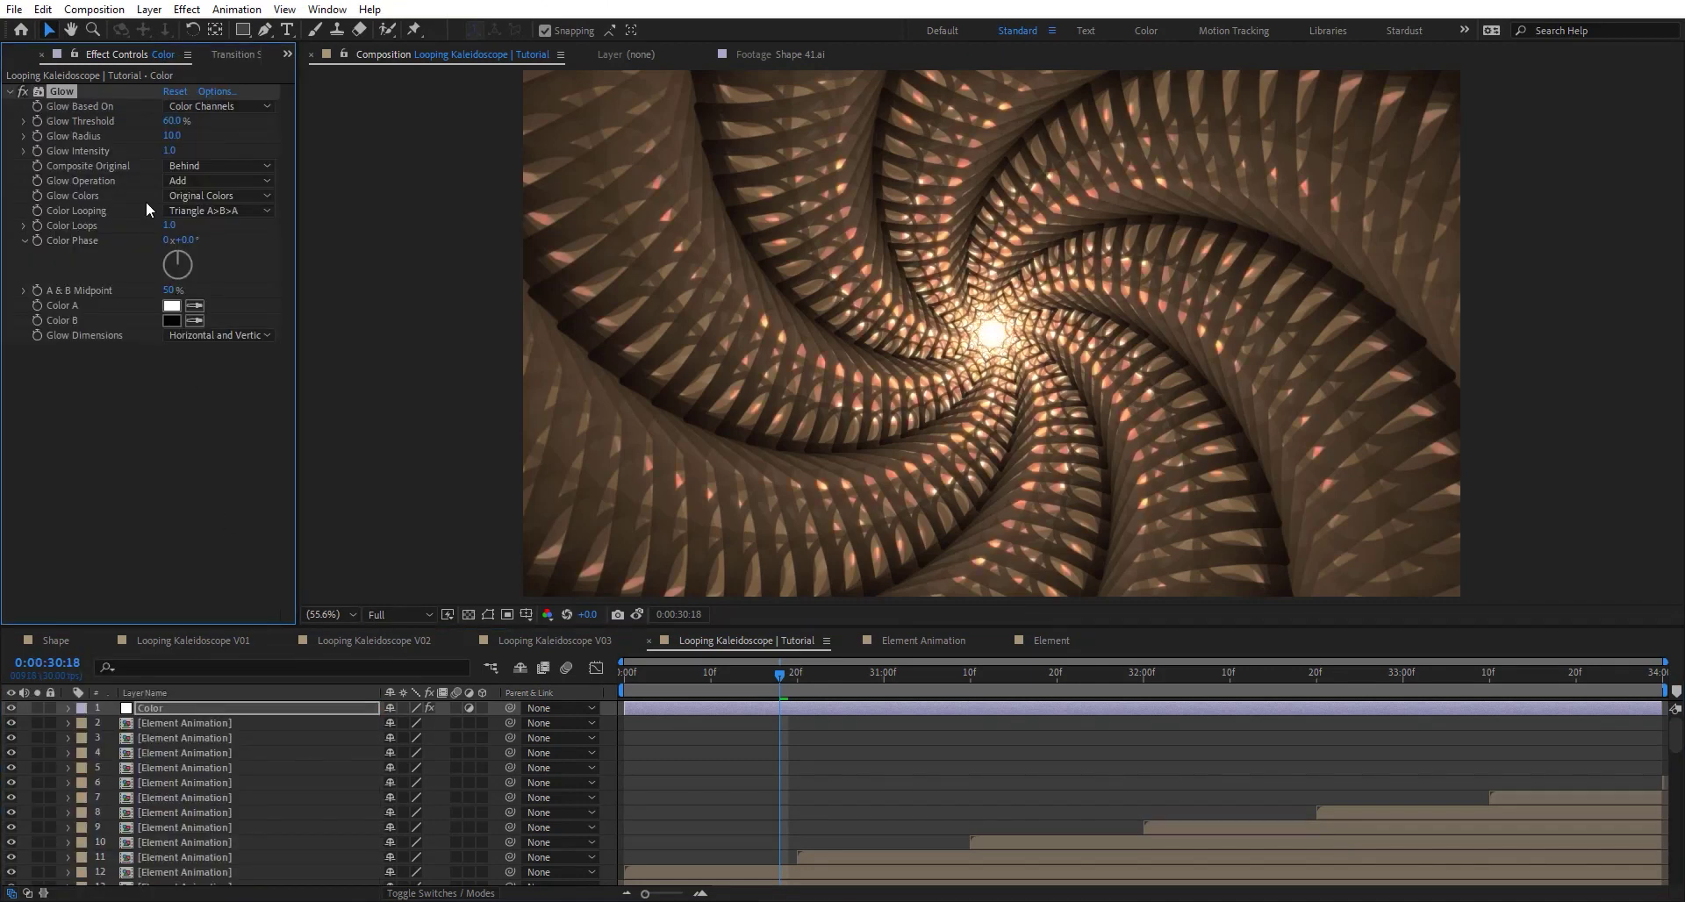
click(173, 121)
text(70)
key(Return)
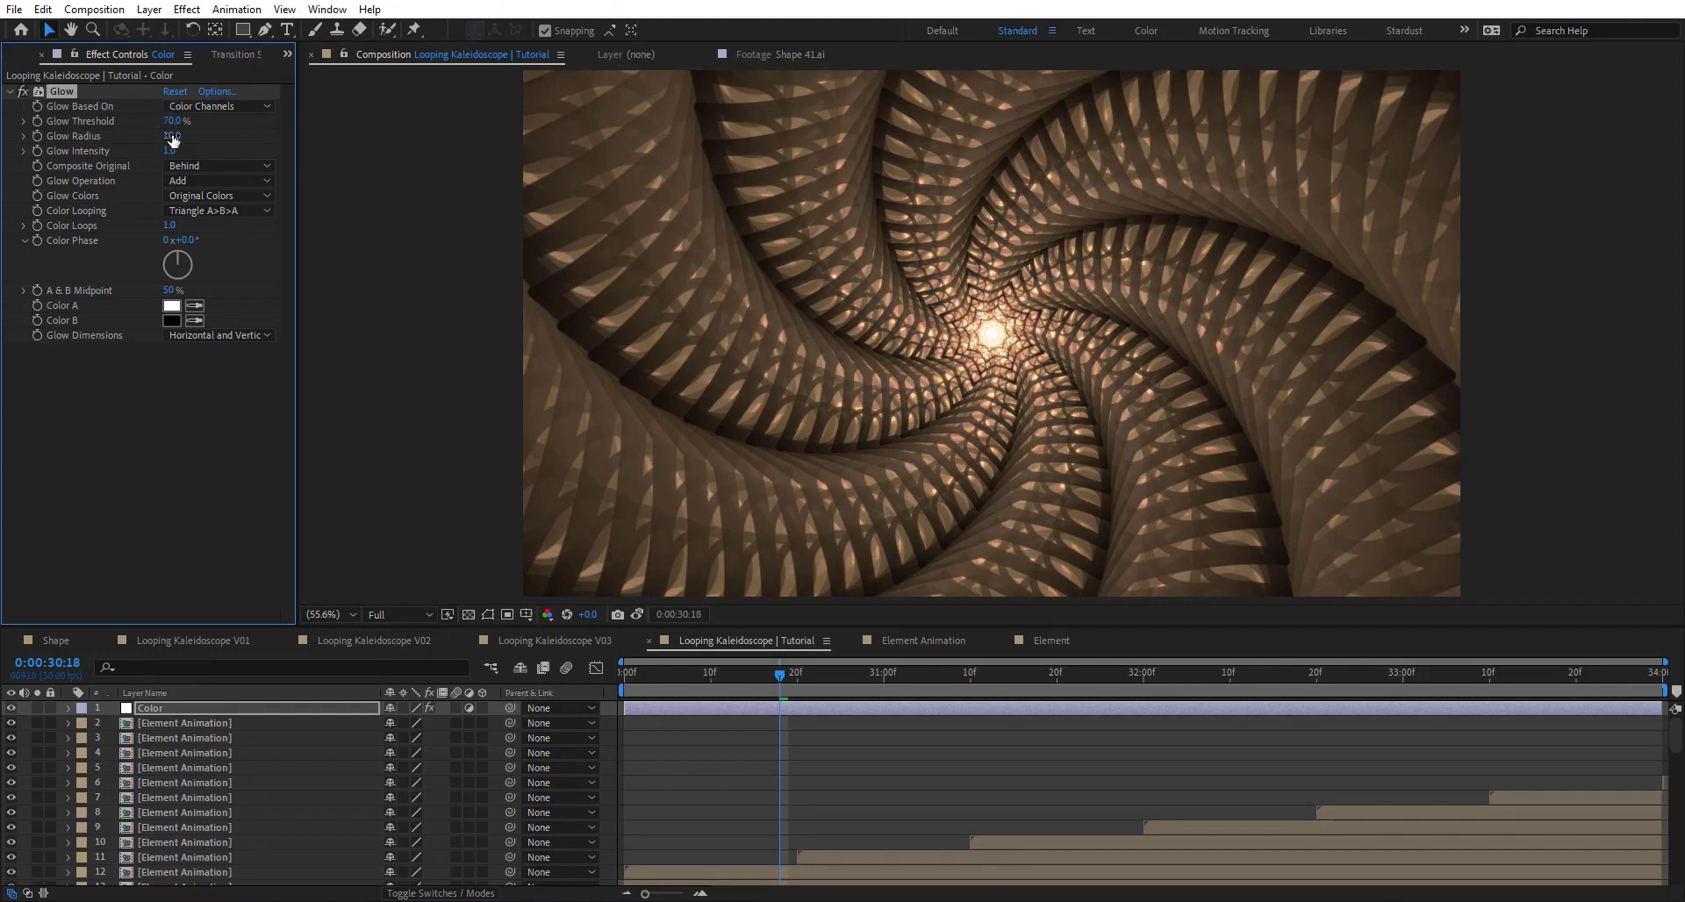
click(172, 136)
Try Stencil Luma as the Glow operation, and settle on Silhouette Luma
click(200, 178)
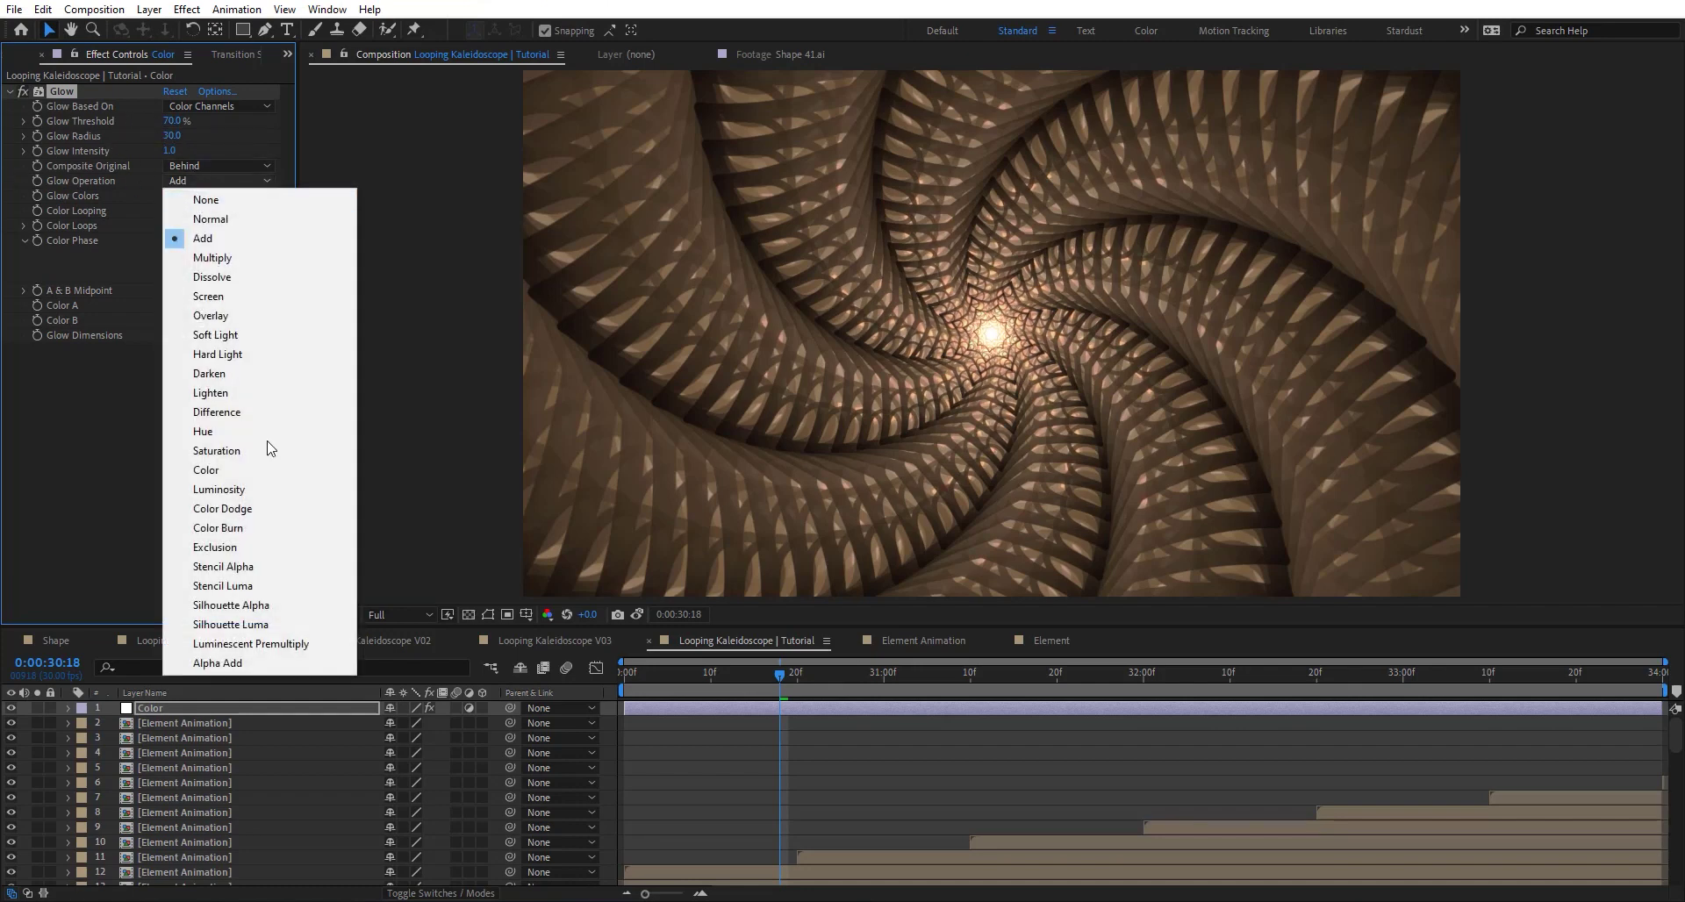
click(217, 586)
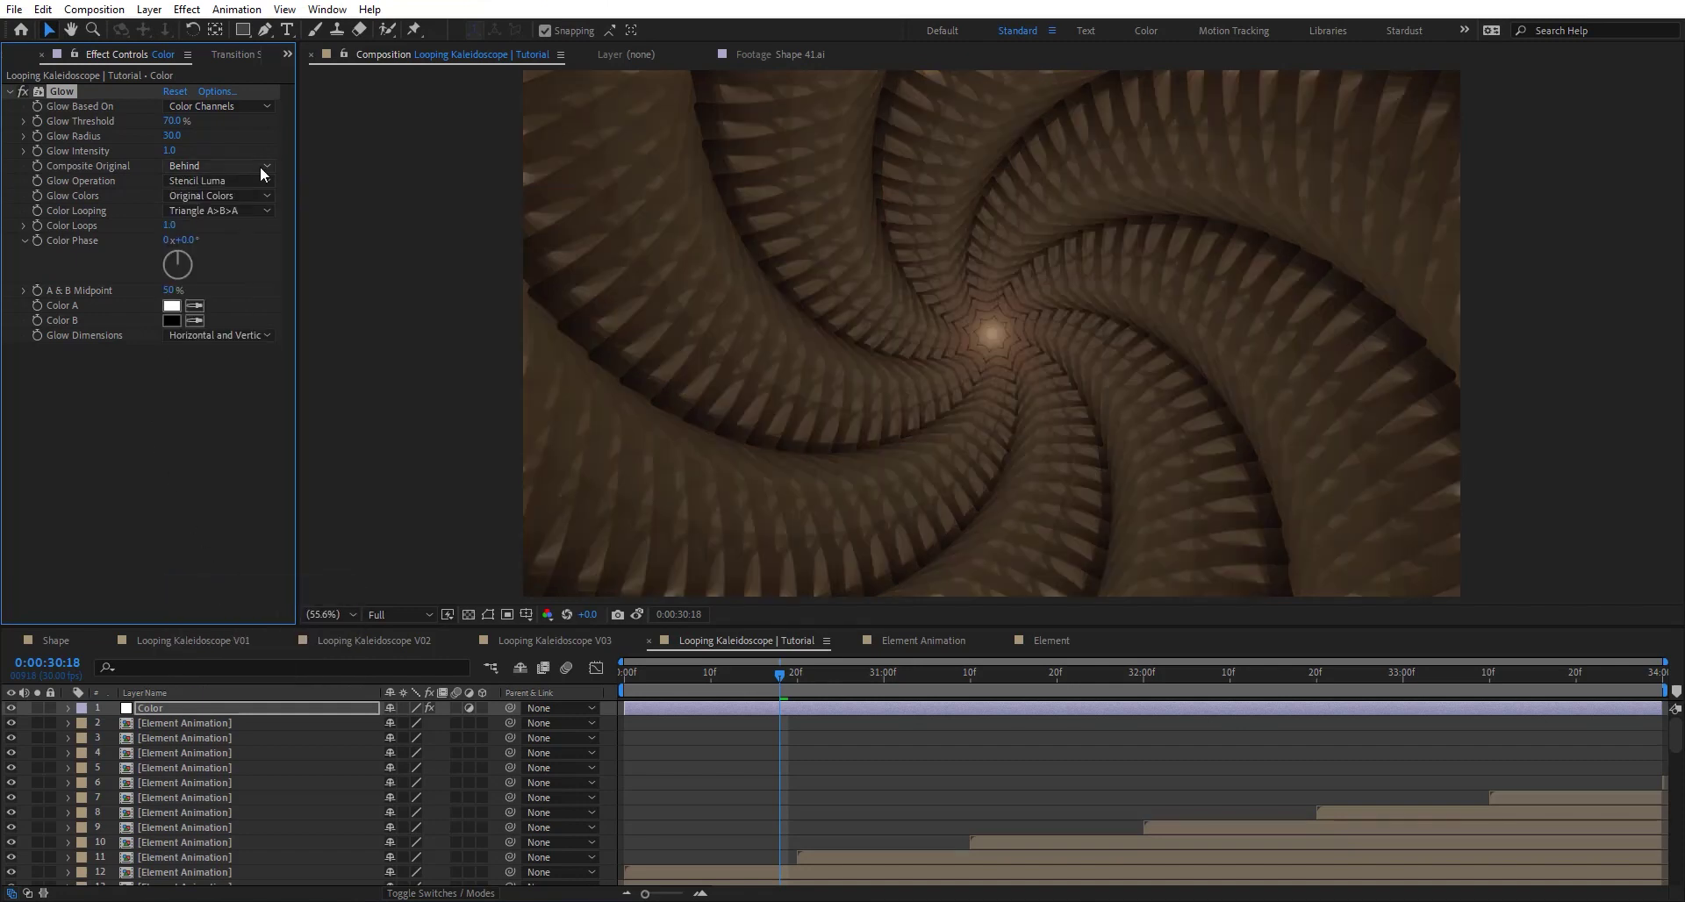
click(236, 181)
click(230, 624)
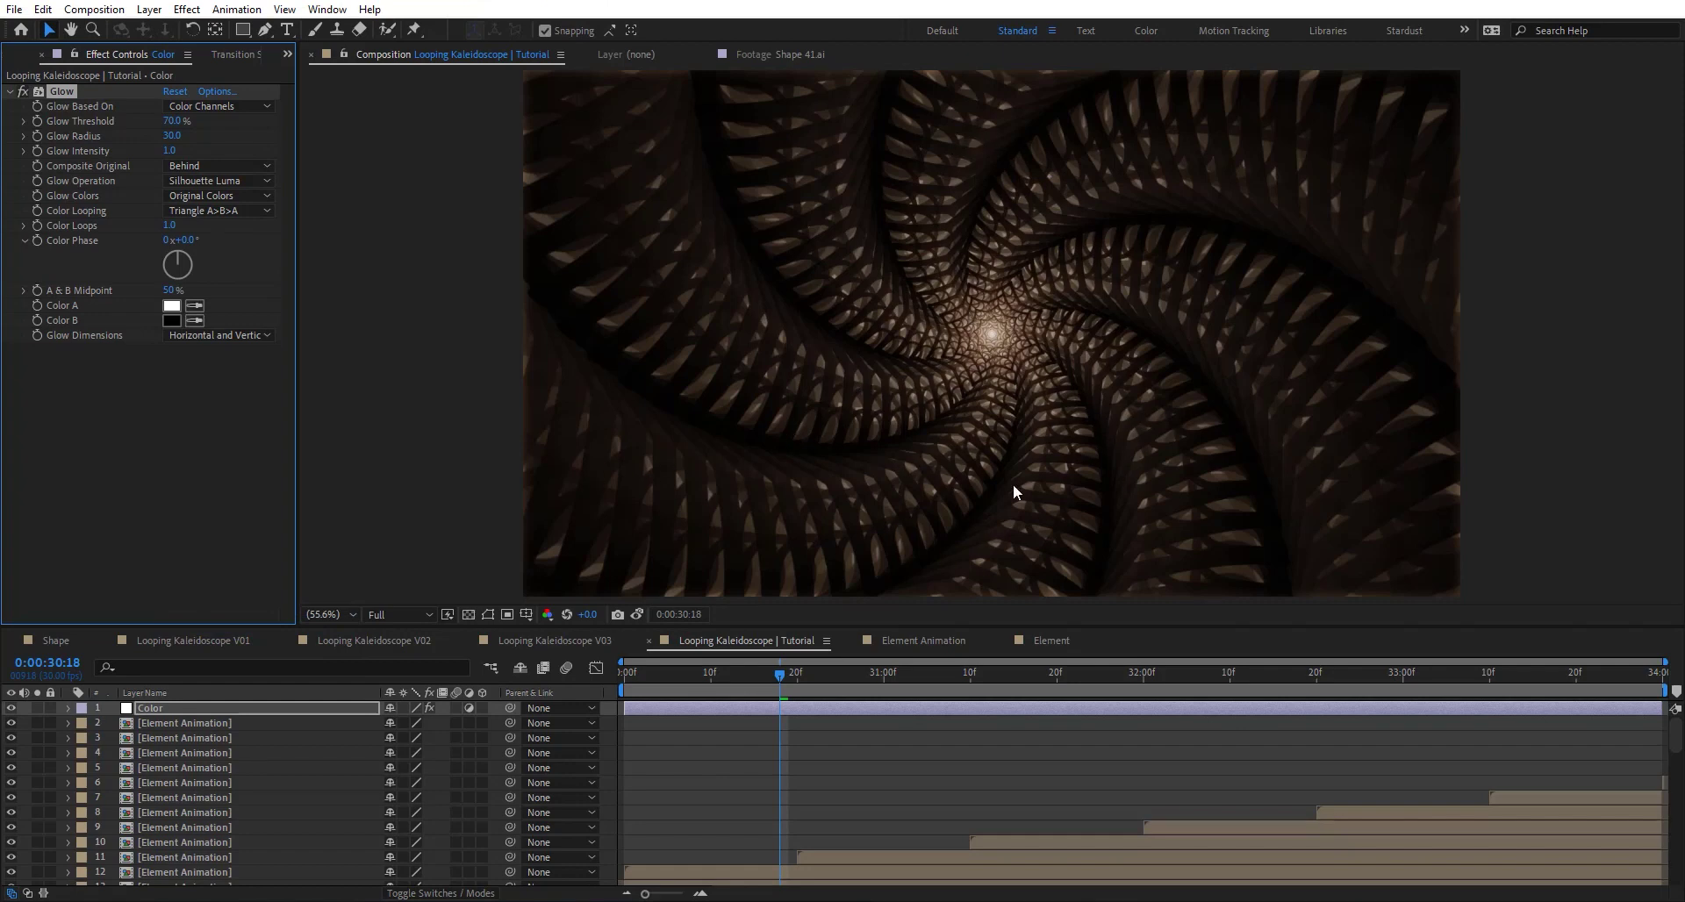
Apply a Sharpen effect to the Color layer with a sharpen amount of 20
key(ctrl+space)
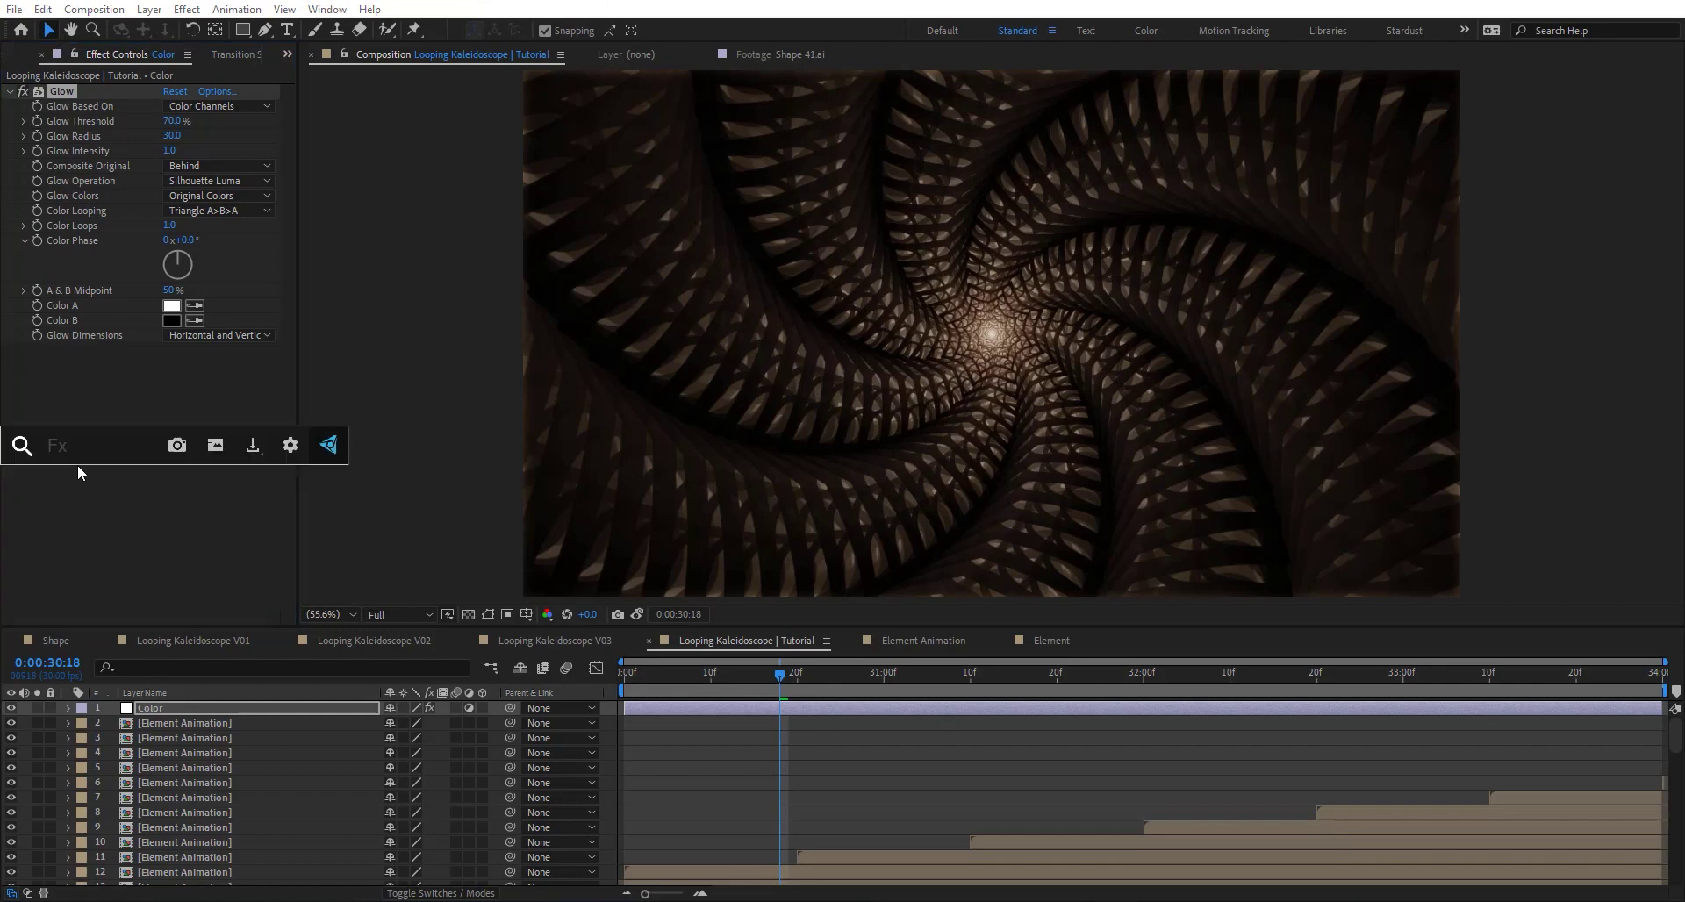
text(shar)
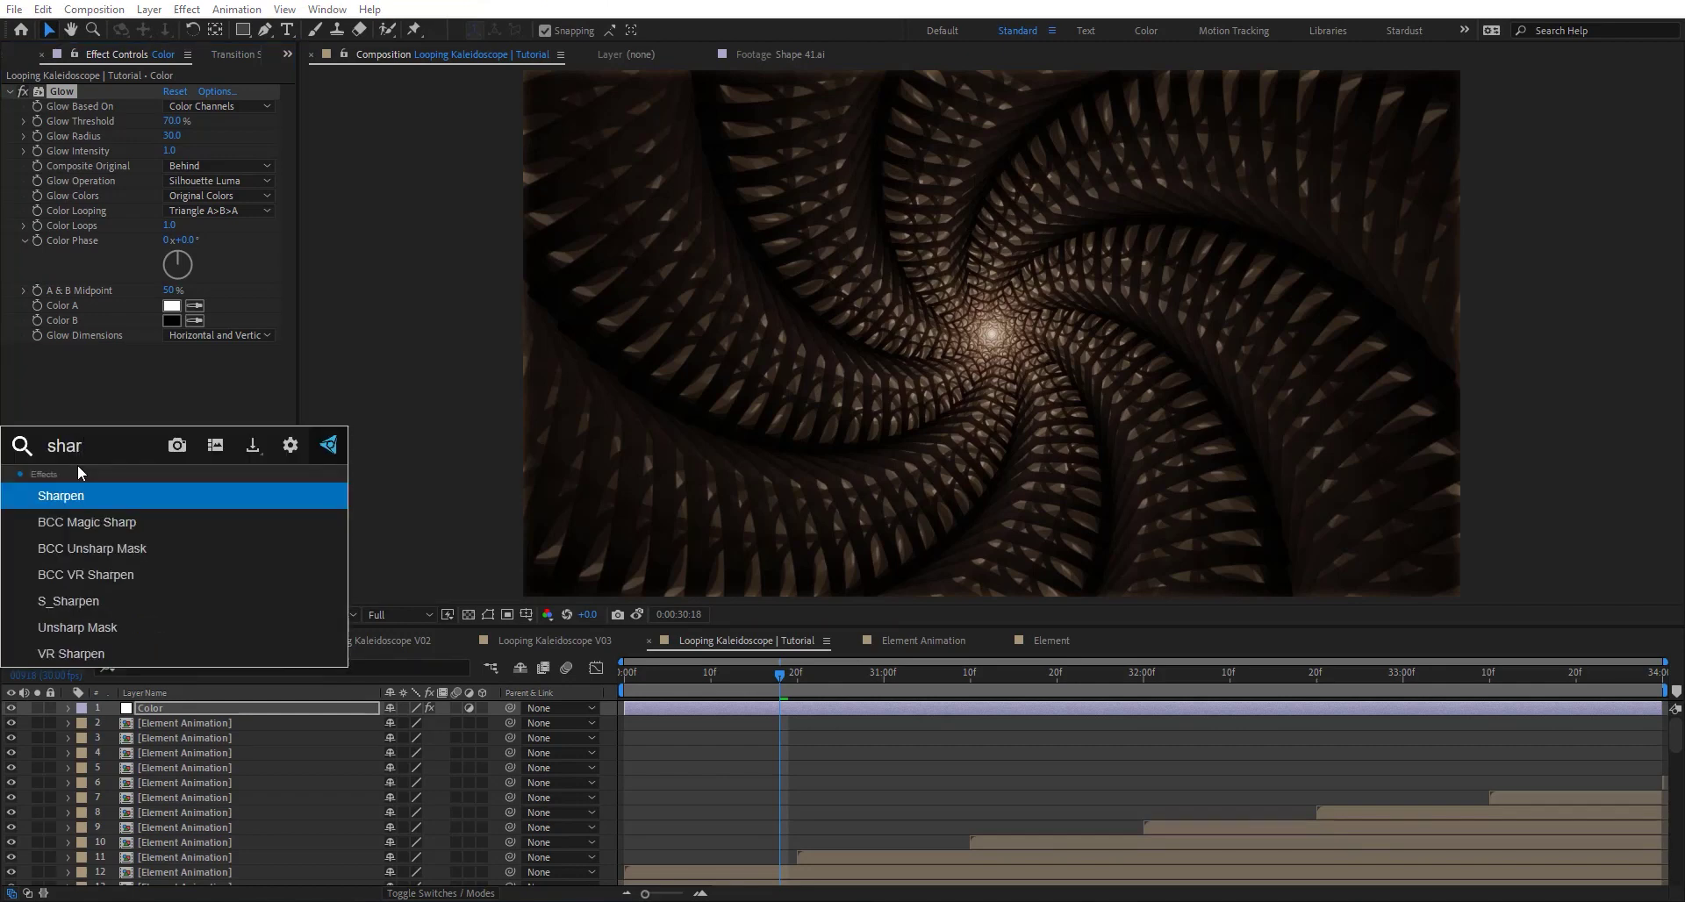
key(Return)
click(167, 366)
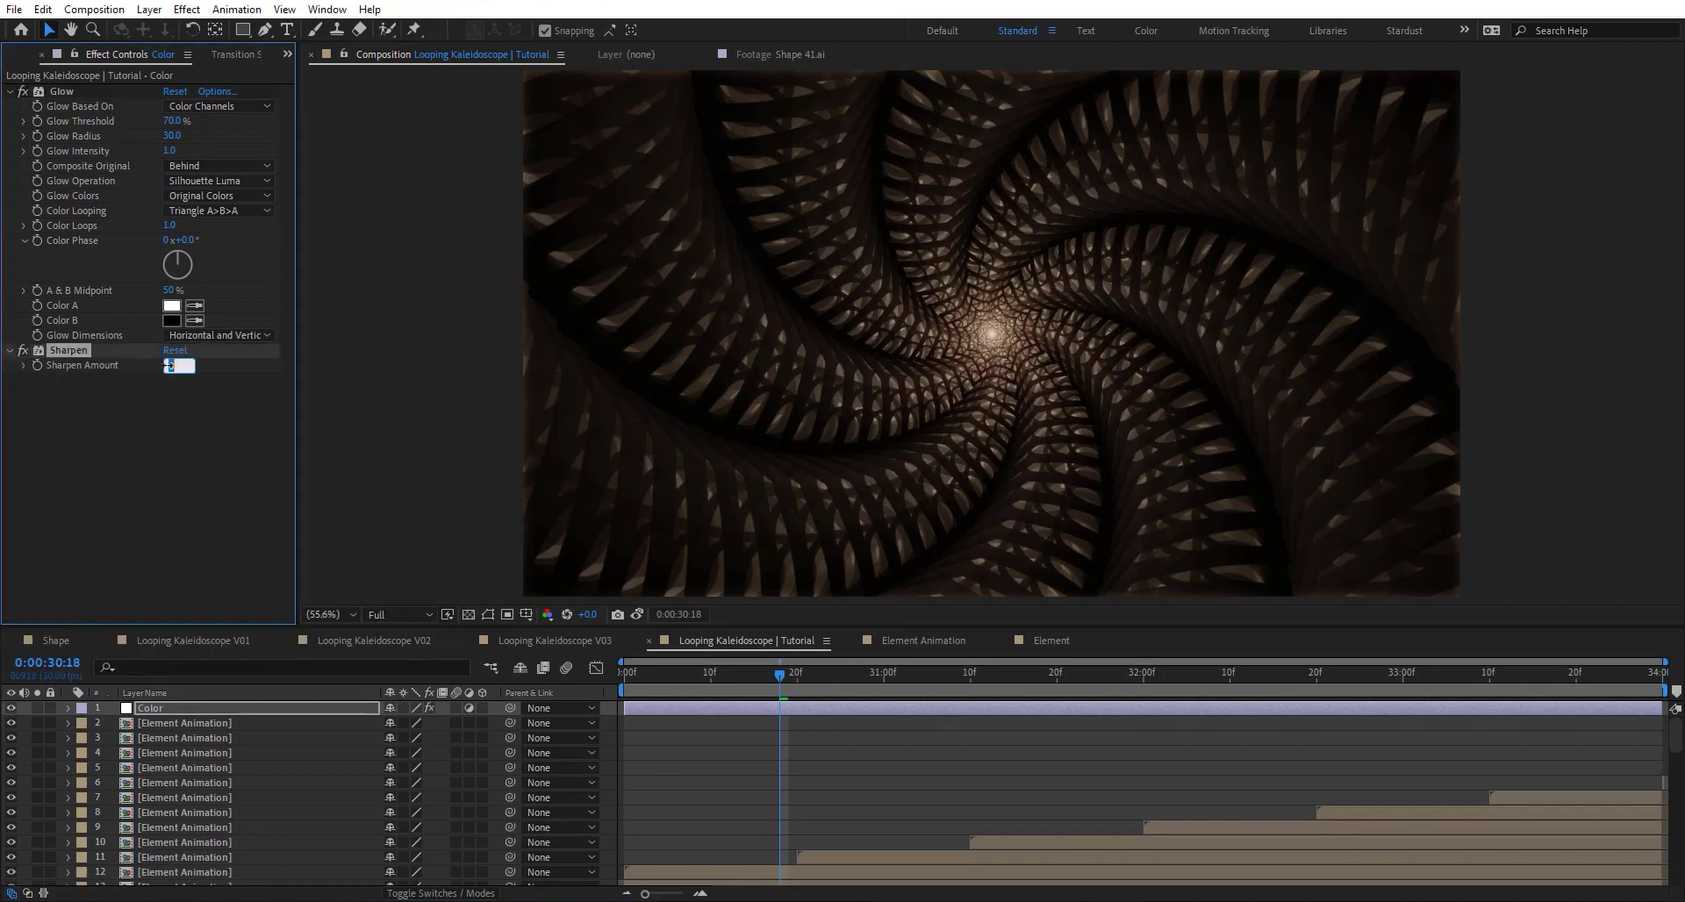
text(30)
key(Return)
Apply the Colorama effect to the Color layer
key(ctrl+space)
text(colo)
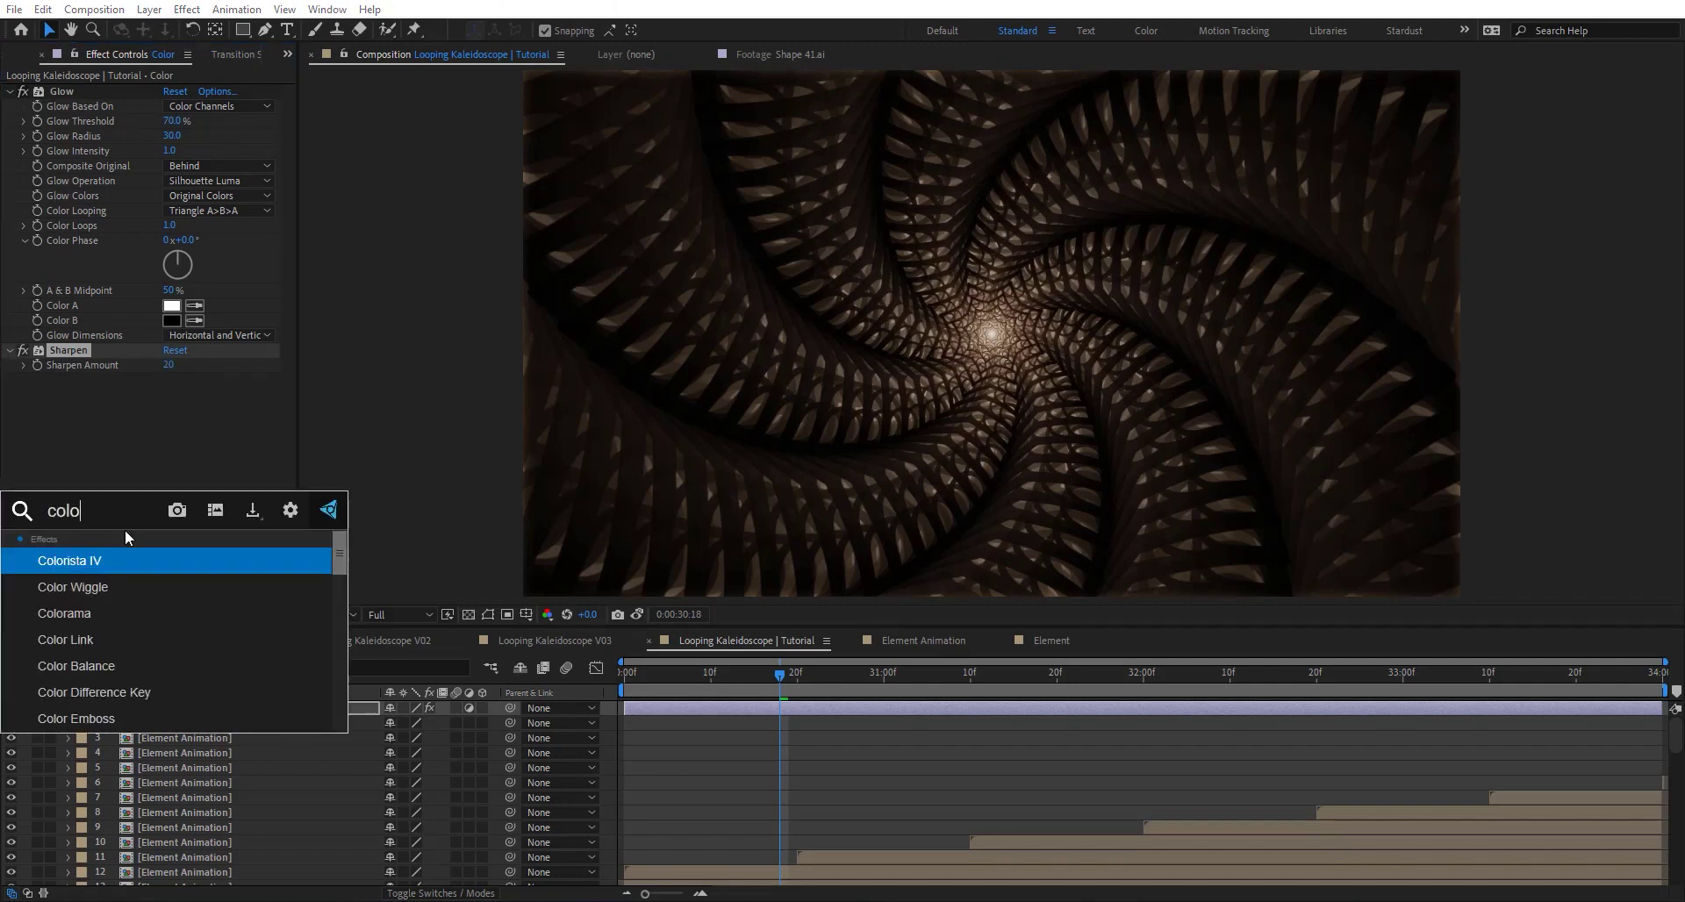
key(Down)
key(Down)
key(Return)
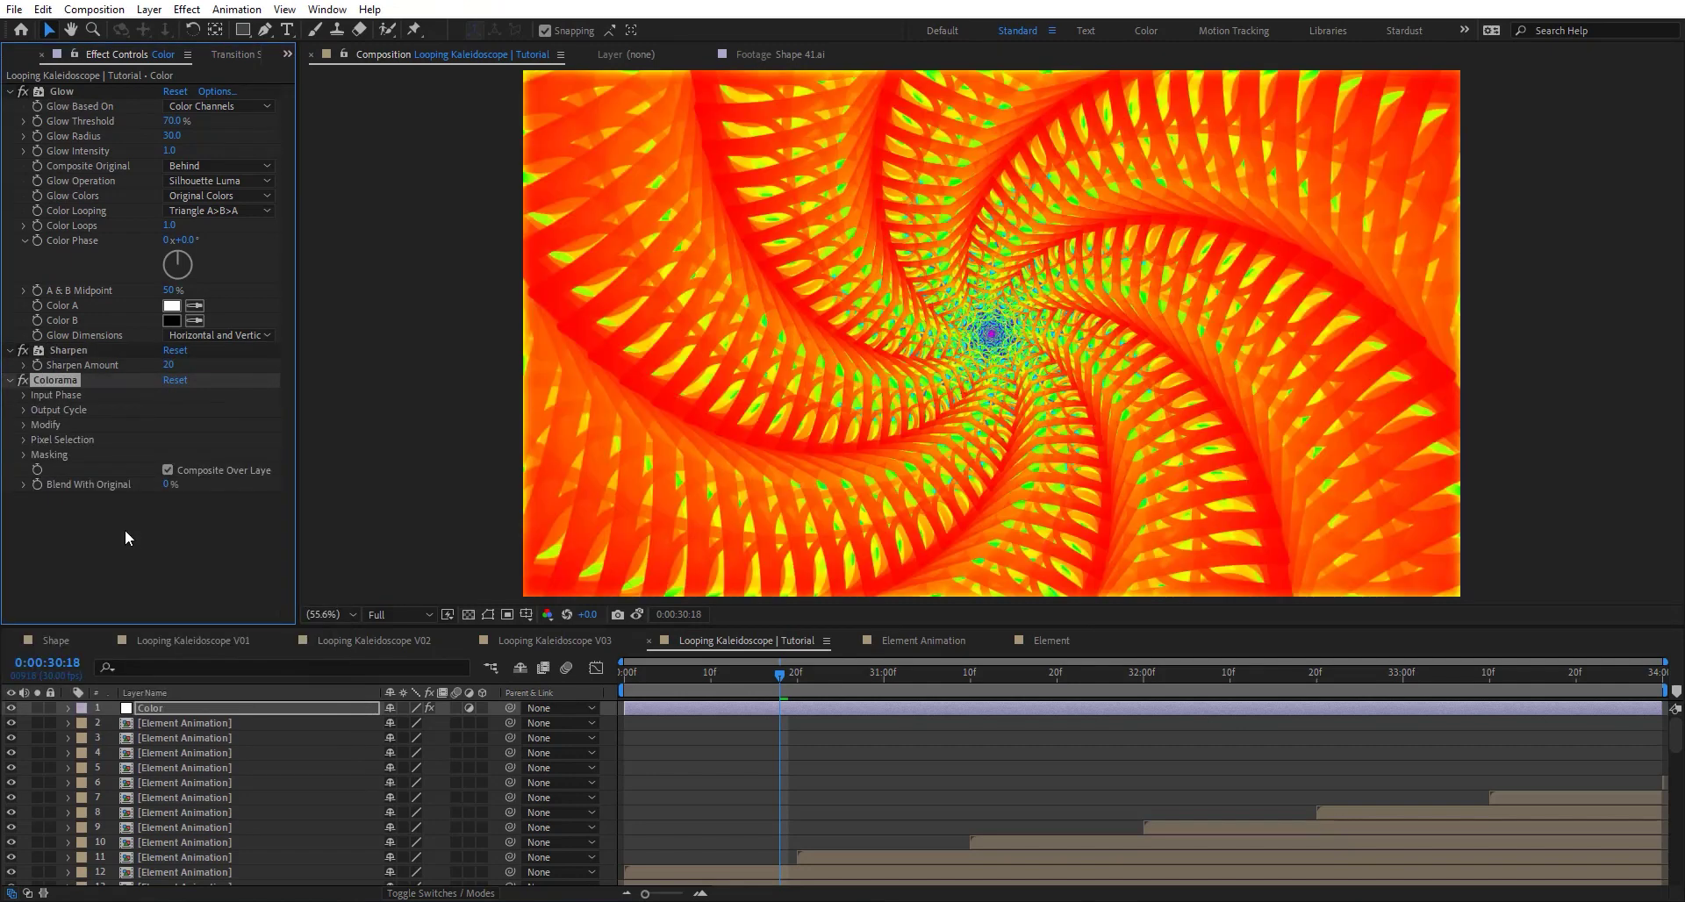
Try the Fire And Smoke and Saturation Ramp palettes for Colorama's output cycle, and settle on Fire
click(23, 411)
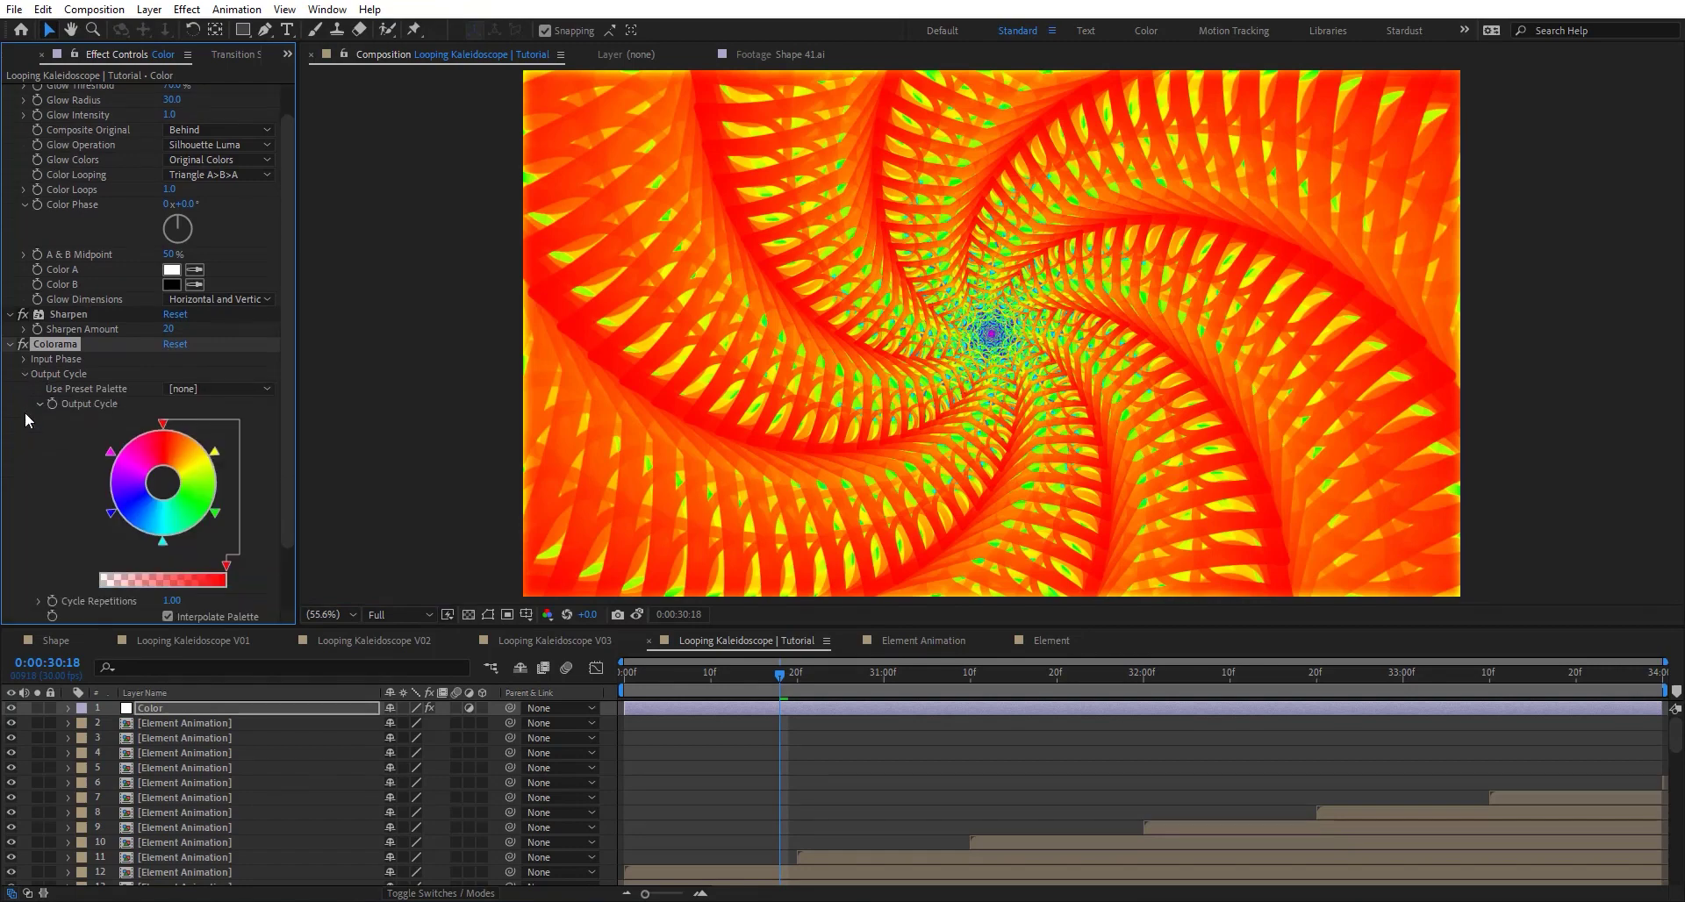
click(230, 388)
click(272, 648)
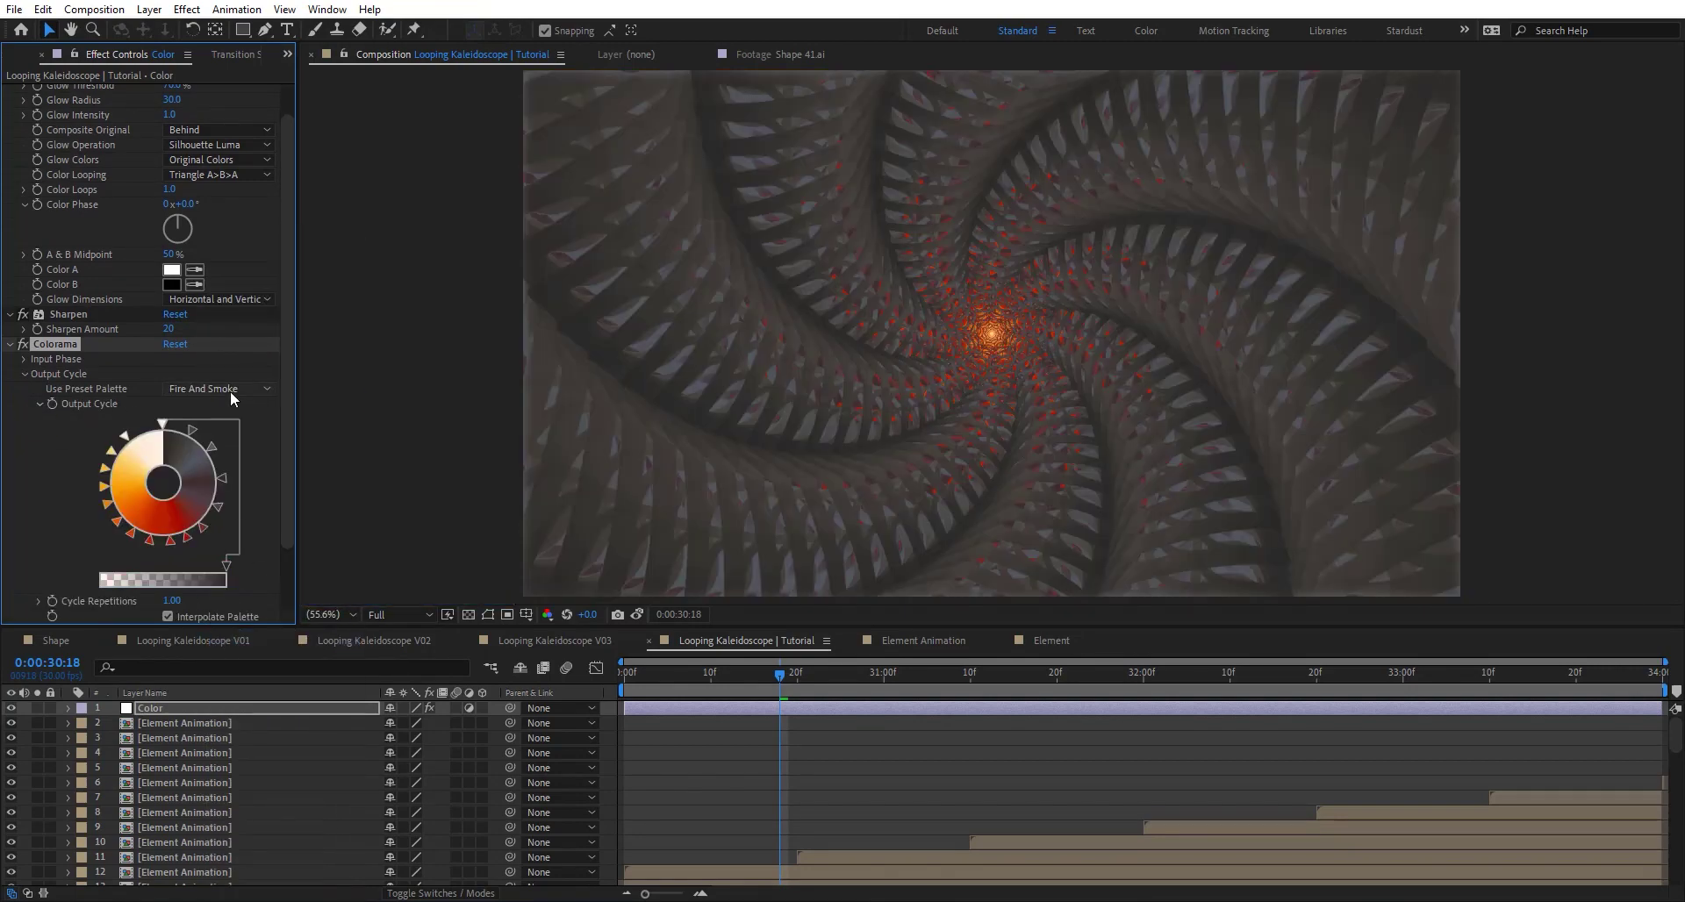
click(230, 391)
click(226, 418)
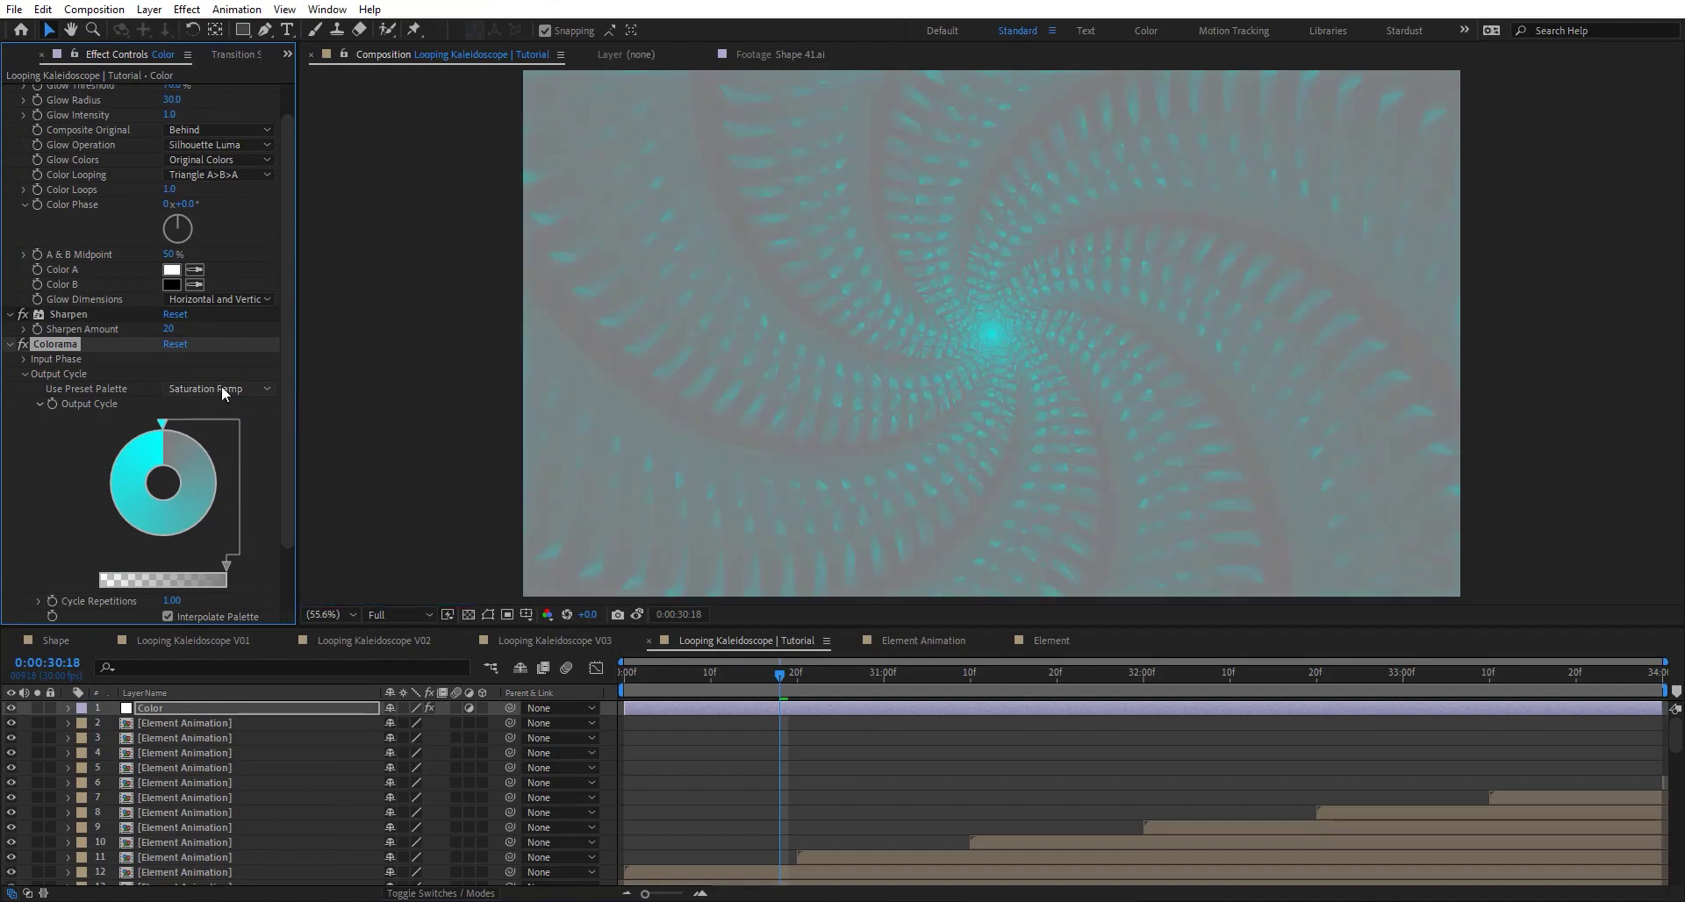
click(222, 388)
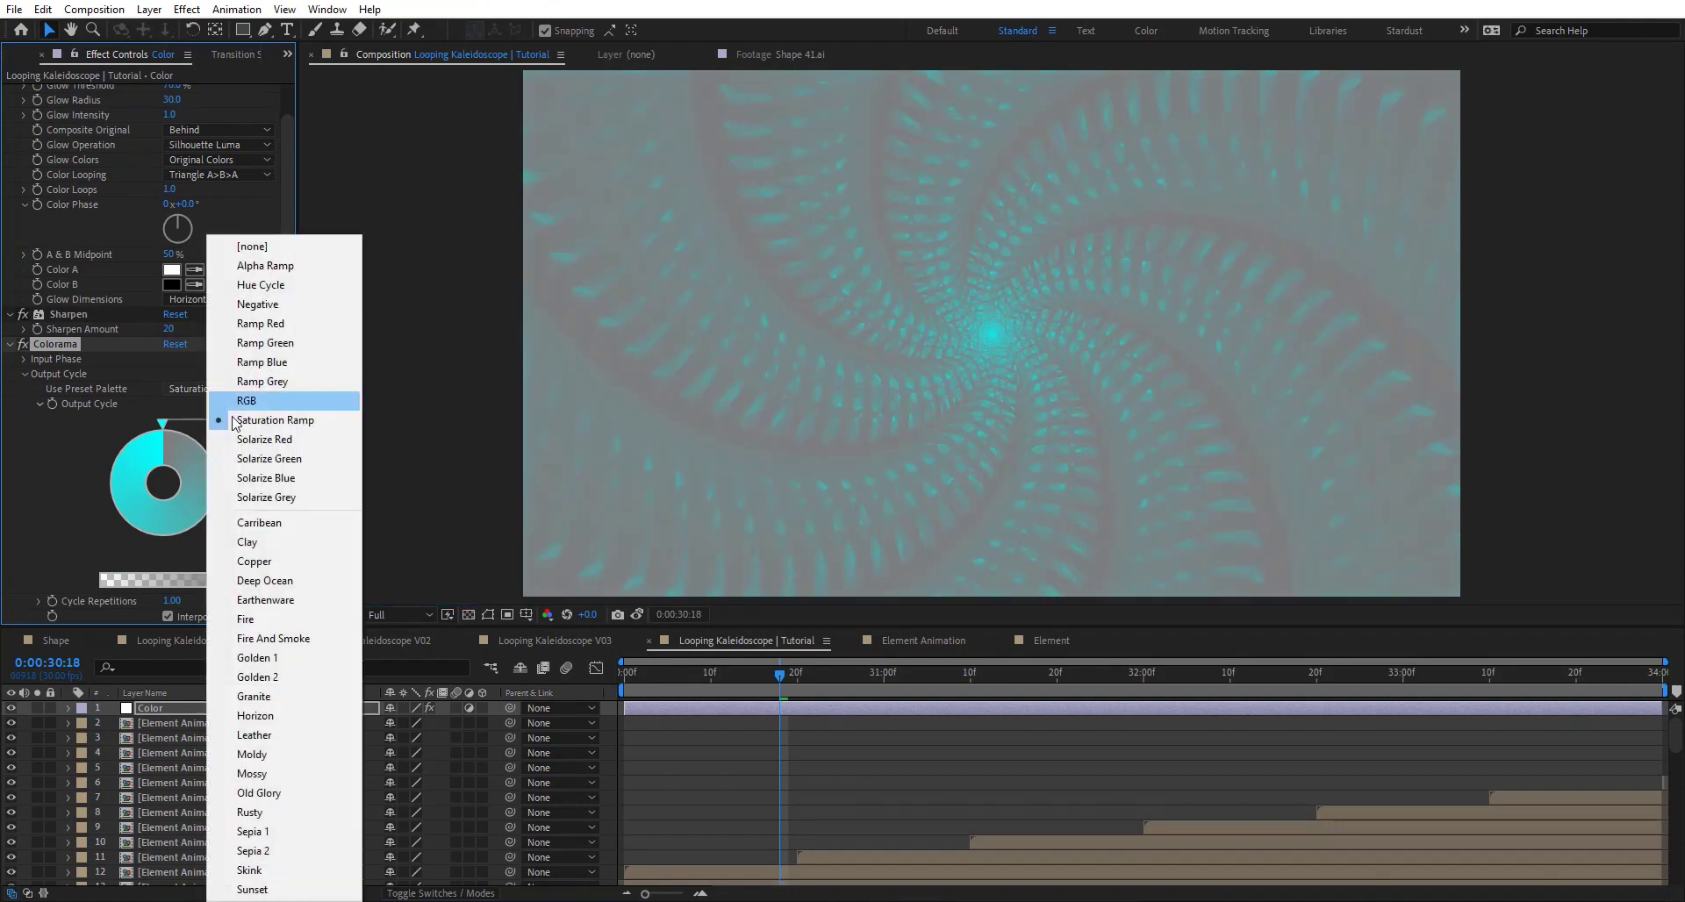
click(263, 619)
Try the LS and HS options for Colorama's Modify setting, and return it to All
scroll(82, 455, down, 2)
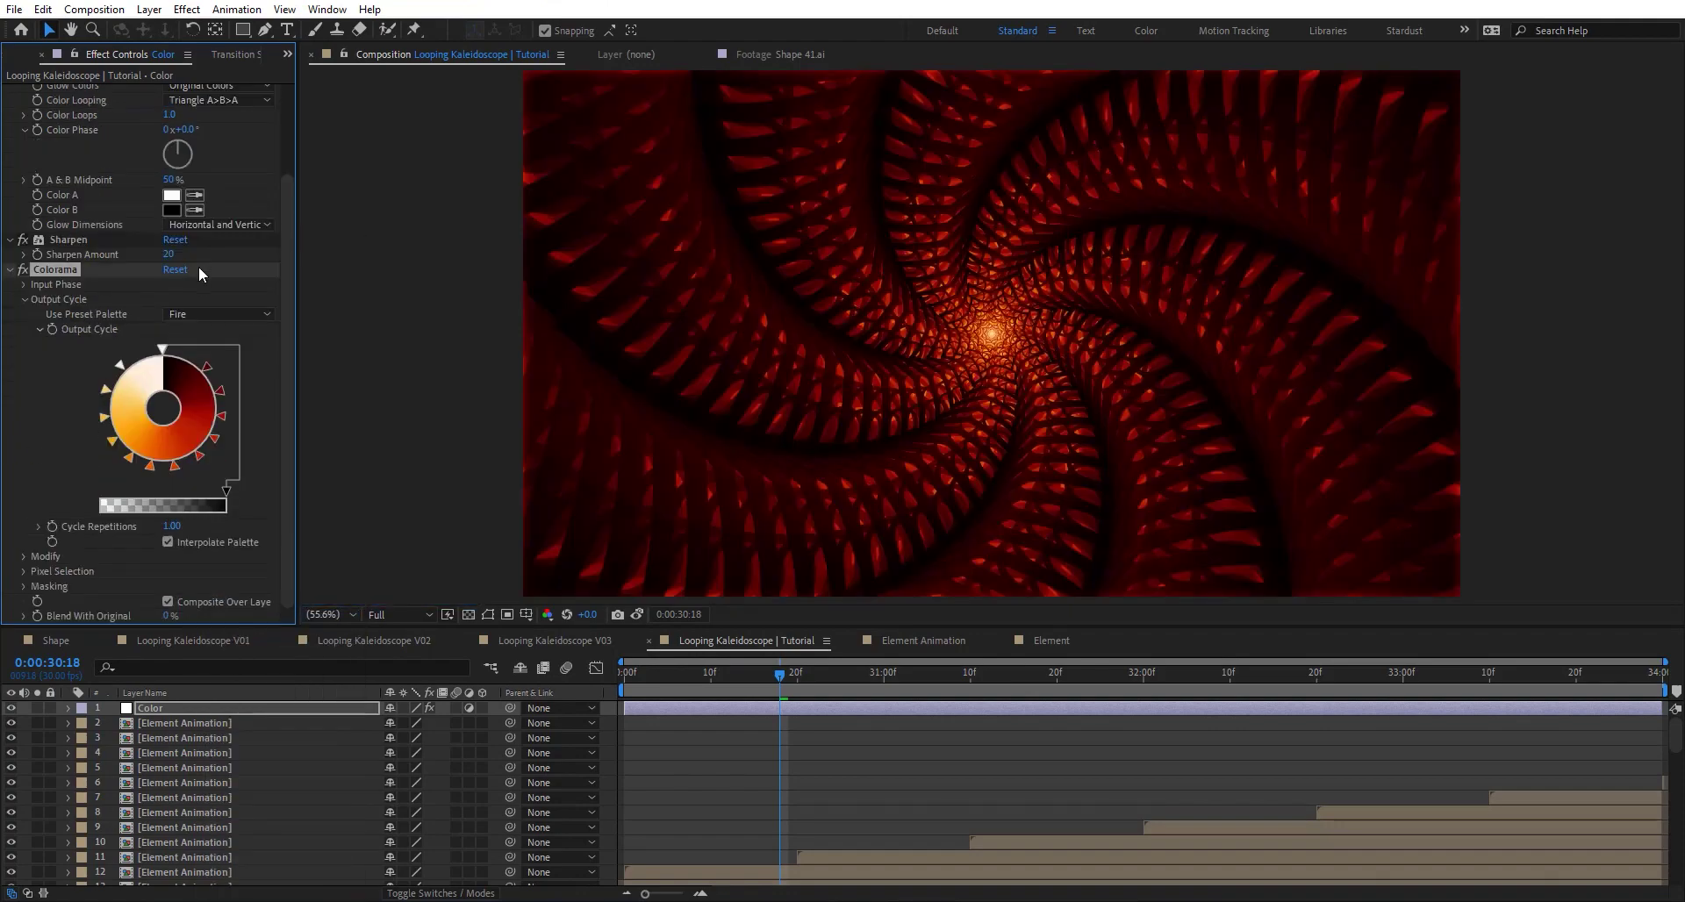
click(23, 555)
click(226, 571)
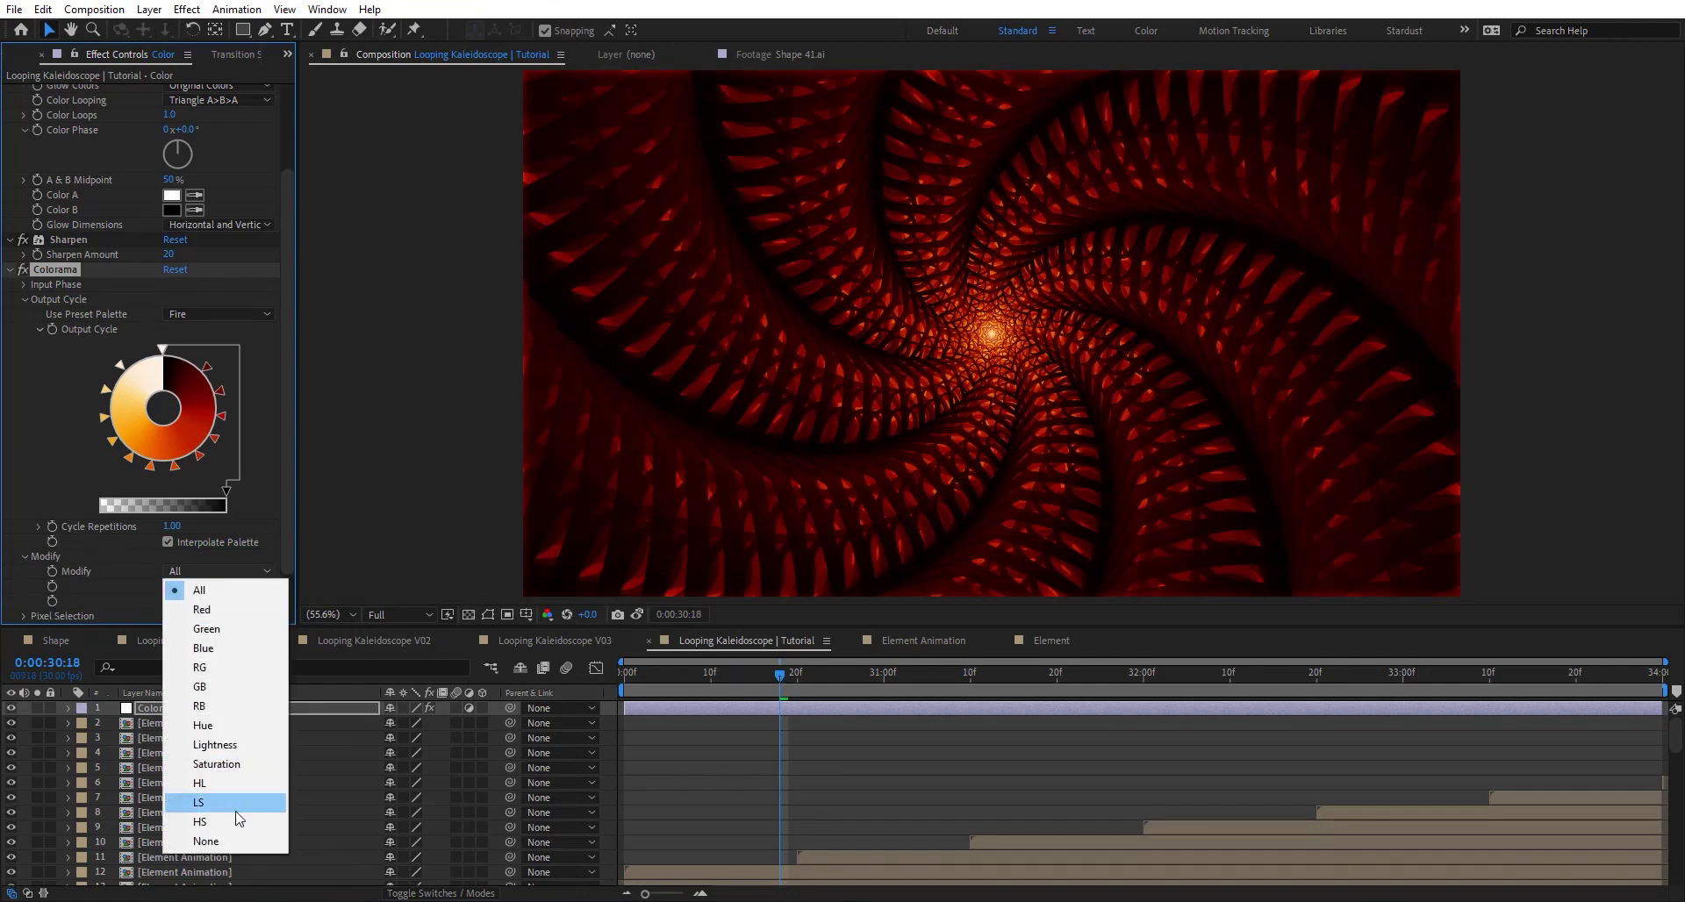
click(233, 804)
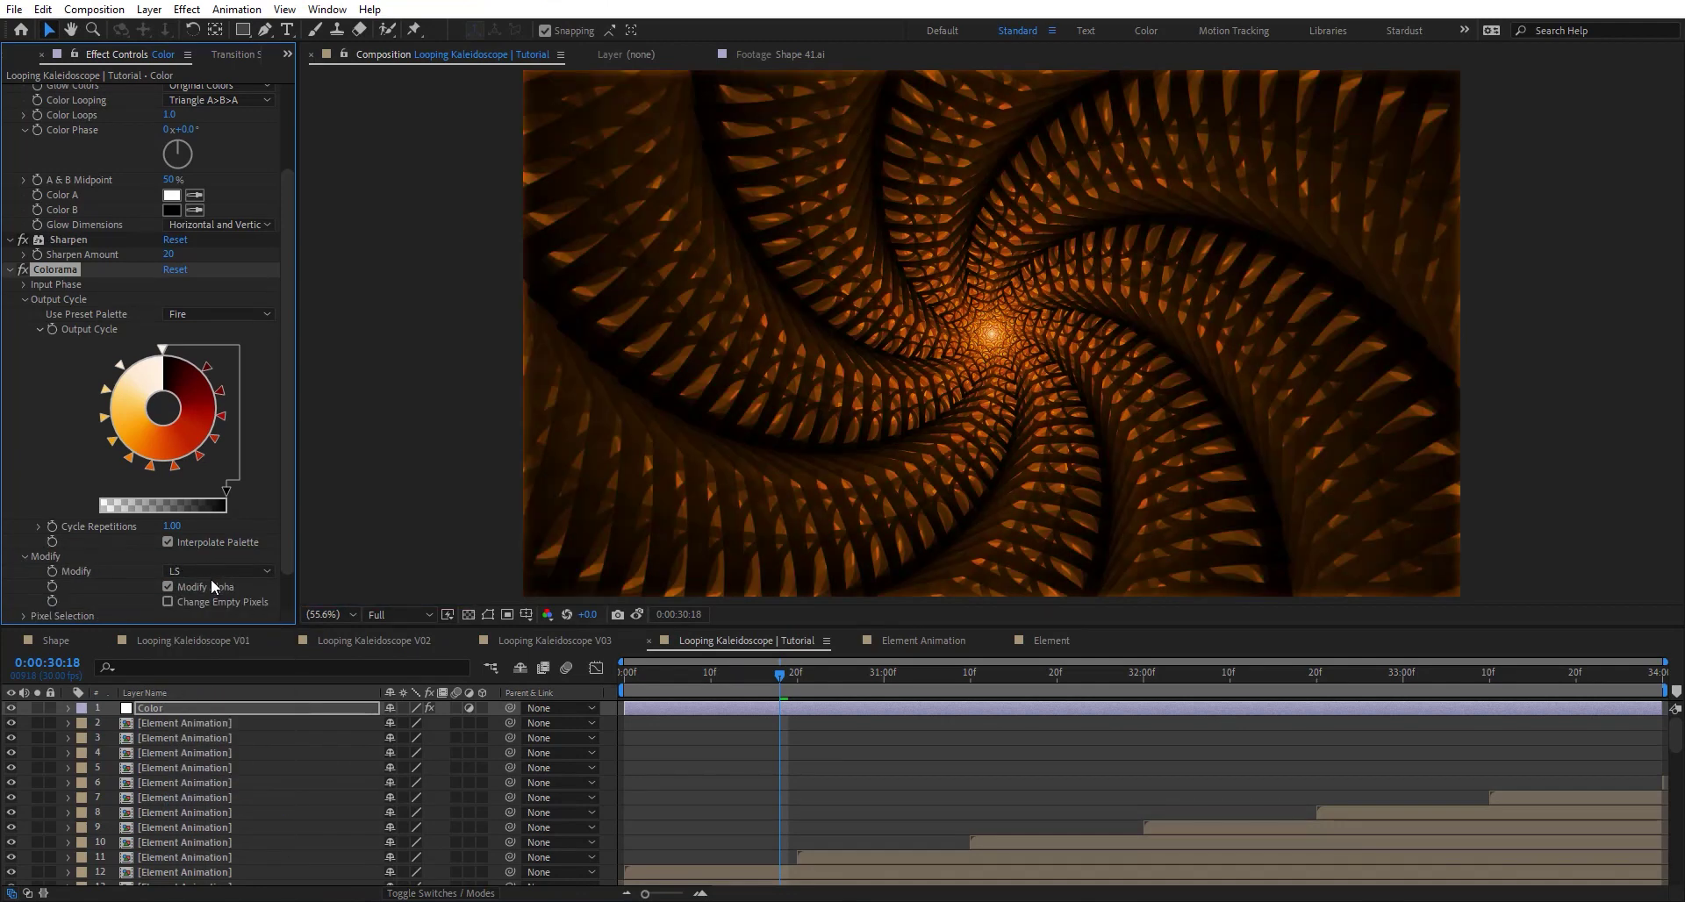
click(211, 575)
click(225, 820)
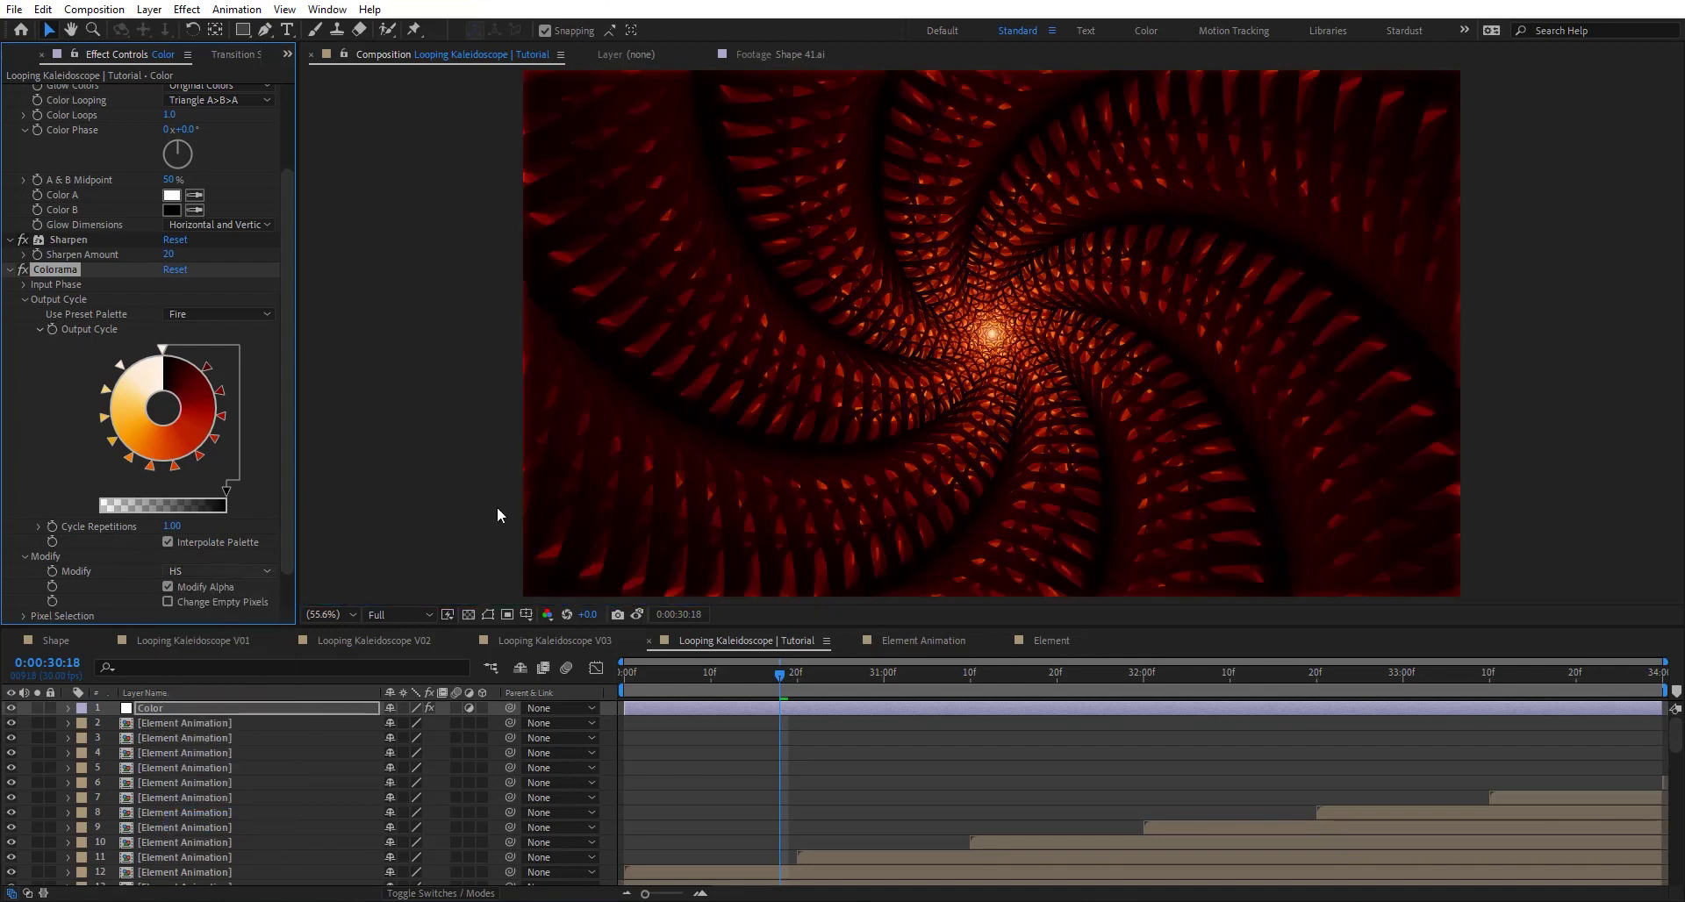
click(260, 569)
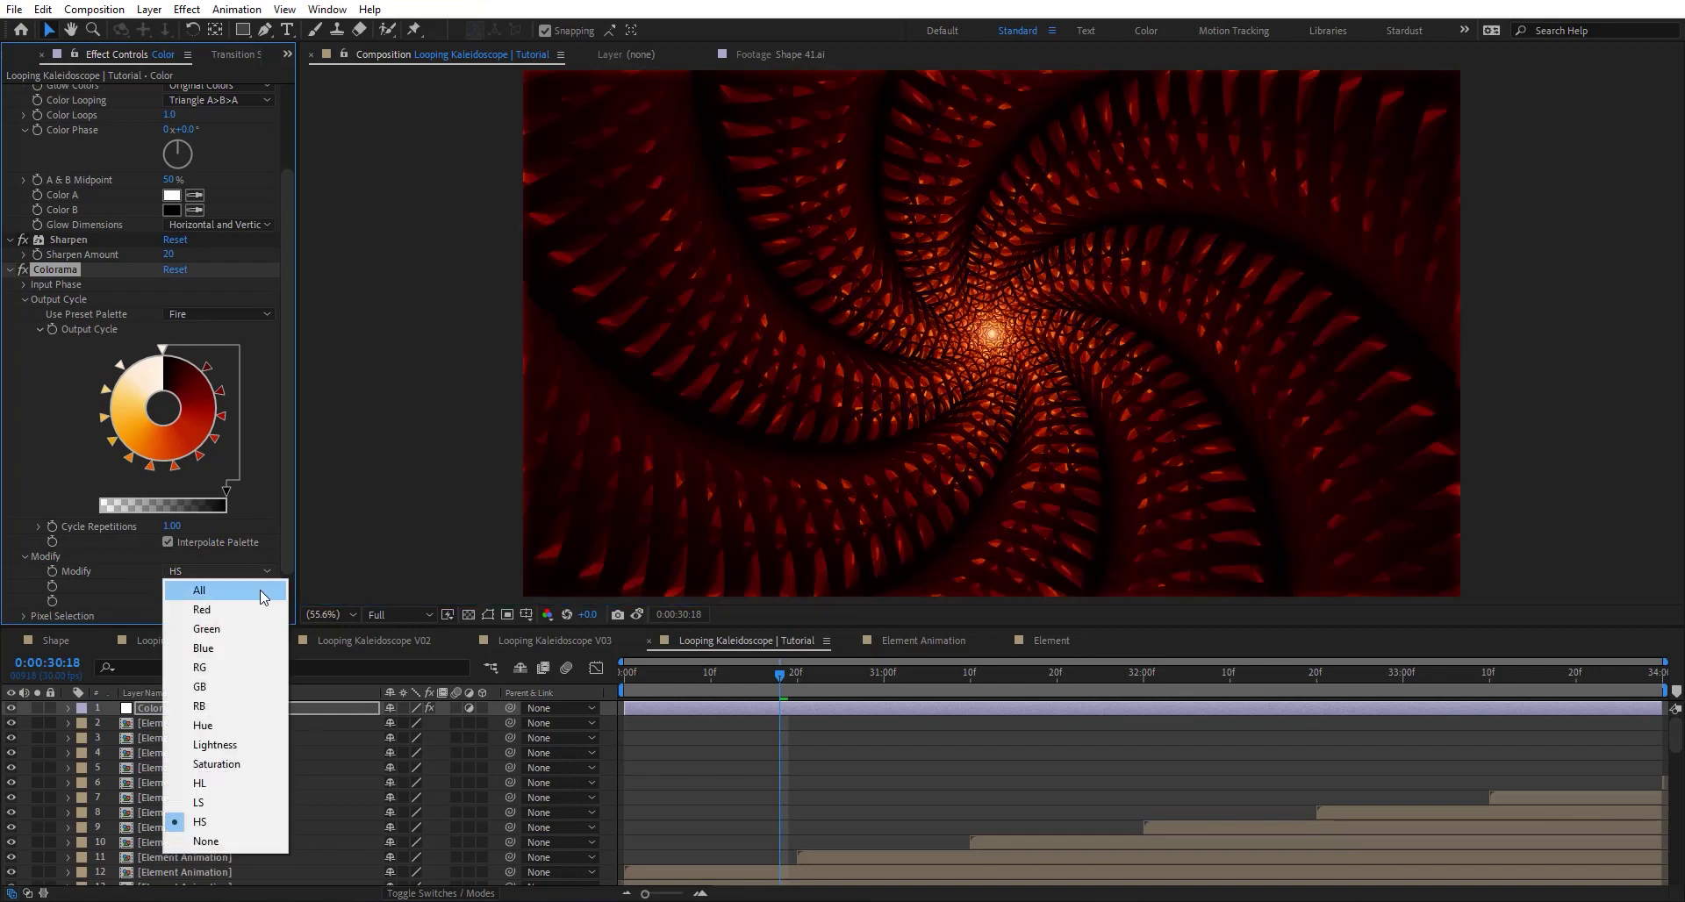
click(223, 587)
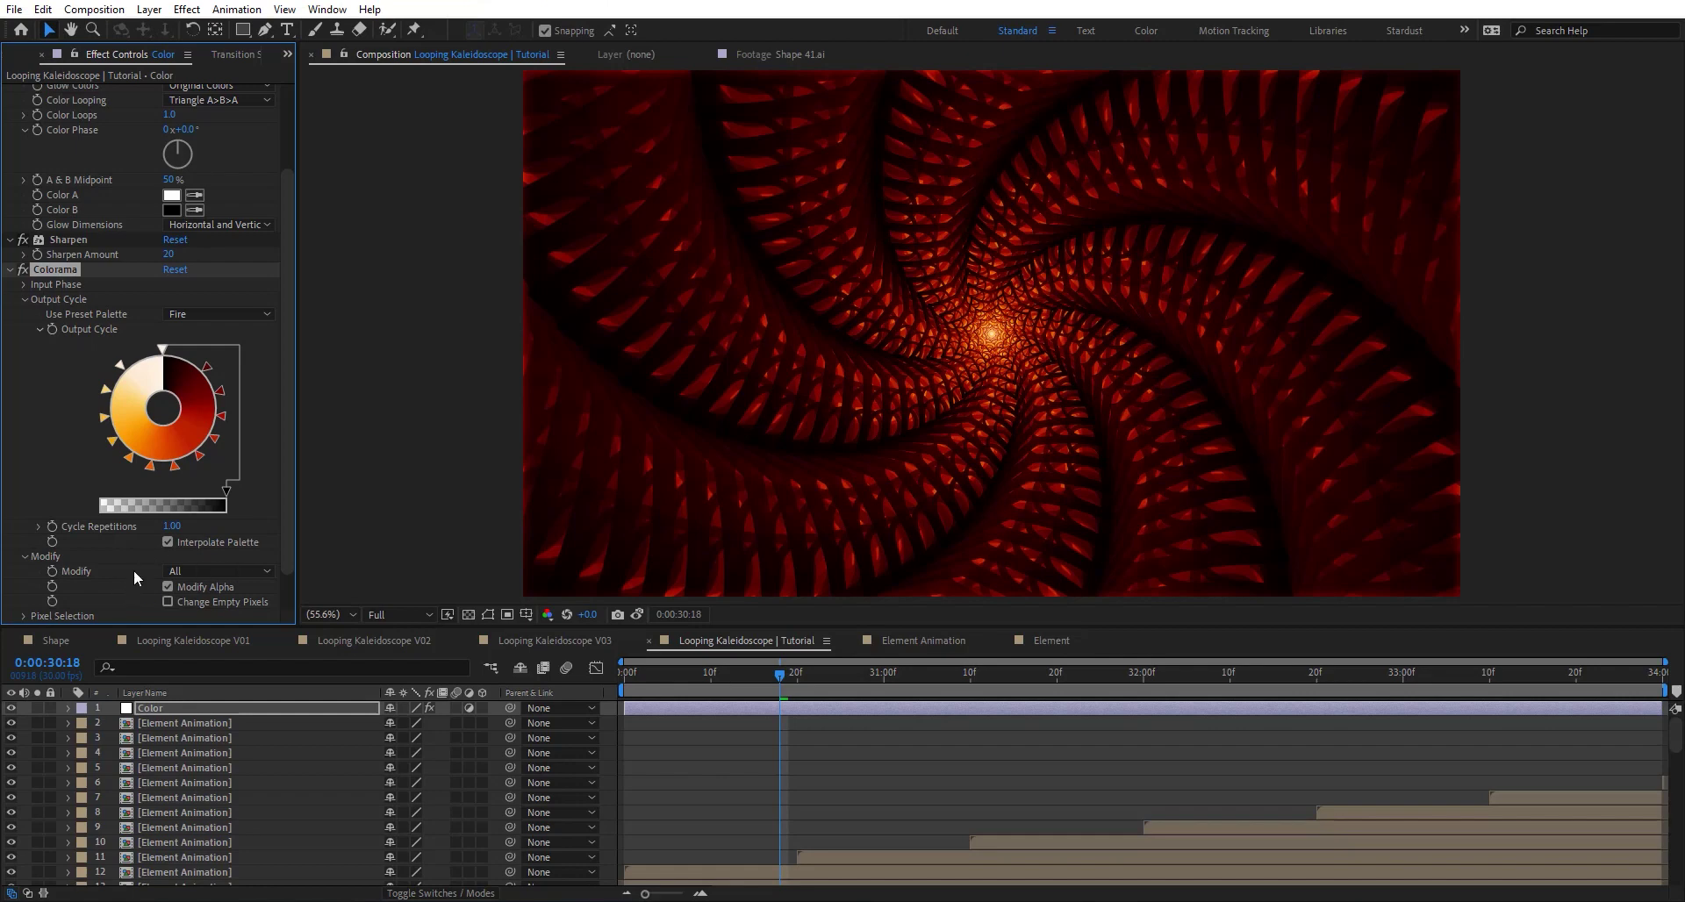
Apply a Noise effect to the Color layer and set the amount of noise to 10%
click(199, 318)
click(52, 261)
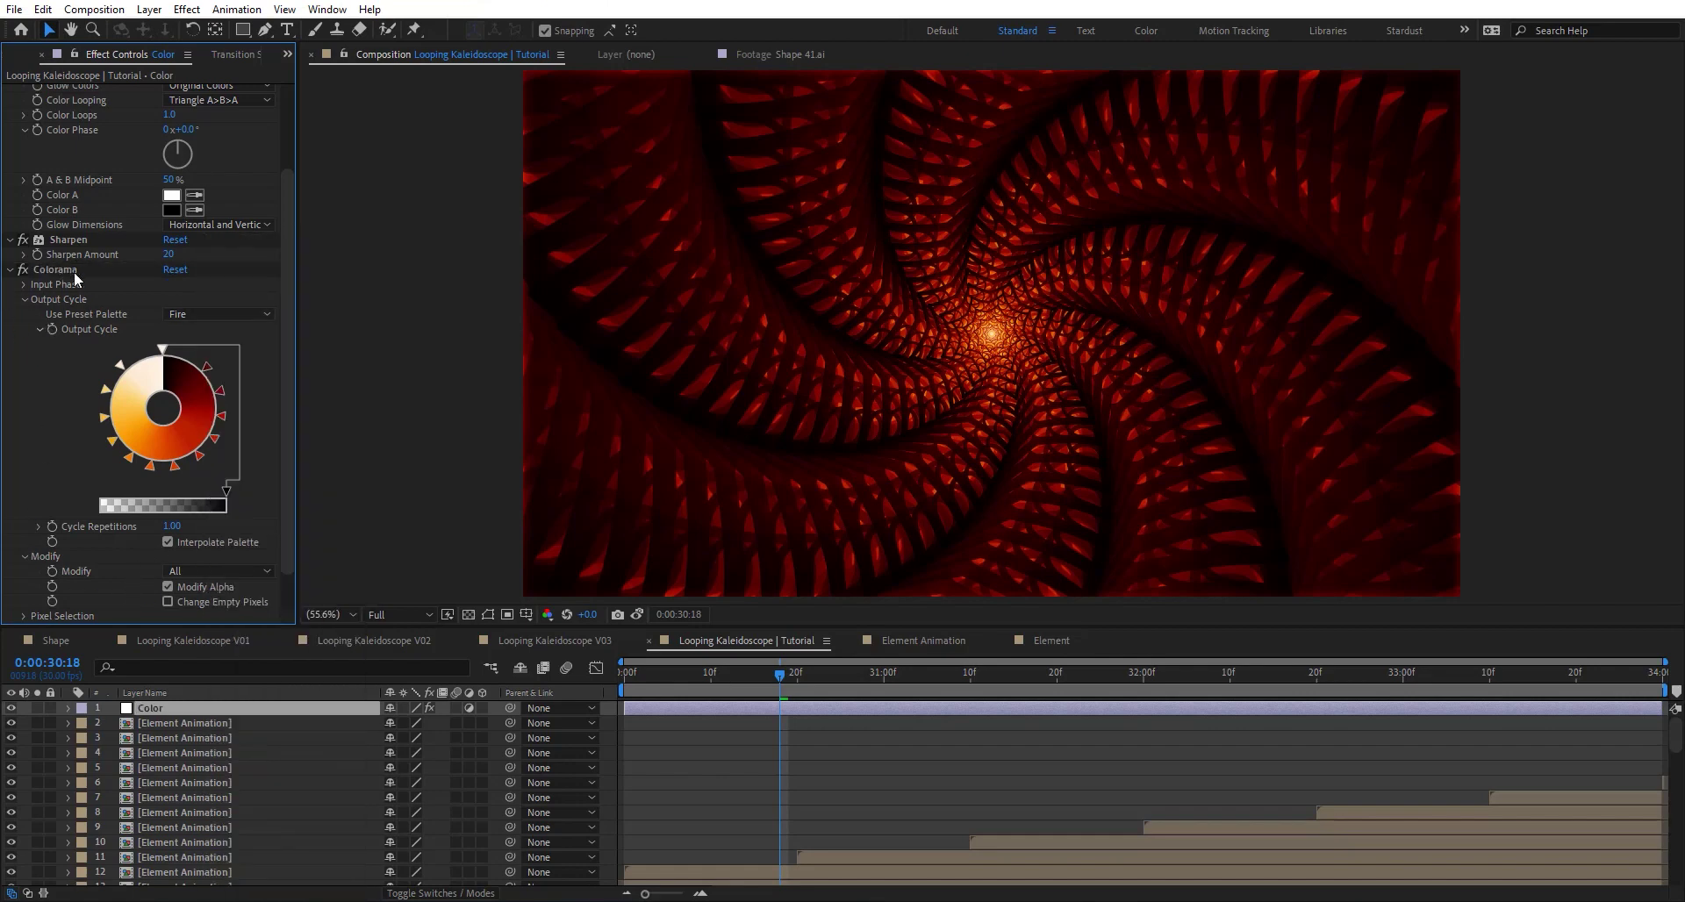
scroll(75, 315, down, 1)
key(ctrl+space)
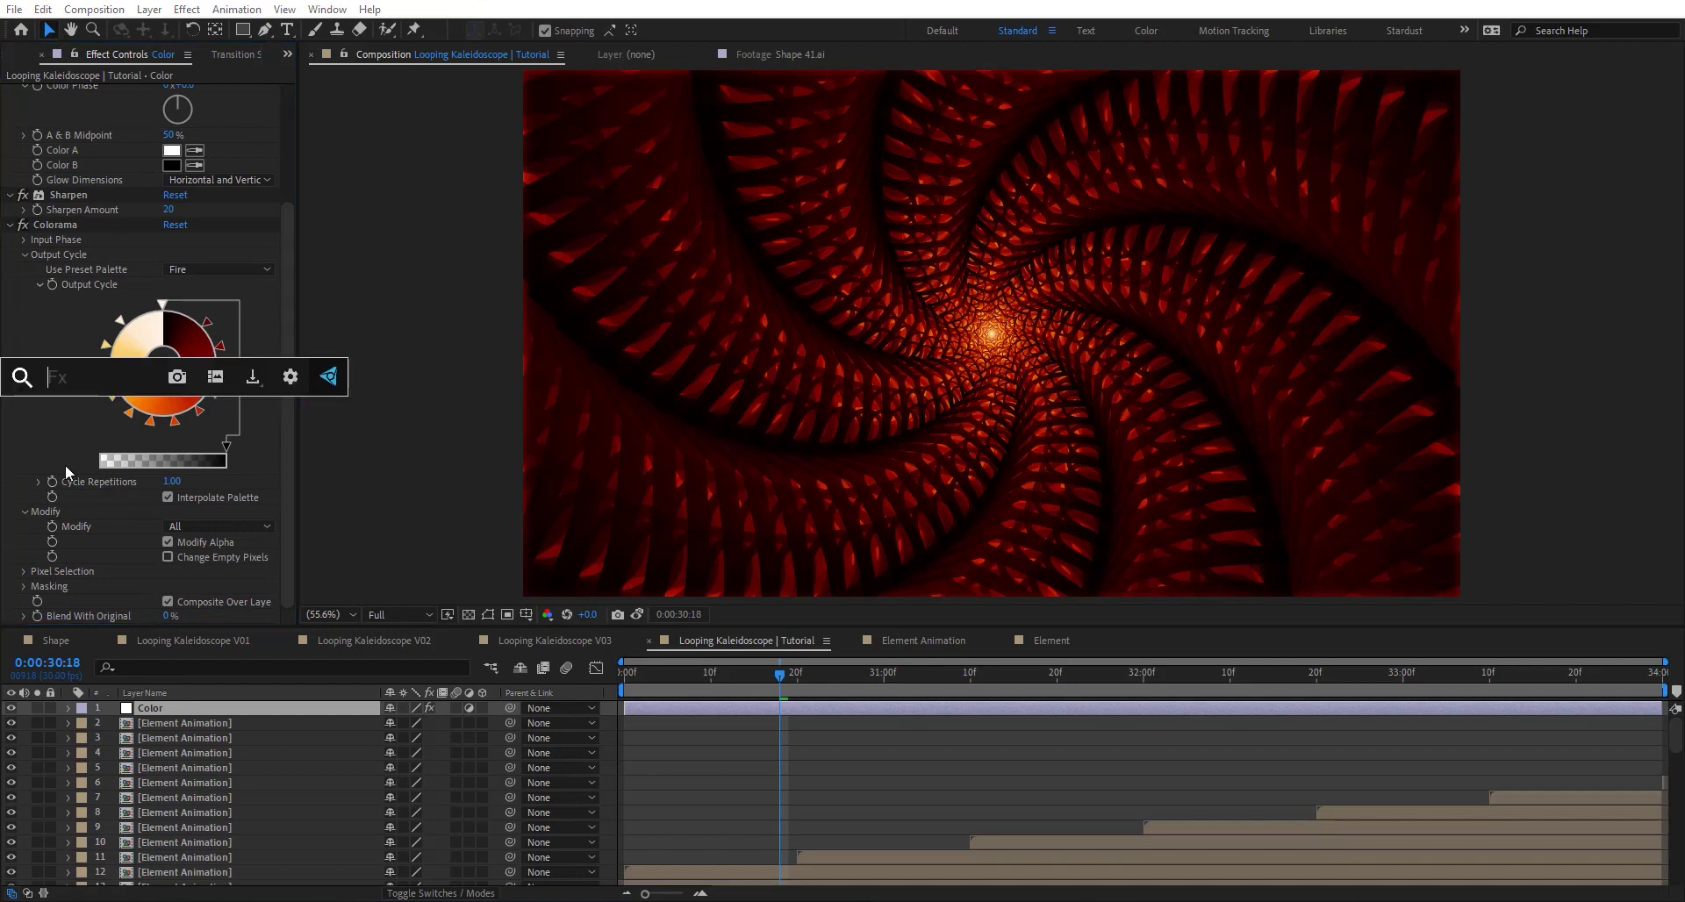
text(blur)
key(Return)
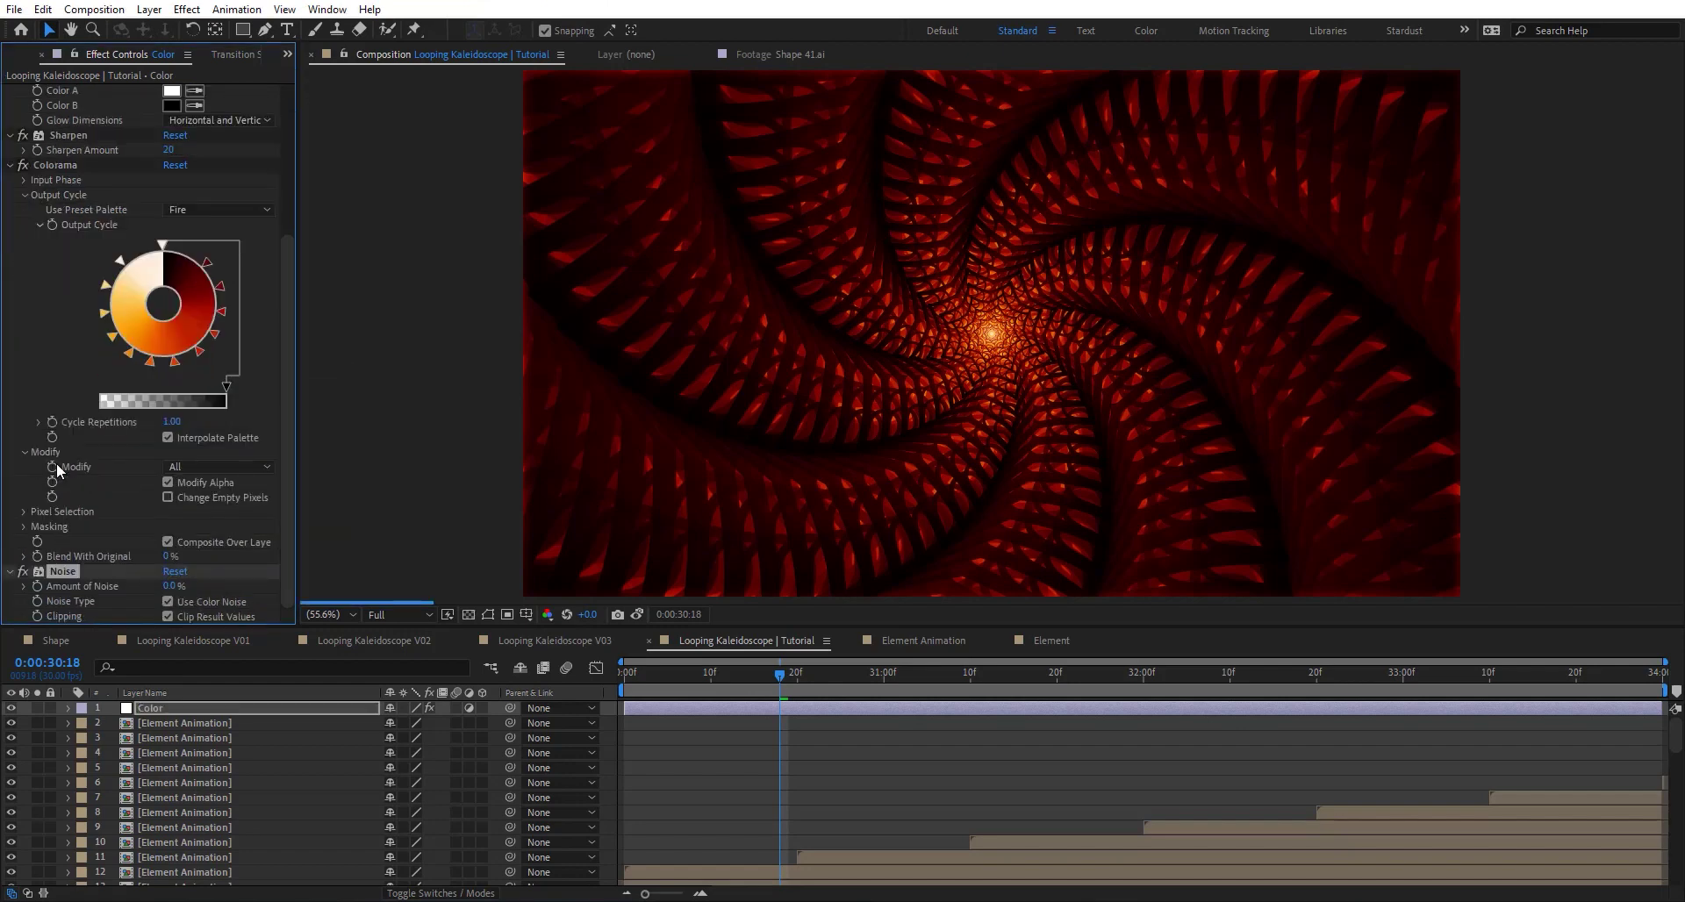
click(171, 585)
text(10)
key(Return)
Apply the Invert effect to the Color layer
key(ctrl+space)
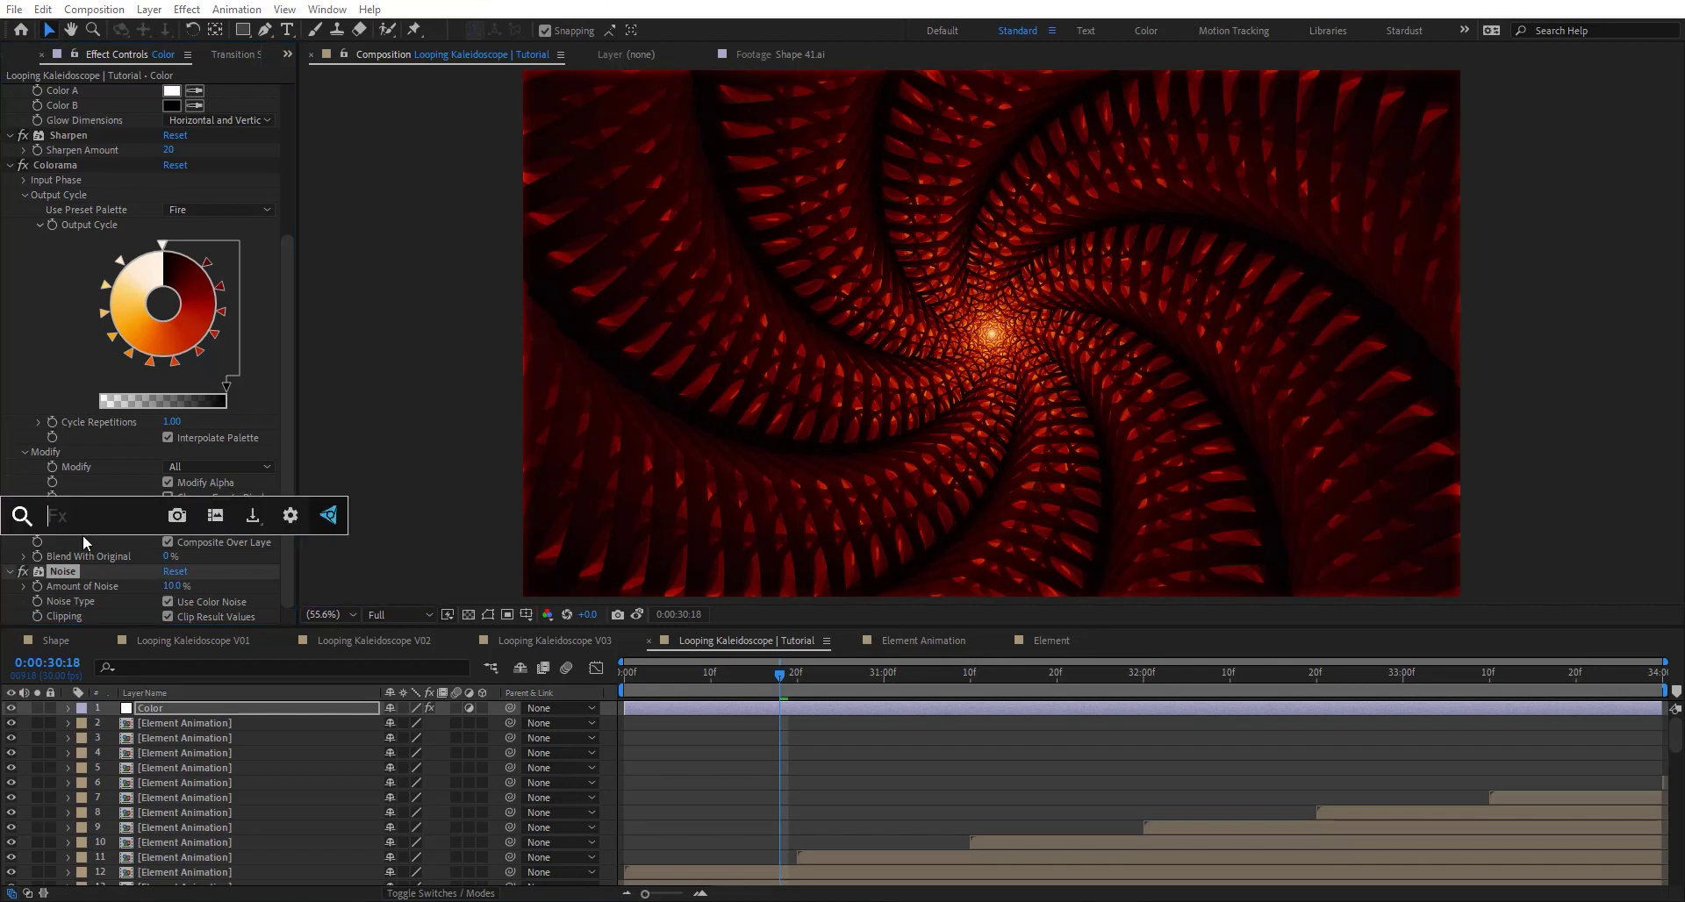
text(invert)
key(Return)
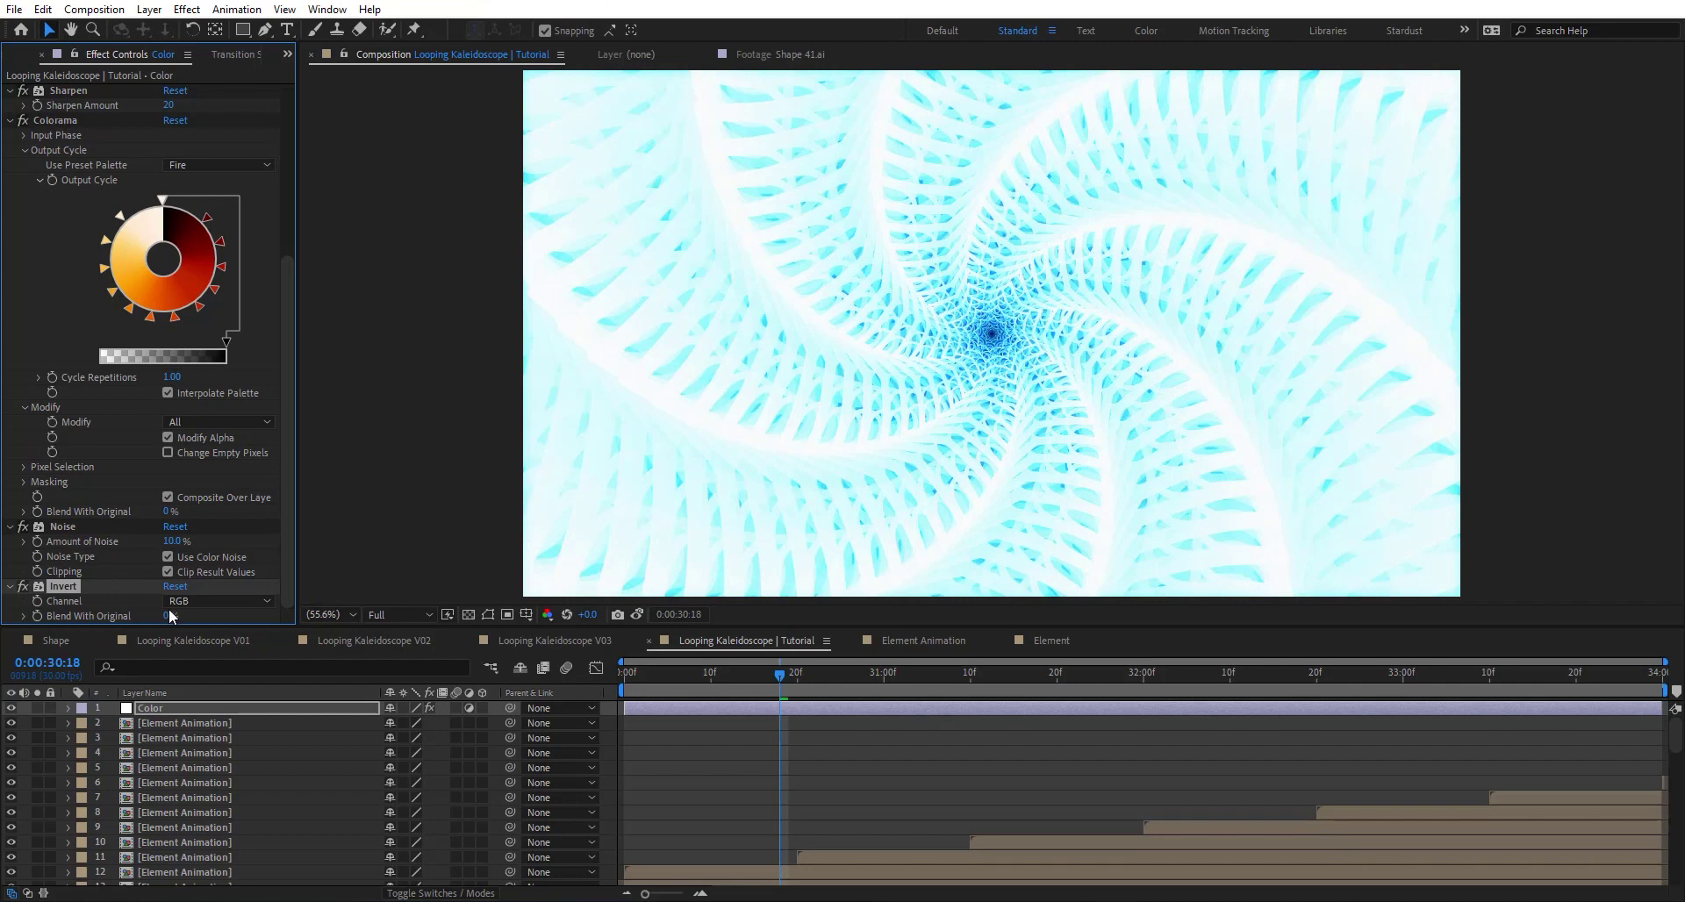
Try the YIQ, In Phase Chrominance, Quadrature Chrominance and Green channels for the Invert effect
click(237, 603)
click(255, 782)
click(195, 603)
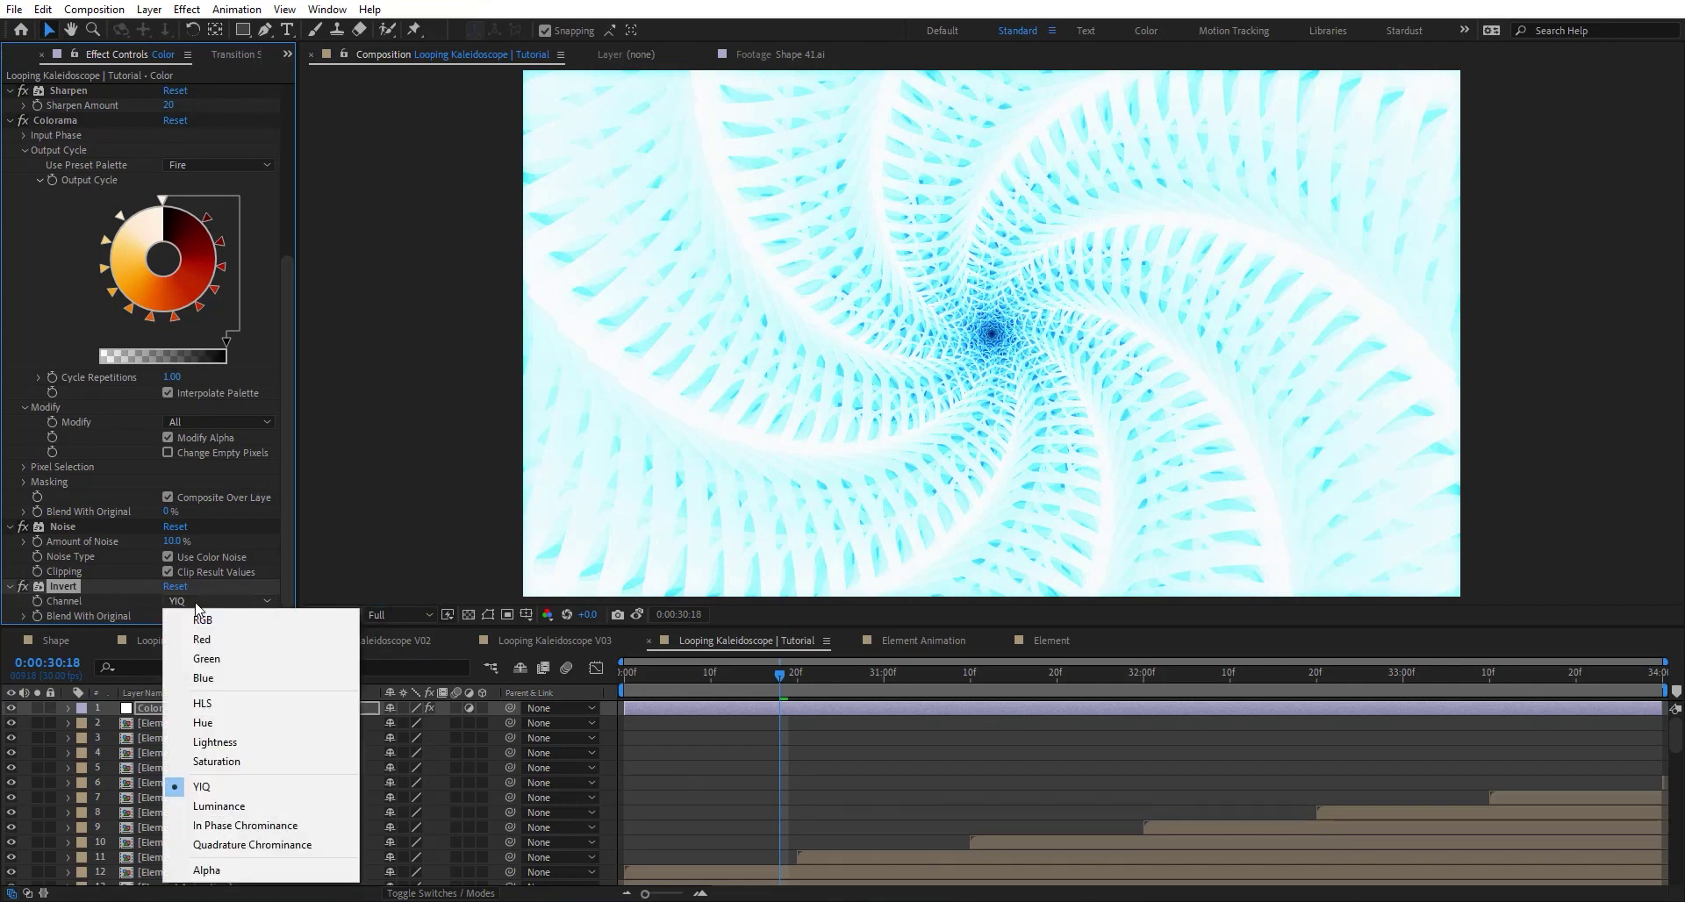
click(254, 820)
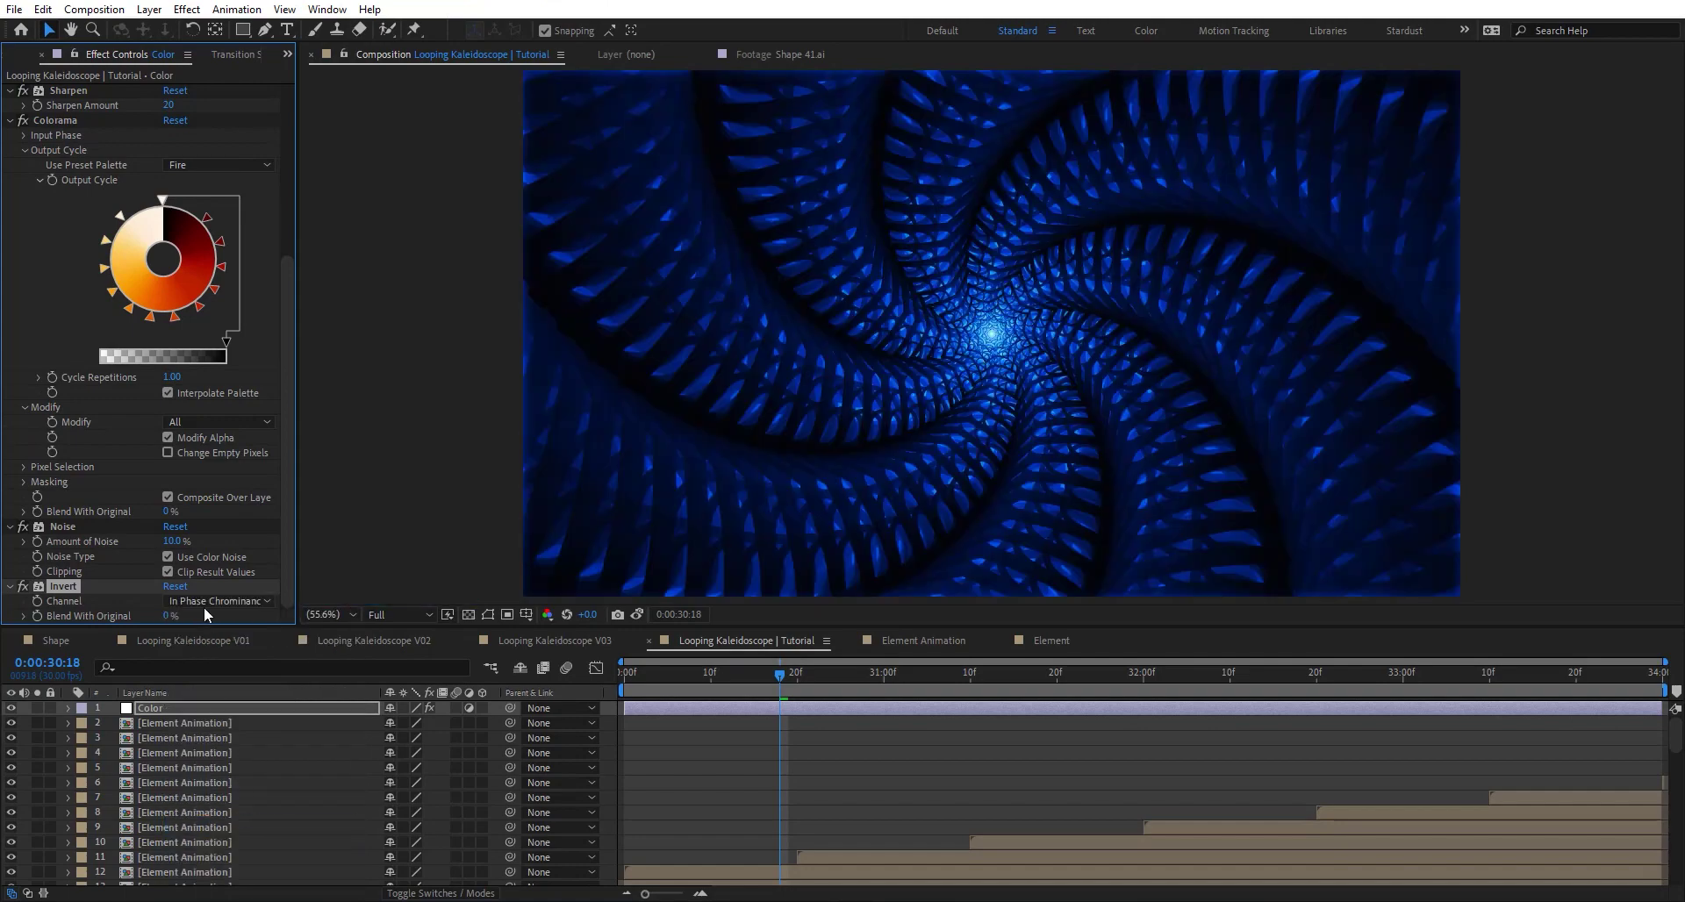
click(205, 598)
click(247, 845)
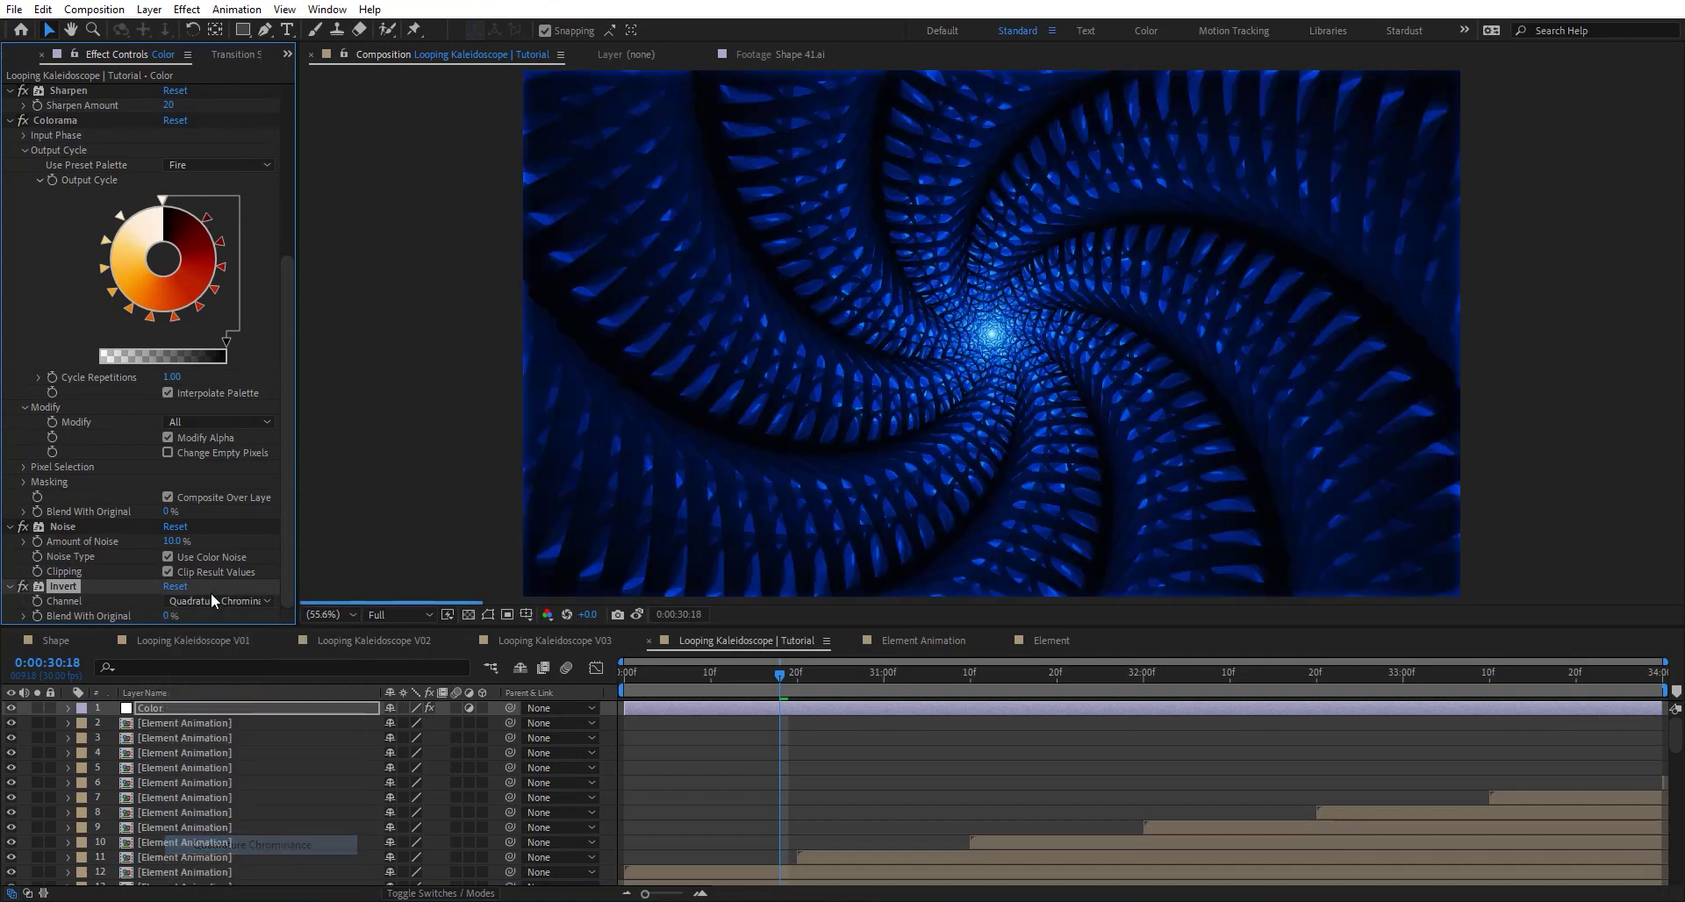
click(211, 600)
click(209, 659)
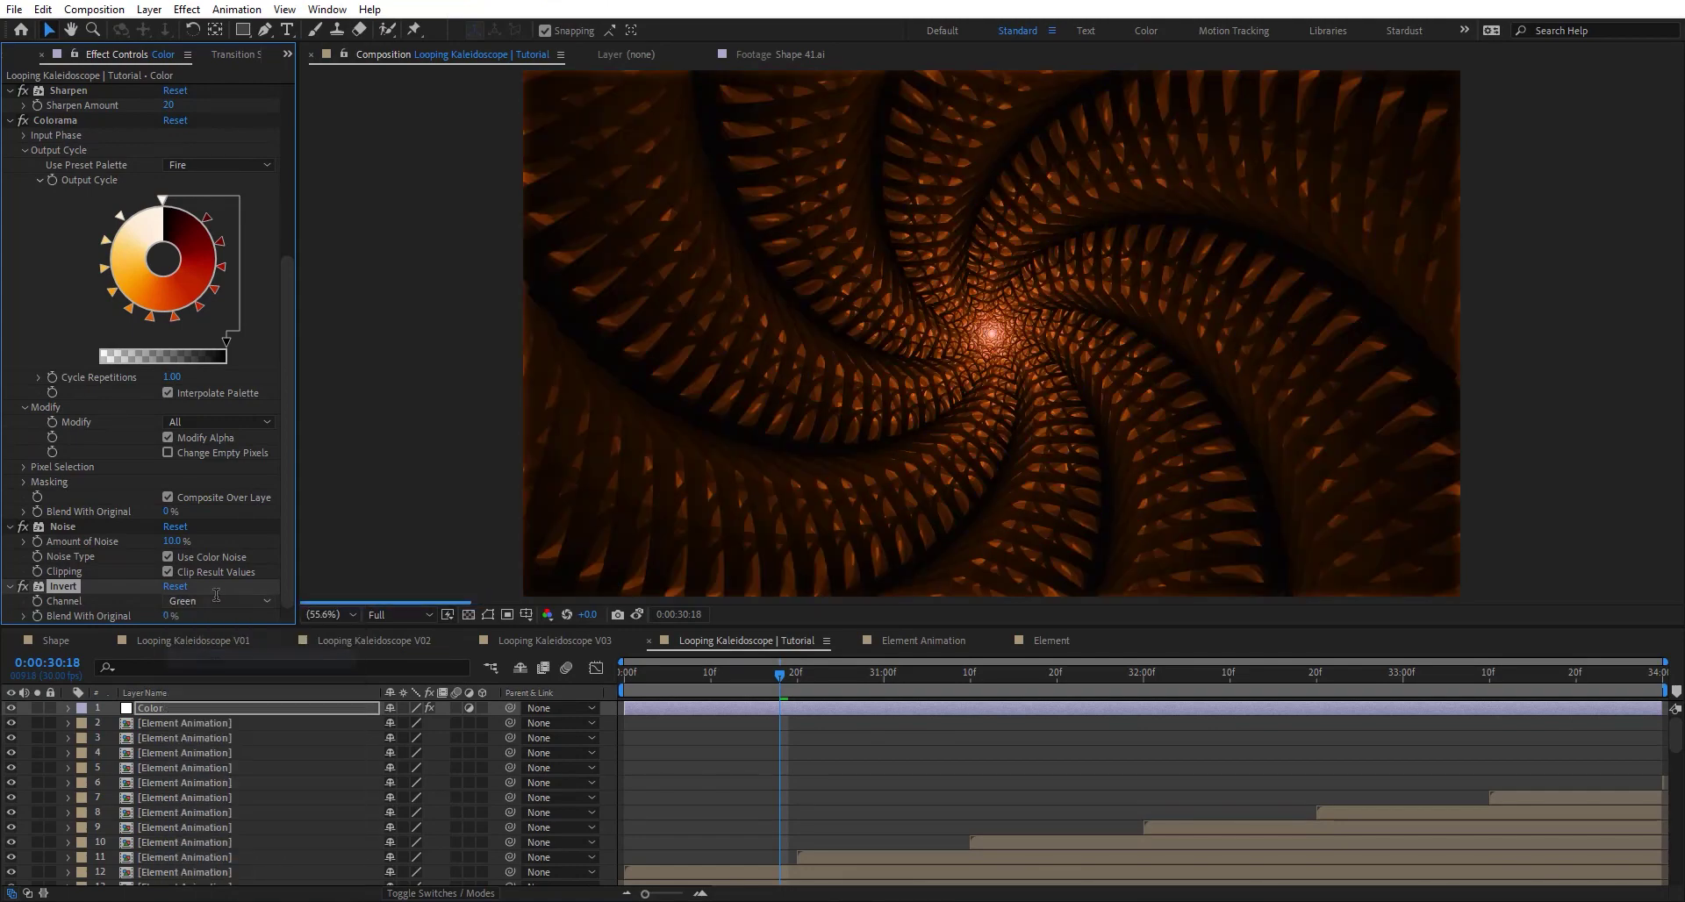
Set the Invert effect's Channel to Blue and its Blend With Original to 50%
click(216, 599)
click(219, 679)
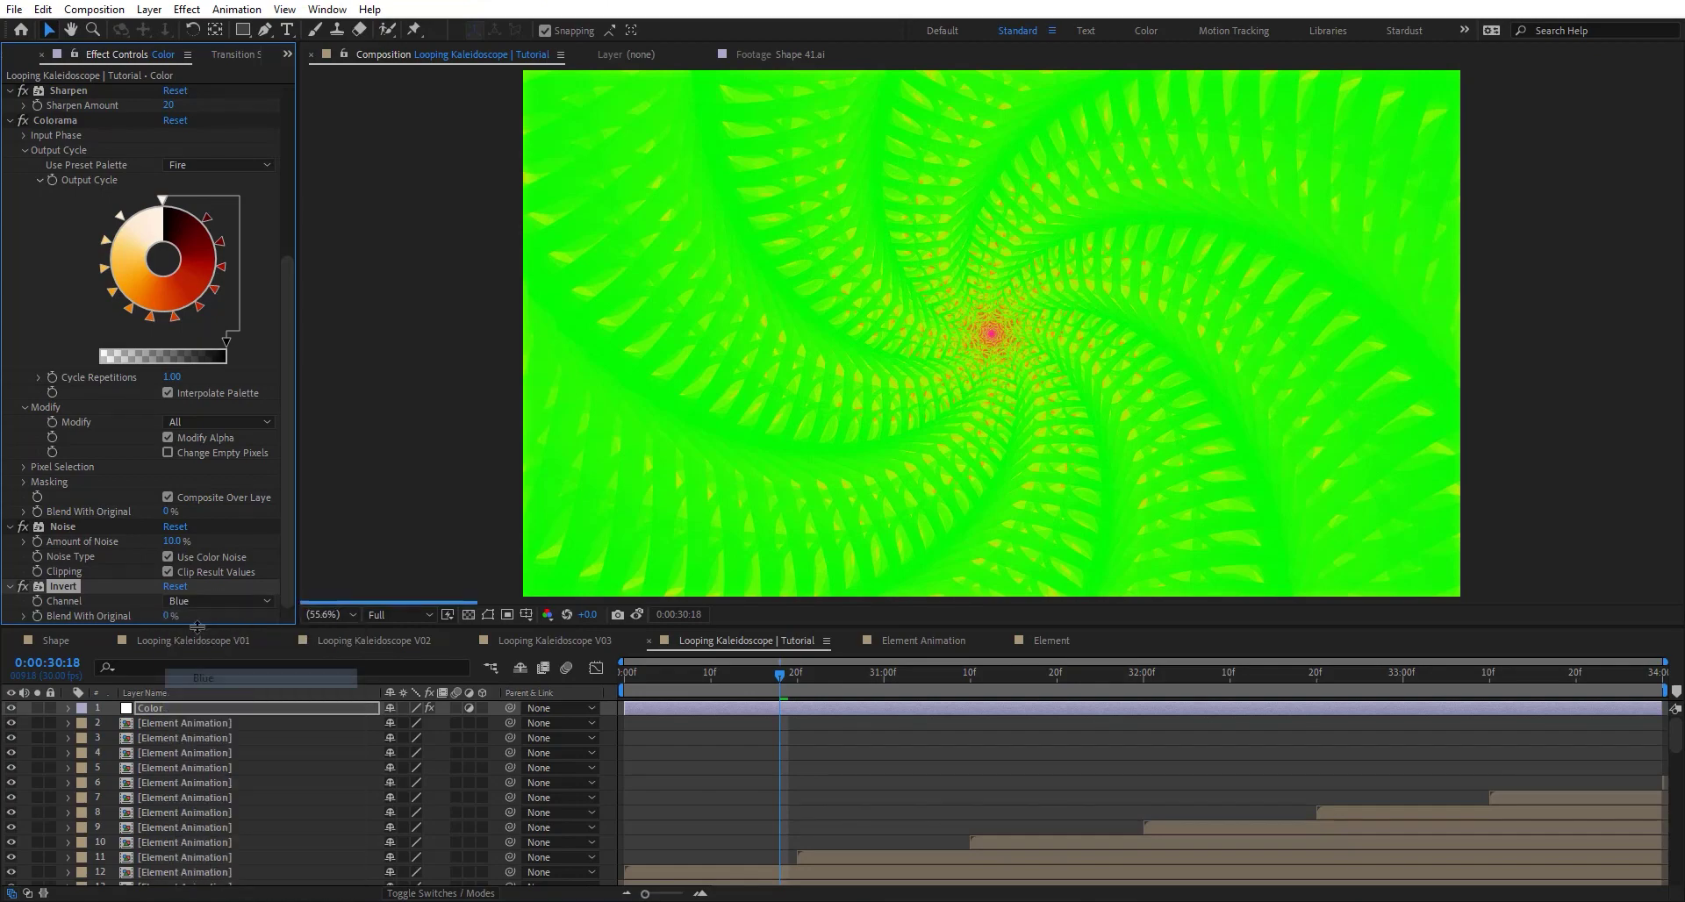
click(170, 615)
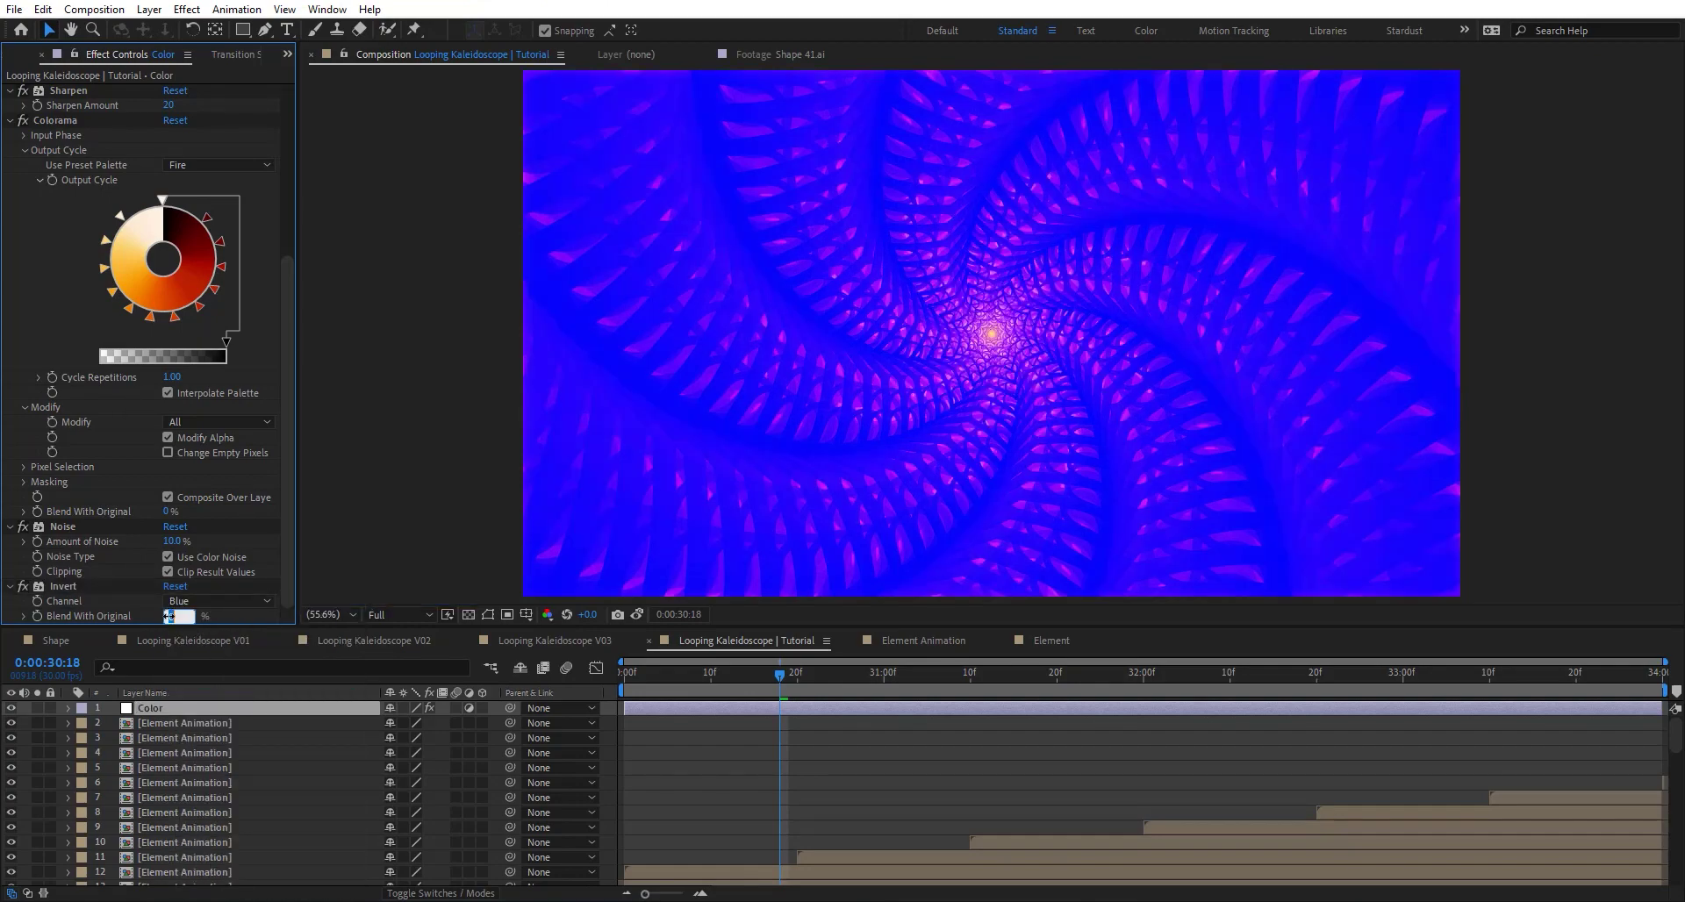
text(10)
key(Return)
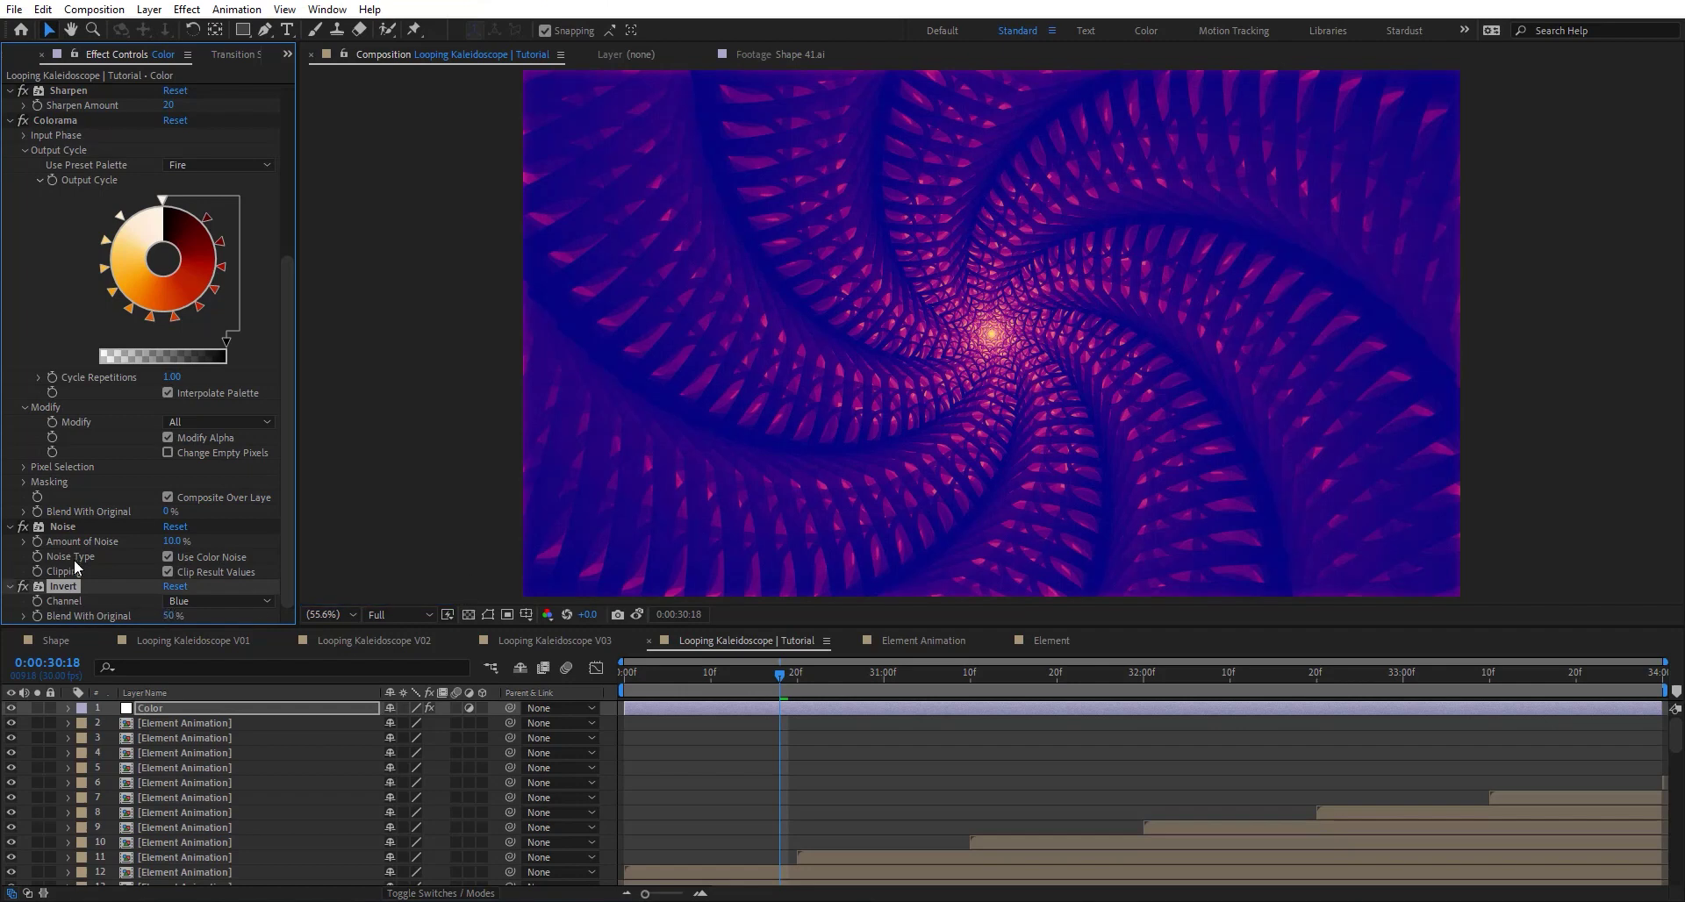
Apply CC Composite to the Color layer, place it above Invert, and set Composite Original to Hard Light
key(ctrl+space)
text(cc co)
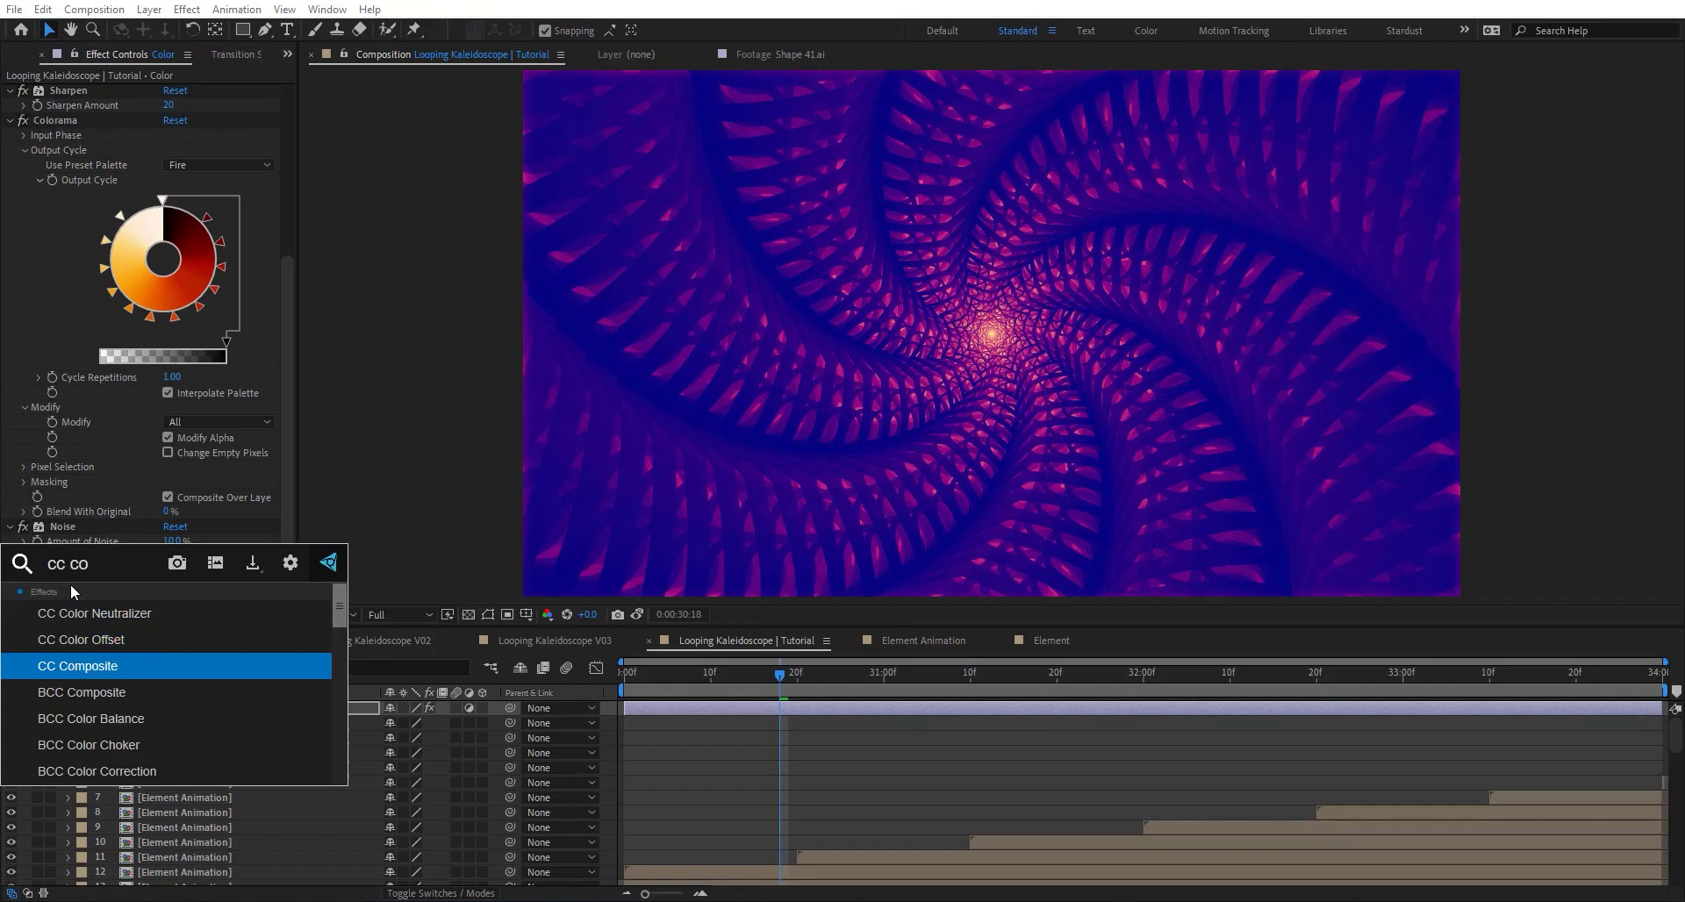
key(Return)
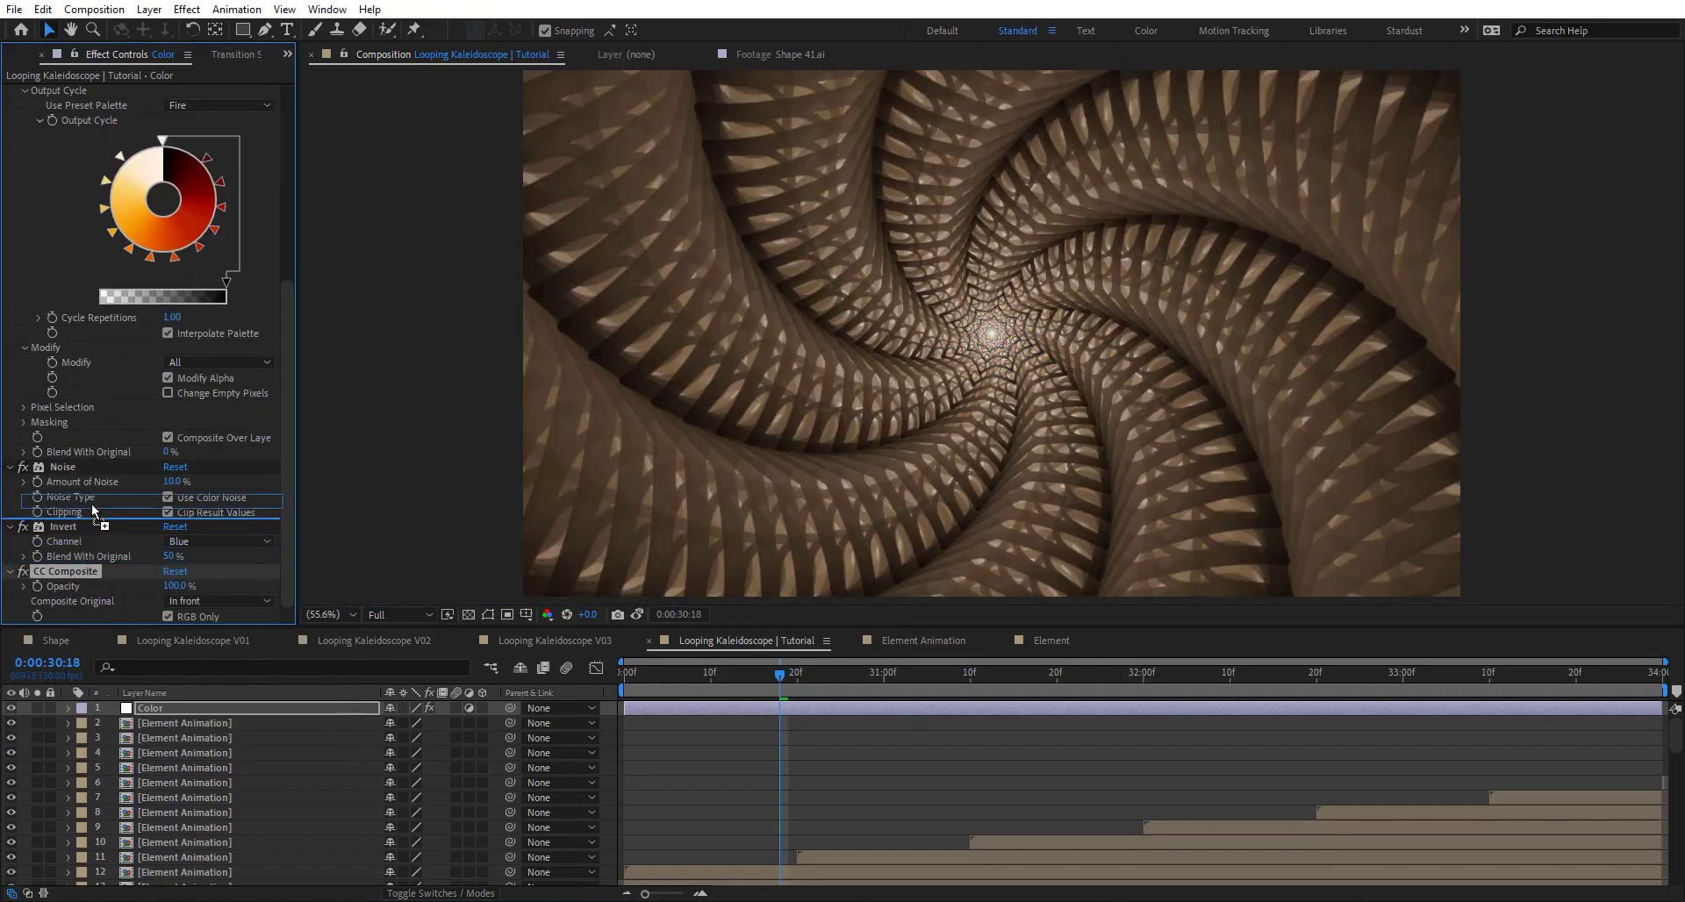
drag(91, 503, 79, 551)
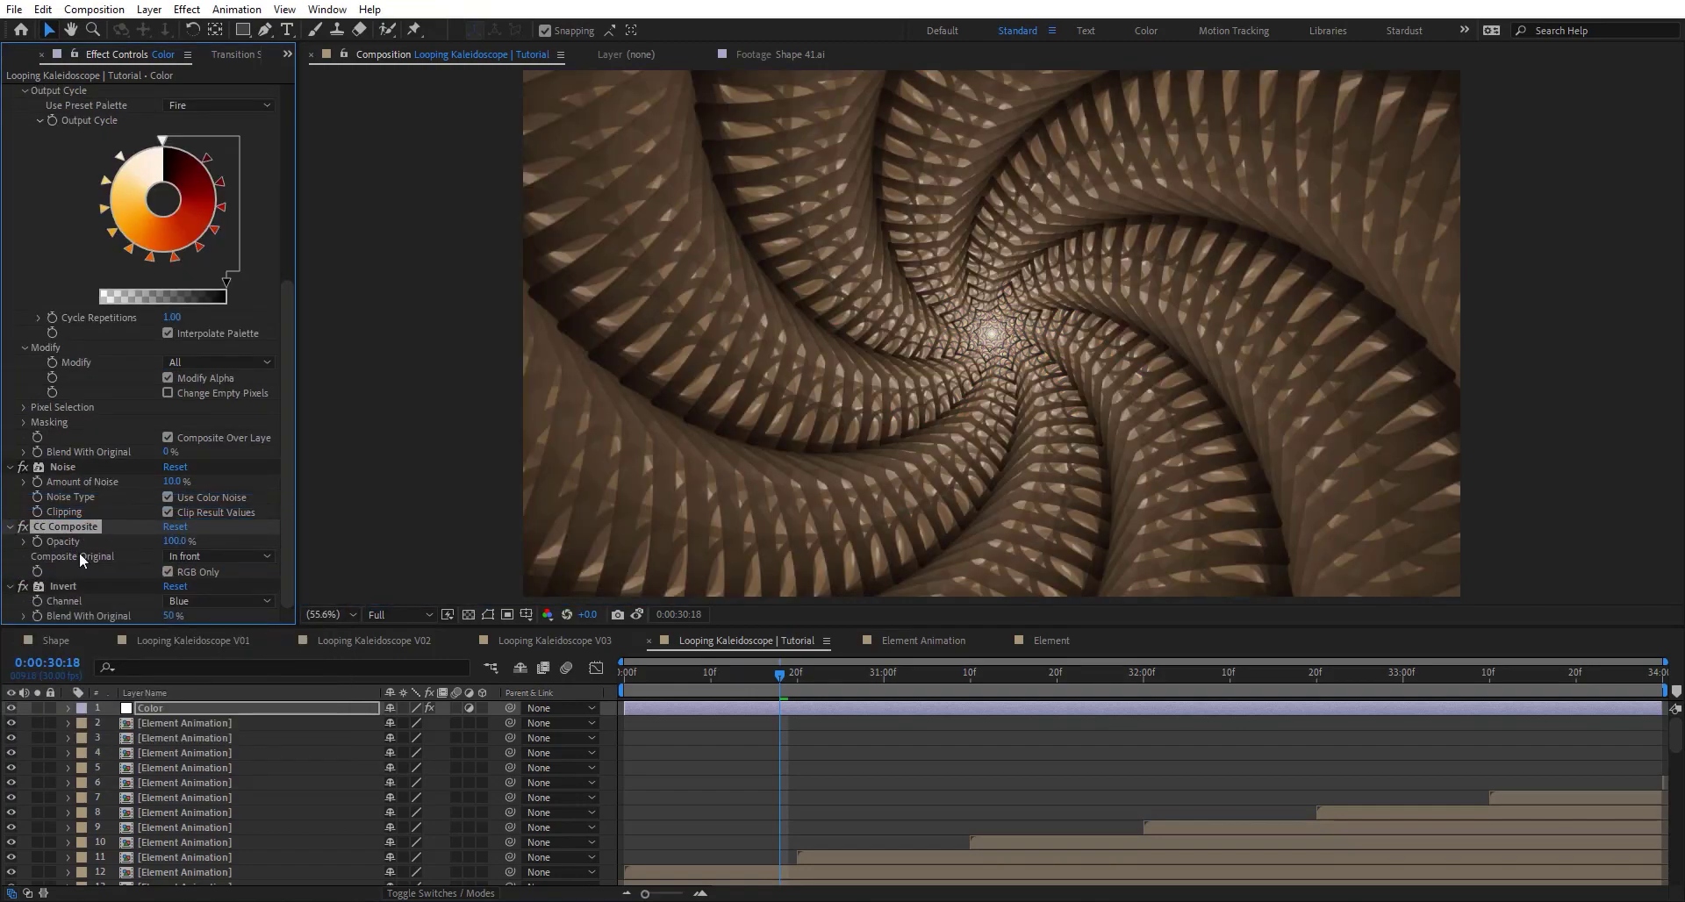
click(184, 557)
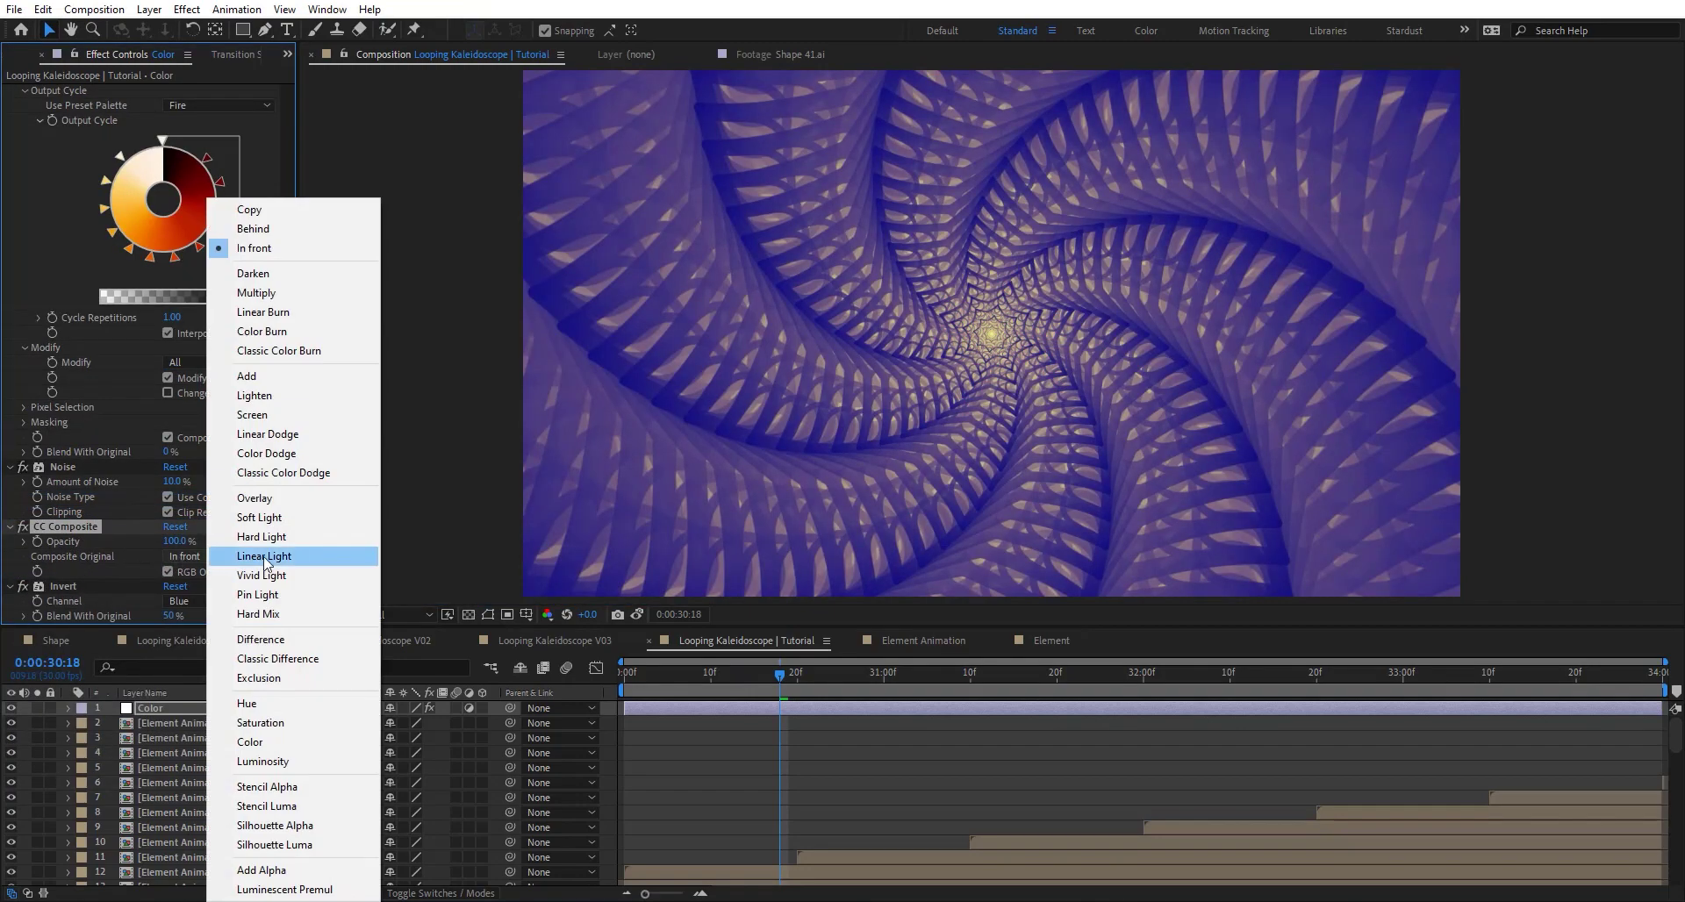
click(305, 537)
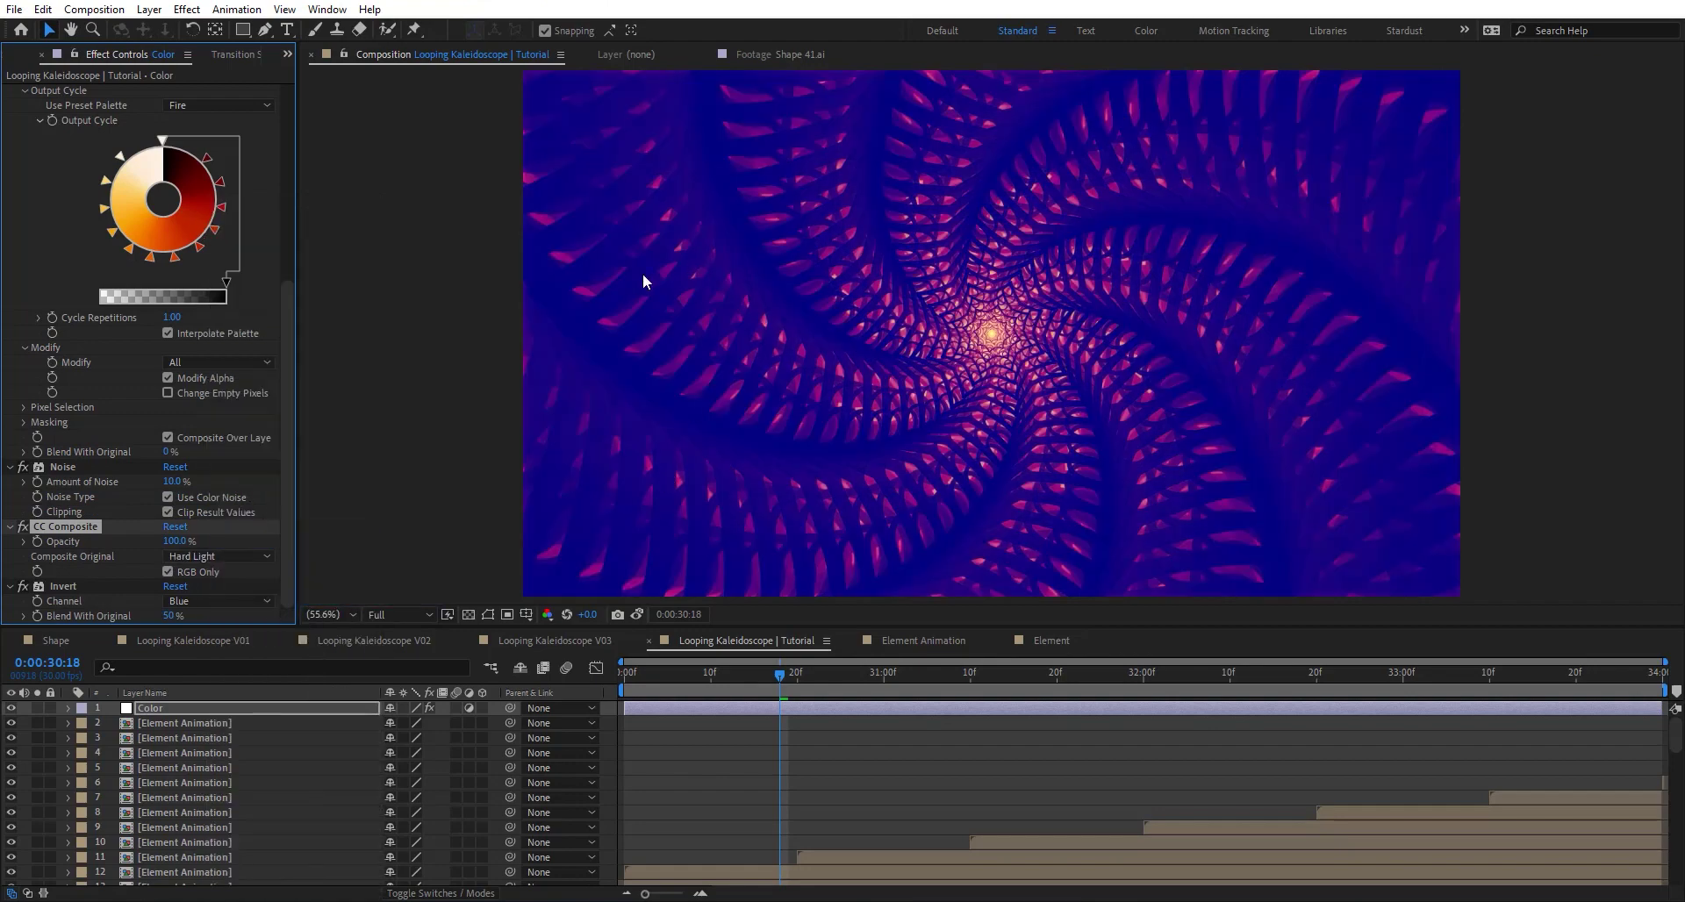
Check CC Composite's contribution to the look and preview the graded kaleidoscope loop from 0:00:30:00
click(23, 527)
drag(778, 682, 602, 667)
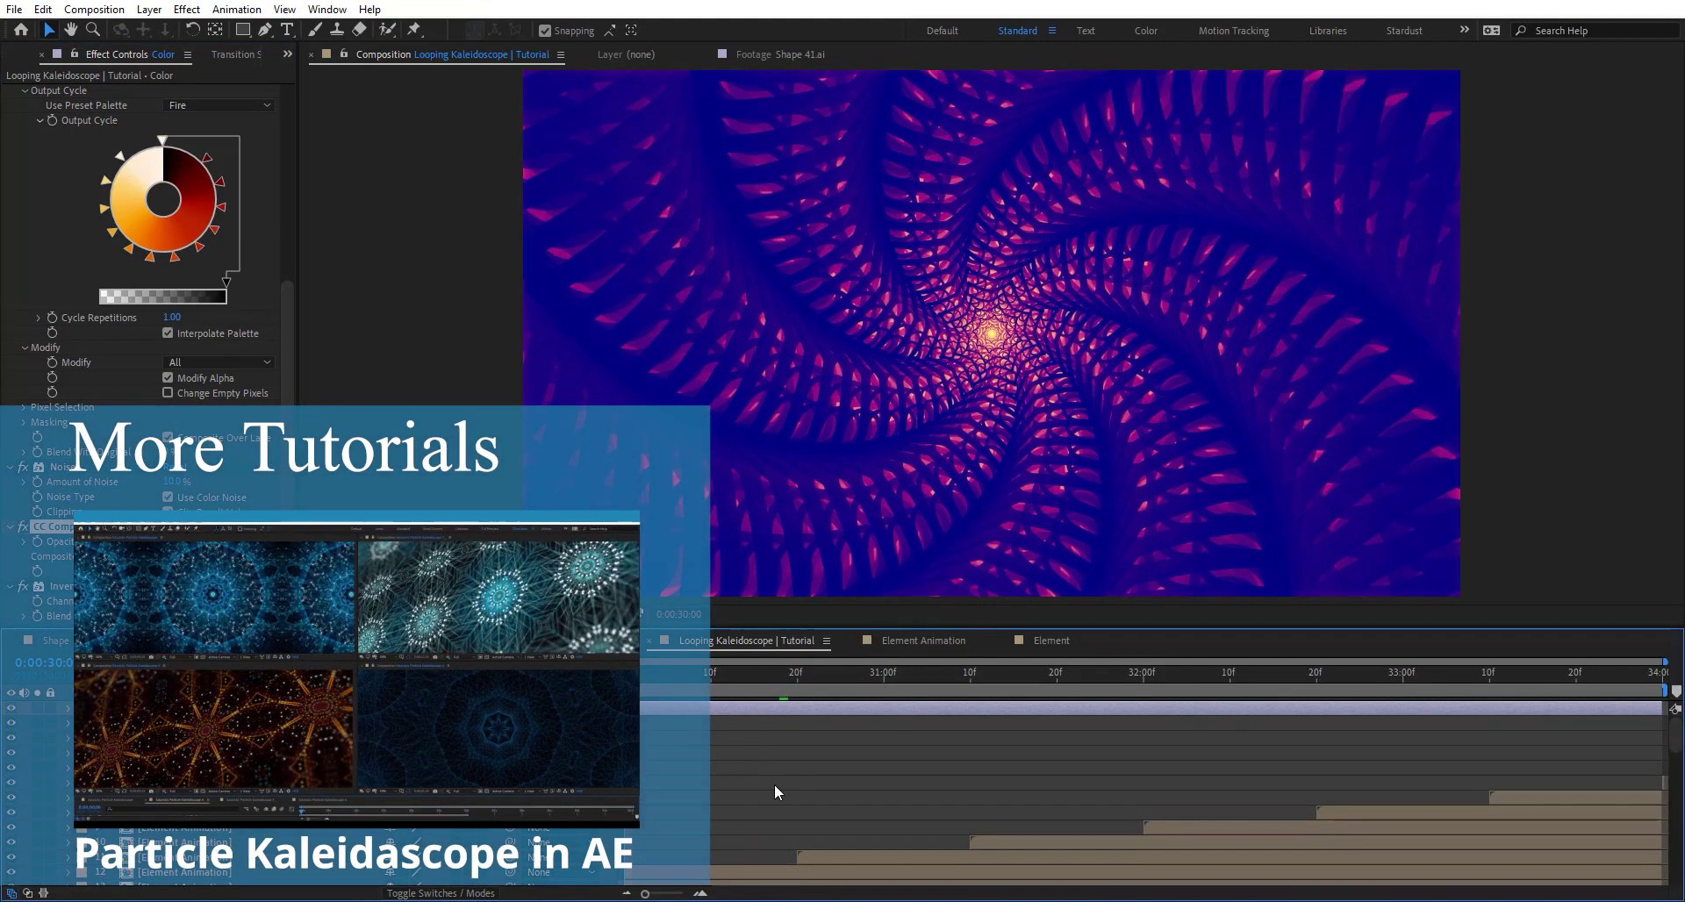
key(space)
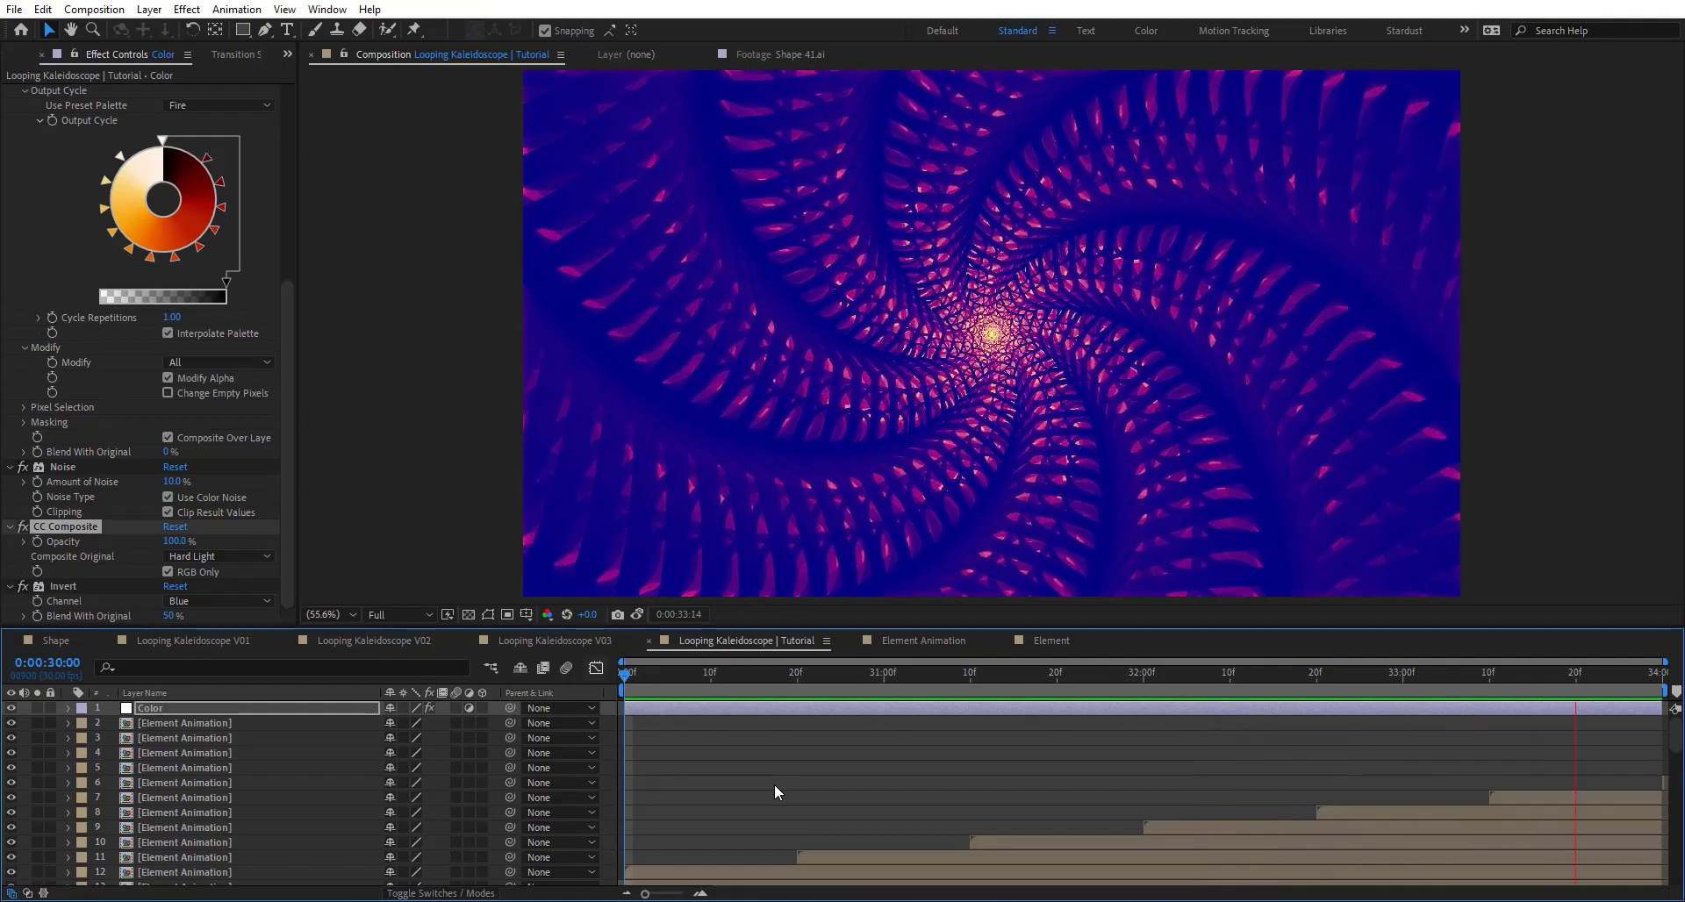
key(space)
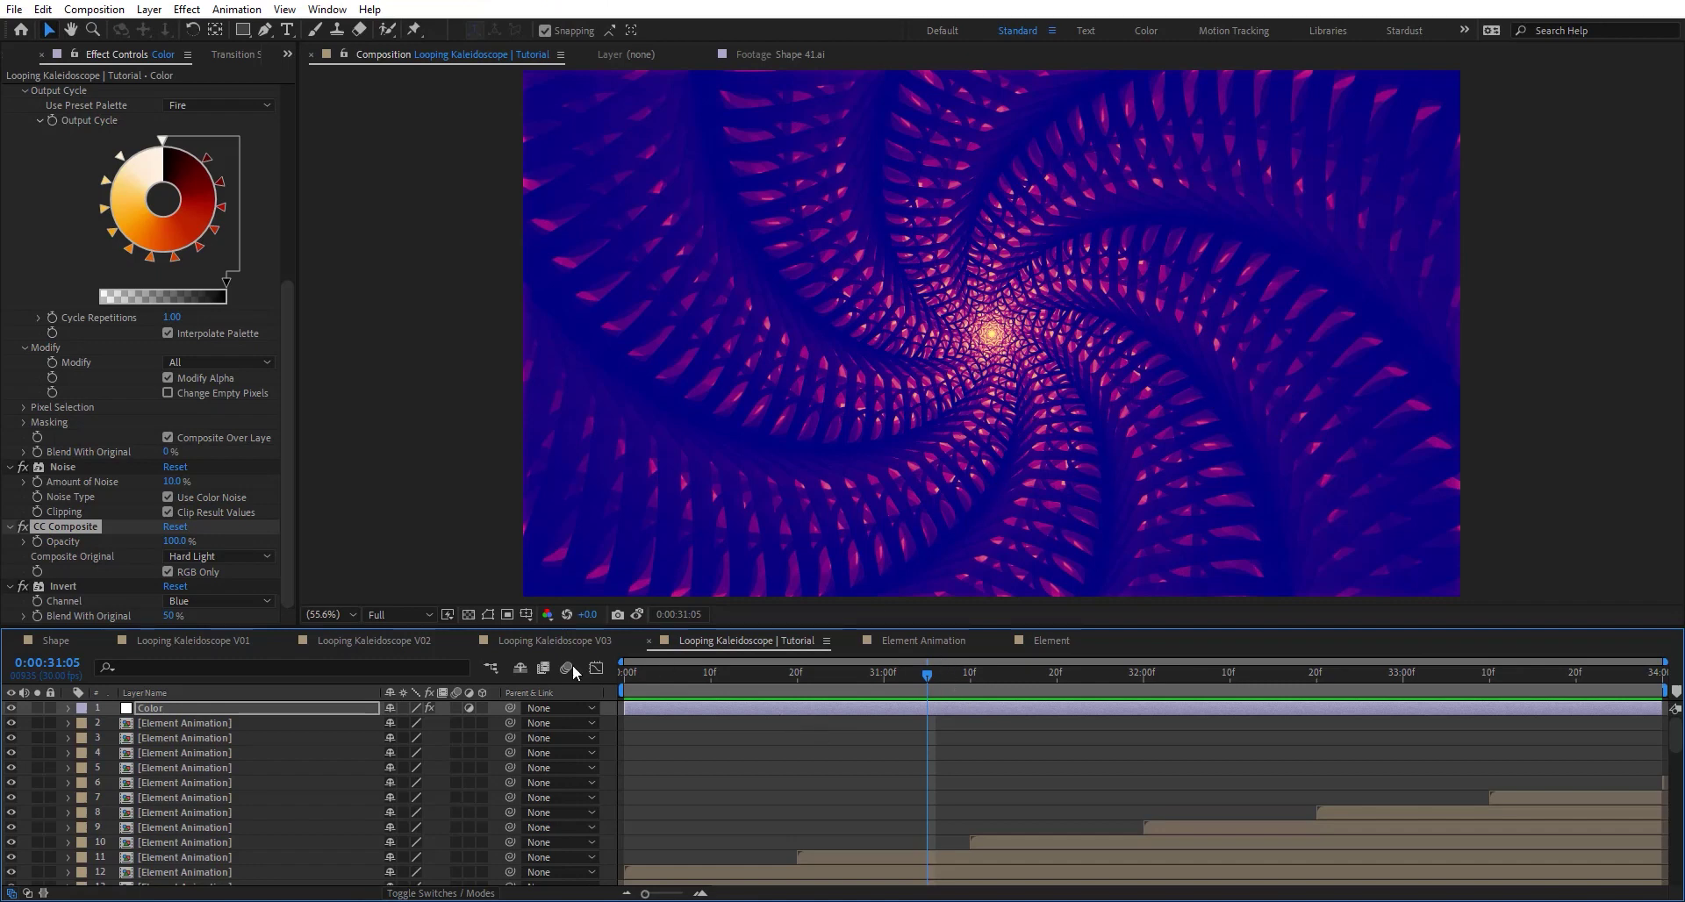
Apply the CC Kaleida effect to the Element layer in the Element Animation composition
click(904, 644)
click(862, 674)
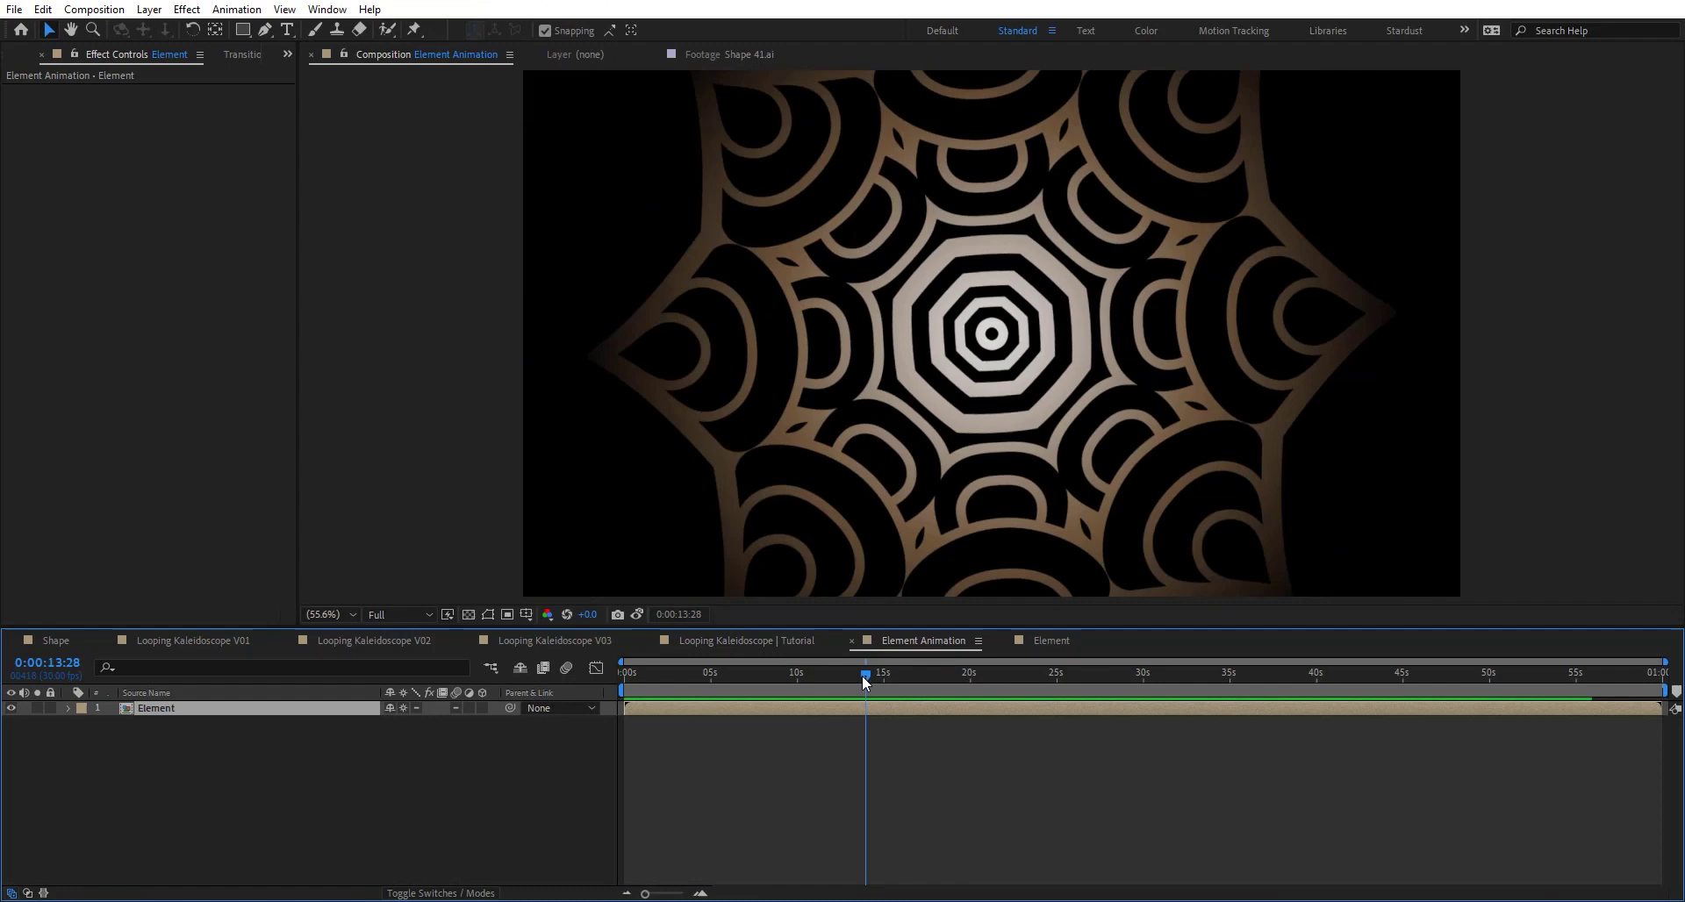
click(793, 687)
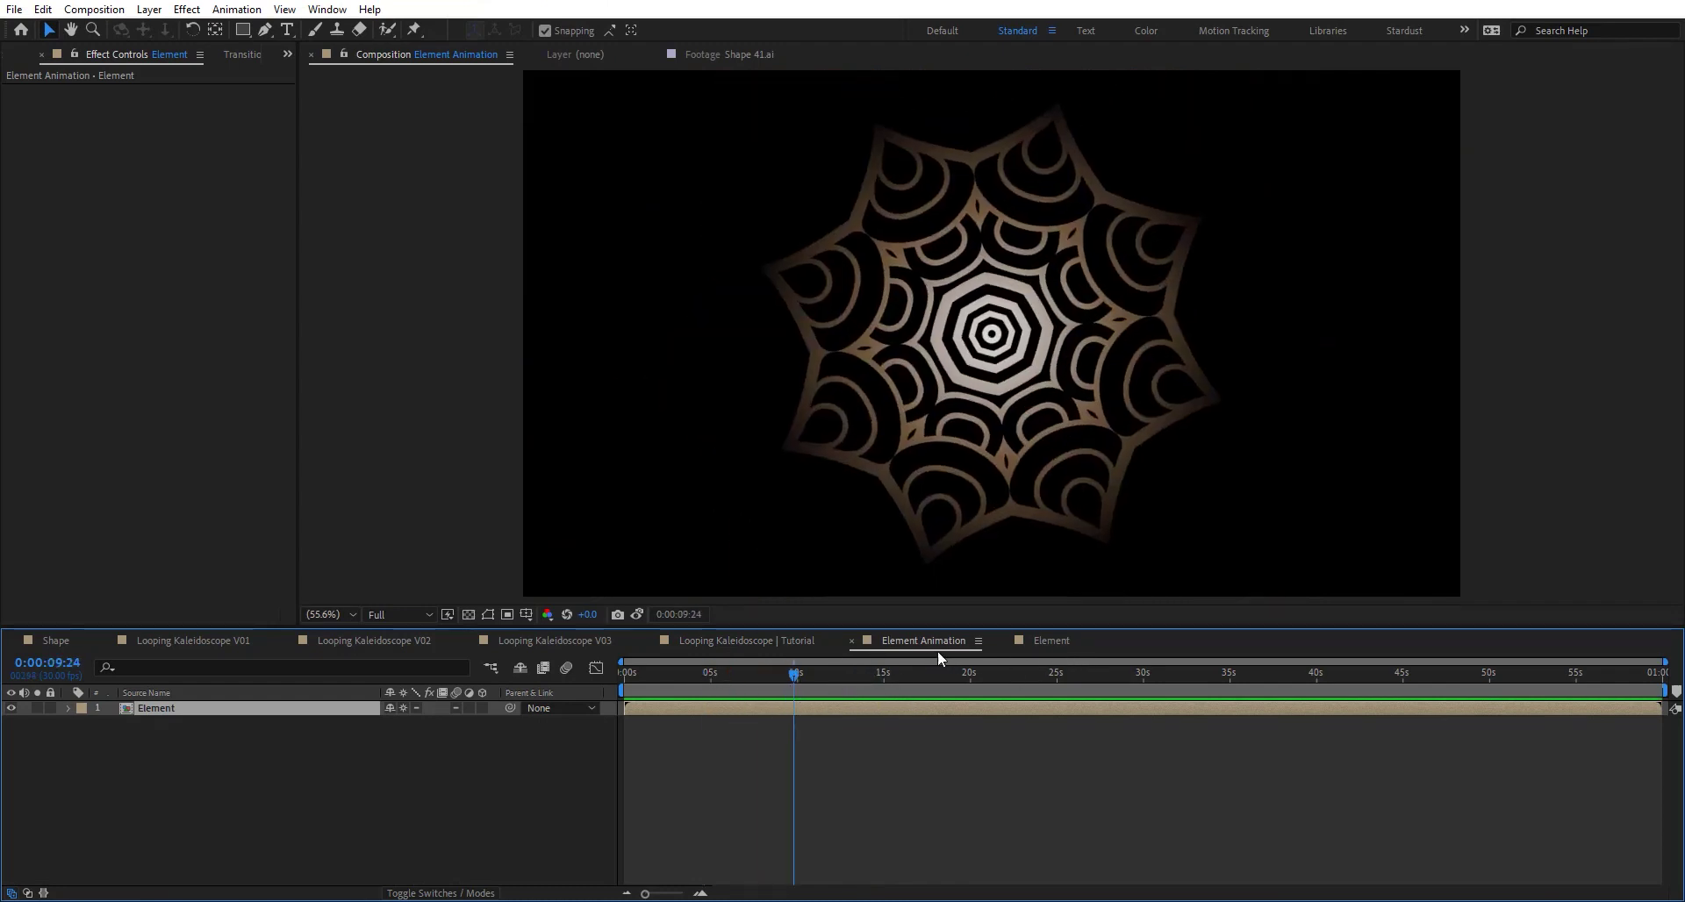
key(ctrl+space)
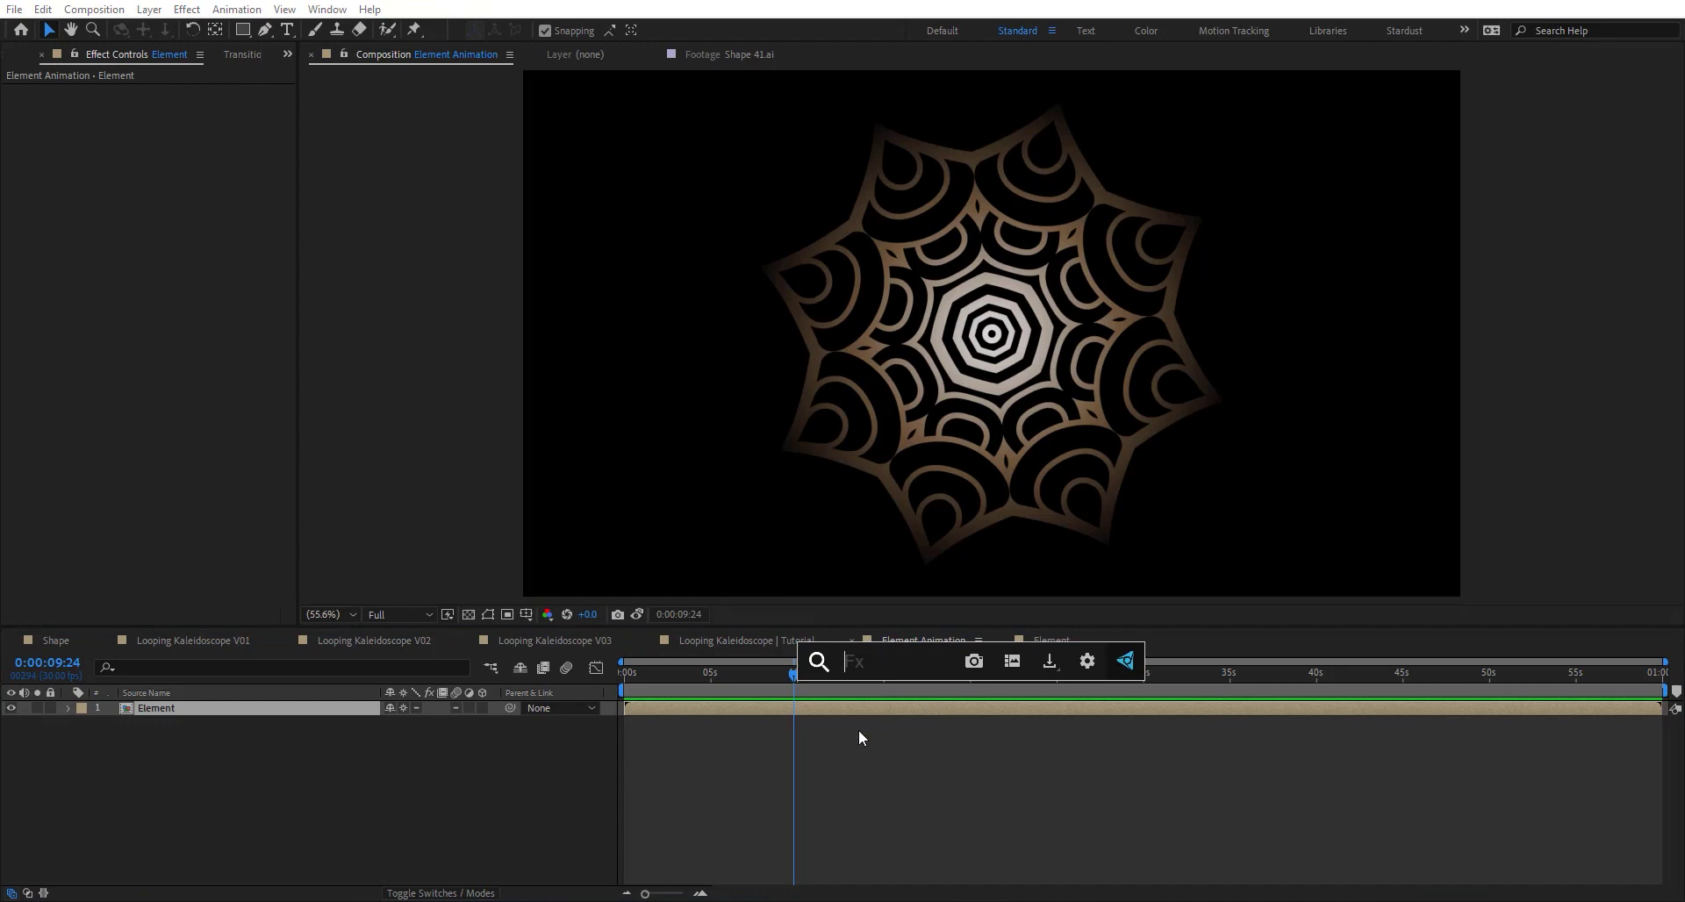
text(cc k)
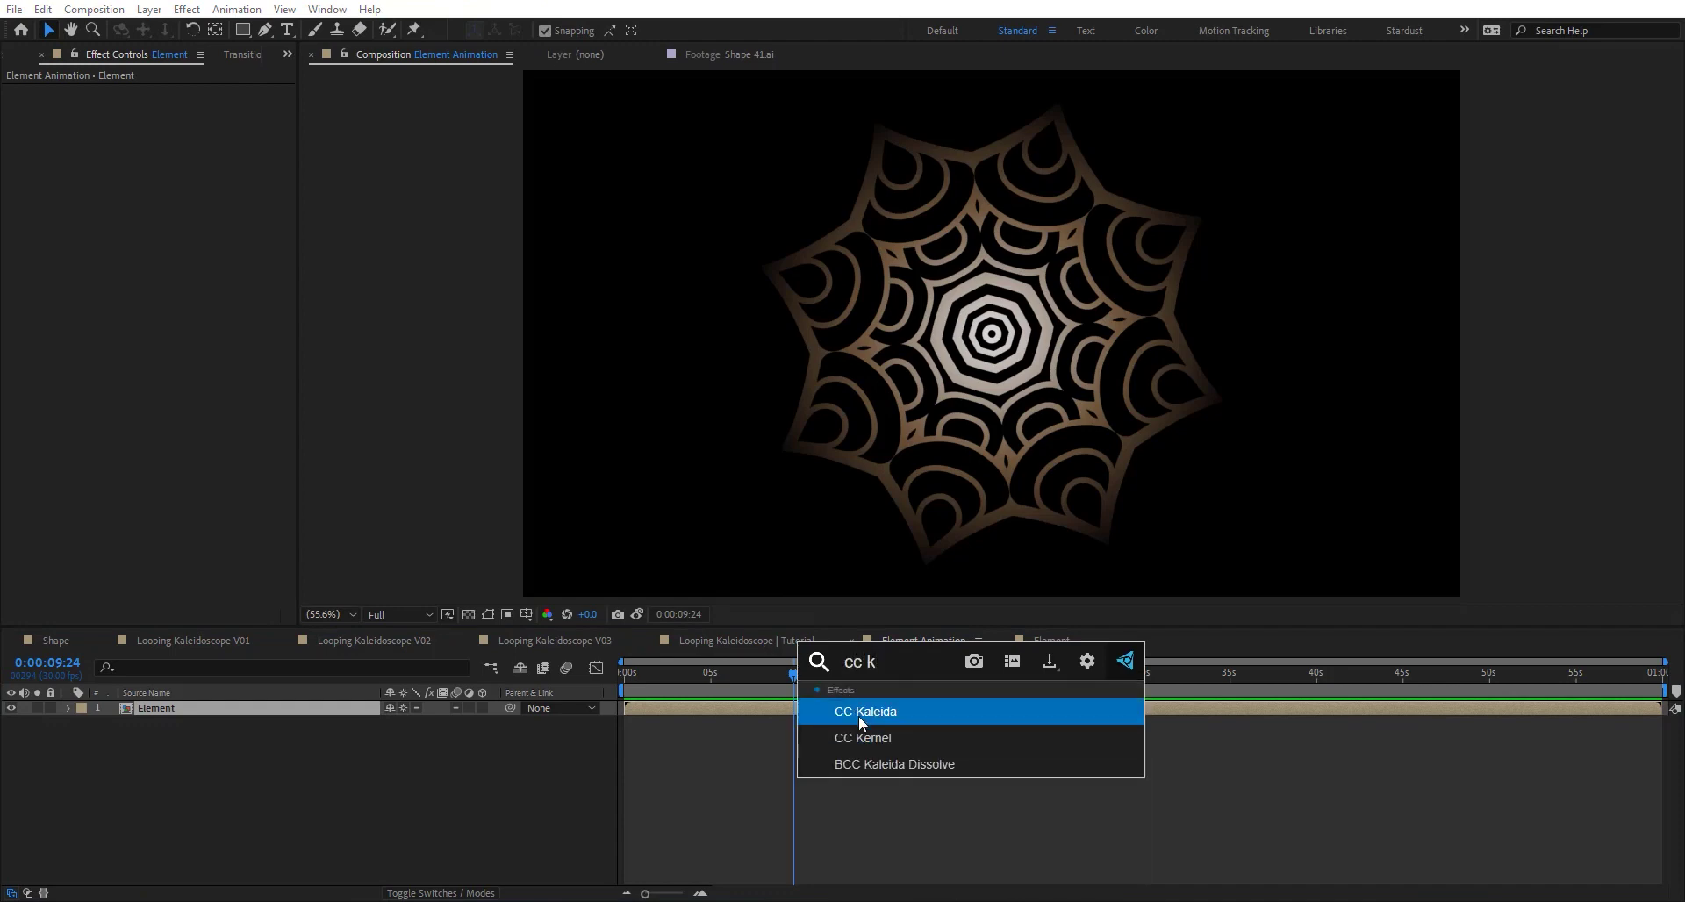
click(860, 713)
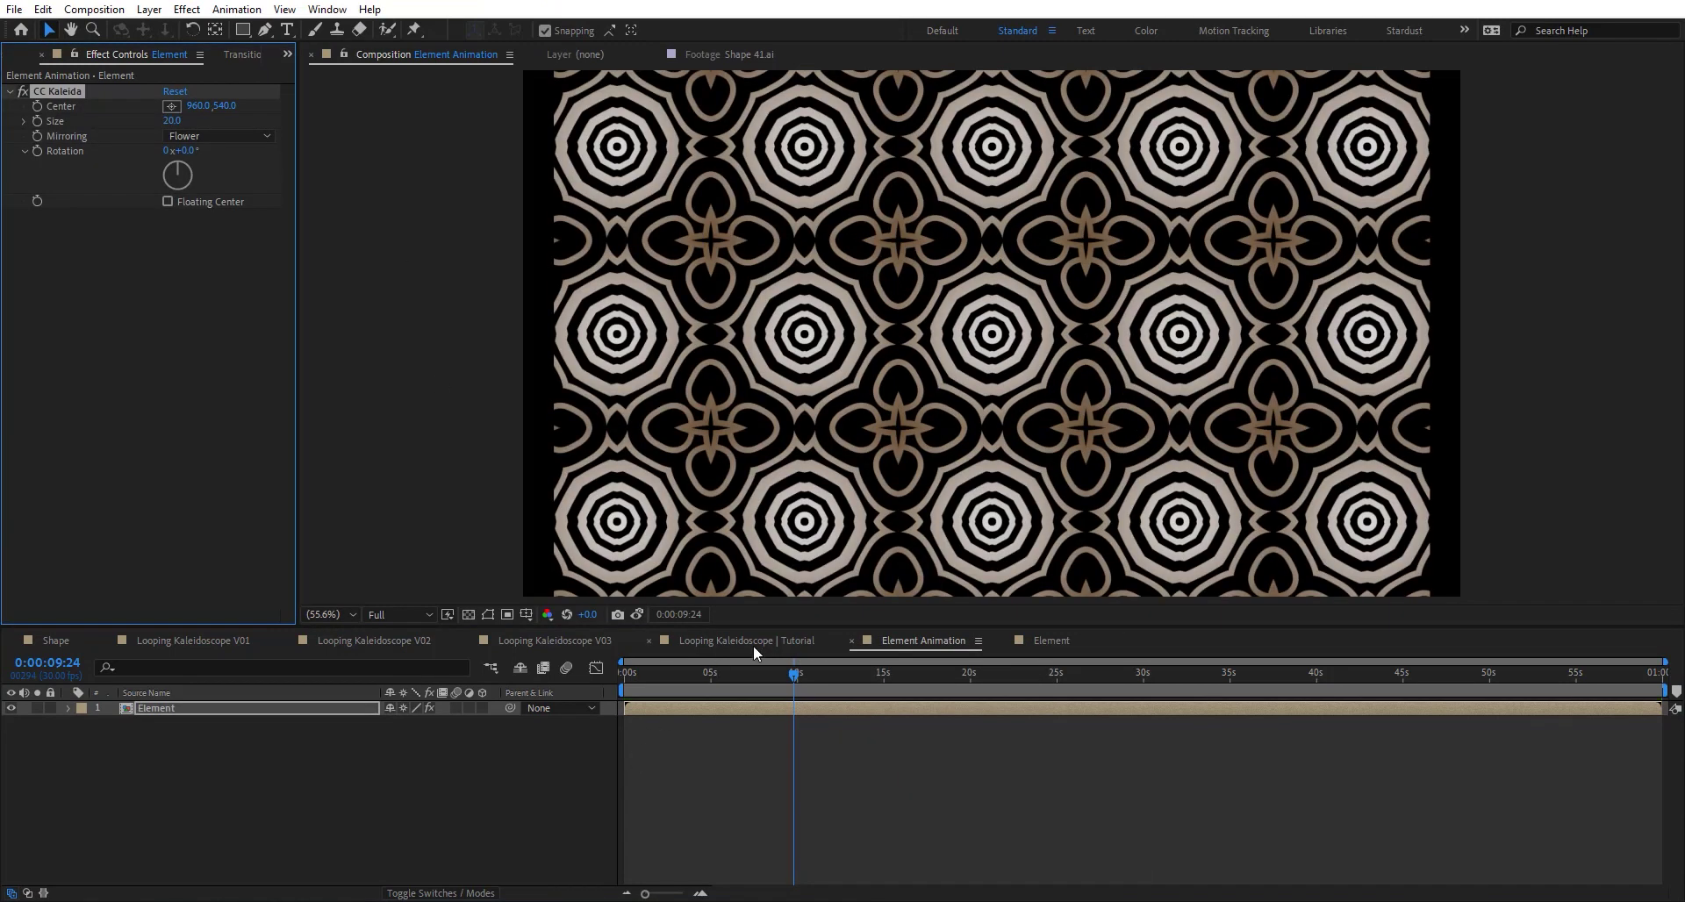
Scrub the CC Kaleida animation and examine its effect in the Looping Kaleidoscope | Tutorial composition
drag(660, 683, 754, 687)
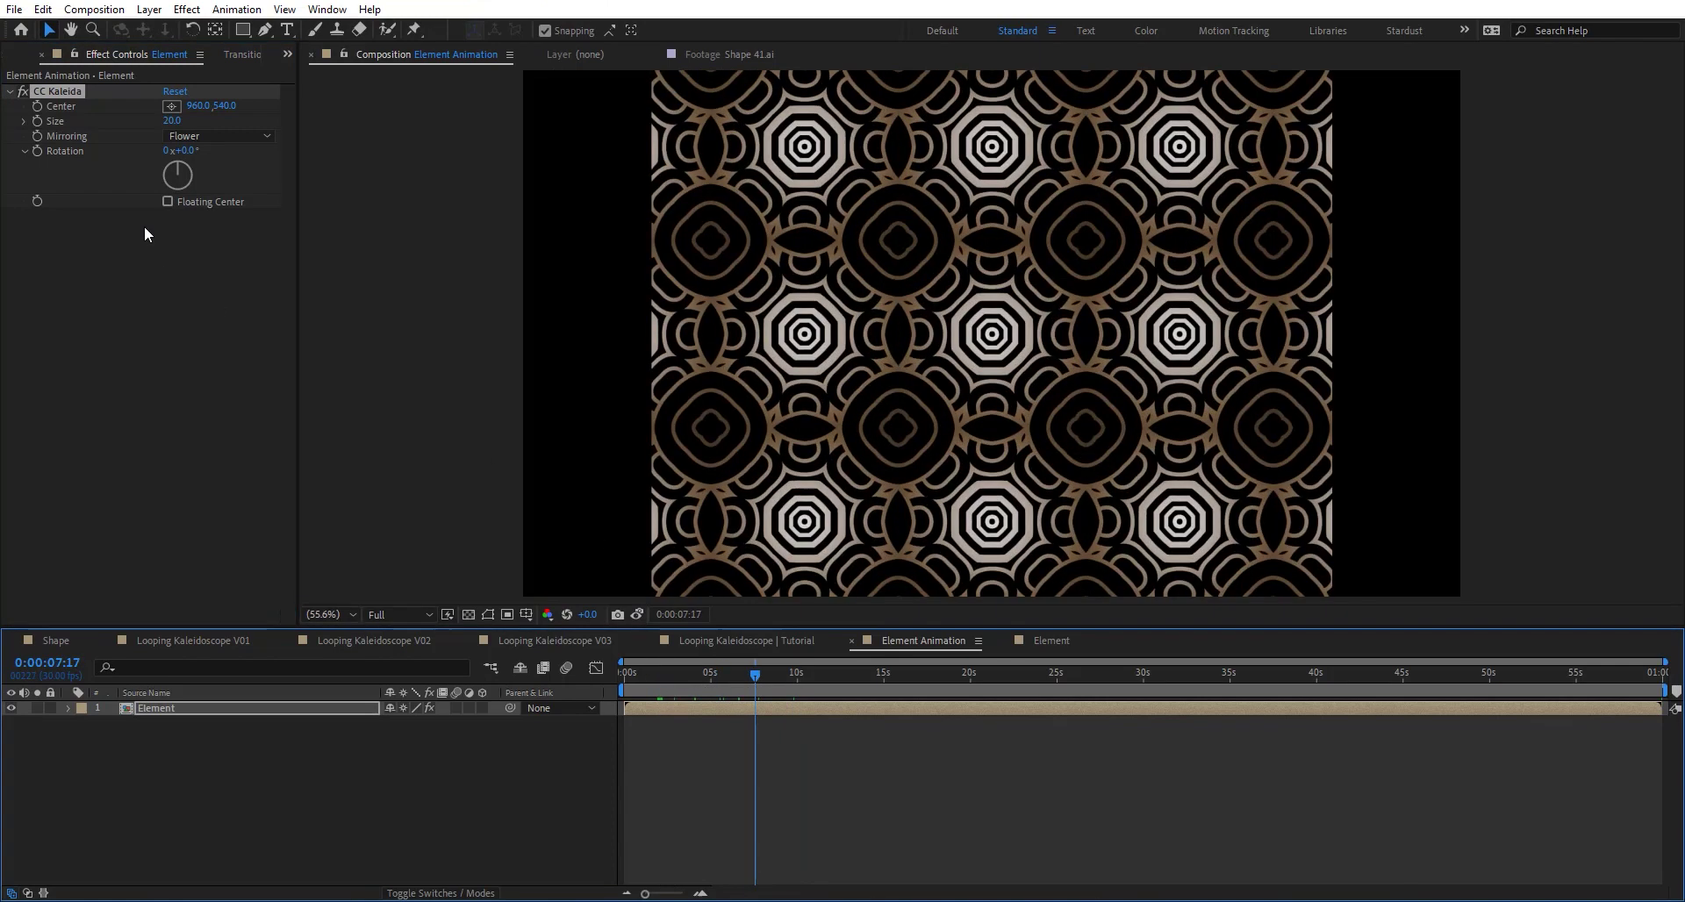
click(746, 641)
click(971, 678)
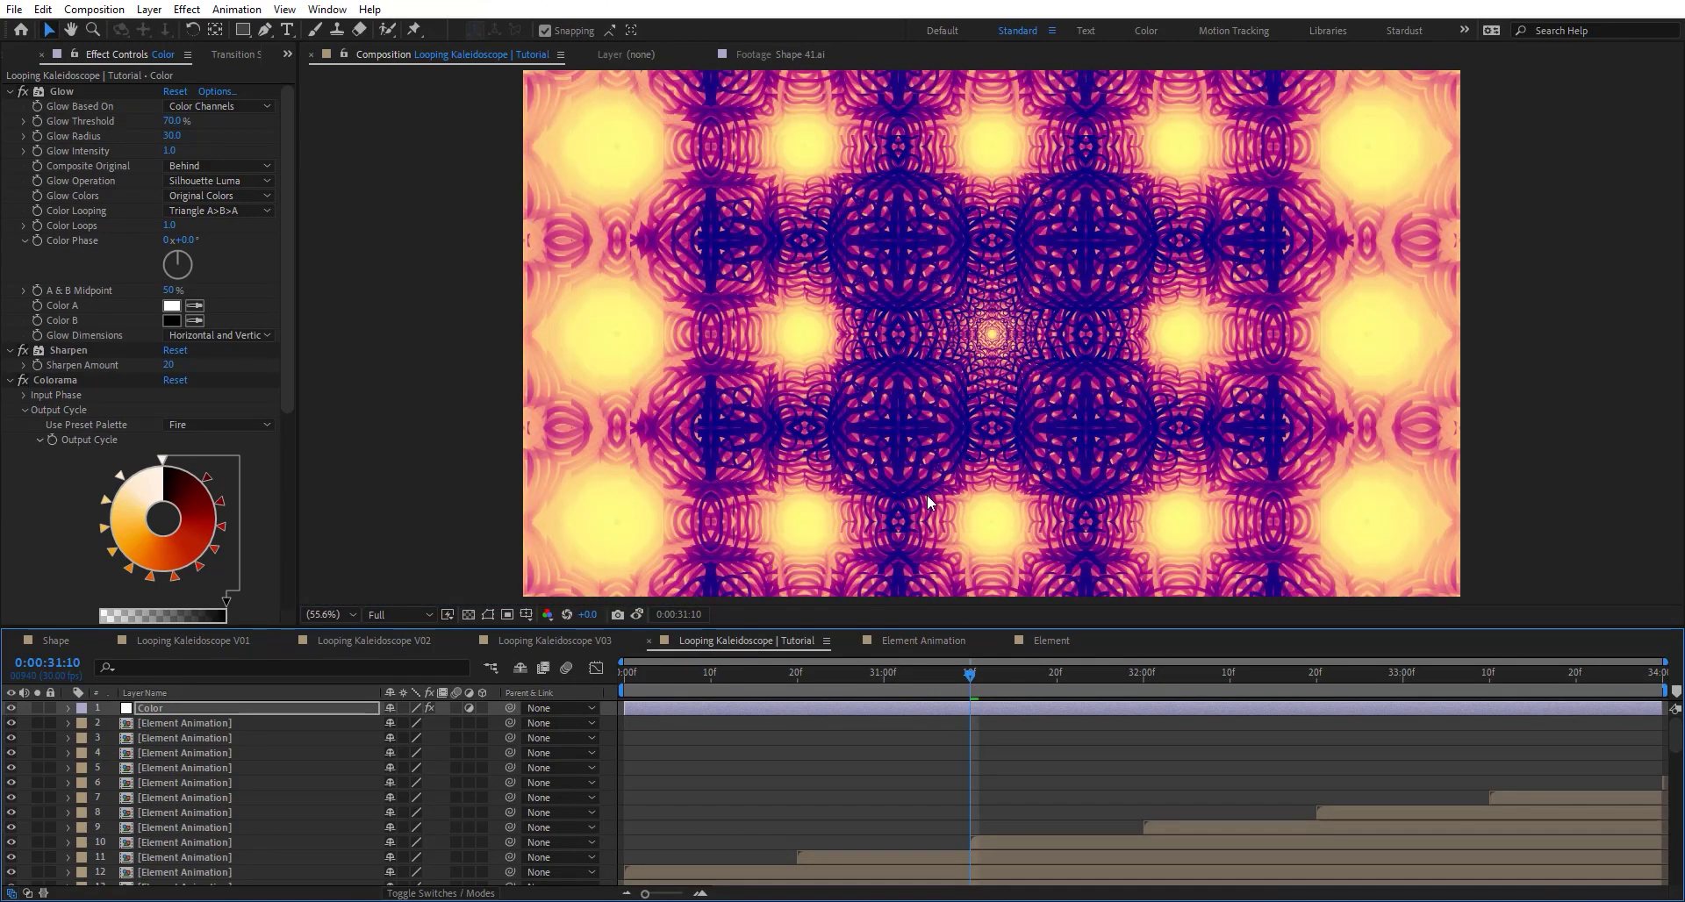
drag(851, 671, 823, 667)
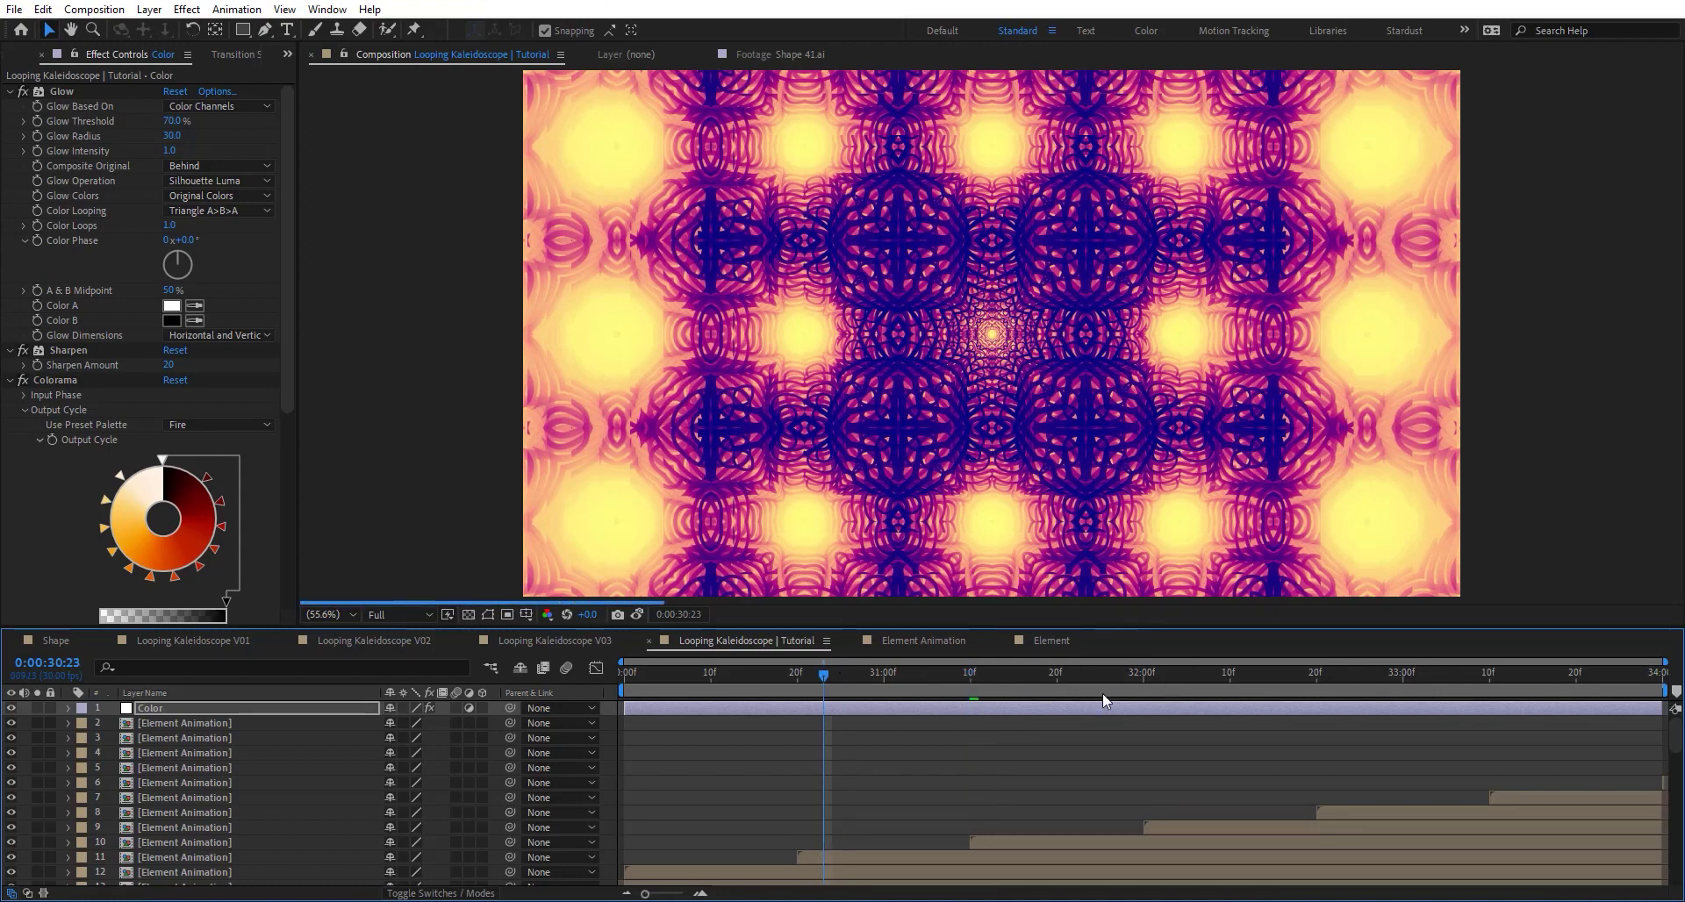
Return to the Element Animation composition and scrub back to 0:00:06:28 to examine the pattern's cropped edges
click(909, 646)
click(907, 681)
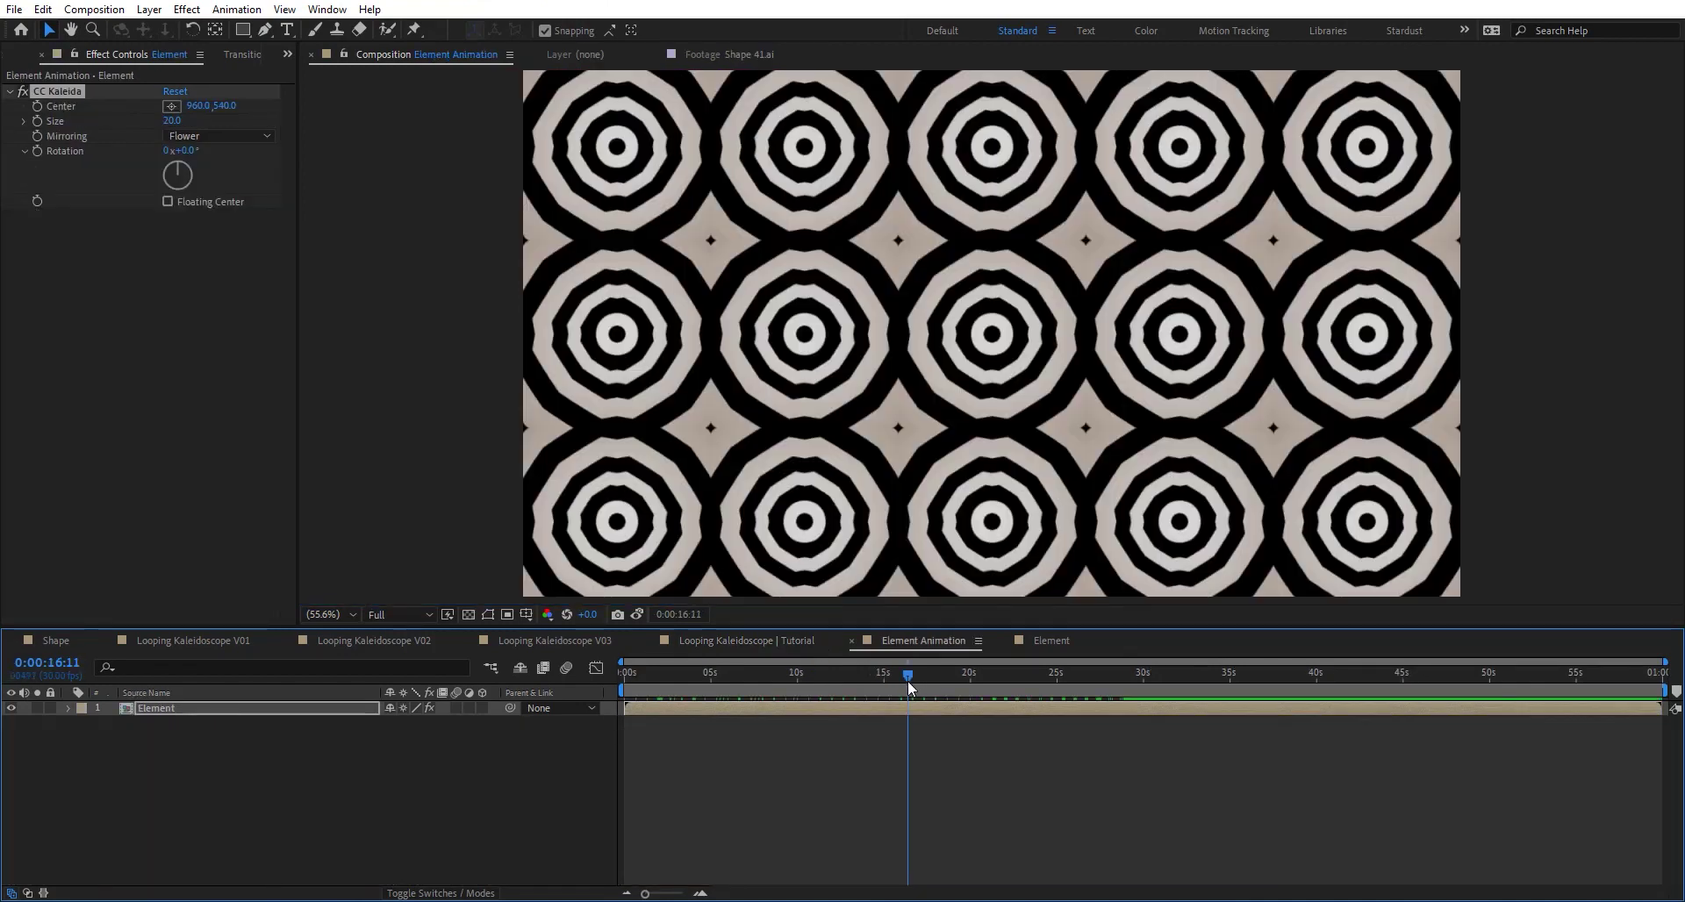
click(800, 672)
drag(751, 681, 745, 681)
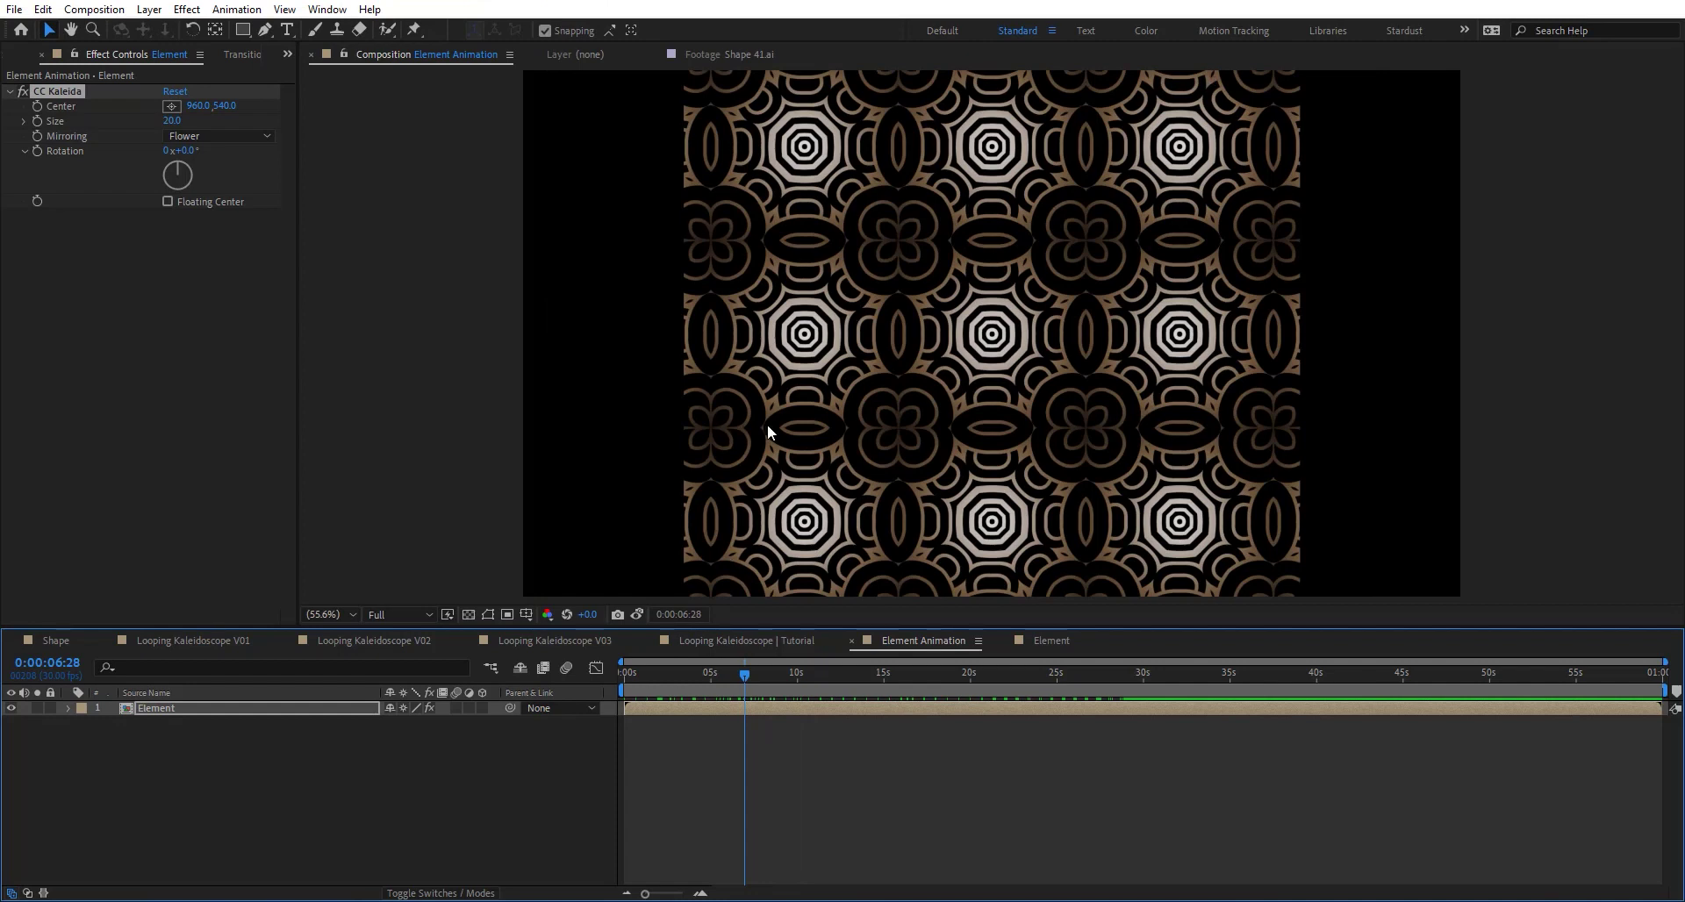
Try Grow Bounds above CC Kaleida on the Element layer with varied Pixels values, and delete the effect
key(ctrl+space)
text(bou)
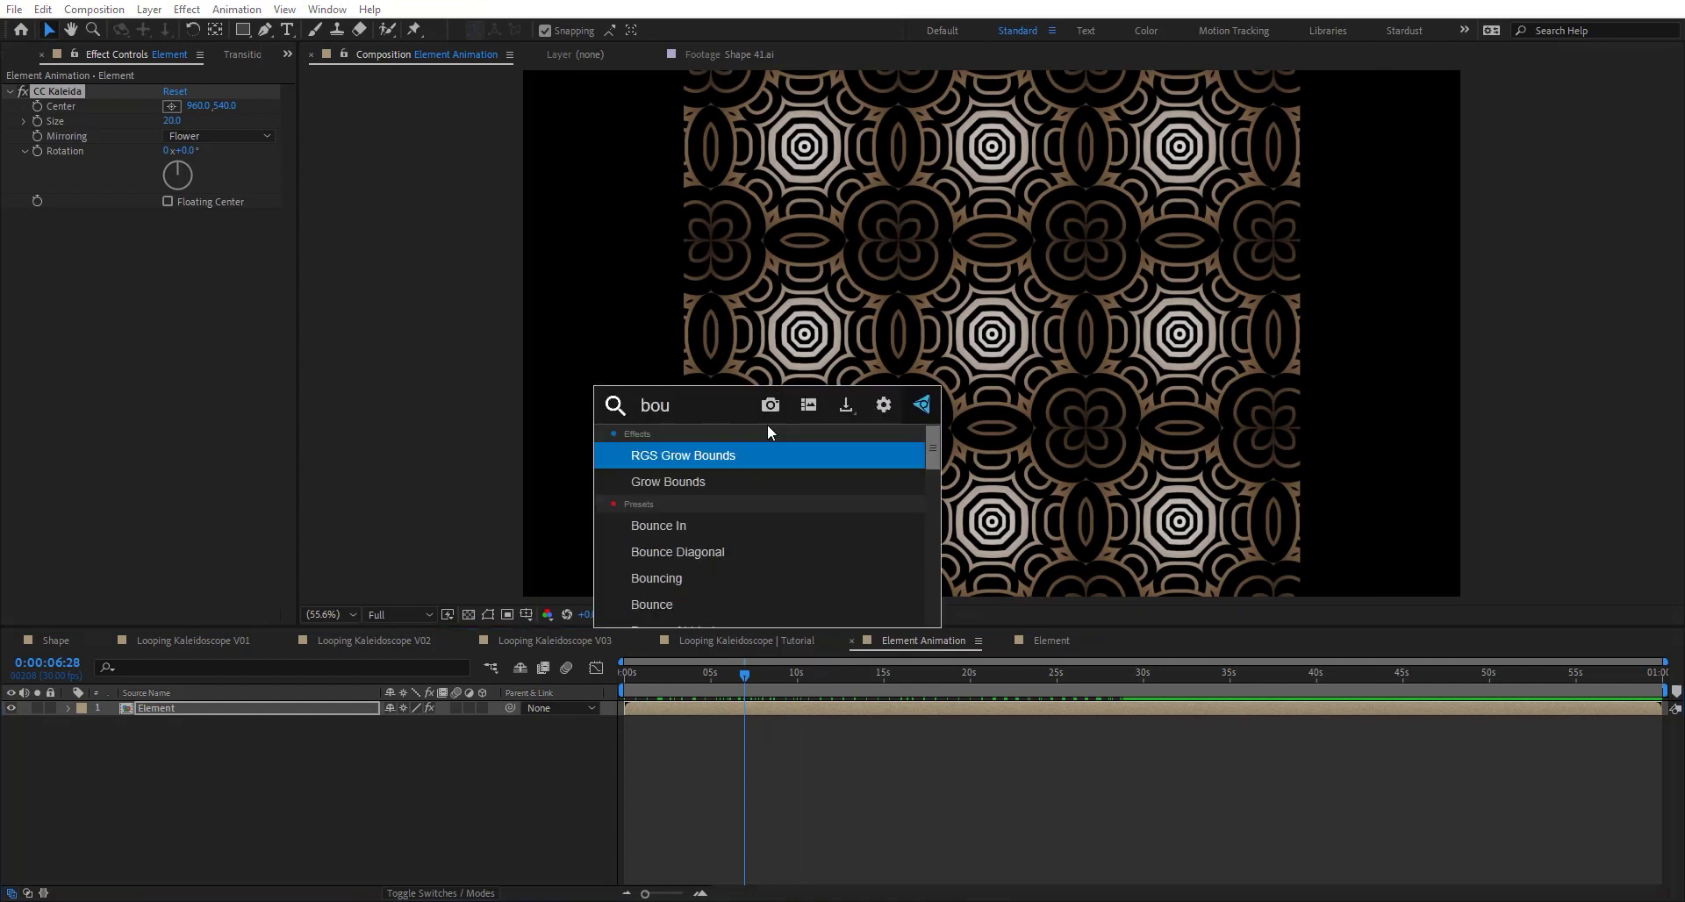
click(714, 484)
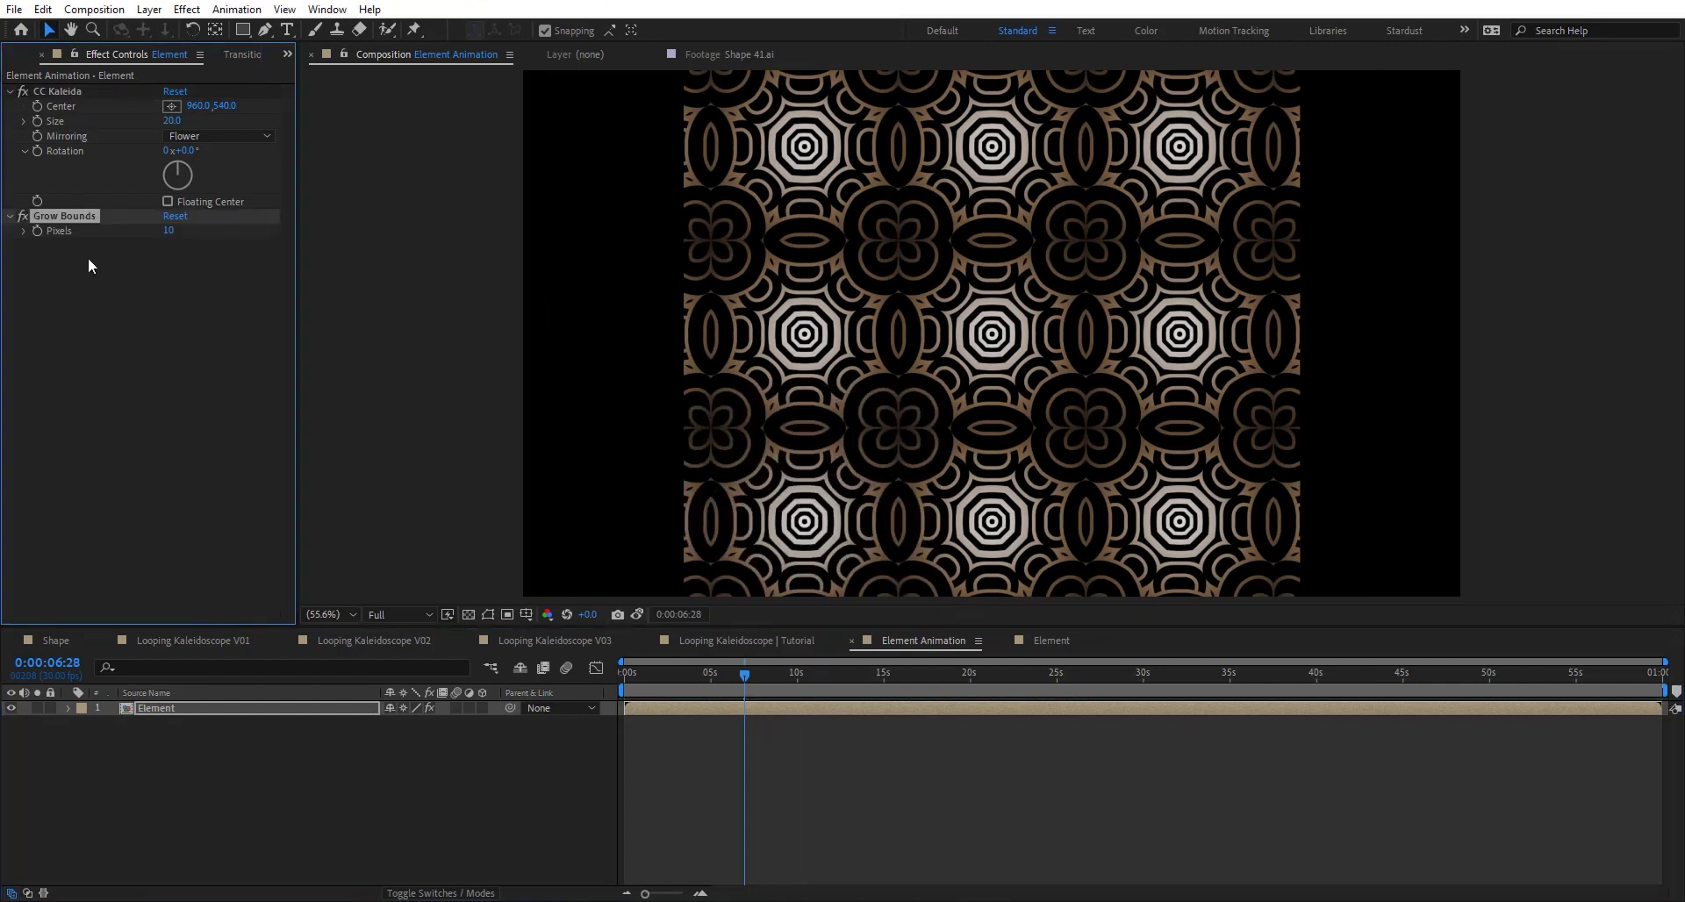
drag(86, 135, 63, 86)
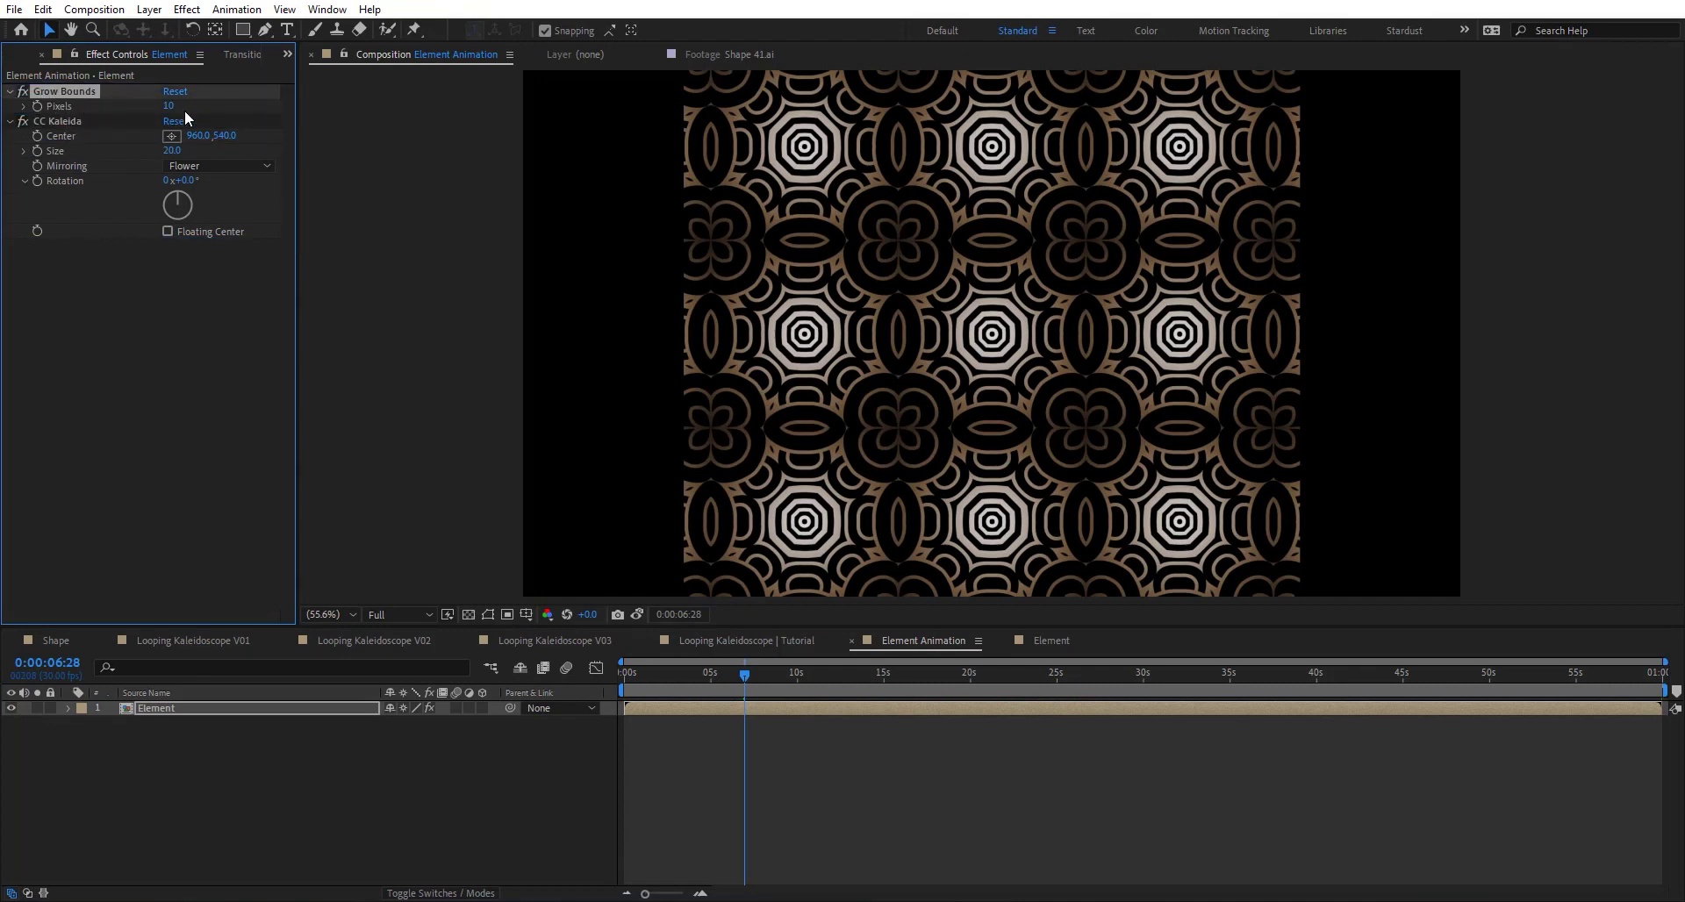
drag(170, 112, 54, 107)
drag(645, 111, 98, 112)
key(Delete)
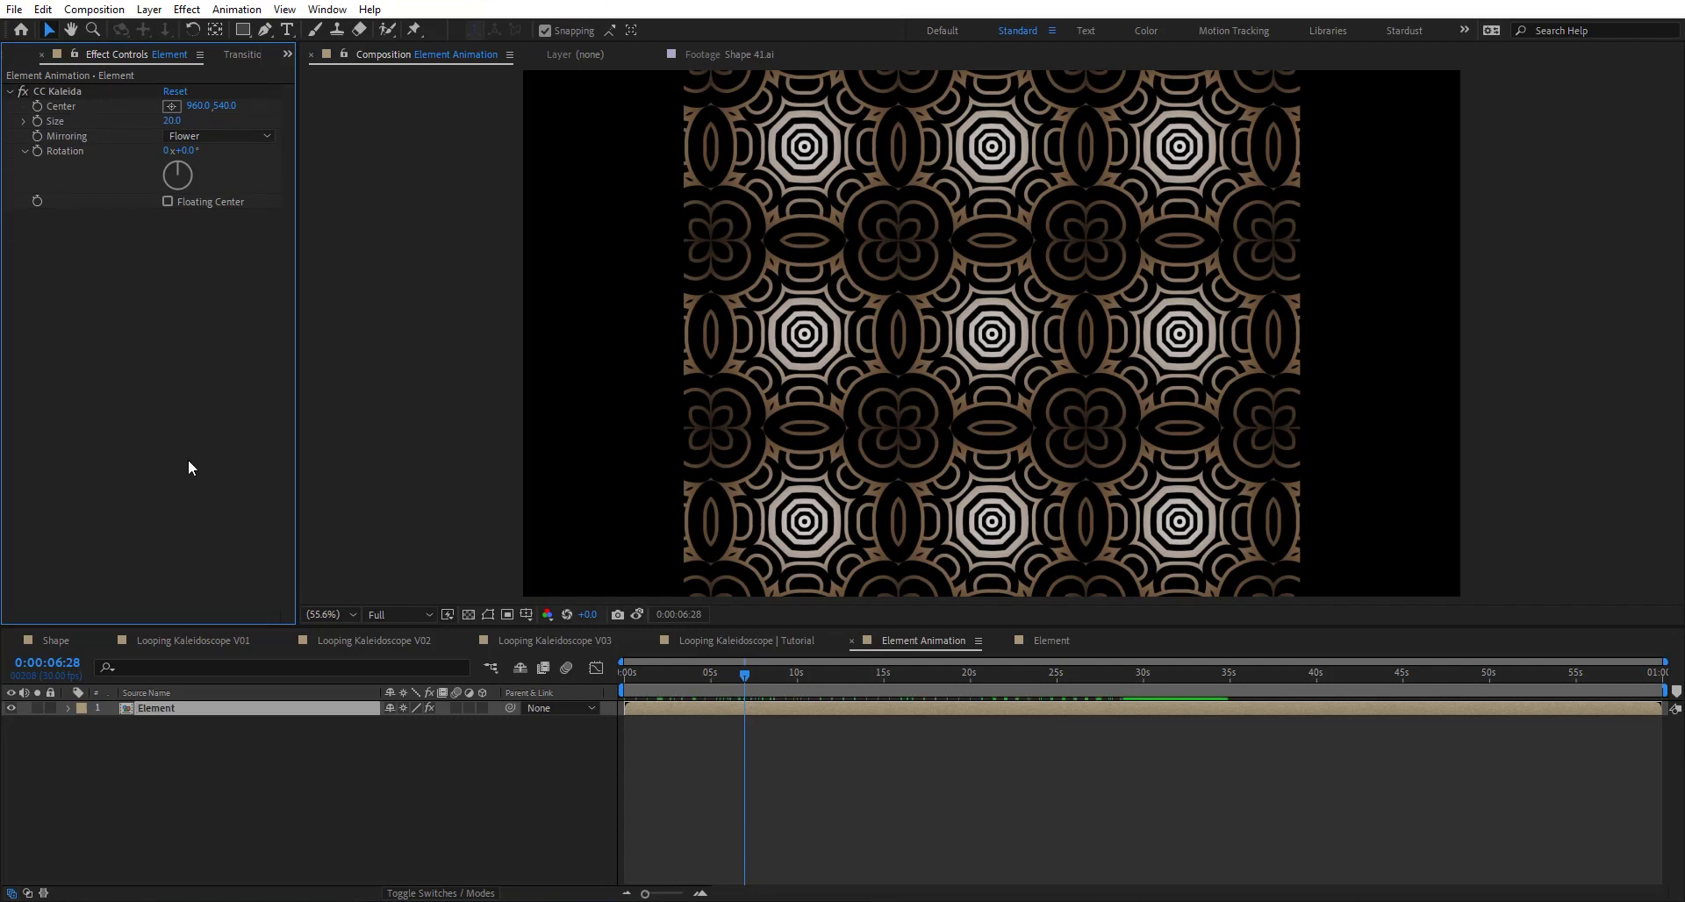
Apply RGS Grow Bounds to the Element layer and place it above CC Kaleida
key(ctrl+space)
text(bou)
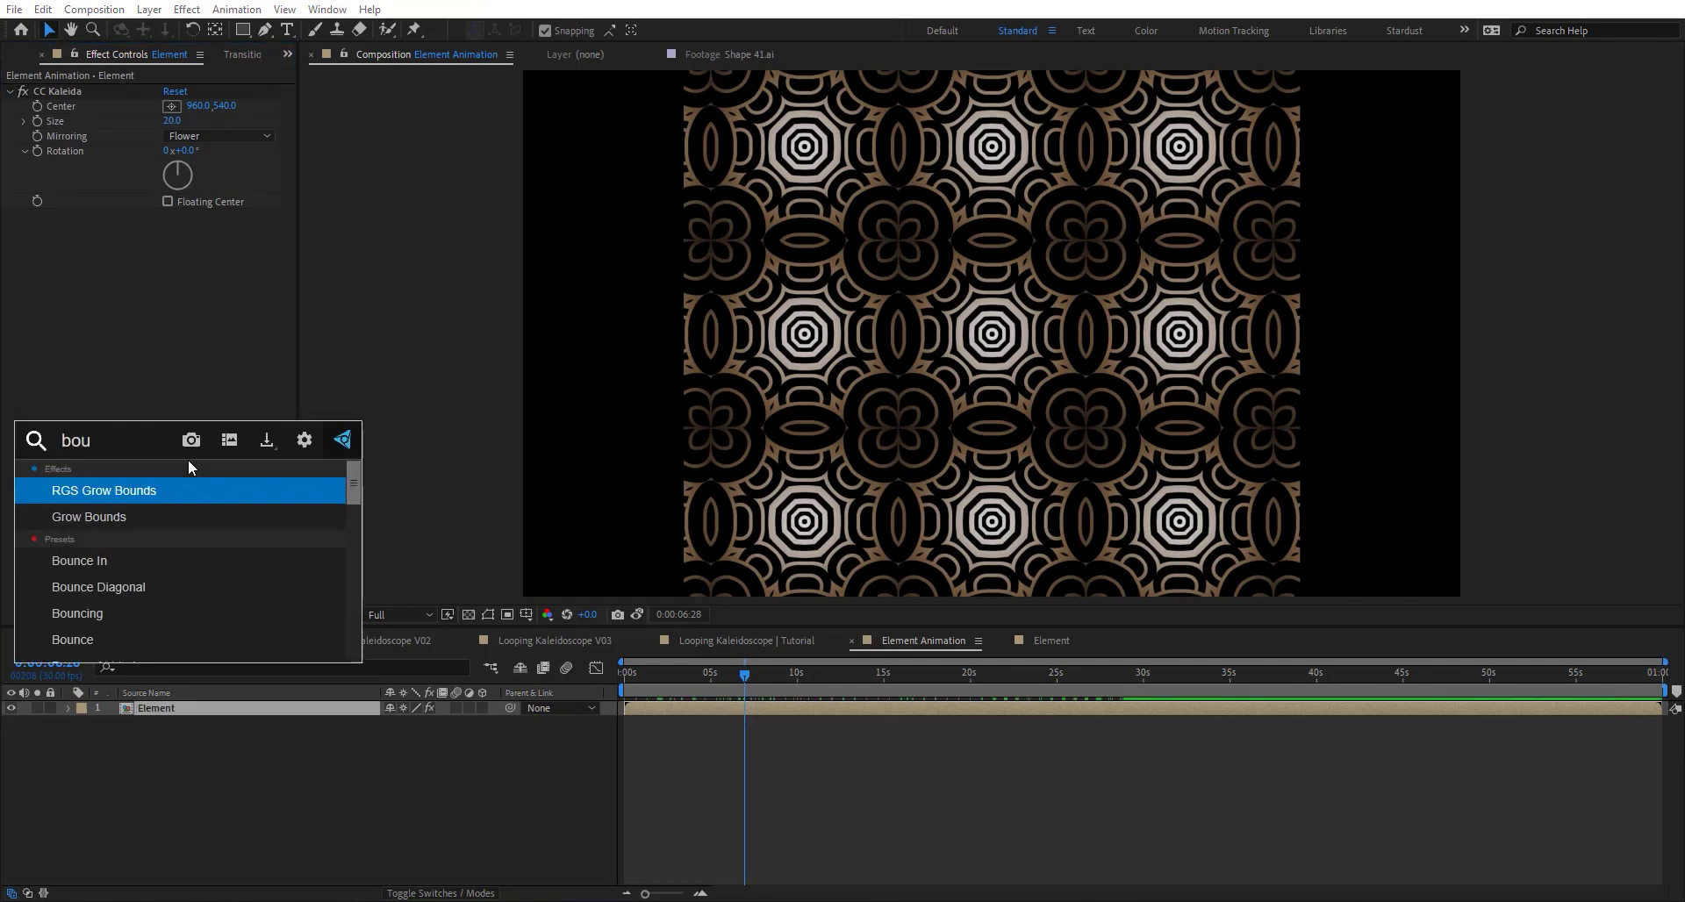
click(140, 494)
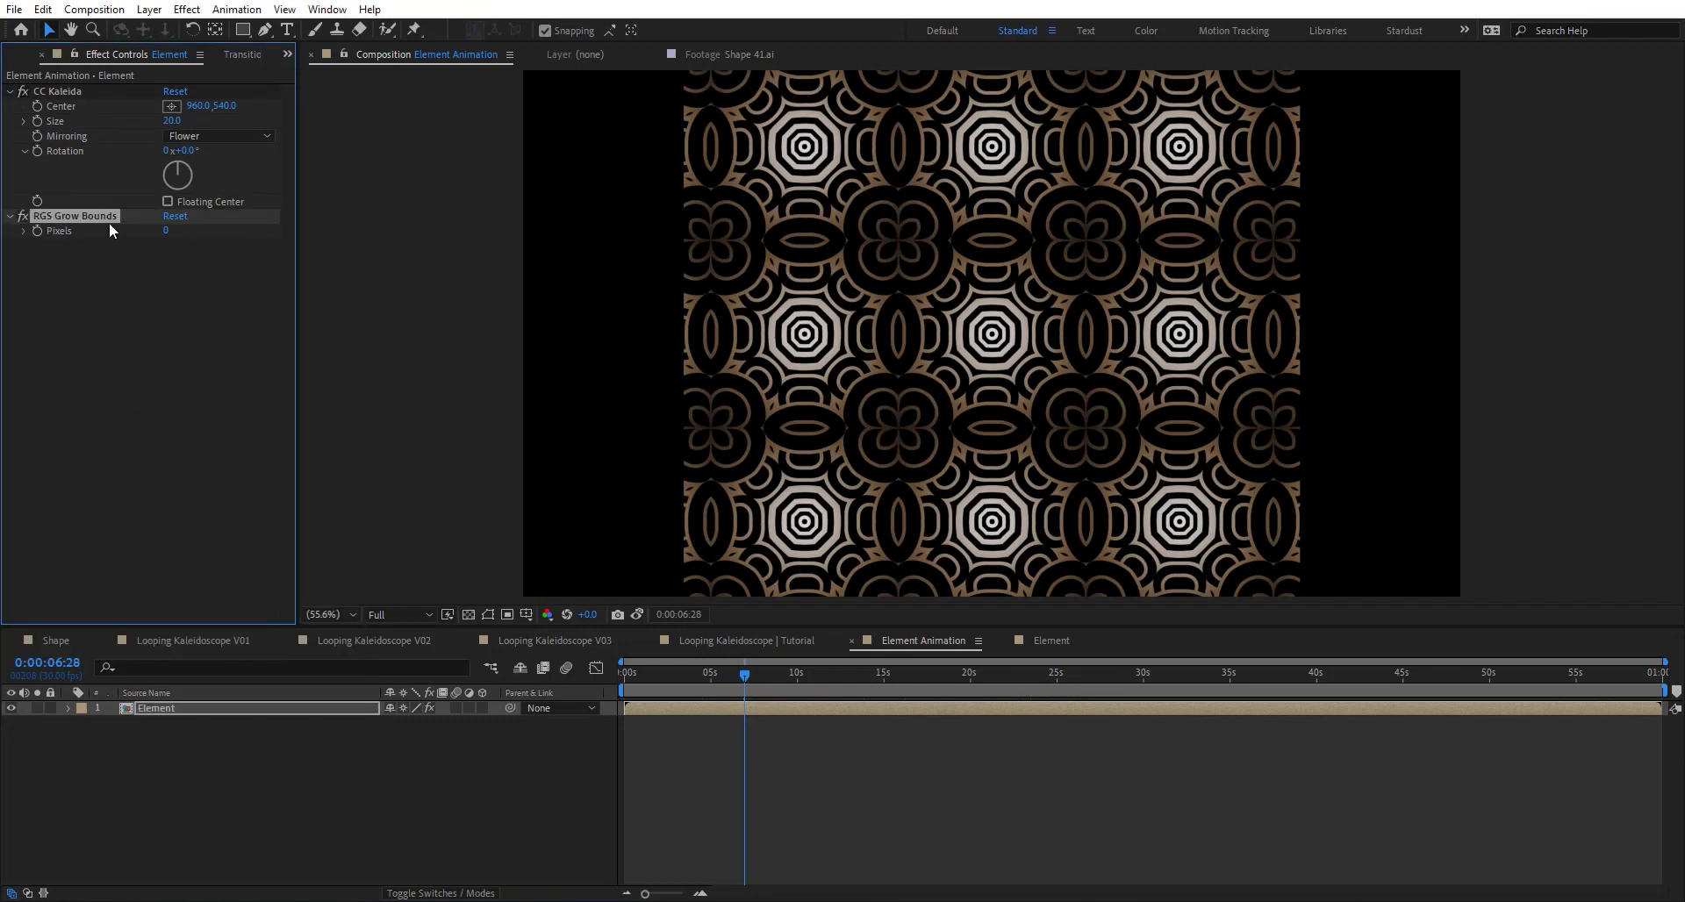
drag(109, 223, 86, 90)
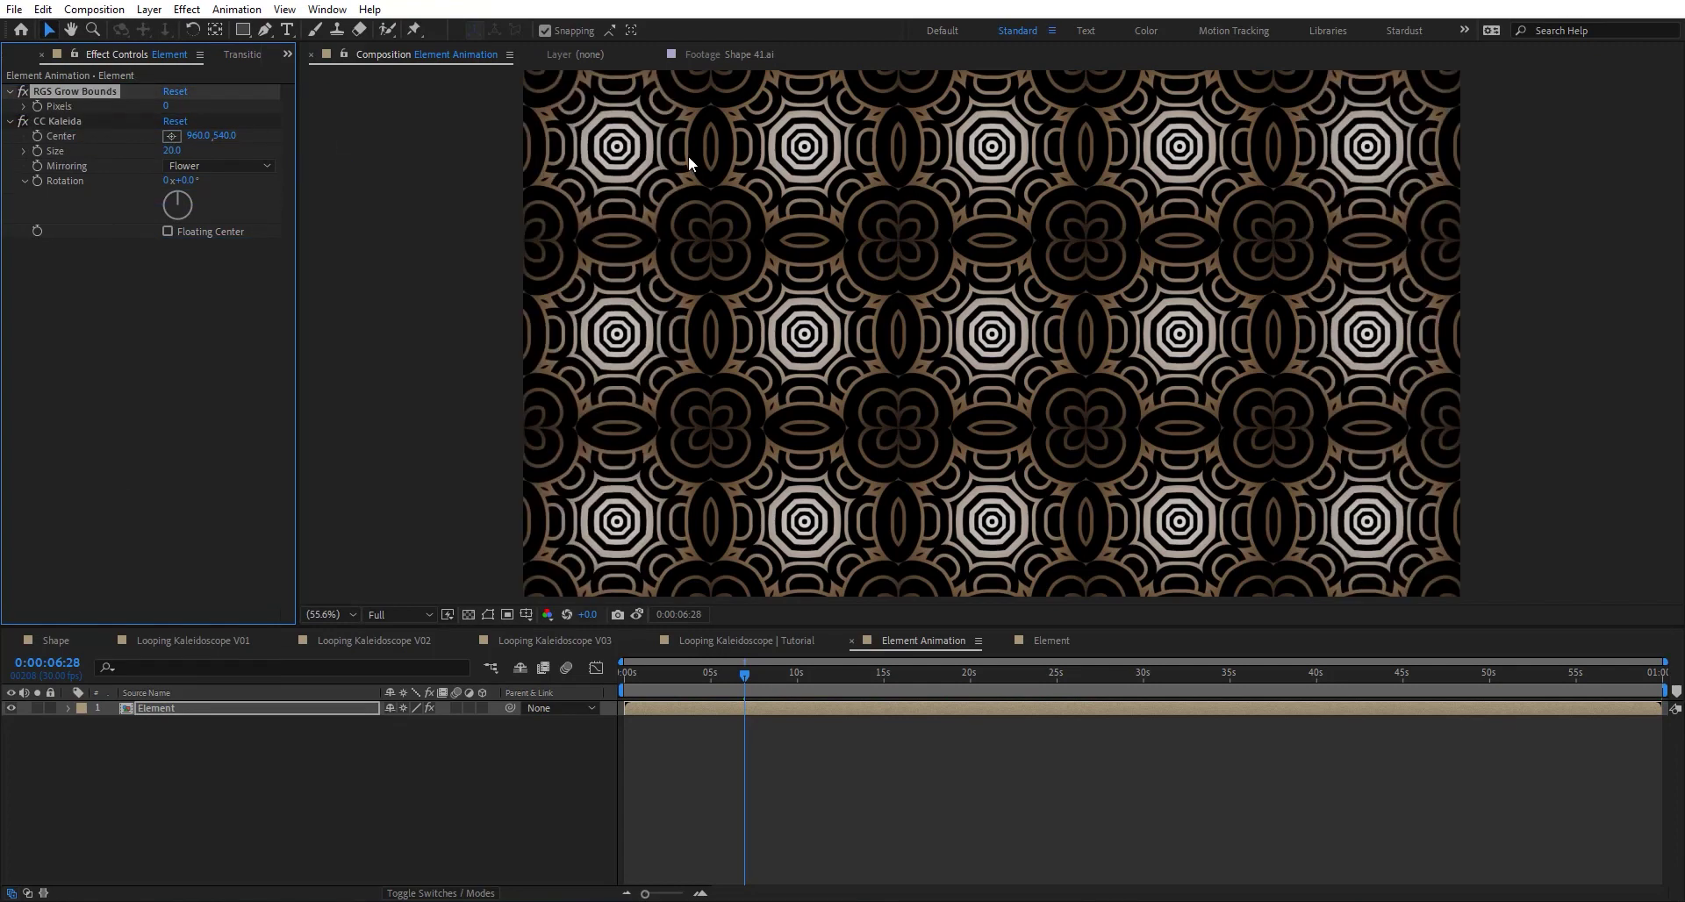
Set CC Kaleida's Size to 50 and scrub through the Element animation to check the tiling
drag(741, 680, 673, 688)
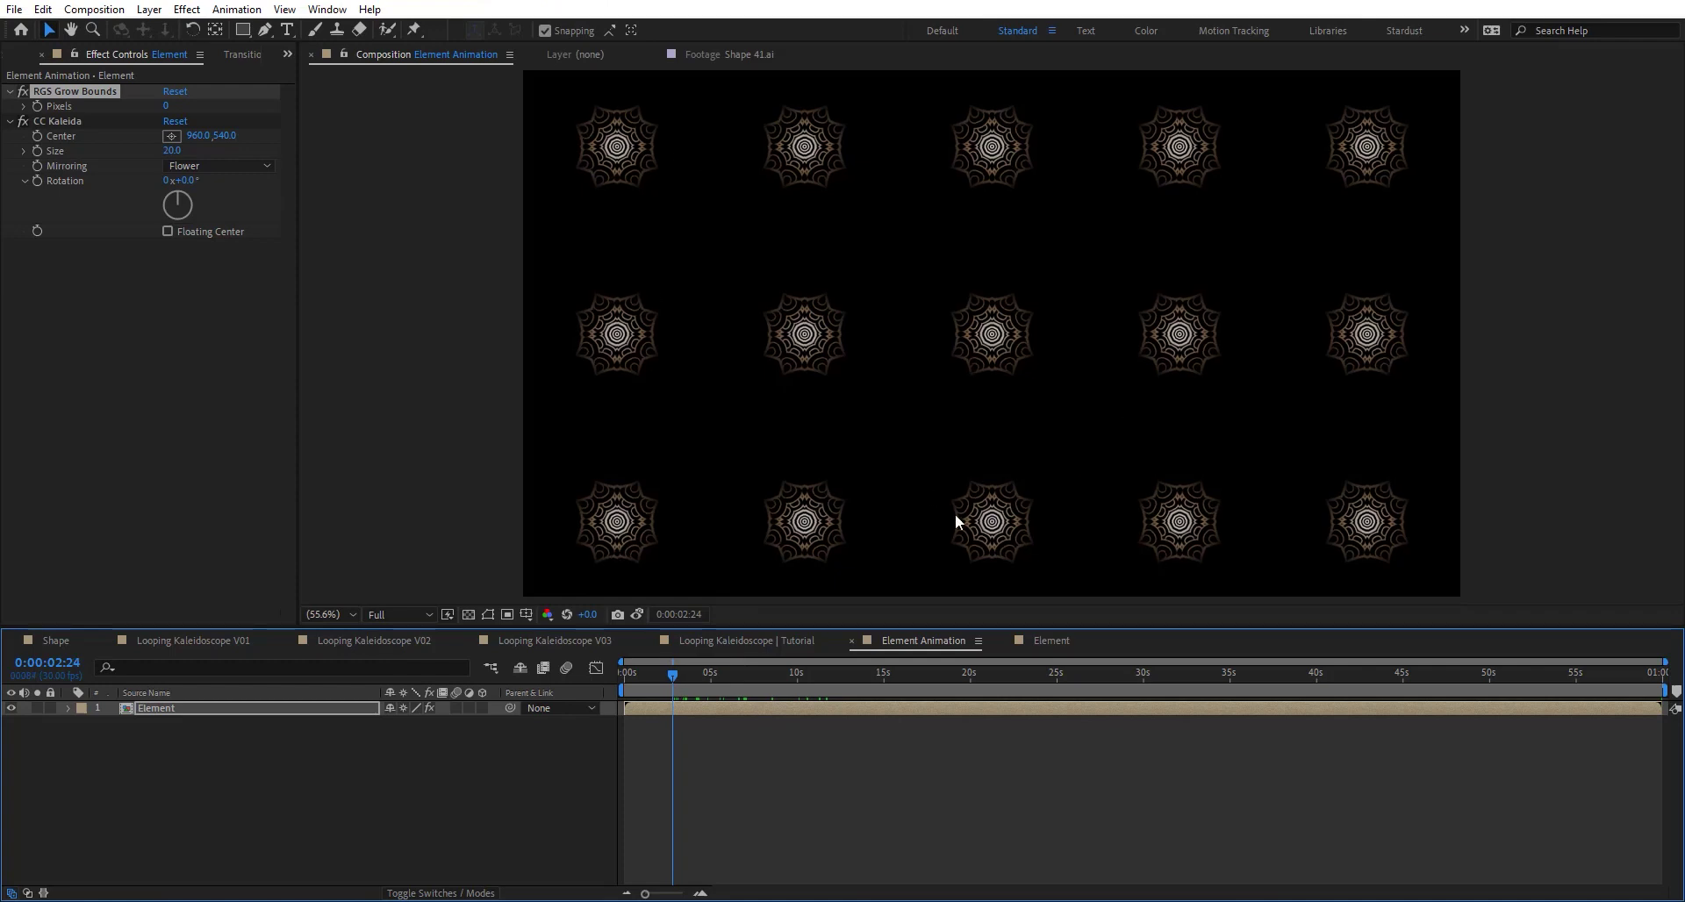
click(172, 150)
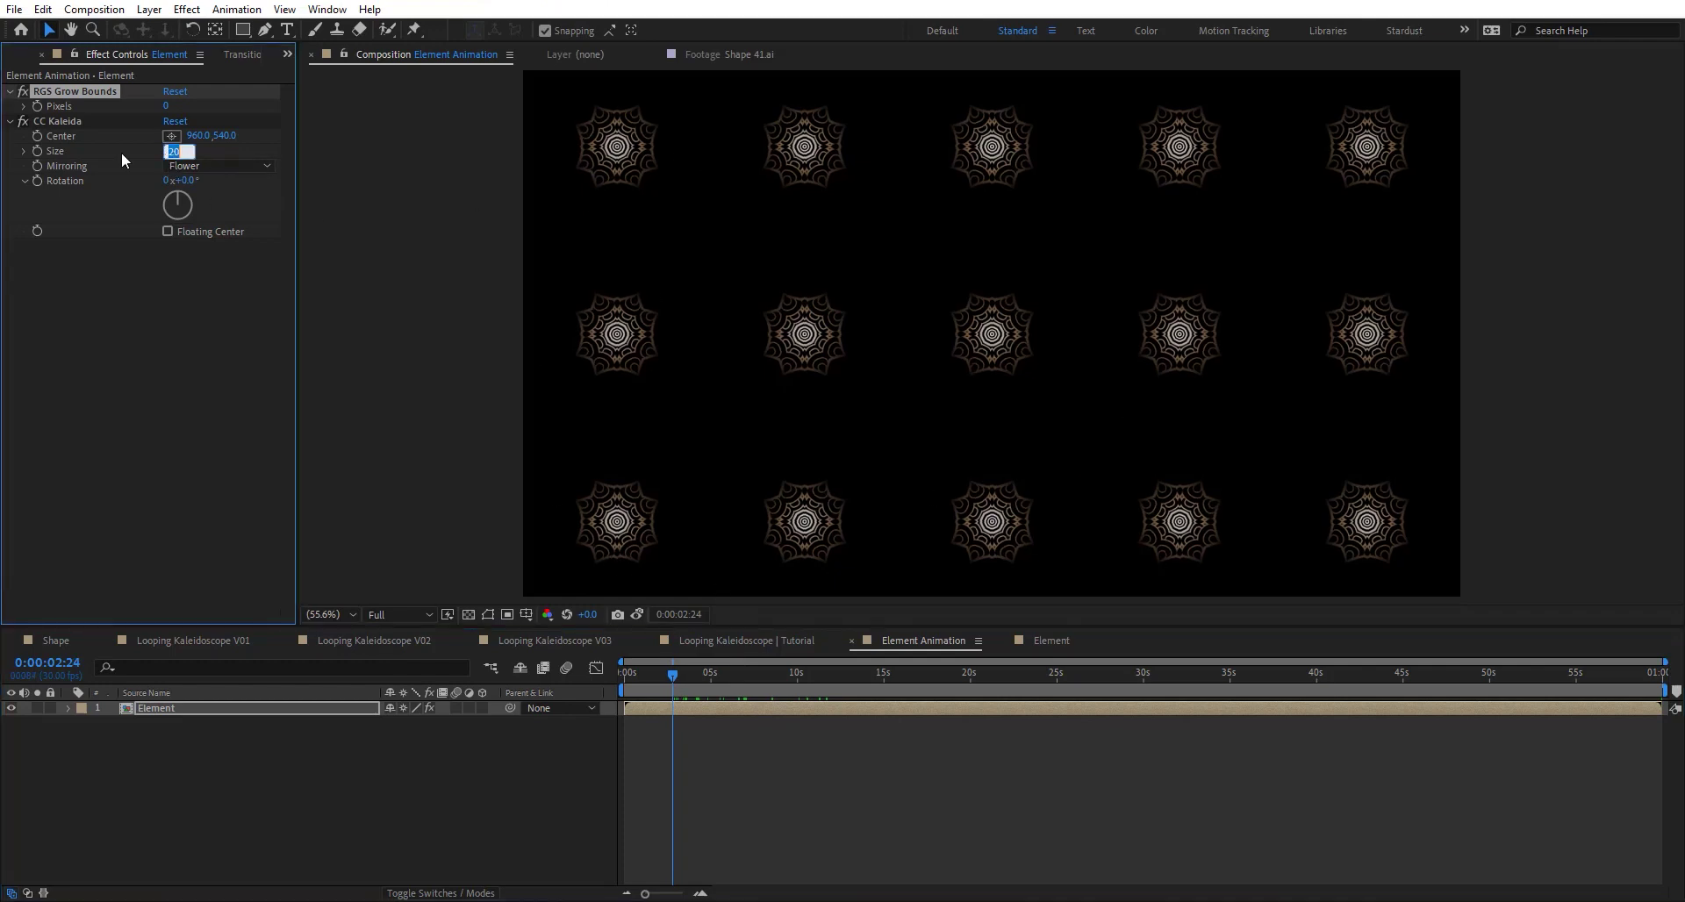
key(Return)
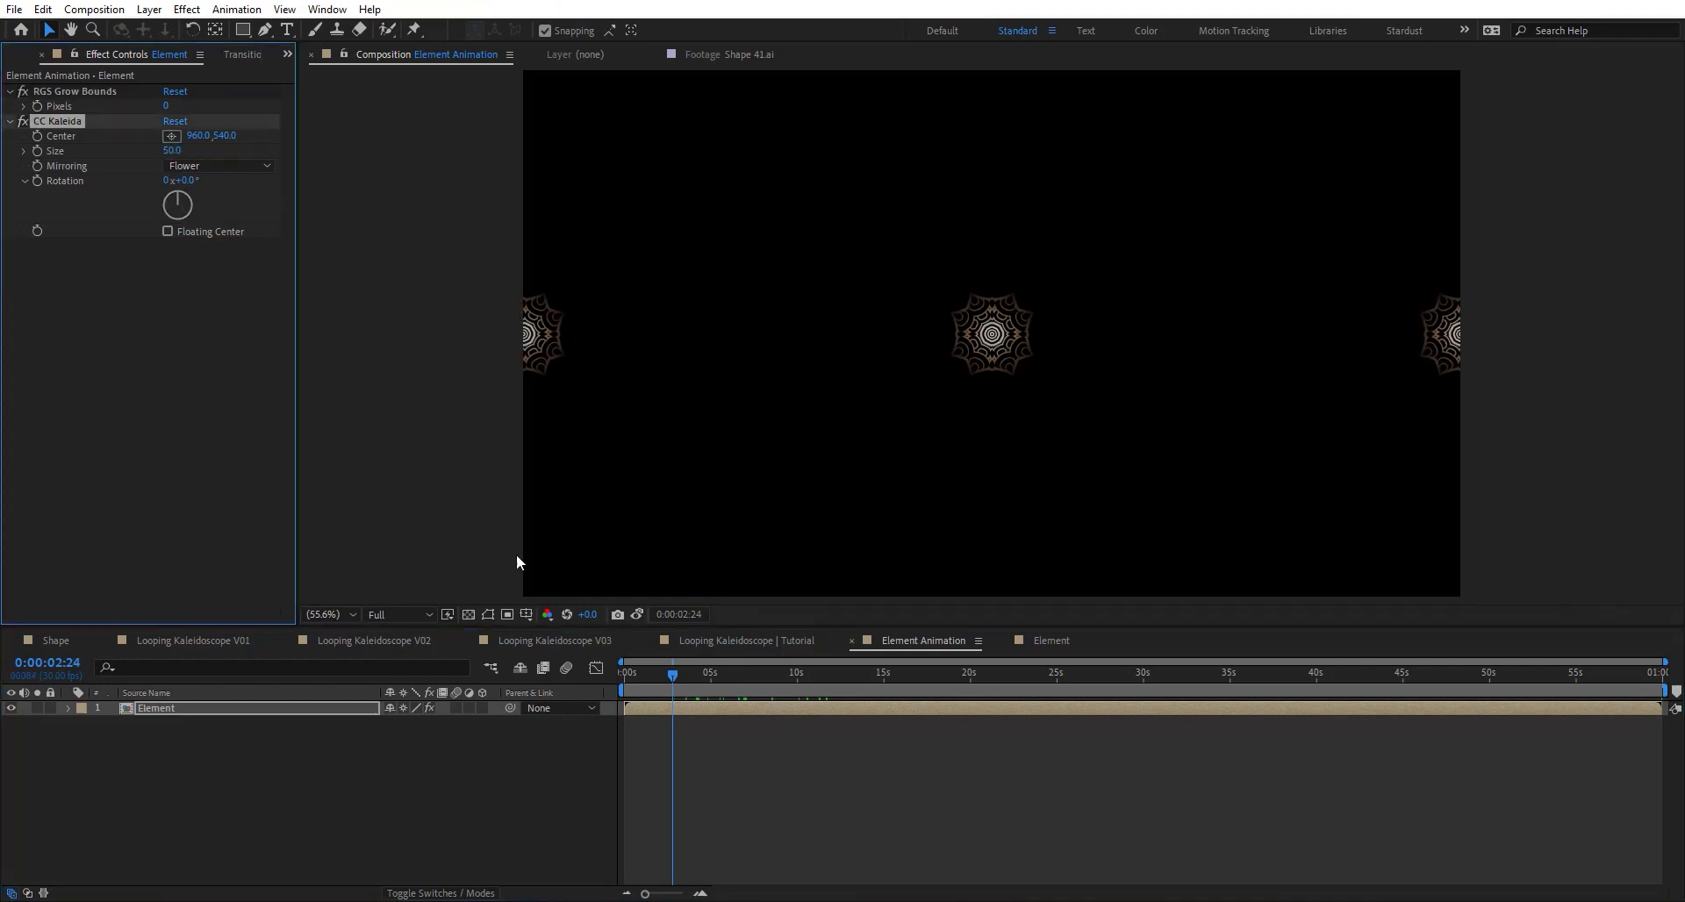
drag(704, 691, 969, 681)
Switch the Looping Kaleidoscope | Tutorial viewer to Auto (Full) resolution and preview the loop from 0:00:30:00
click(790, 640)
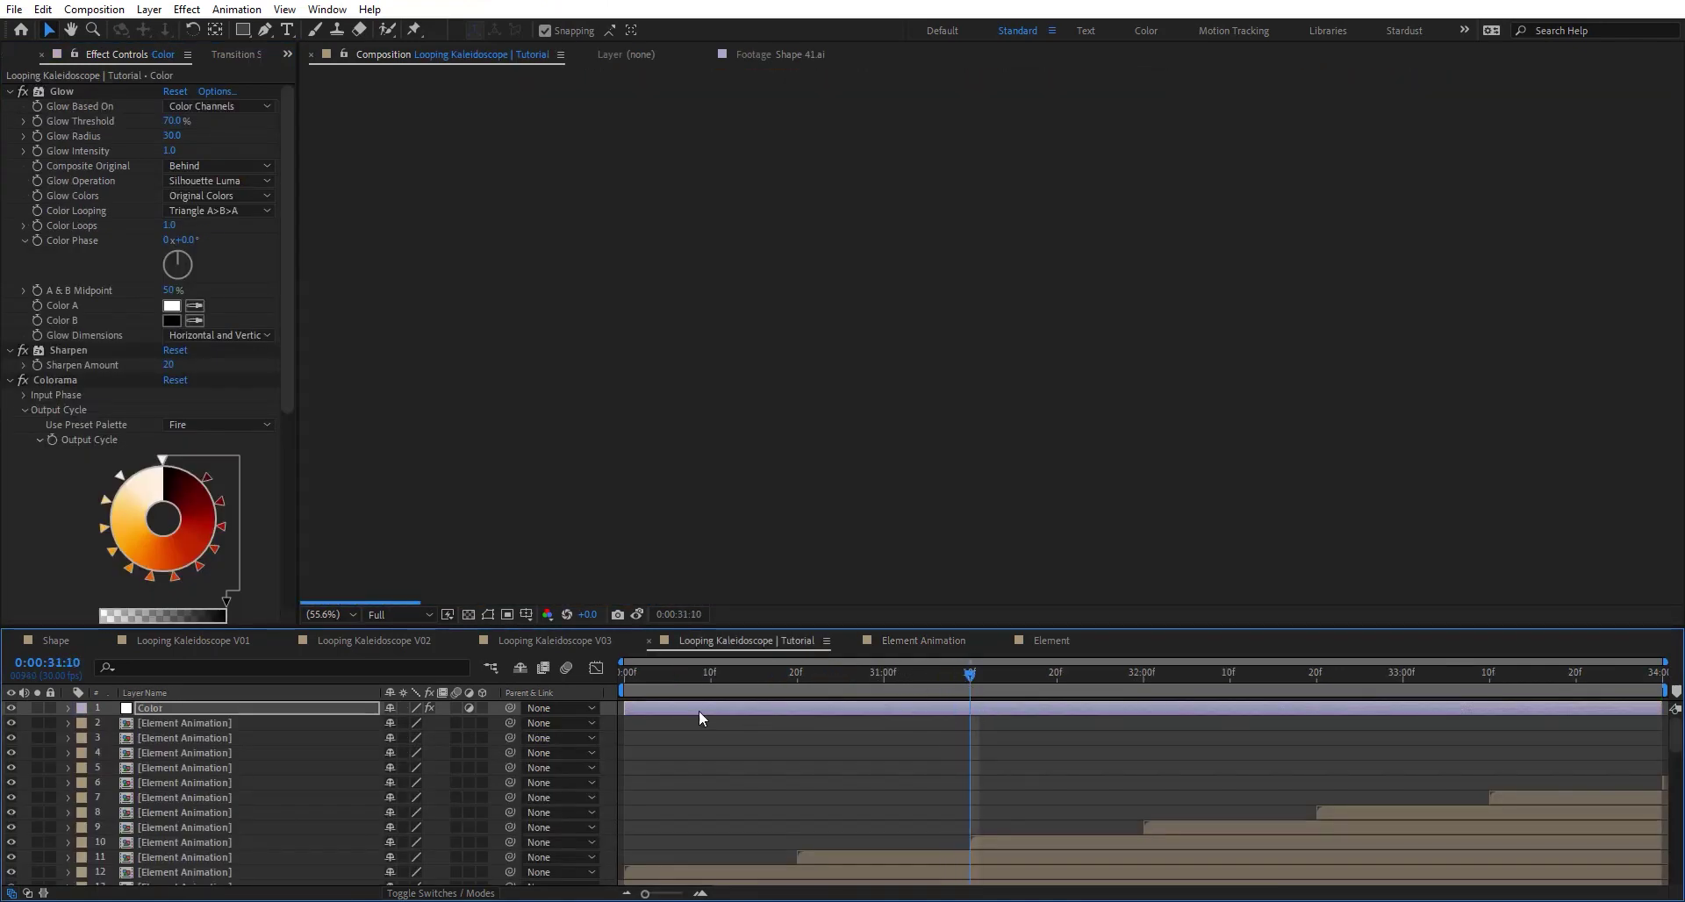
click(412, 614)
click(413, 628)
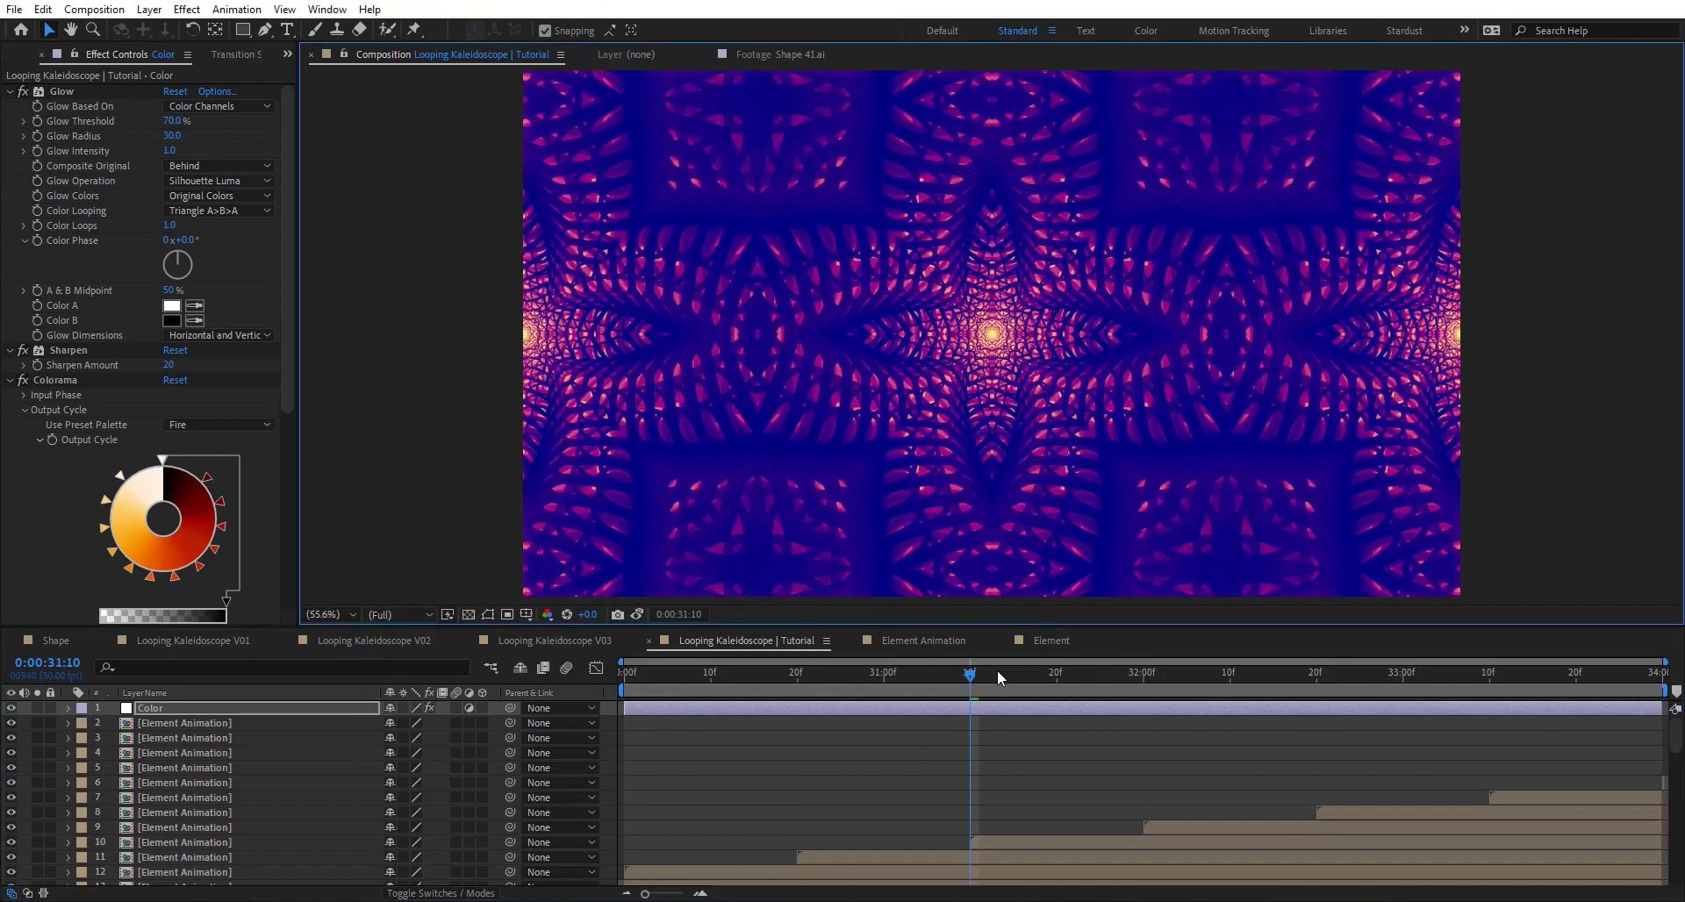
drag(965, 678, 516, 704)
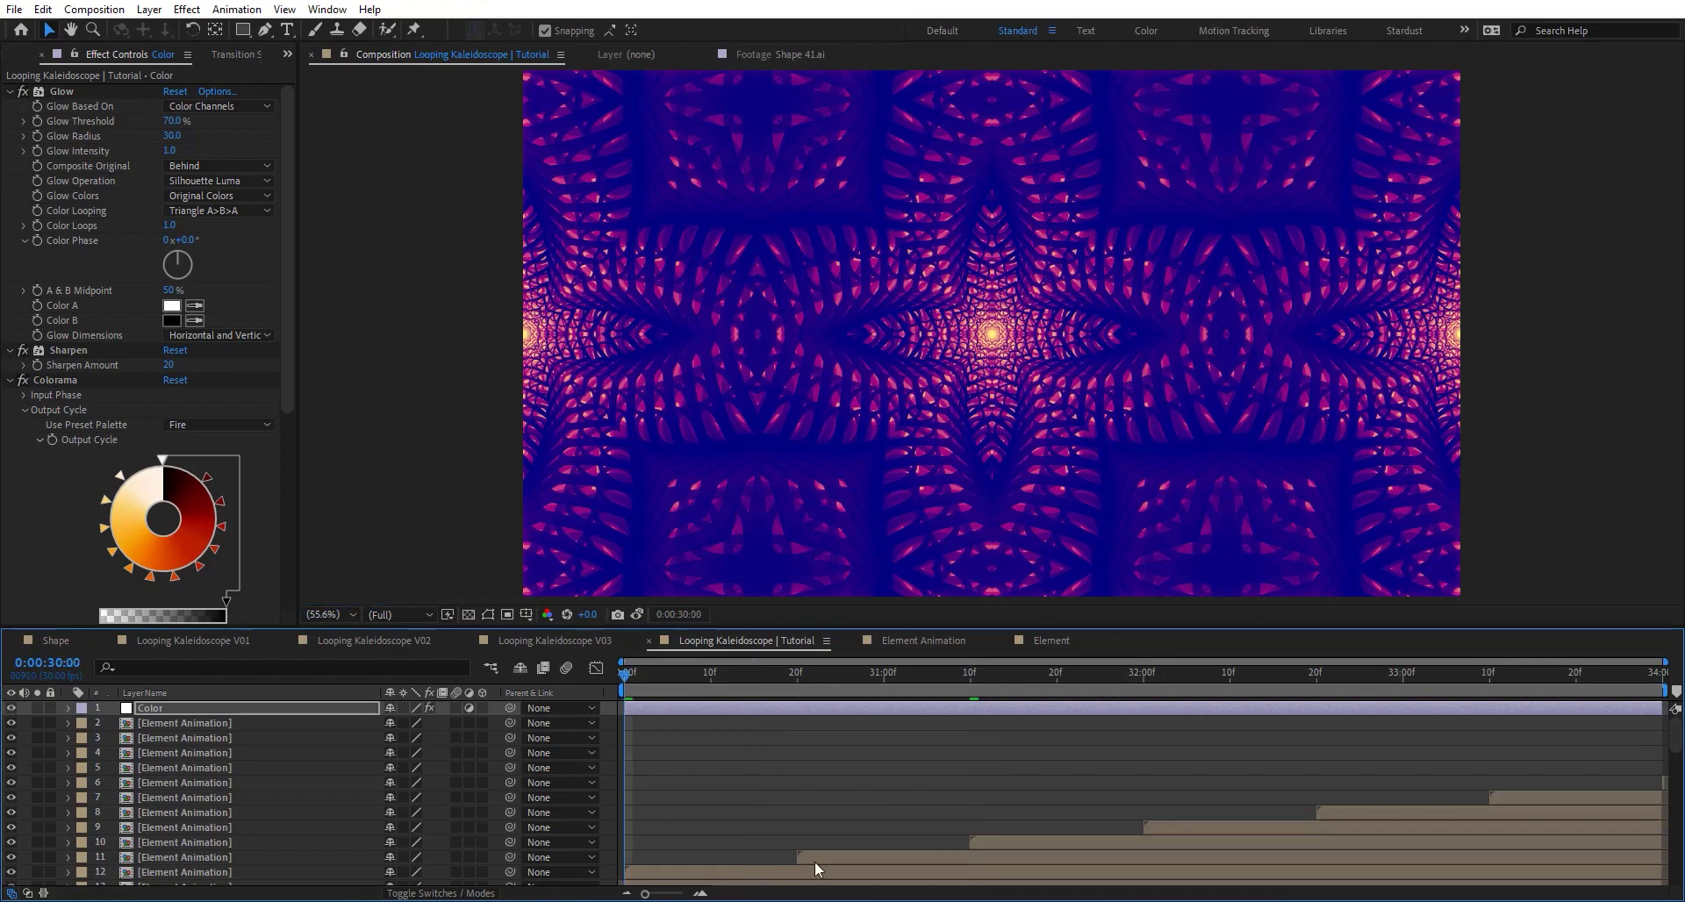
key(space)
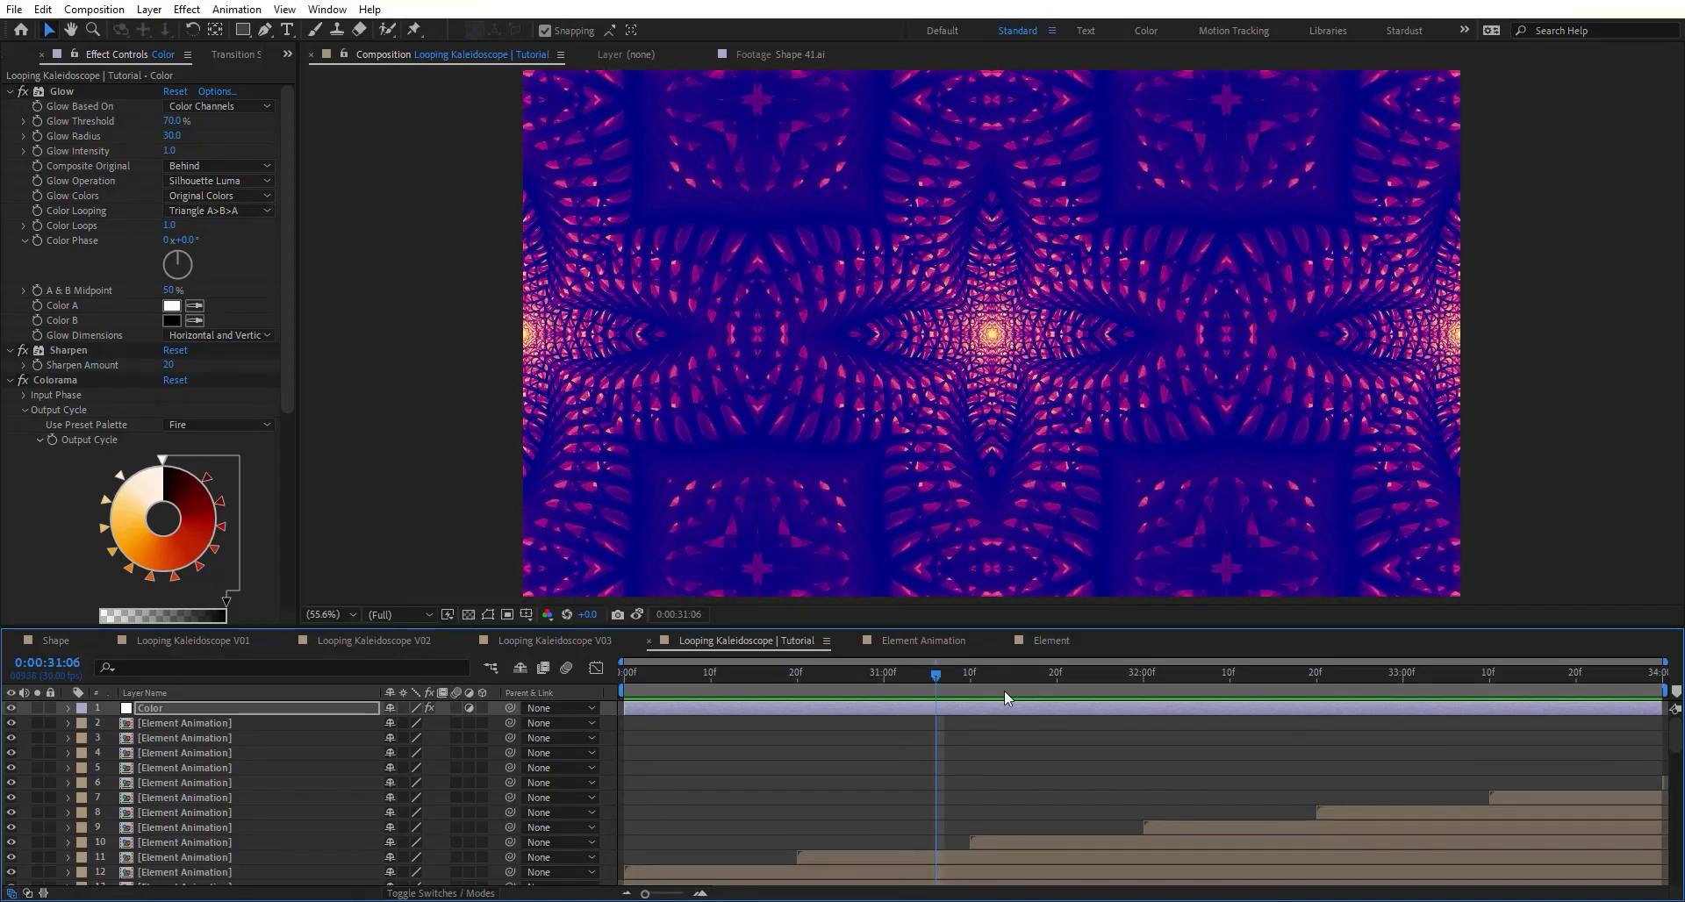
Try Starlish Mirroring in CC Kaleida on the Element layer, scrub the animation, and check the tutorial loop at 0:00:31:10
click(929, 645)
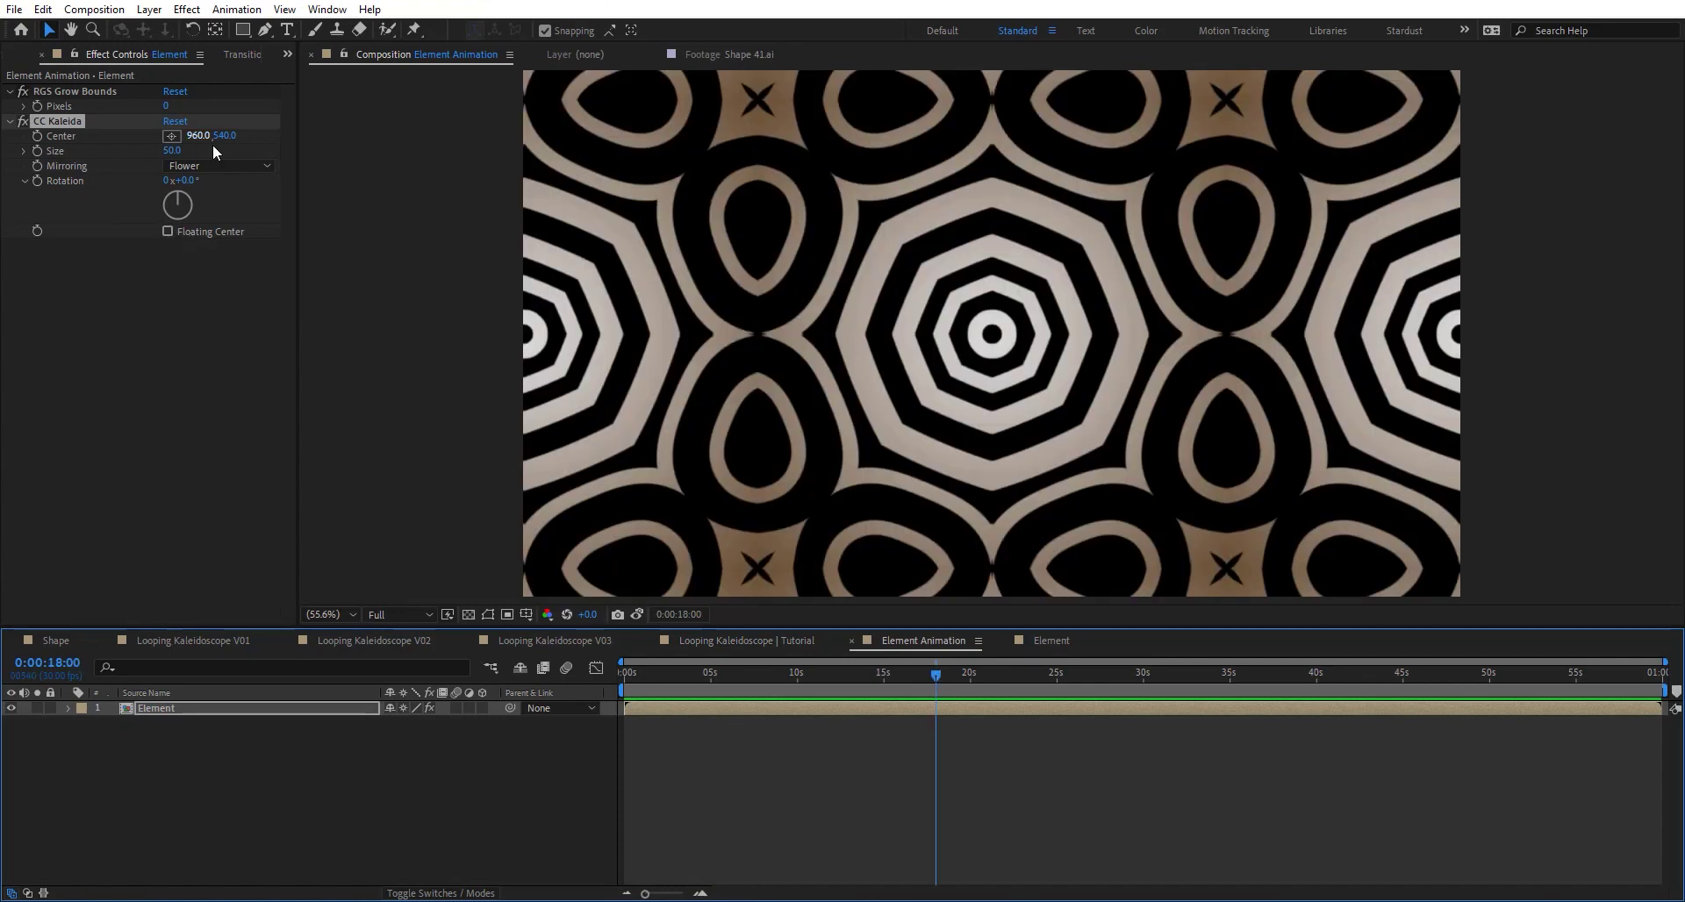
click(234, 165)
click(256, 348)
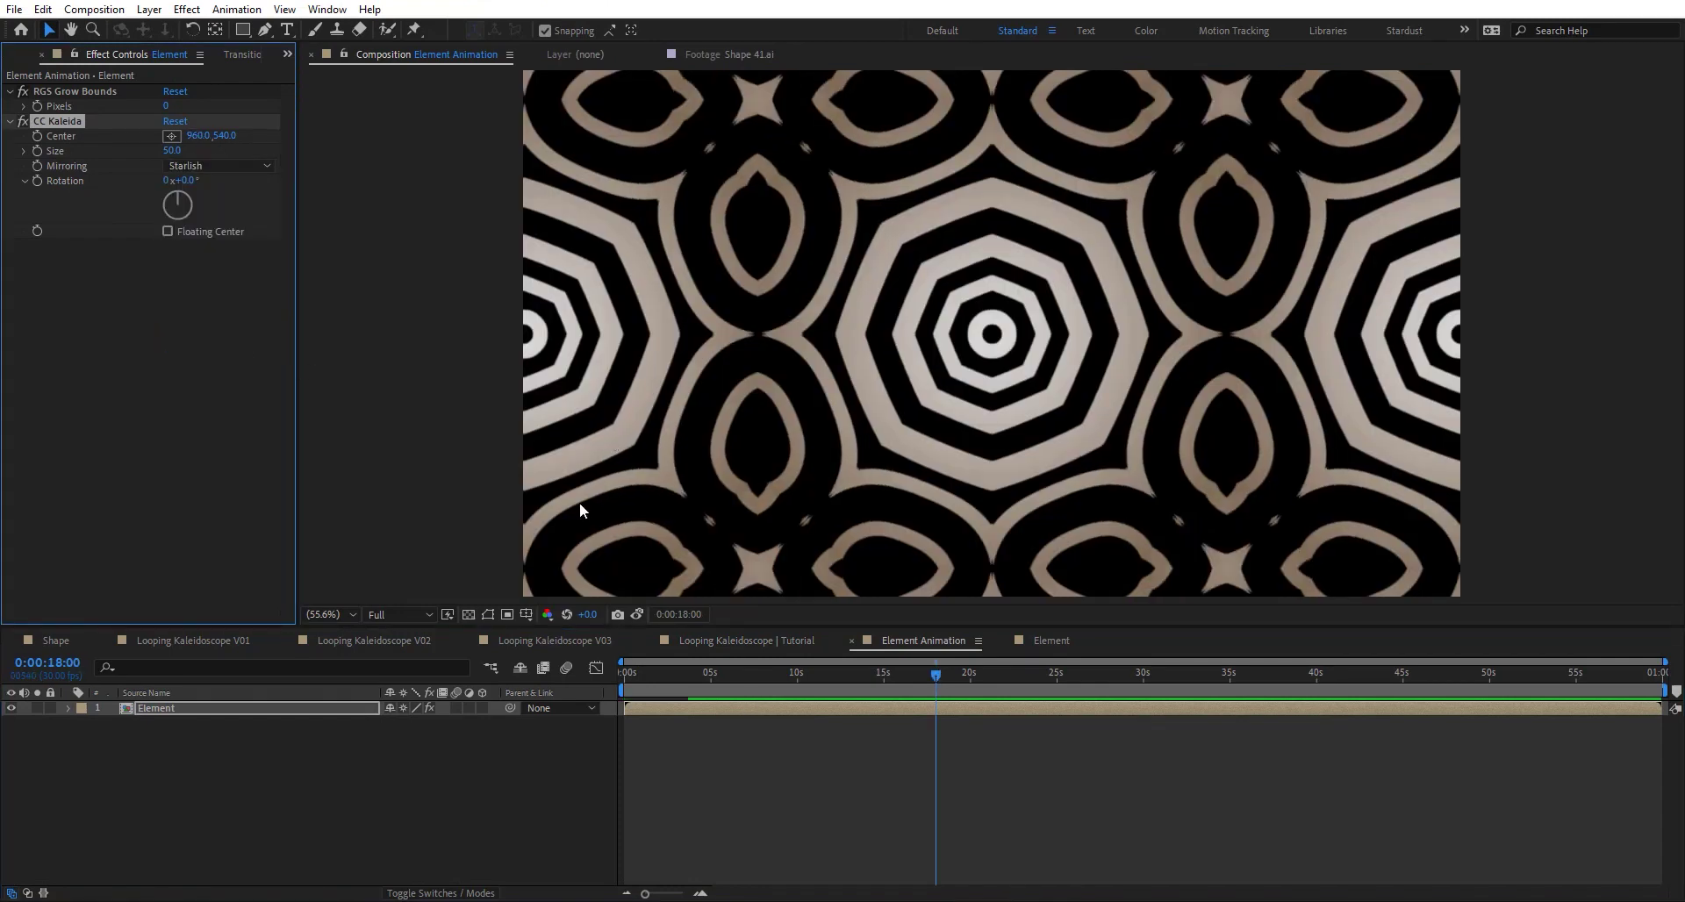
click(900, 674)
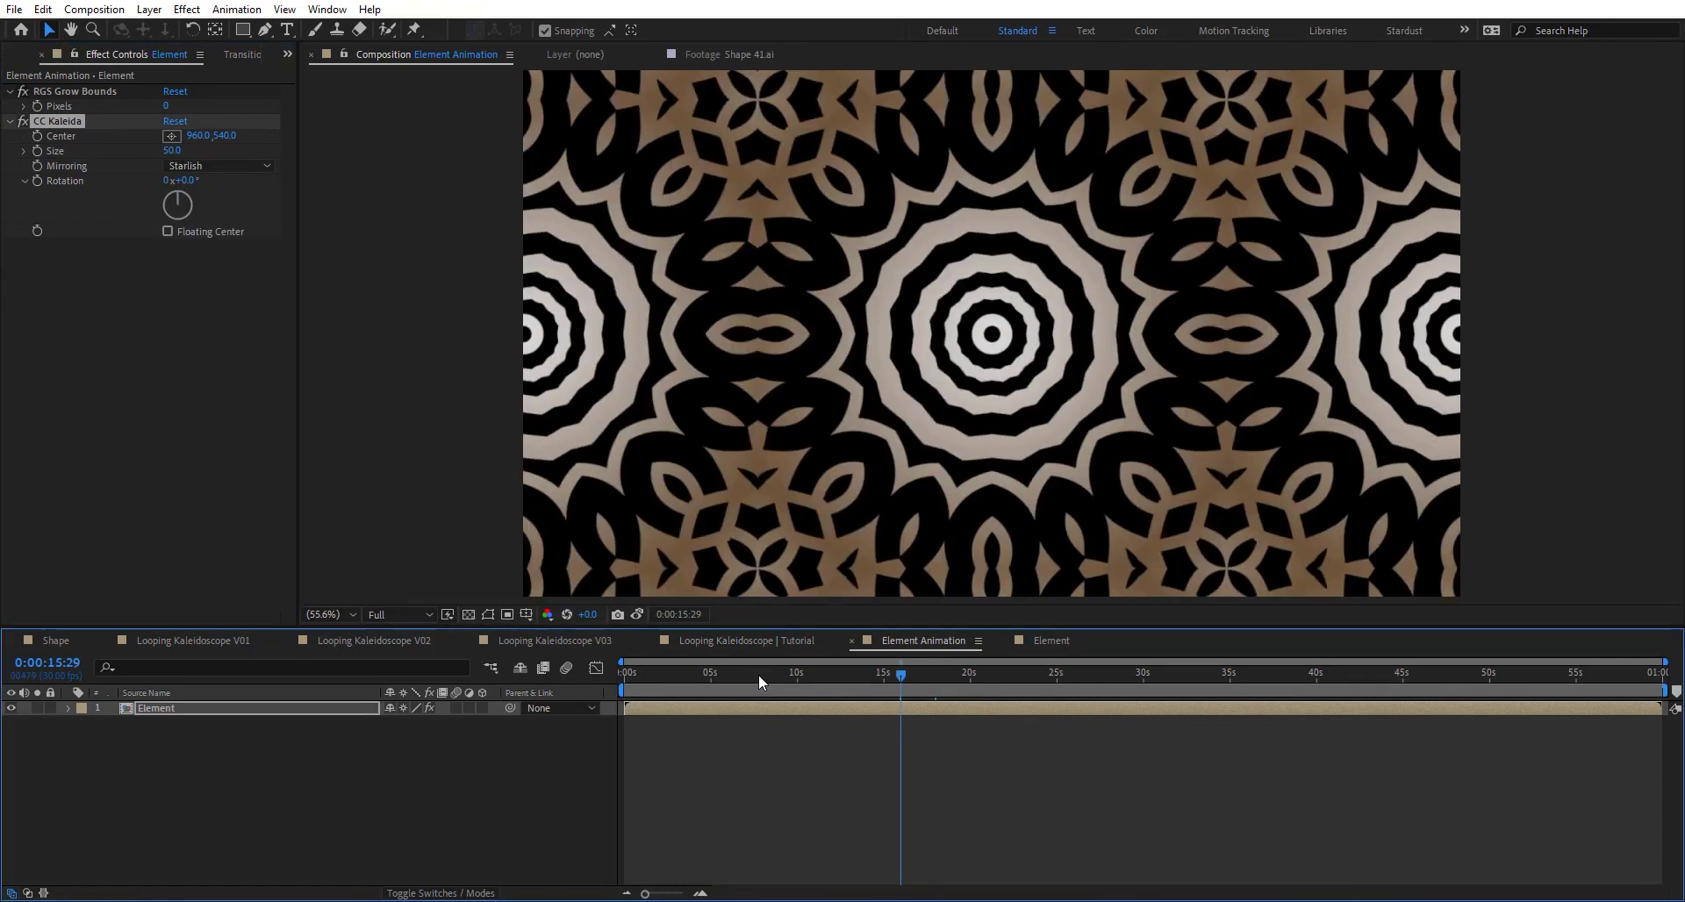
drag(758, 676, 897, 674)
click(747, 641)
click(970, 675)
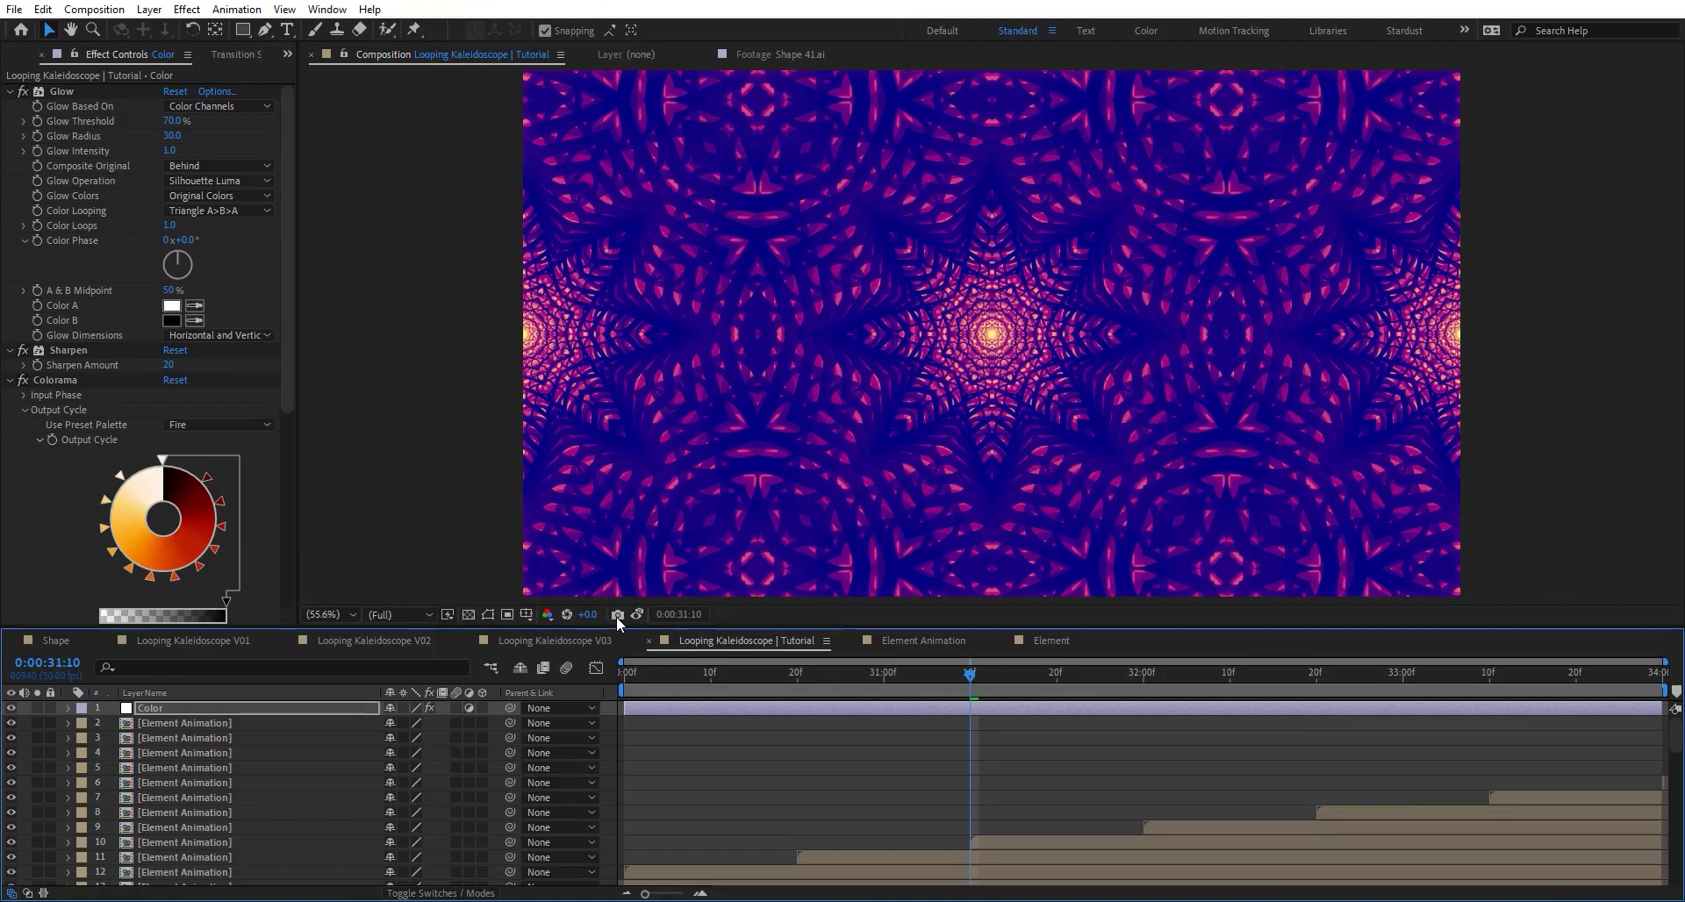
Set CC Kaleida's Mirroring to Flower on the Element layer and compare the tutorial loop's frame with its snapshot
click(1036, 640)
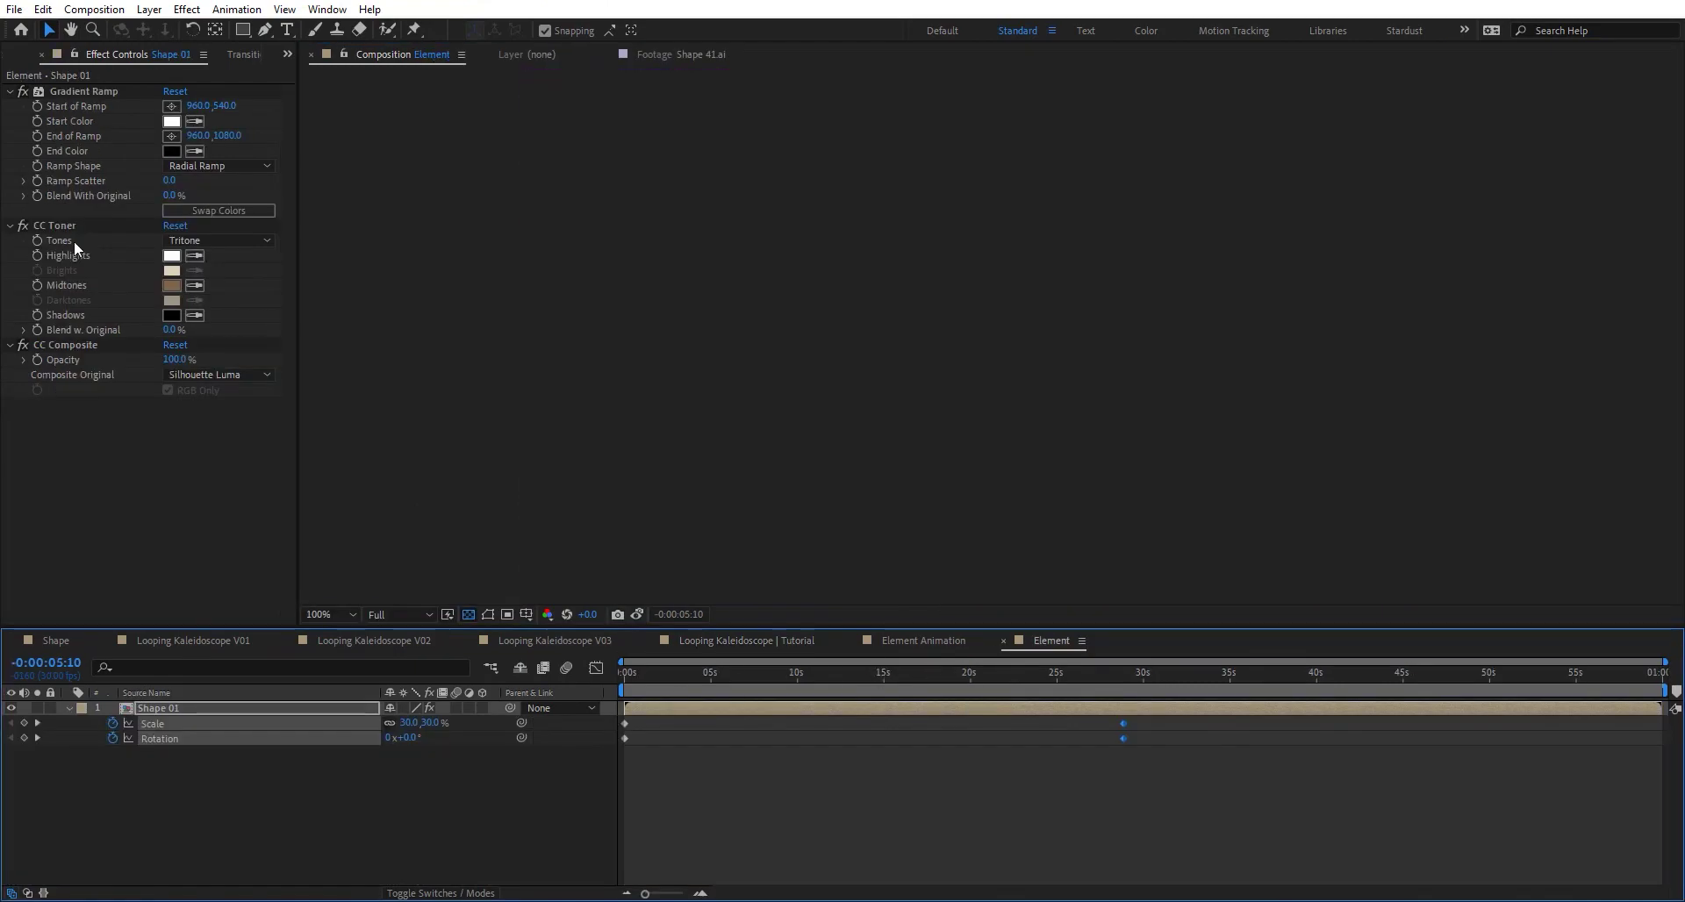
click(923, 640)
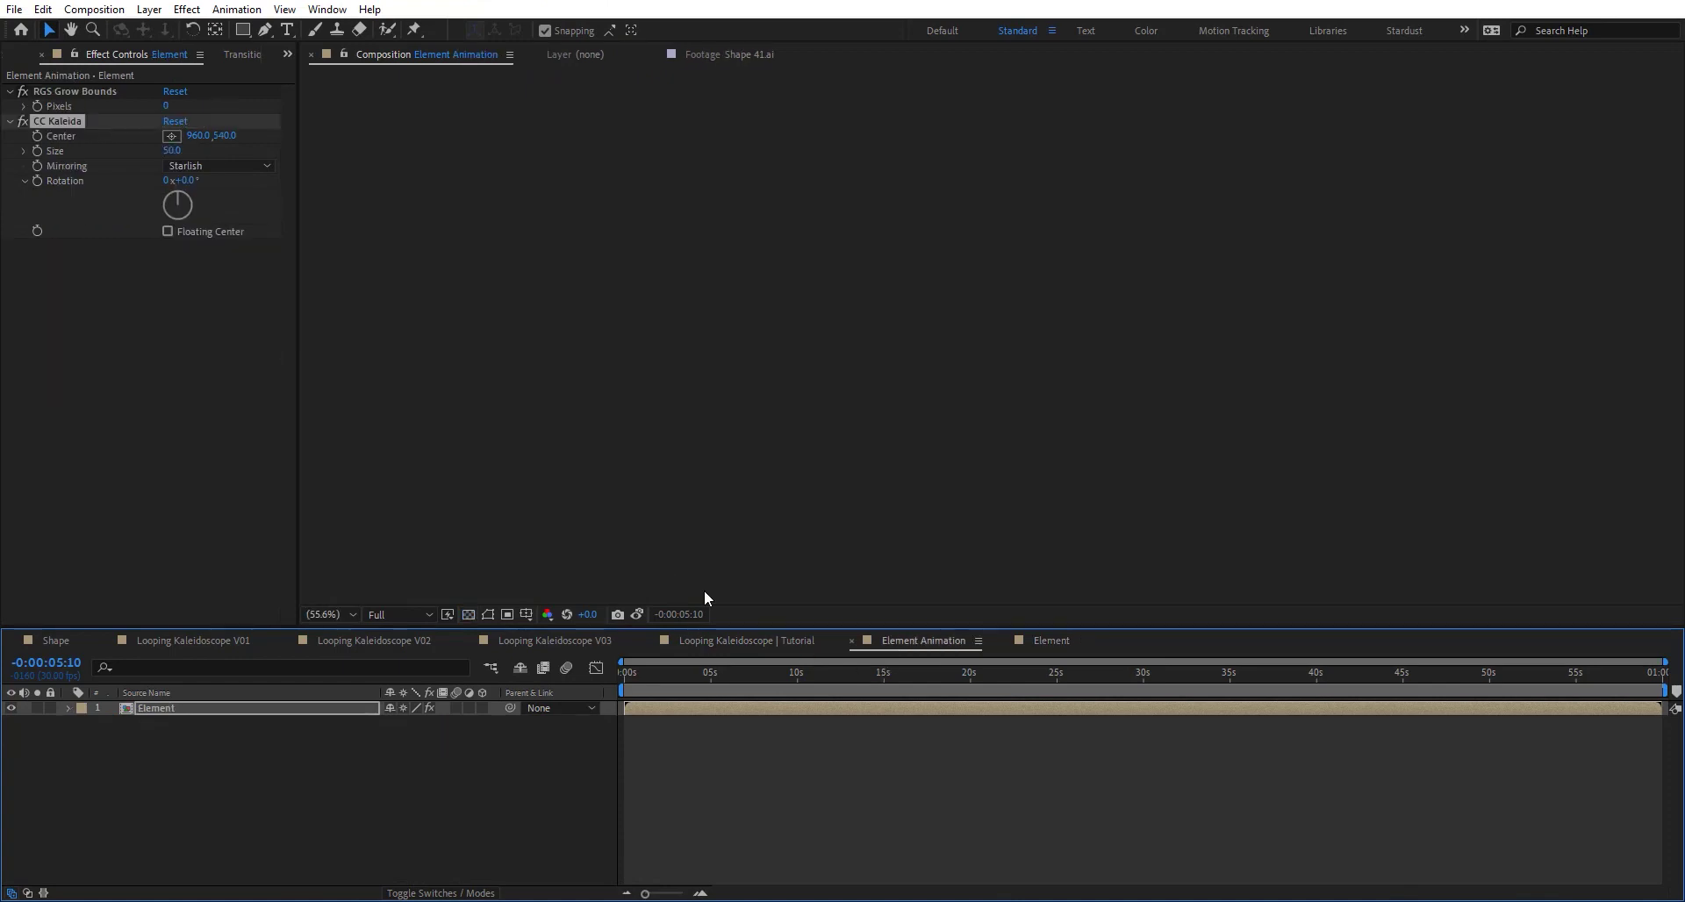
click(215, 163)
click(234, 290)
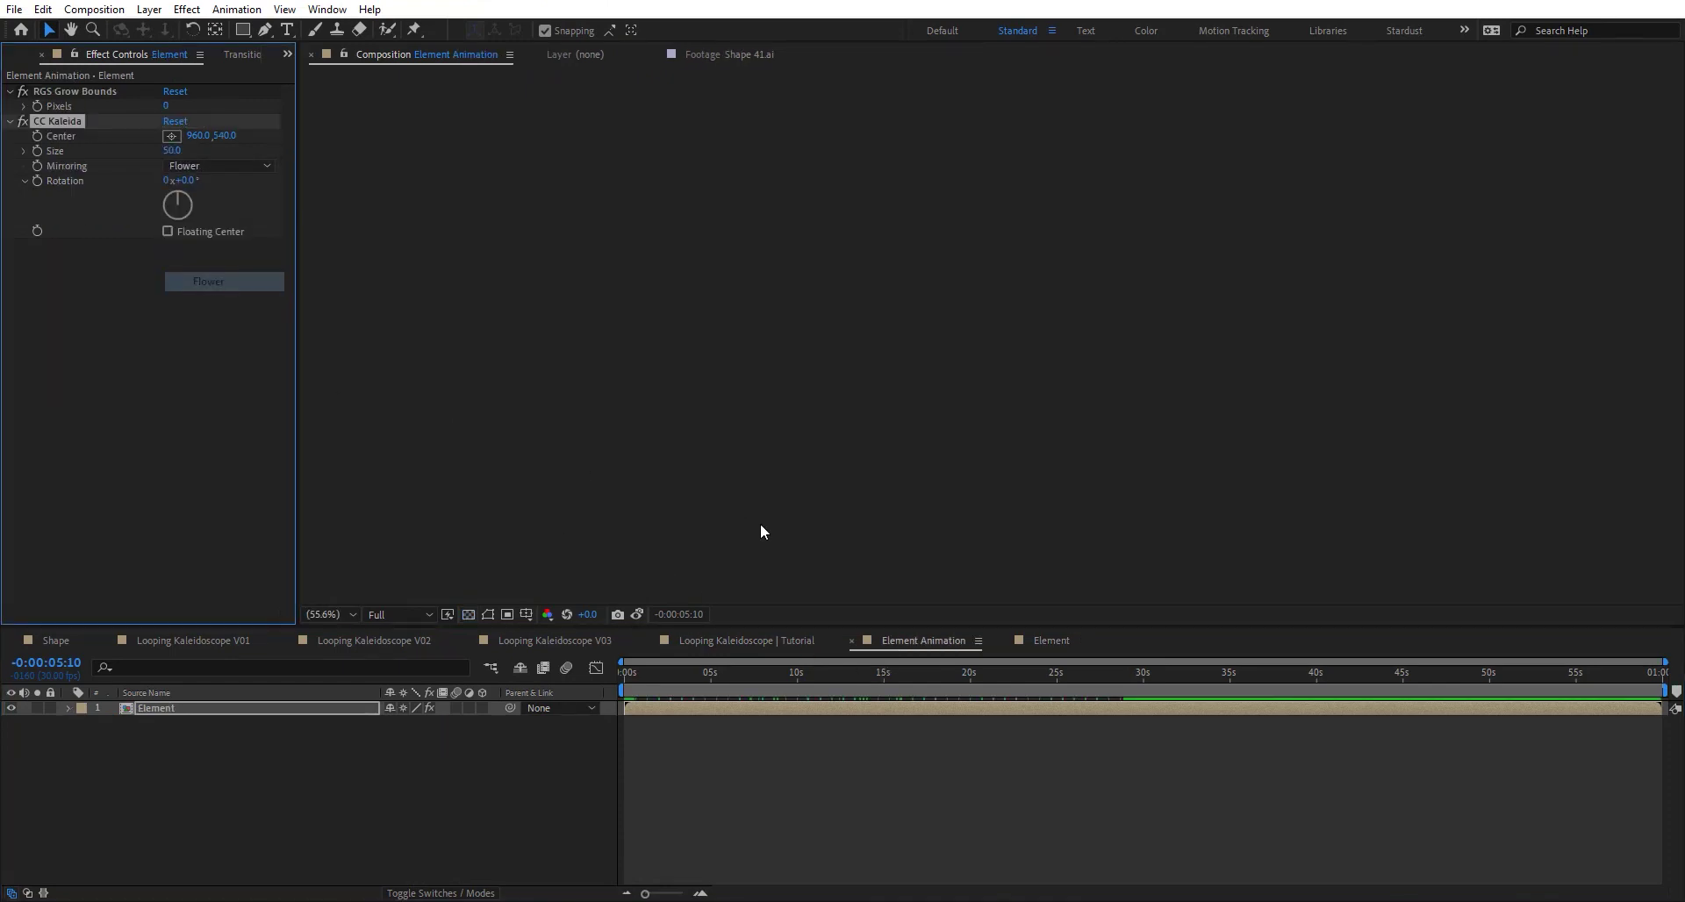
click(770, 640)
click(641, 618)
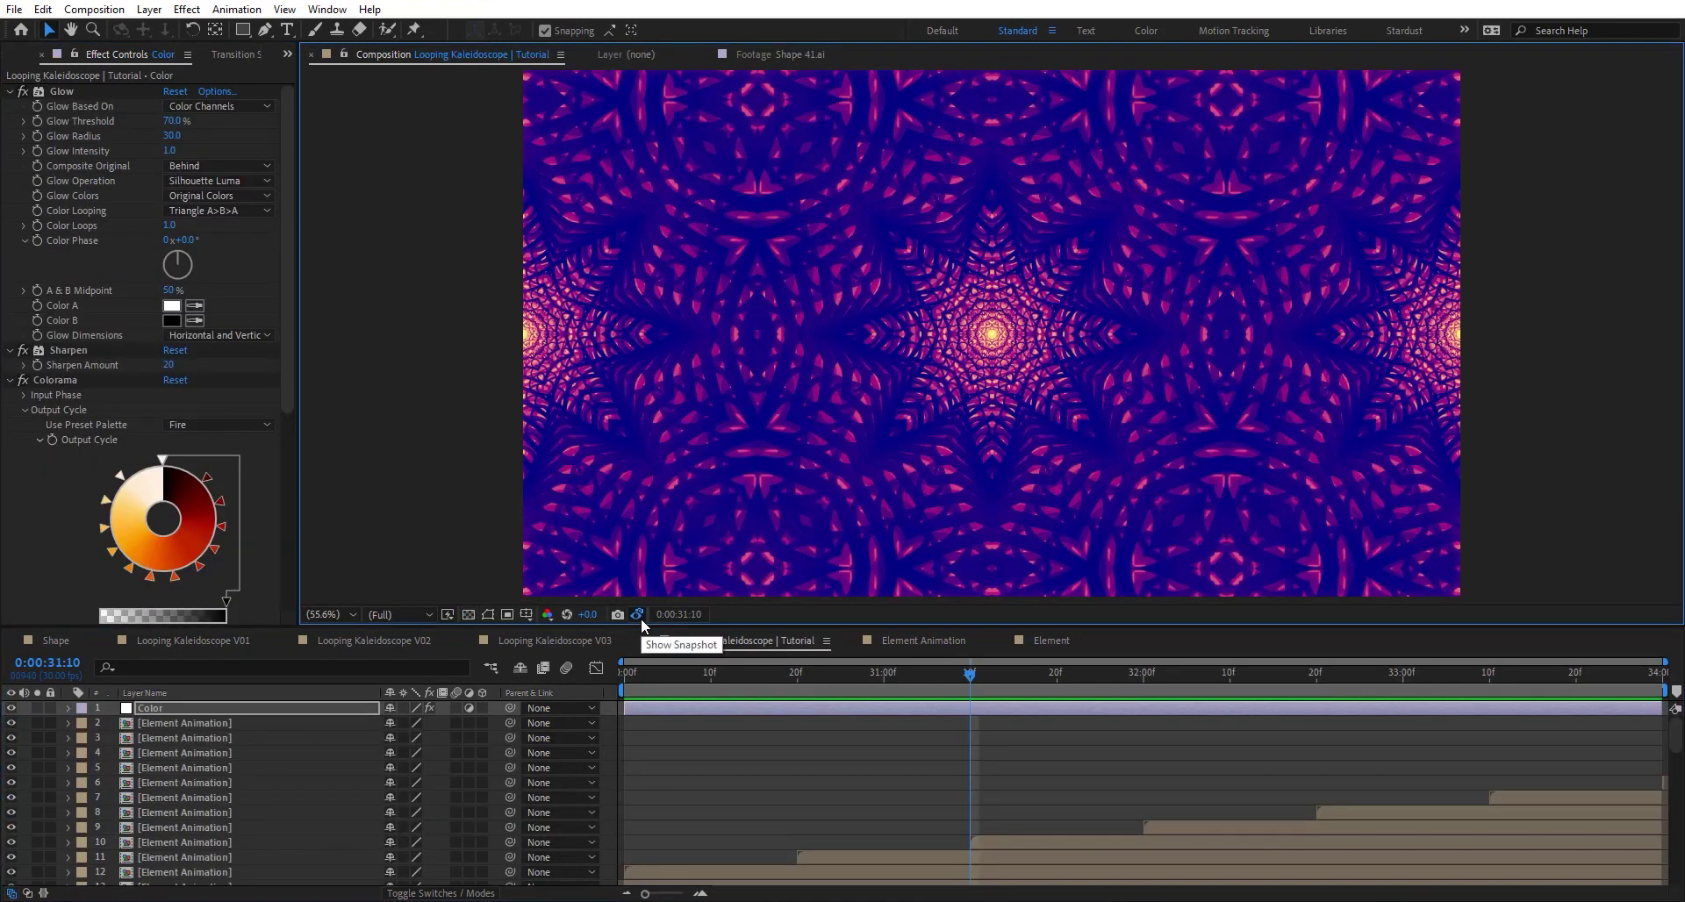
click(639, 615)
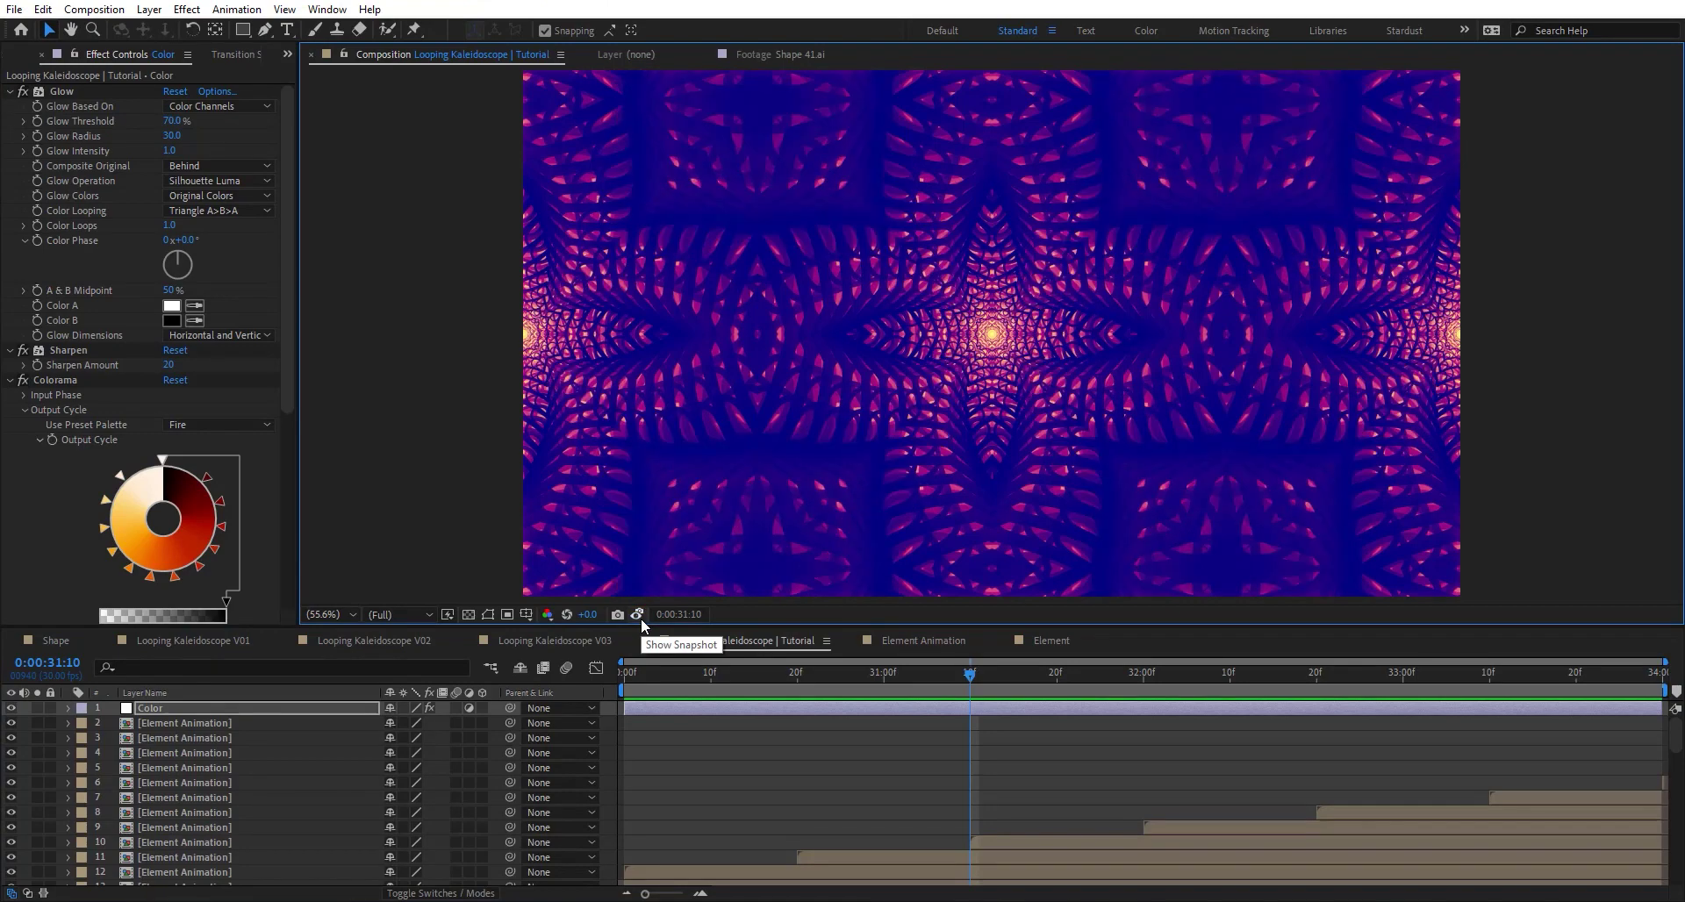
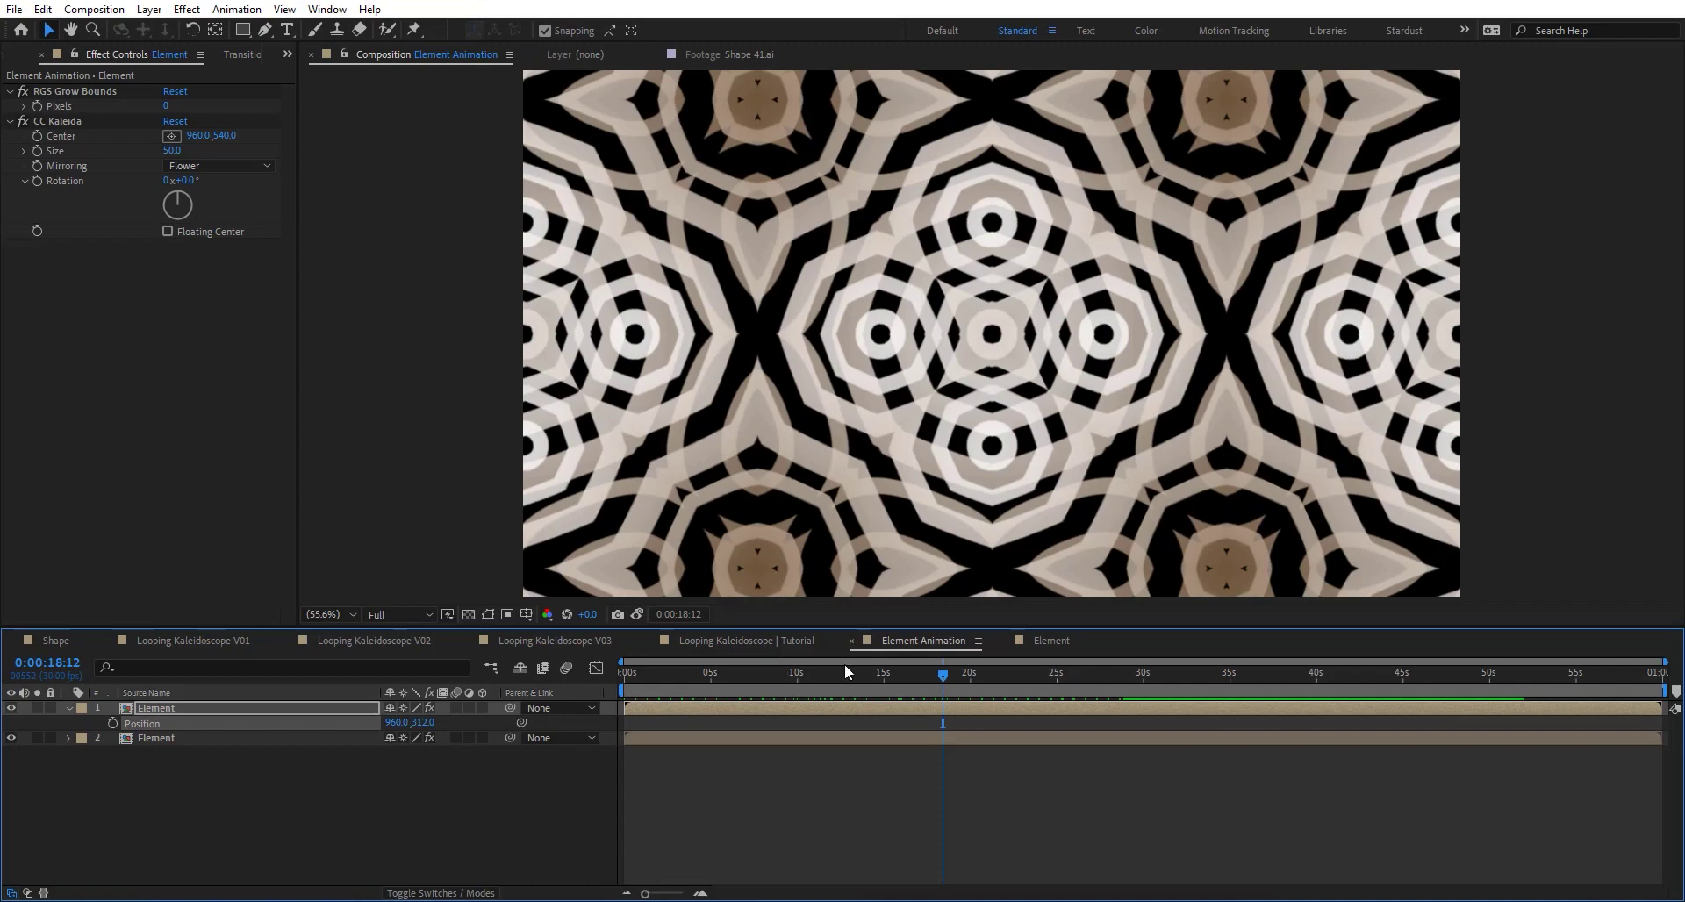
Try Stencil Luma as CC Composite's Composite Original mode on Shape 01 and check the tutorial loop at 0:00:31:10
click(1058, 641)
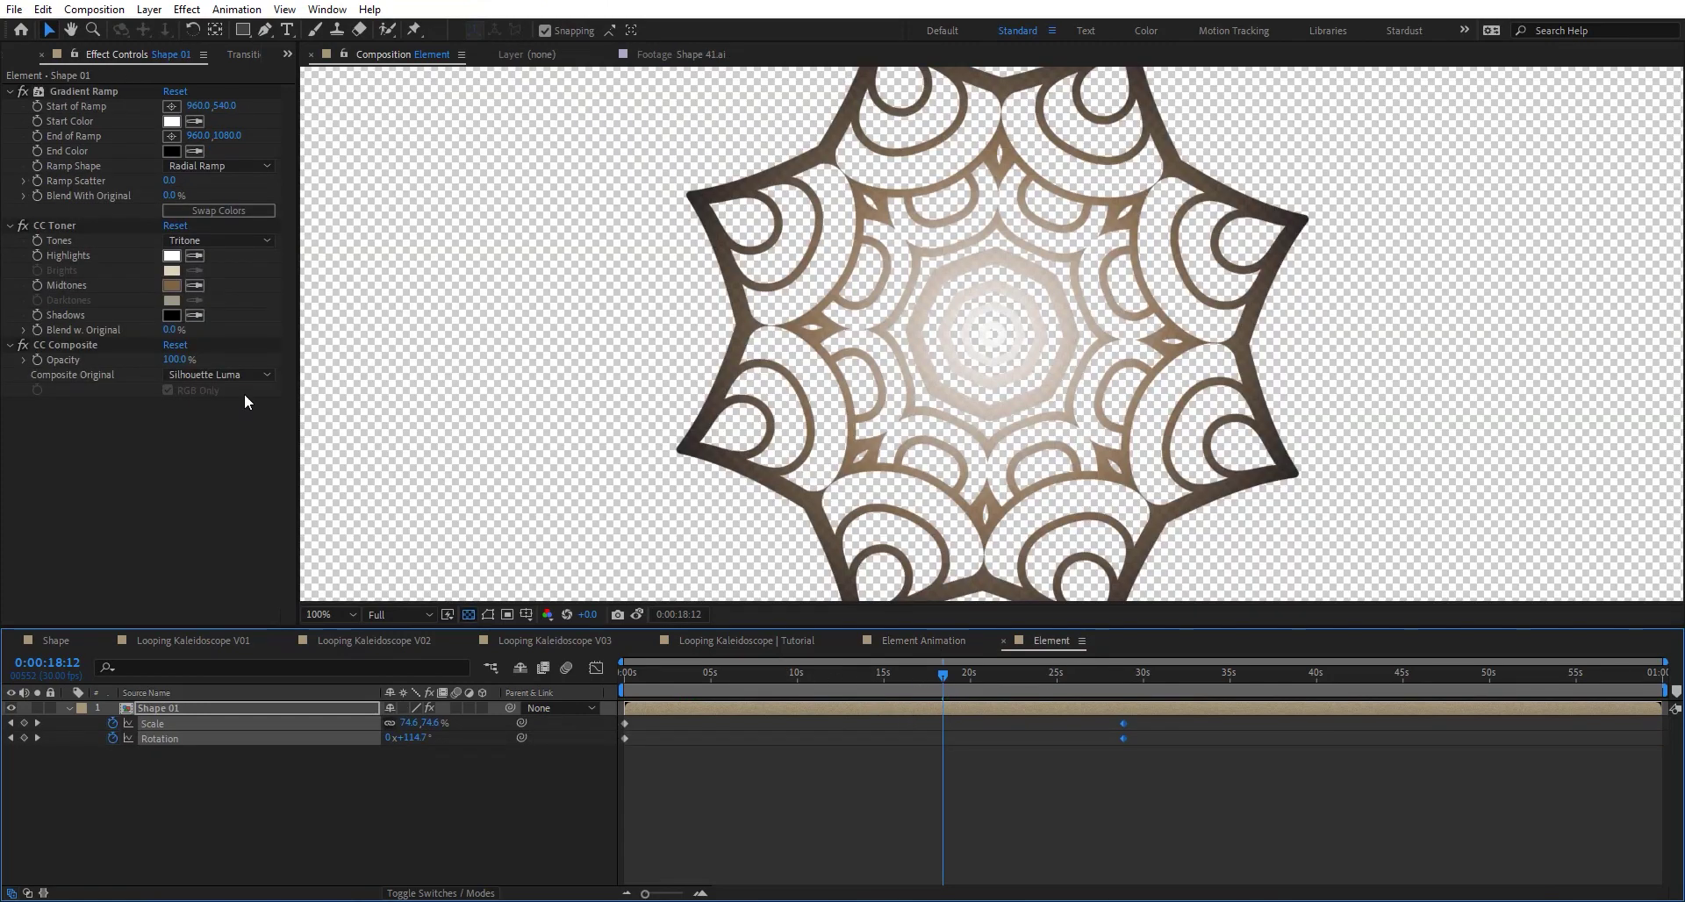
click(224, 376)
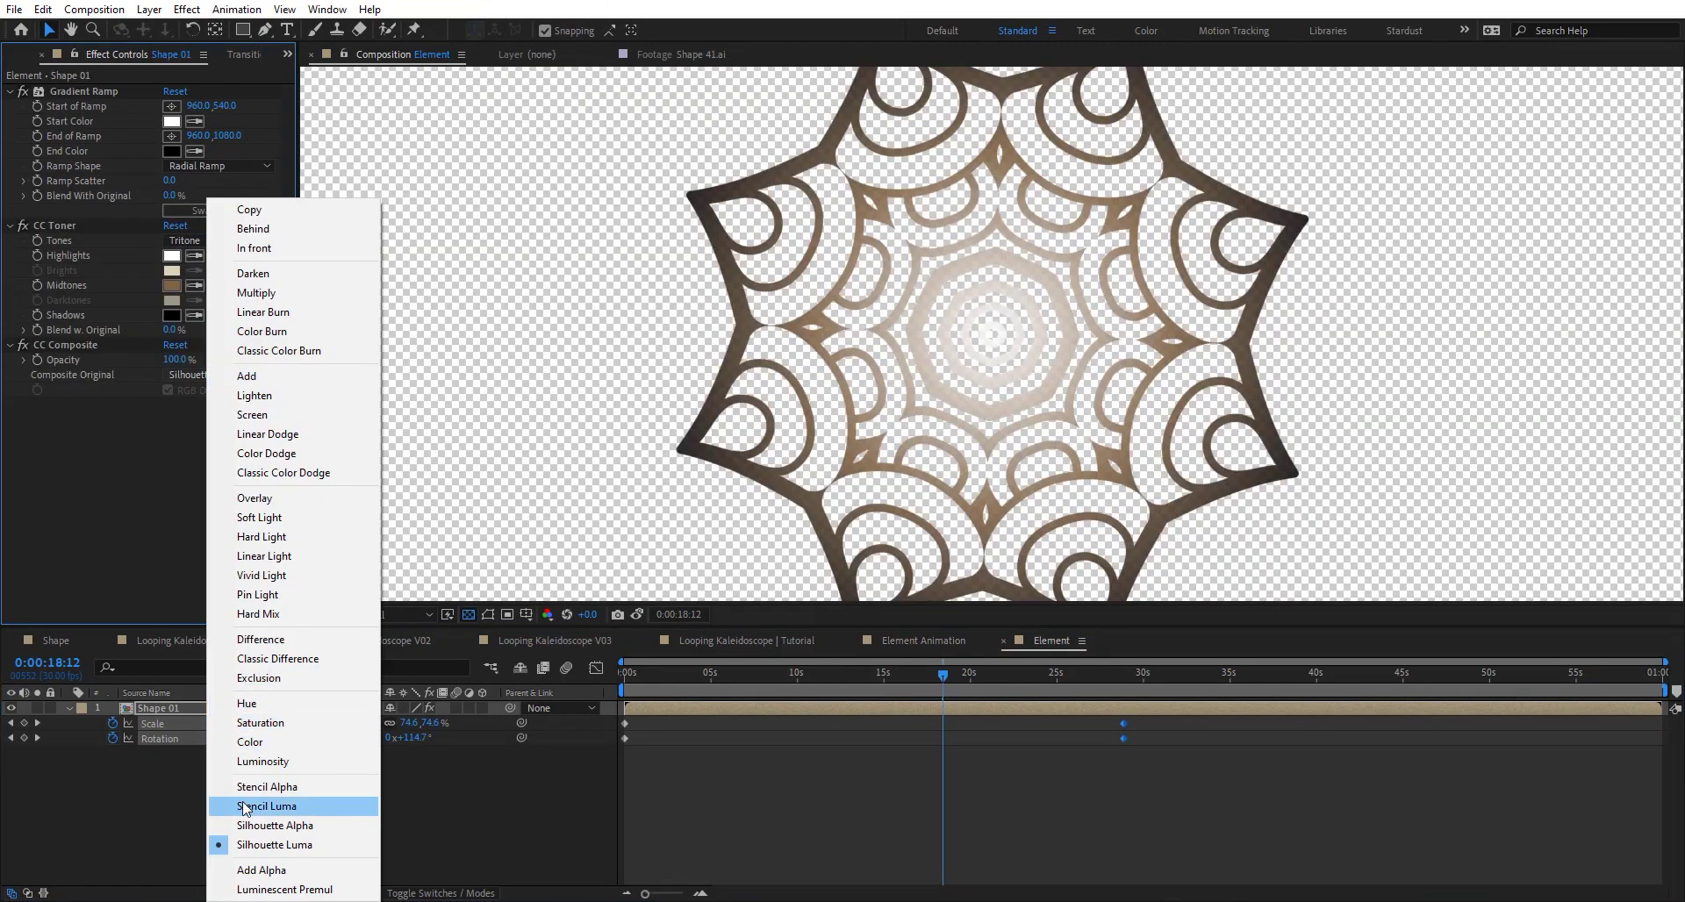
click(300, 806)
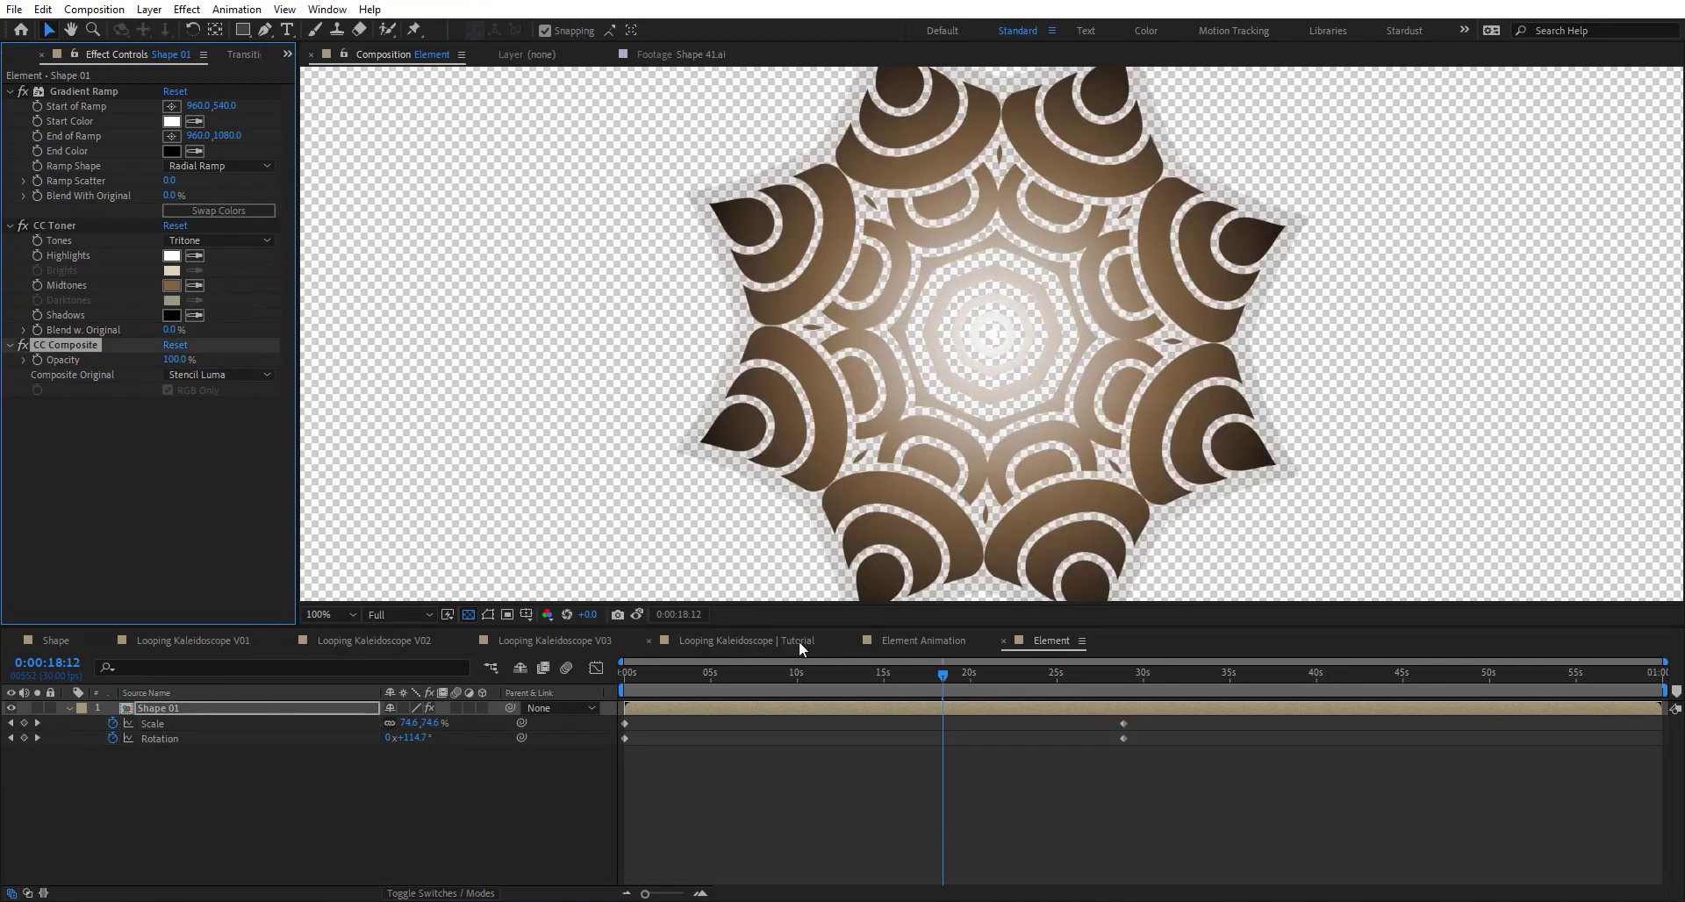
click(799, 640)
drag(957, 686, 971, 684)
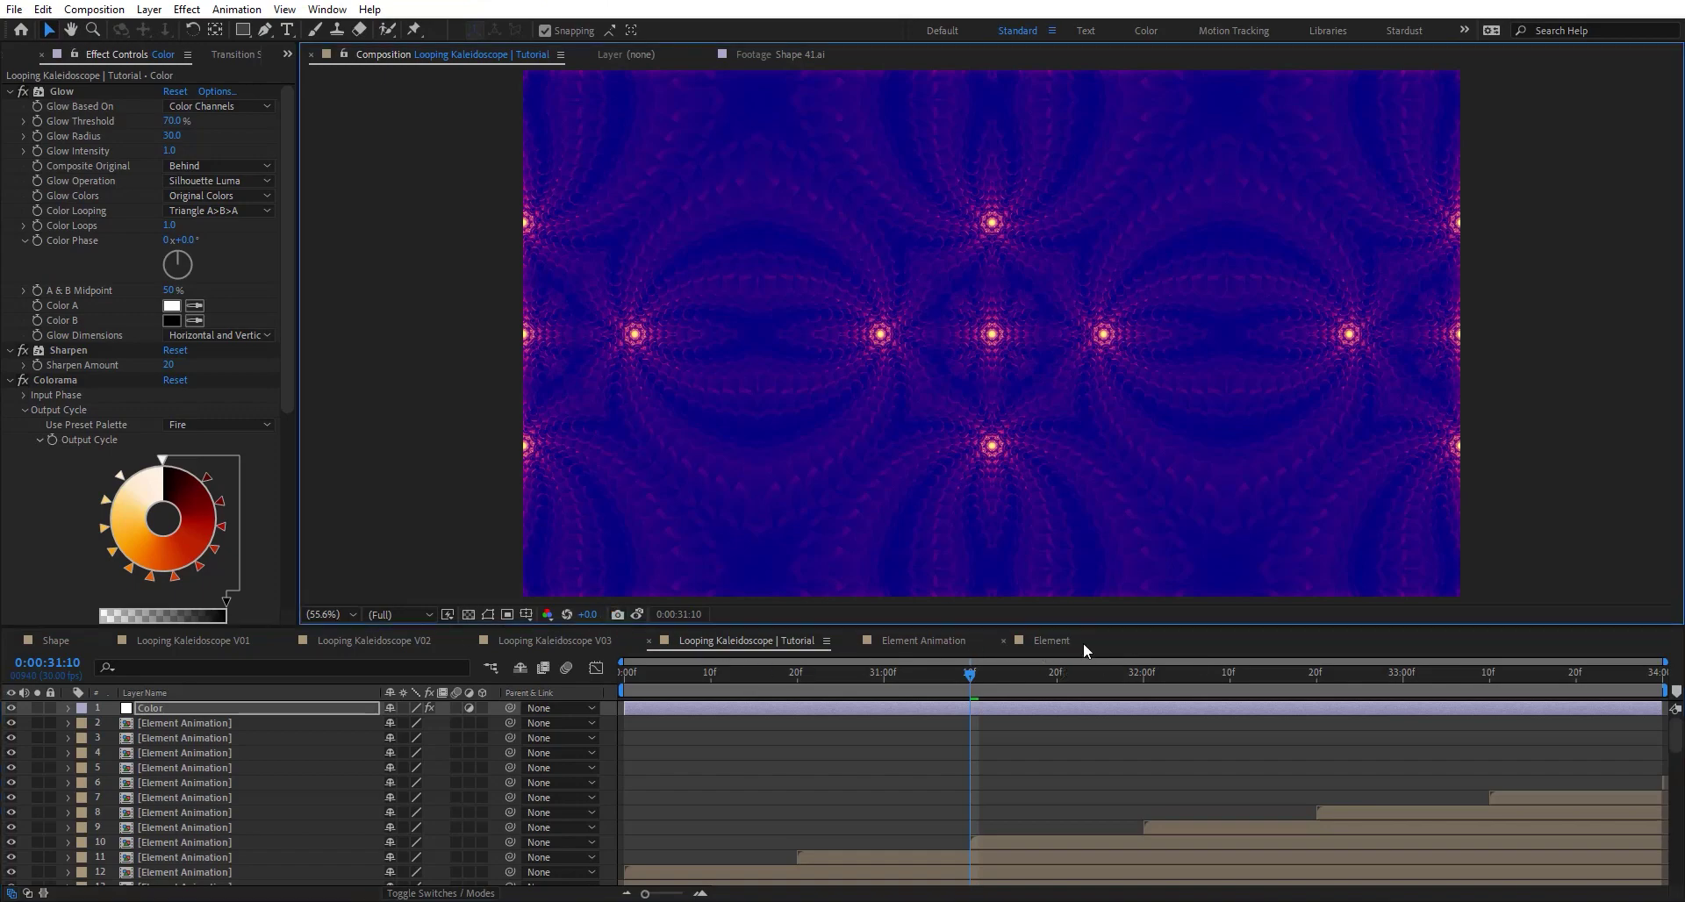
Set CC Composite's Composite Original on Shape 01 to Silhouette Luma and compare the tutorial loop with its snapshot
click(1053, 642)
click(999, 676)
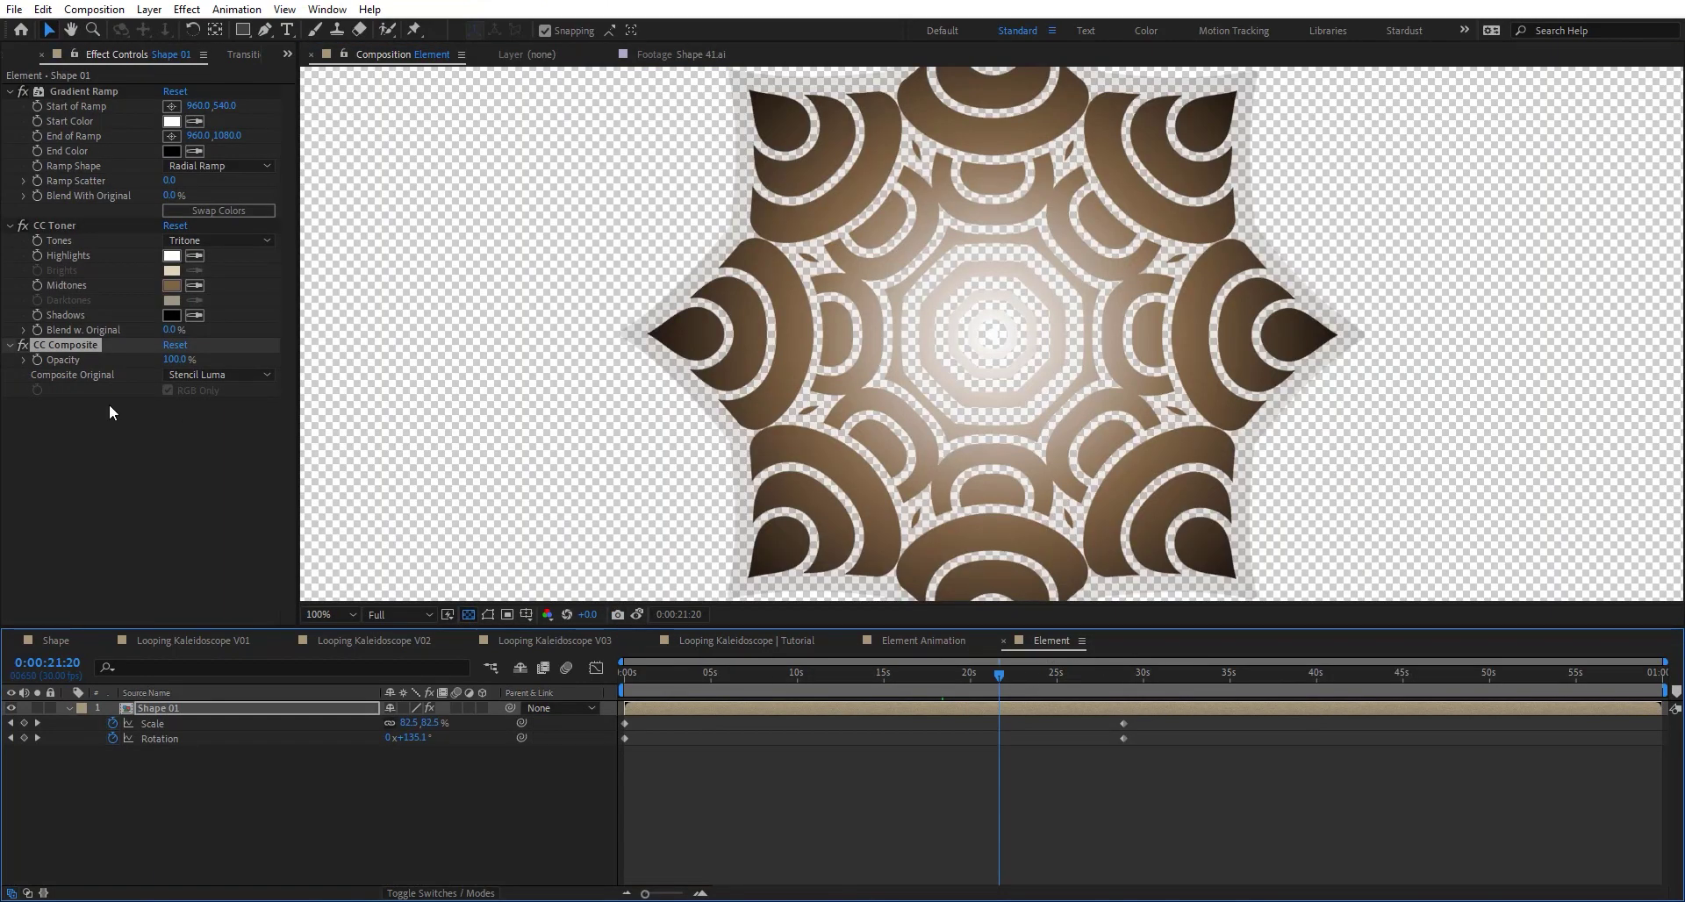
click(250, 374)
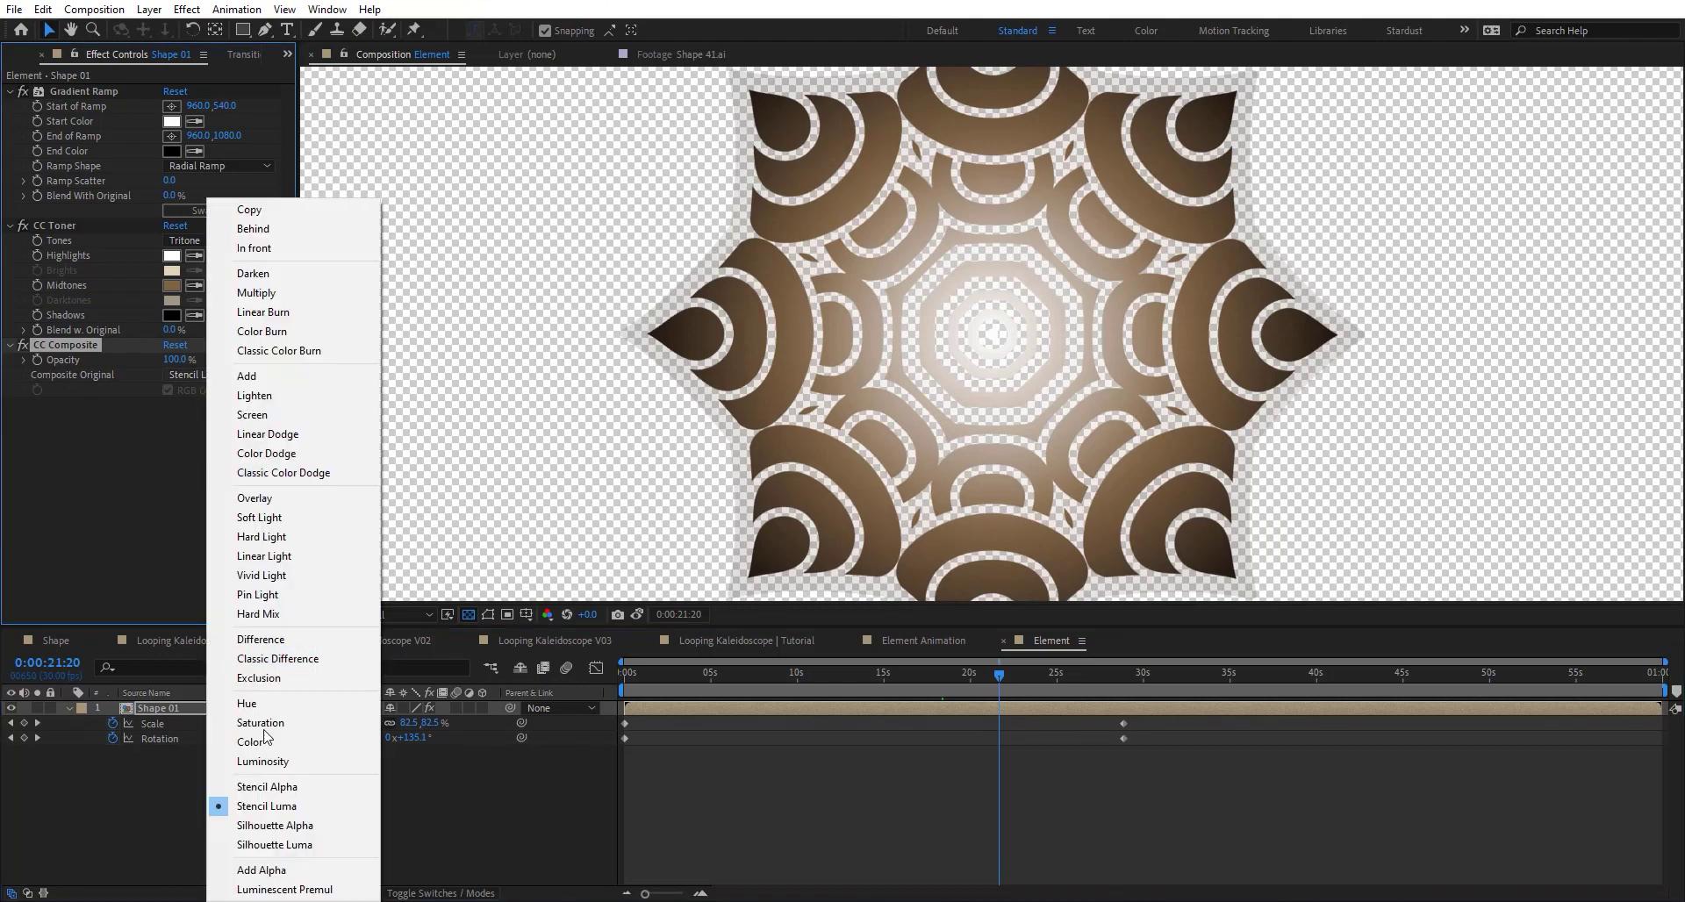
click(276, 845)
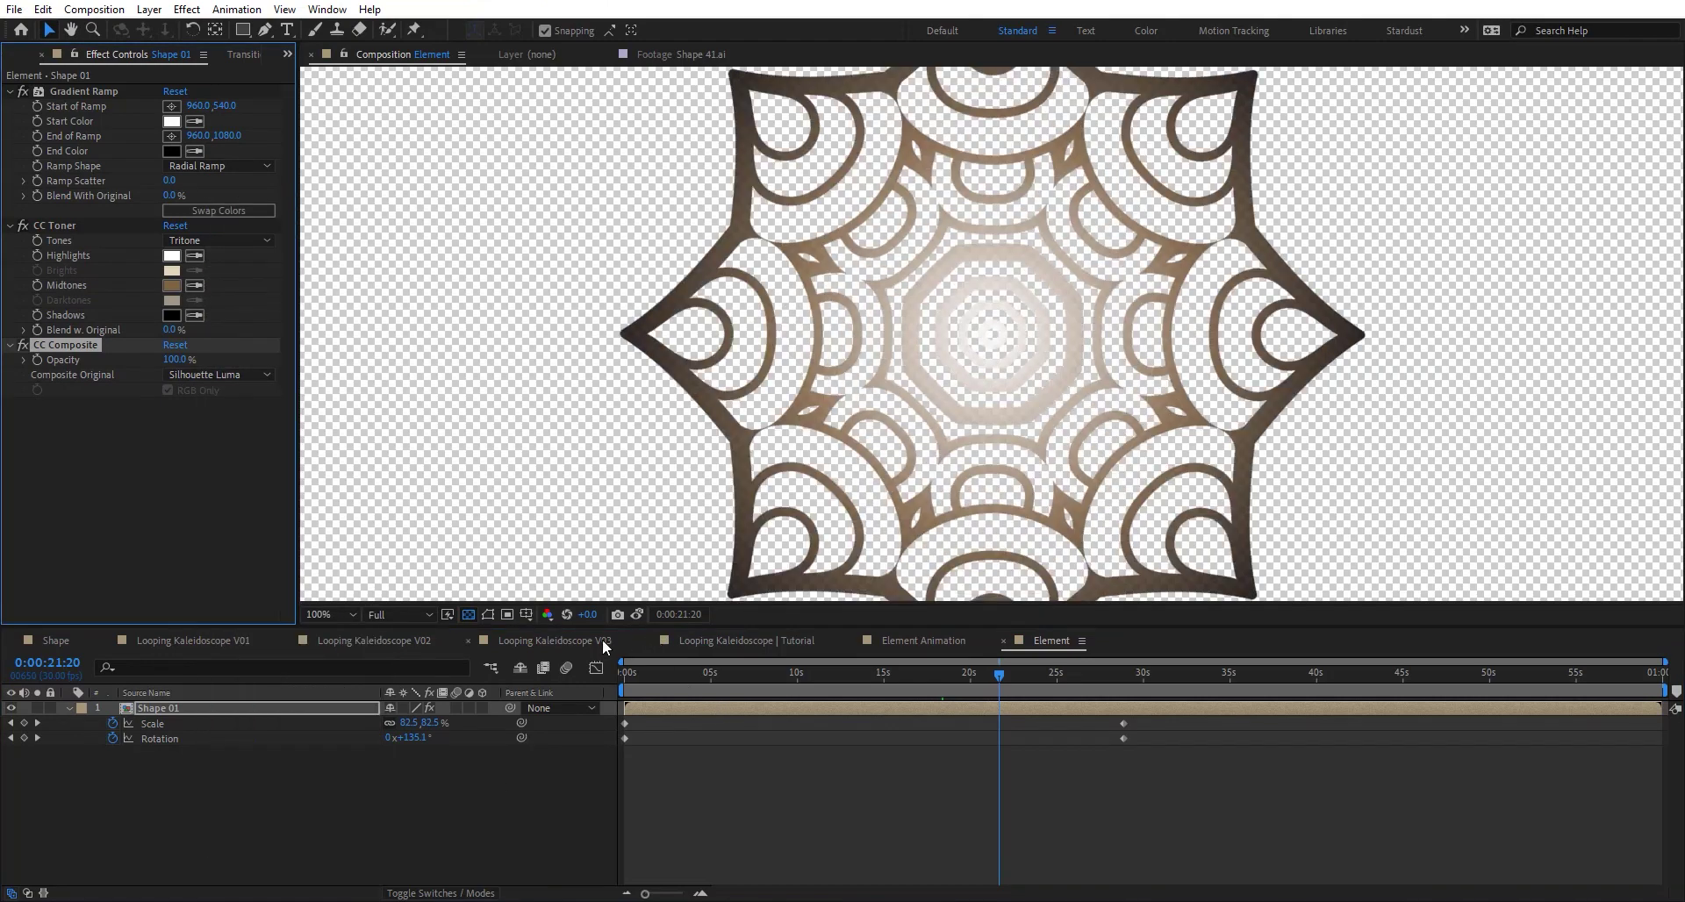
click(750, 640)
drag(955, 681, 969, 678)
click(639, 613)
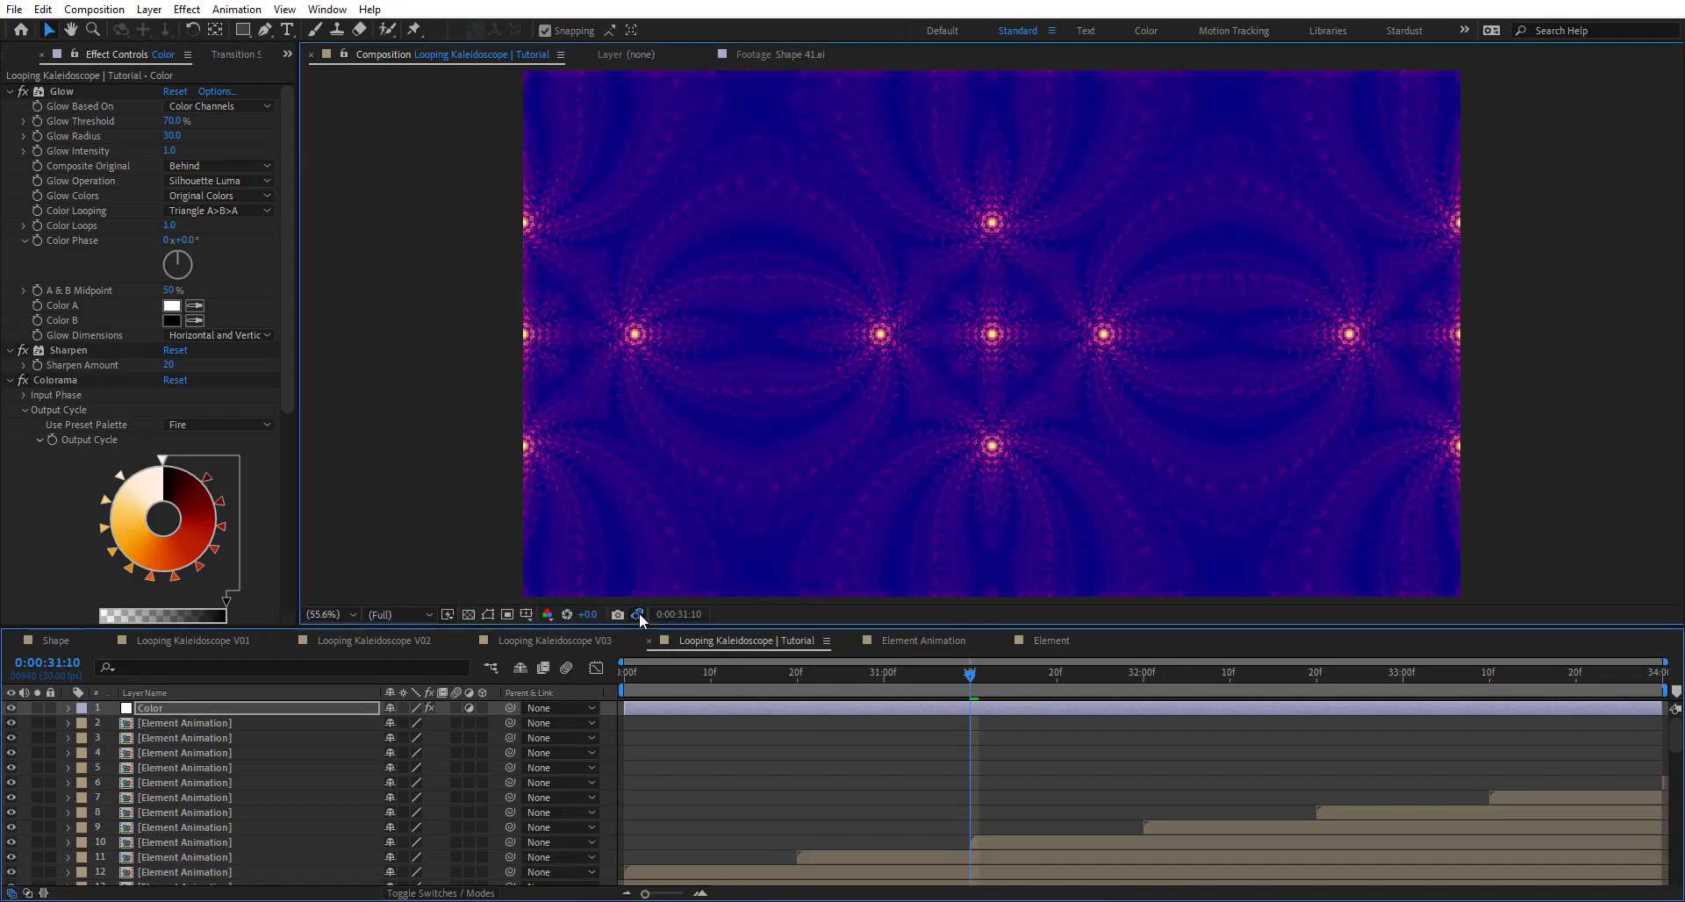
drag(639, 613, 639, 612)
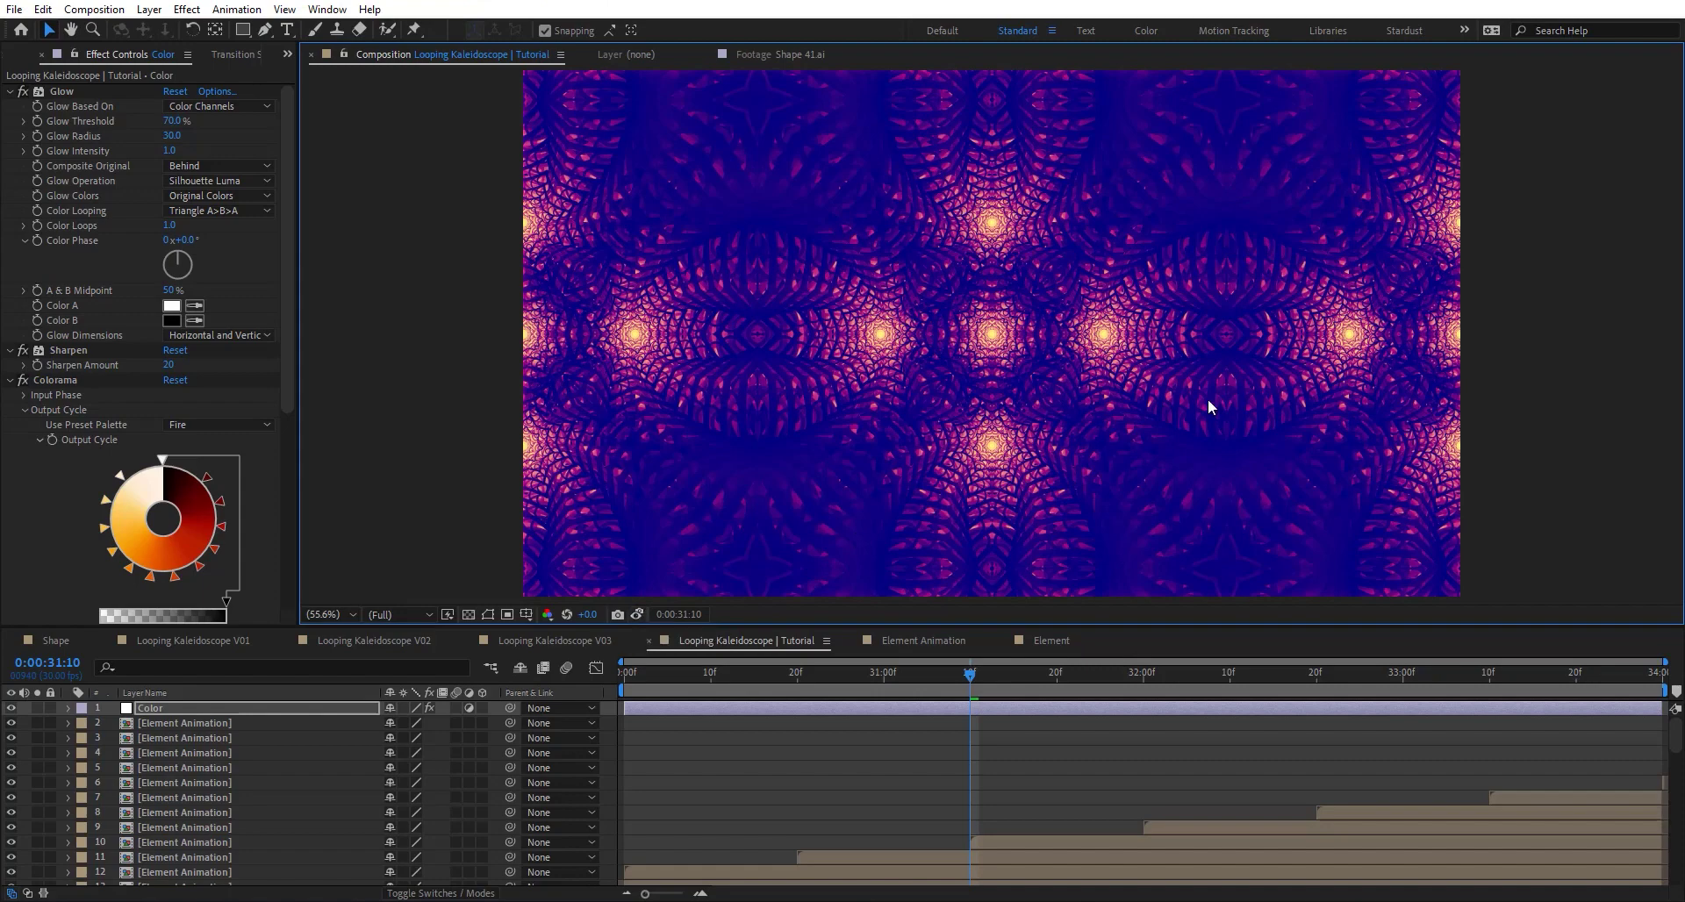
Apply Drop Shadow to Shape 01 in the Element composition with Softness 20
click(1059, 640)
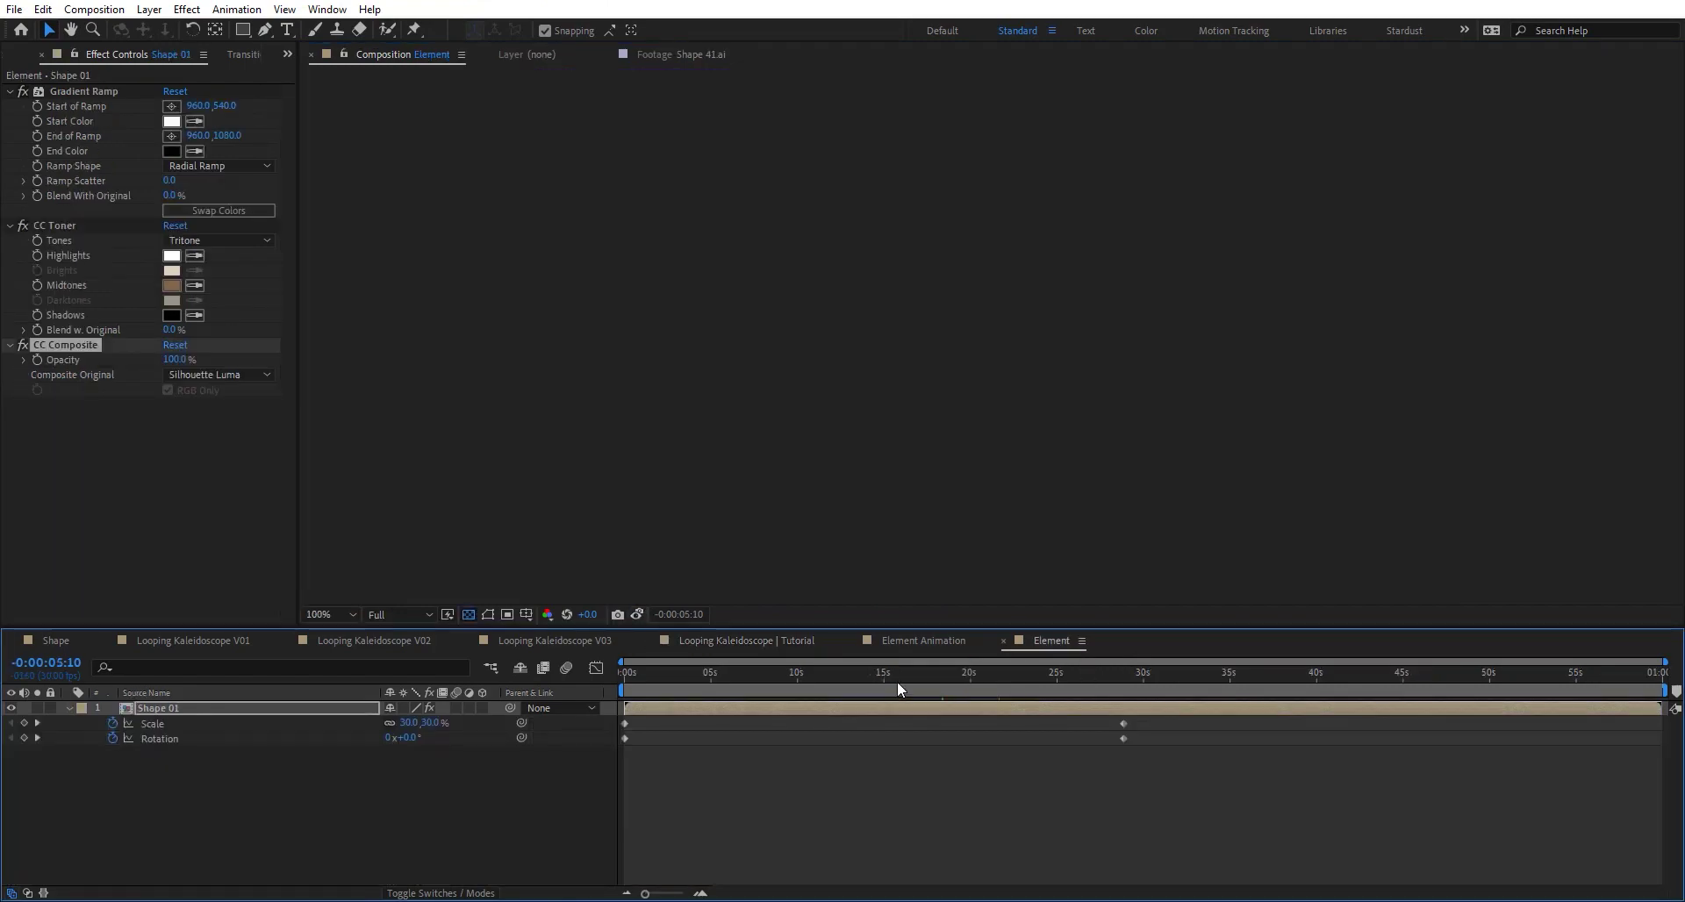
key(space)
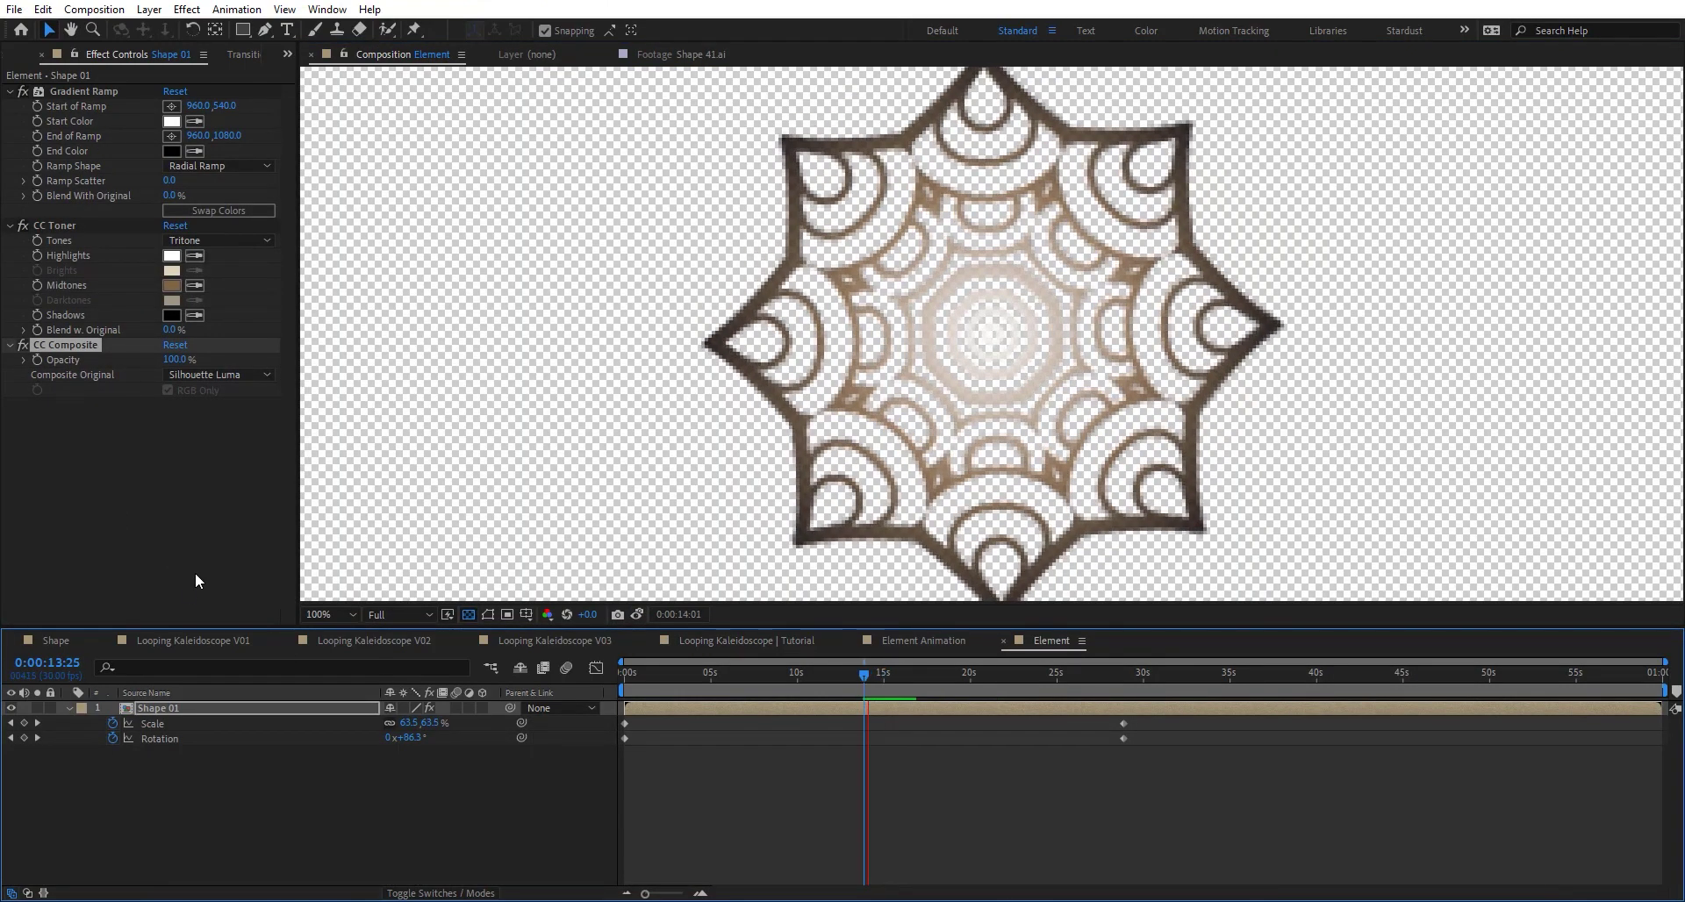
click(848, 673)
key(ctrl+space)
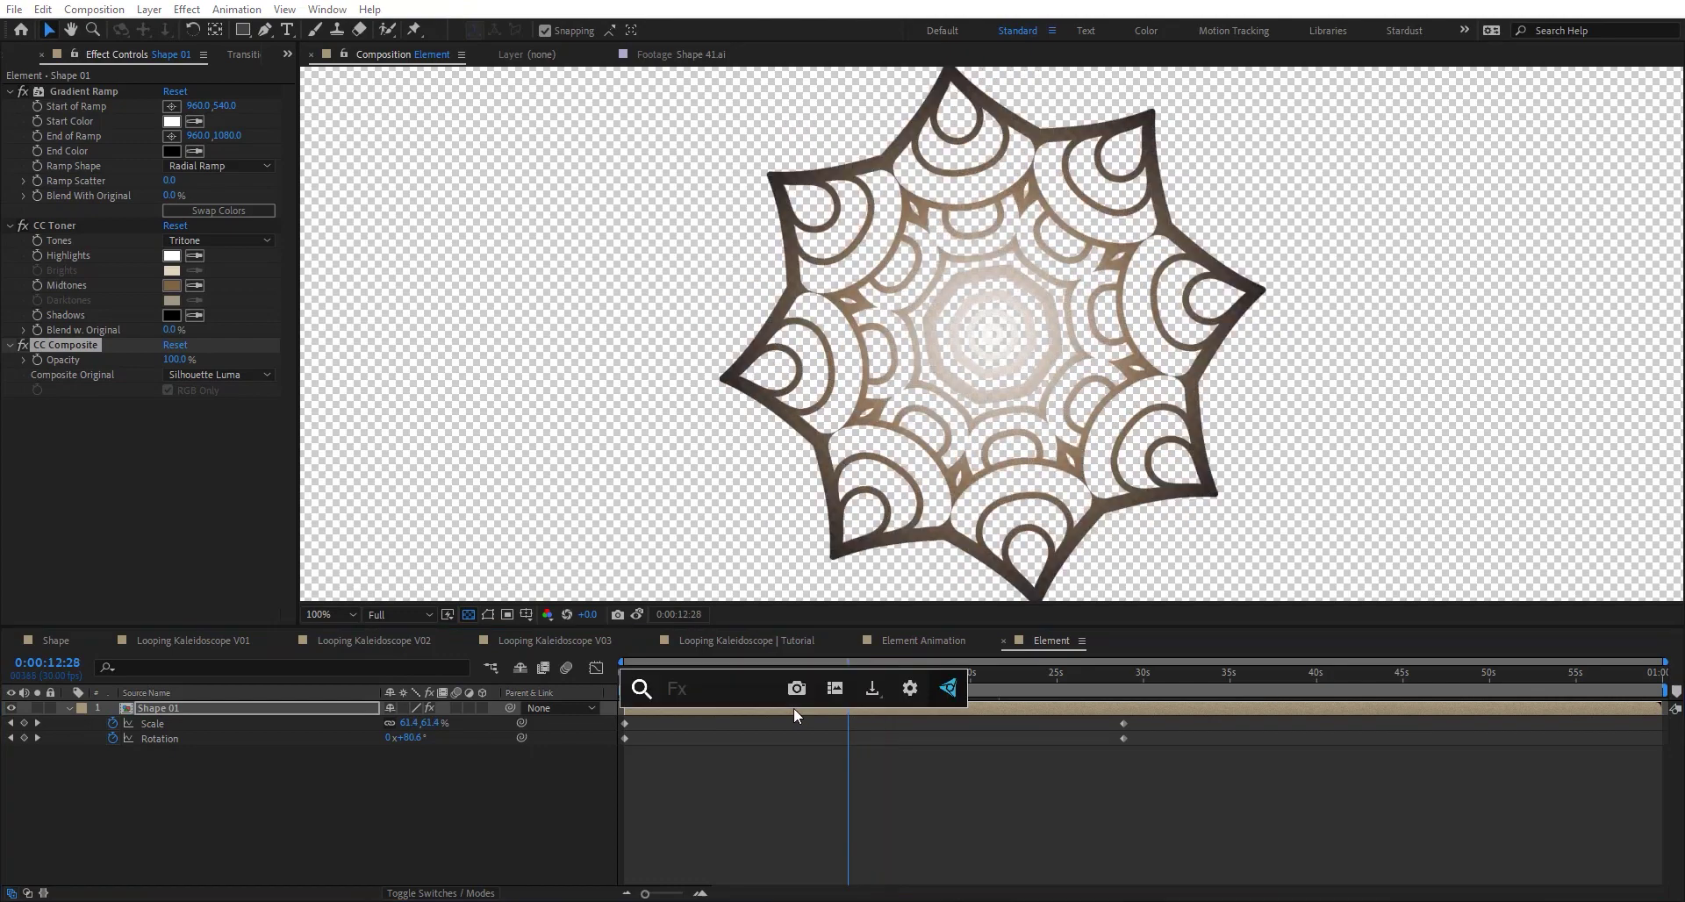
text(drop)
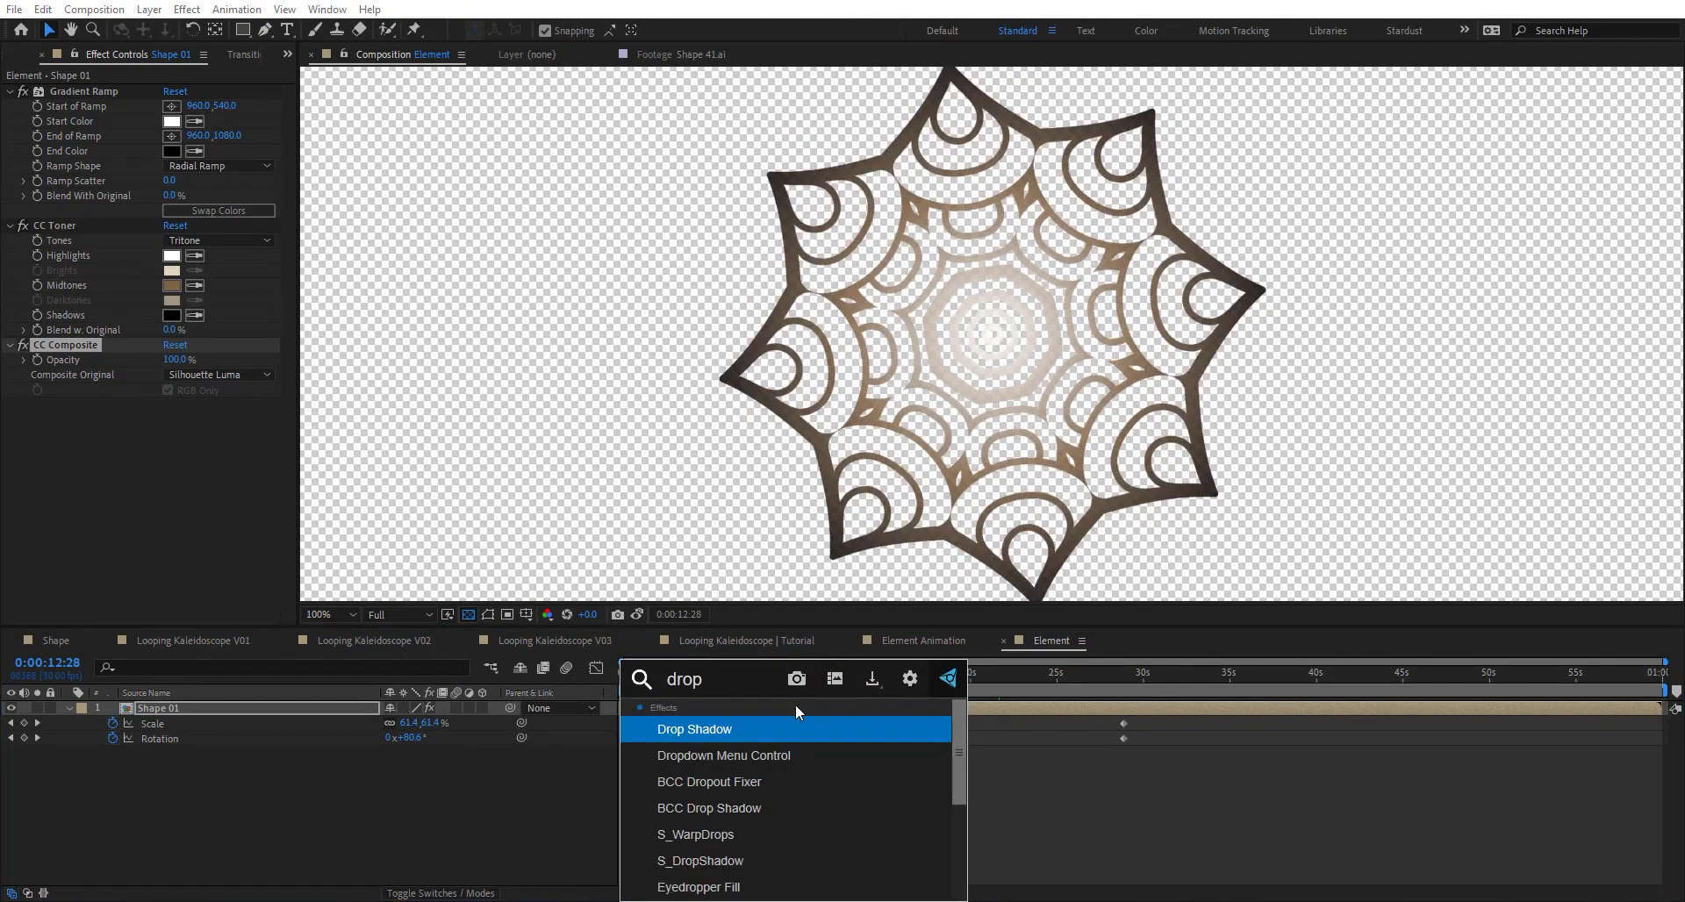
key(Return)
click(170, 516)
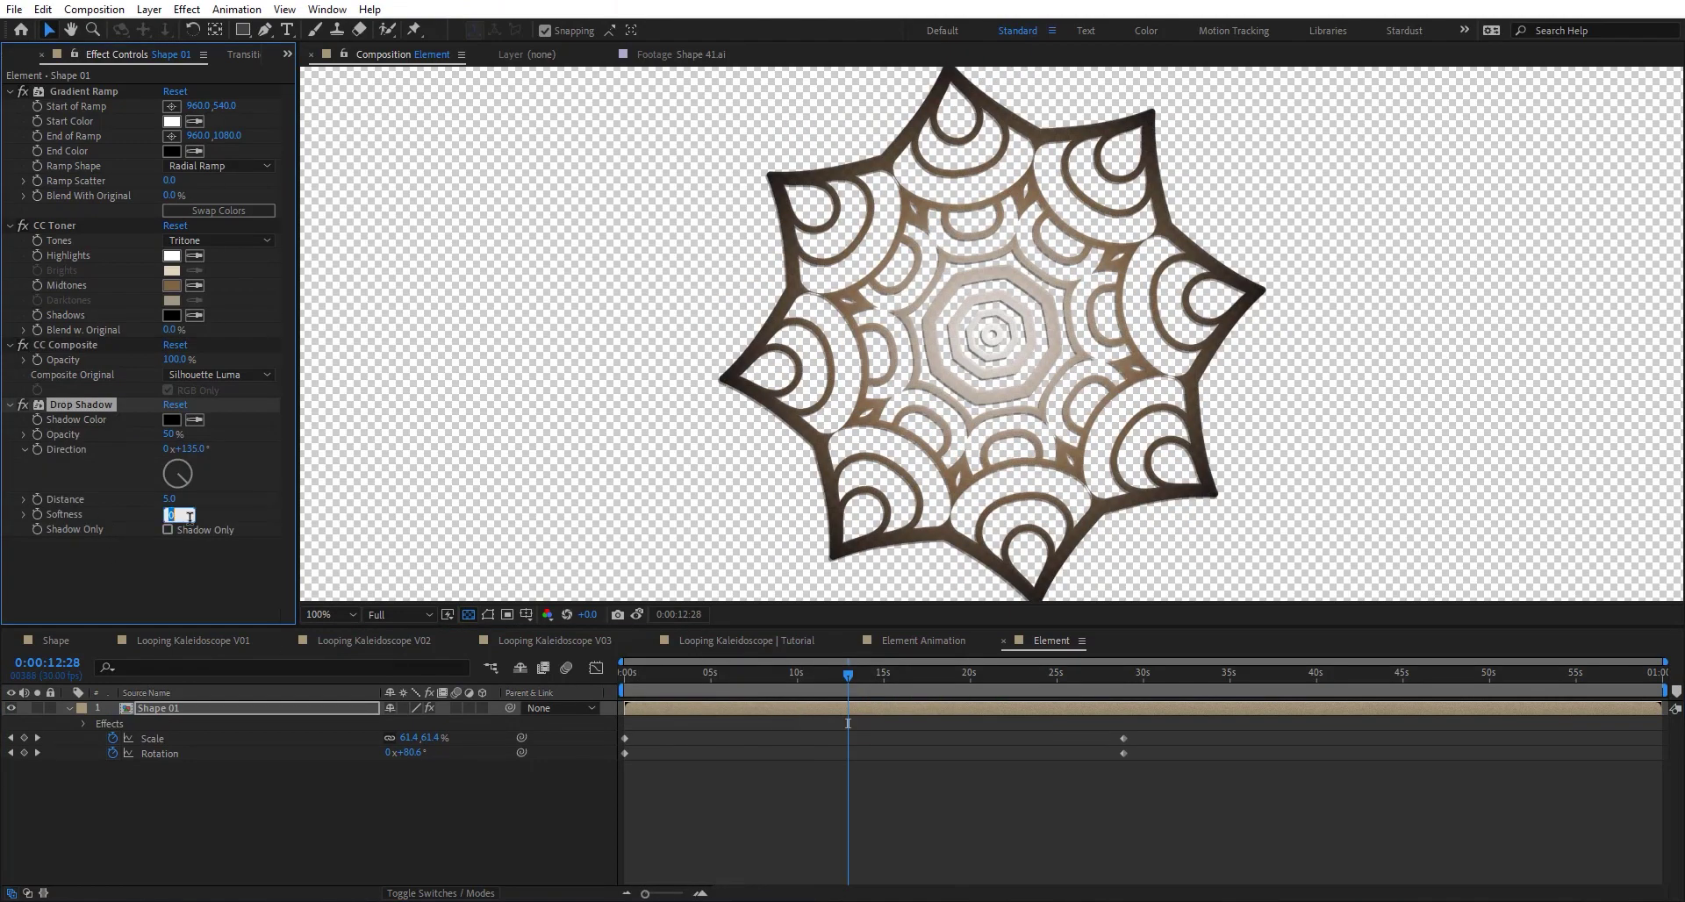
key(Return)
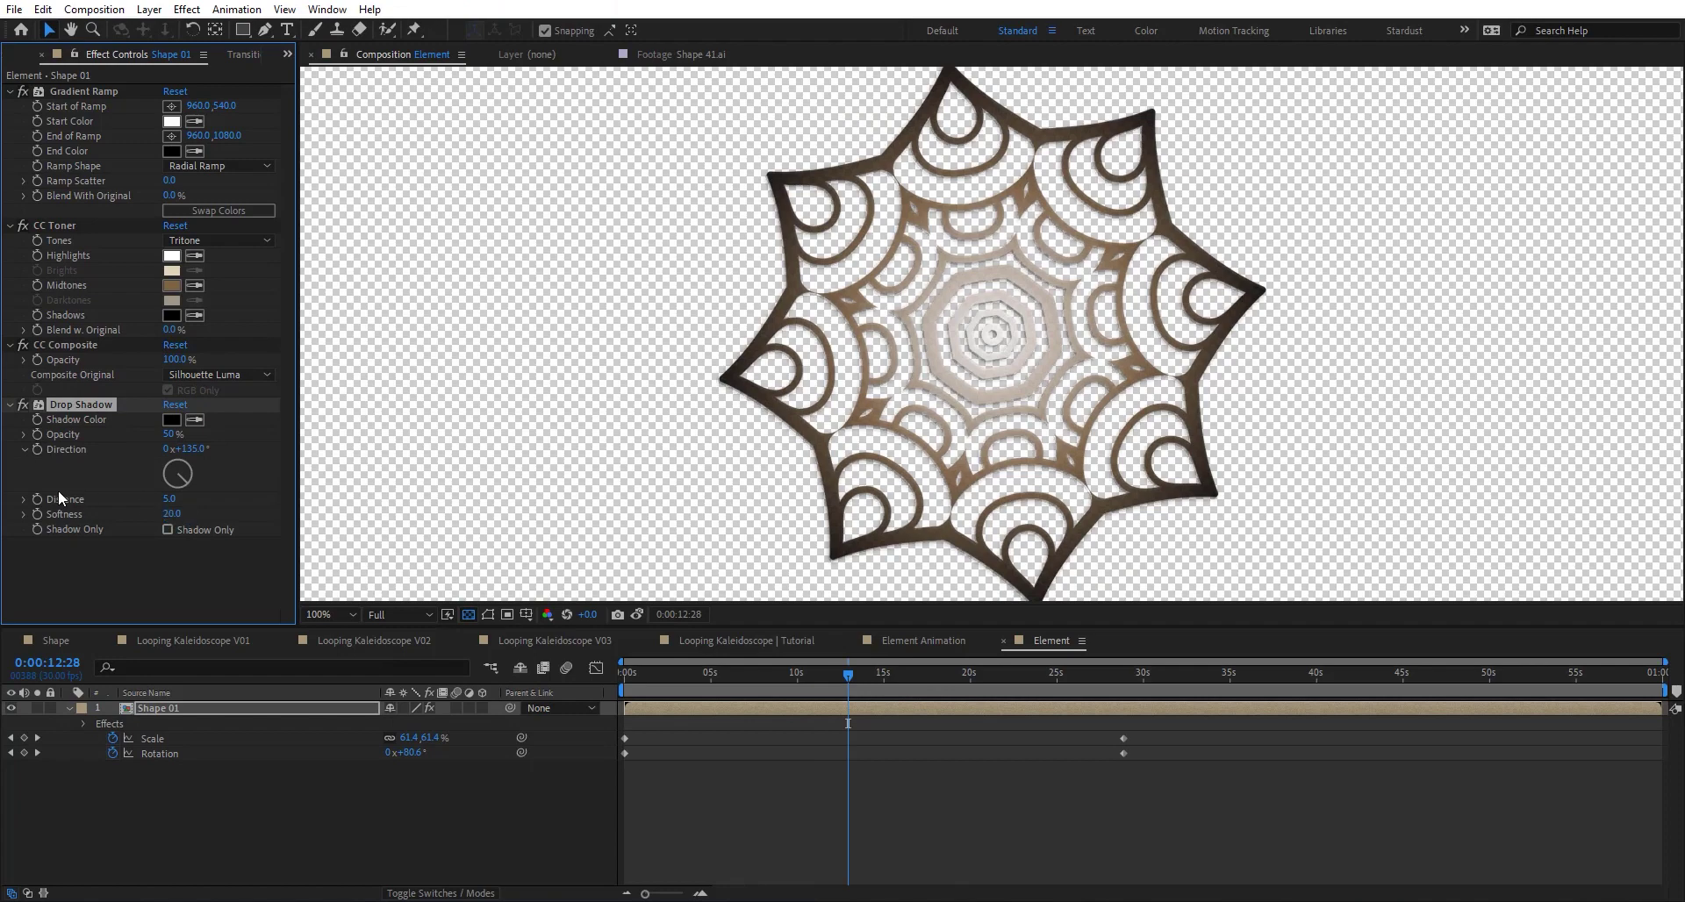
Compare the tutorial loop with and without Shape 01's Drop Shadow by toggling the effect and showing the snapshot
click(24, 406)
click(745, 639)
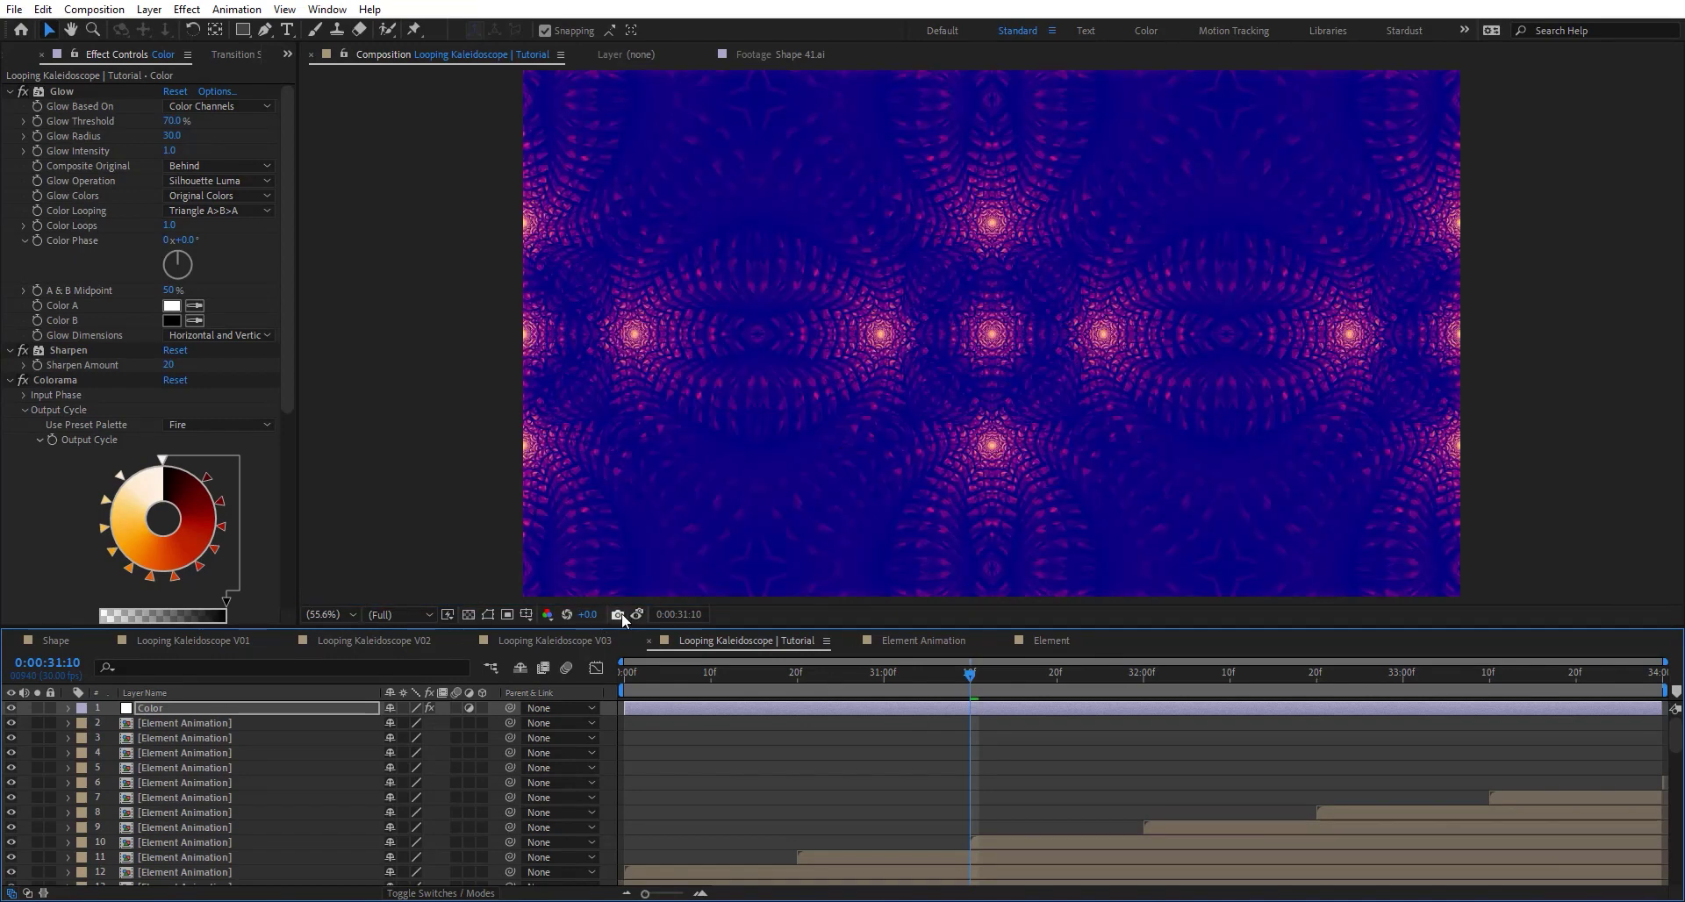
click(1053, 642)
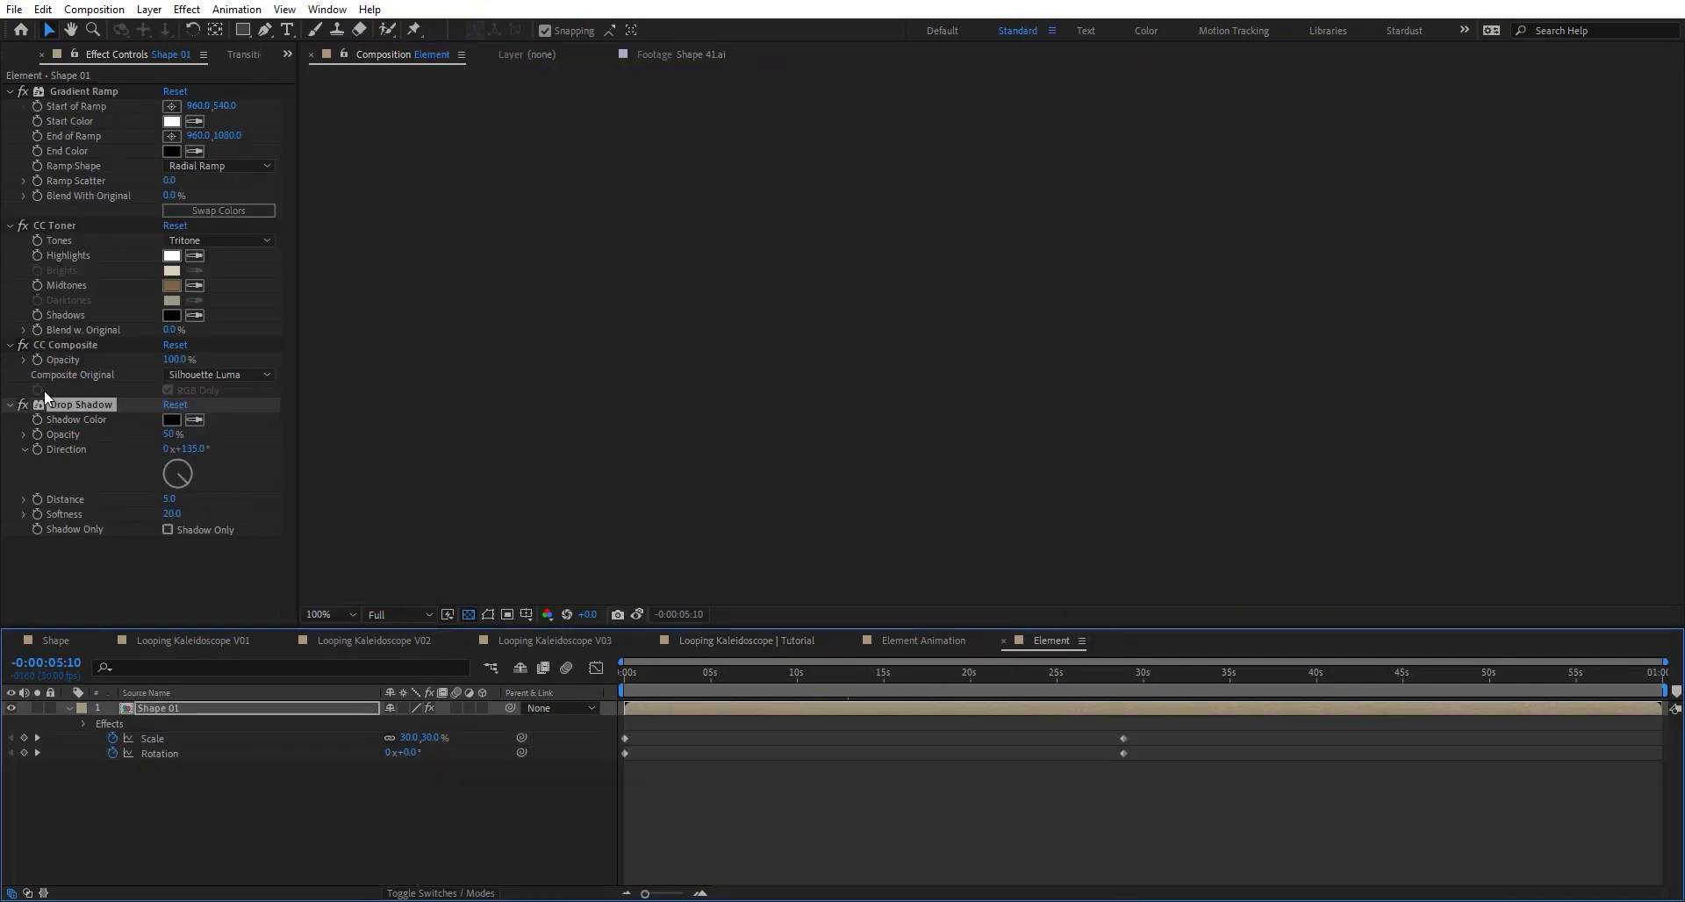
click(776, 640)
click(642, 615)
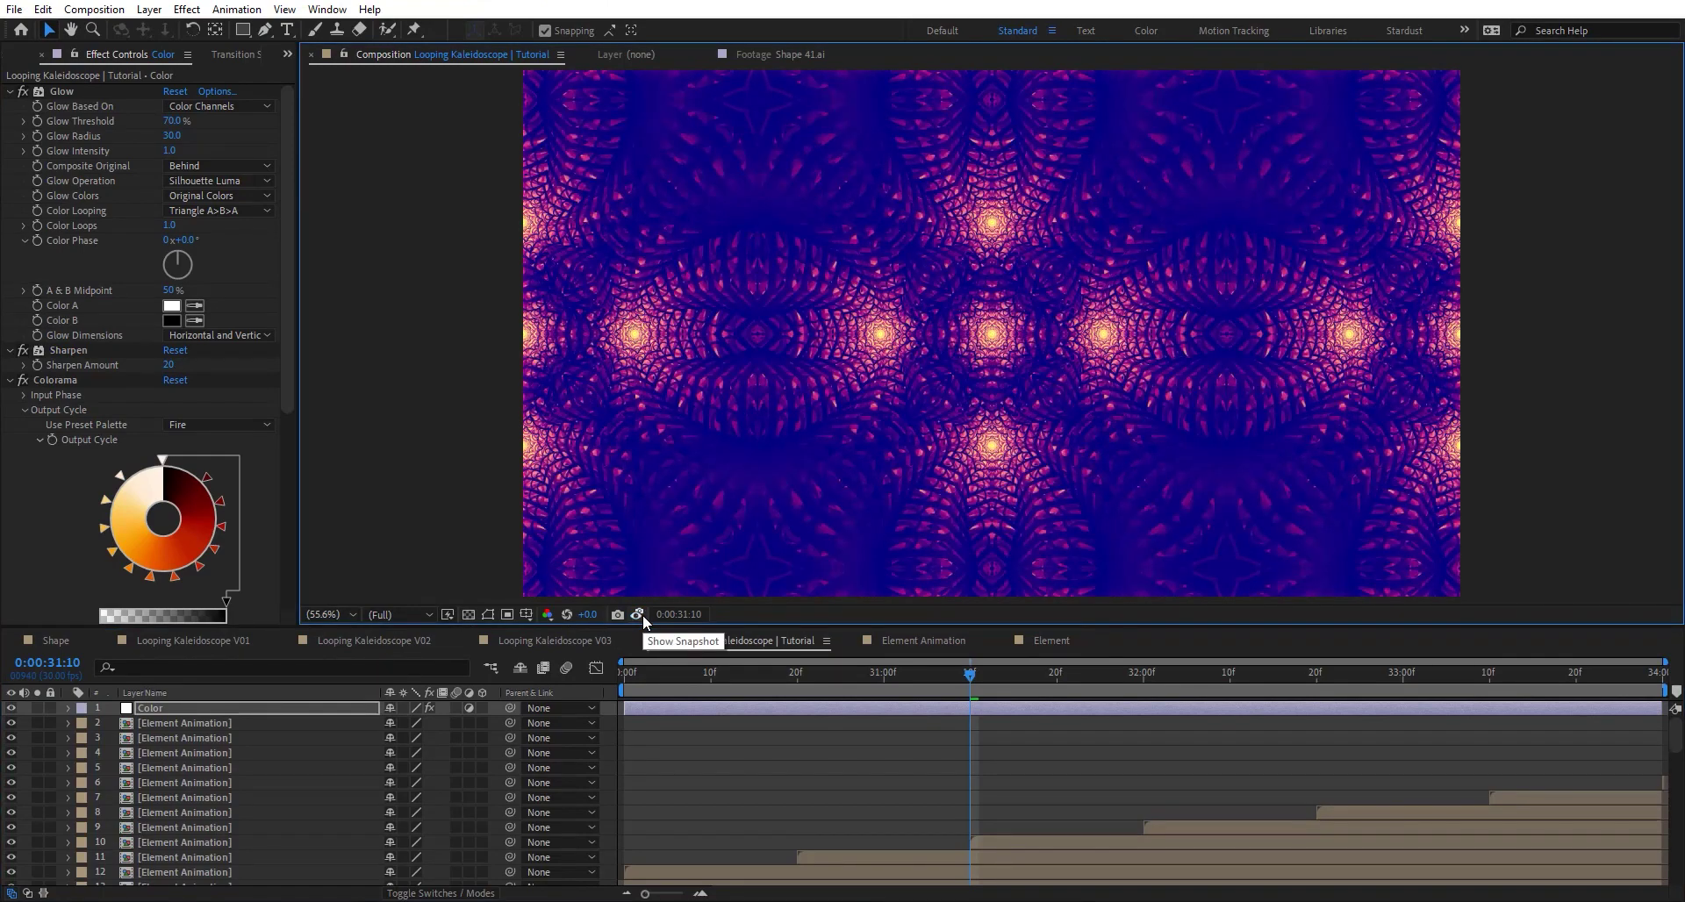
click(643, 614)
click(643, 614)
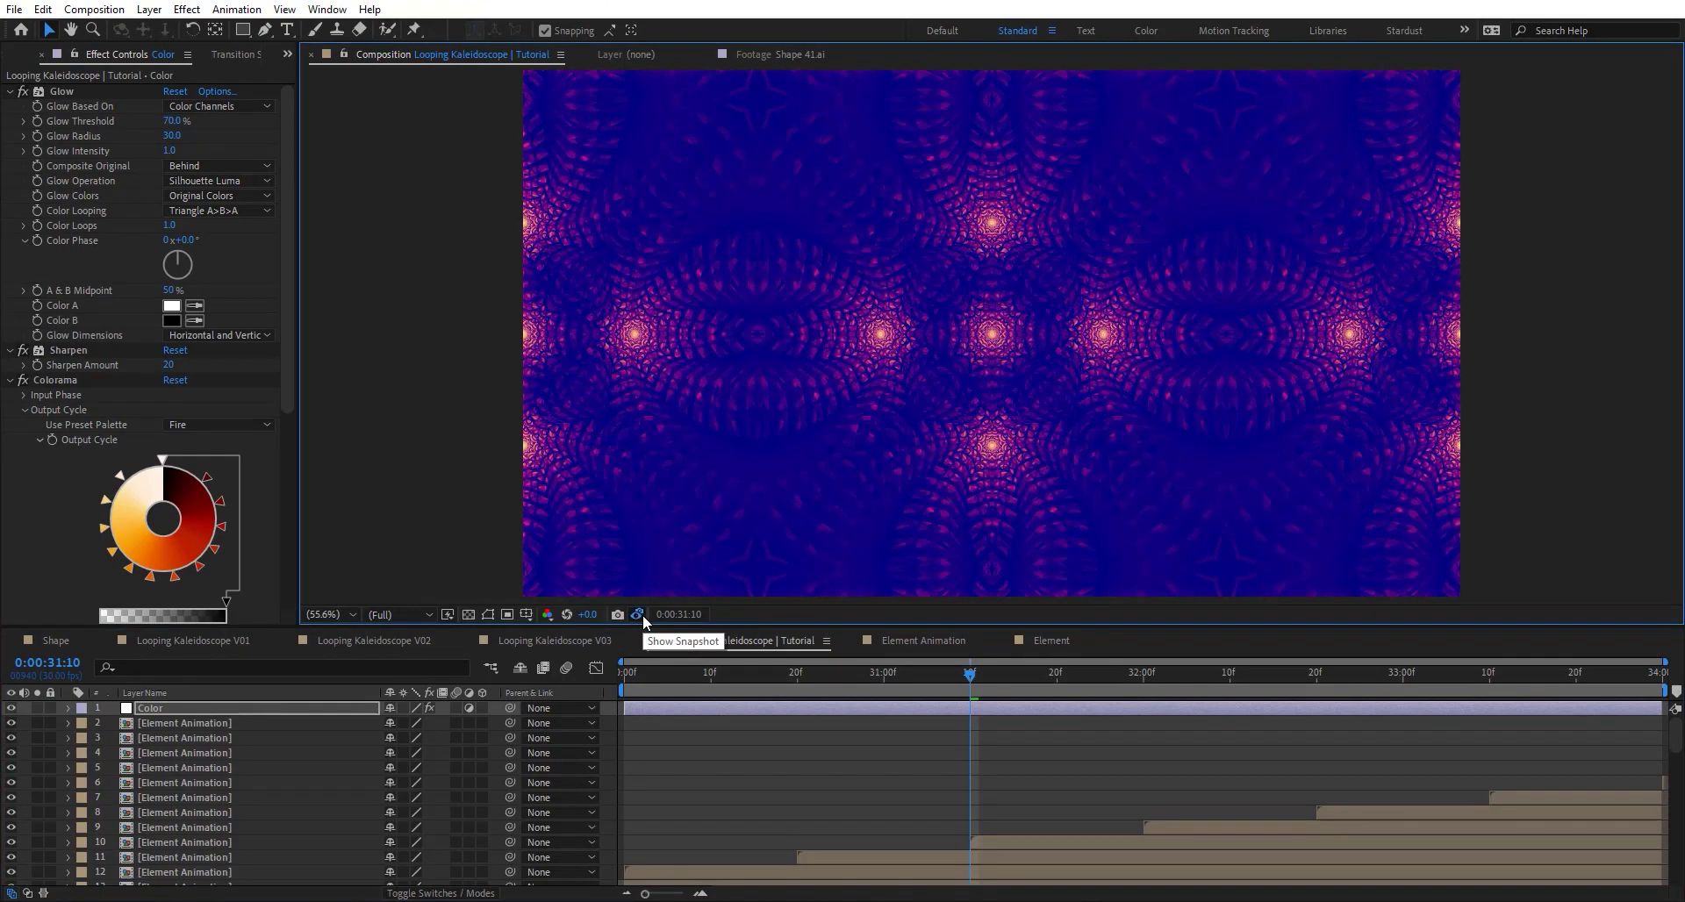
click(643, 615)
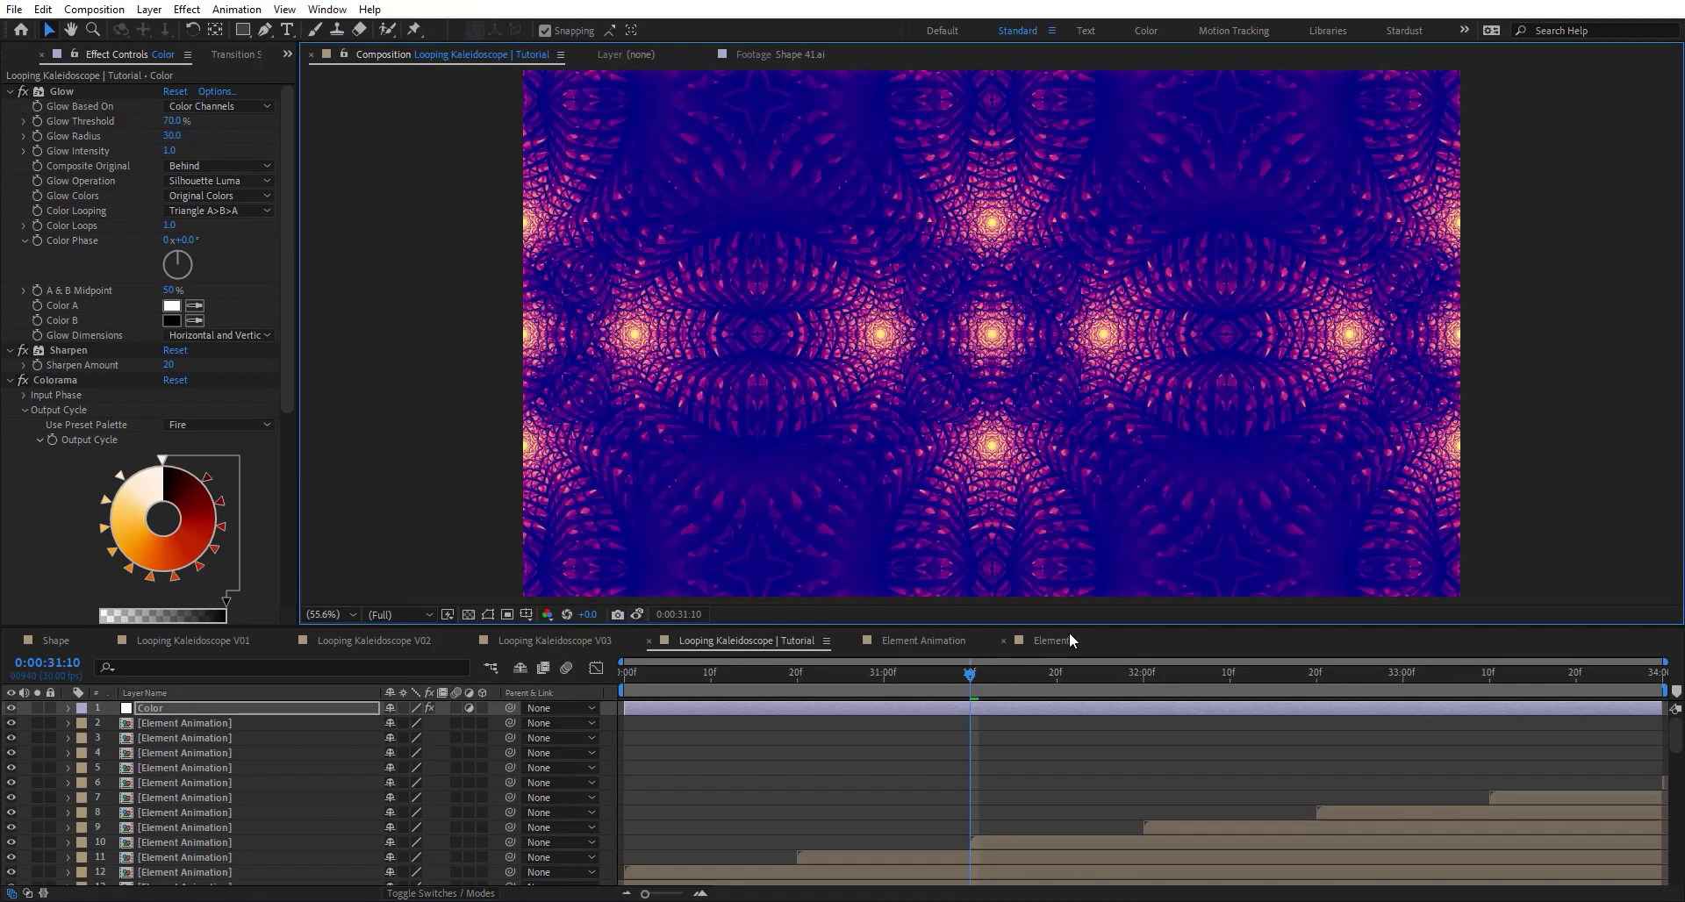
Re-enable Drop Shadow on Shape 01 with Opacity 100% and check the tutorial loop against the snapshot
click(1057, 640)
click(23, 405)
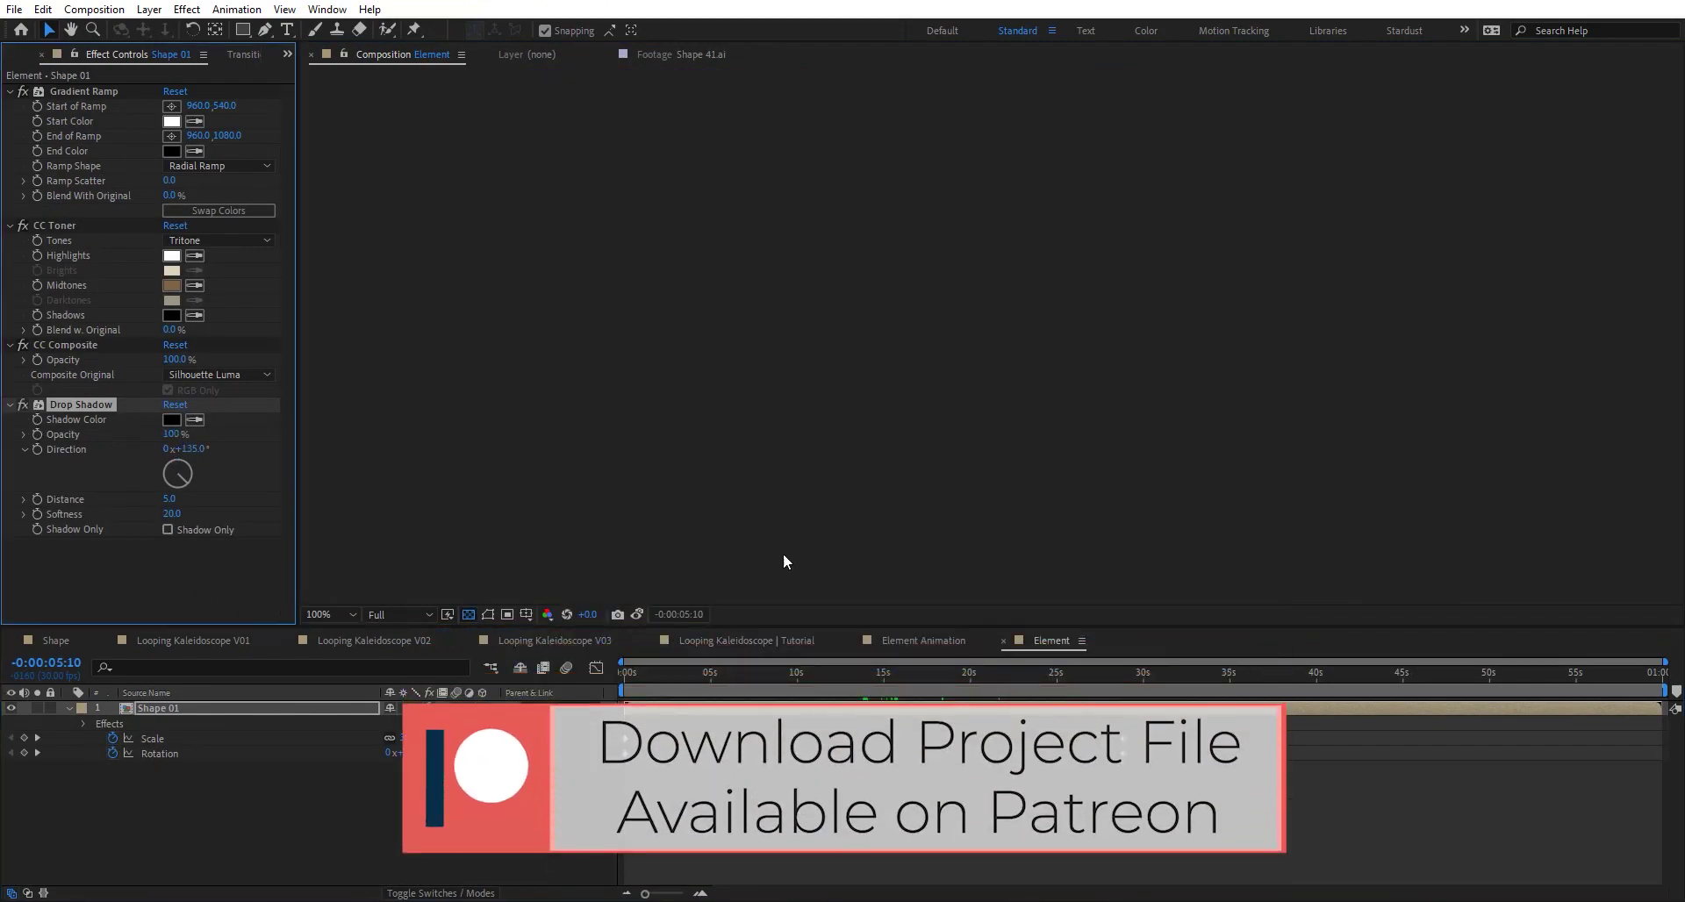
click(783, 639)
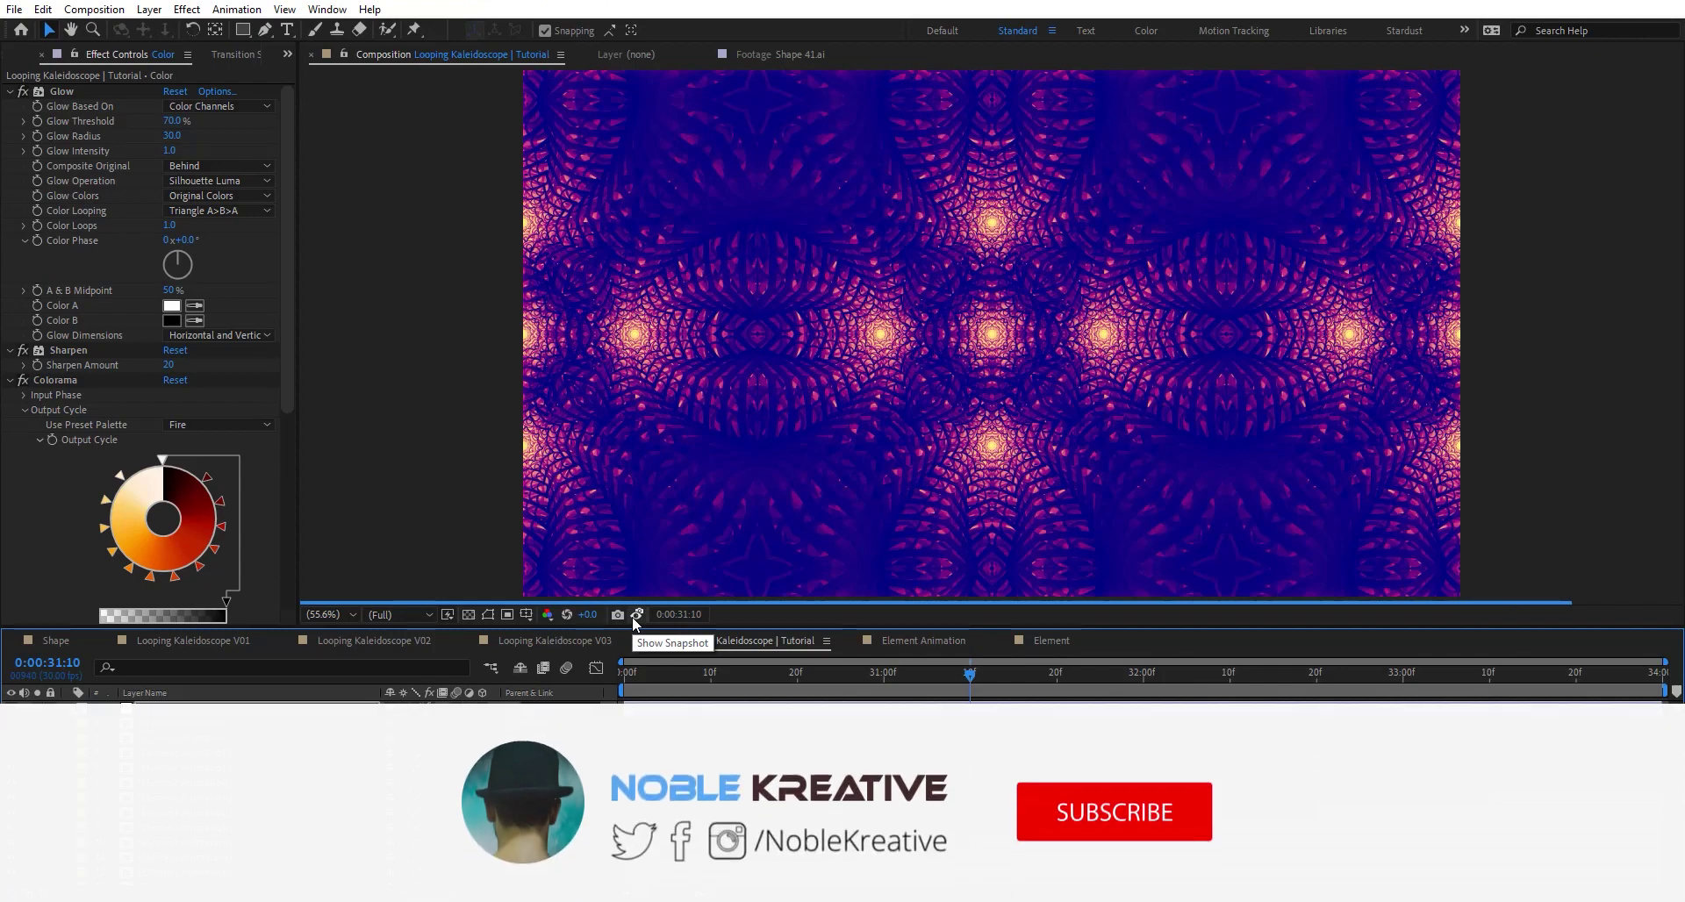
click(633, 616)
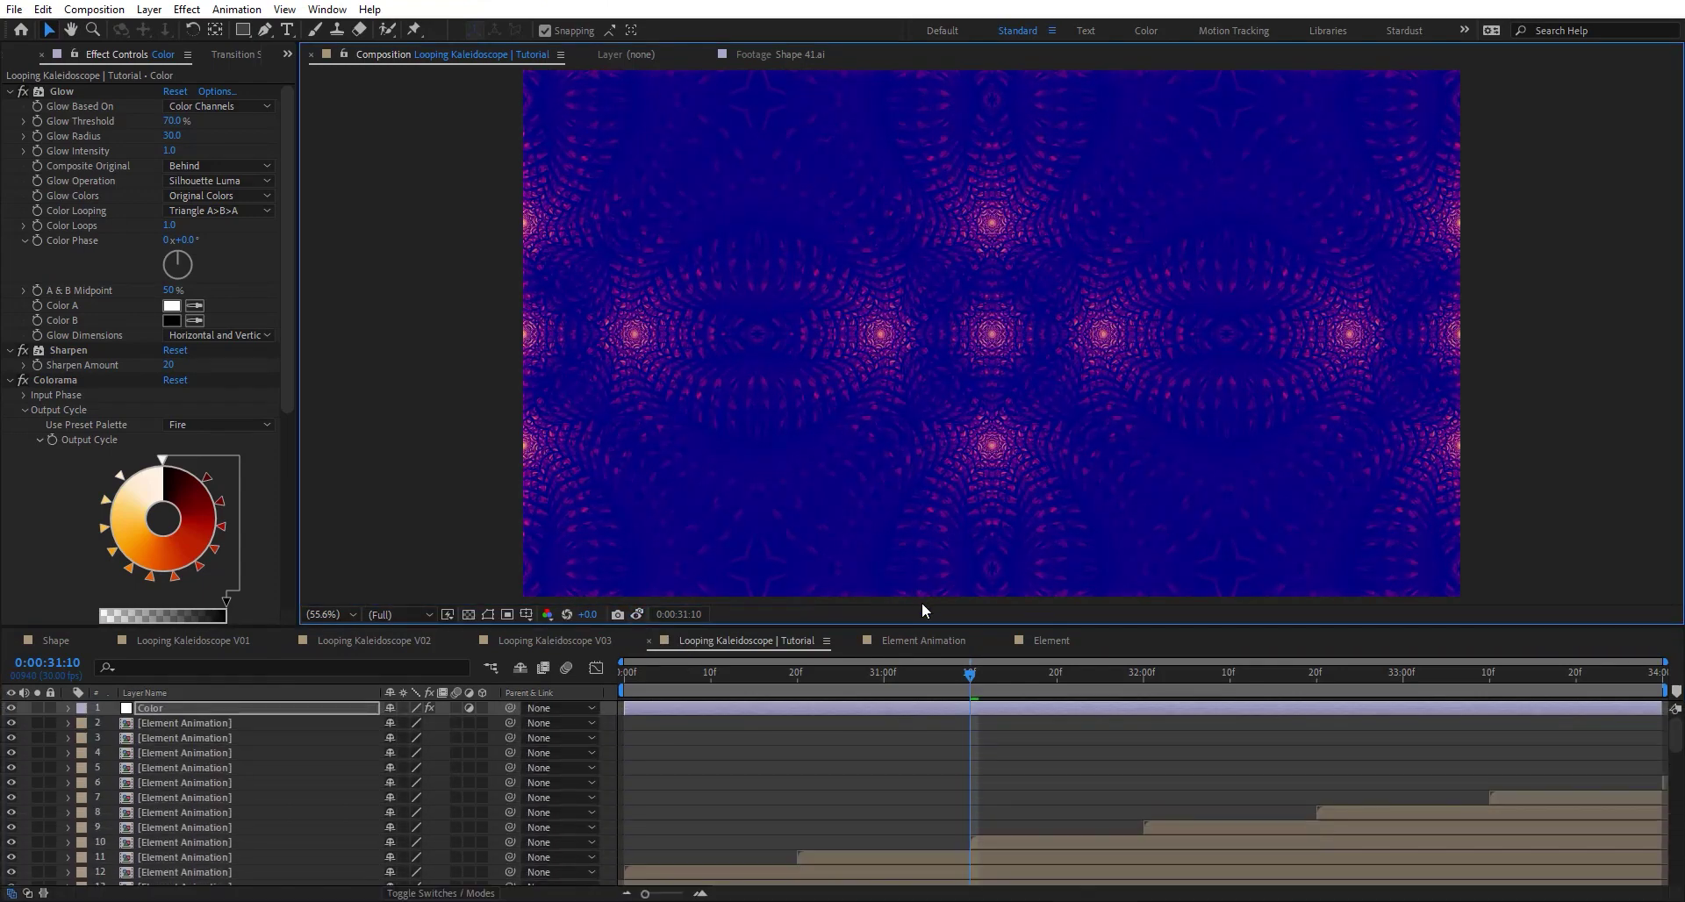
Set Shape 01's Drop Shadow Opacity to 50% and open the nested Shape 01 composition
click(1051, 640)
click(169, 434)
drag(841, 672, 806, 688)
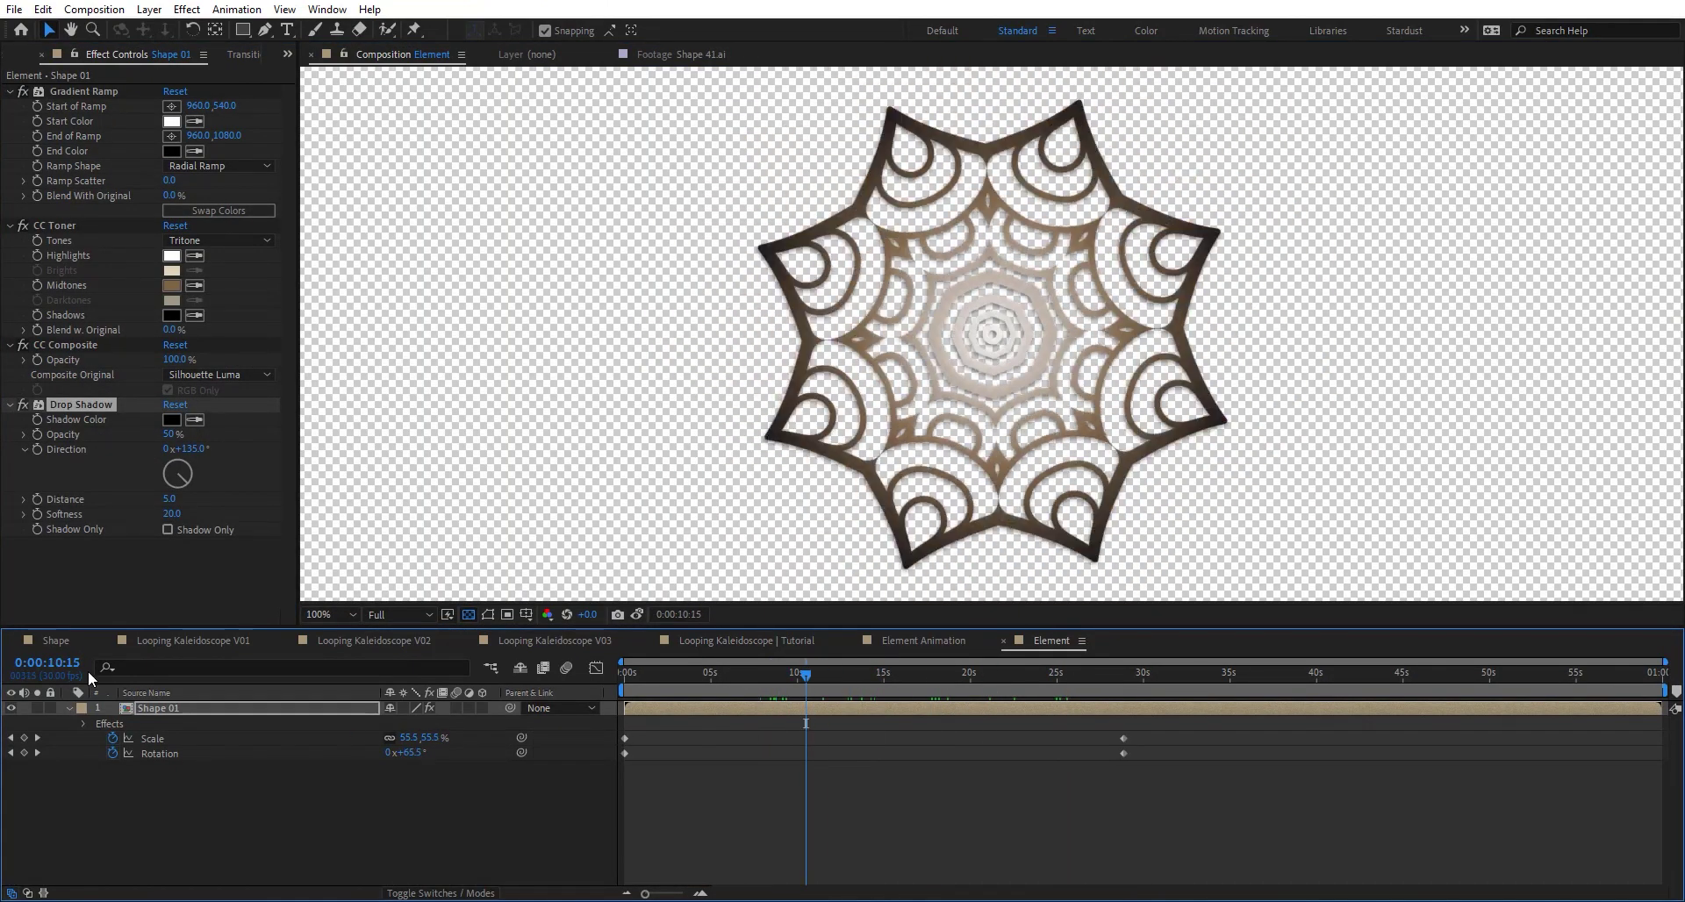
double_click(301, 712)
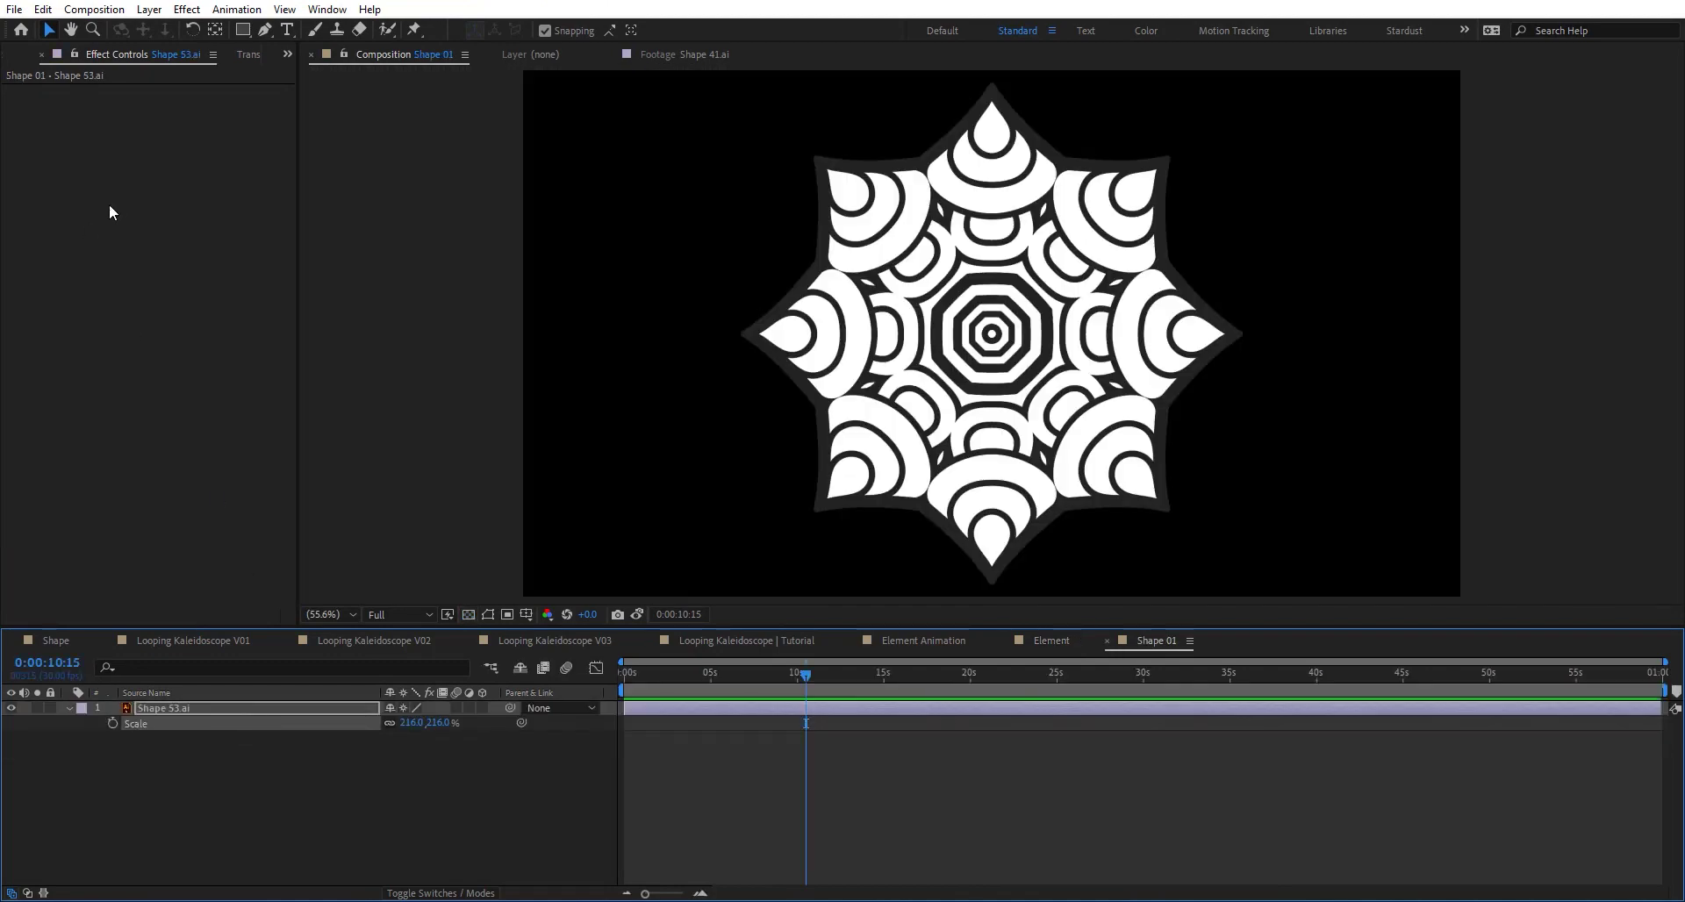
Replace the artwork in the Shape 01 composition with shape 08.ai at 1174% scale and check it in the tutorial loop
key(ctrl+0)
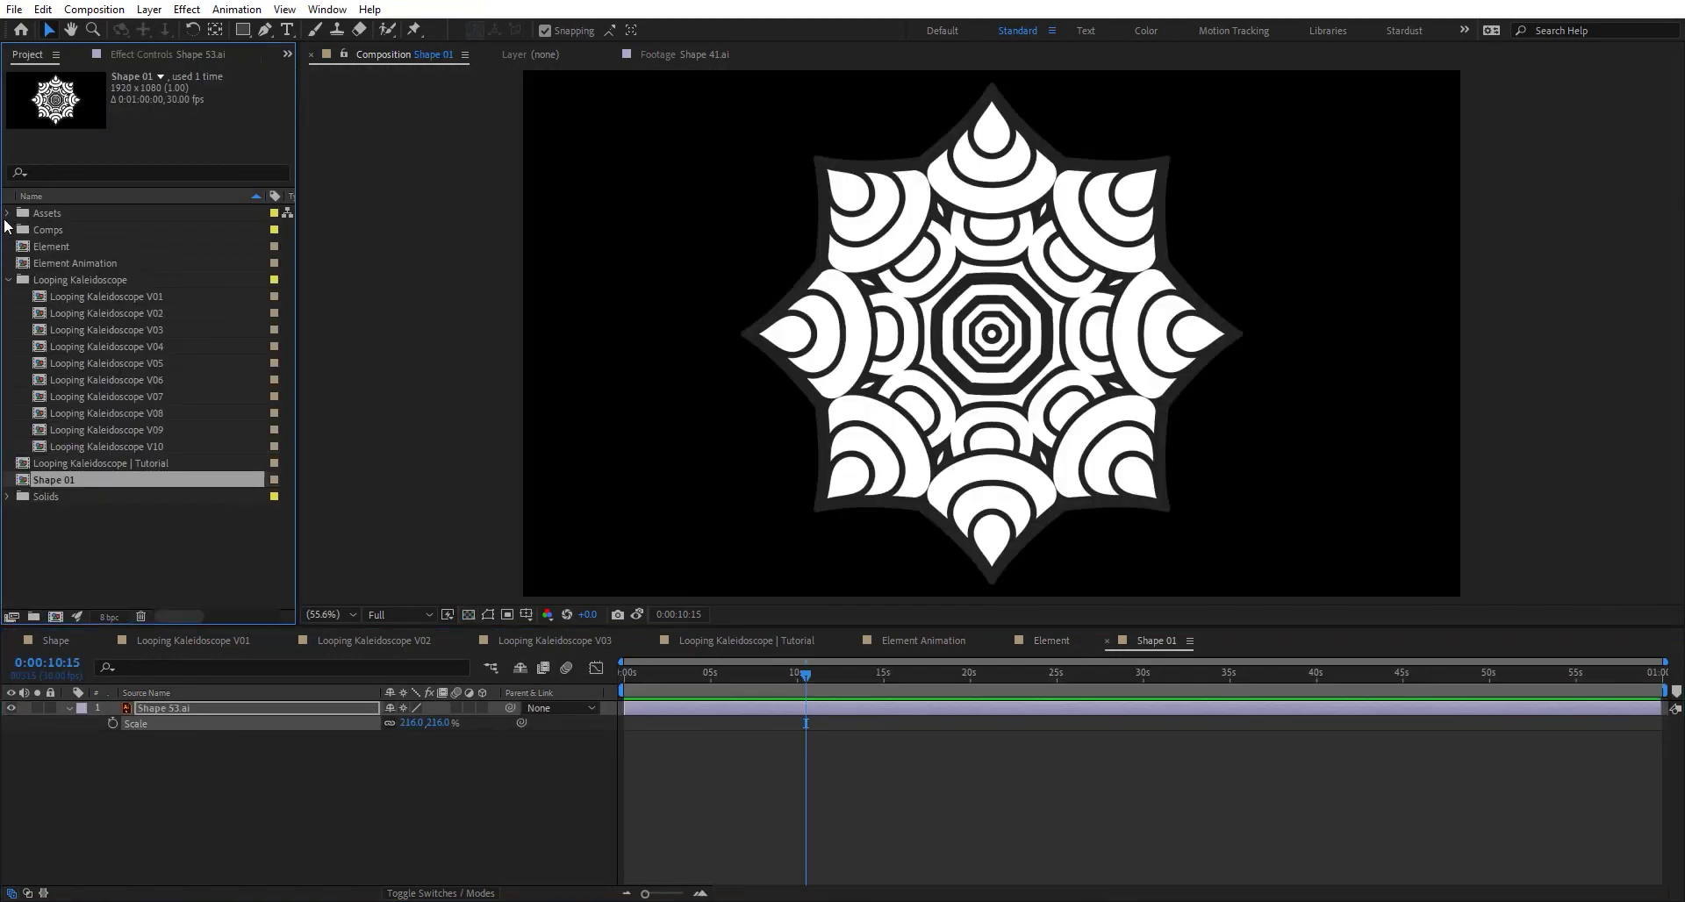
click(7, 213)
click(142, 346)
drag(107, 345, 220, 711)
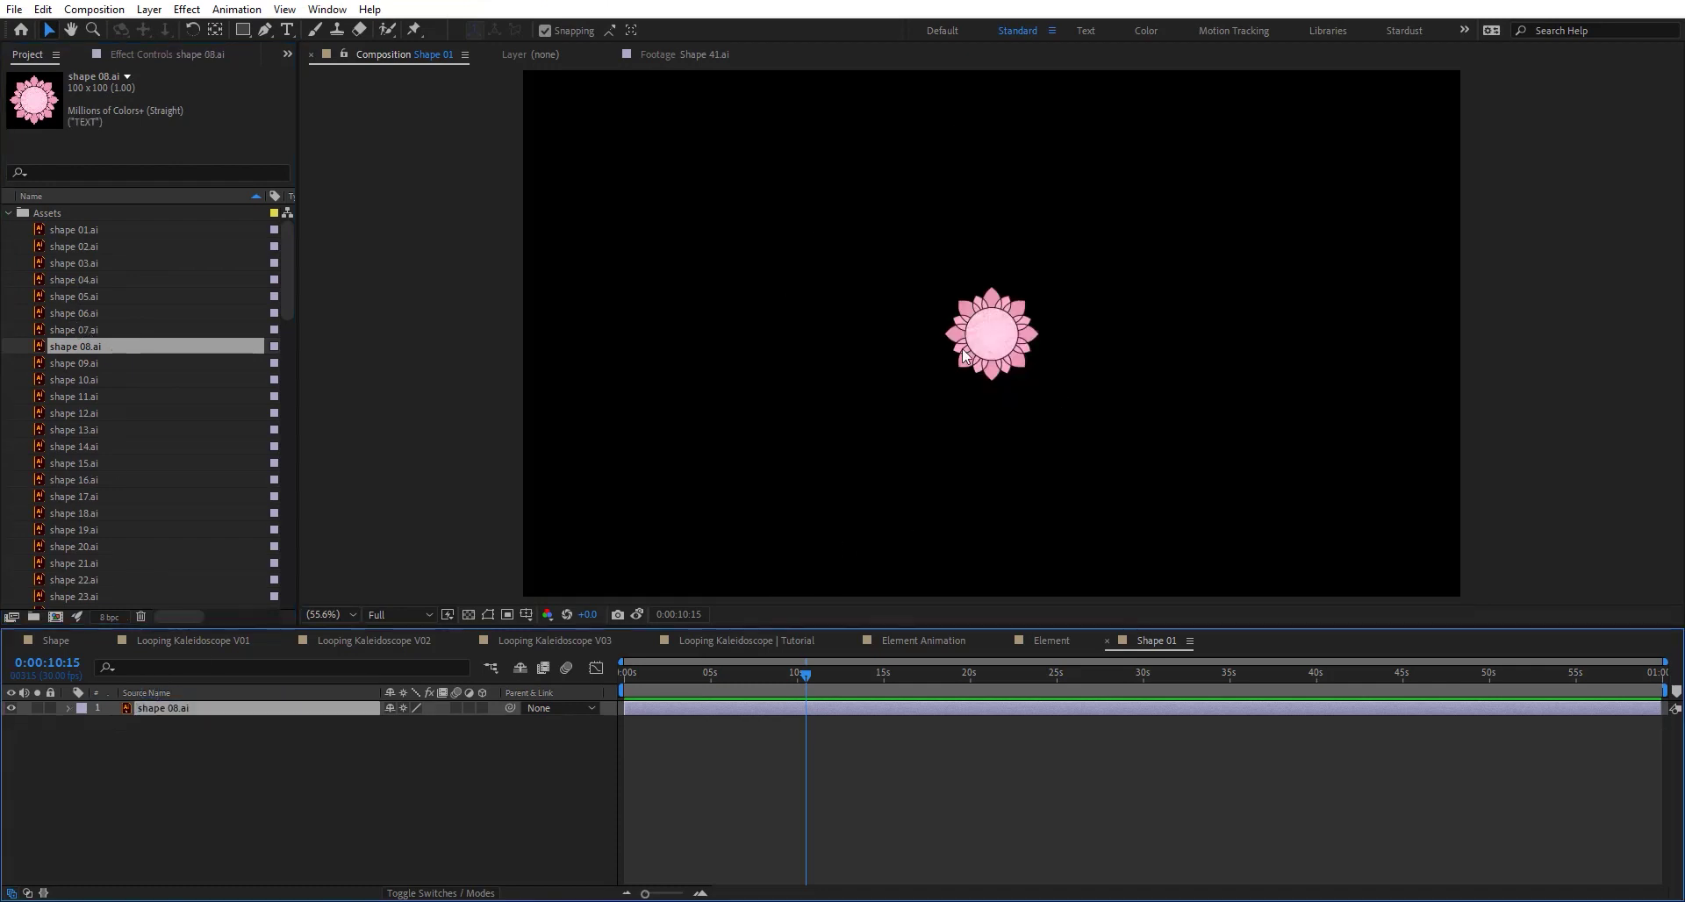
key(s)
drag(437, 723, 1151, 734)
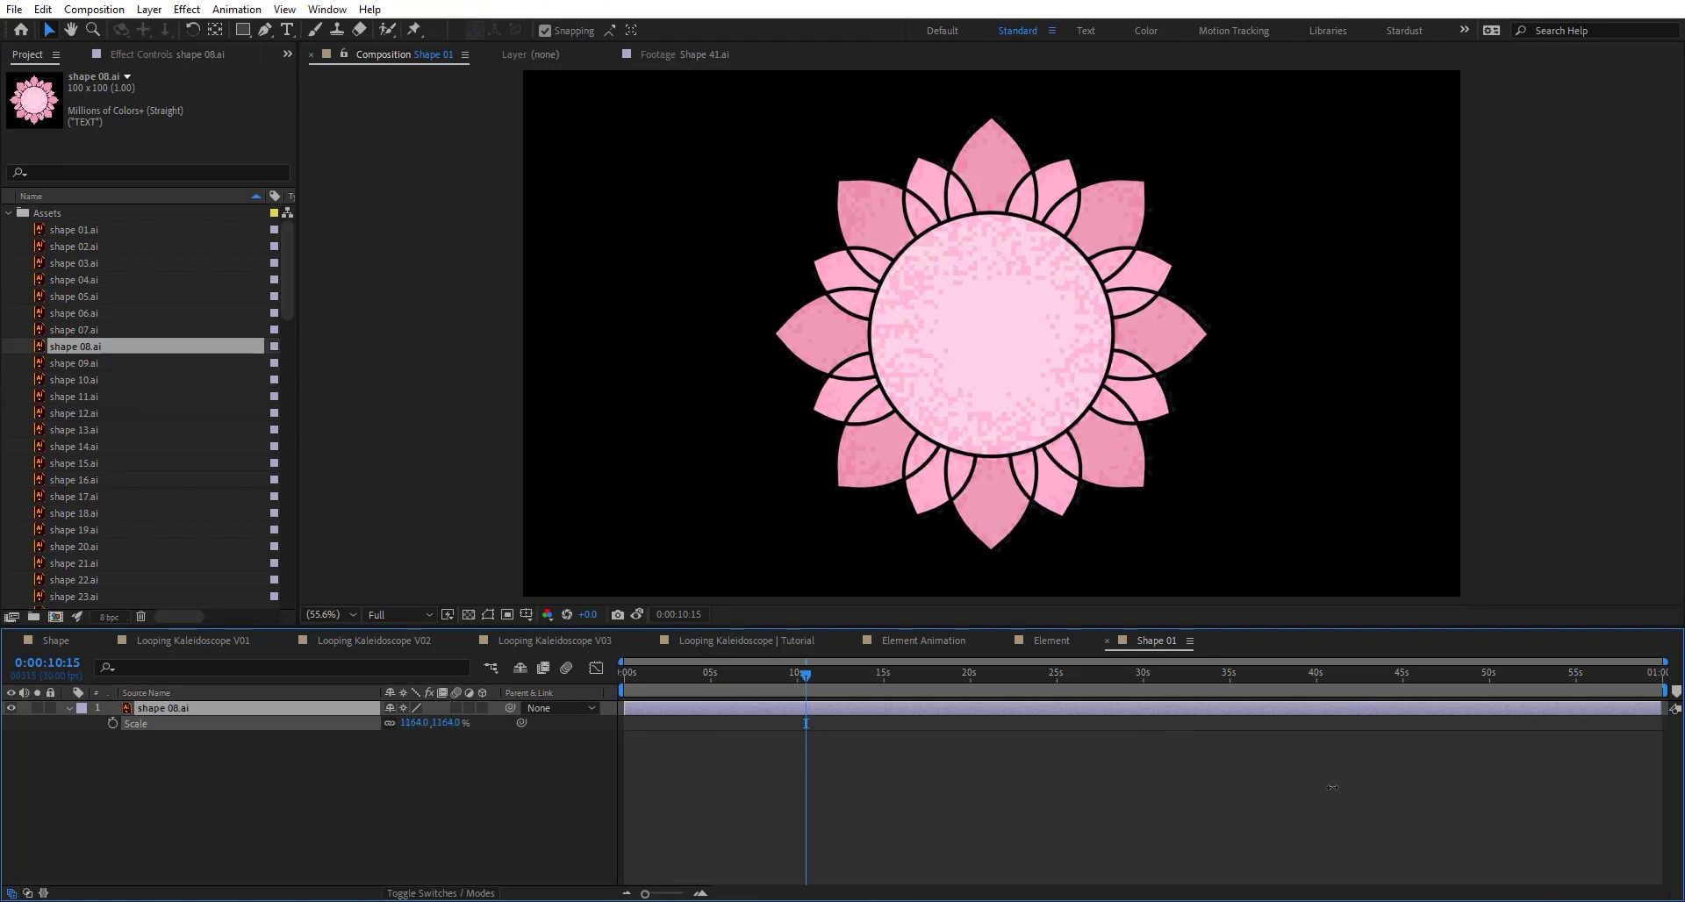
drag(1332, 787, 1359, 788)
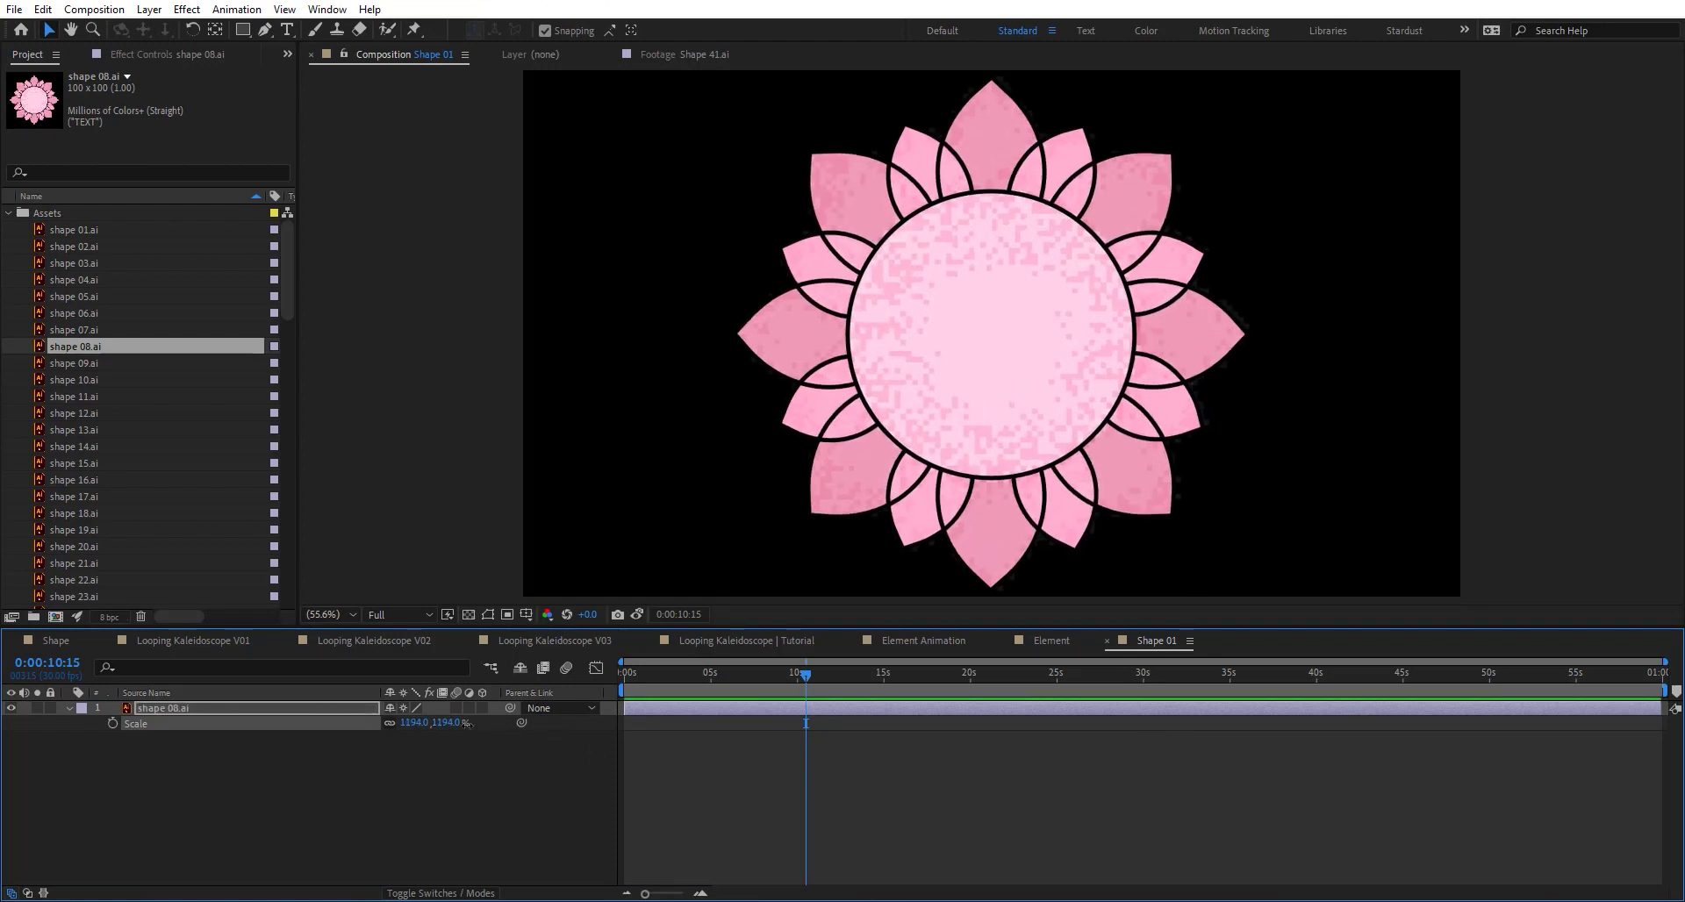
click(773, 641)
drag(980, 672, 971, 672)
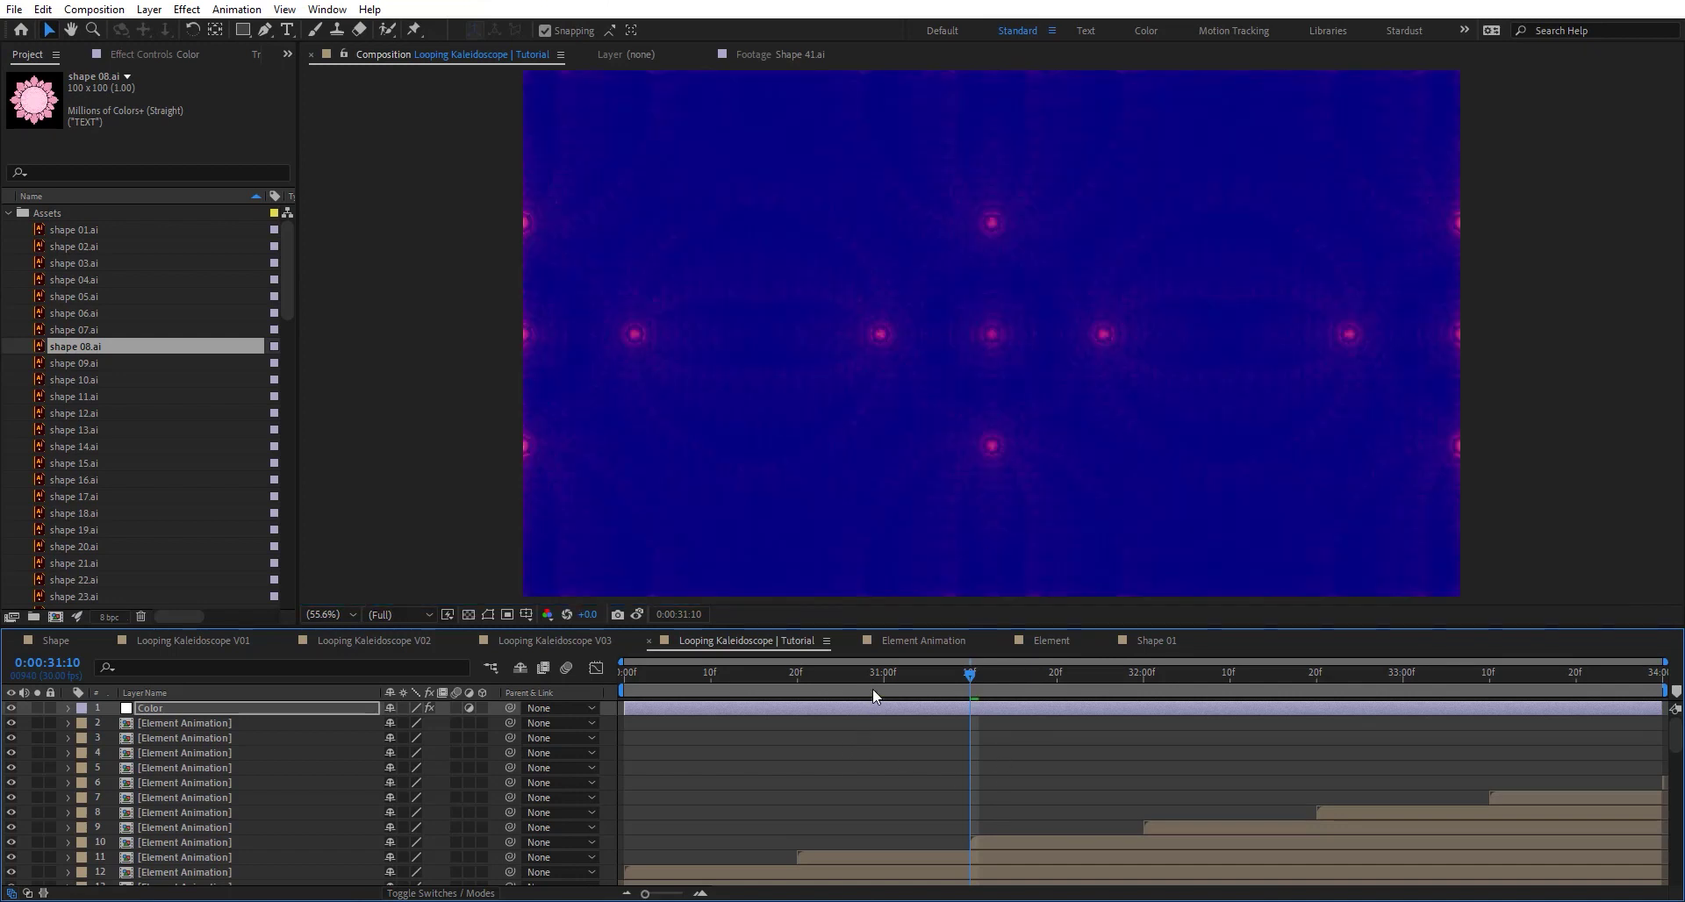
Set Shape 01's CC Composite in the Element composition to Stencil Luma and check the tutorial loop at 0:00:31:10
click(1053, 642)
click(990, 678)
click(188, 58)
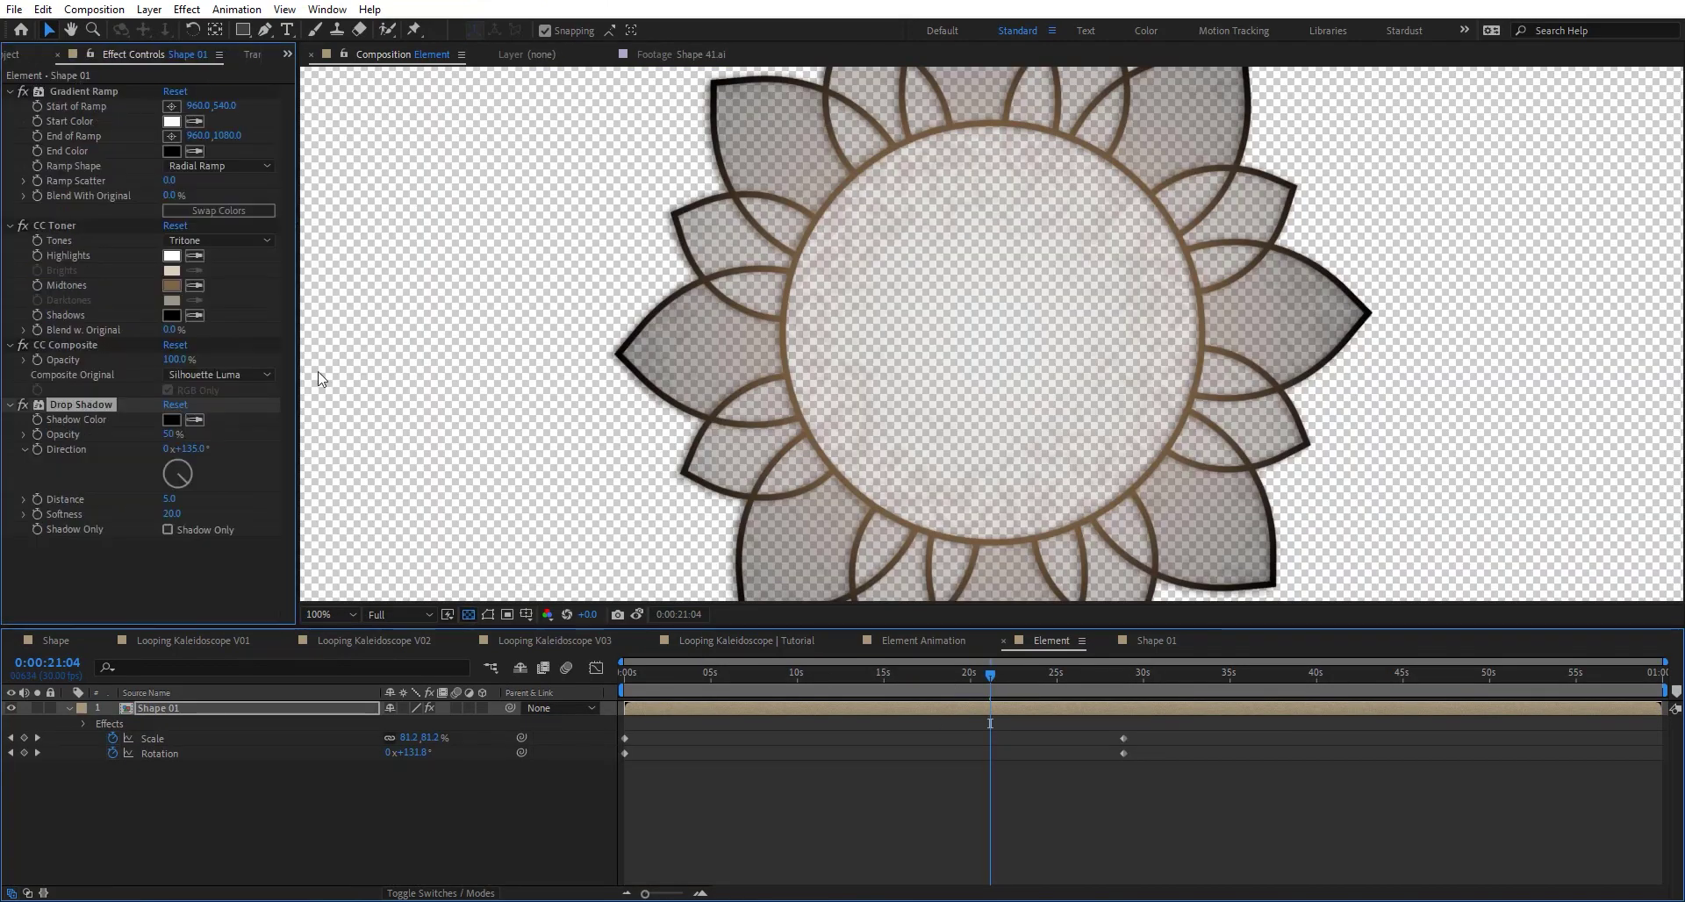
click(235, 377)
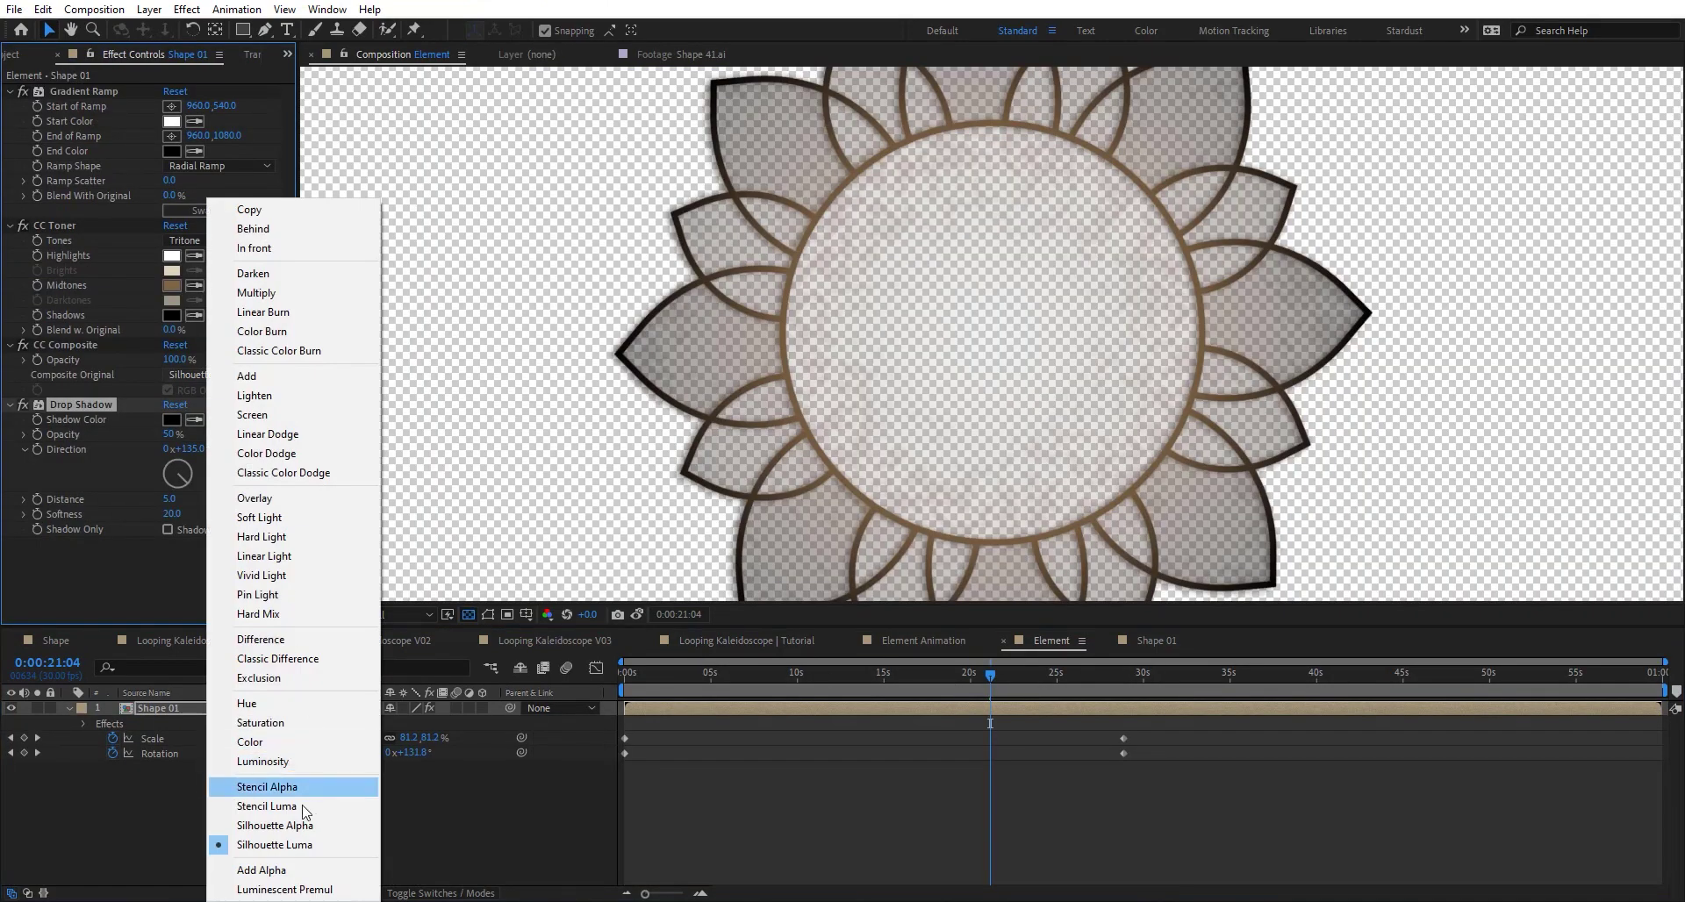
click(266, 806)
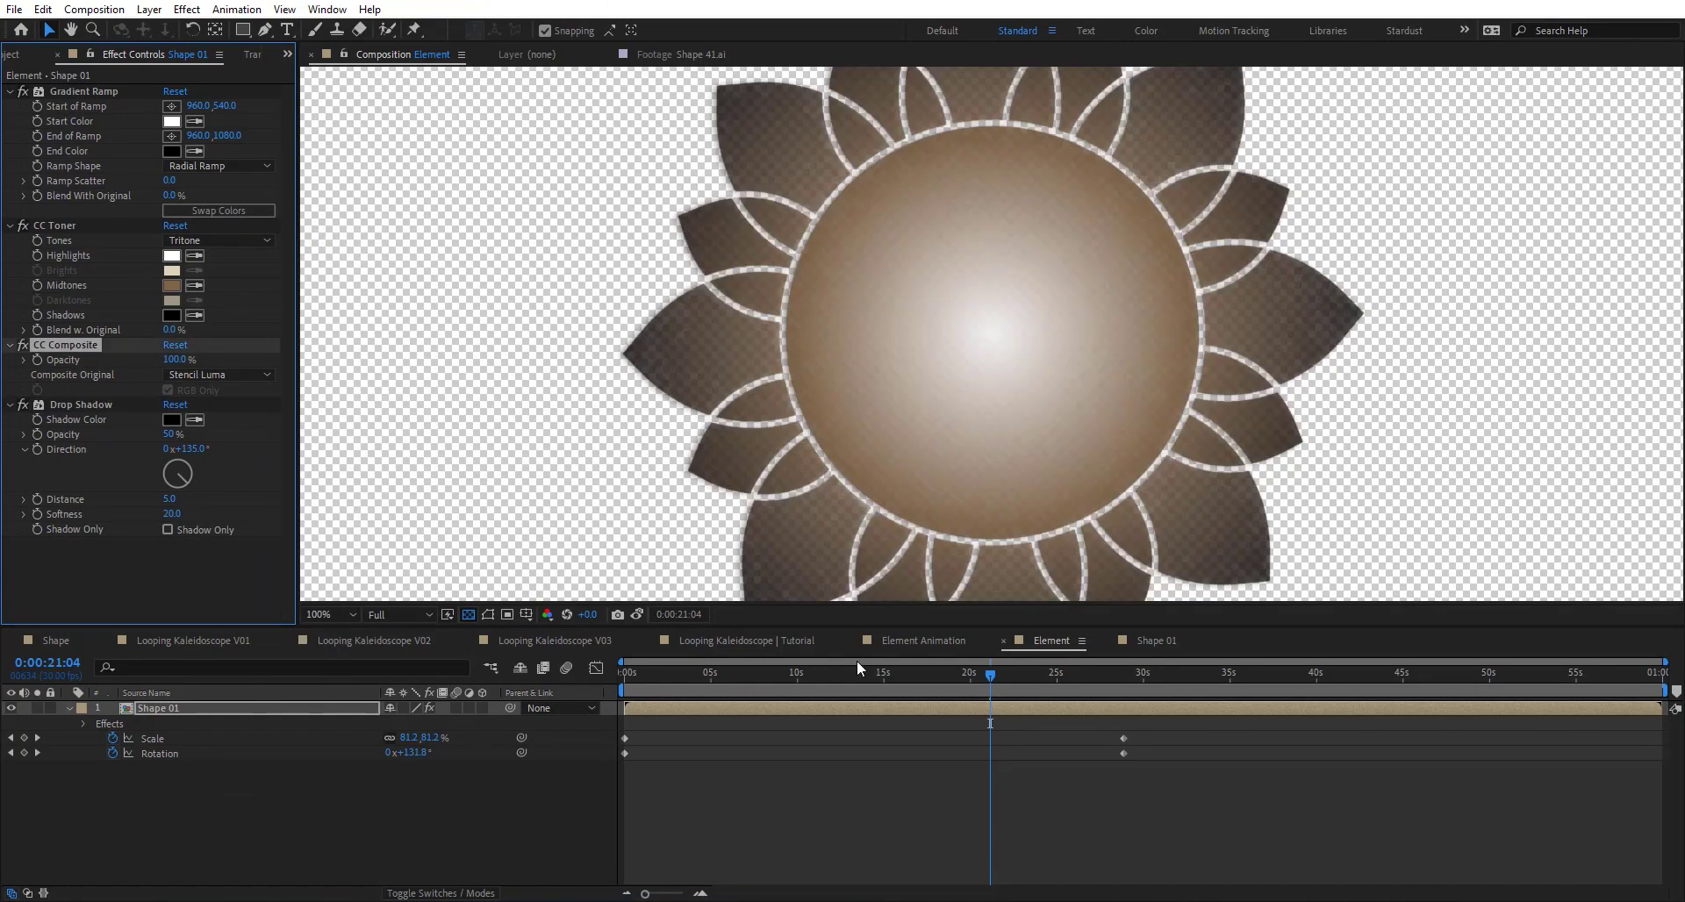
click(816, 646)
drag(992, 670, 970, 672)
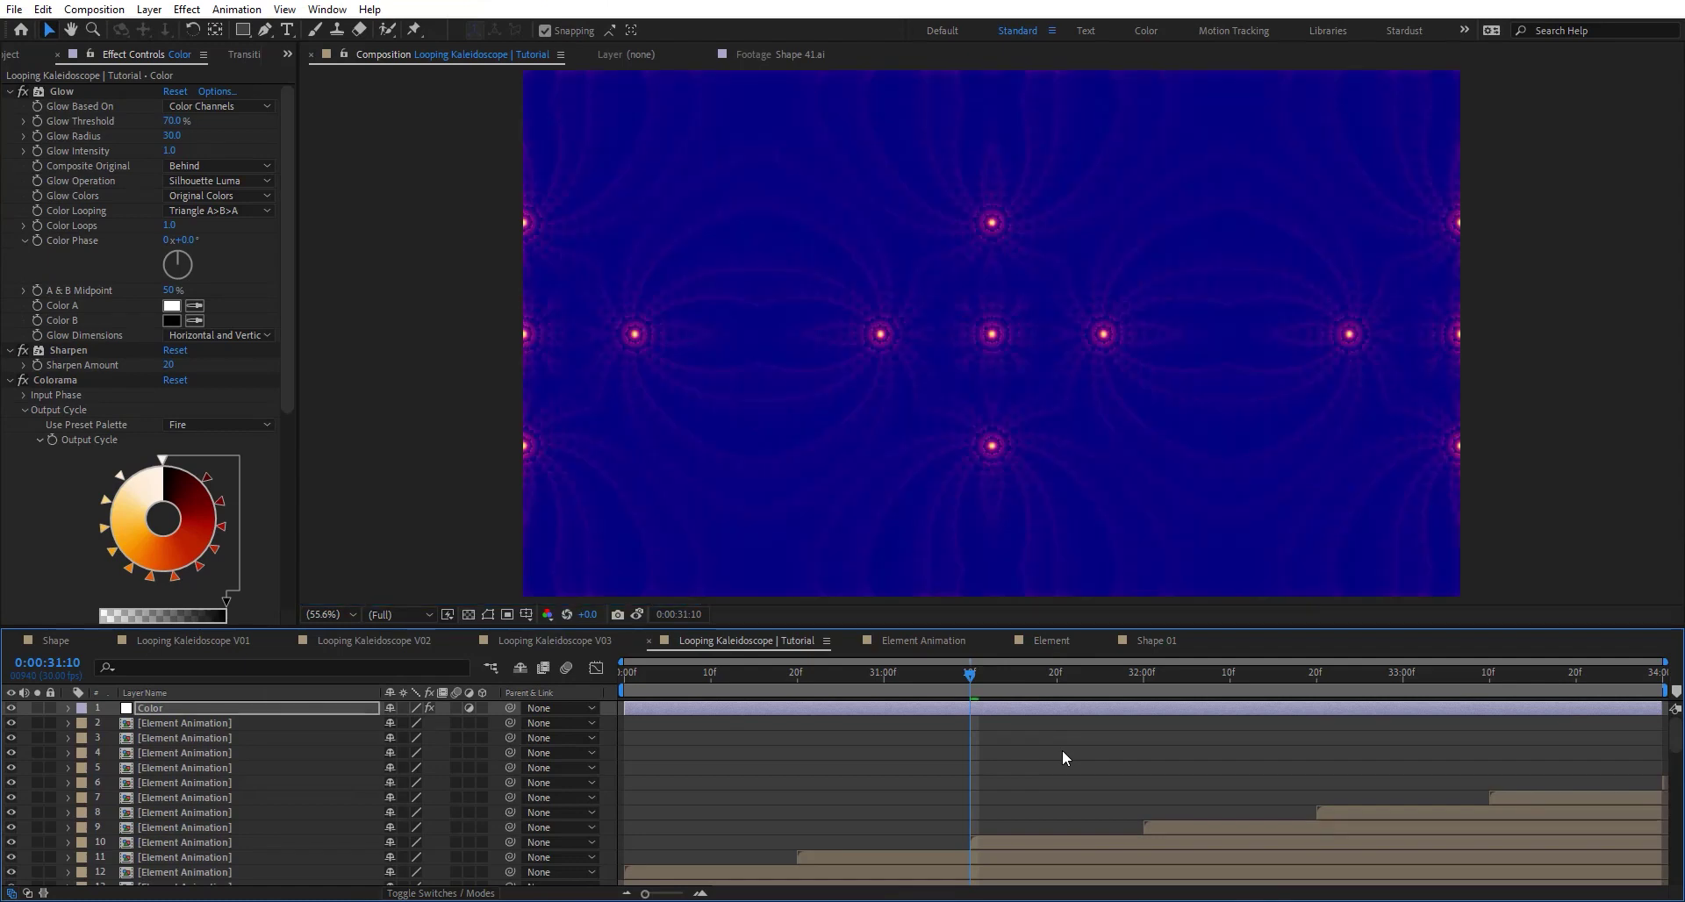
Turn off CC Kaleida and hide the upper Element layer in Element Animation, and check the tutorial loop
click(961, 646)
click(24, 121)
click(11, 707)
click(259, 738)
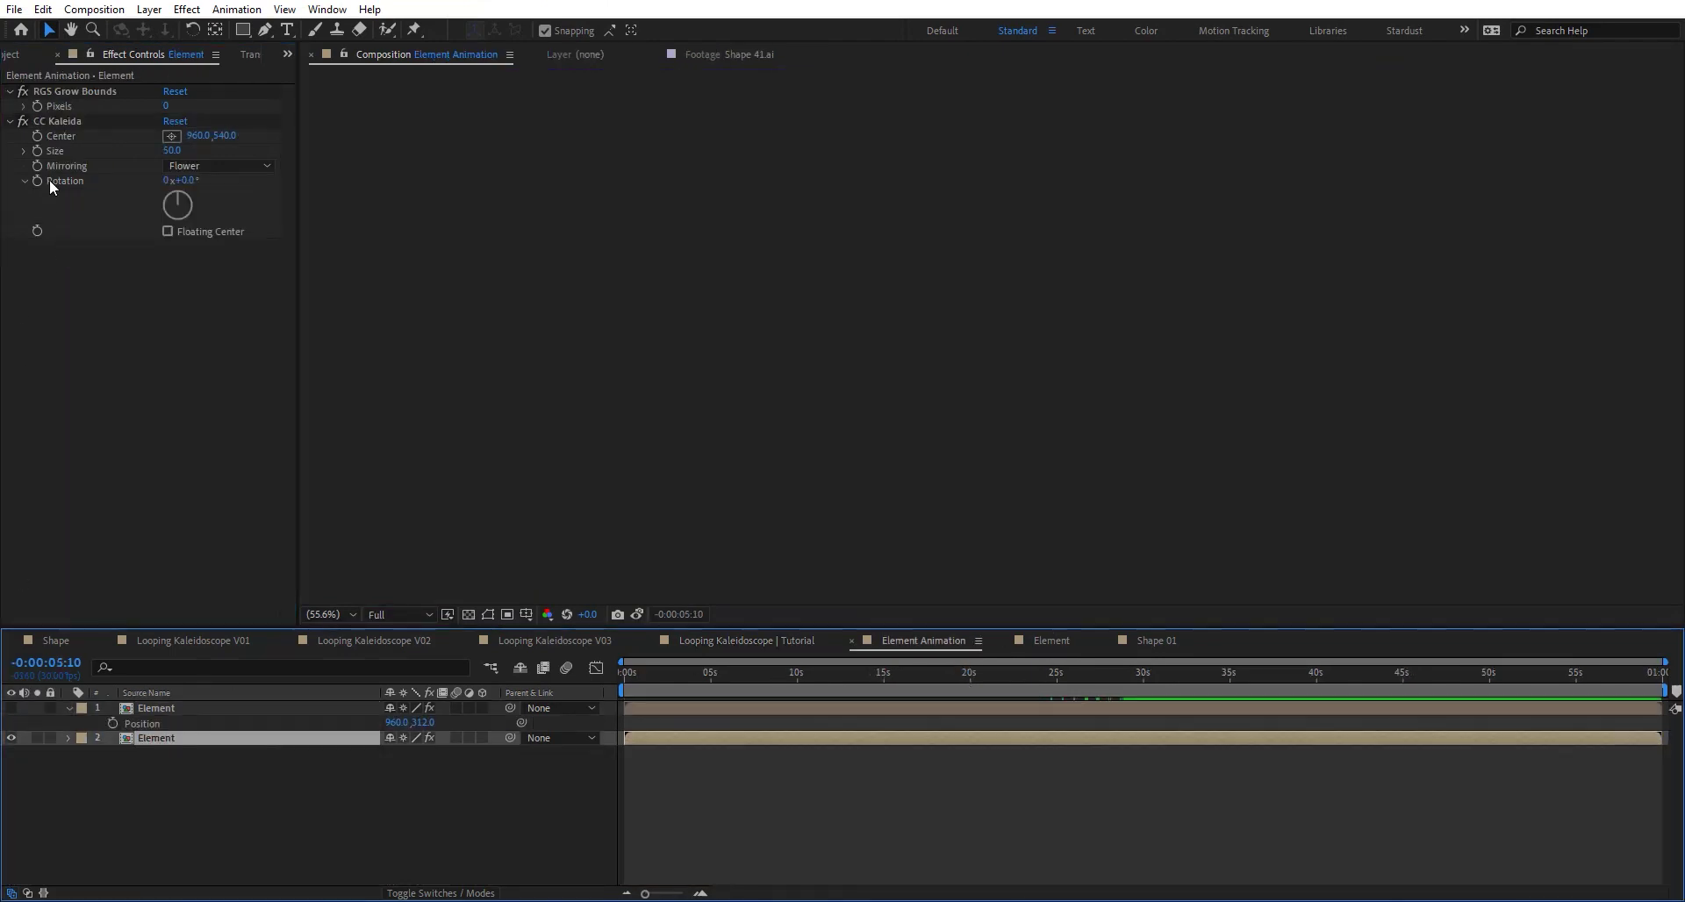
drag(720, 690, 827, 693)
click(779, 649)
drag(958, 677, 969, 678)
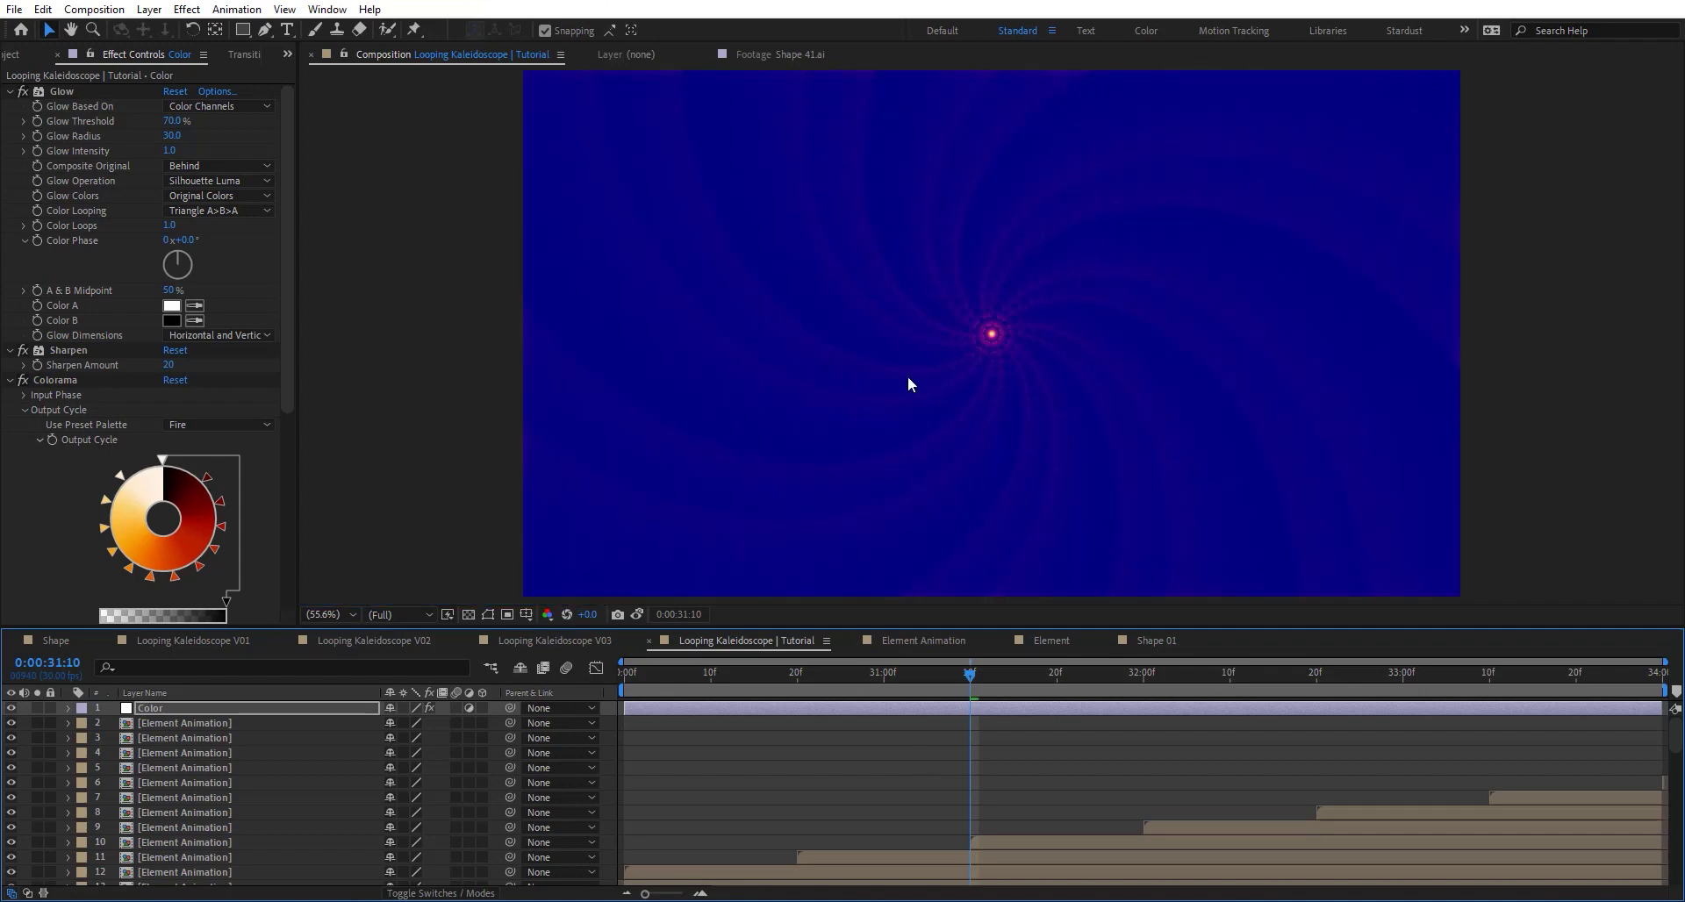
Set the Color layer's Invert channel to Luminance and its Blend With Original to 0%
scroll(32, 404, down, 6)
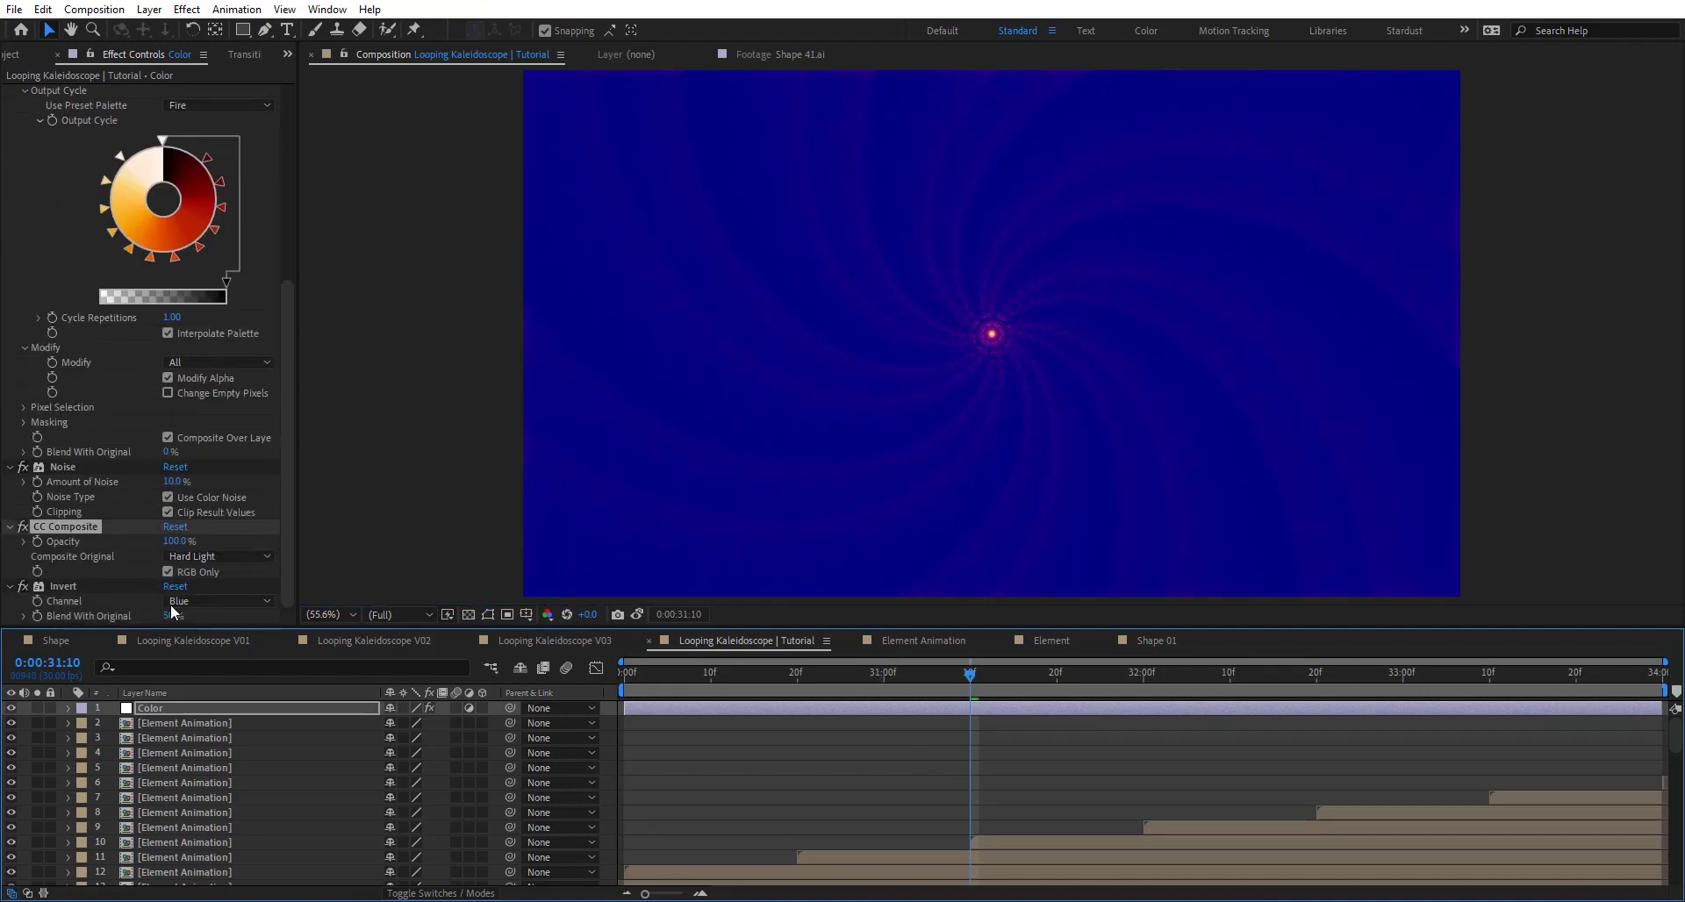
click(219, 601)
click(250, 802)
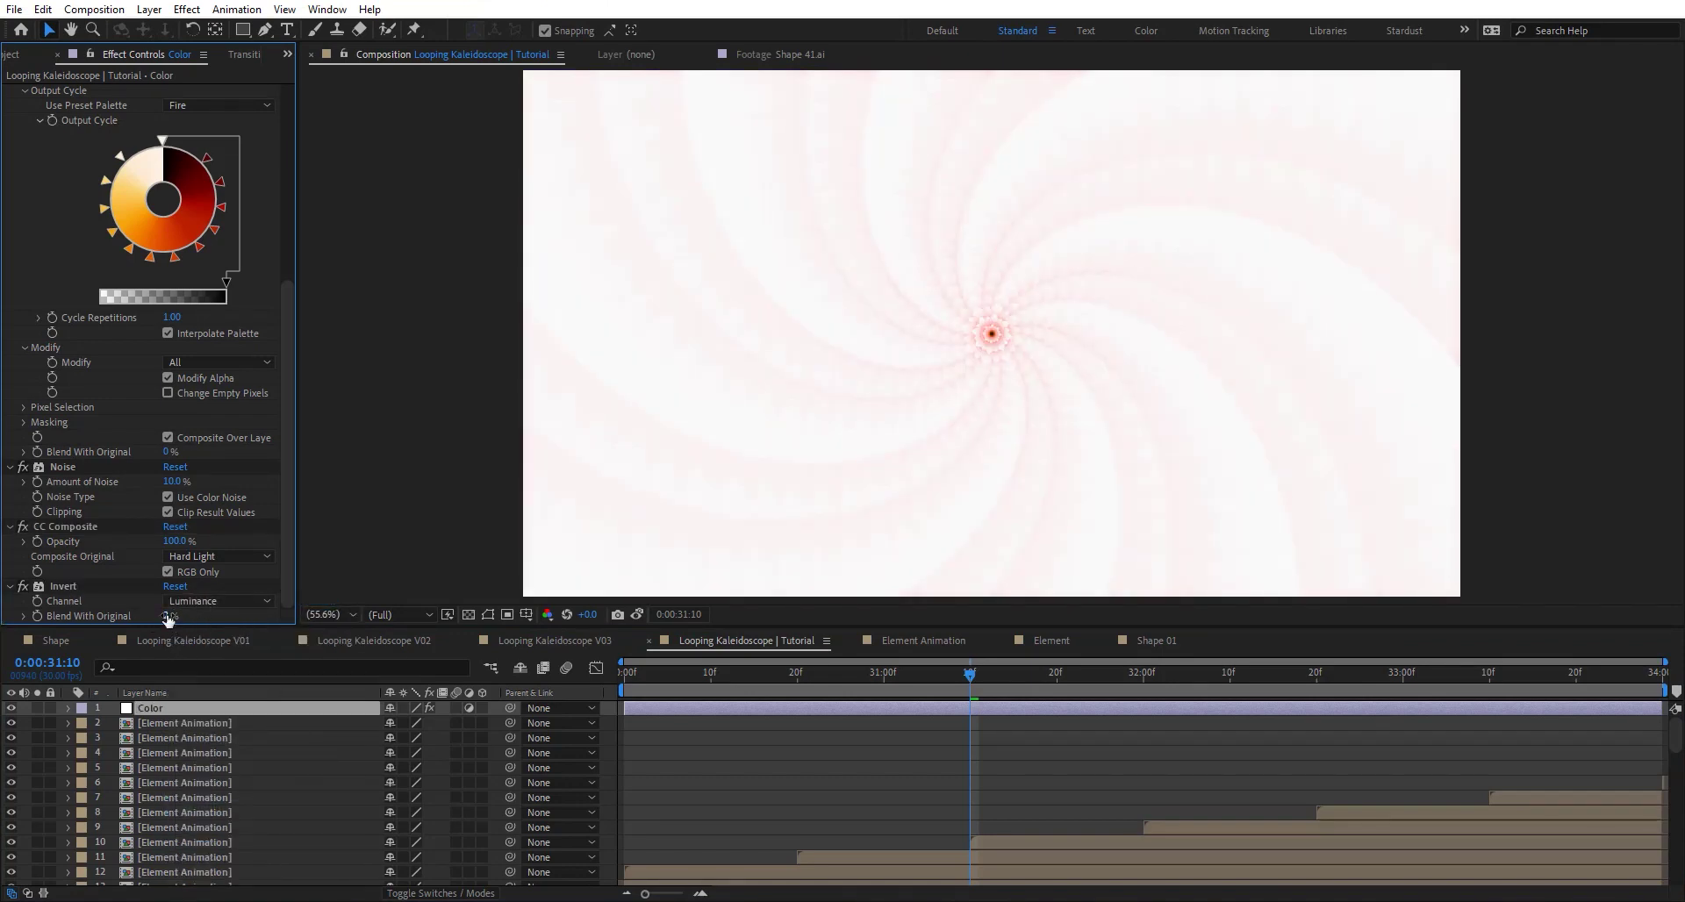
Try Quadrature Chrominance and In Phase Chrominance as the Color layer's Invert channel
click(201, 600)
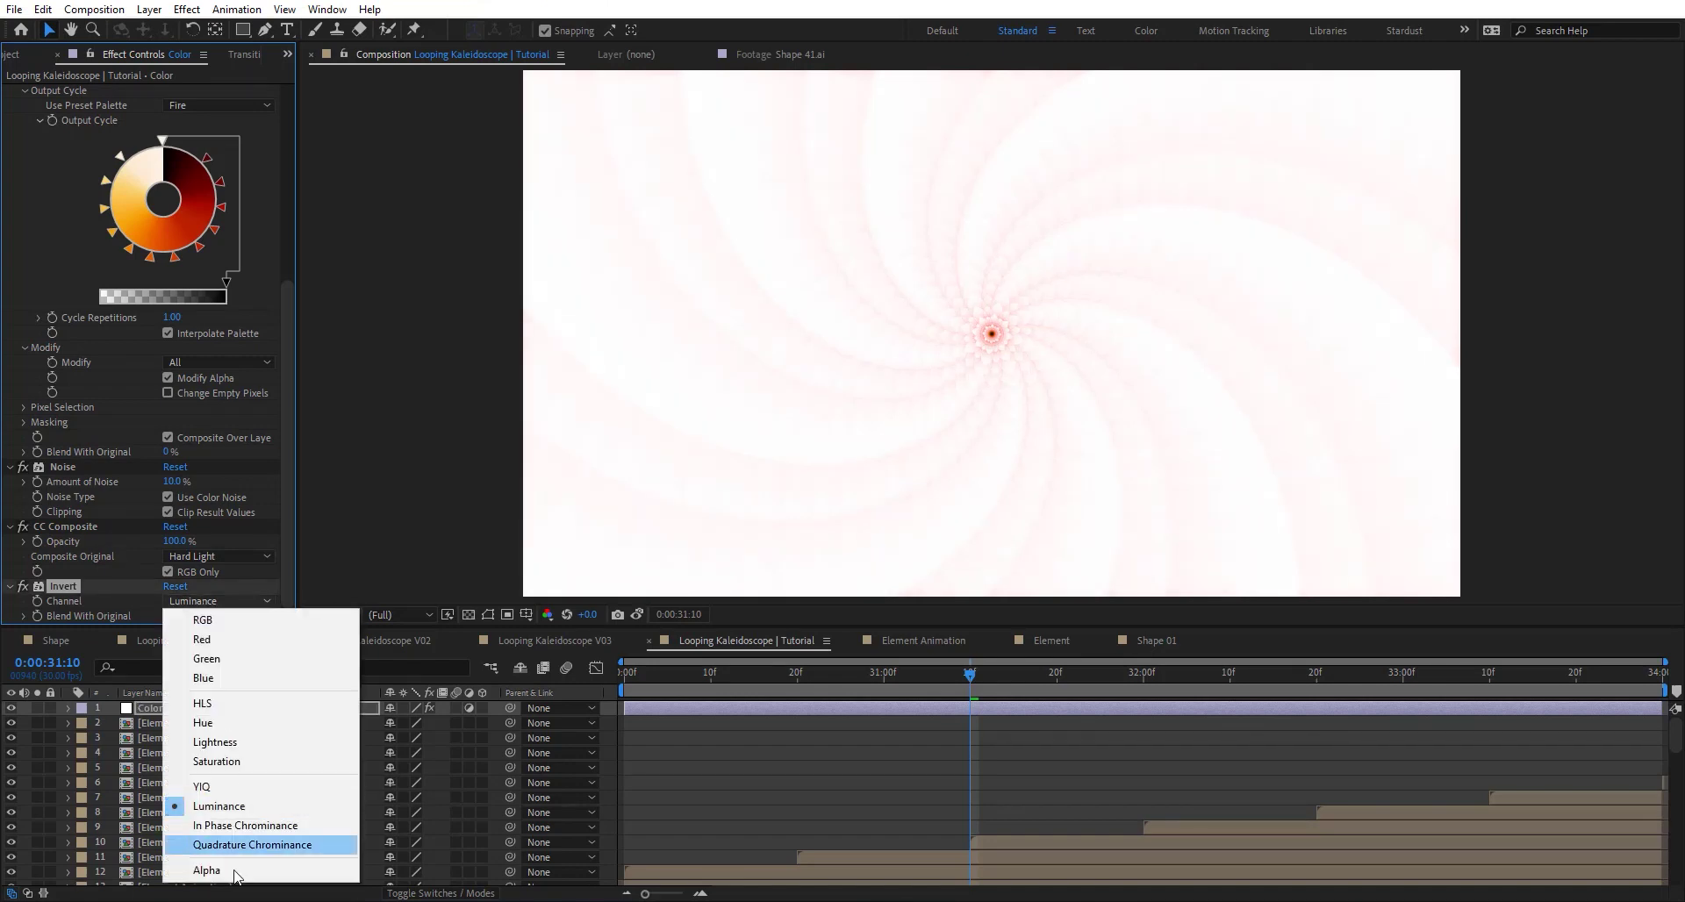
click(223, 843)
click(209, 600)
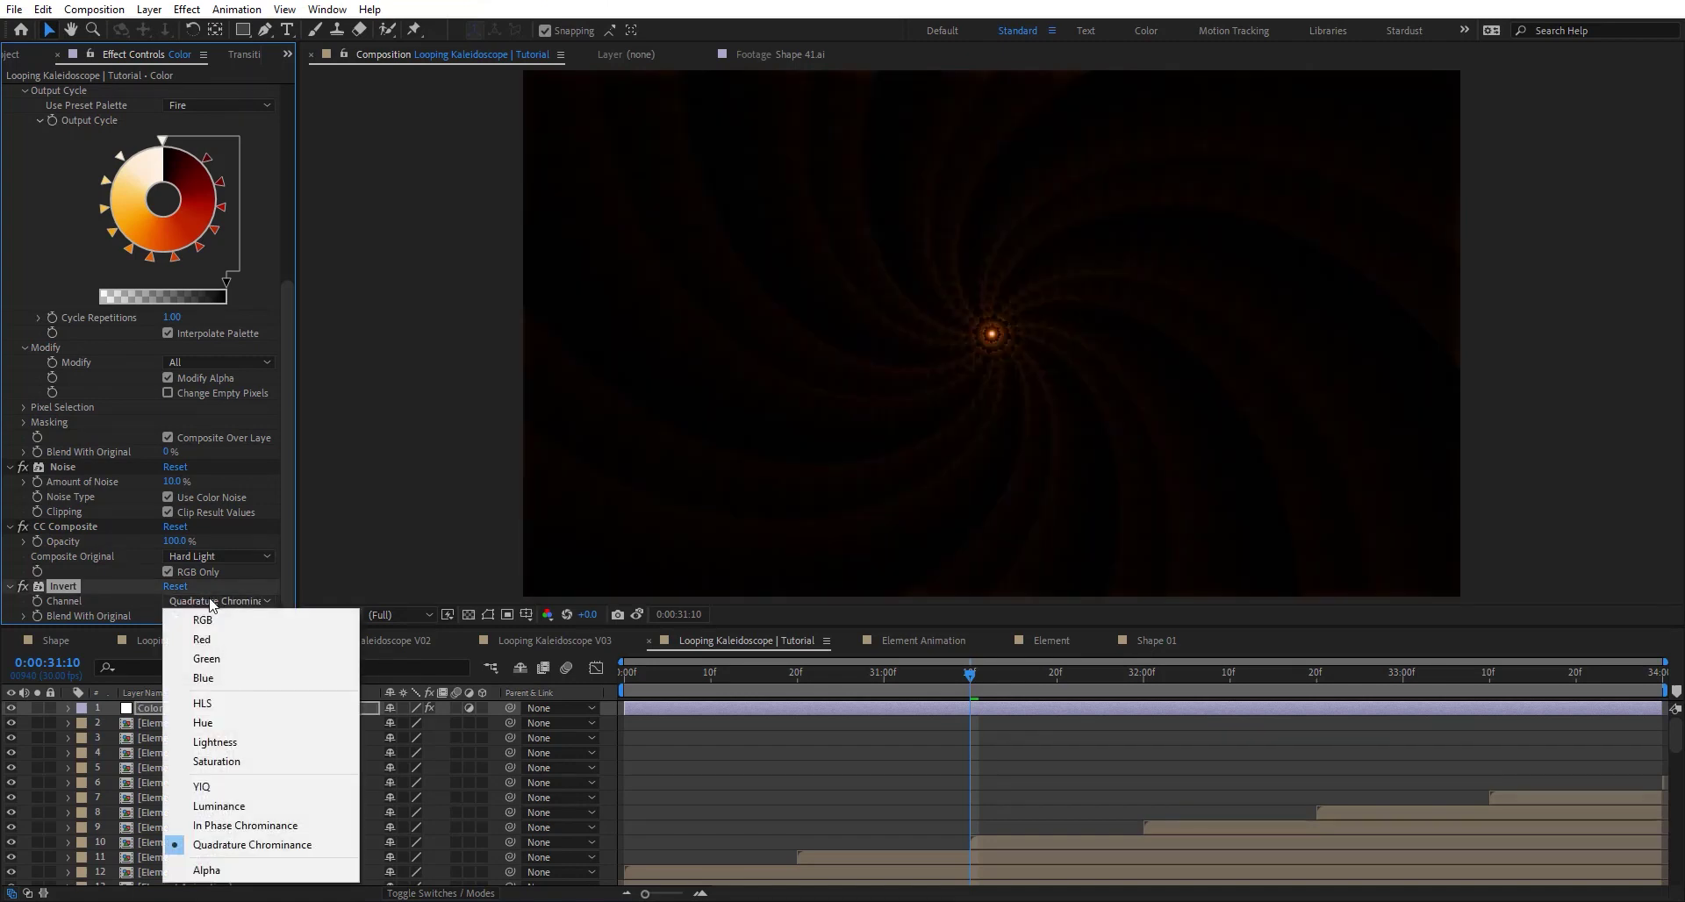
click(228, 827)
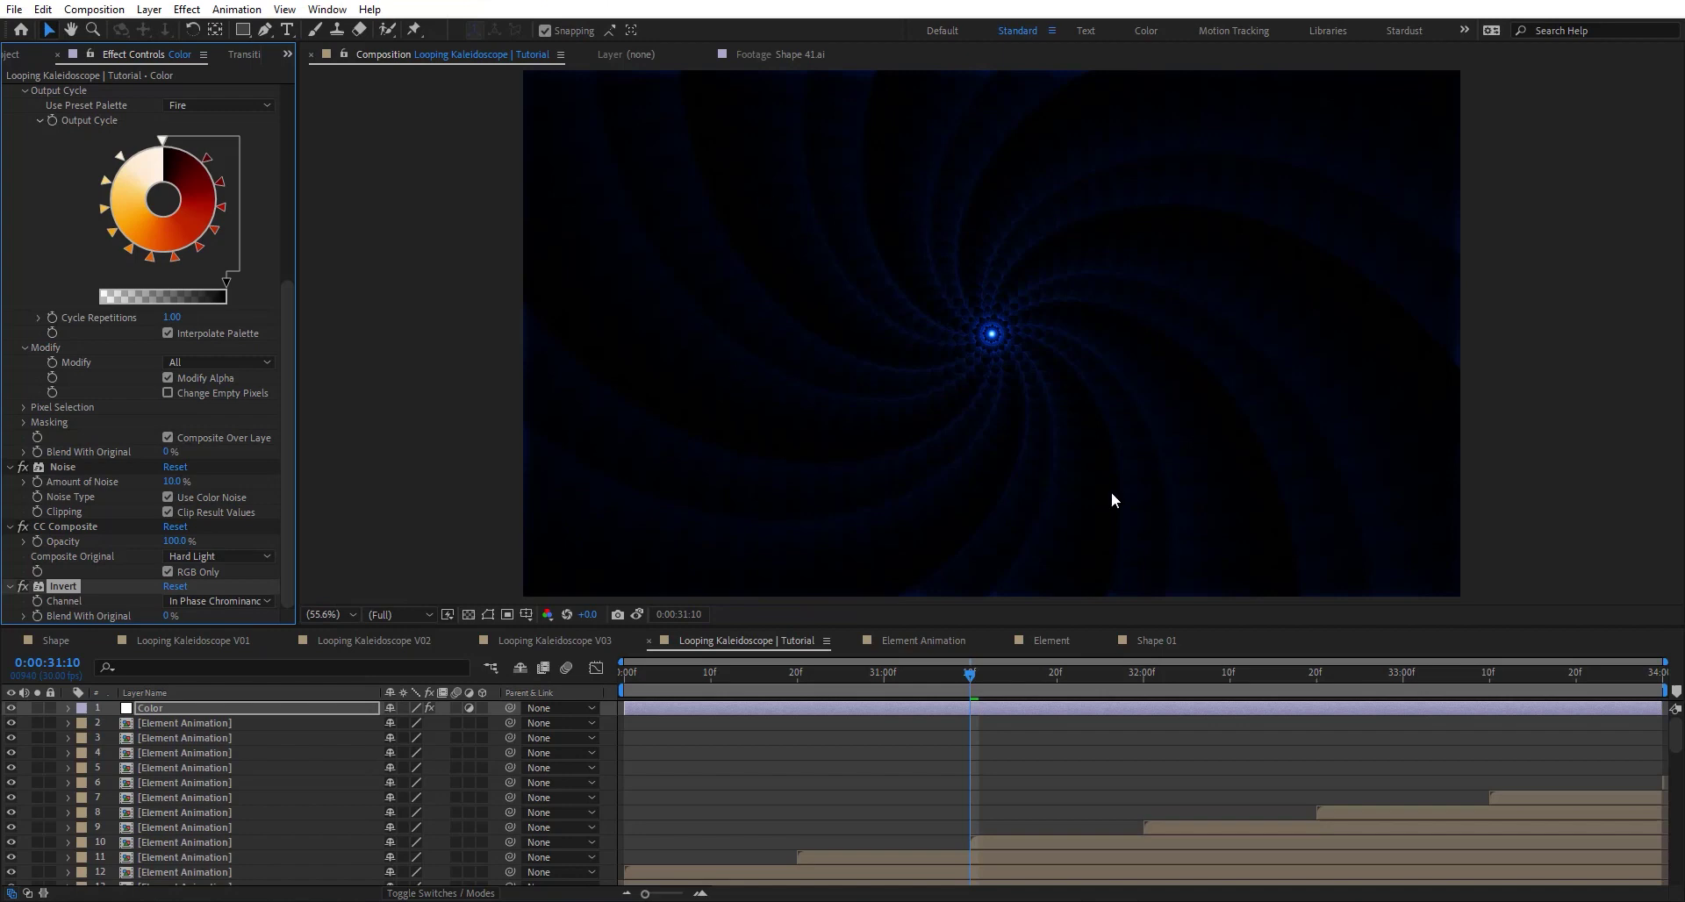
Compare the center of the loop with the Color layer's CC Composite effect turned off and on
scroll(1002, 315, up, 2)
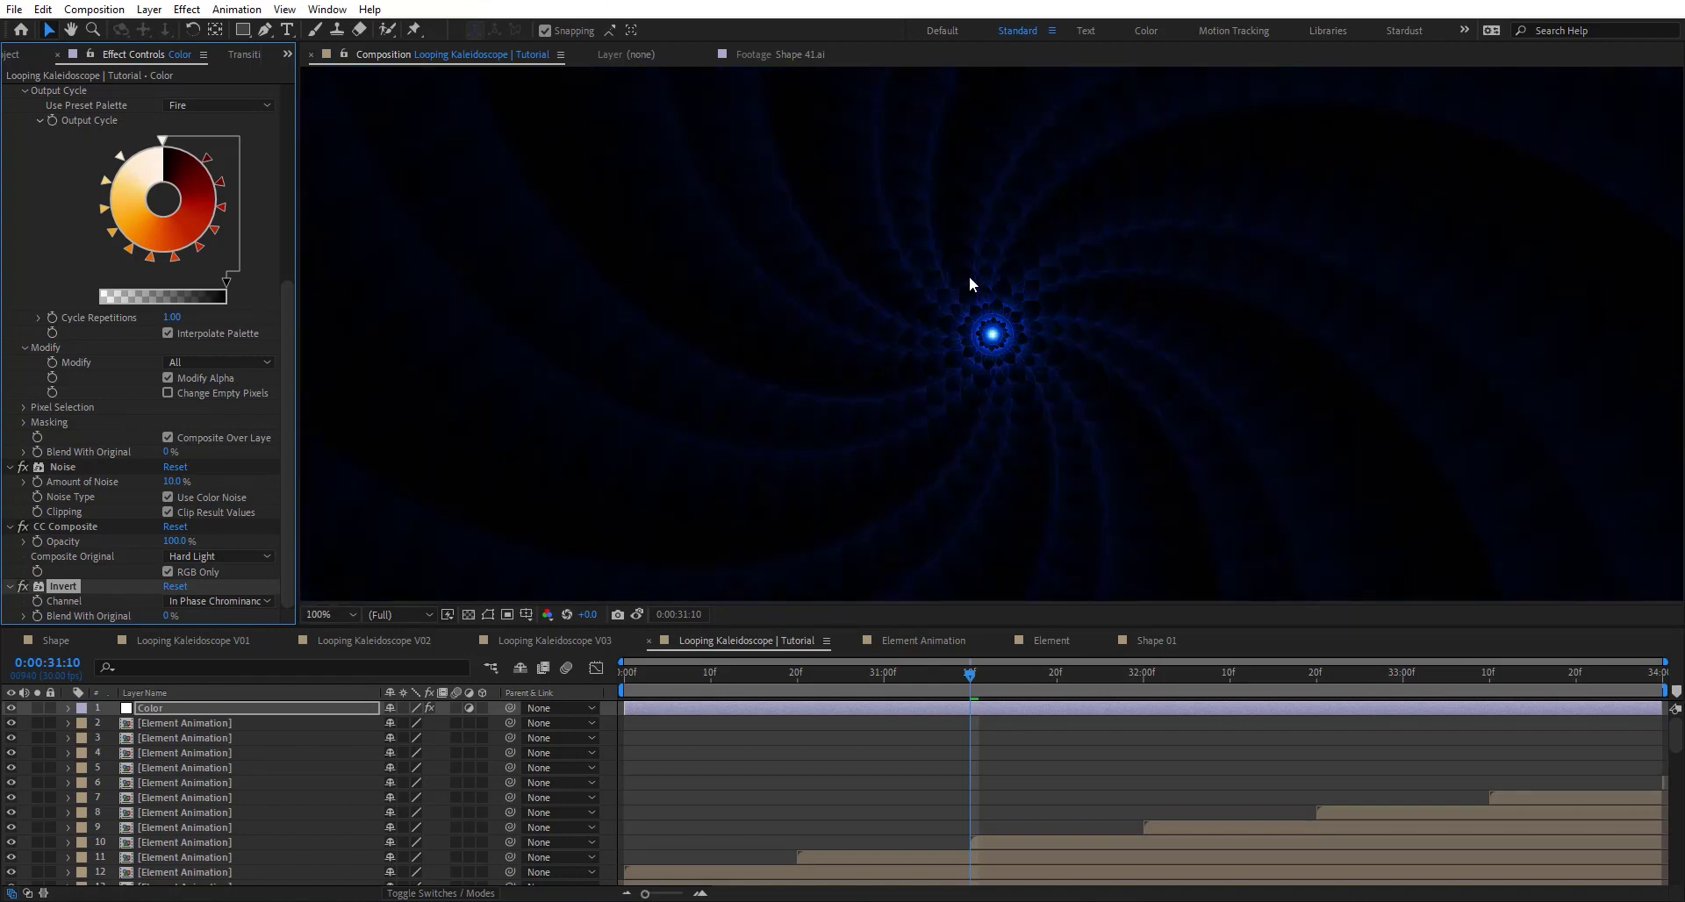
scroll(854, 253, down, 3)
click(24, 527)
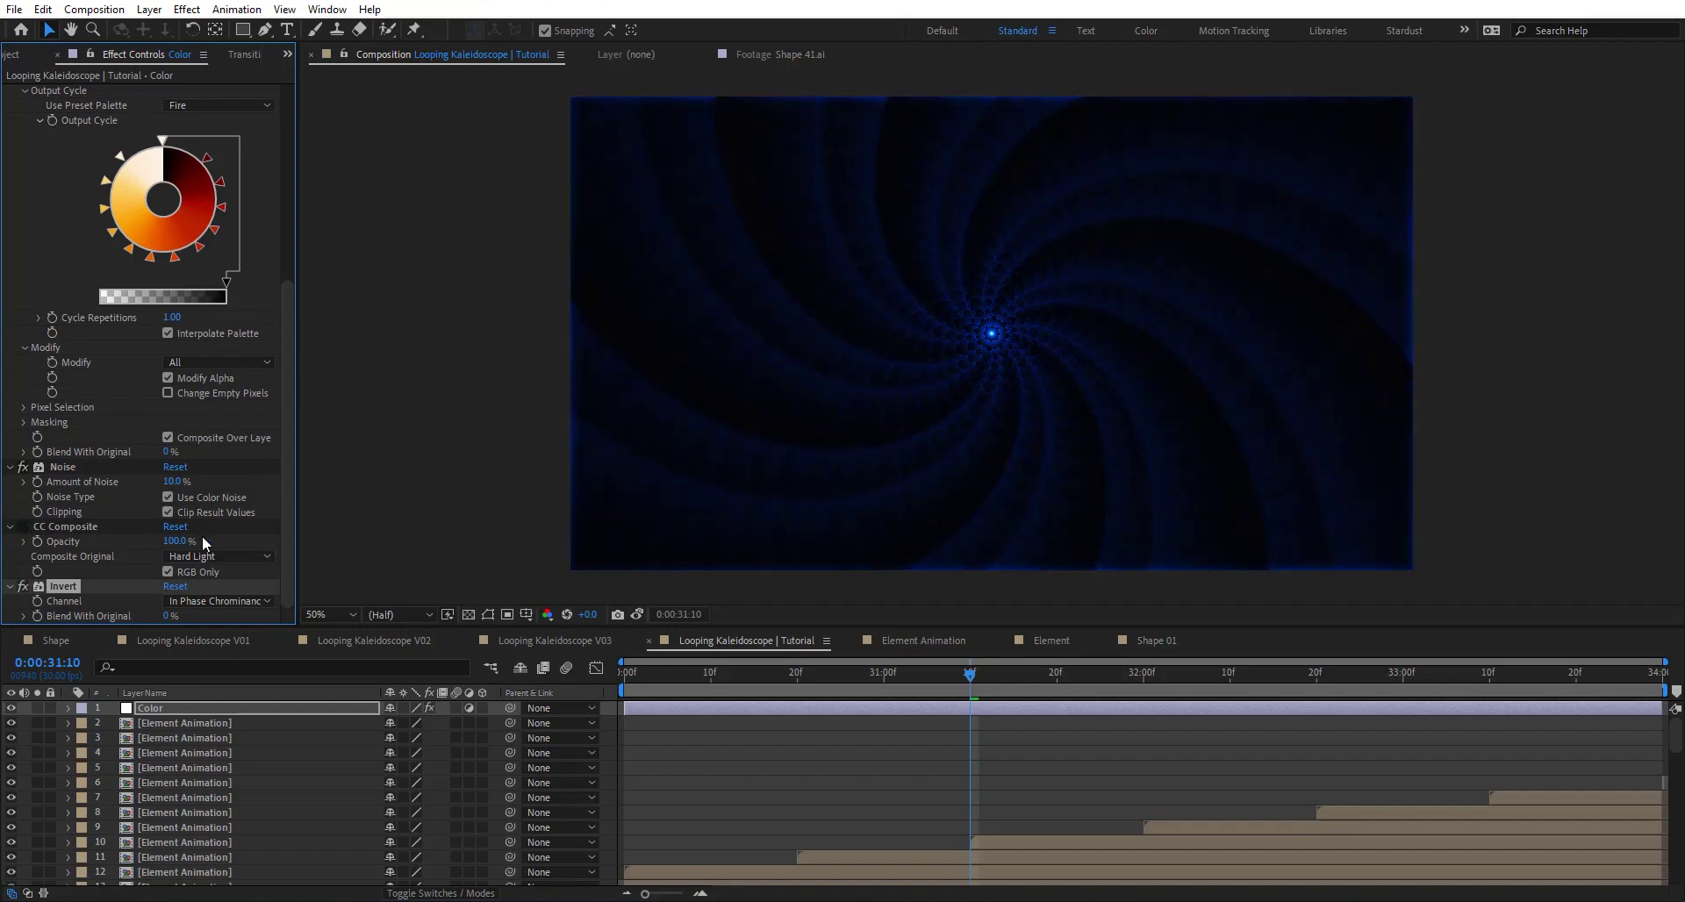
click(24, 528)
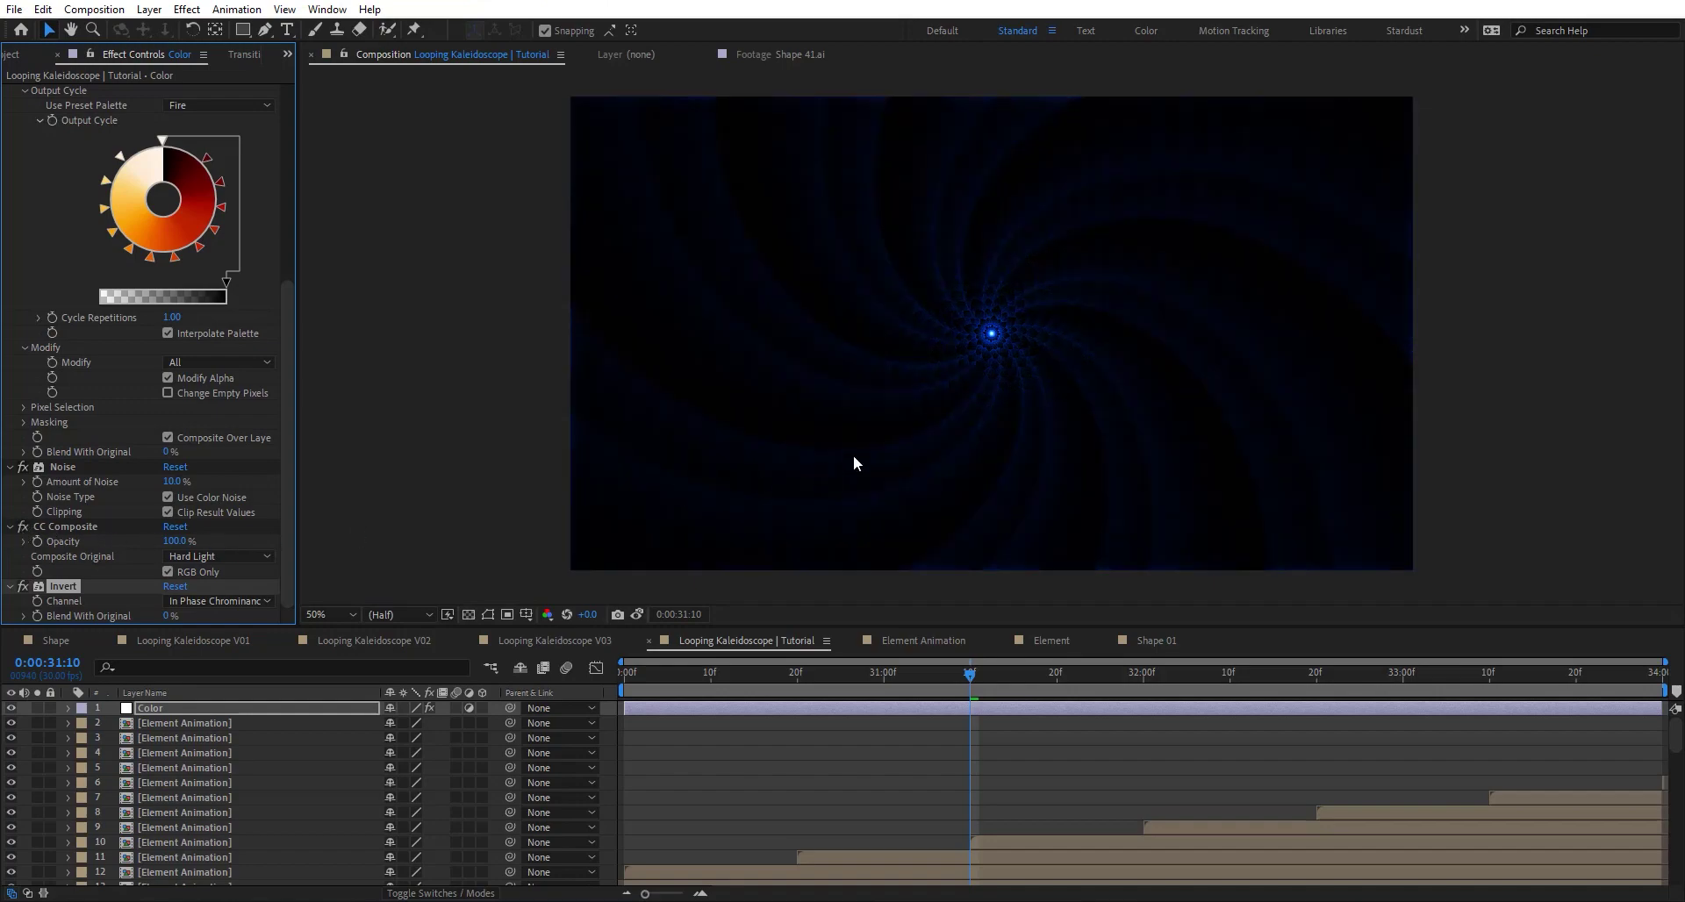
Open the Shape 01 composition and preview the shape files in the Assets folder for replacement artwork
click(13, 55)
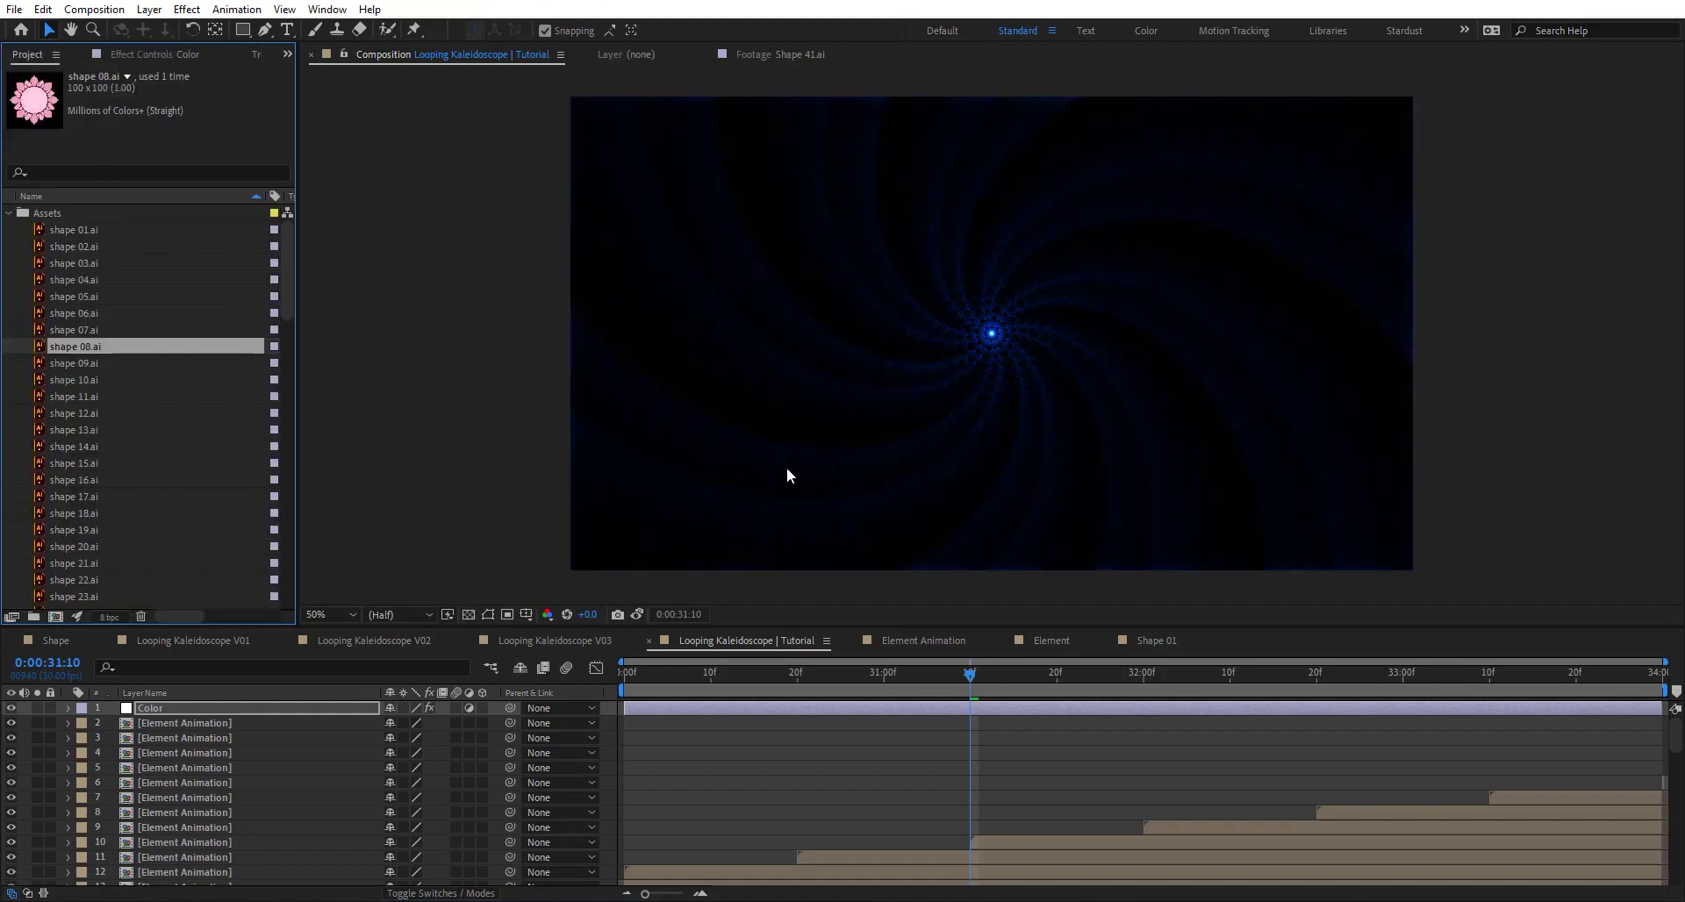
click(1058, 643)
click(1172, 643)
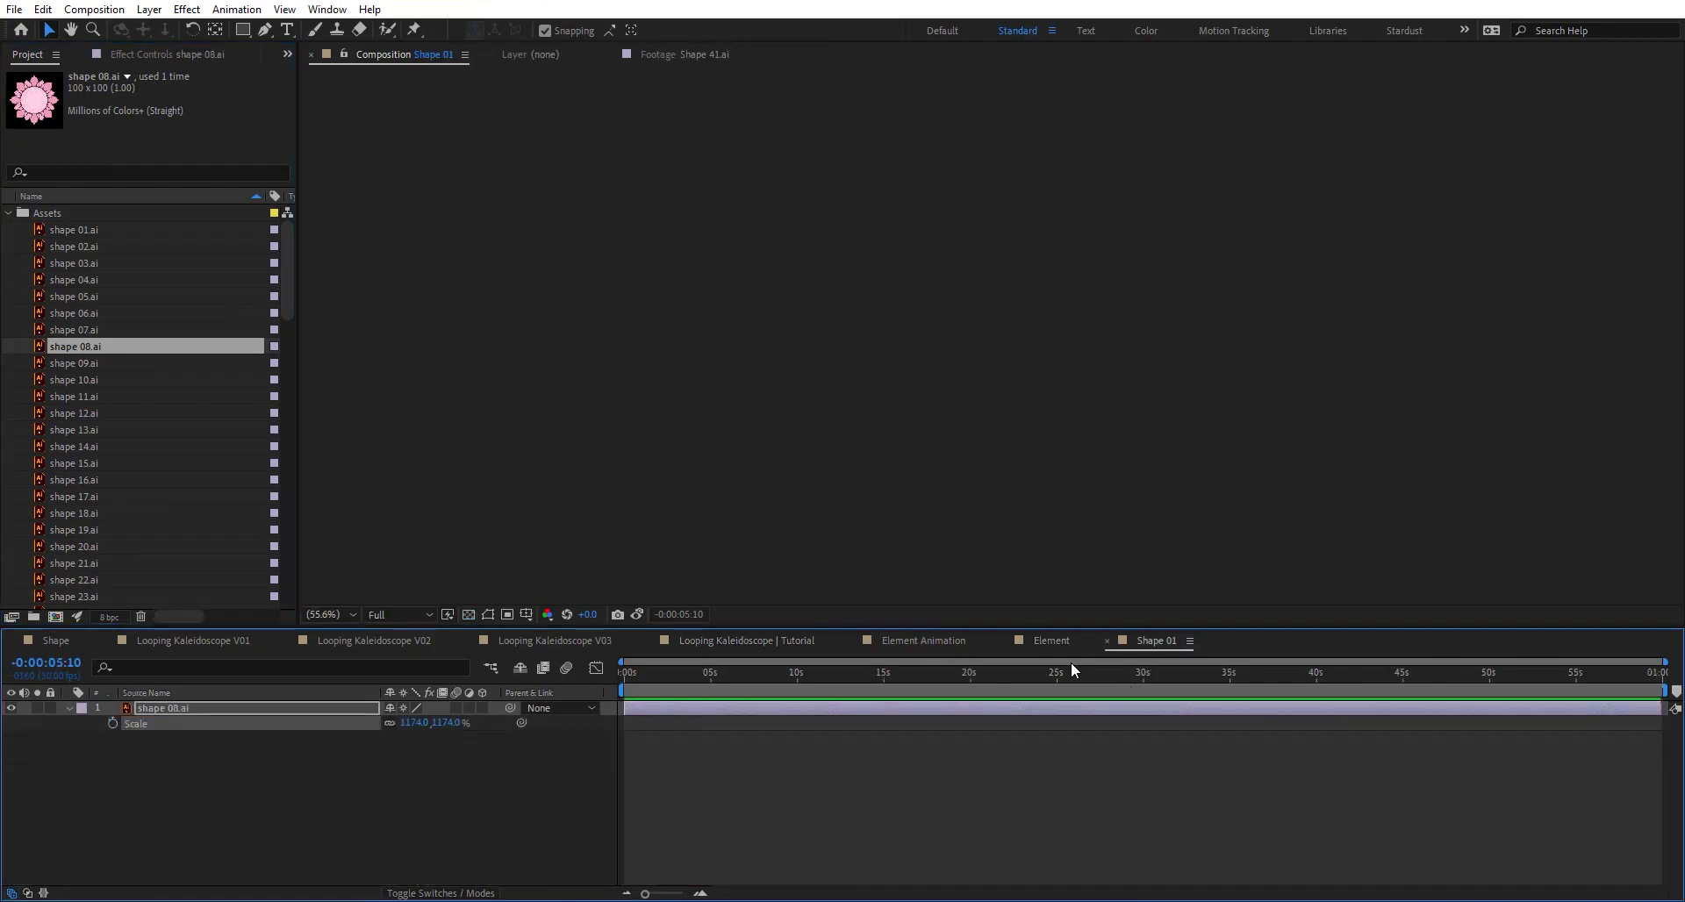
click(93, 363)
click(97, 453)
click(102, 481)
scroll(102, 481, down, 4)
click(88, 412)
click(140, 497)
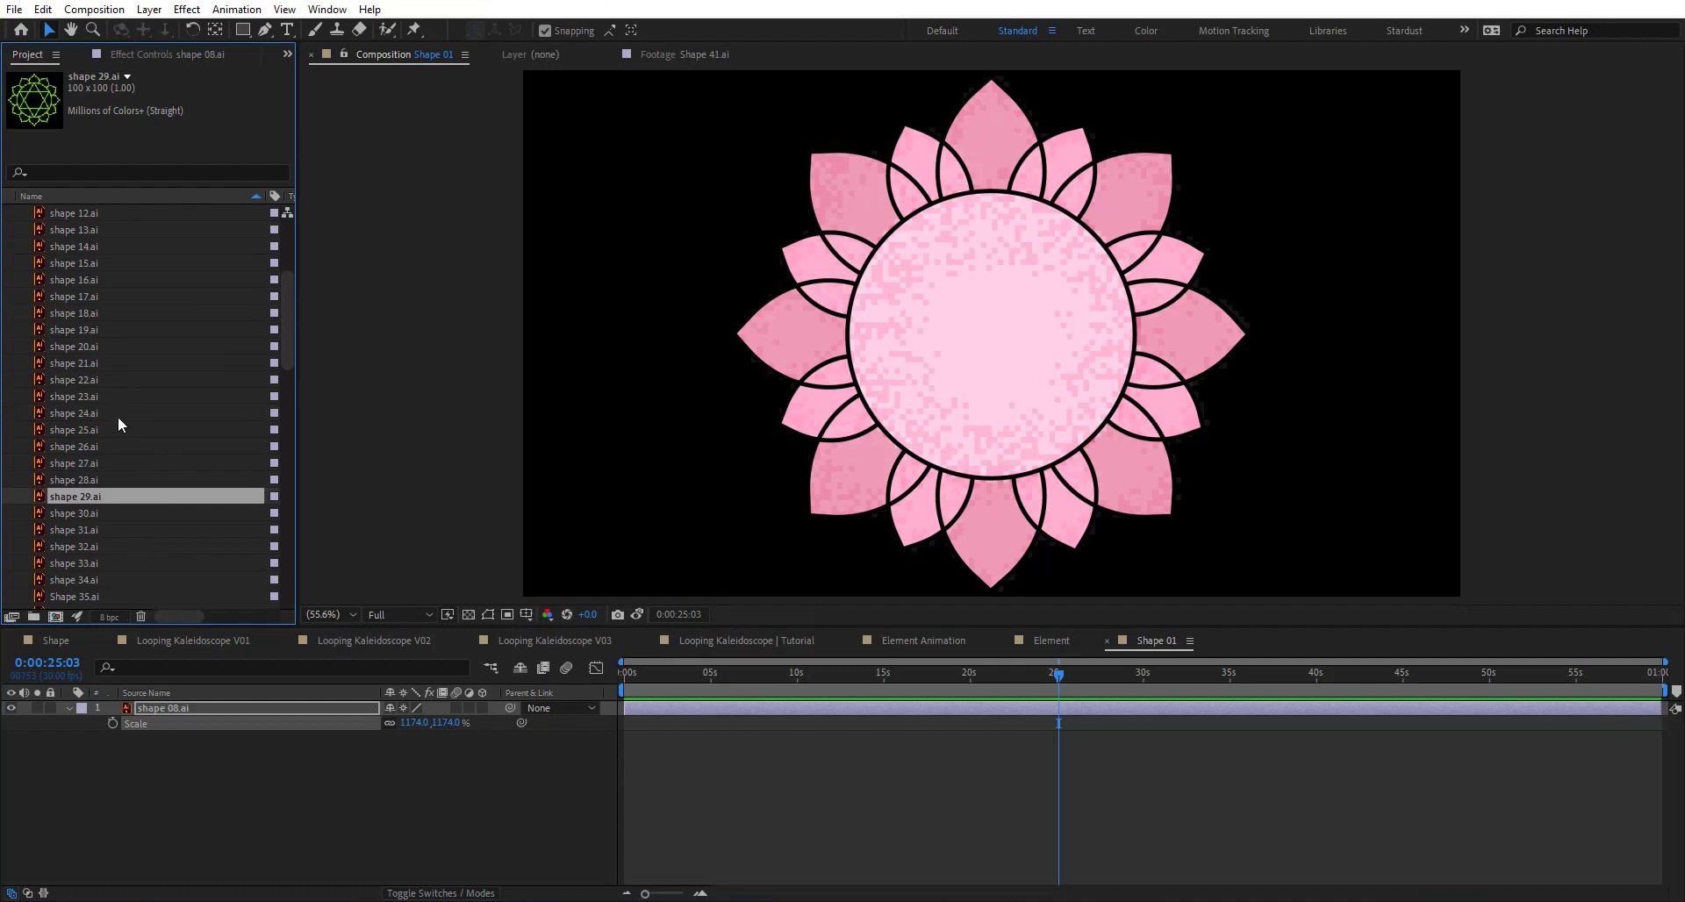
scroll(118, 426, down, 2)
click(105, 447)
click(114, 497)
scroll(114, 493, down, 5)
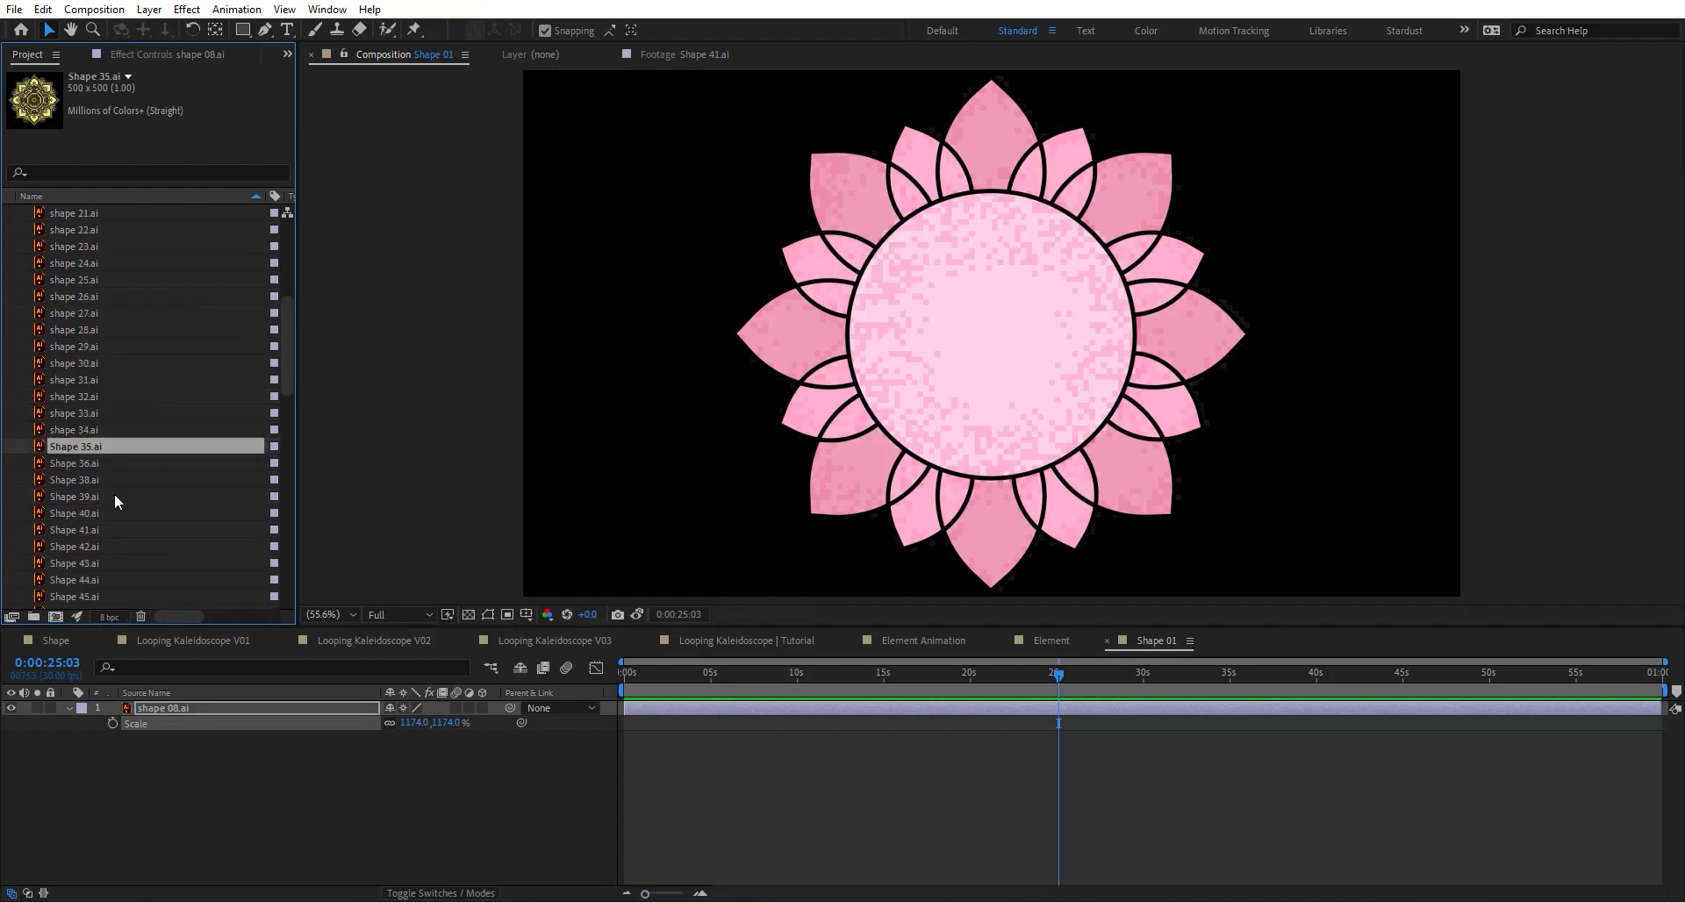
Replace the artwork in the Shape 01 composition with Shape 35.ai and set its Scale to 218.2%
drag(118, 249, 212, 708)
key(s)
drag(430, 722, 293, 755)
drag(427, 725, 544, 725)
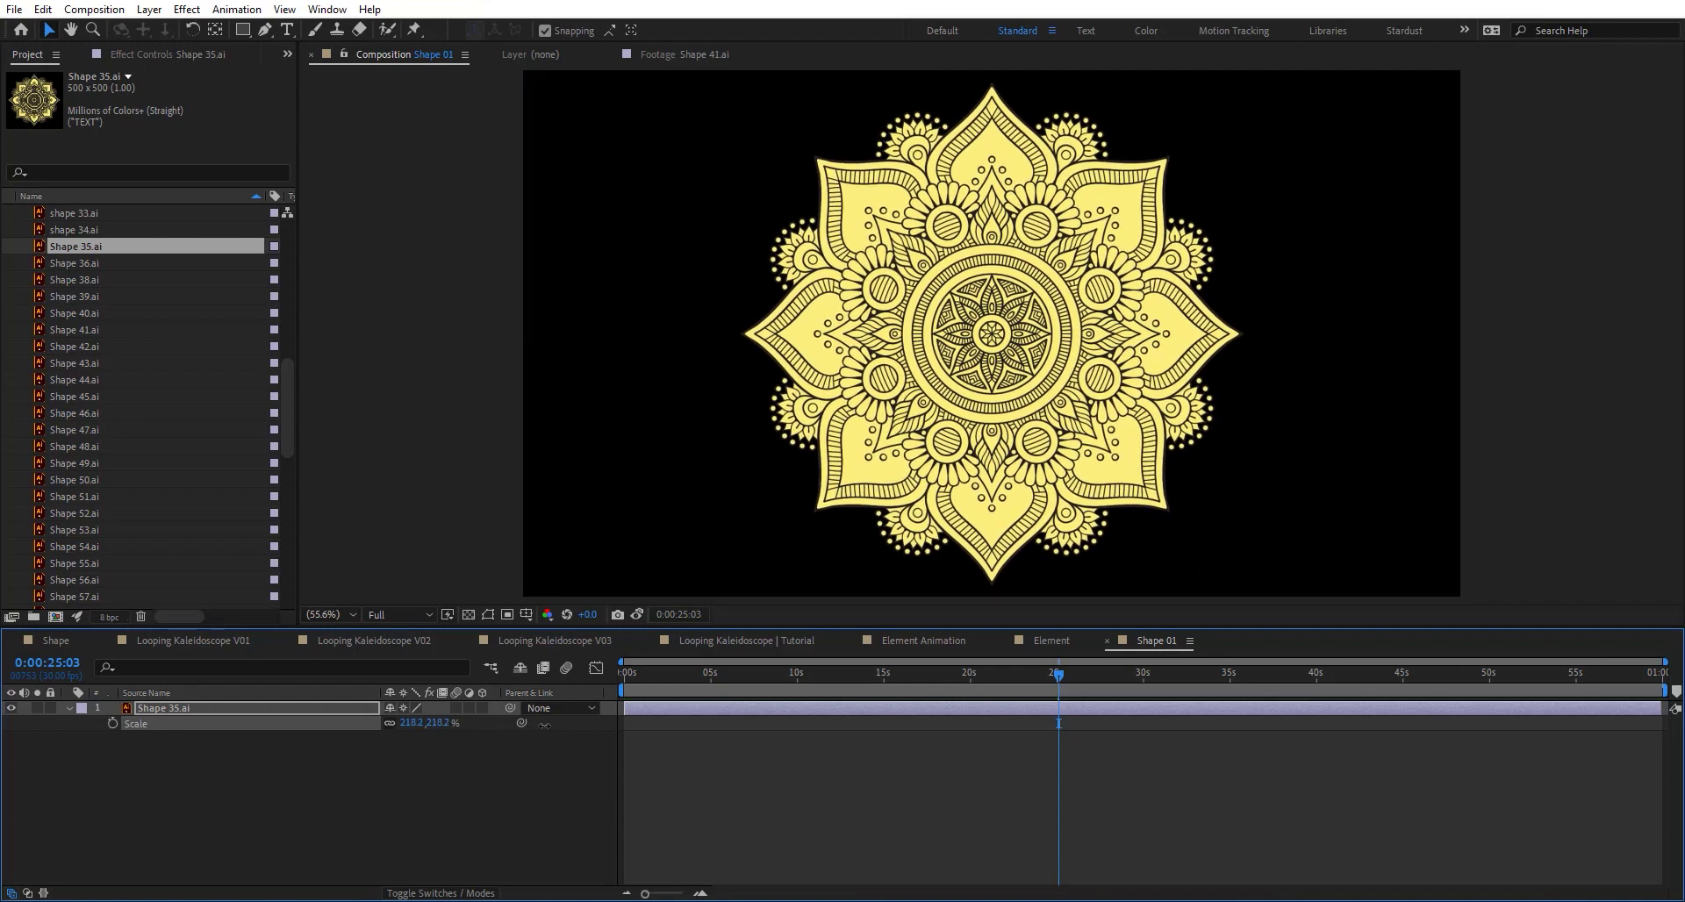
Examine the new pattern up close at the center of the tutorial loop around 0:00:30:19
click(794, 641)
drag(962, 681, 970, 682)
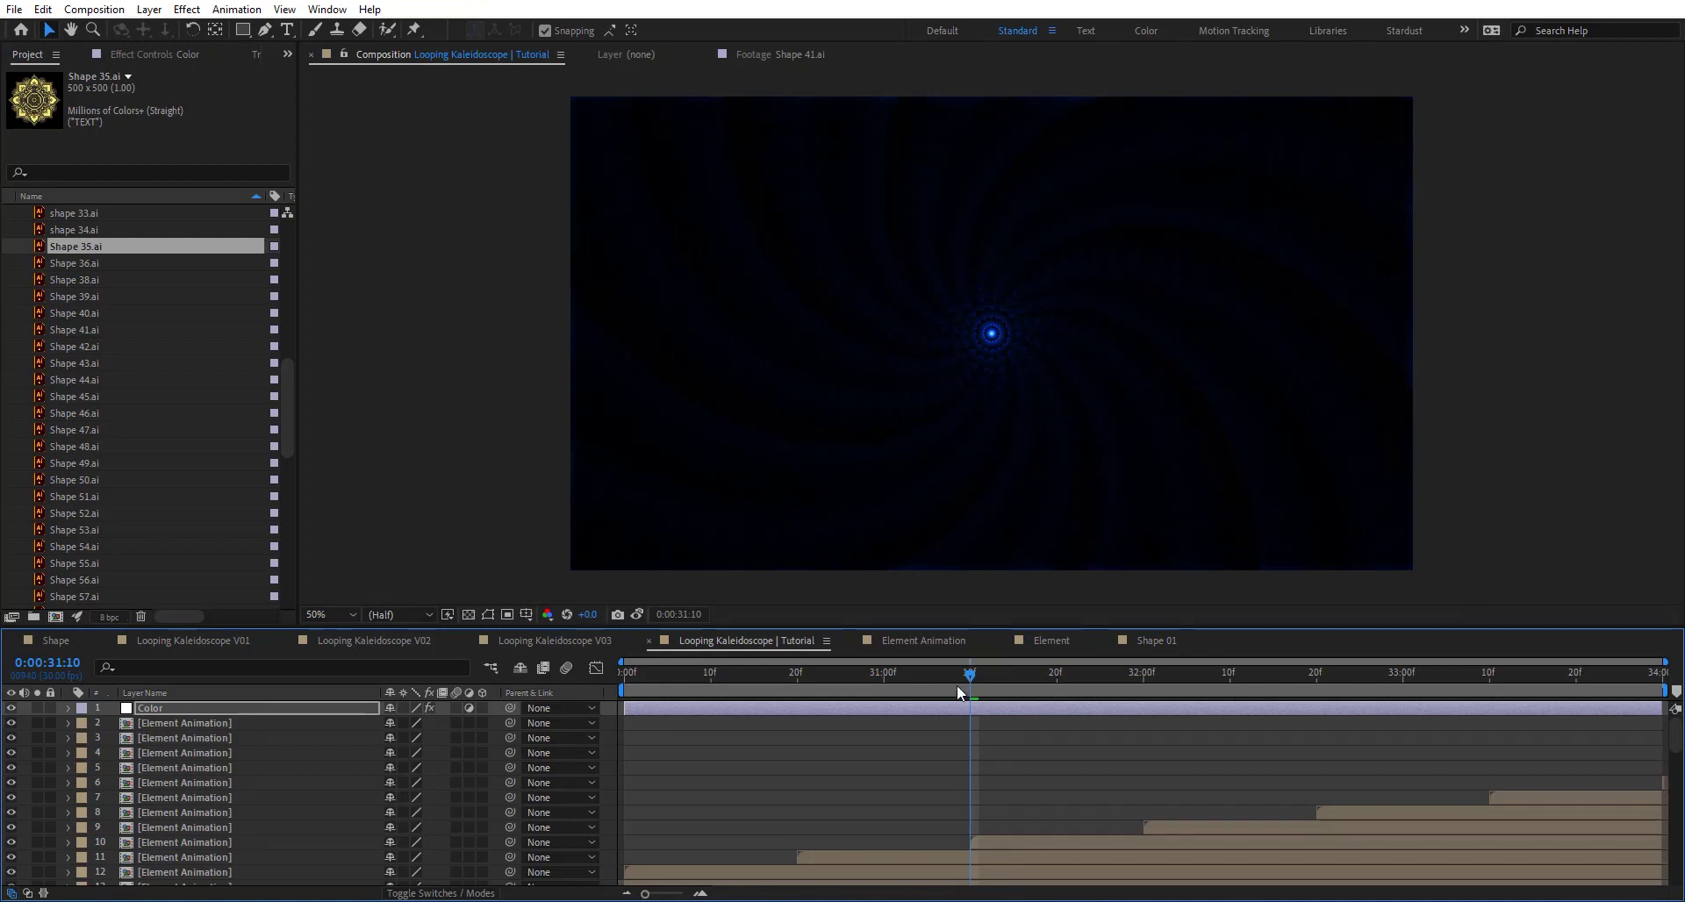
click(1025, 760)
click(914, 671)
drag(915, 672, 787, 673)
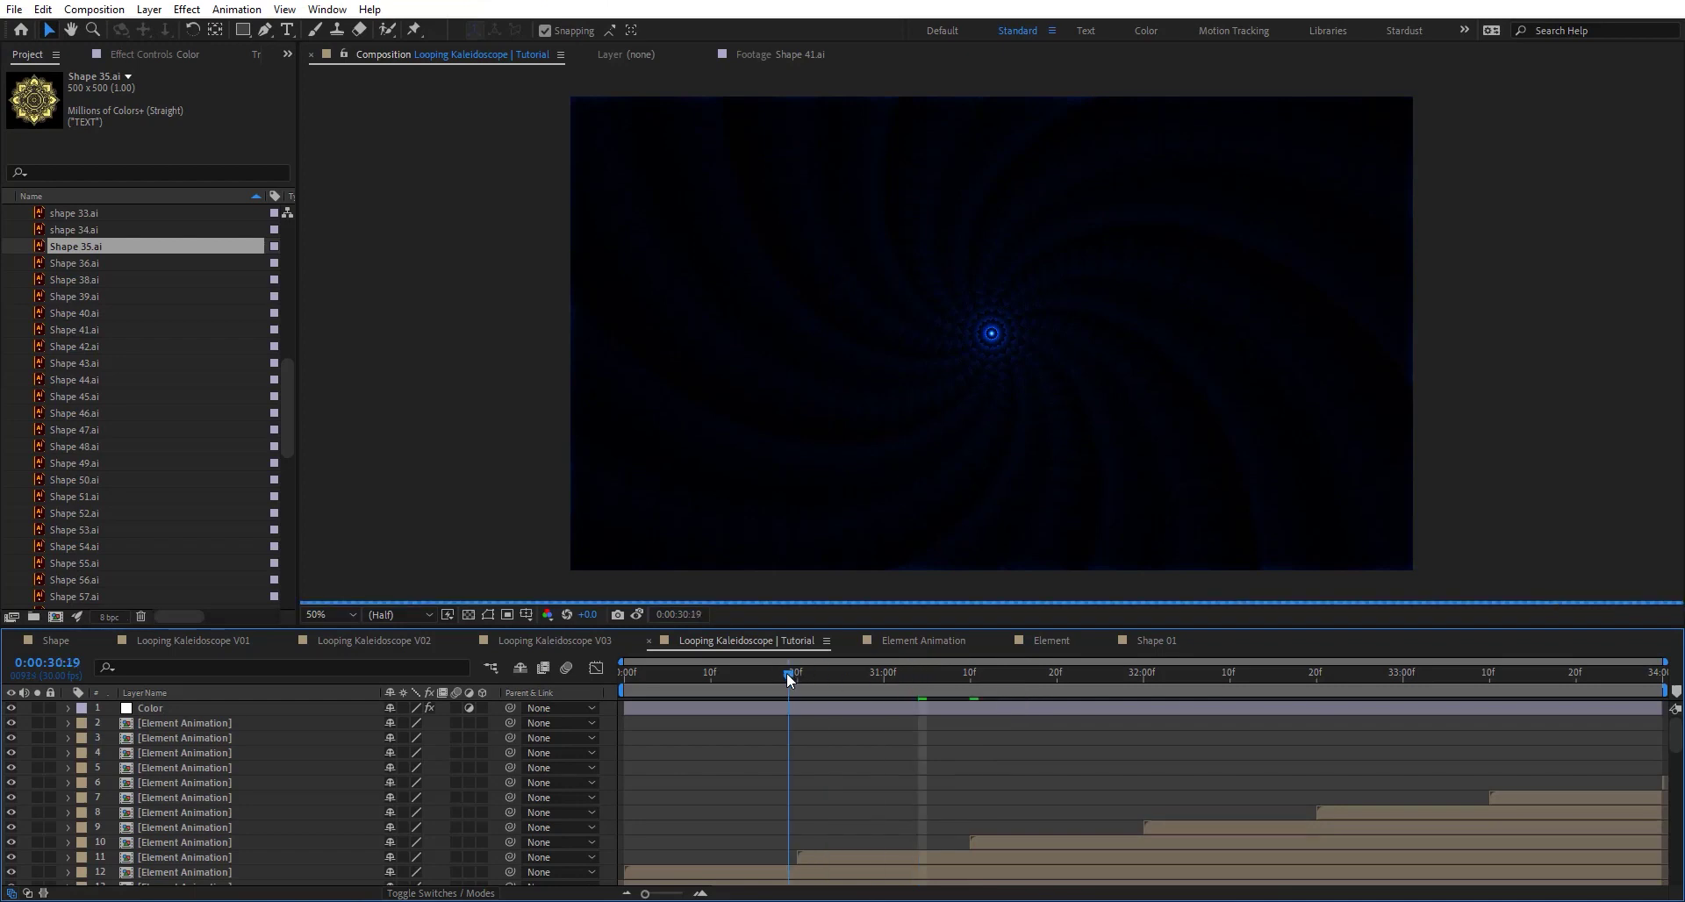
key(period)
key(period)
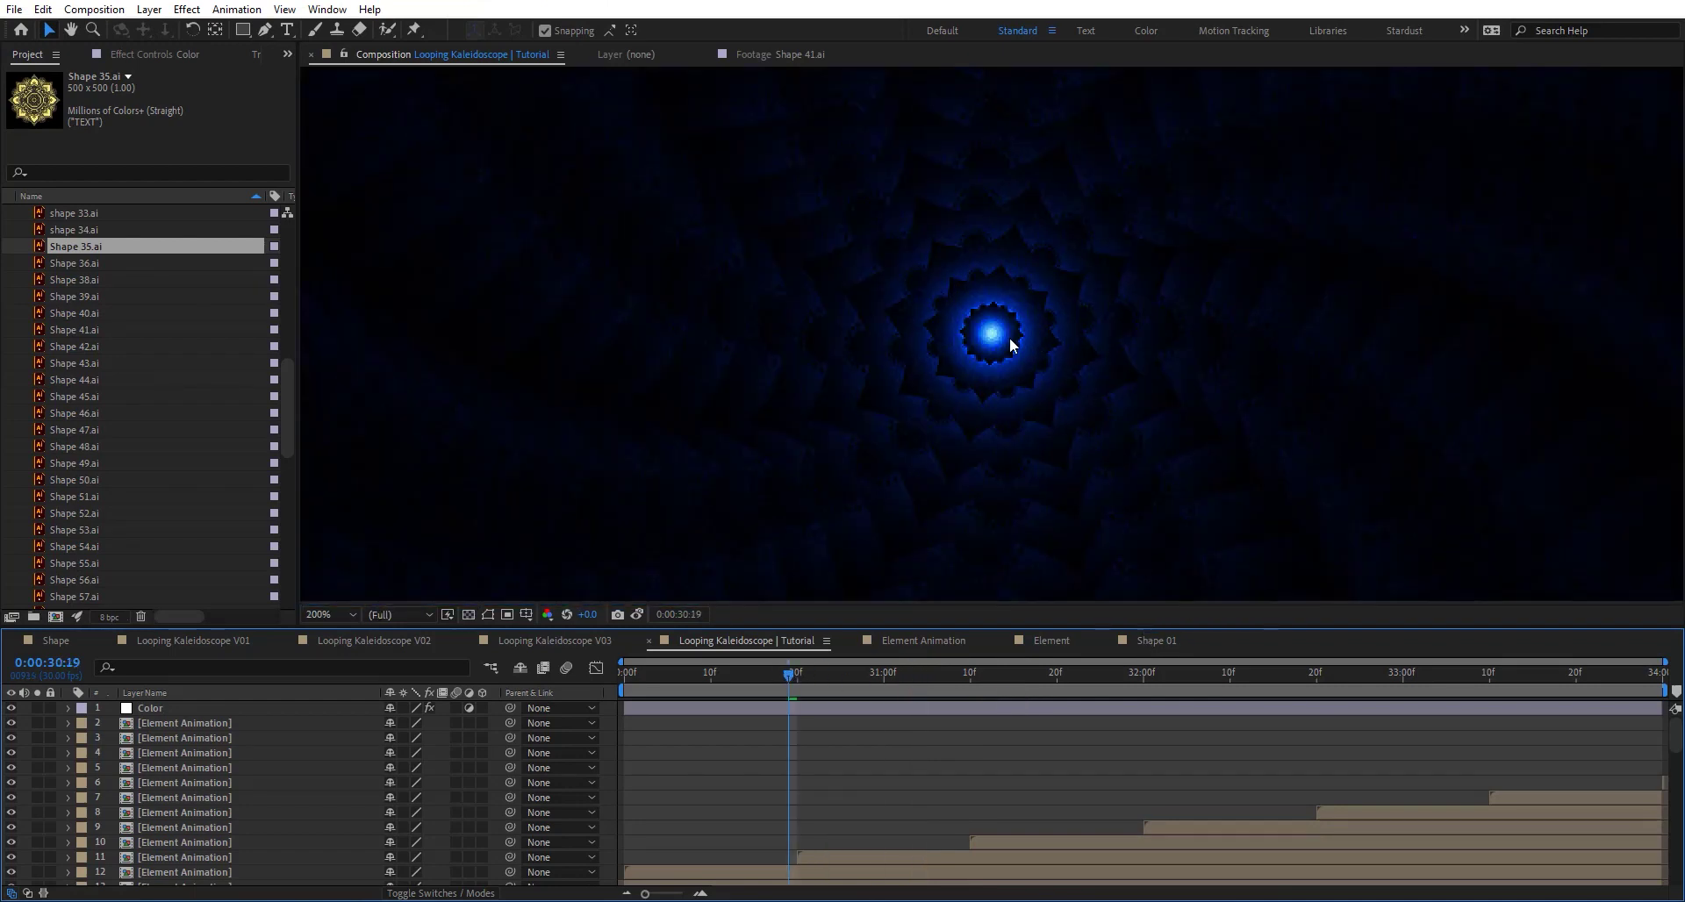
key(comma)
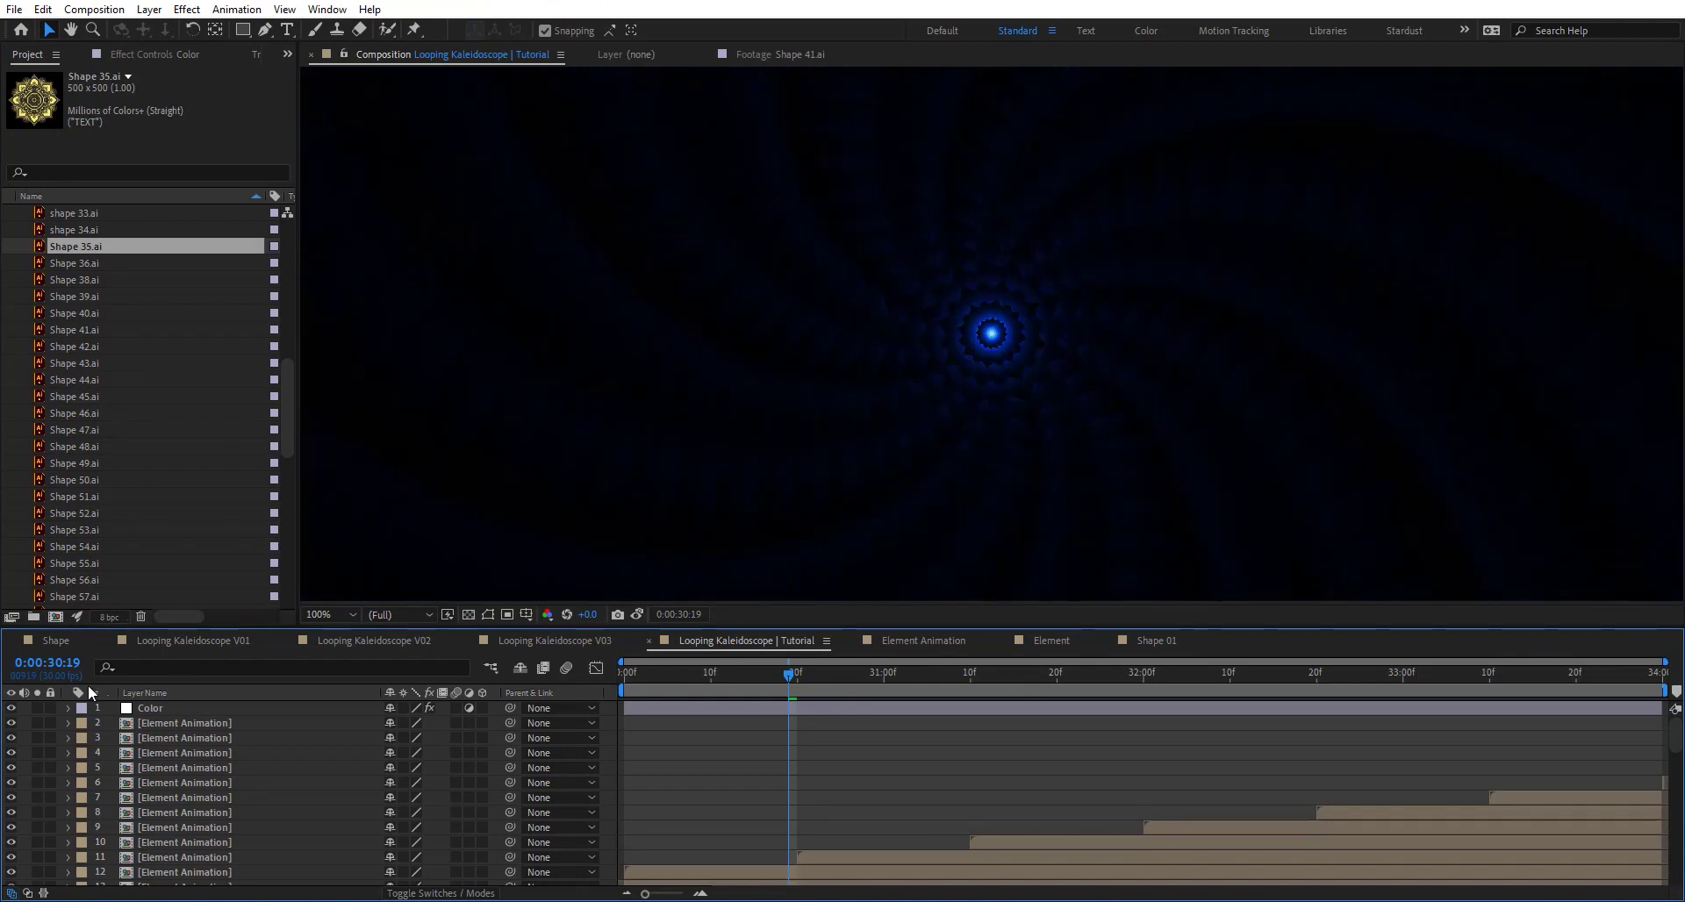
Set Shape 01's CC Composite in the Element composition to Silhouette Luma
click(162, 708)
click(145, 55)
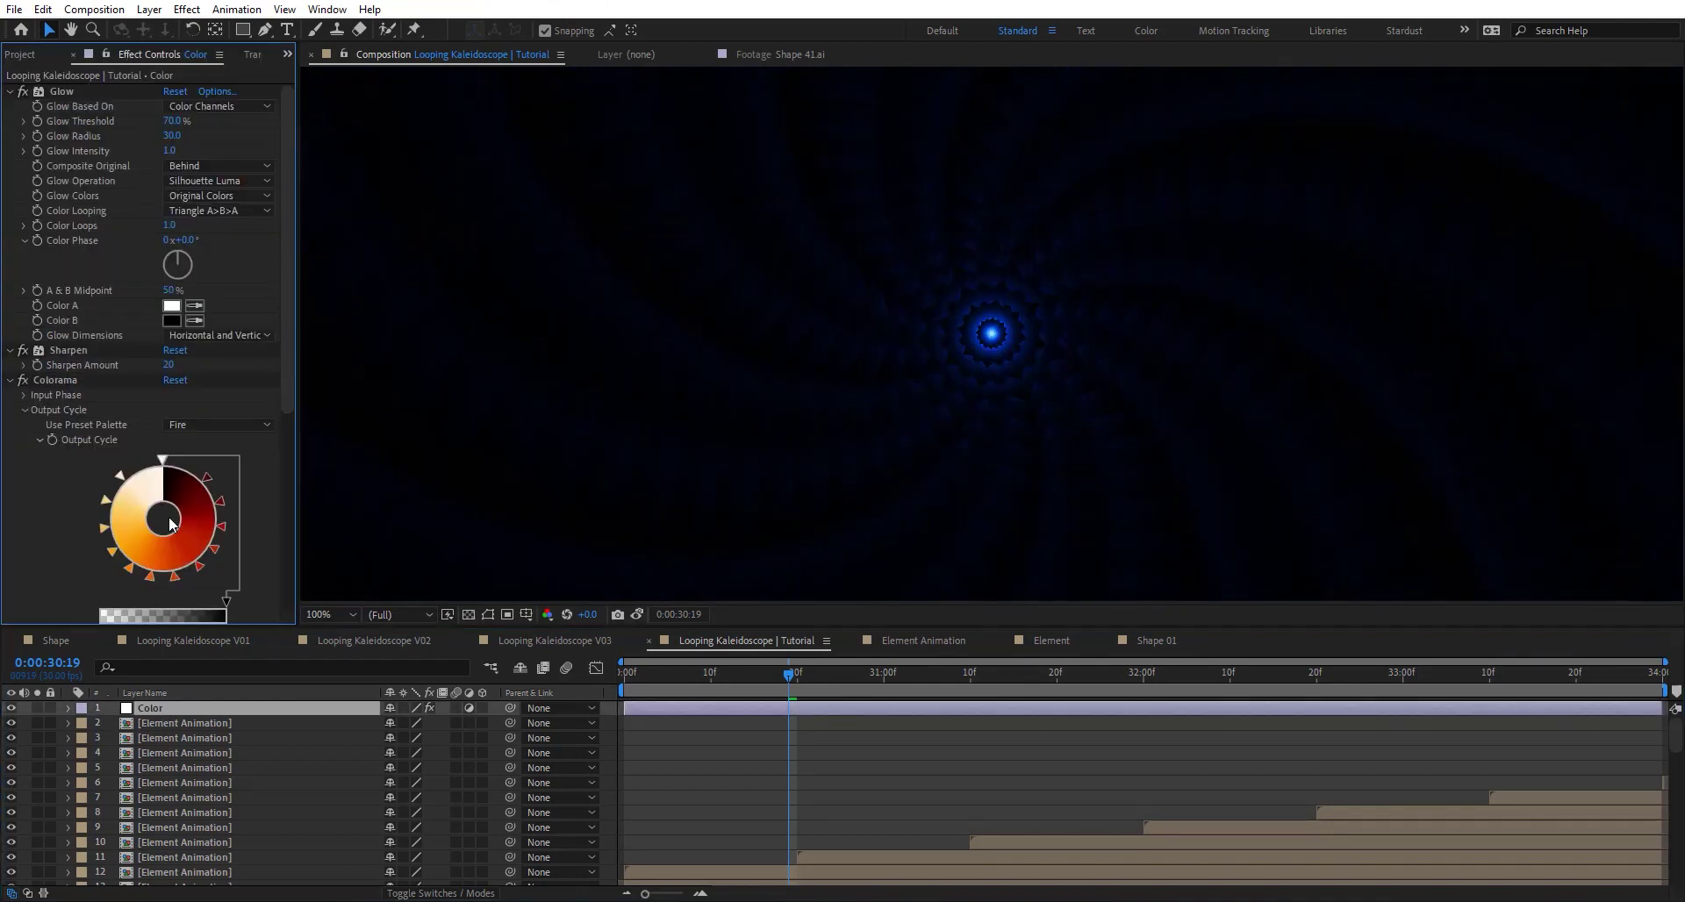
scroll(171, 523, down, 5)
click(1052, 641)
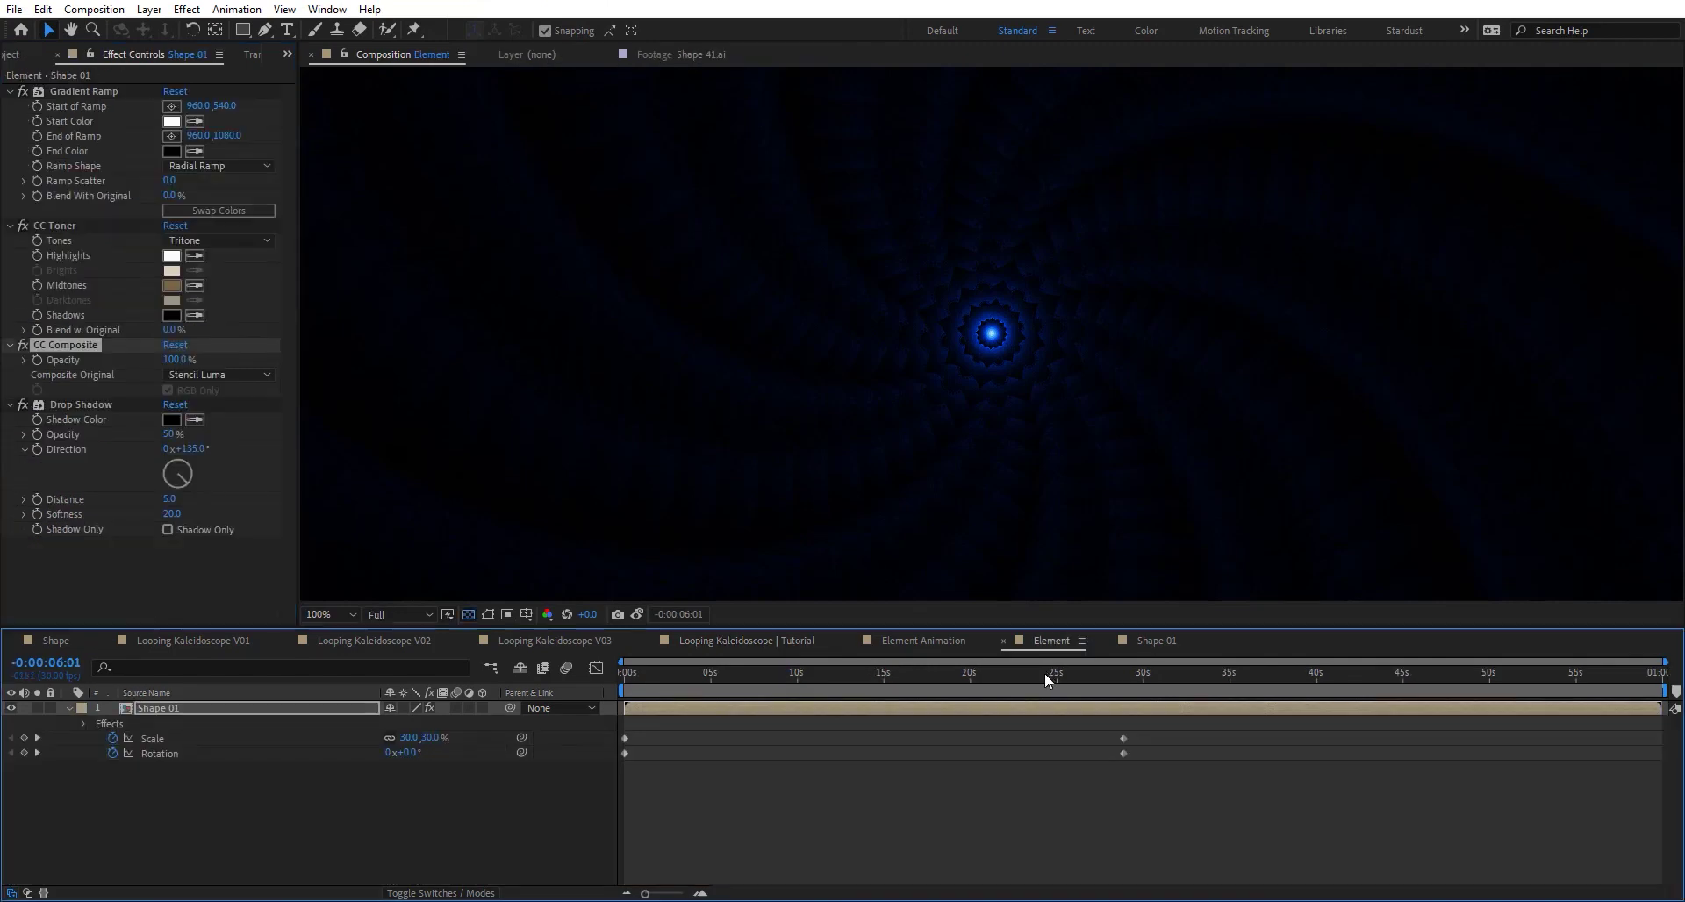
click(1044, 672)
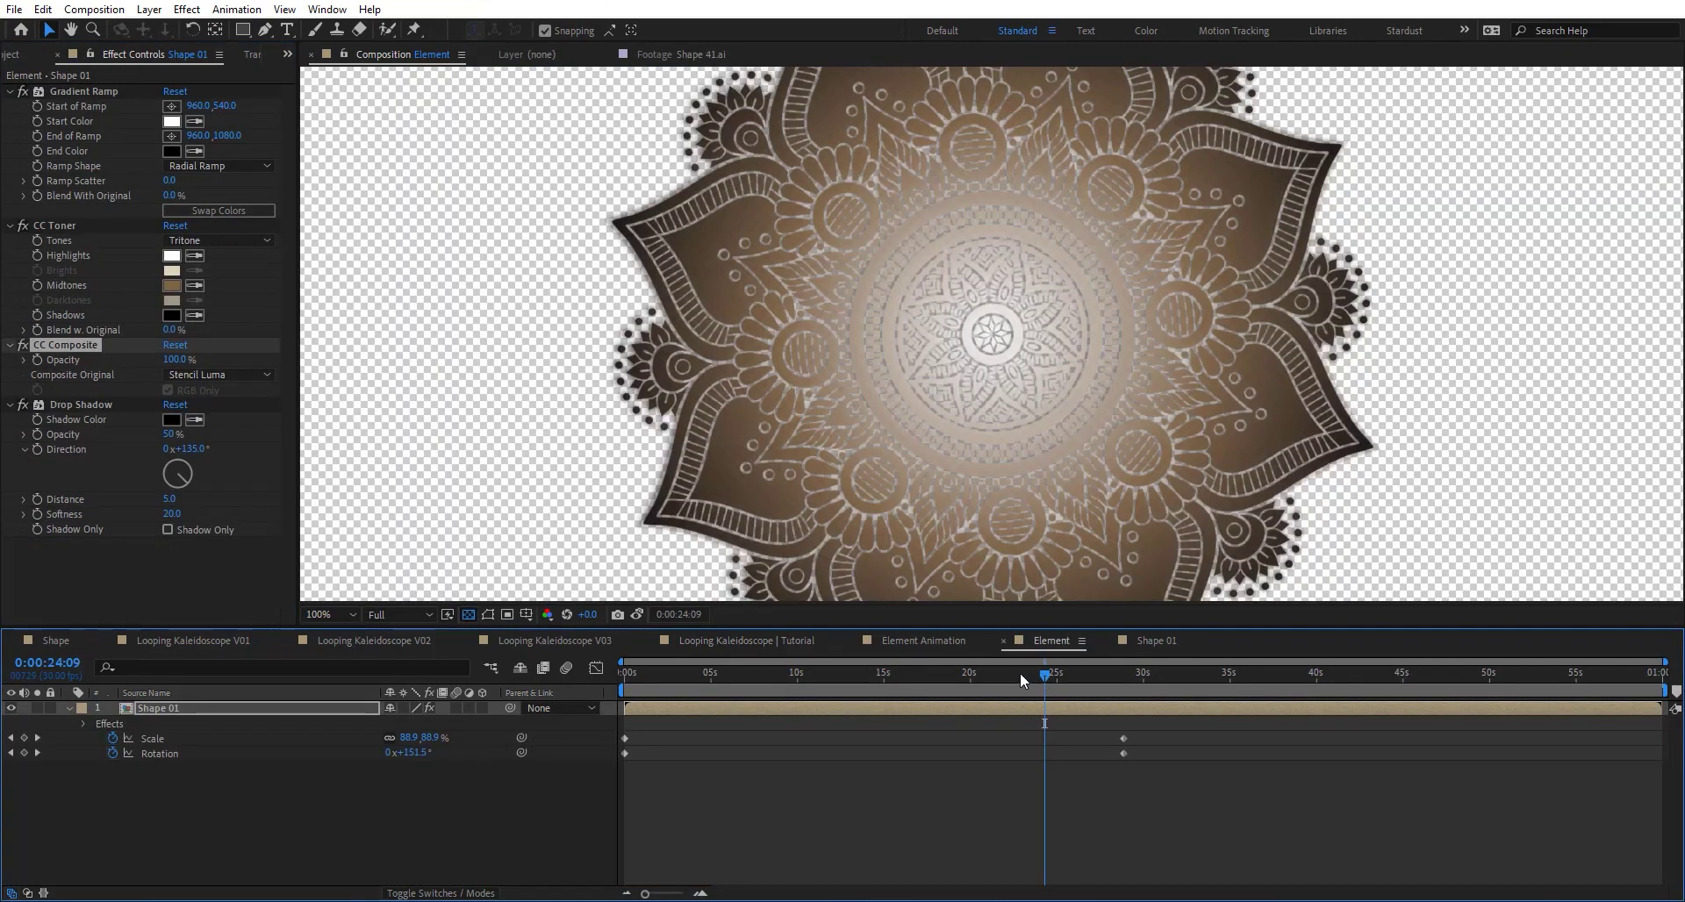
click(195, 376)
click(272, 847)
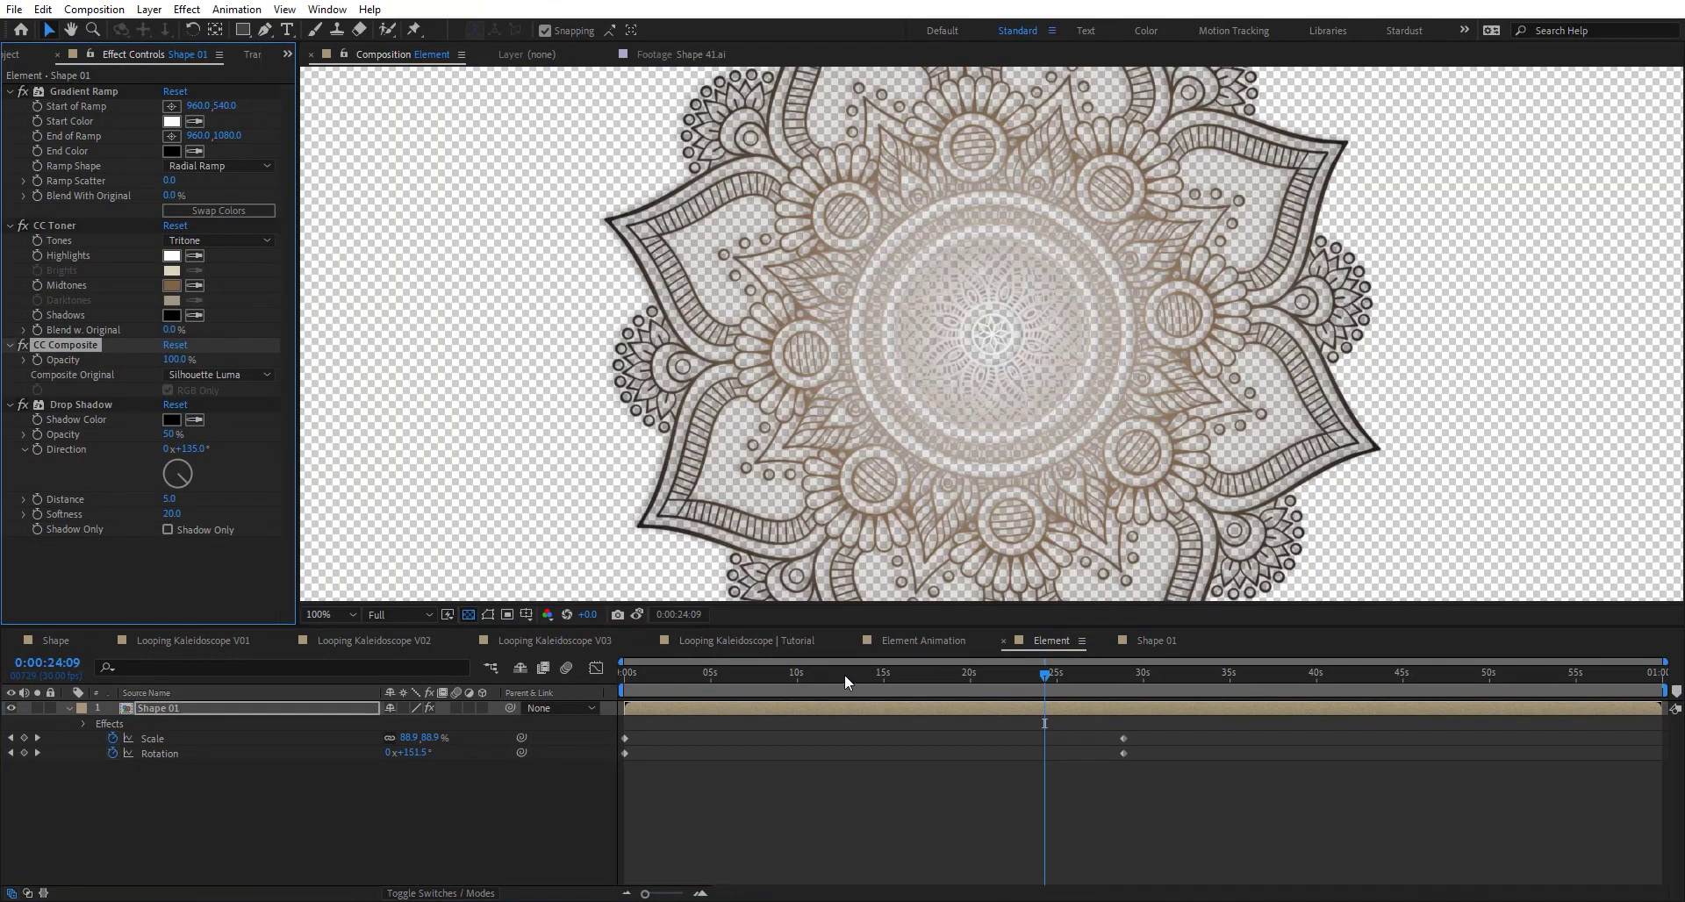
Return to the tutorial loop at 0:00:31:10 and set the Color layer's Invert channel to Blue
click(775, 645)
click(969, 674)
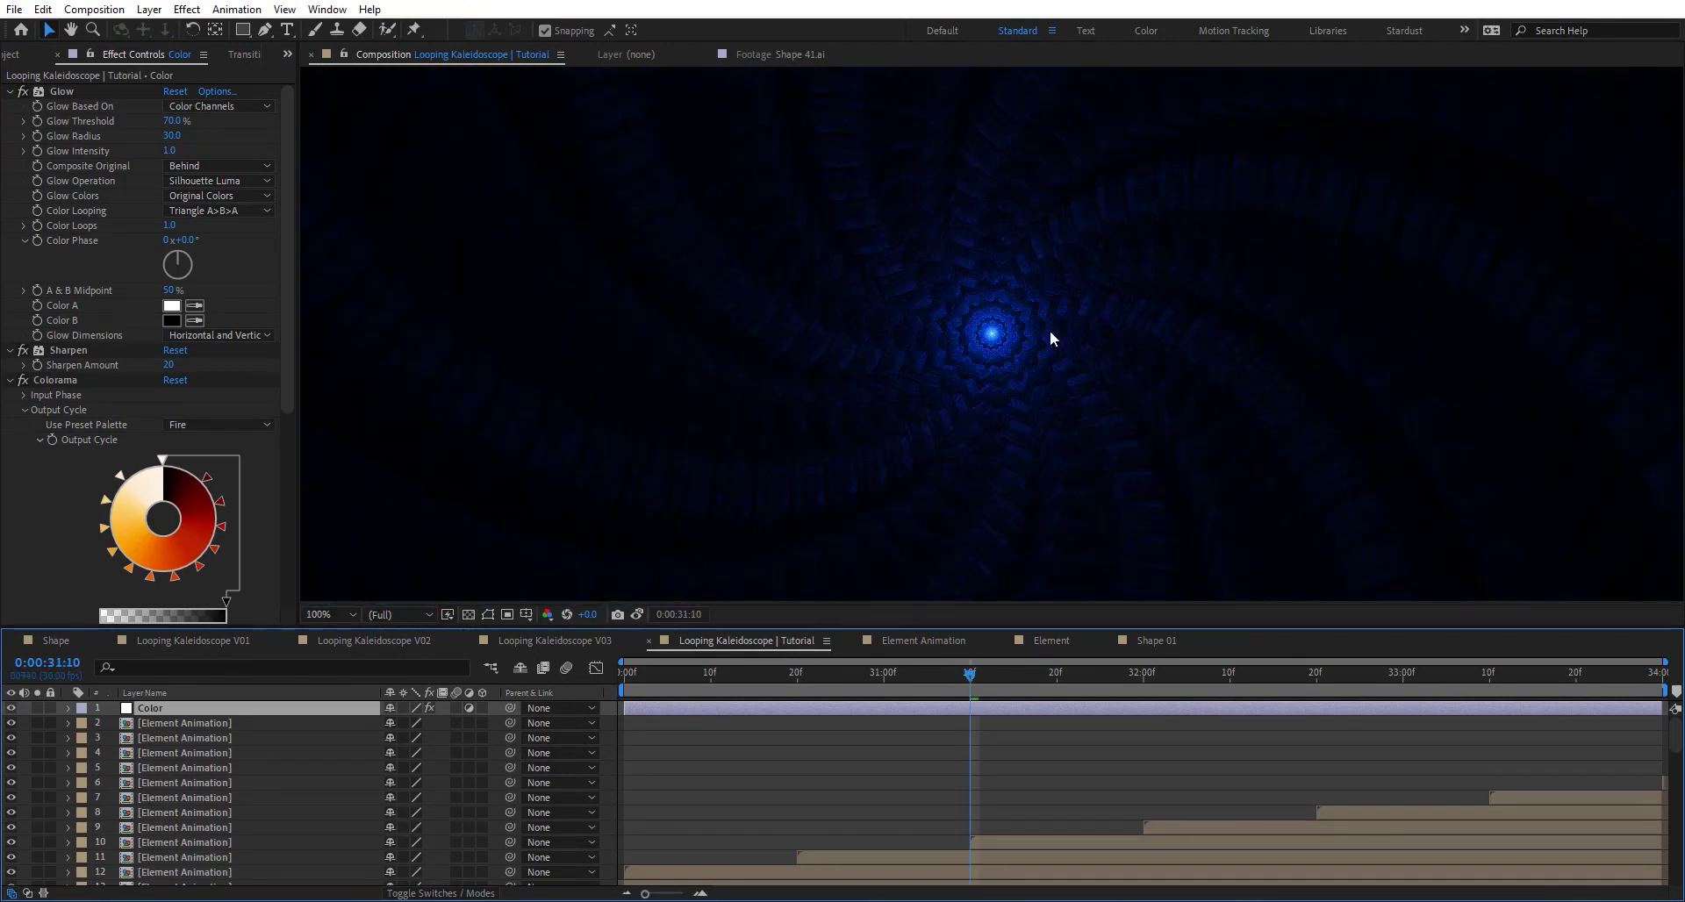
scroll(40, 502, down, 8)
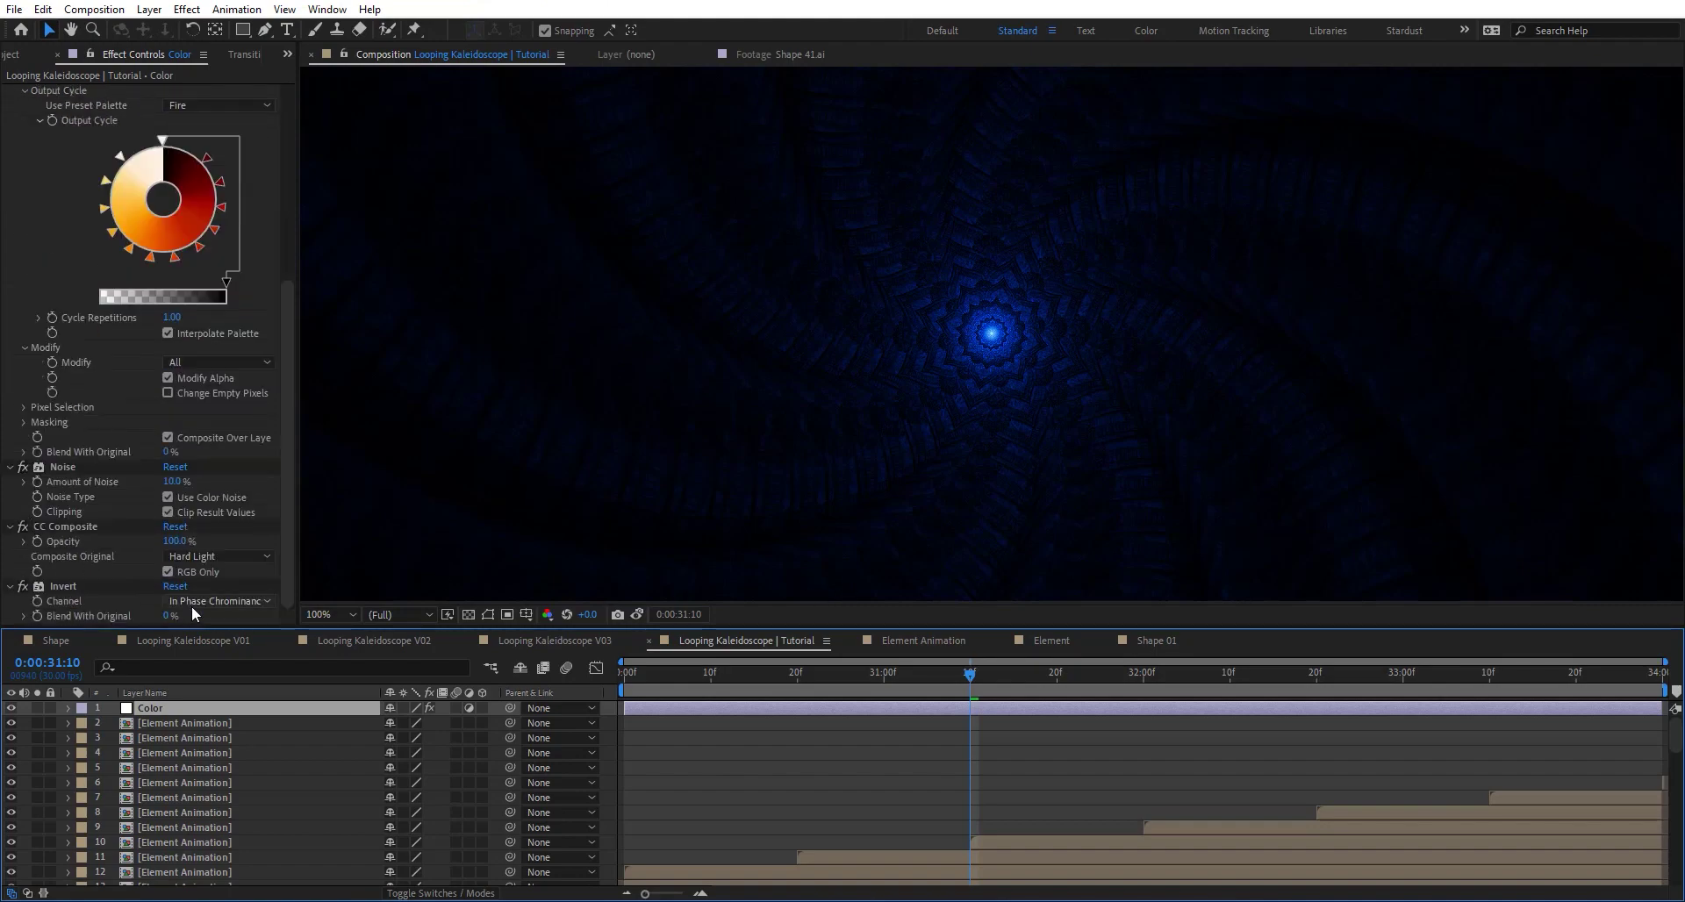
click(203, 602)
click(253, 679)
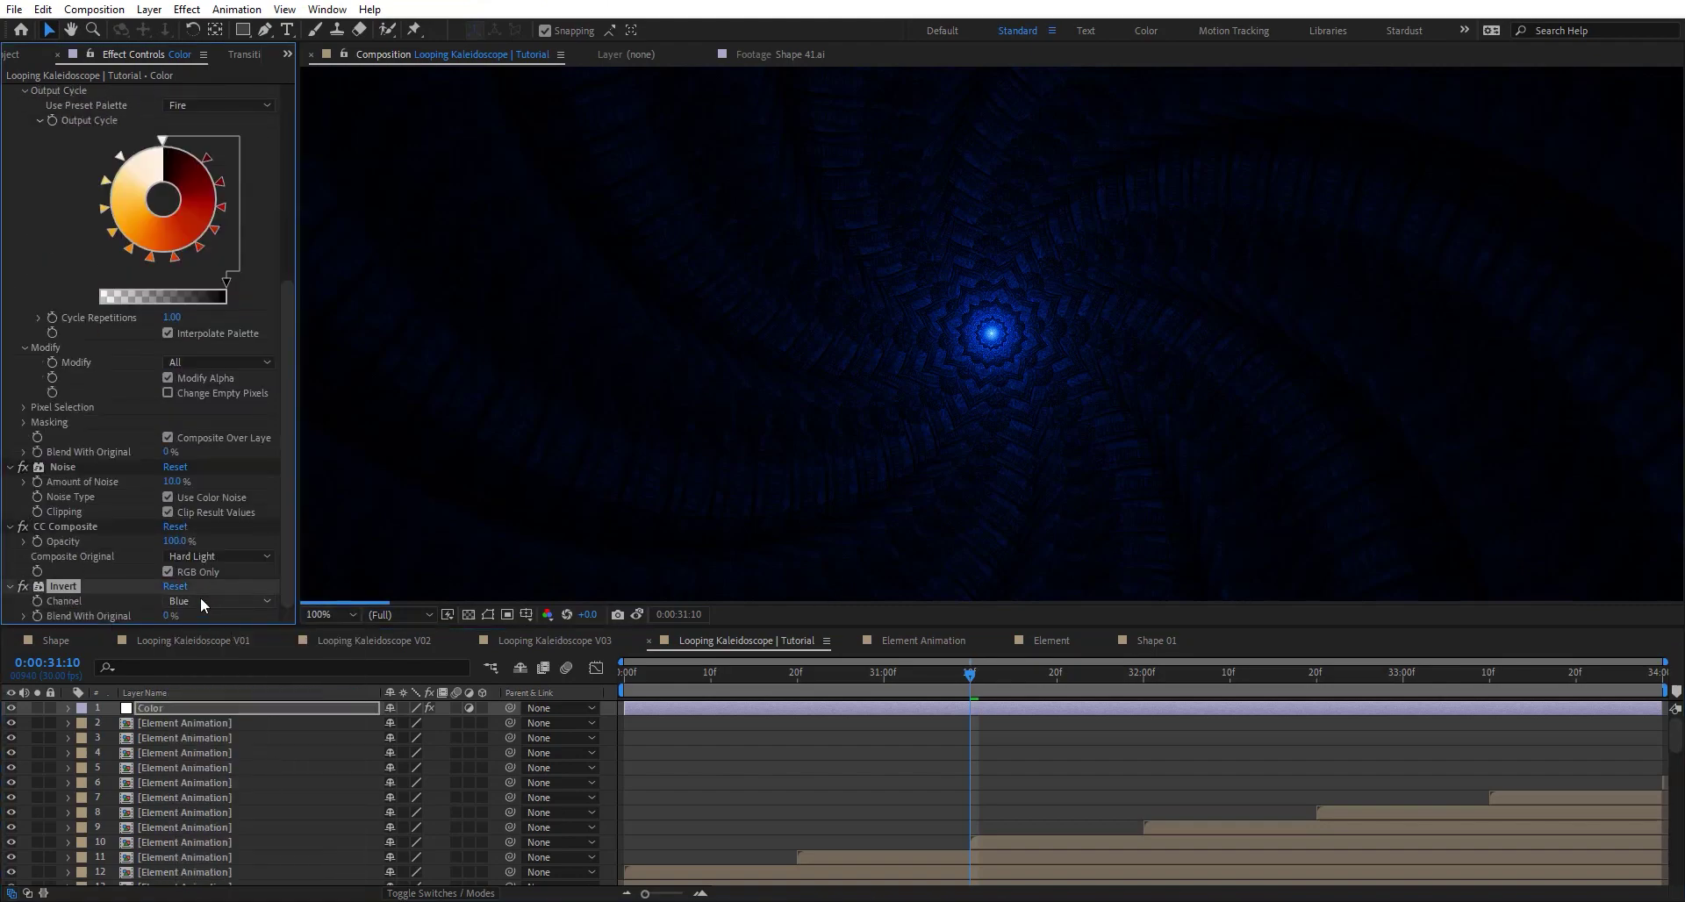
Try YIQ and Luminance as the Color layer's Invert channel and settle on In Phase Chrominance
click(201, 602)
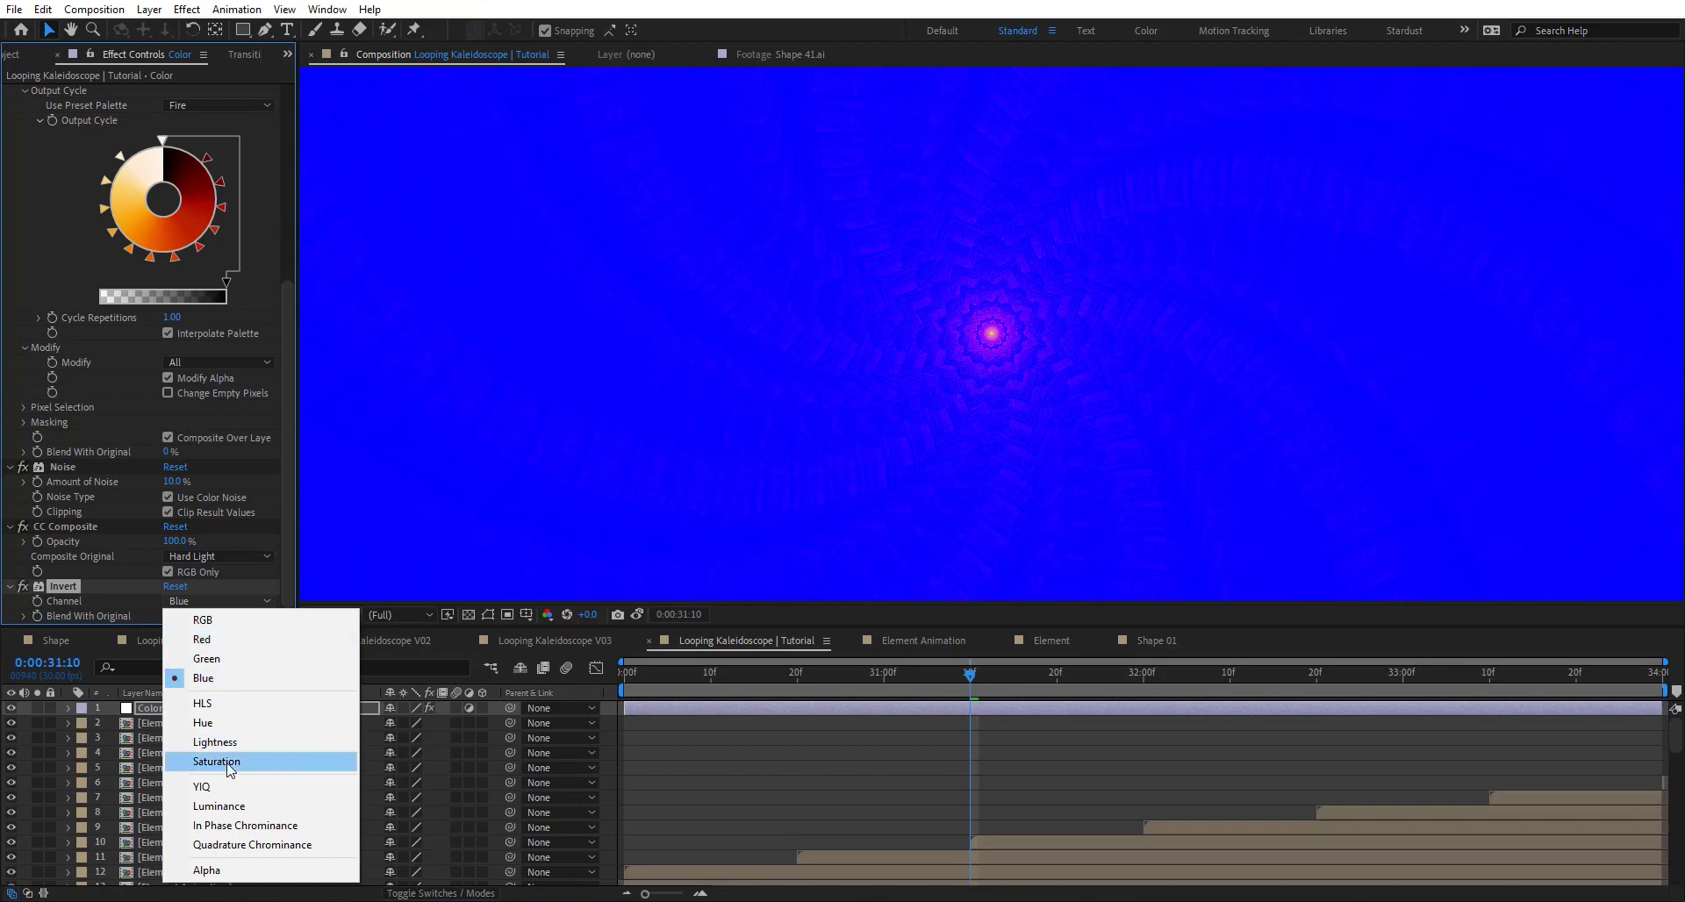
click(210, 787)
click(208, 602)
click(219, 805)
click(188, 601)
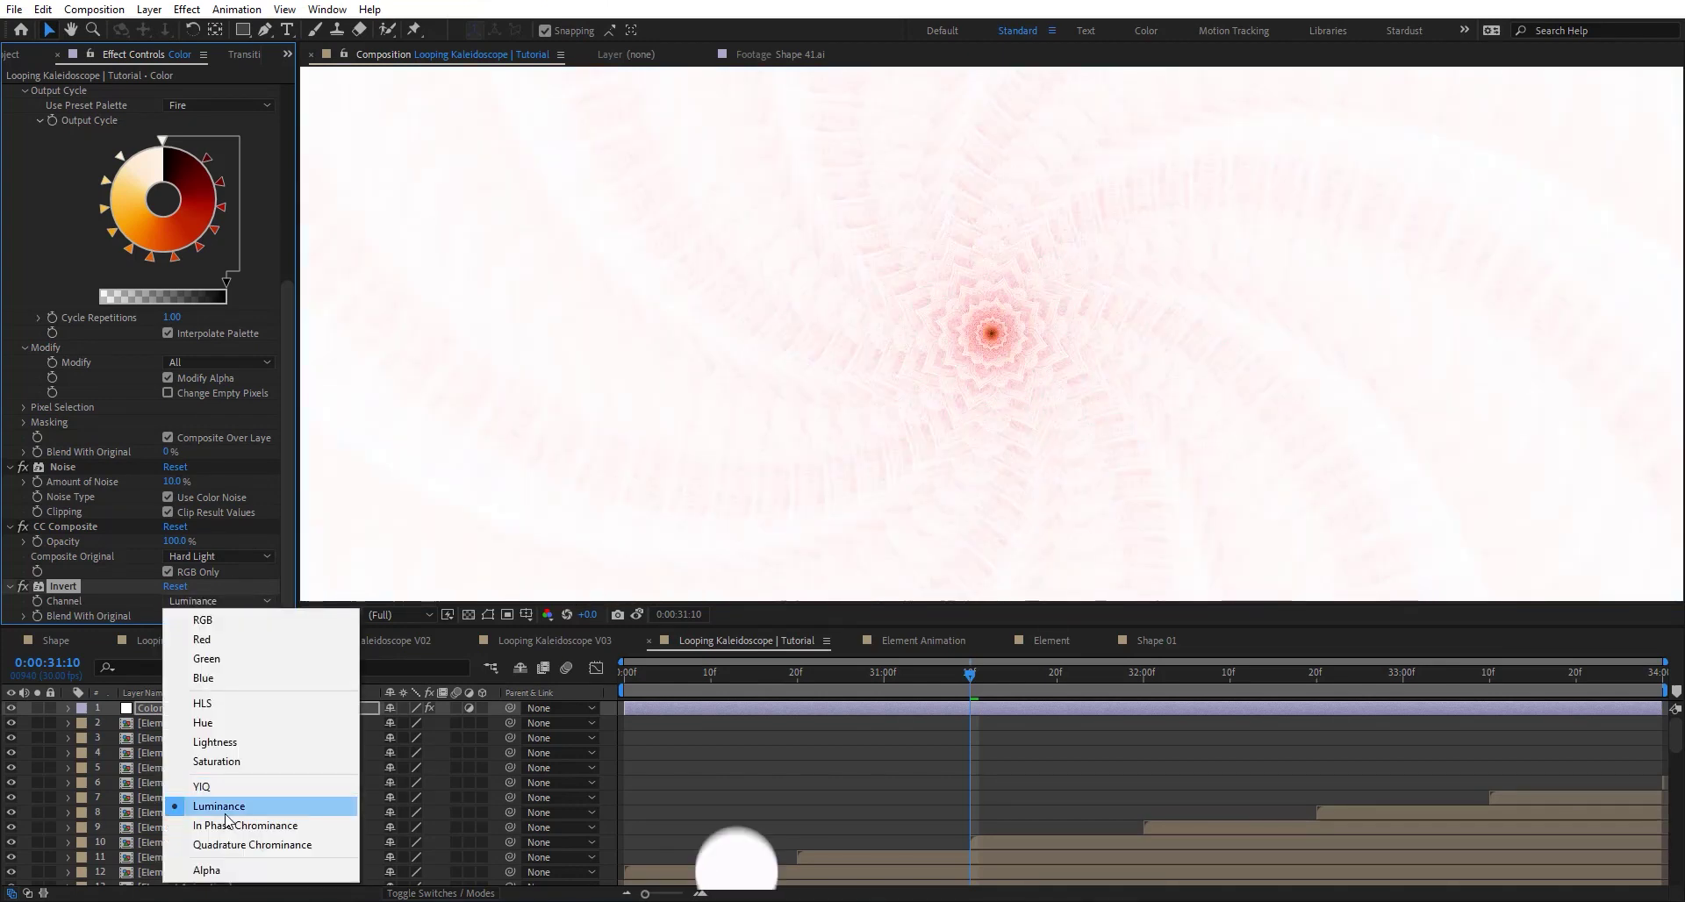
click(211, 826)
Set the preset palette of the Color layer's Colorama output cycle to Negative
scroll(88, 303, up, 5)
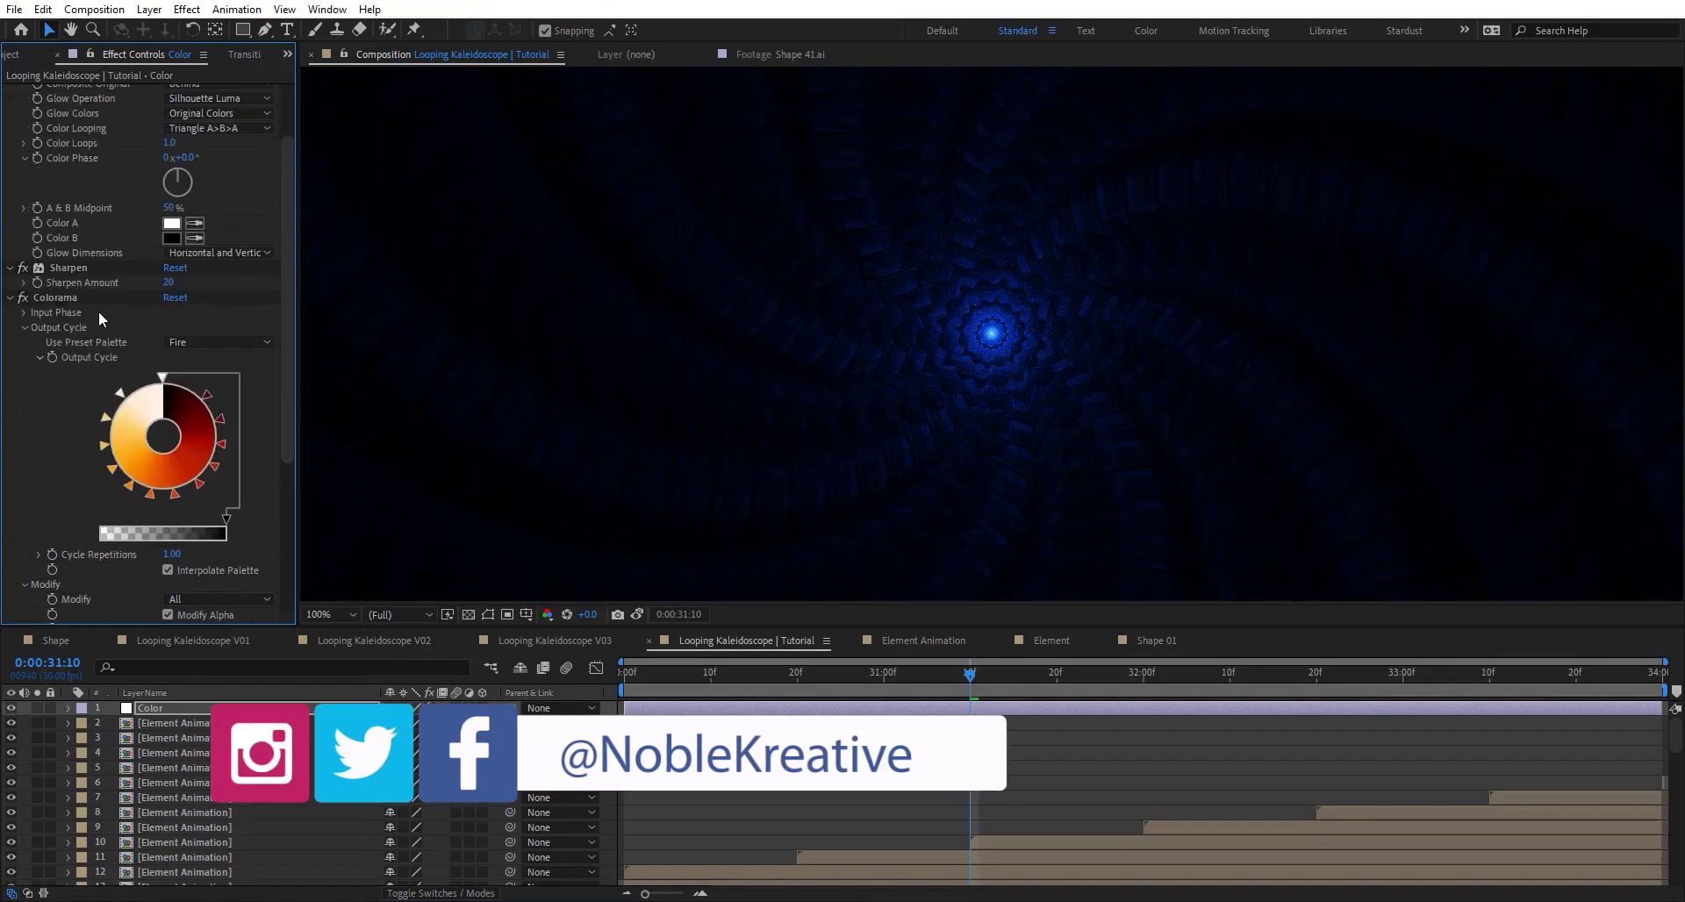
click(181, 340)
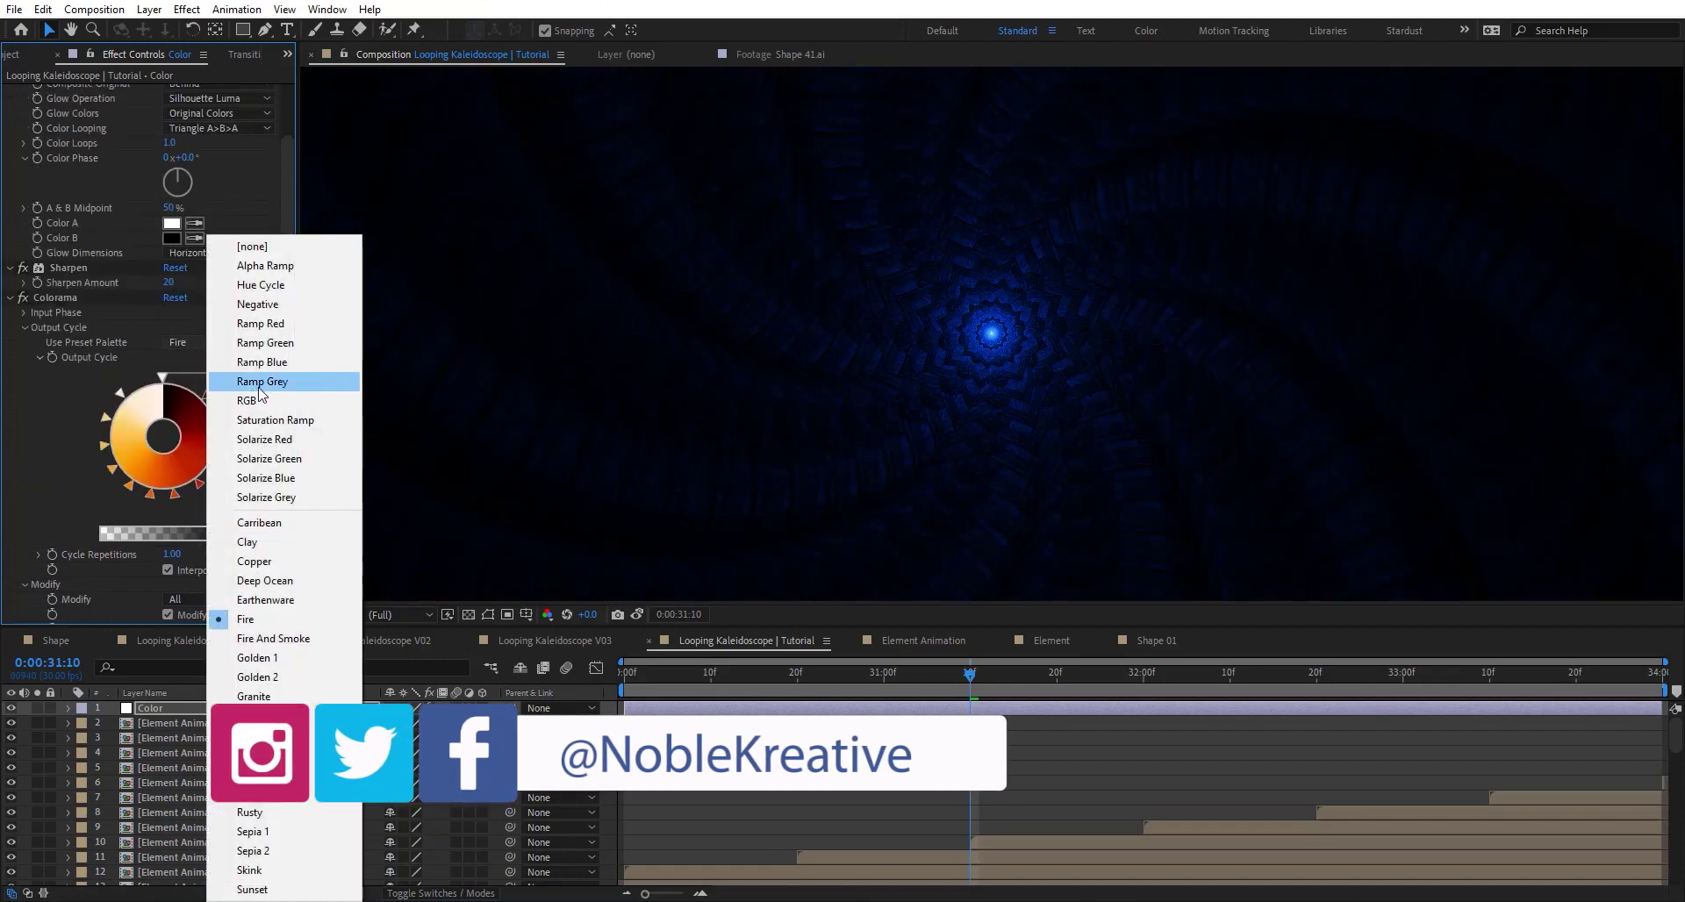
click(257, 304)
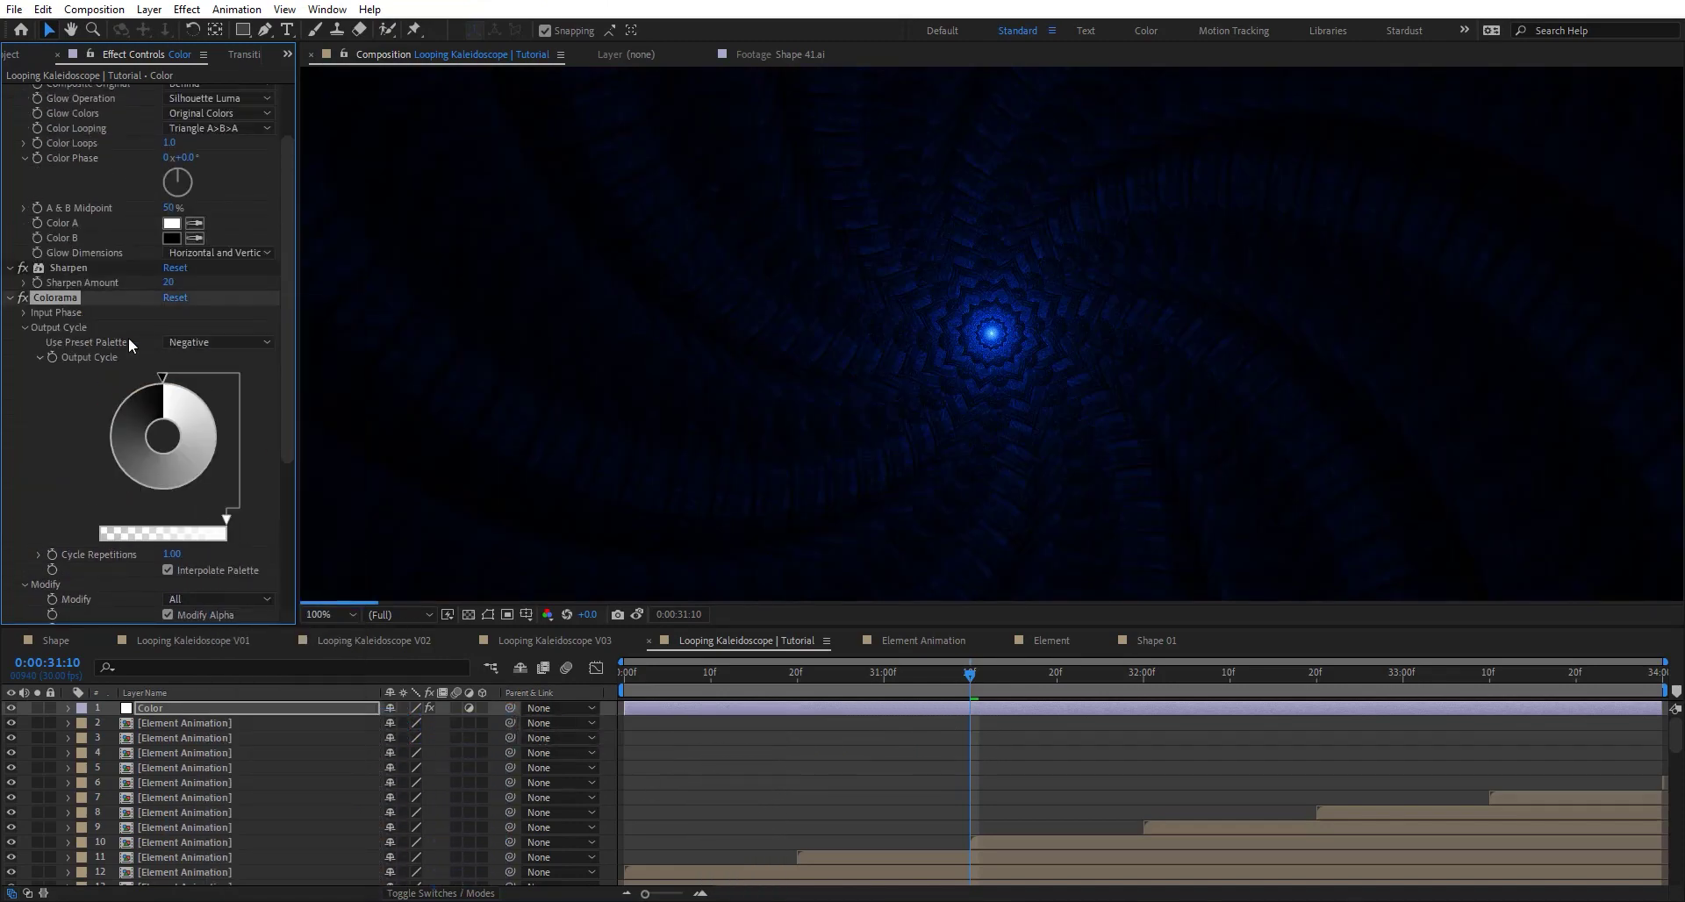
Examine the recolored spiral up close and as a whole frame, and preview the loop from 0:00:30:00
scroll(969, 345, up, 2)
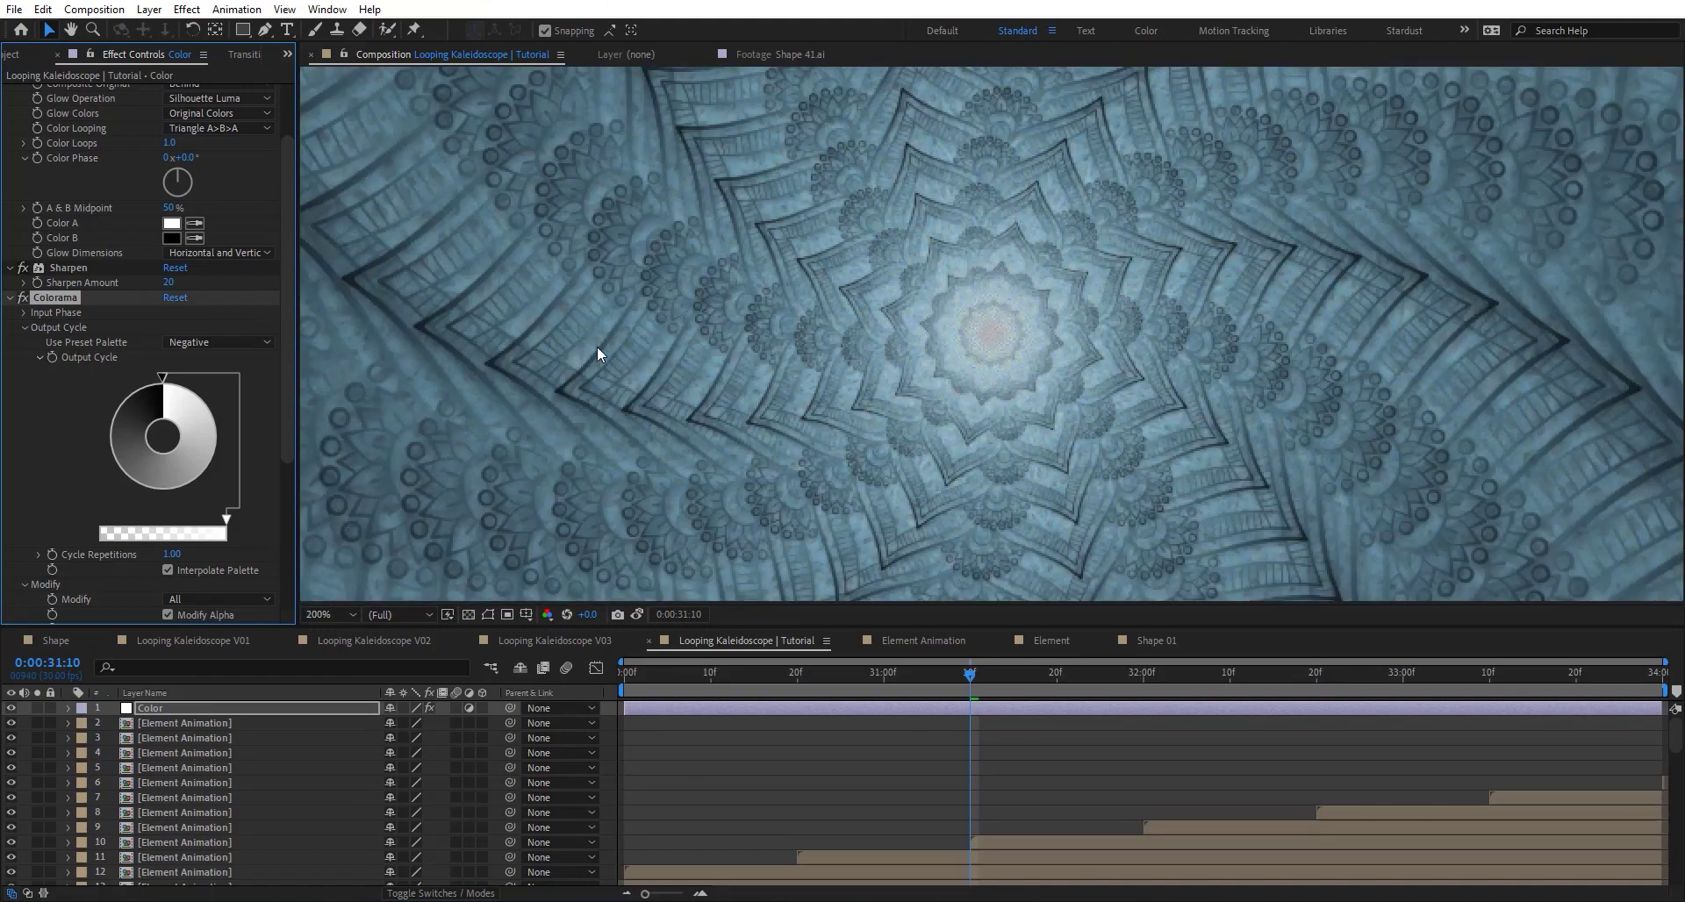
scroll(1055, 372, down, 2)
scroll(943, 428, down, 2)
scroll(1029, 481, up, 2)
scroll(889, 348, down, 2)
scroll(898, 299, up, 2)
scroll(891, 527, down, 2)
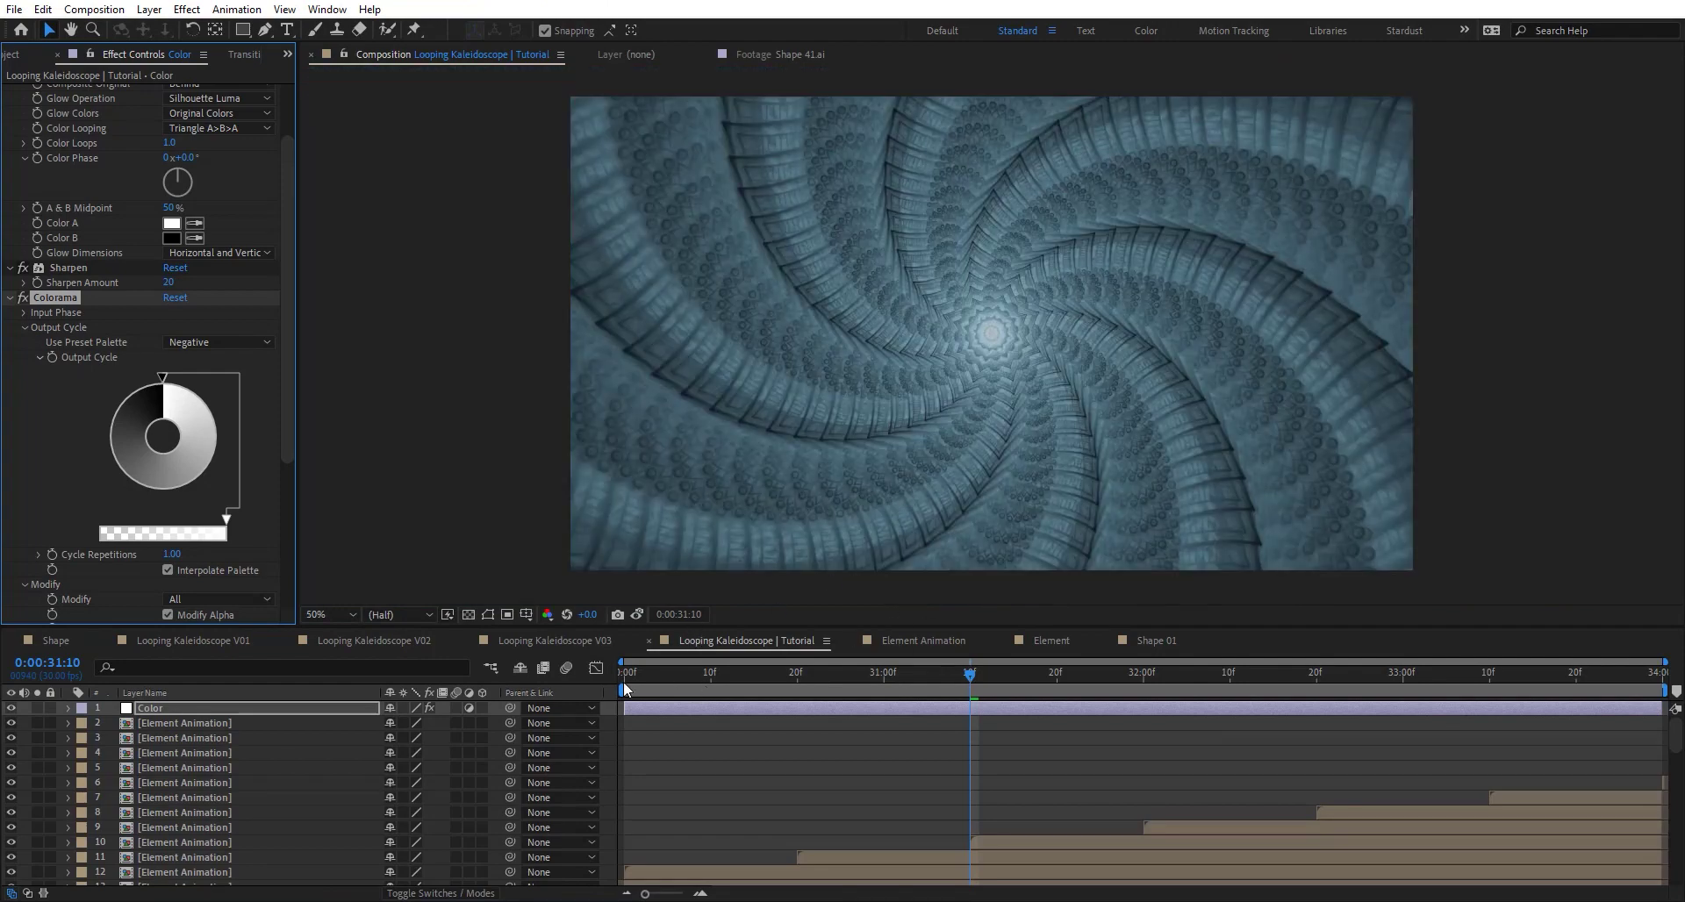
key(Home)
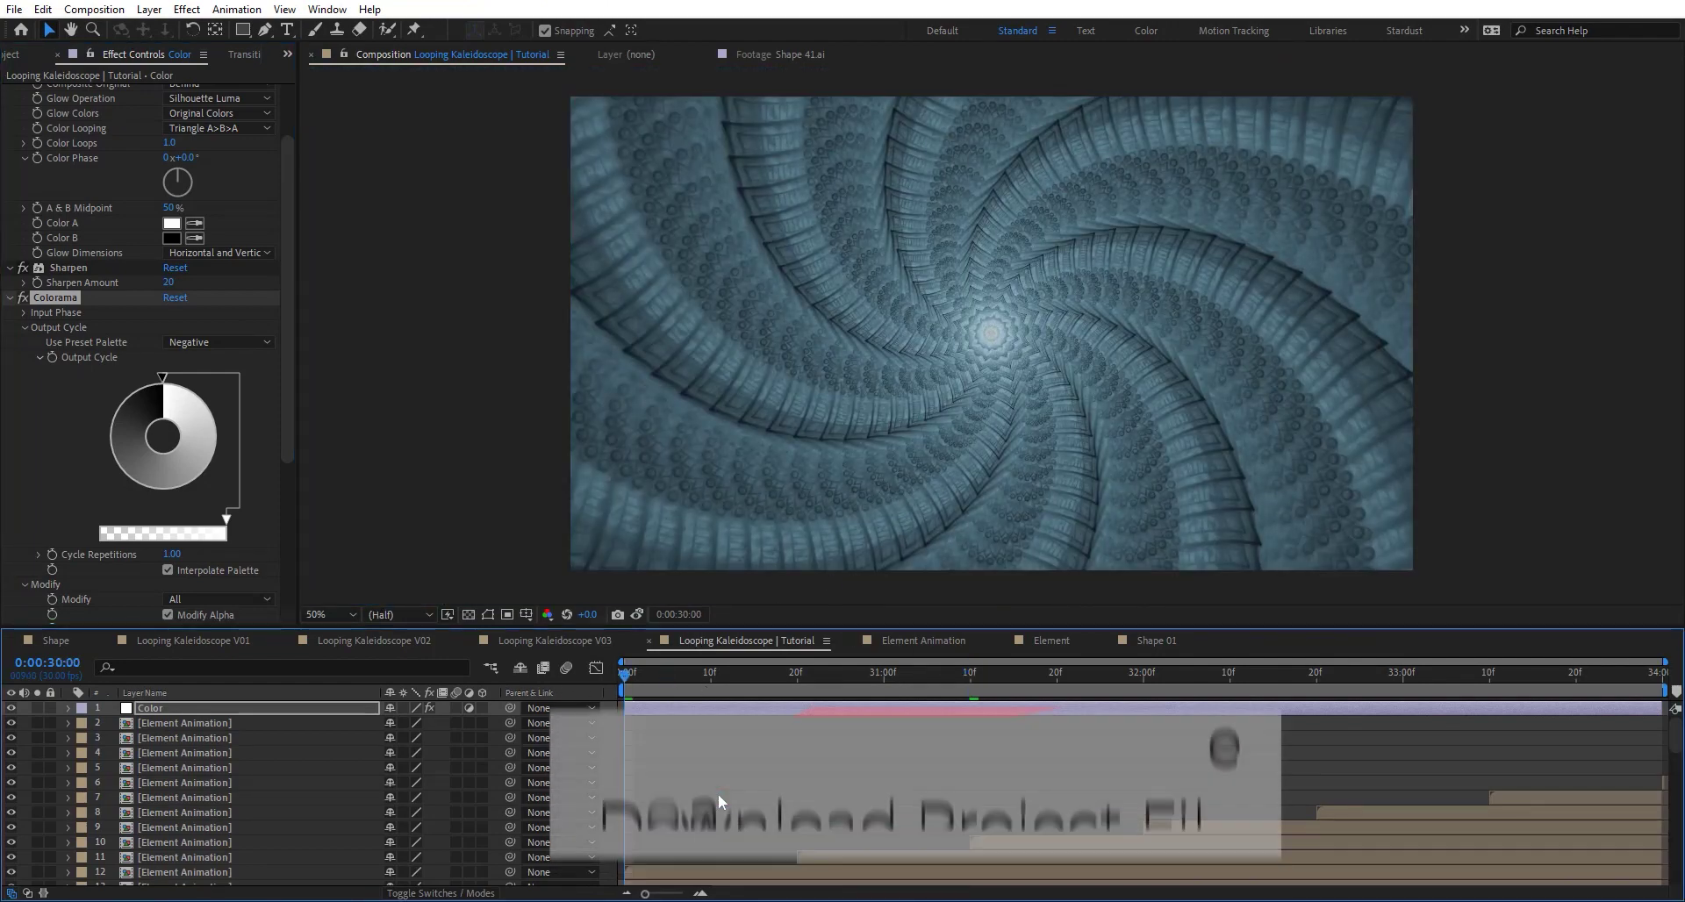
key(space)
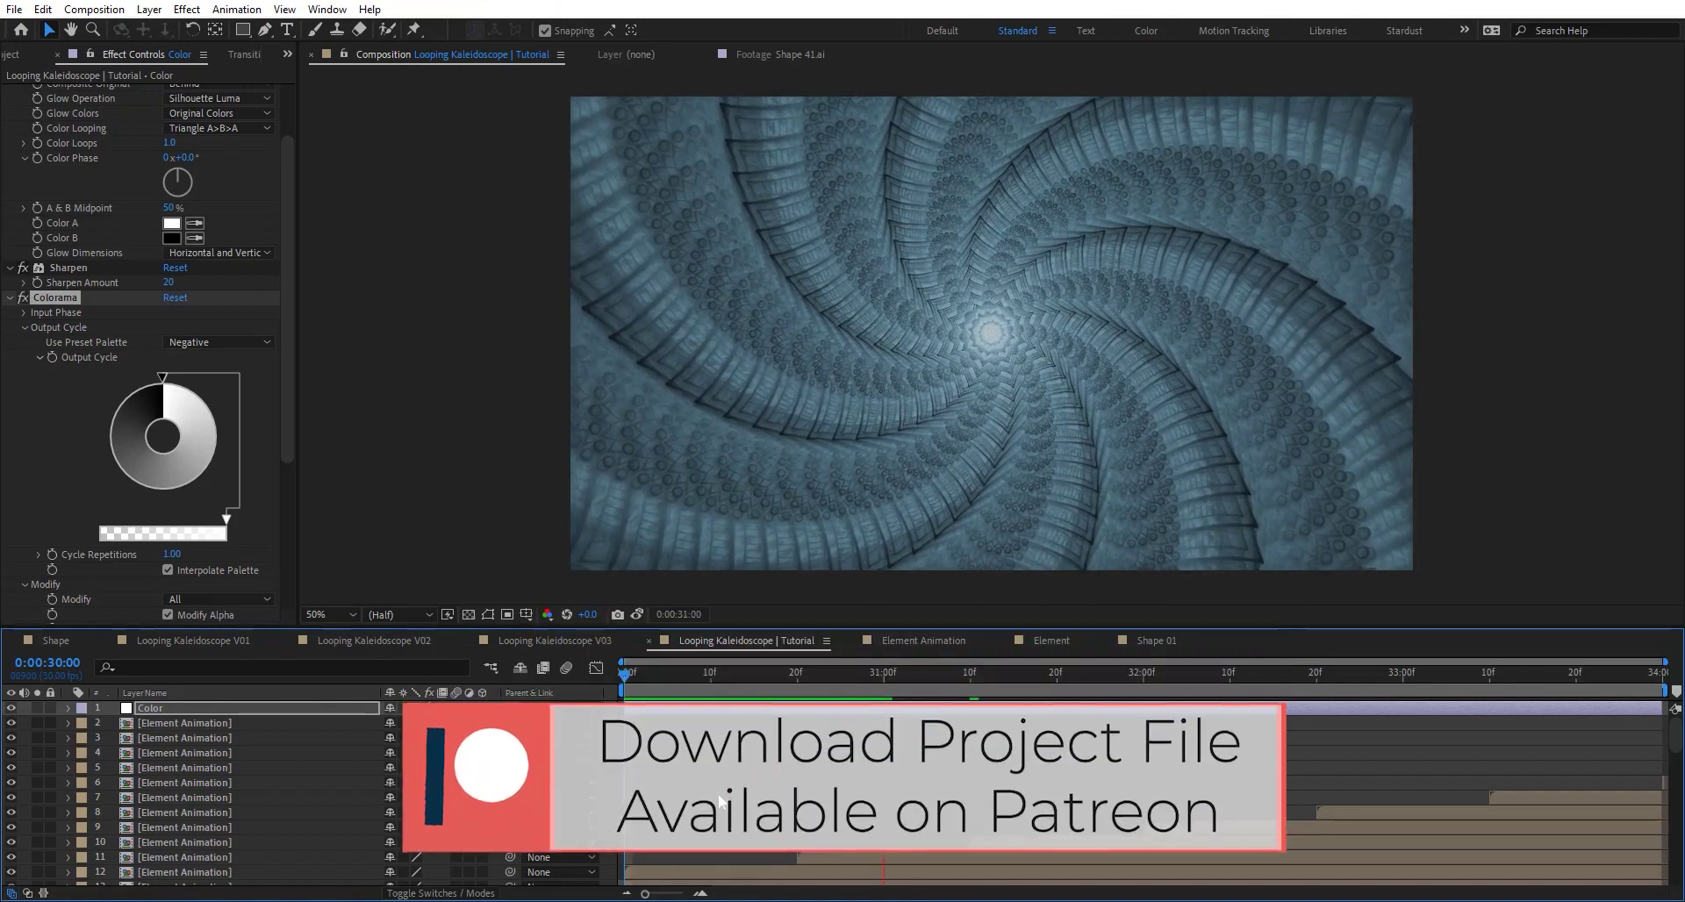